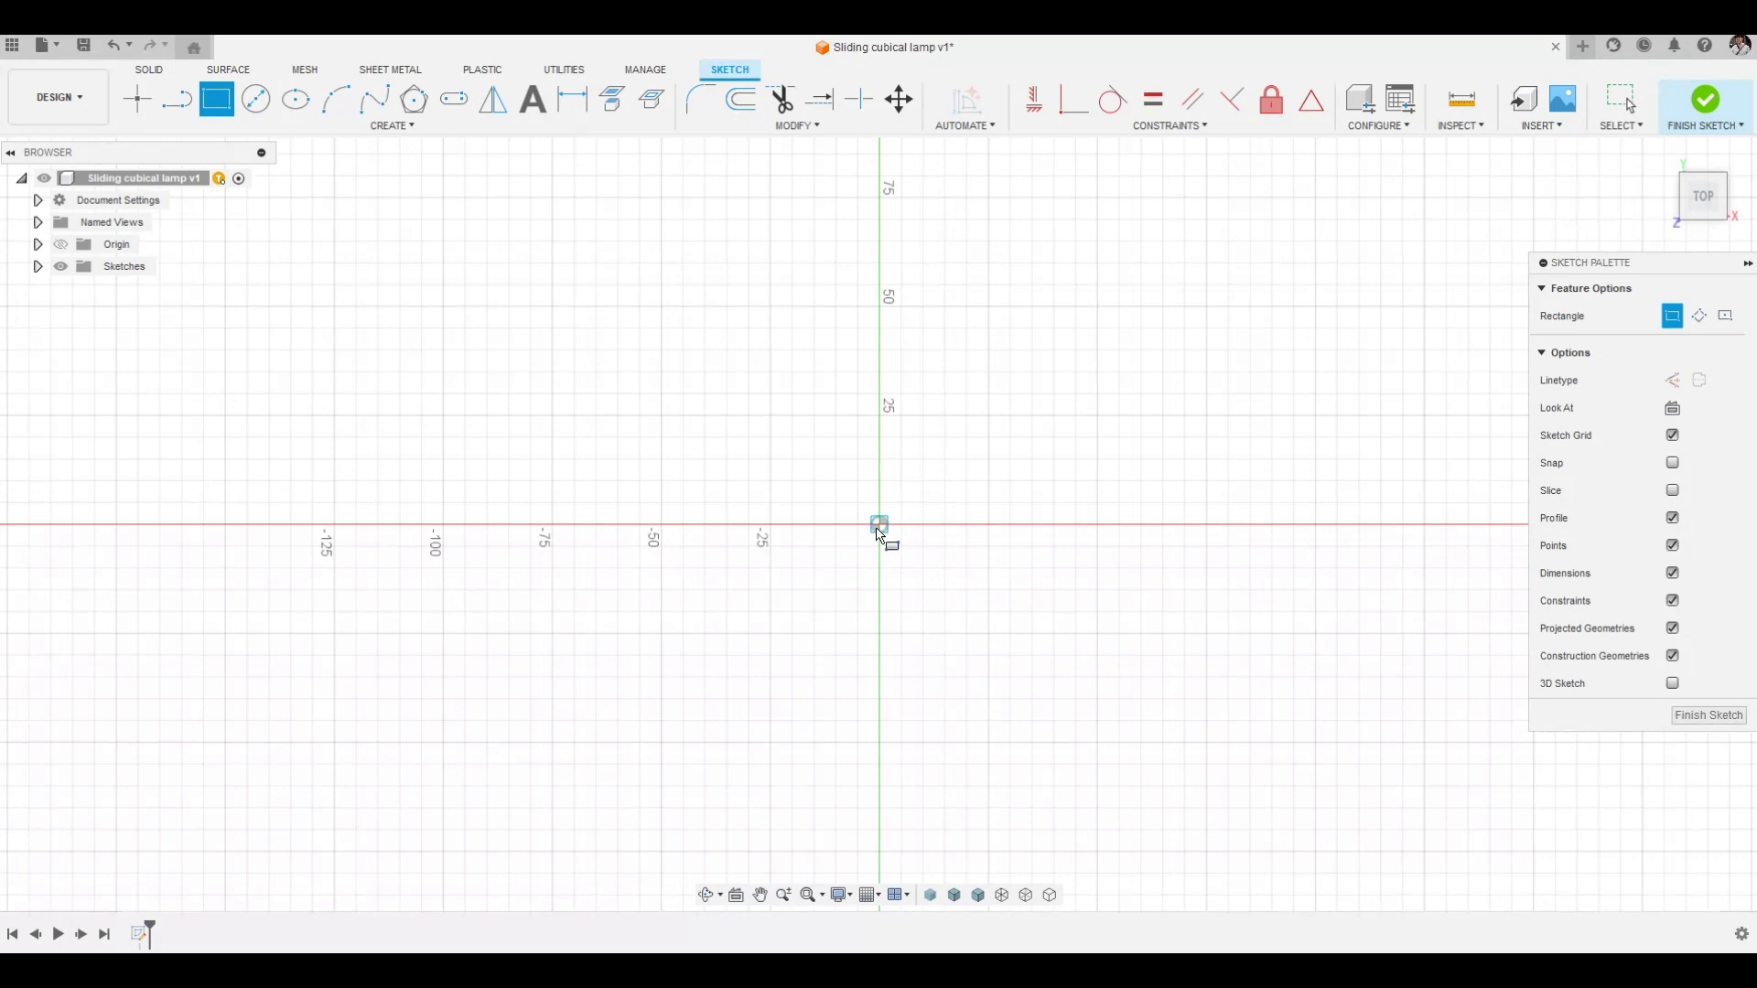
# Sketch a center rectangle with its midpoint on the origin.
pyautogui.click(1726, 315)
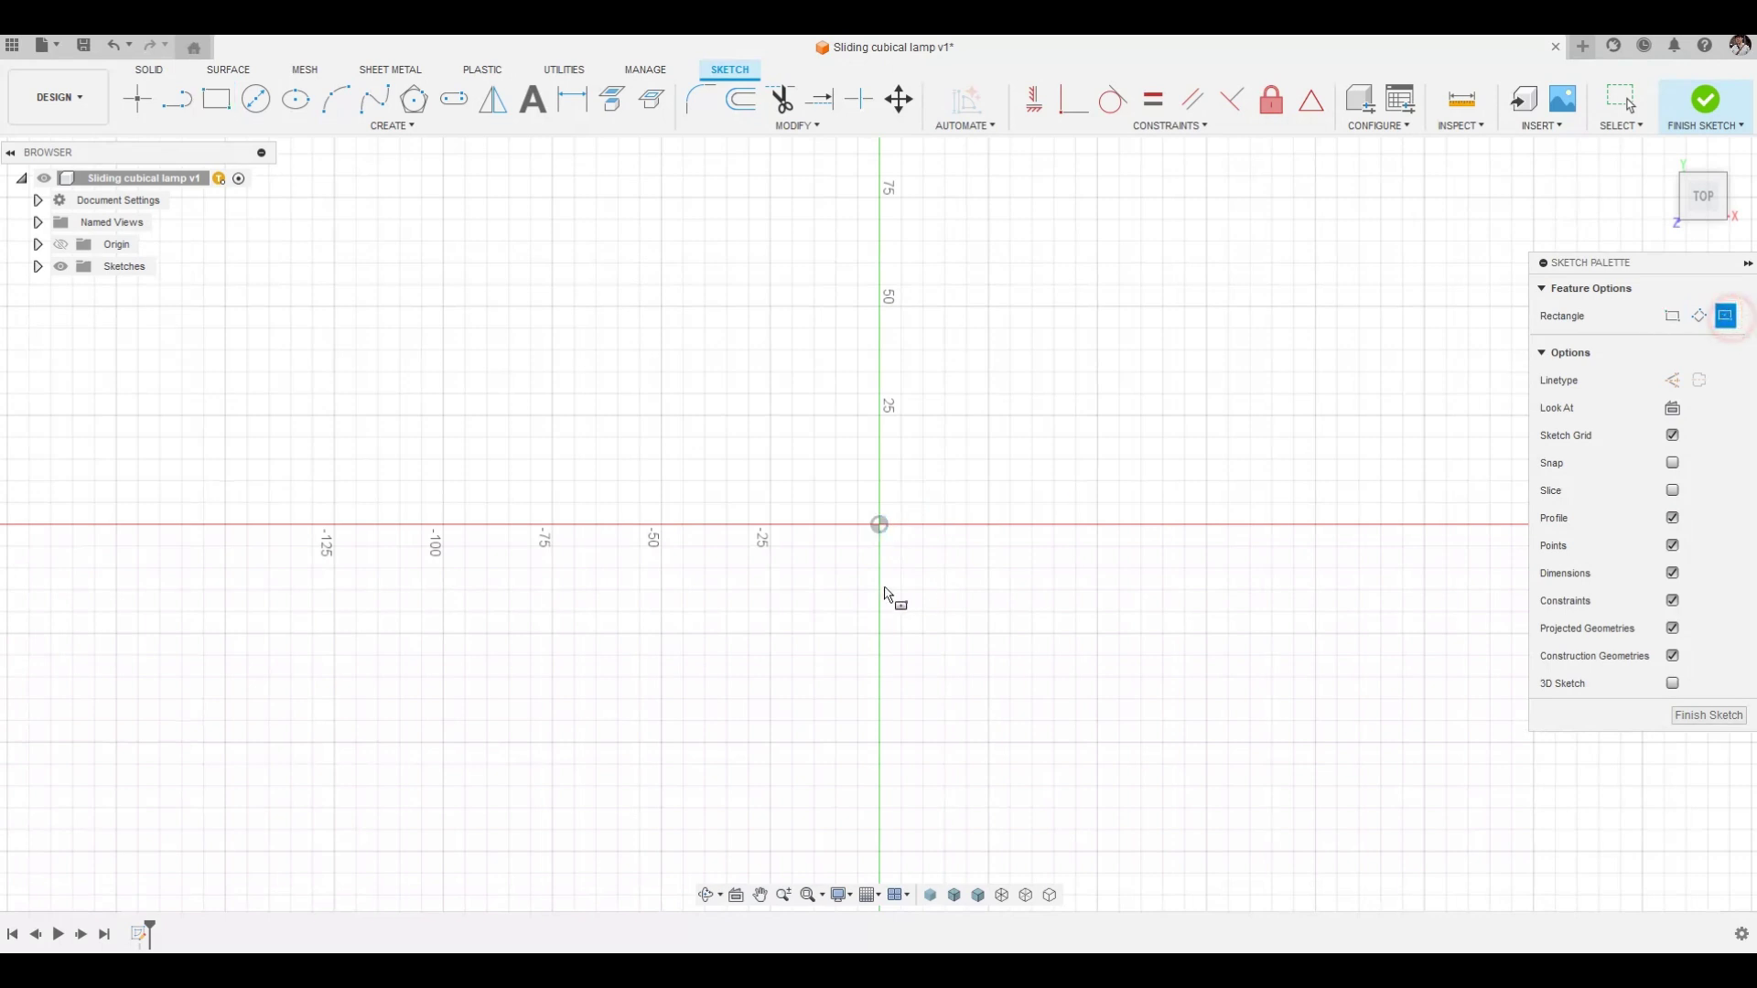
pyautogui.click(880, 524)
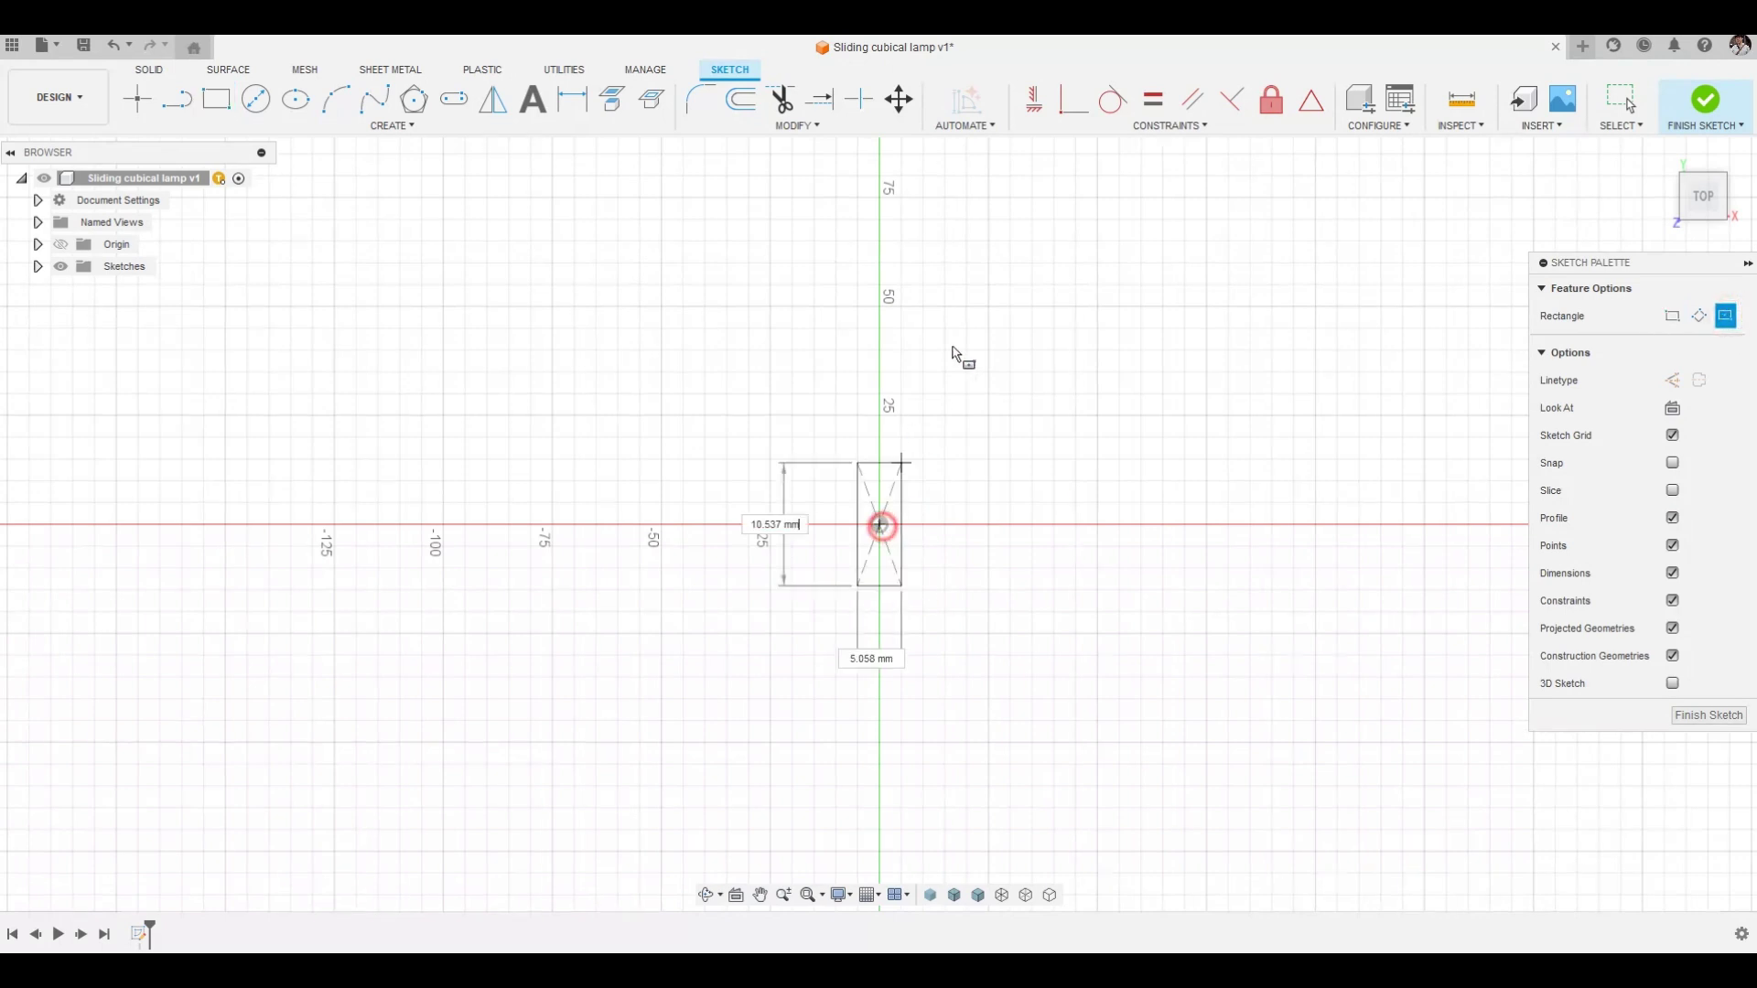
pyautogui.click(1109, 323)
# Dimension the rectangle's horizontal side to 120 mm.
pyautogui.click(571, 98)
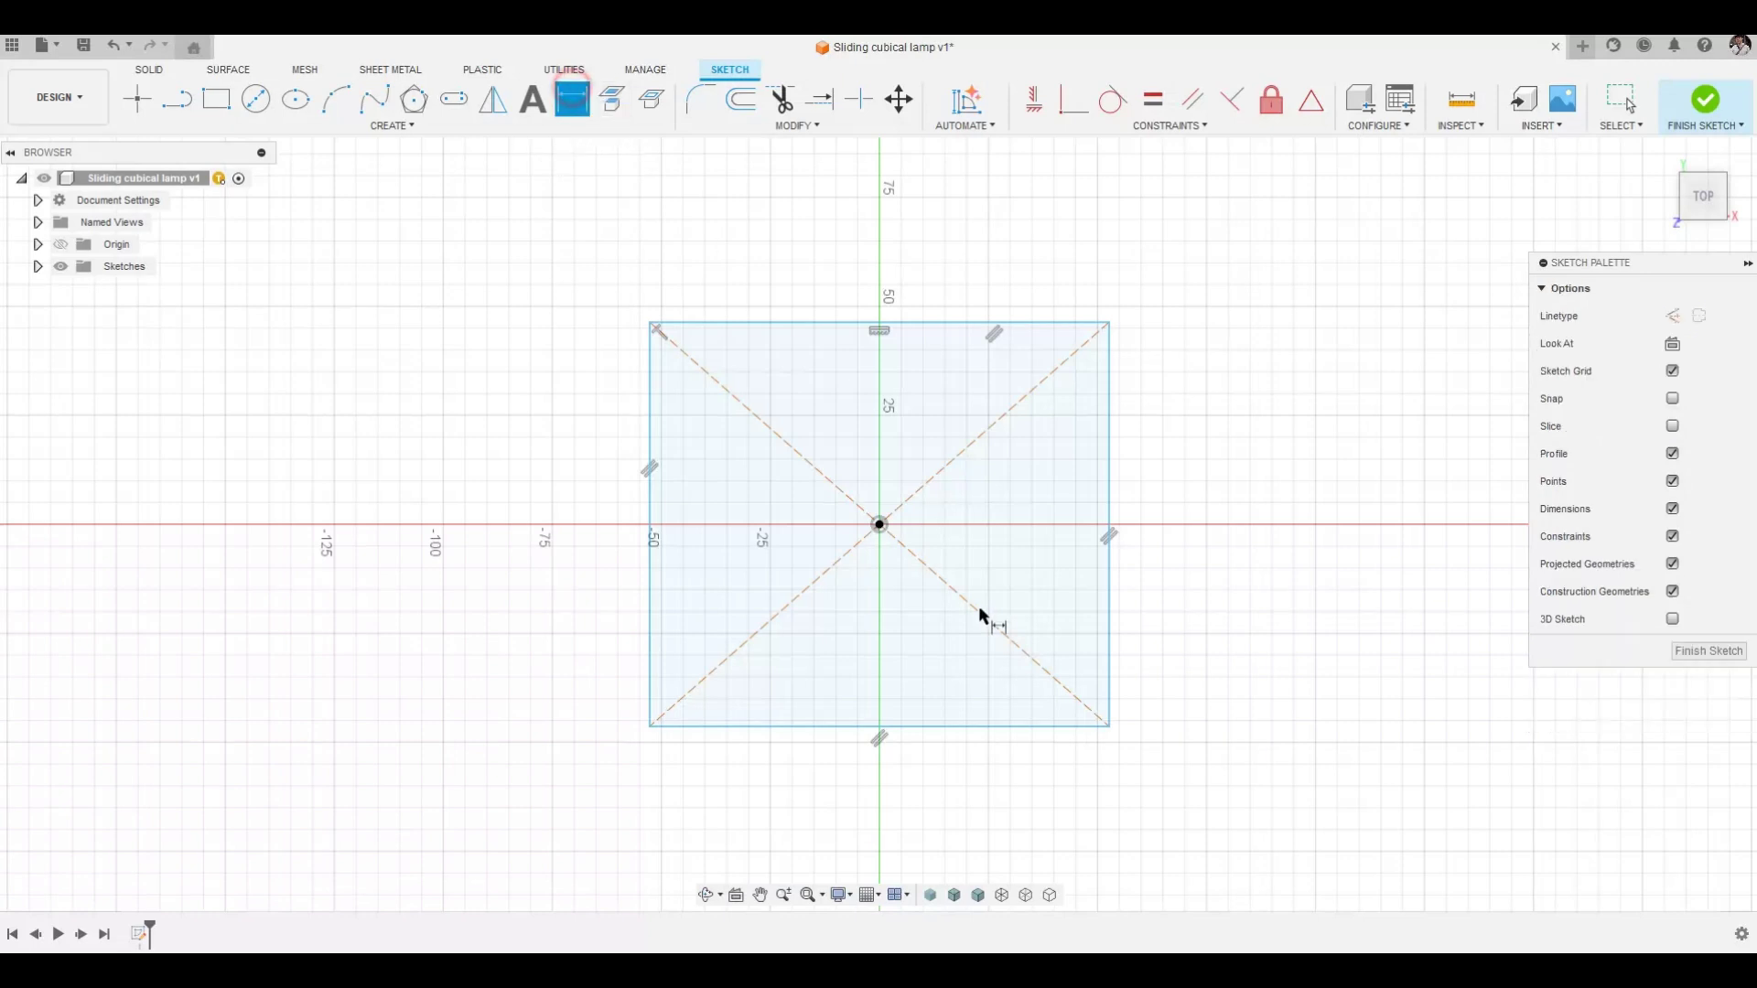
pyautogui.click(963, 728)
pyautogui.click(901, 815)
pyautogui.write('1')
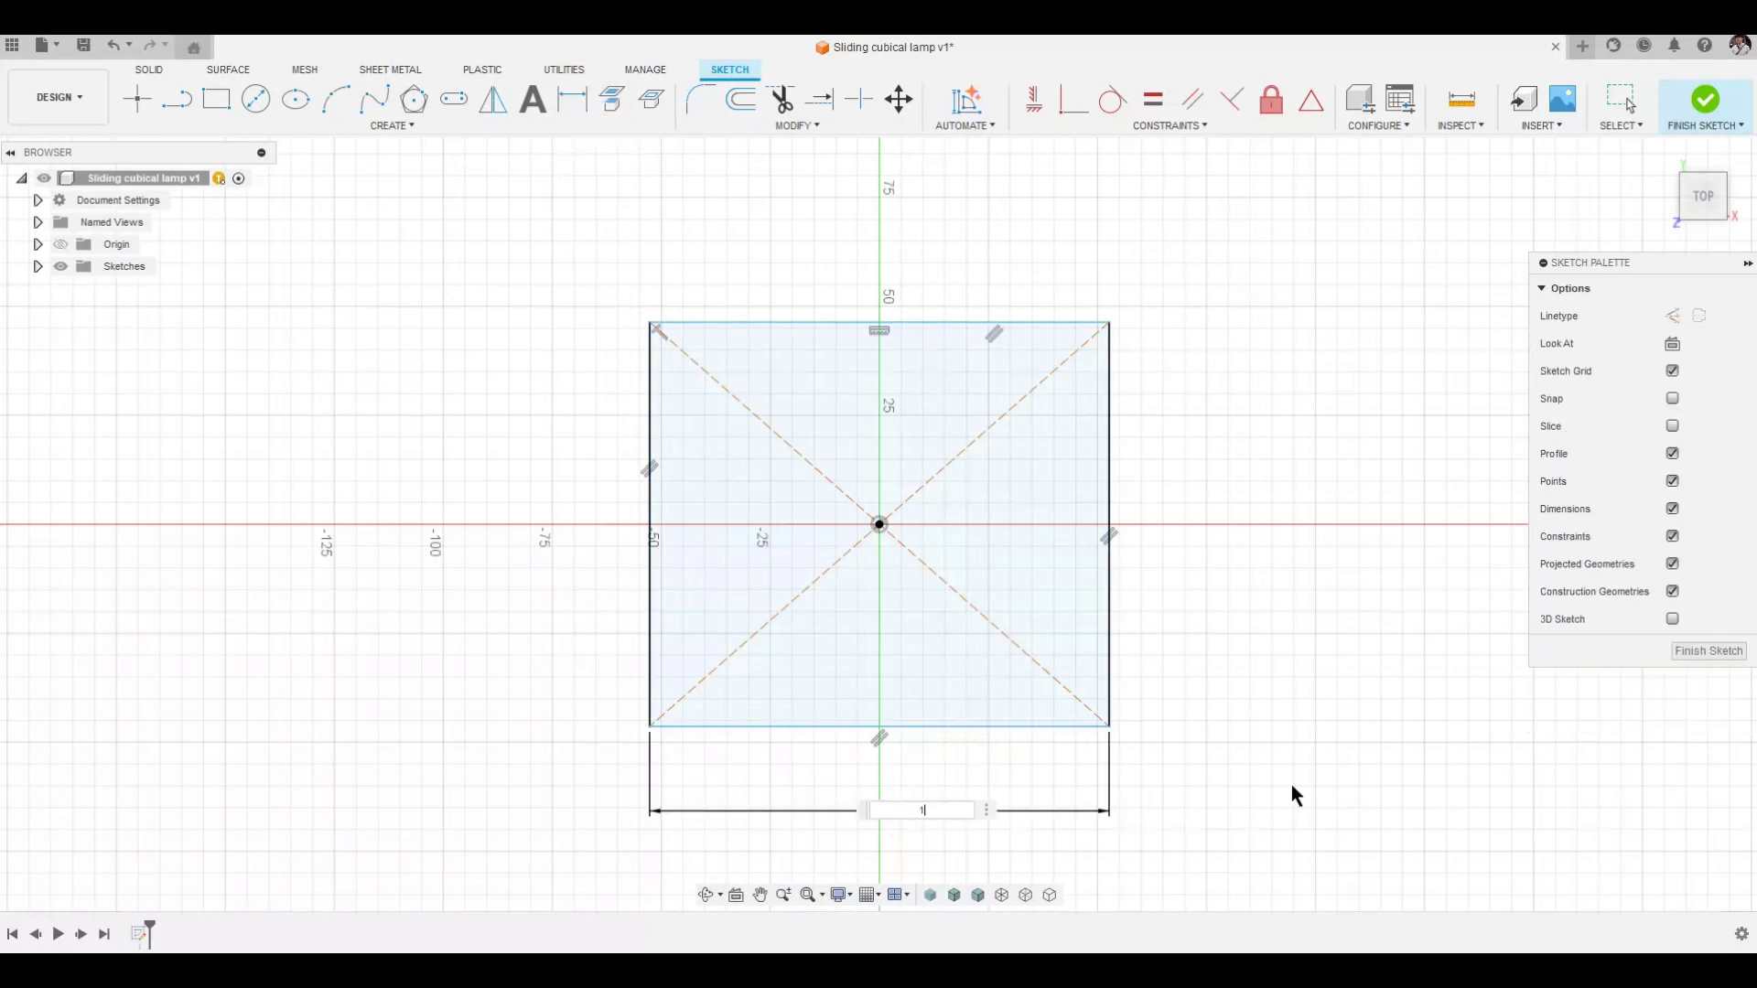
pyautogui.write('20')
pyautogui.press('Return')
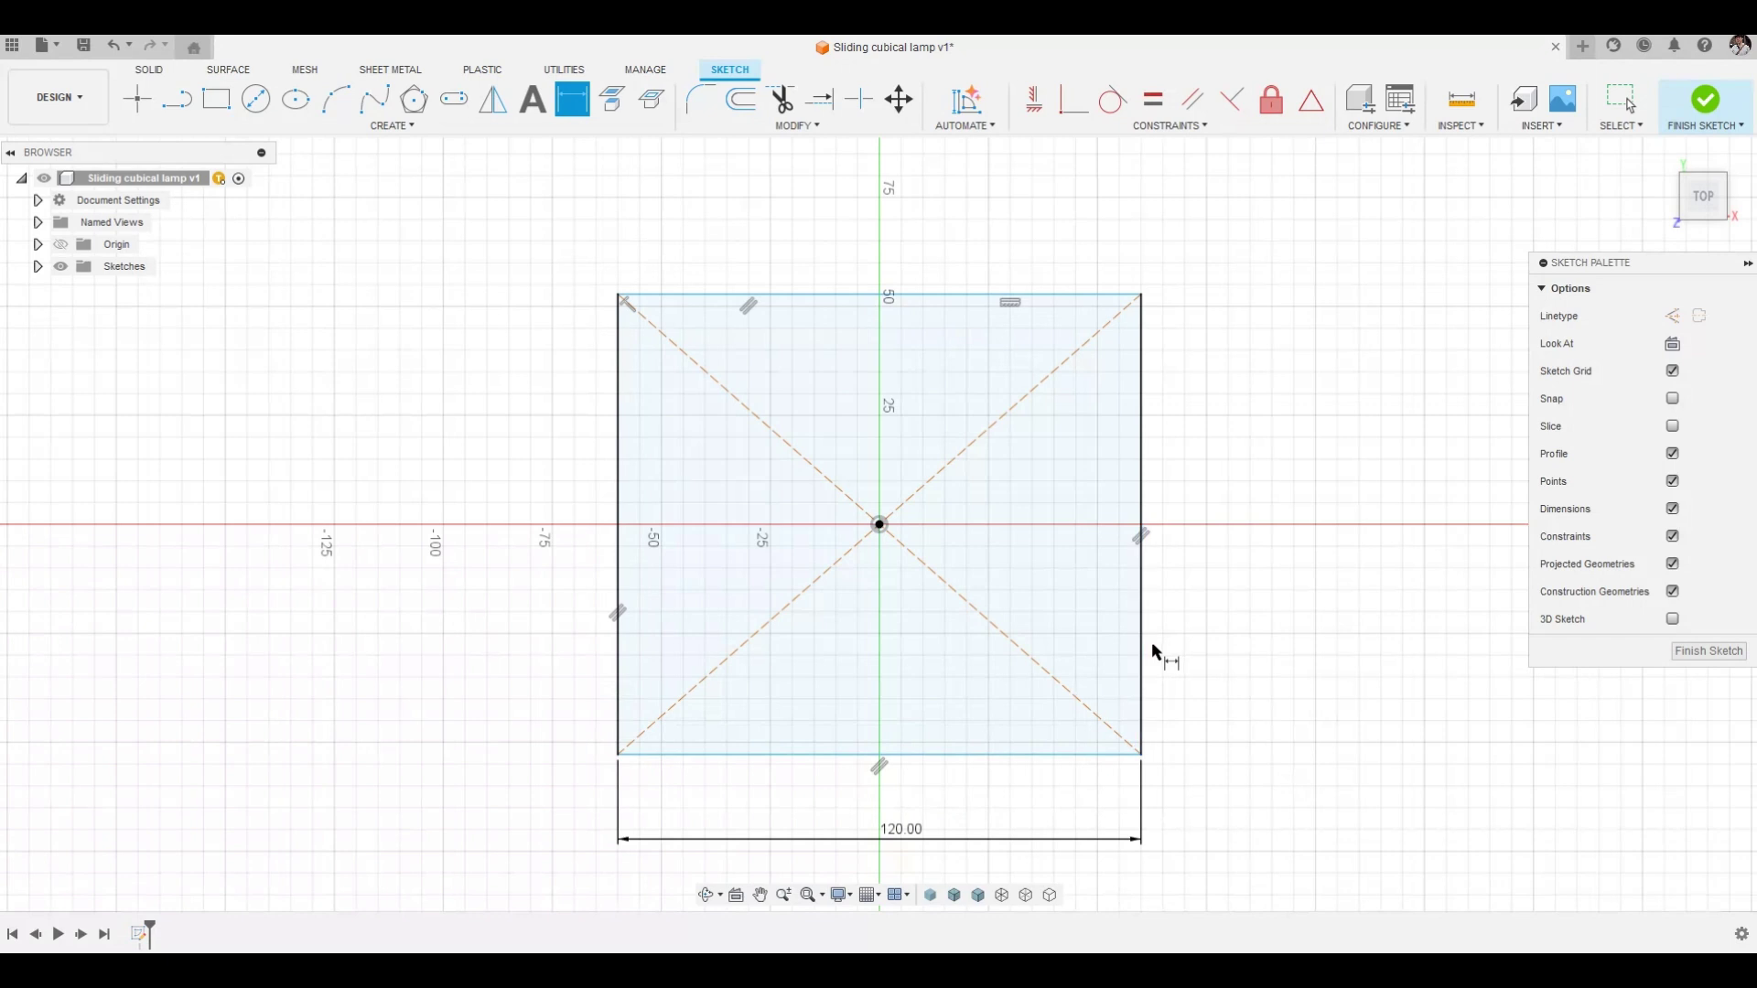
# Dimension the rectangle's vertical side as d1, linking it to the horizontal side's dimension, and finish the sketch.
pyautogui.click(1142, 709)
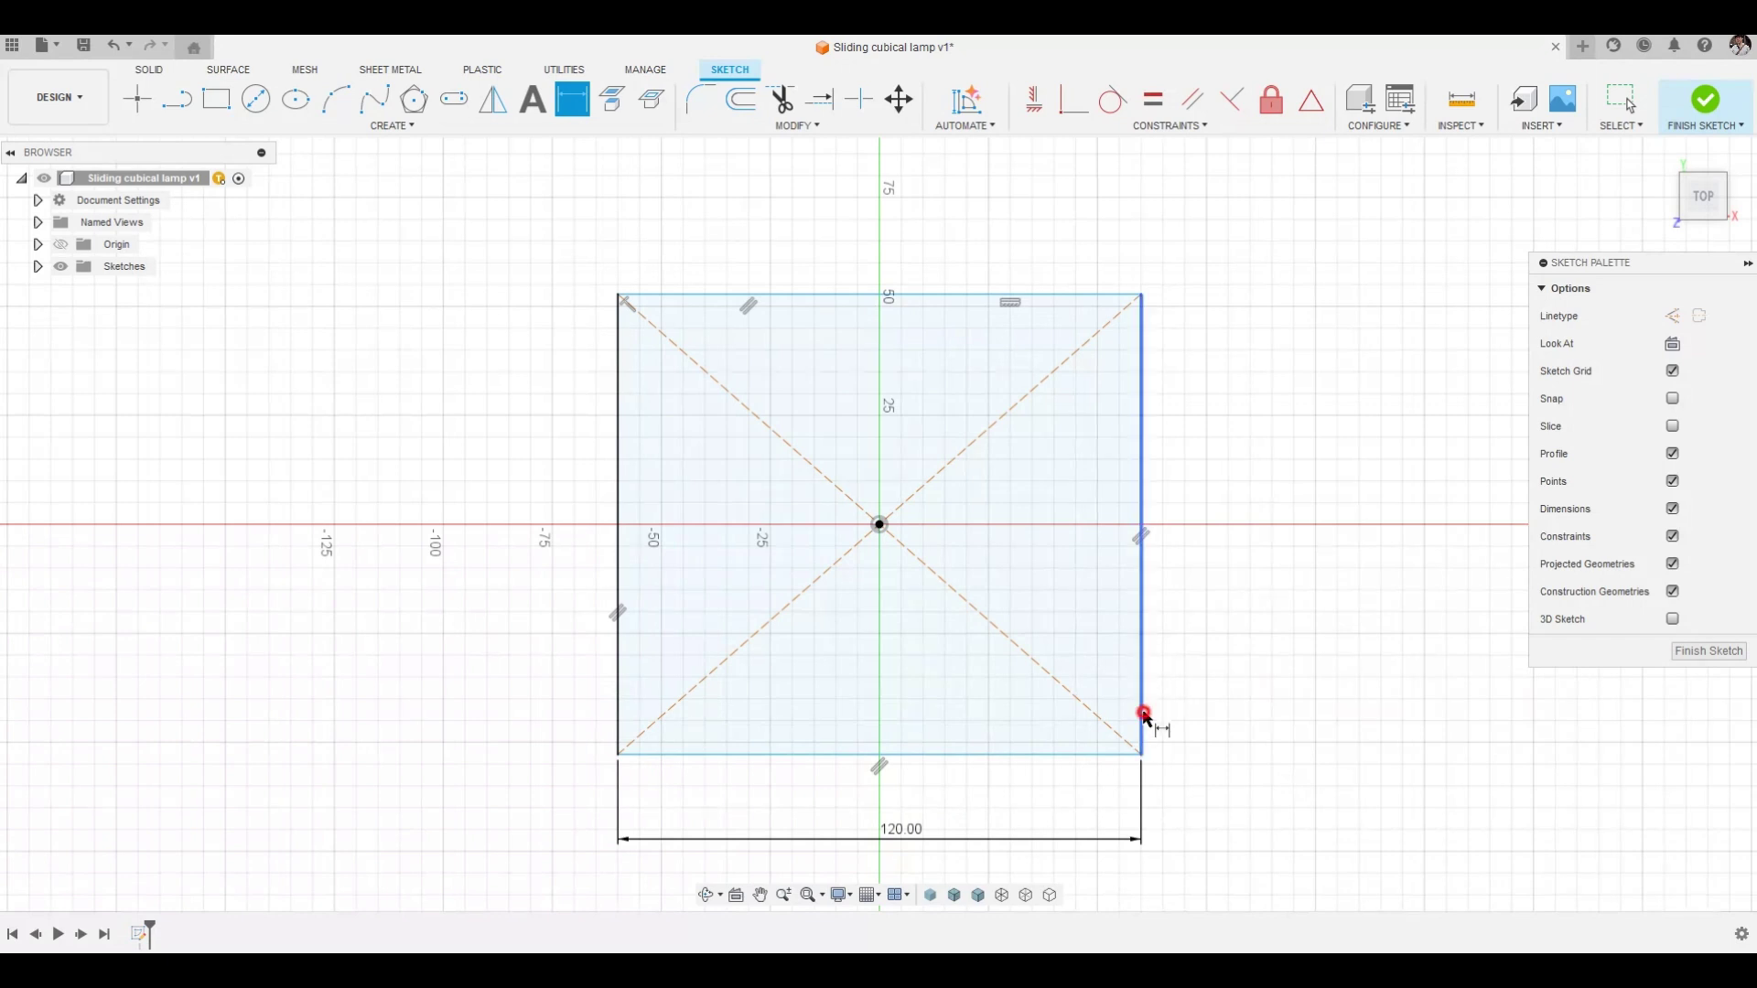
pyautogui.click(1240, 577)
pyautogui.write('d1')
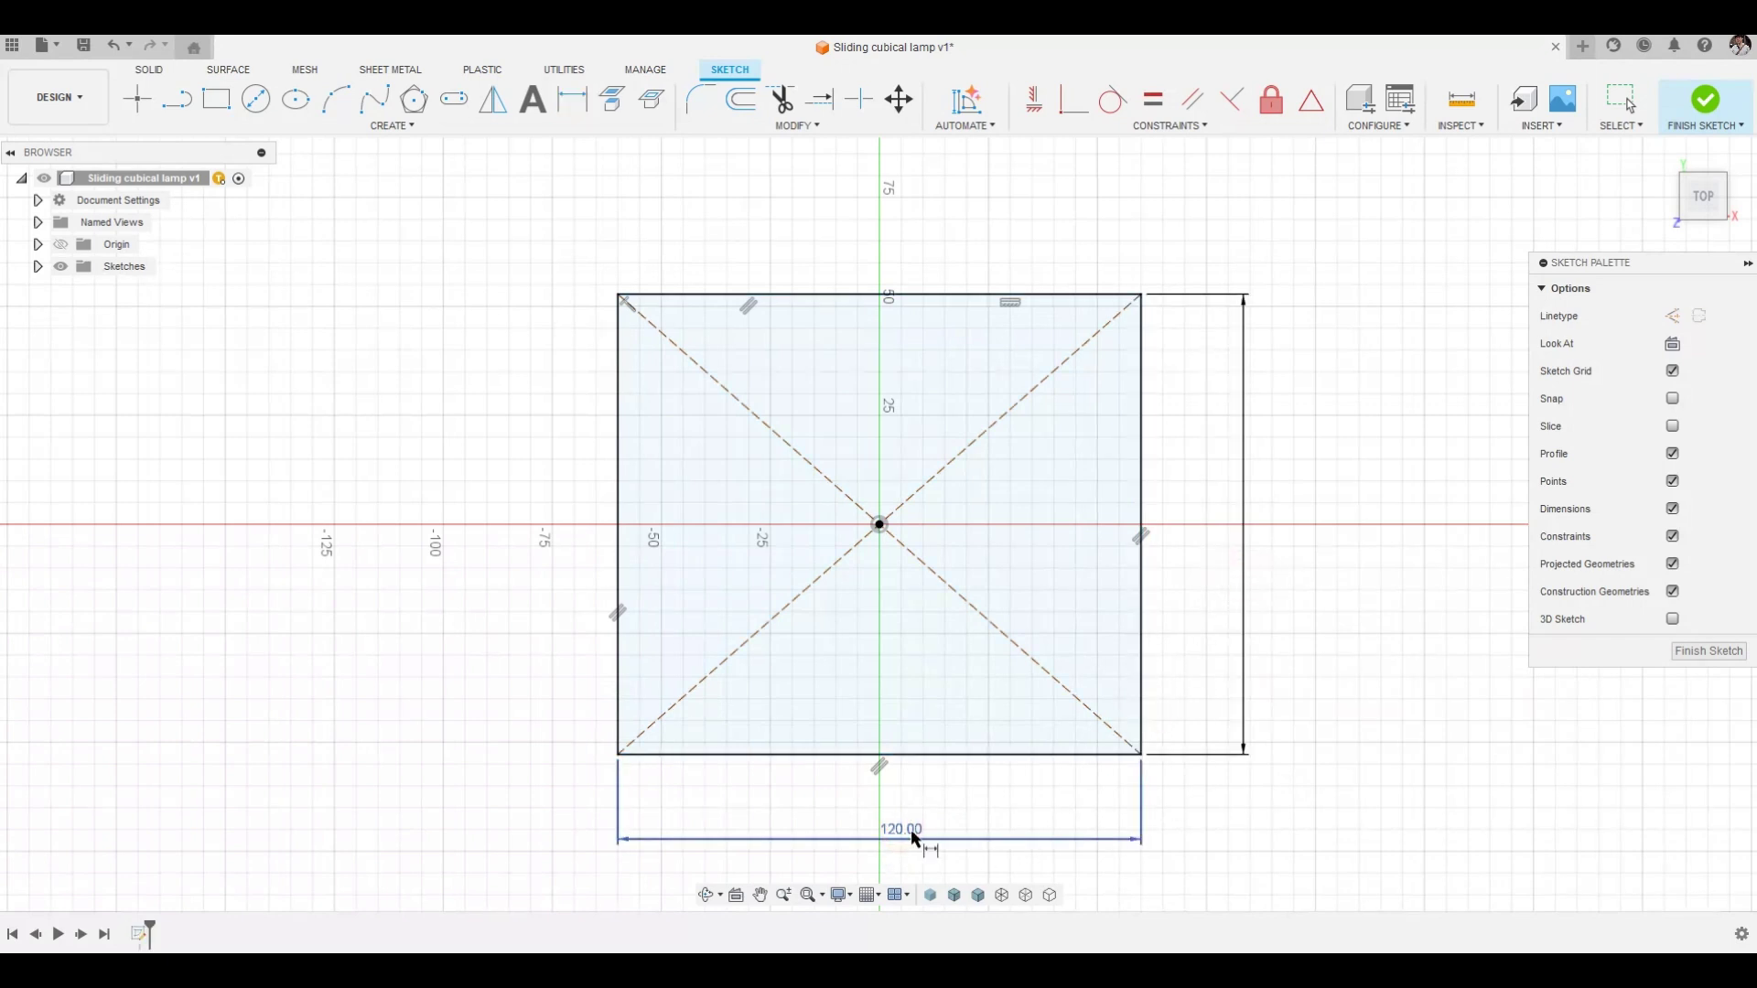
pyautogui.press('Return')
pyautogui.click(1709, 652)
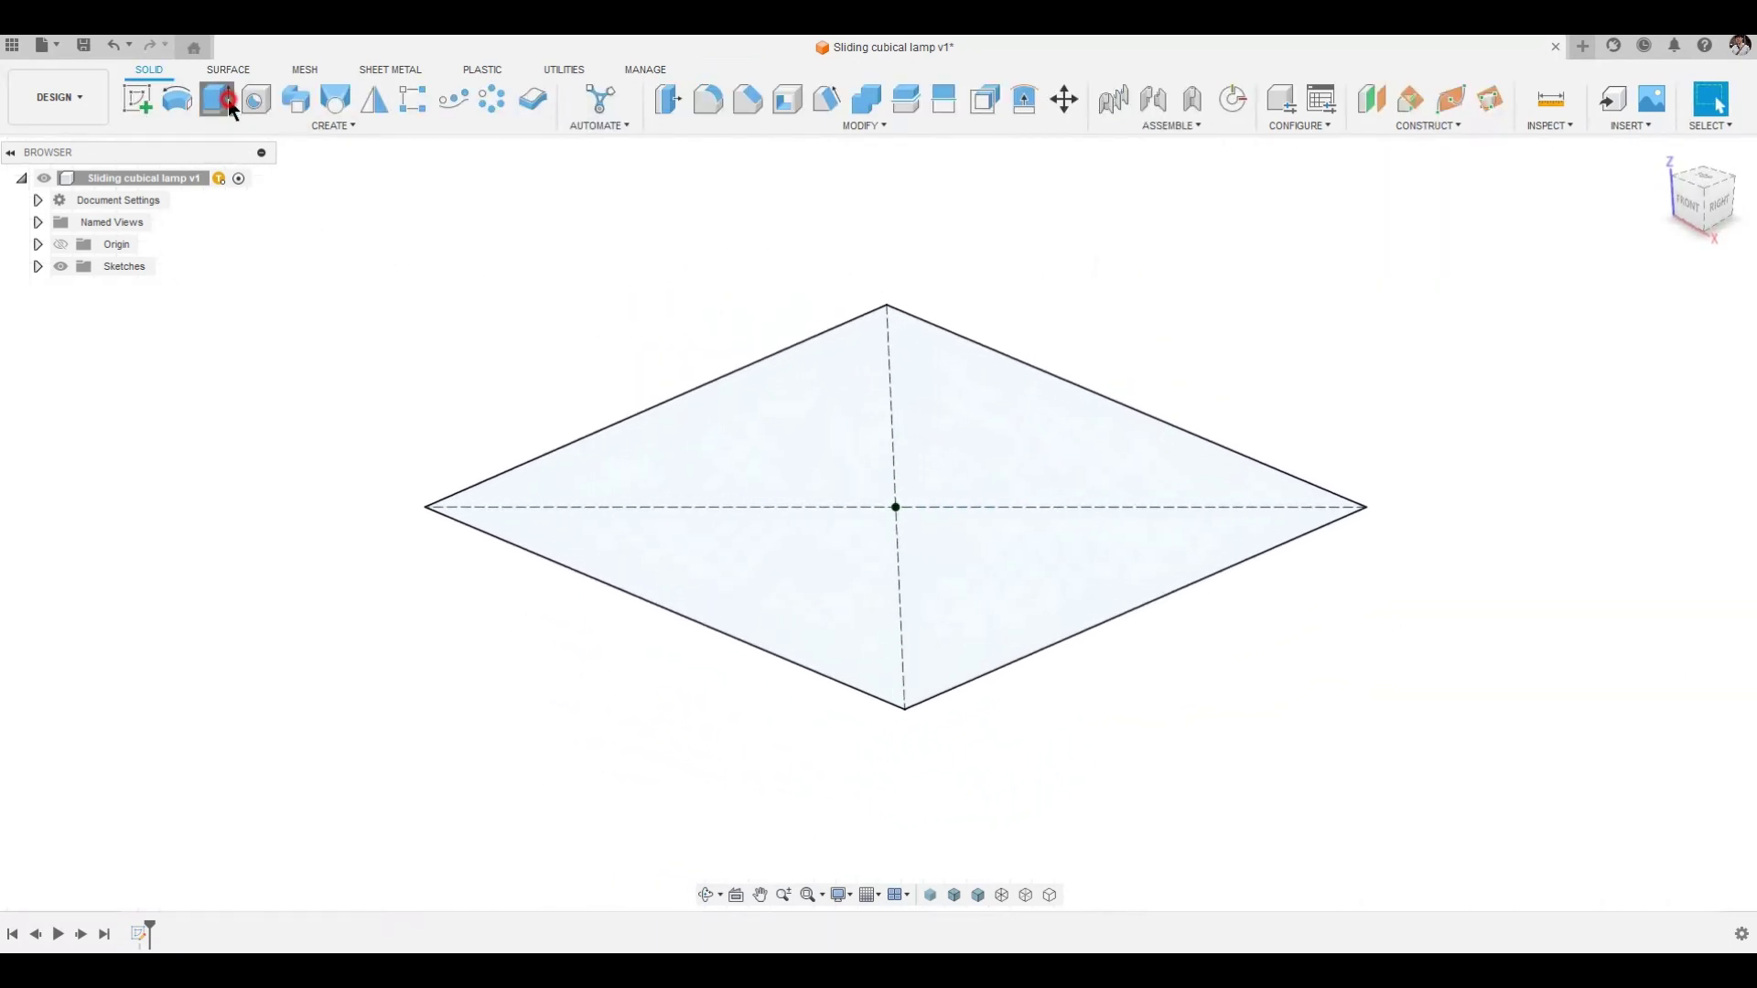
# Extrude the square profile symmetrically as a new body, using whole-length measurement and distance d1.
pyautogui.click(226, 99)
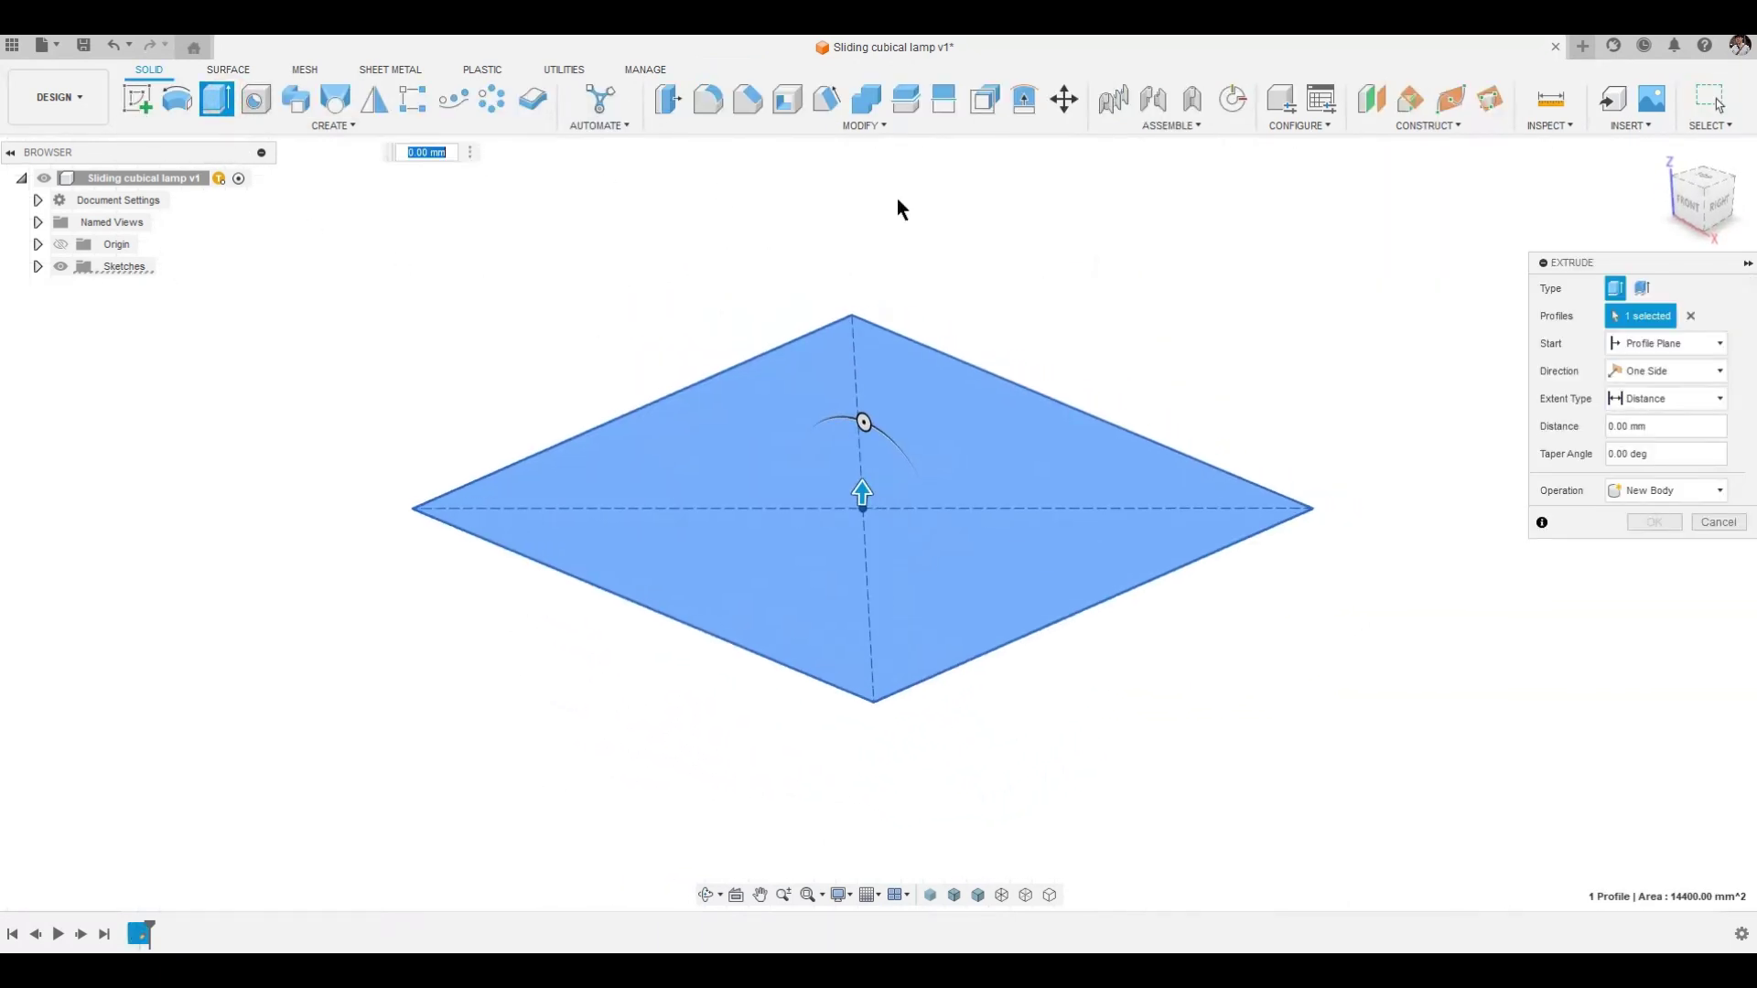
pyautogui.click(1667, 370)
pyautogui.click(1650, 431)
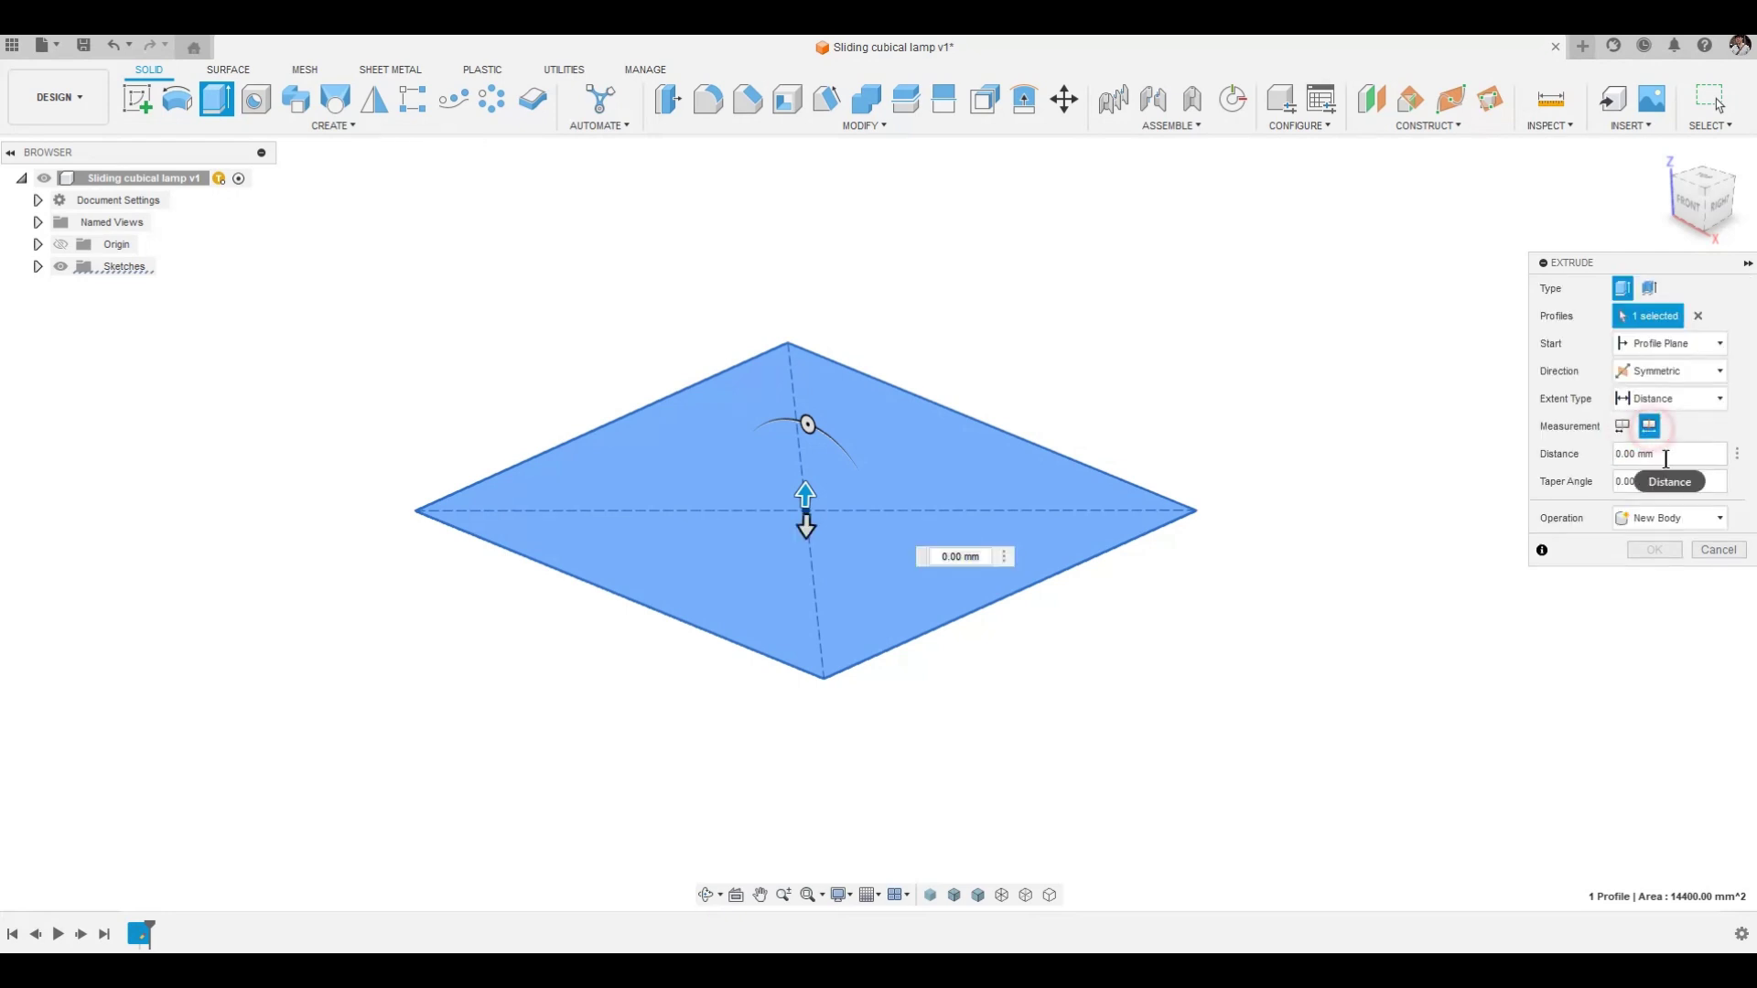
pyautogui.click(1648, 427)
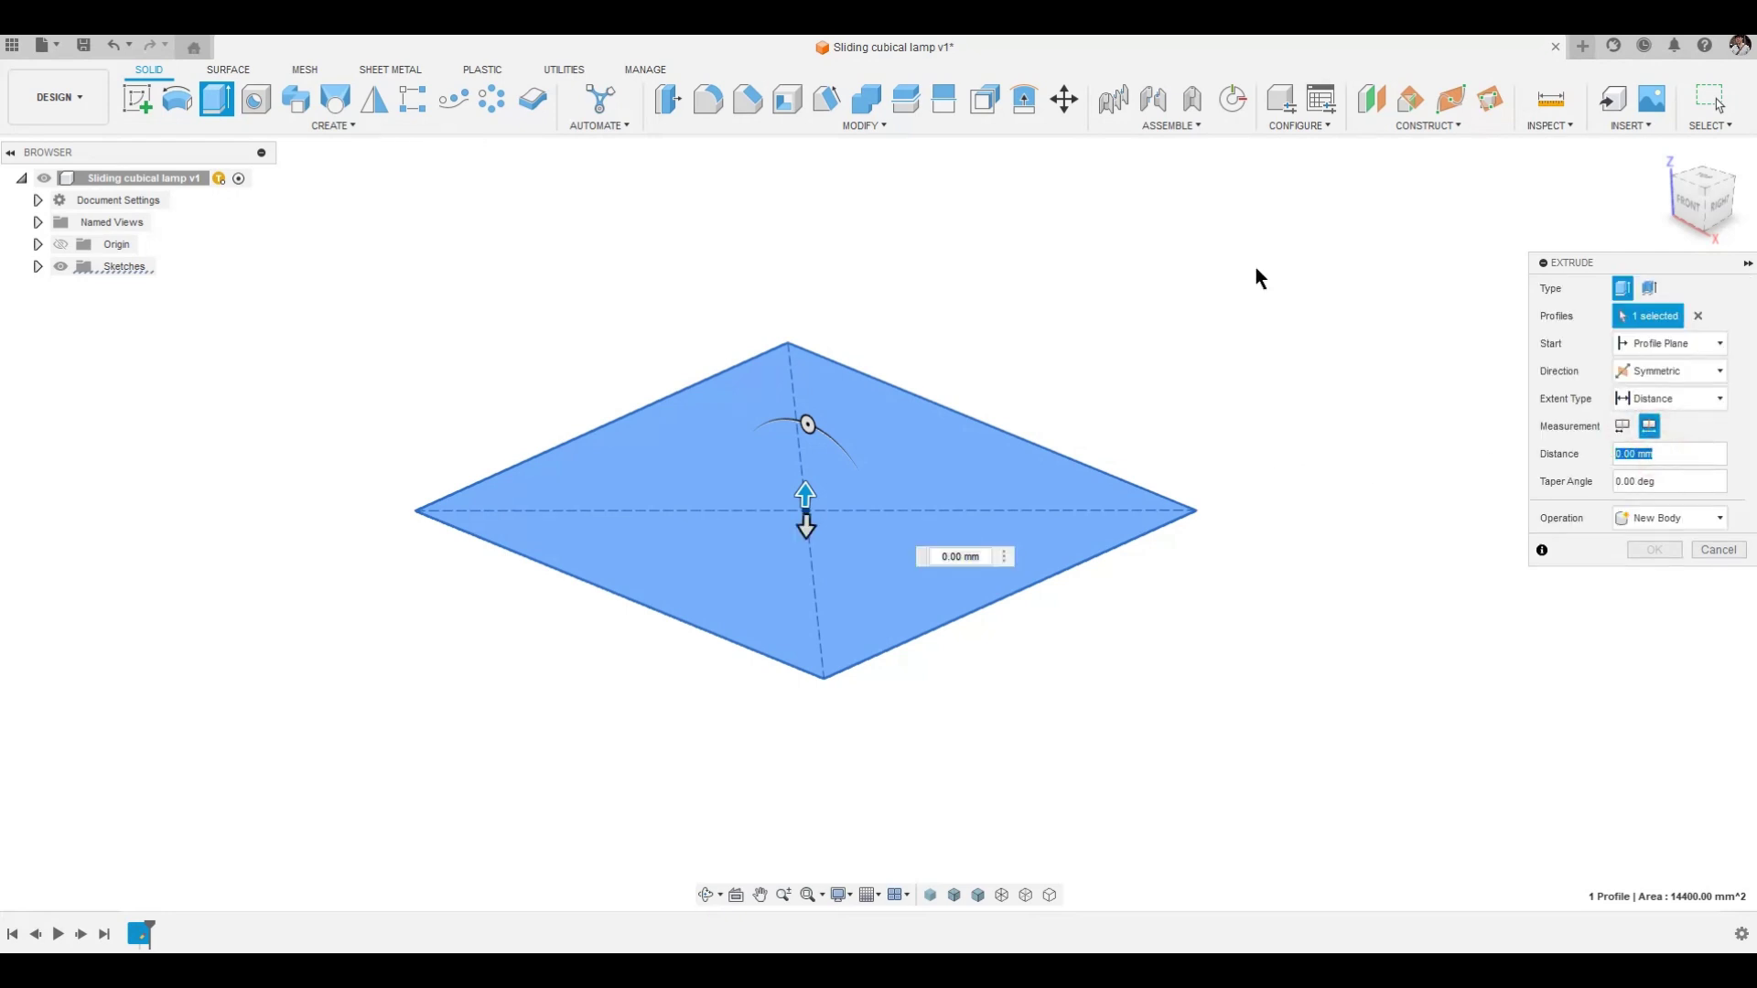
pyautogui.press('Tab')
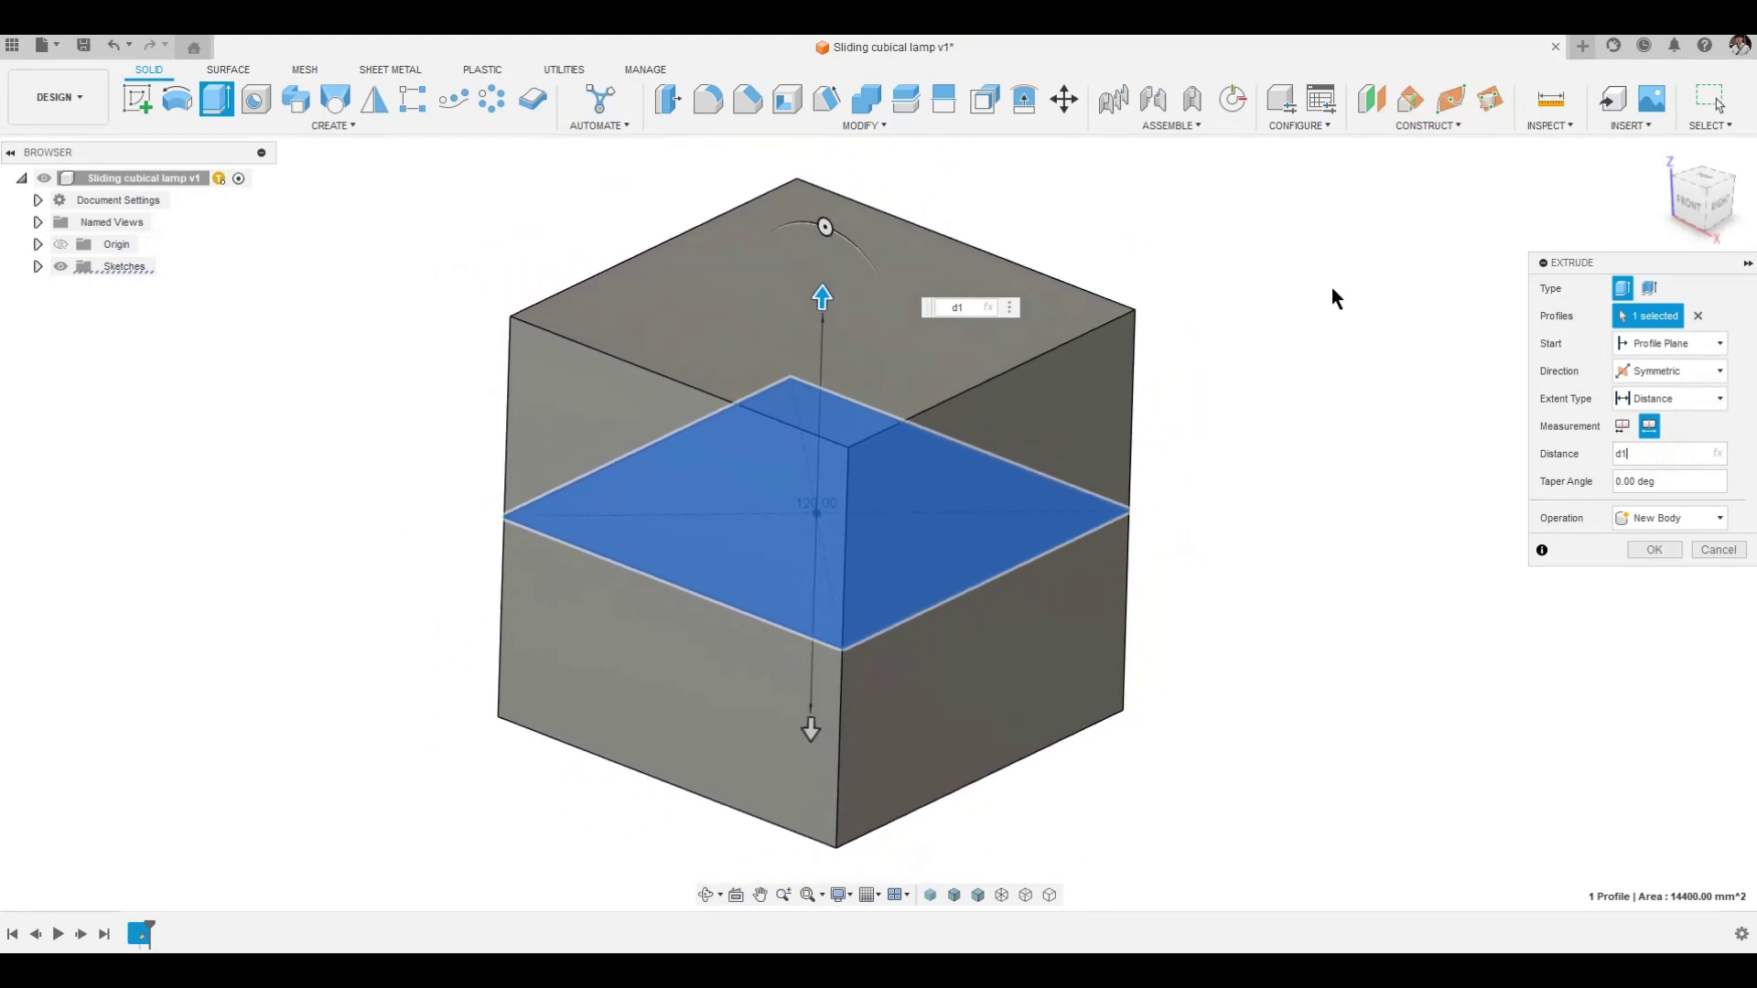
pyautogui.click(1643, 553)
pyautogui.click(1385, 570)
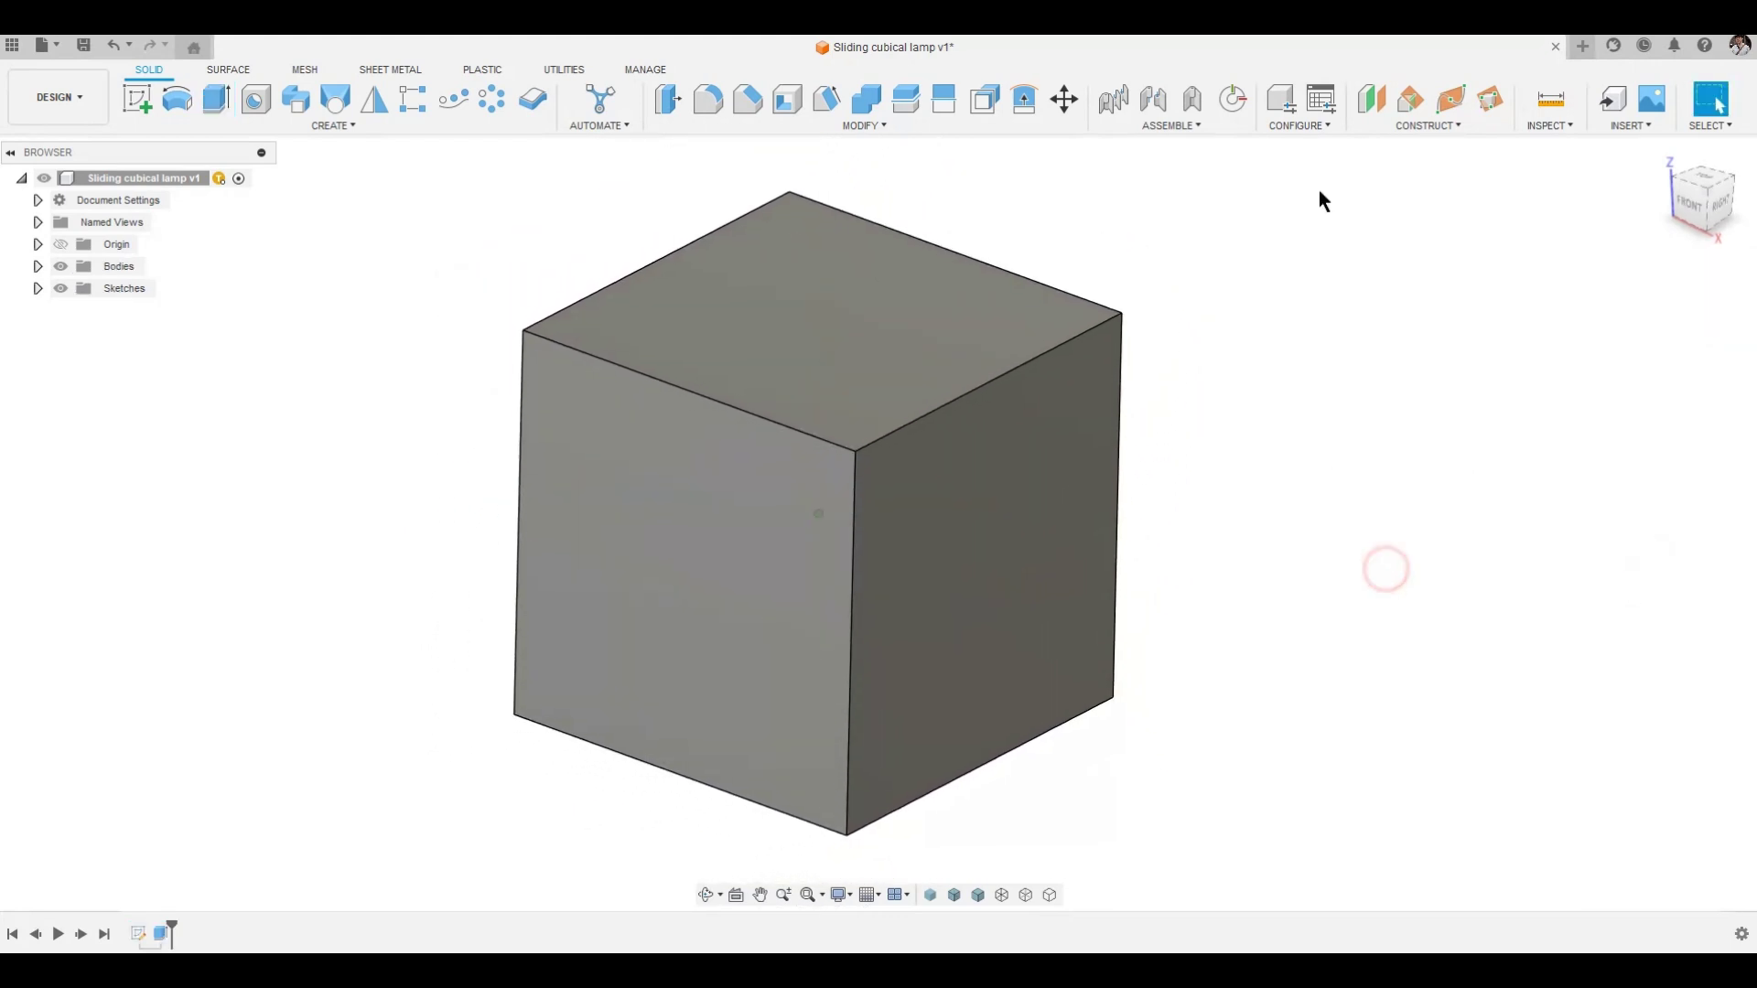
# Create a construction plane through three cube vertices so that it cuts vertically through the cube's diagonal.
pyautogui.click(1488, 100)
pyautogui.keyDown('shift'); pyautogui.moveTo(1334, 277); pyautogui.dragTo(986, 232, button='middle'); pyautogui.keyUp('shift')
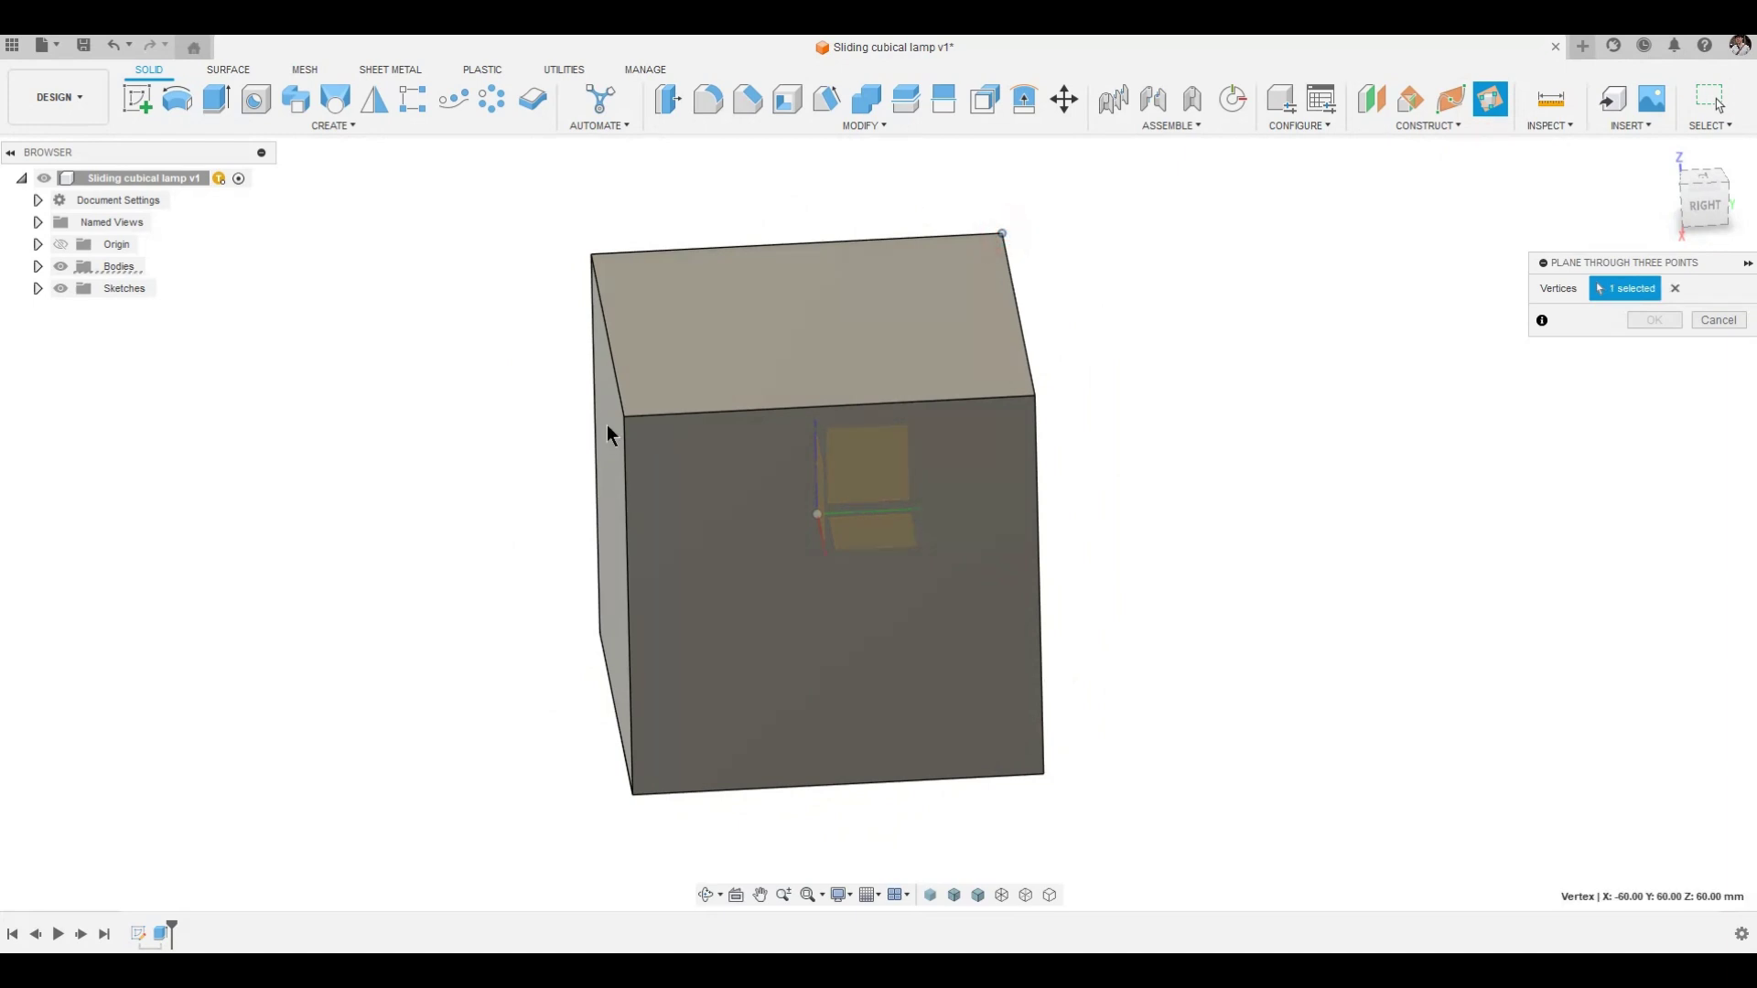
pyautogui.click(631, 793)
pyautogui.click(1654, 319)
pyautogui.click(1408, 441)
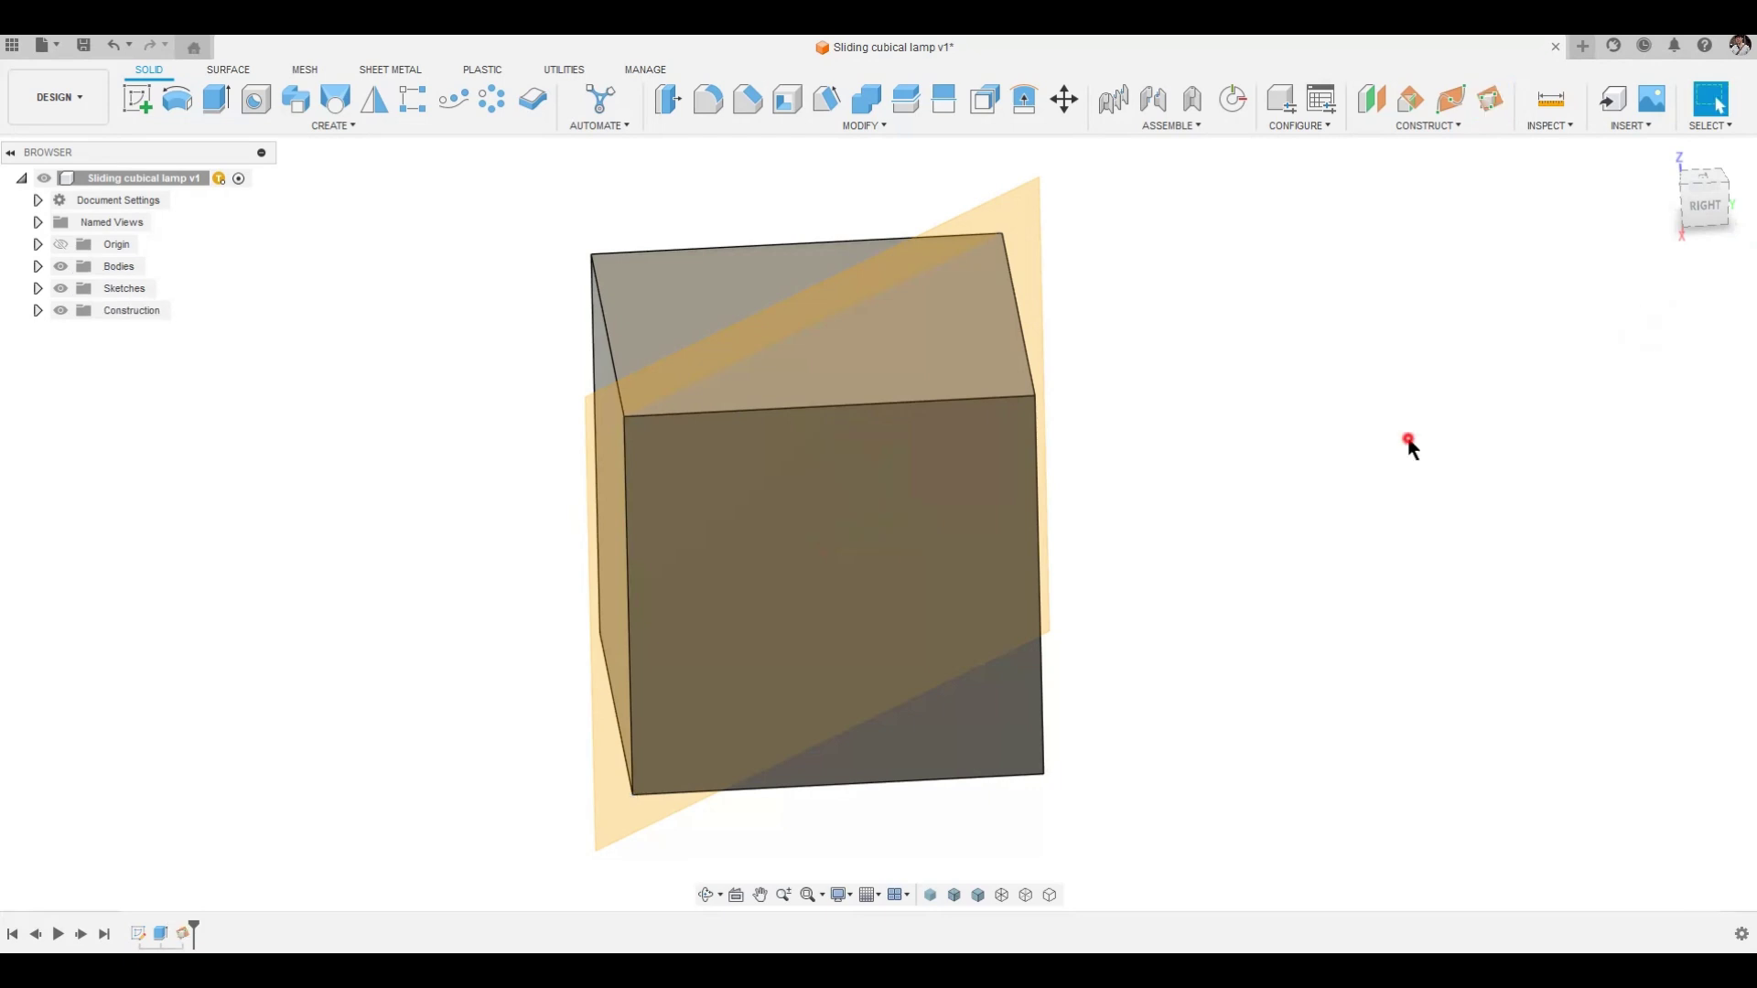
# Start a sketch on the diagonal plane and draw a slanted line about 318 mm long across the cube.
pyautogui.click(137, 98)
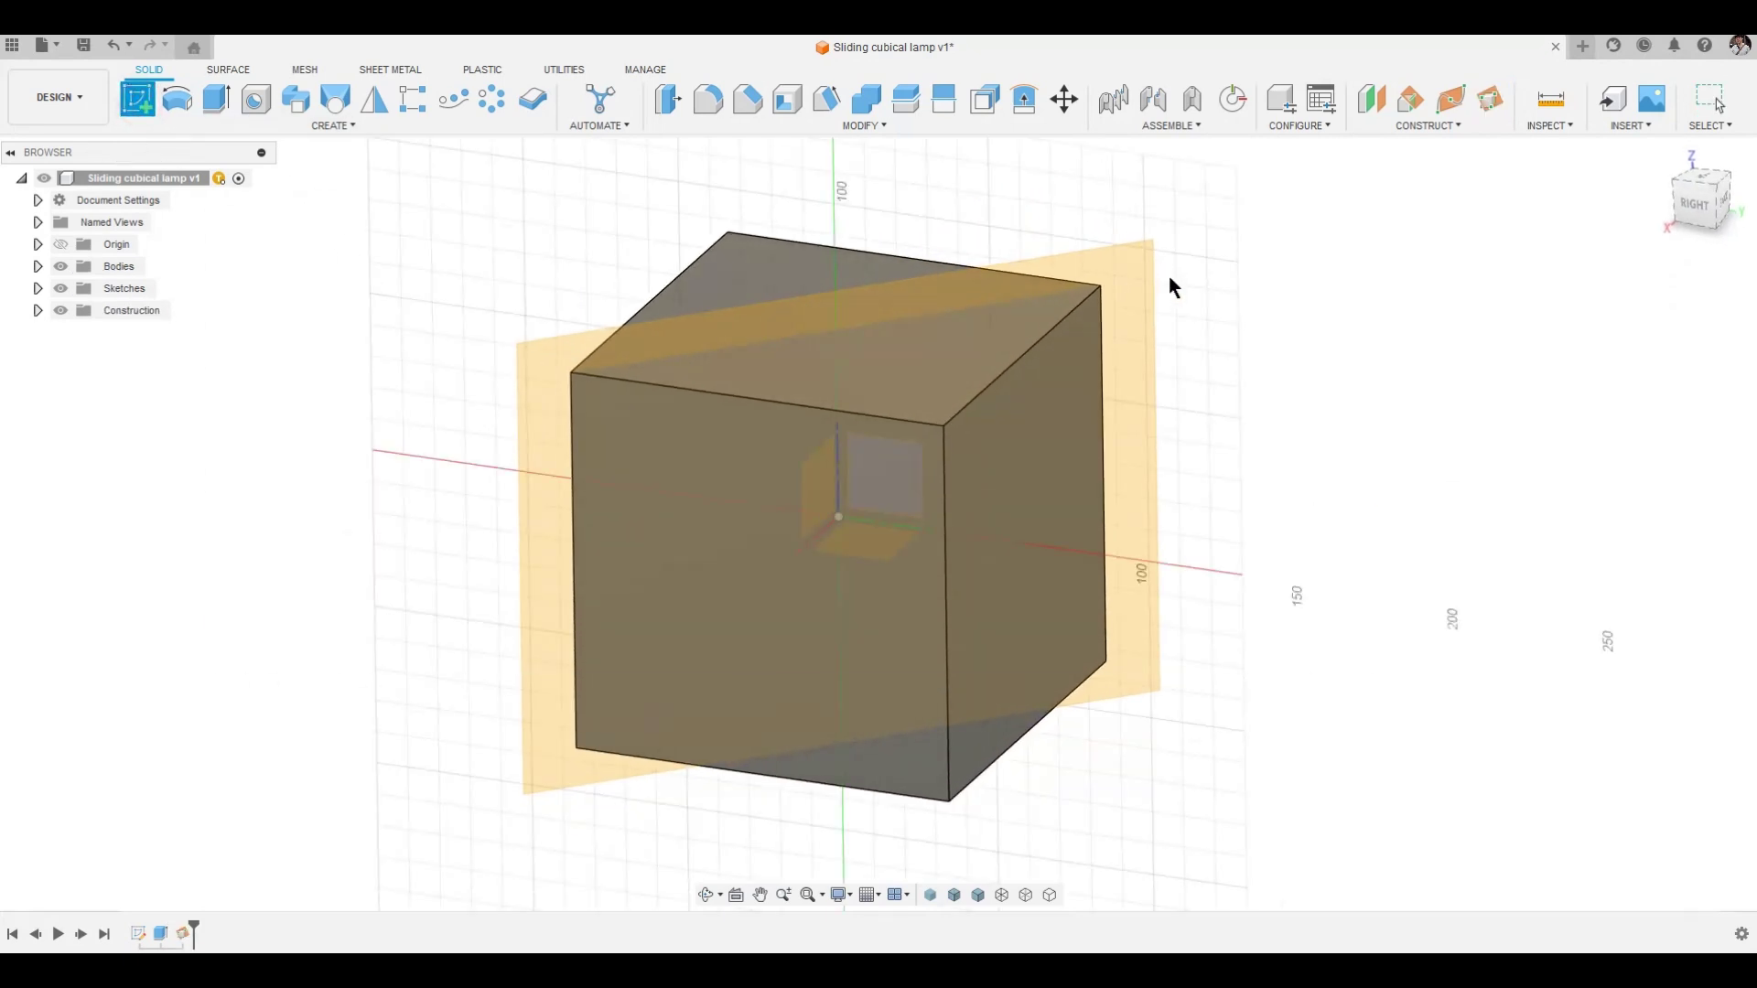
pyautogui.click(1157, 281)
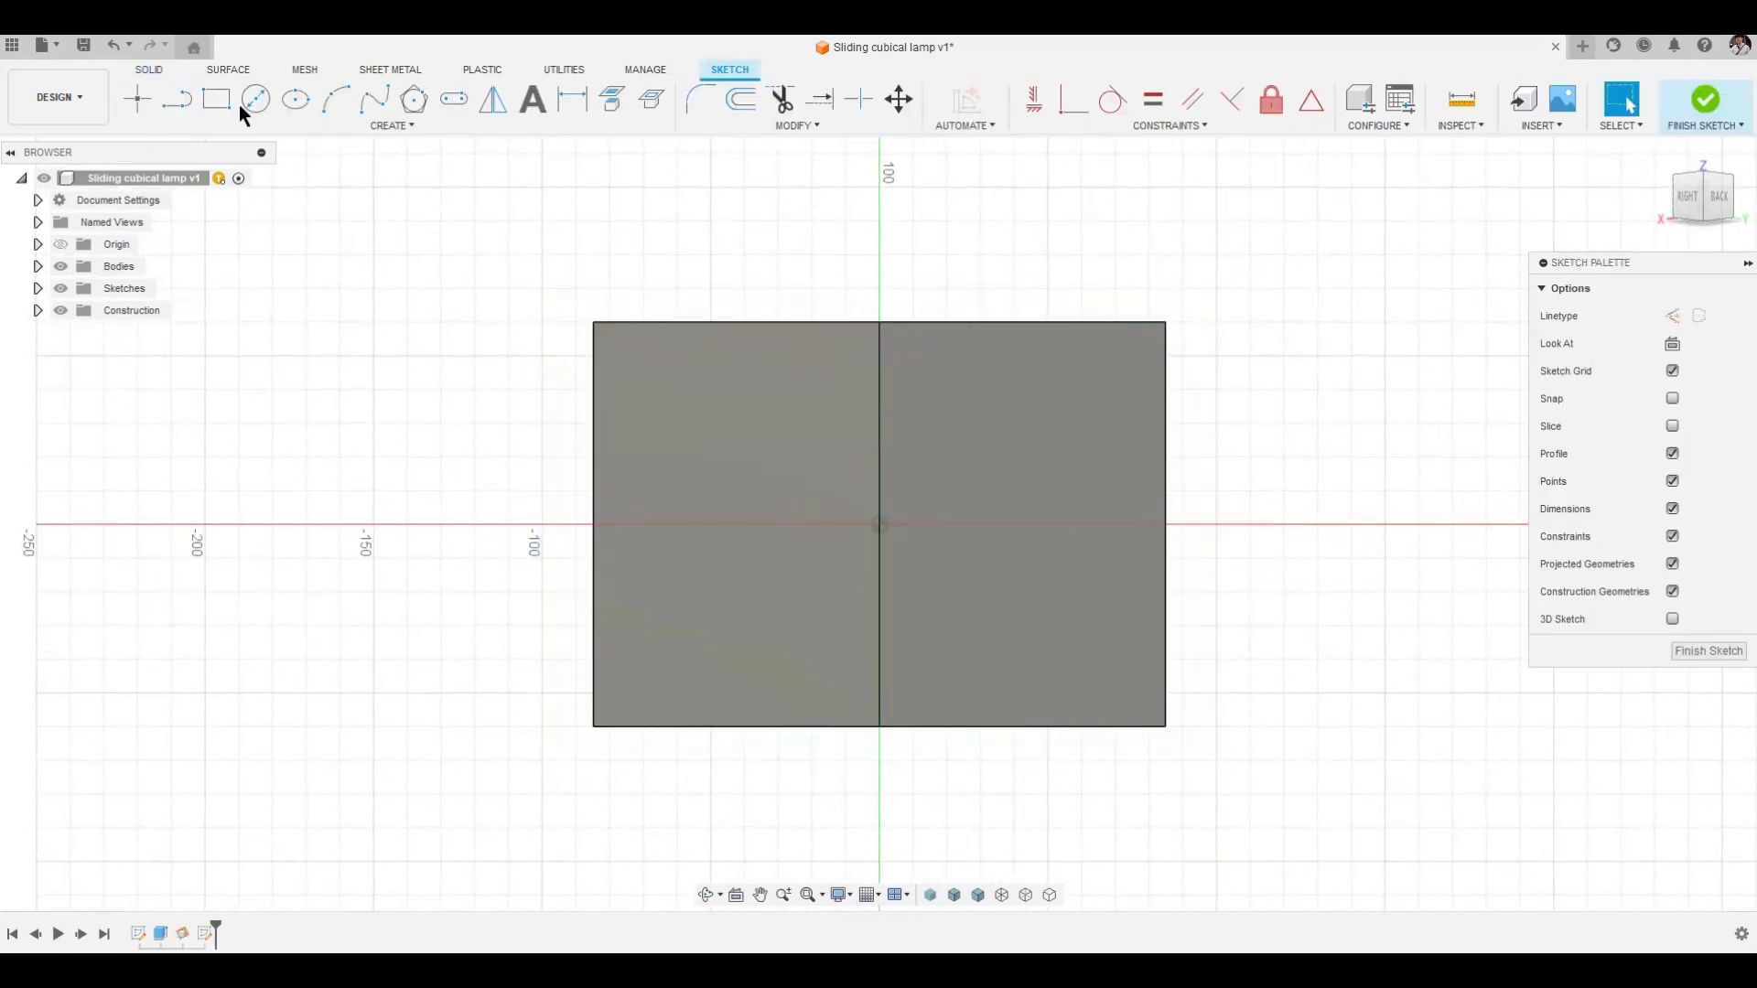
pyautogui.click(176, 99)
pyautogui.click(368, 743)
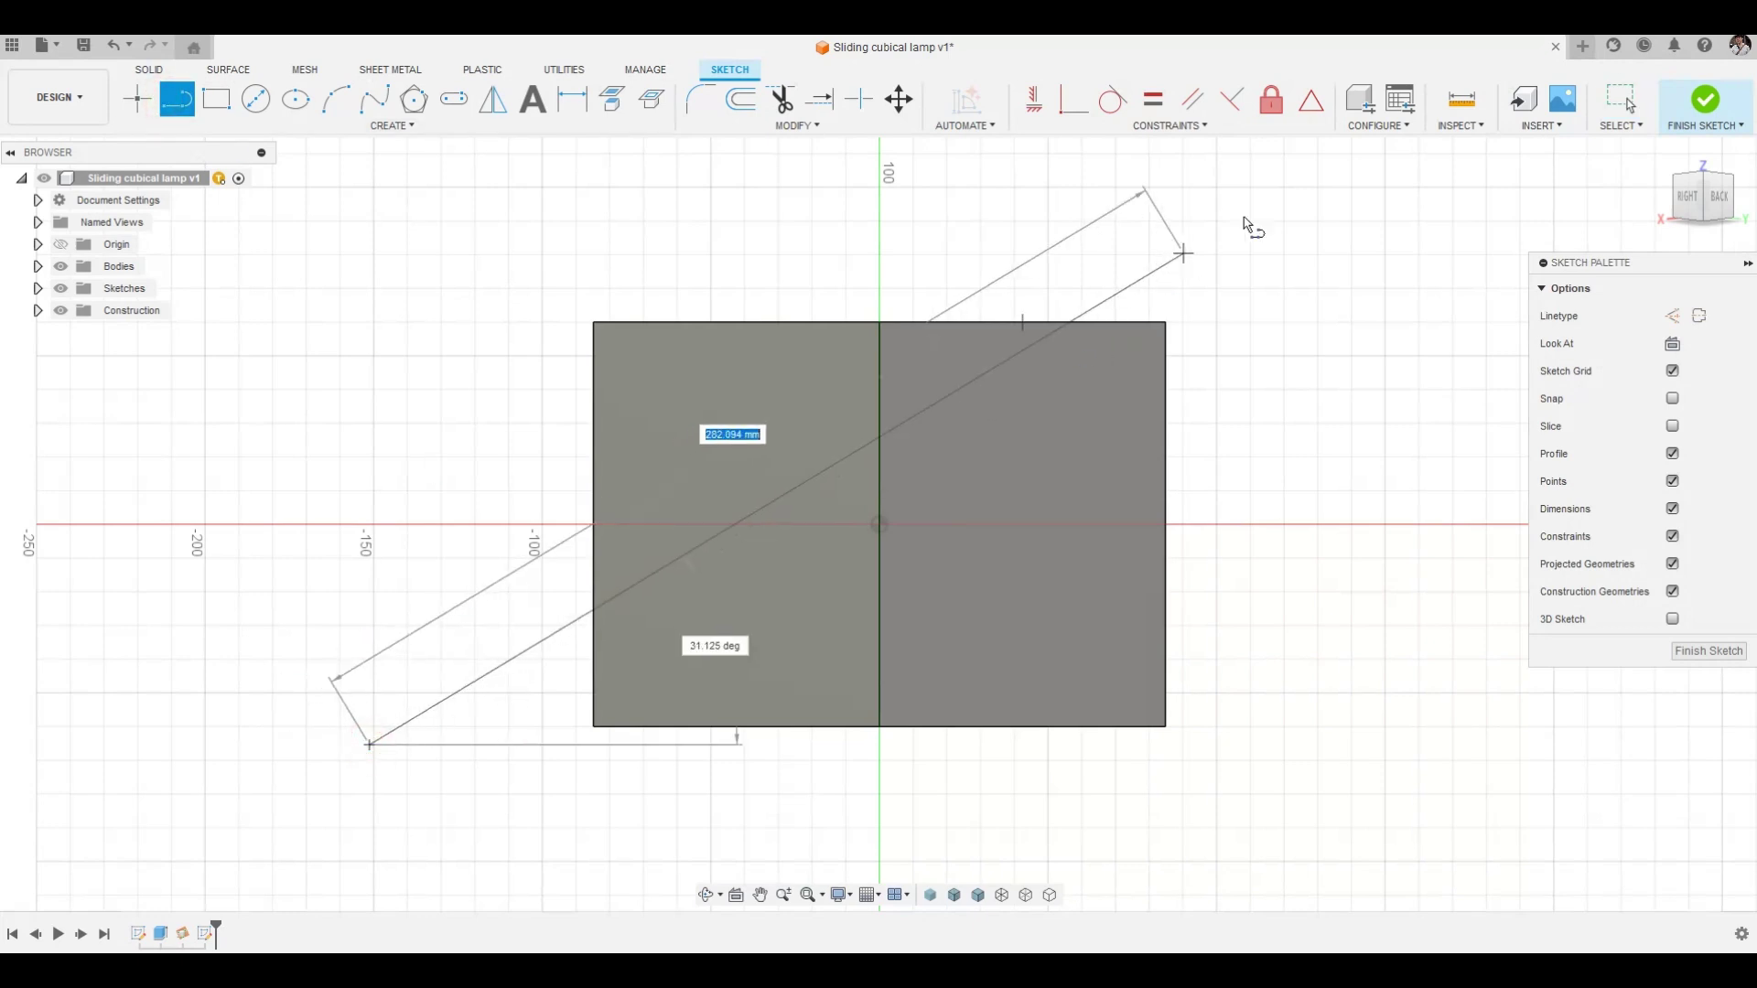
pyautogui.click(1277, 172)
pyautogui.press('Escape')
# Convert the slanted line to a construction line.
pyautogui.click(1210, 218)
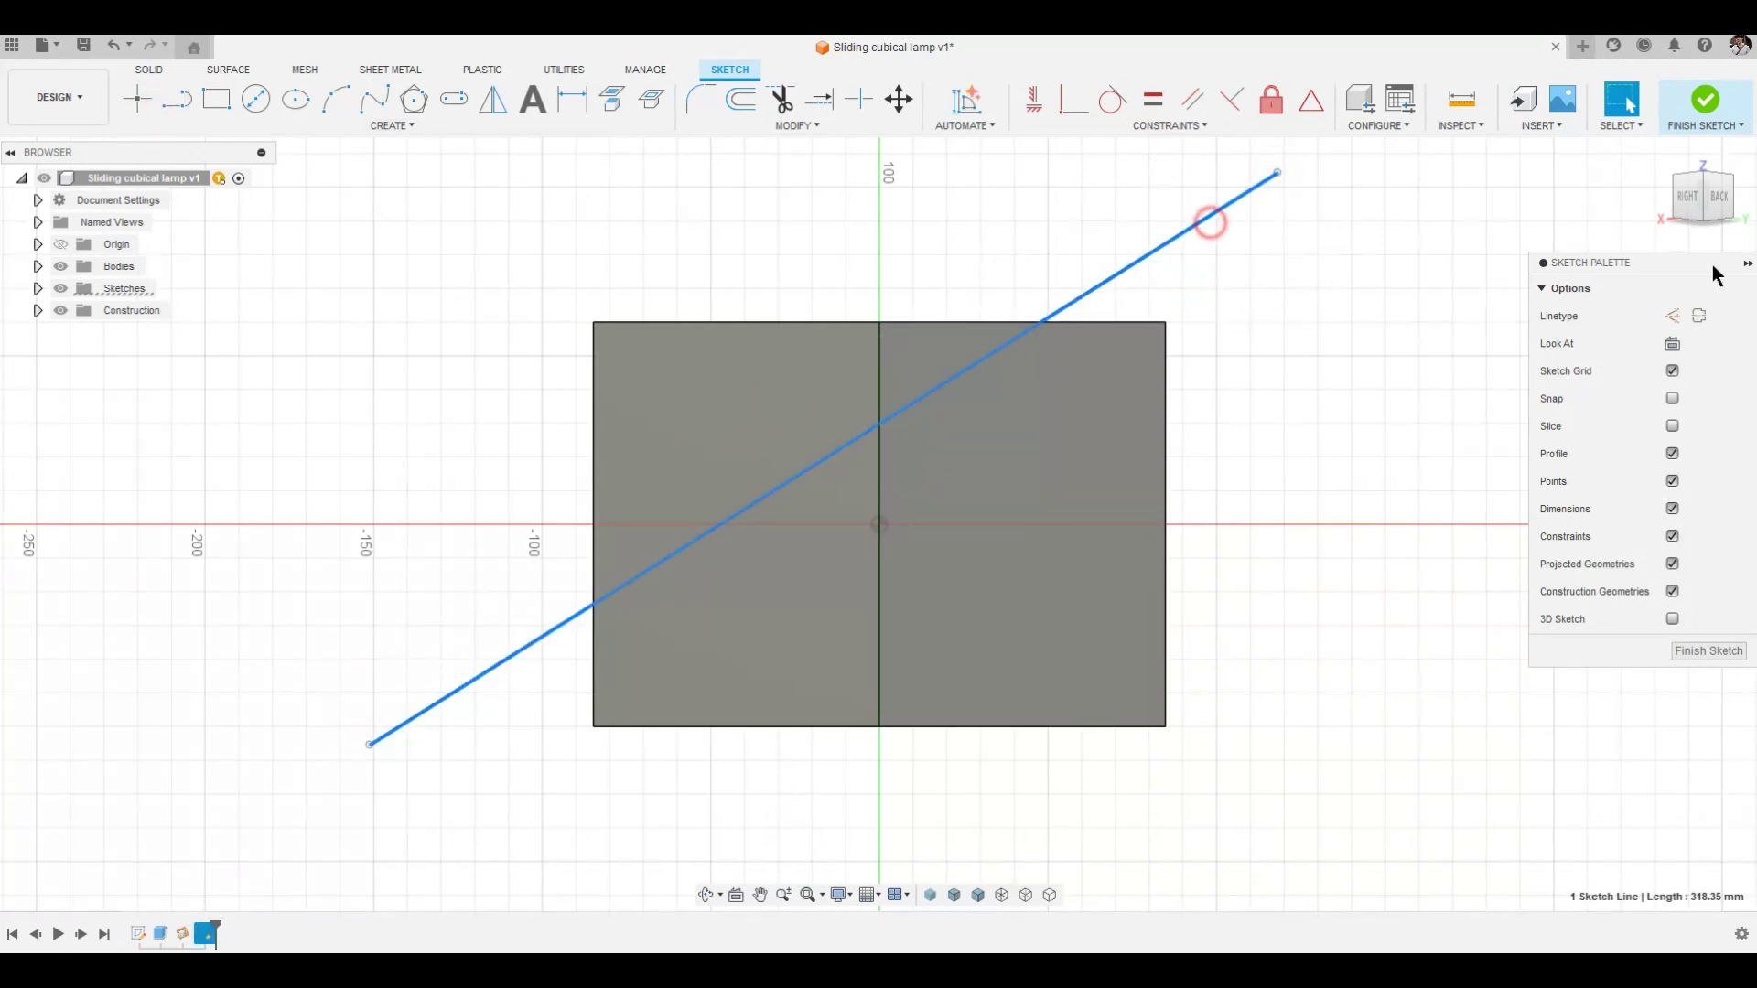
pyautogui.click(1670, 316)
pyautogui.click(1343, 287)
# Constrain the construction line's midpoint to the origin.
pyautogui.click(1183, 234)
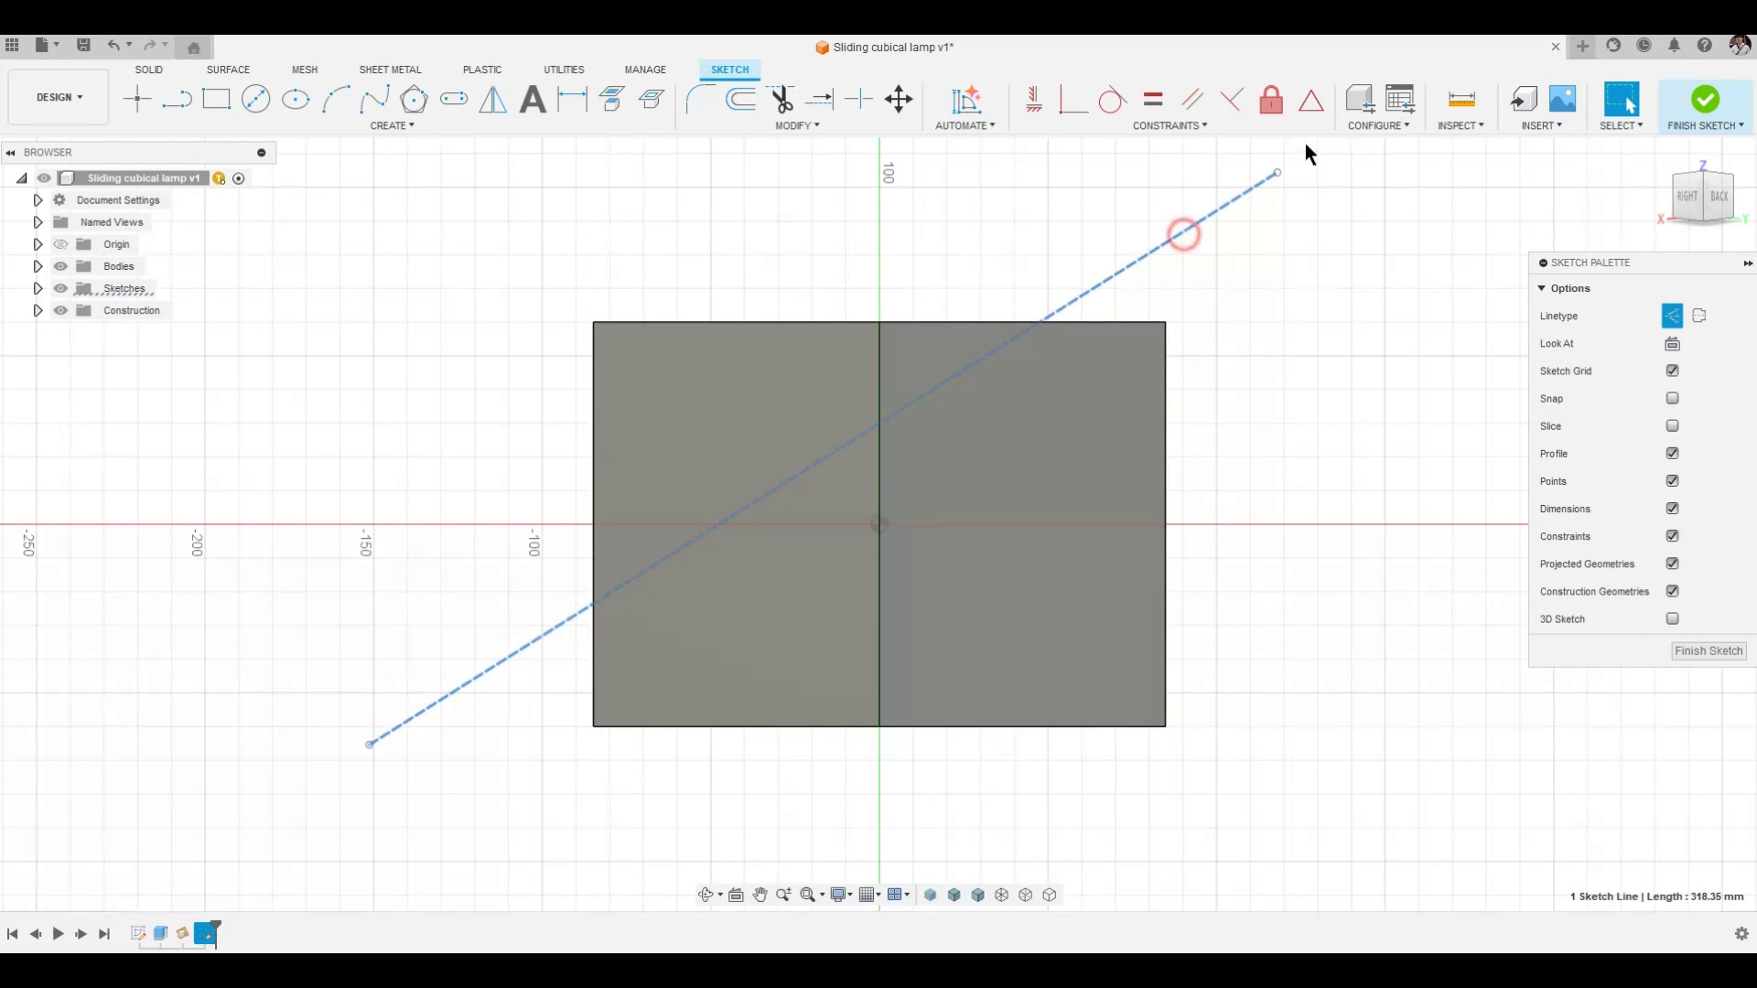
pyautogui.click(1311, 99)
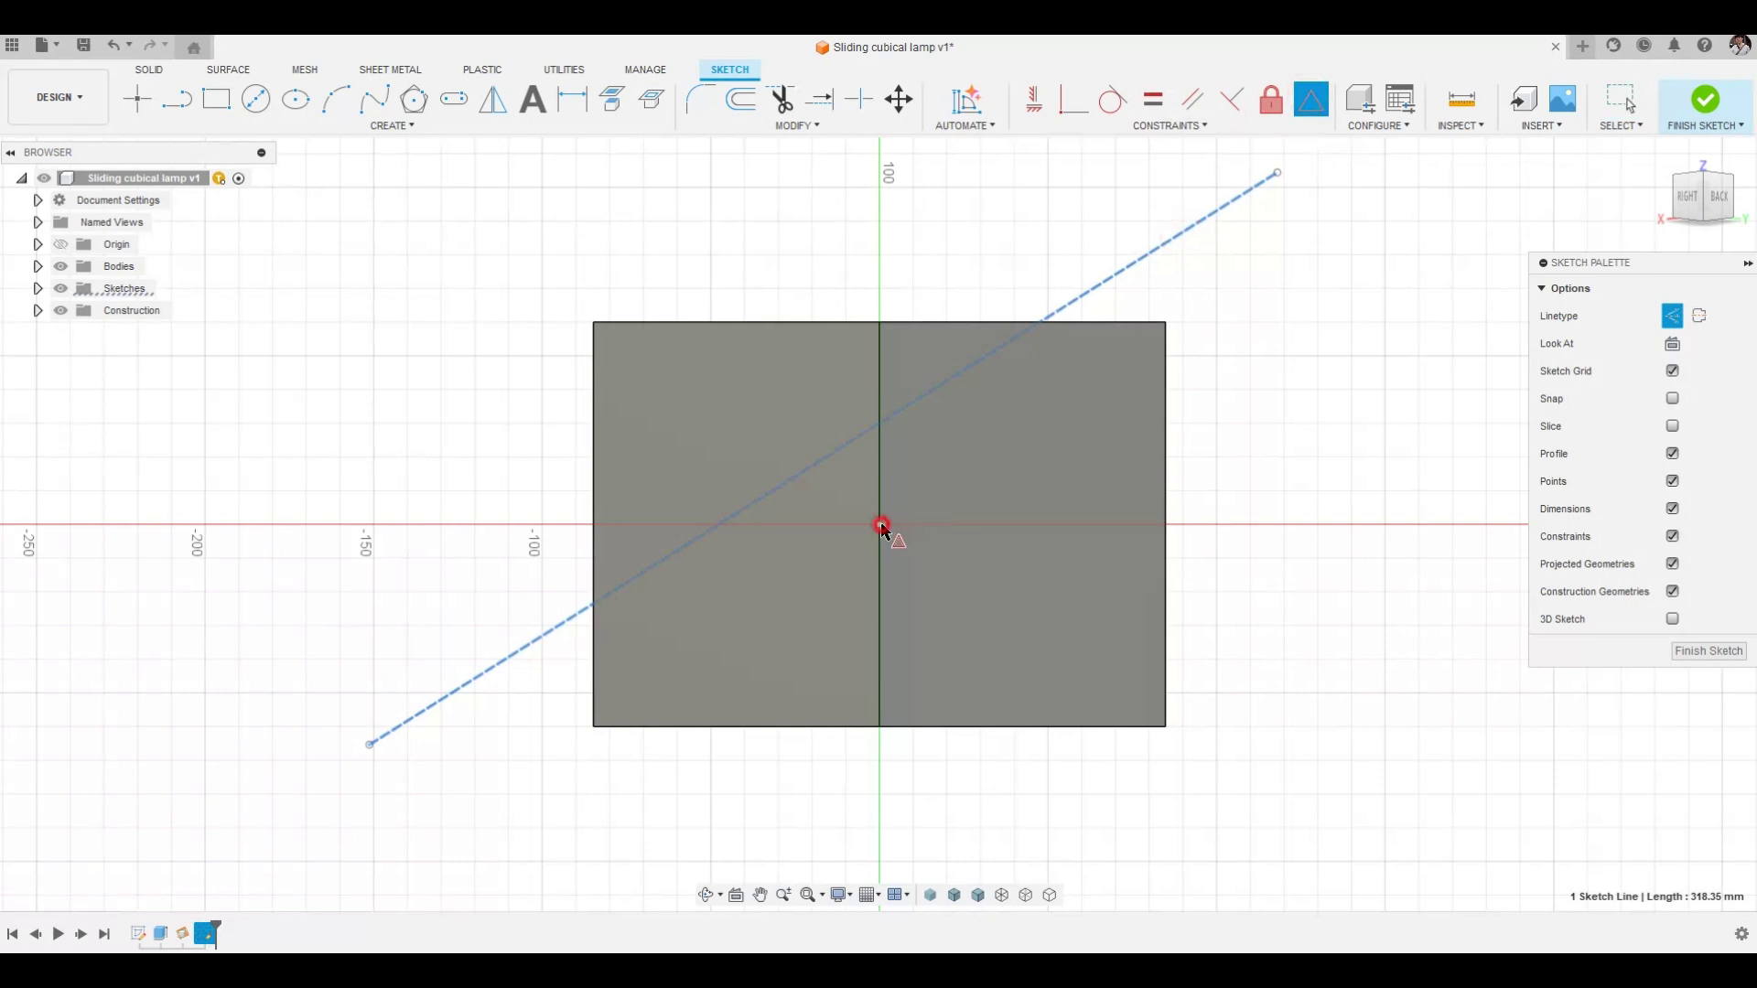
pyautogui.click(881, 525)
# Make the construction line coincident with the cube's lower corner on the diagonal plane and finish the sketch.
pyautogui.click(1067, 108)
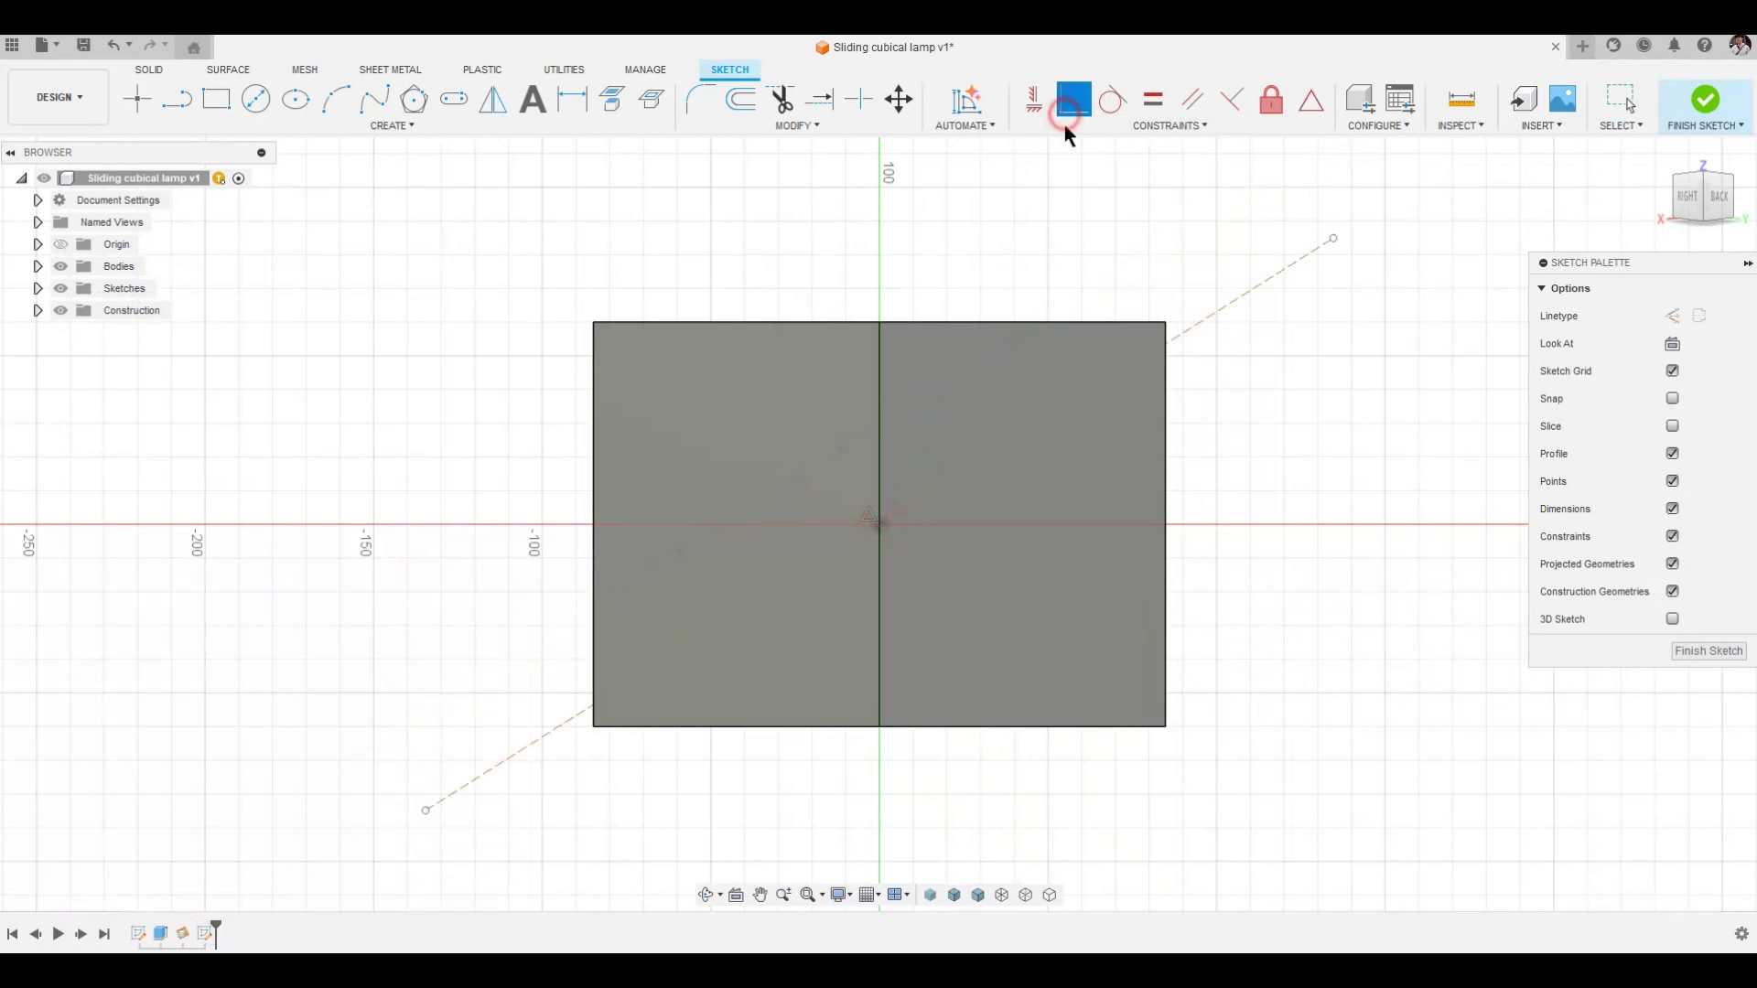
pyautogui.click(592, 728)
pyautogui.click(576, 715)
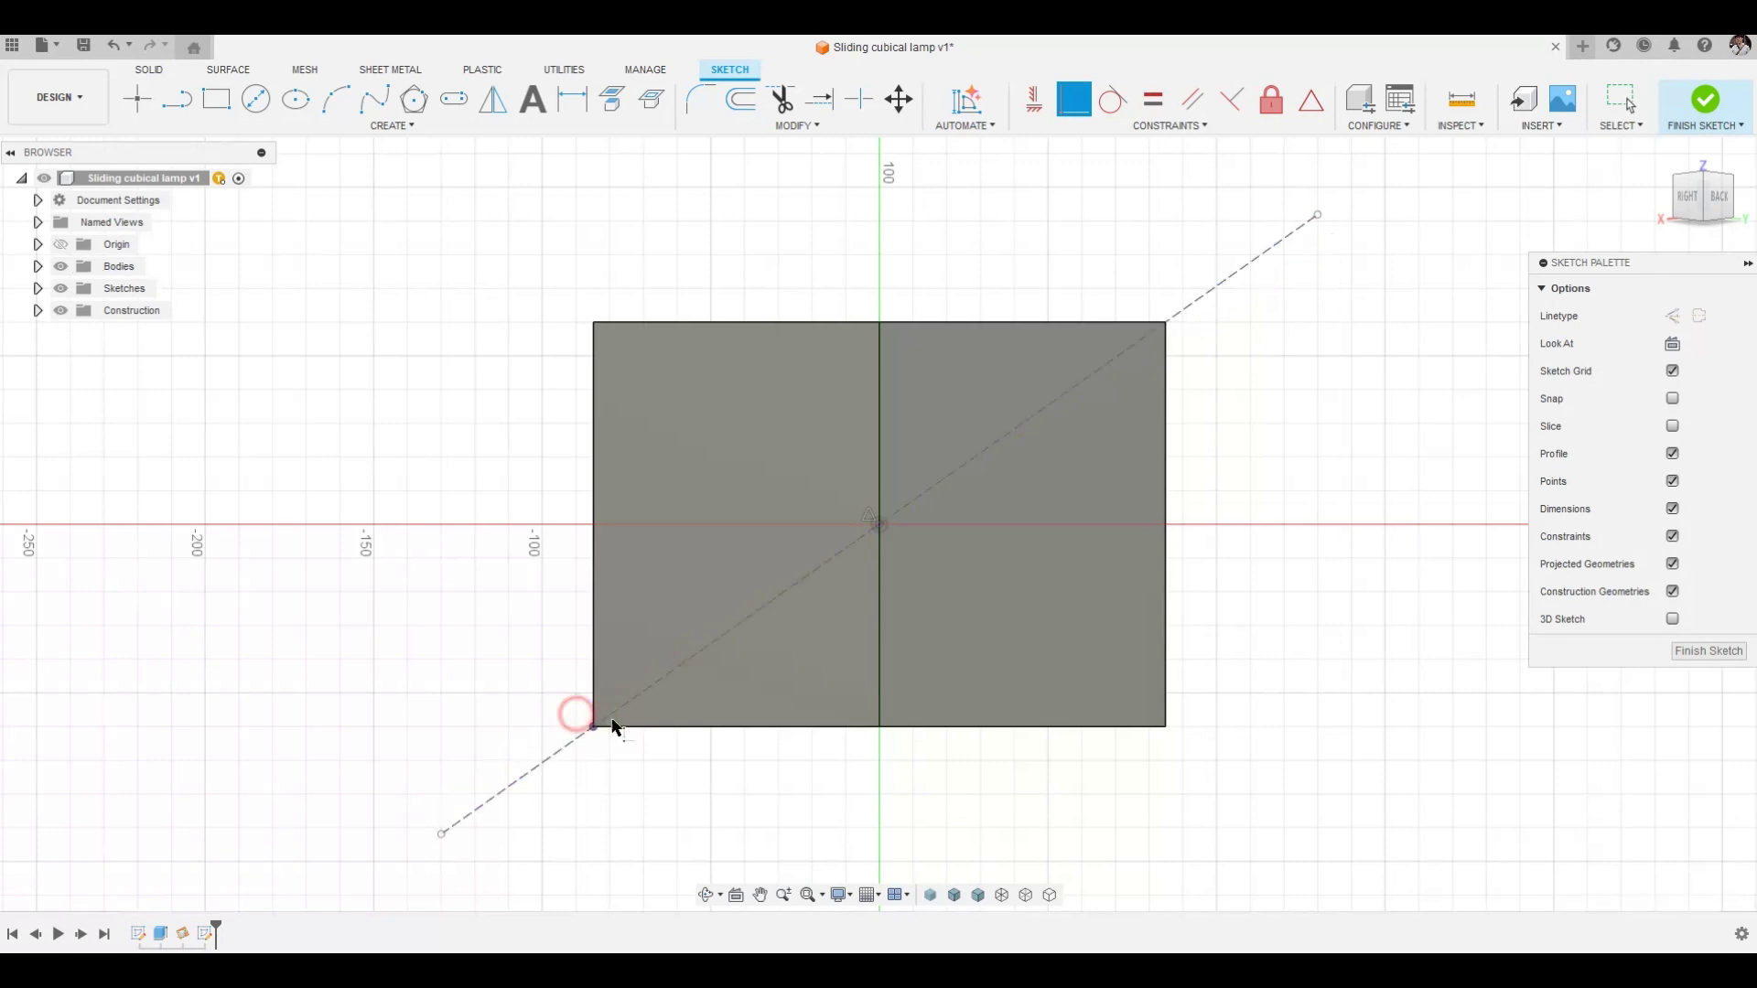
pyautogui.click(1706, 654)
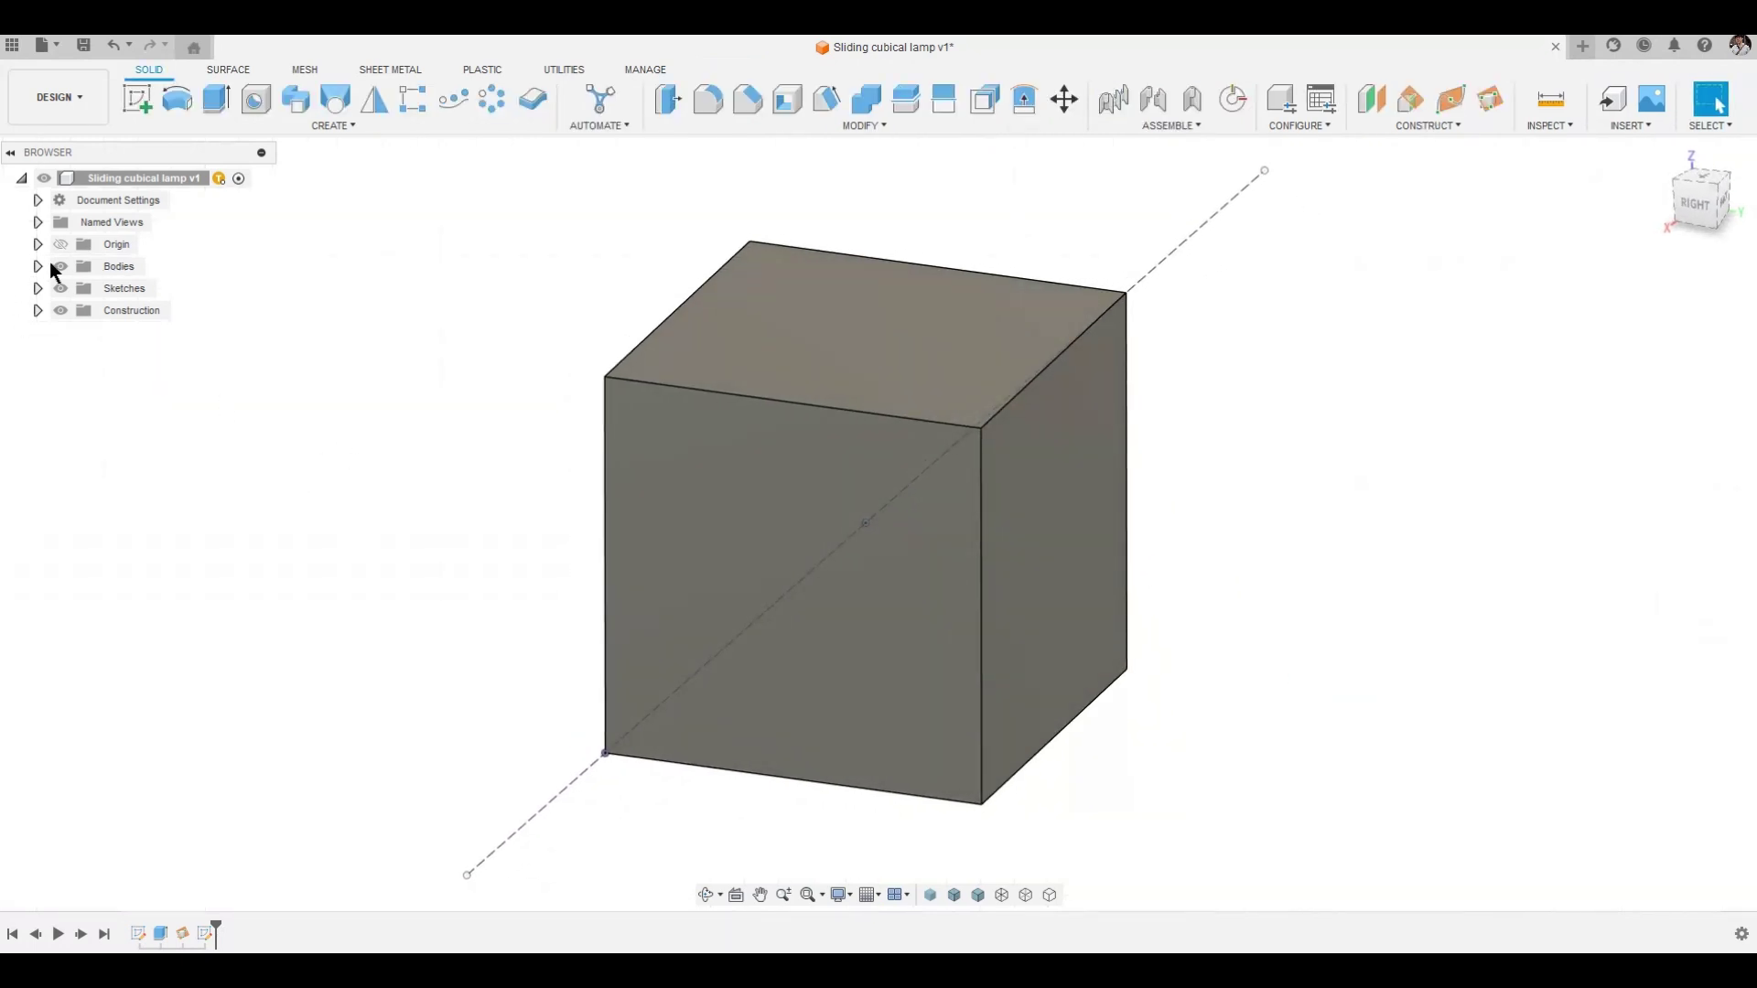
# Copy Body1, paste the duplicate in place, and hide the duplicate body.
pyautogui.click(37, 266)
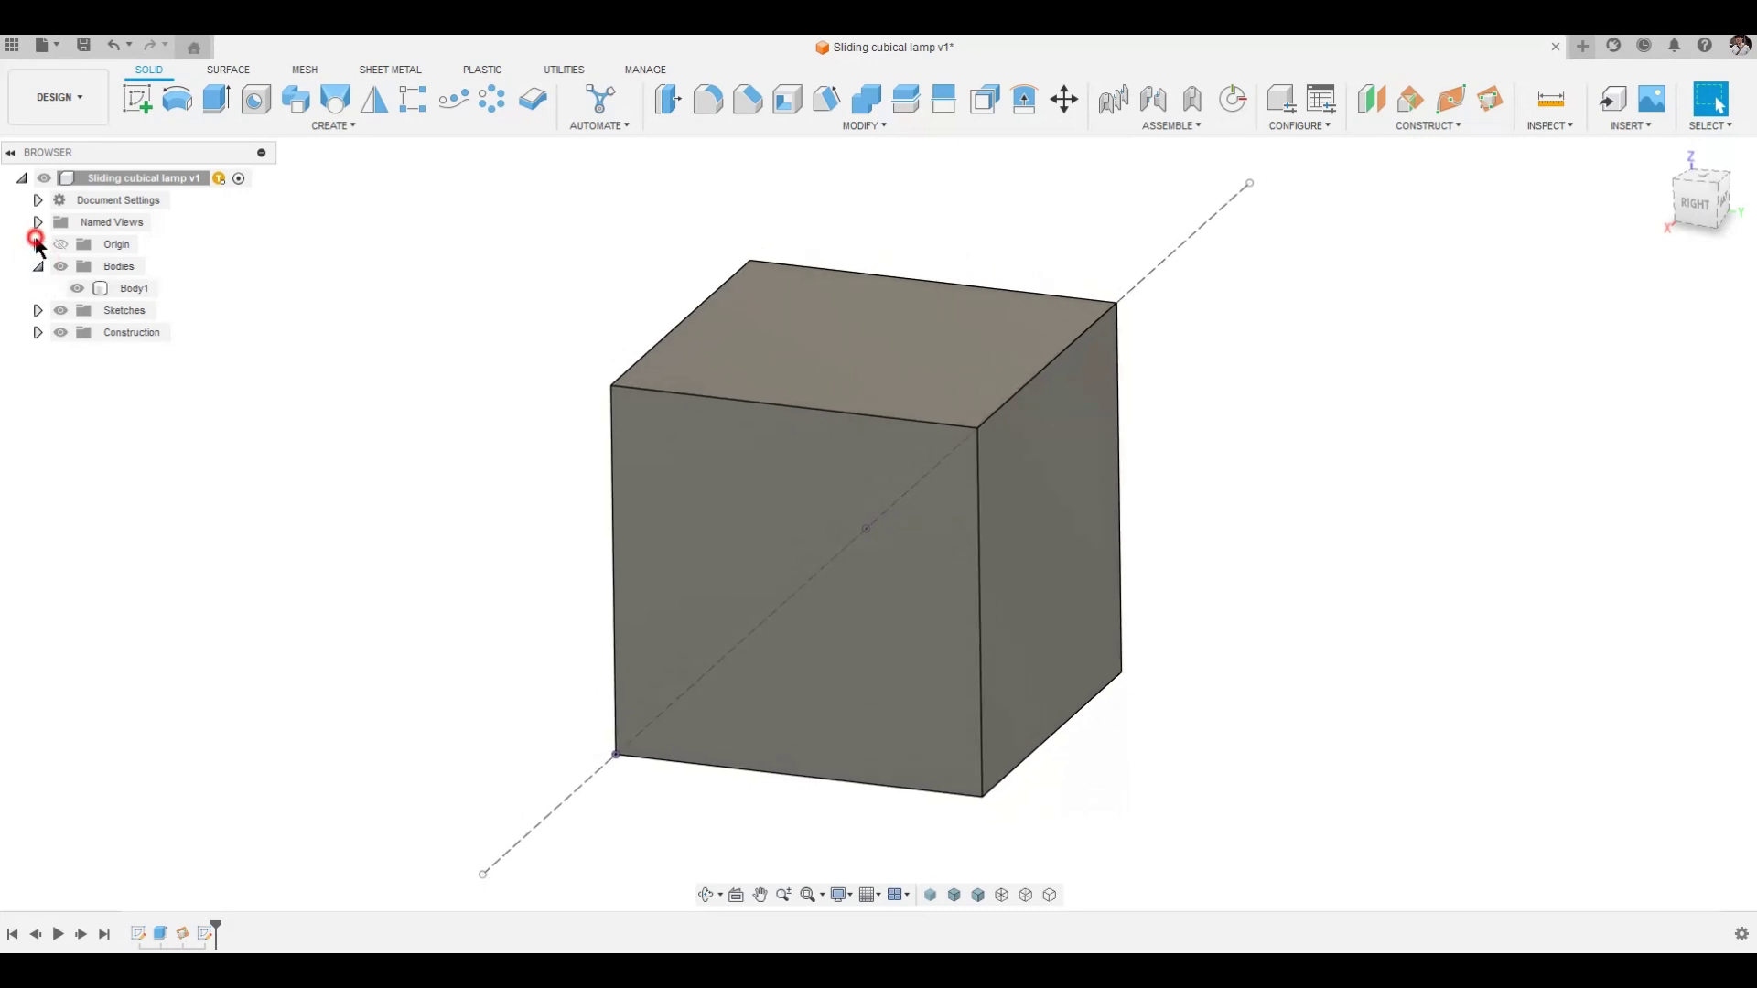
pyautogui.click(37, 244)
pyautogui.click(137, 444)
pyautogui.rightClick(137, 444)
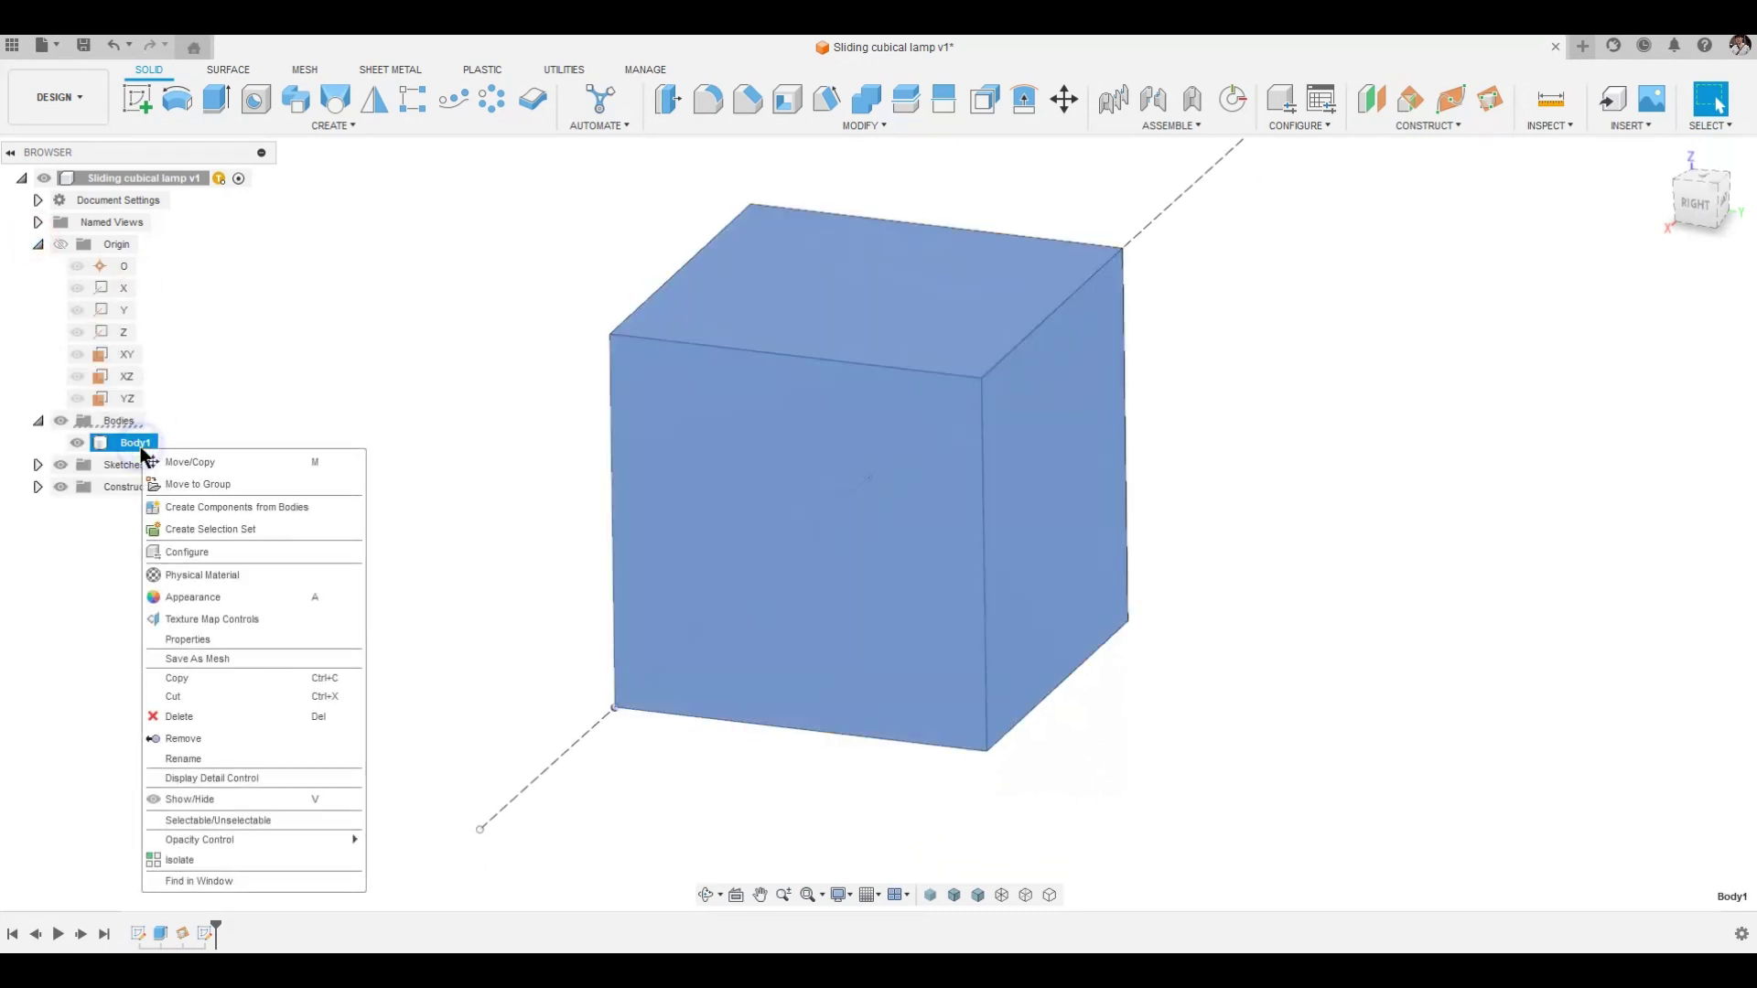
pyautogui.click(205, 695)
pyautogui.click(274, 541)
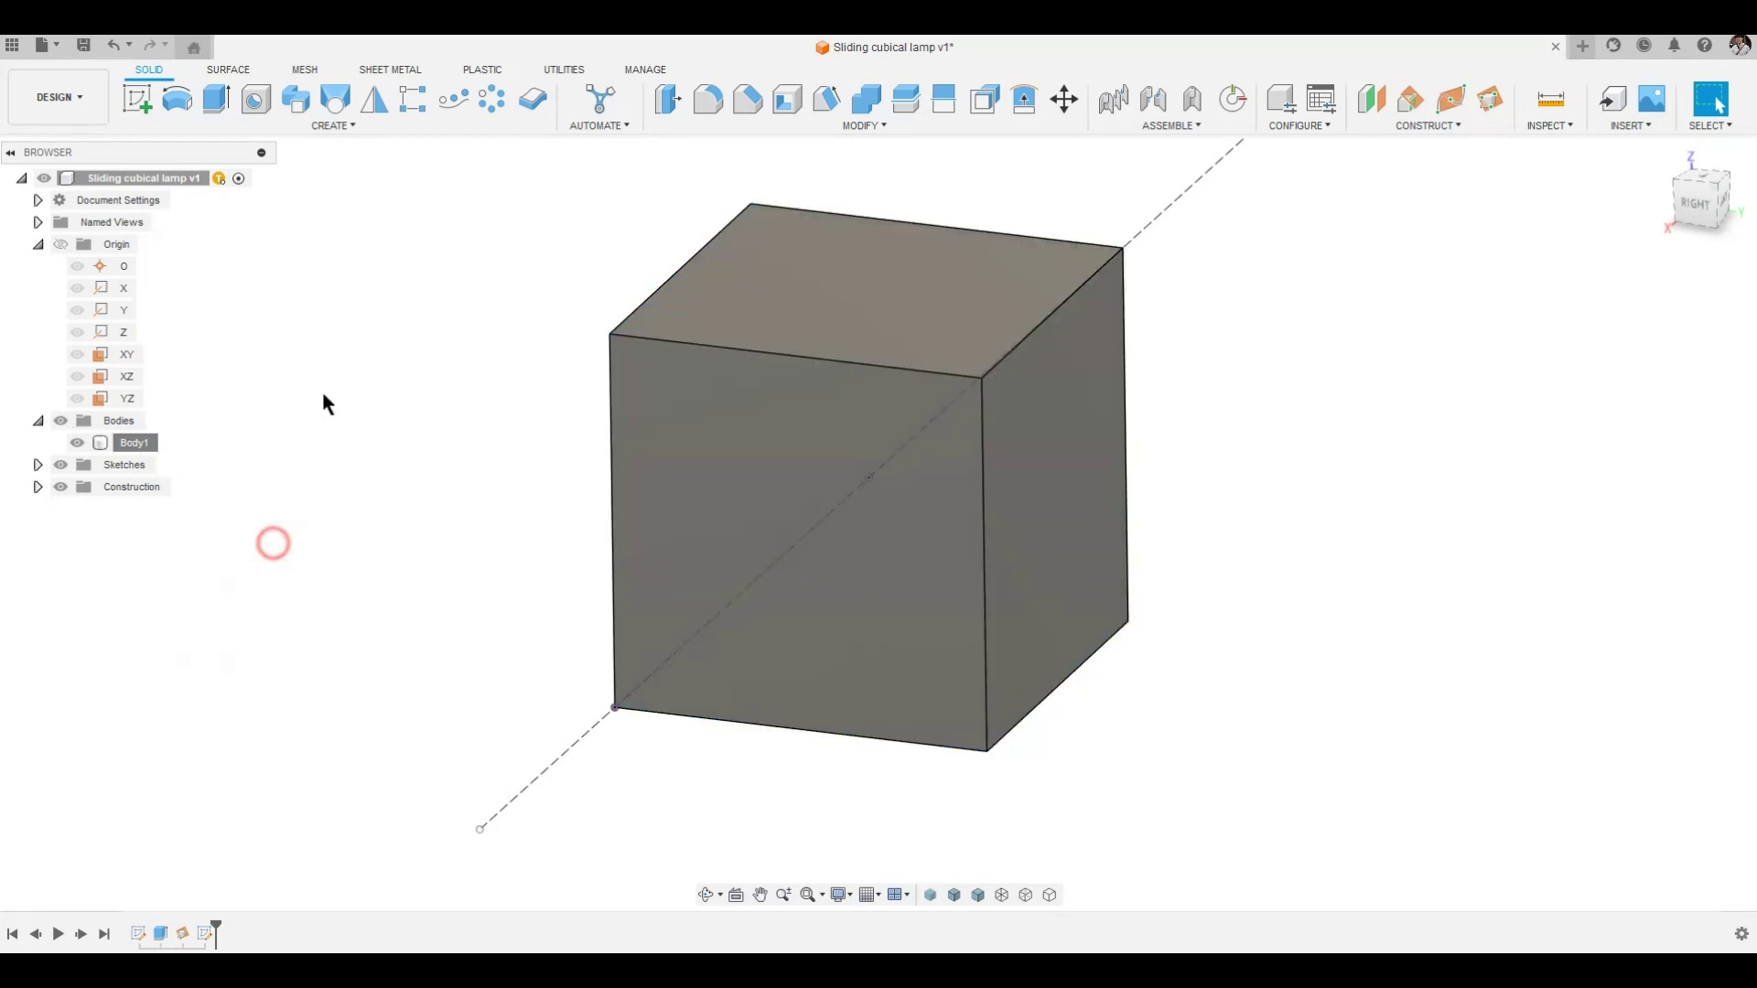
pyautogui.rightClick(327, 373)
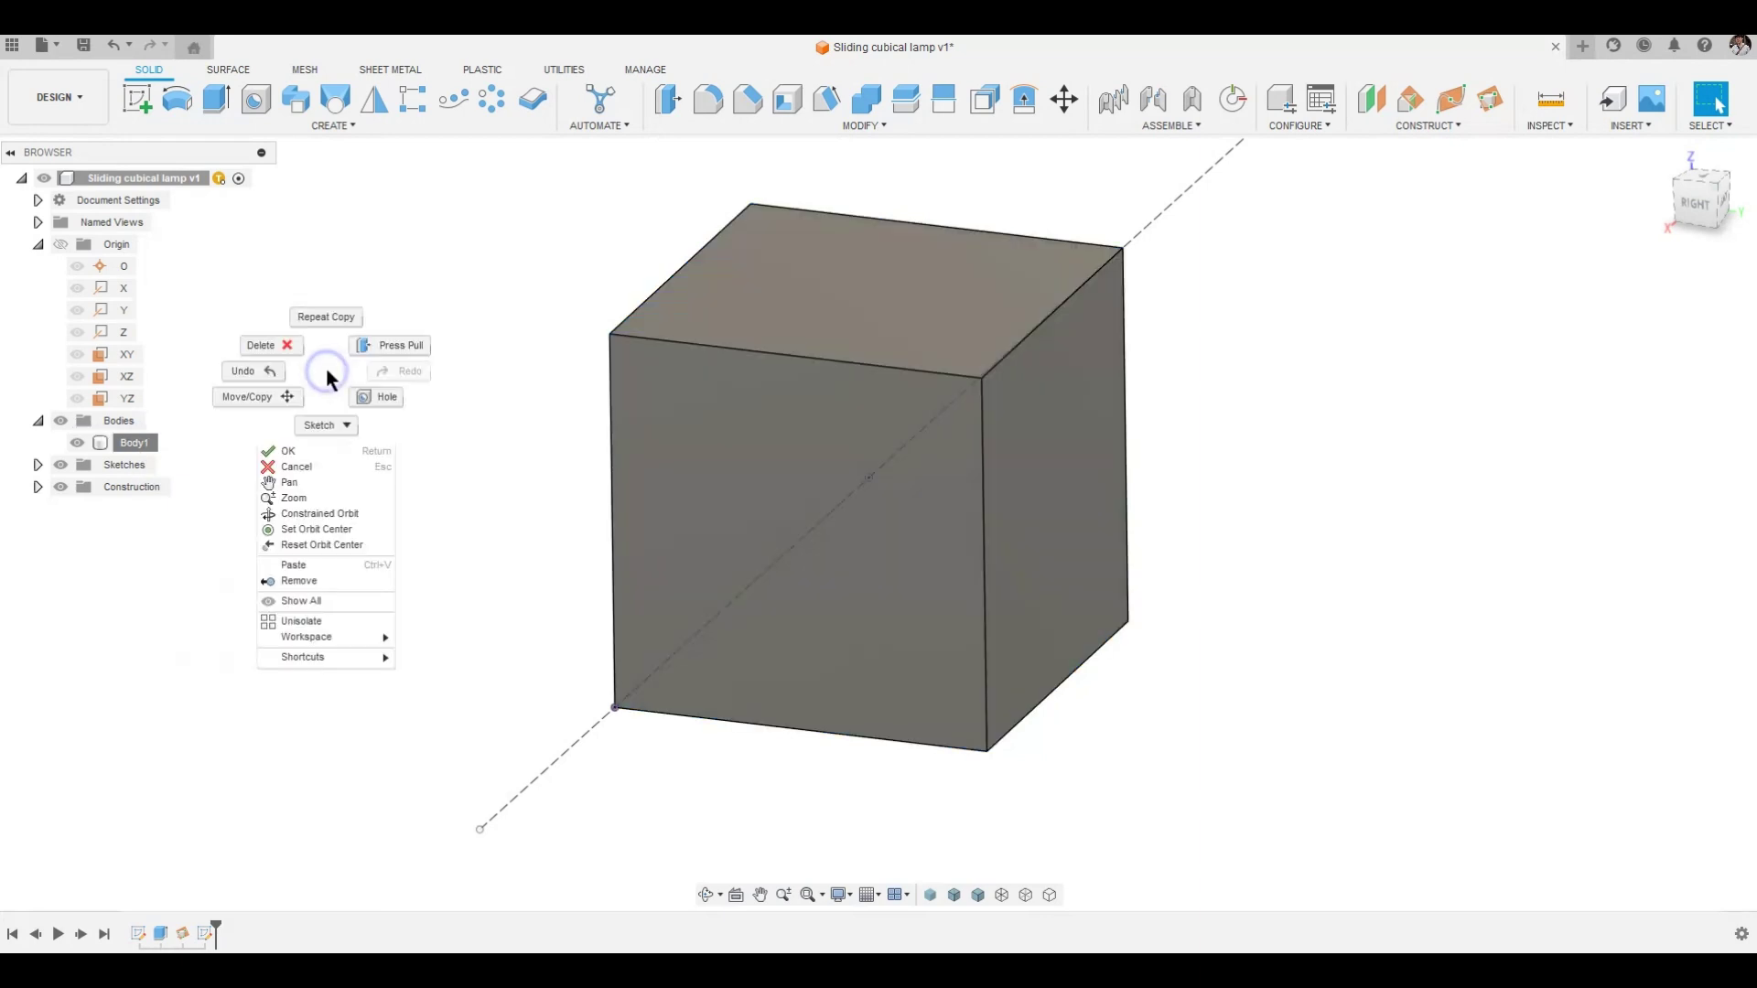
pyautogui.click(320, 565)
pyautogui.click(1680, 596)
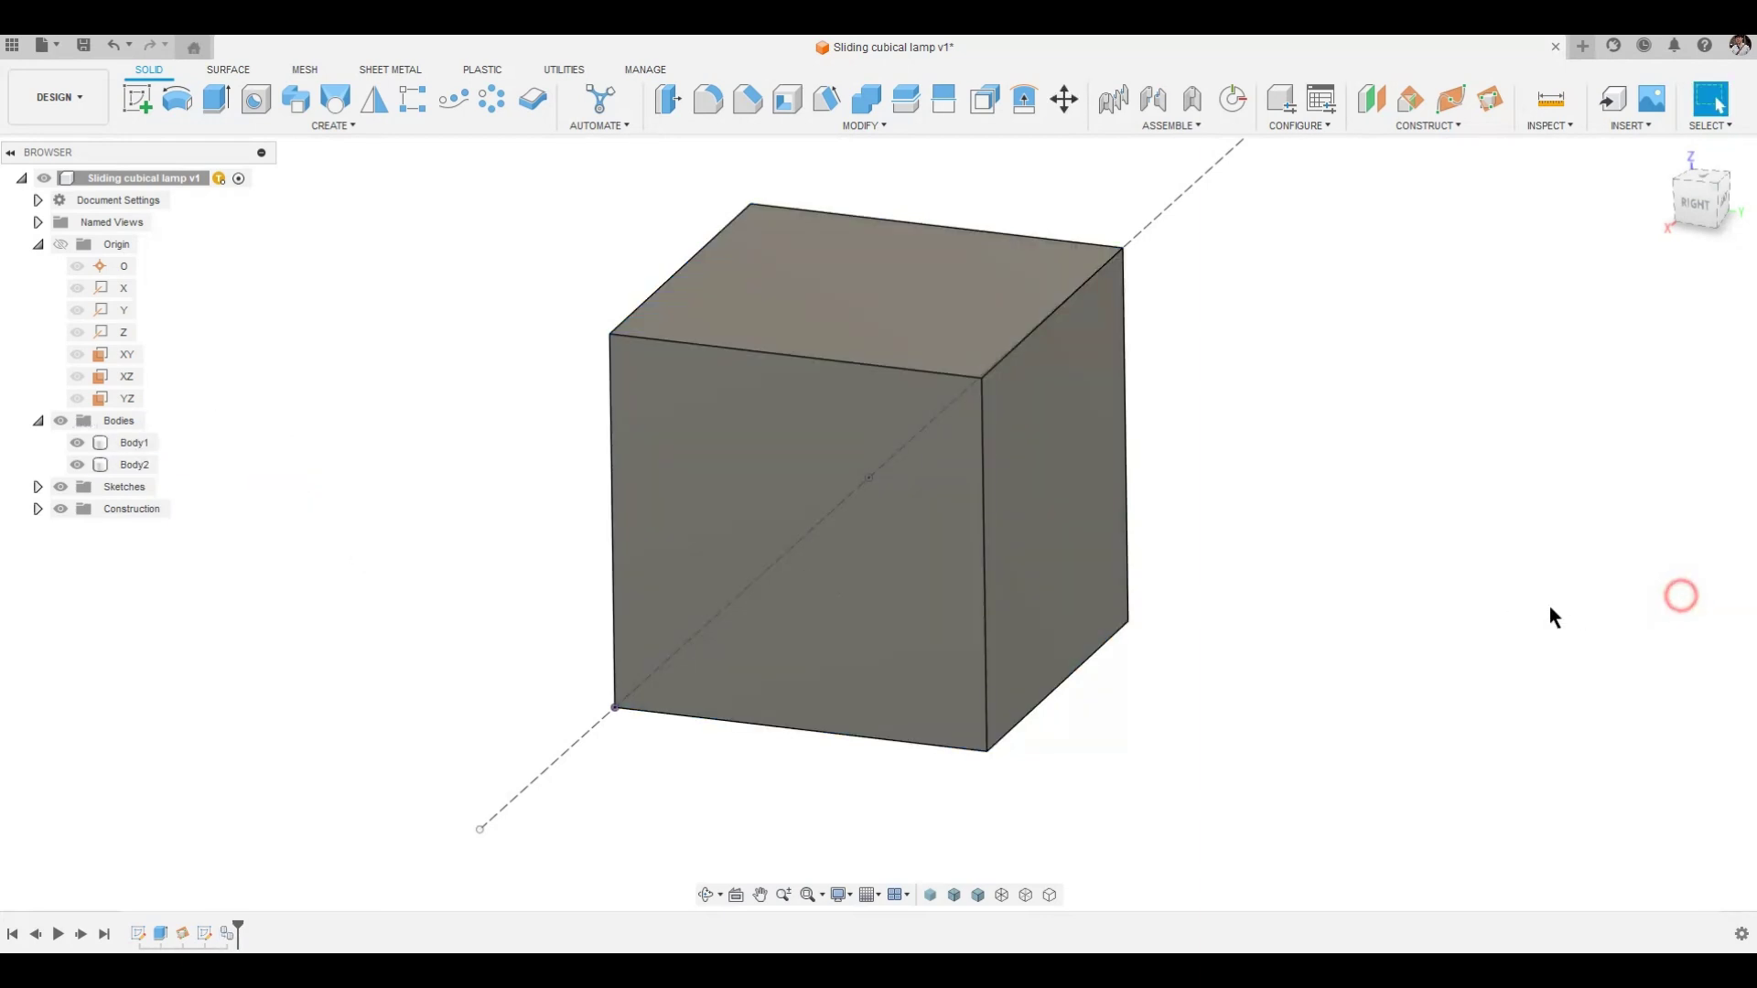
pyautogui.click(78, 465)
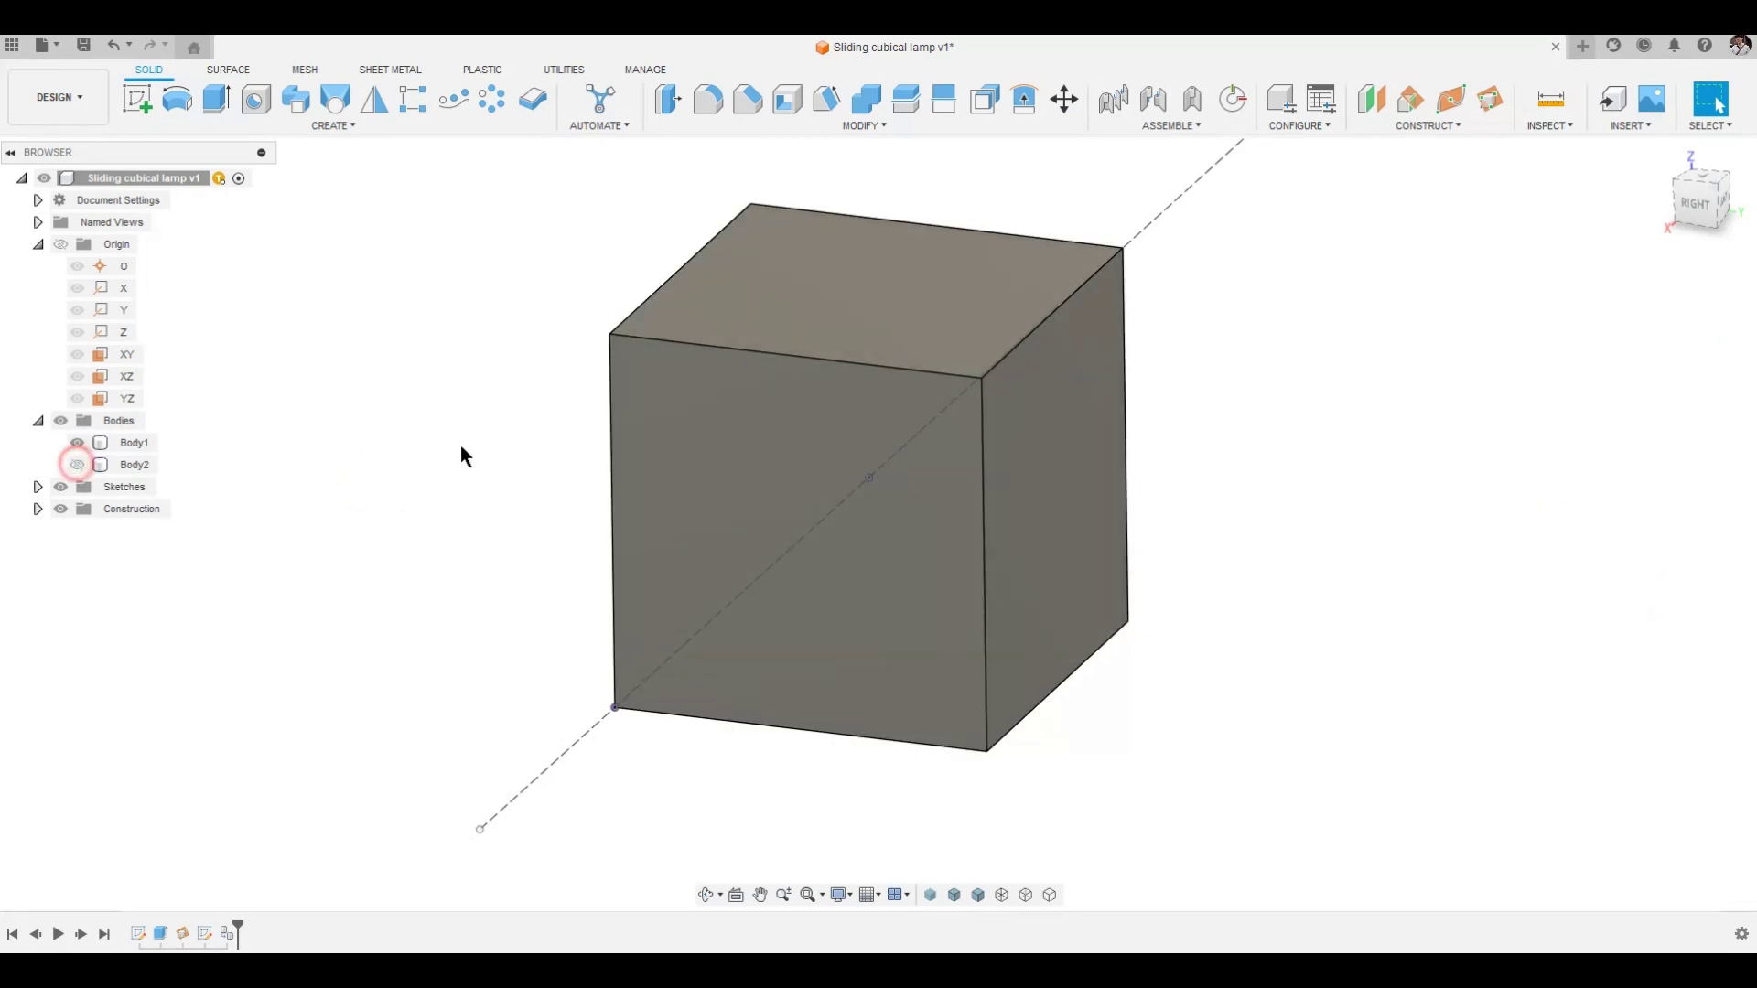
# Shell Body1 with an inside thickness of 20 mm, removing three adjacent faces that meet at one upper corner.
pyautogui.click(788, 97)
pyautogui.keyDown('shift'); pyautogui.moveTo(1354, 554); pyautogui.dragTo(1252, 560, button='middle'); pyautogui.keyUp('shift')
pyautogui.click(1243, 542)
pyautogui.keyDown('shift'); pyautogui.moveTo(1153, 439); pyautogui.dragTo(1007, 407, button='middle'); pyautogui.keyUp('shift')
pyautogui.click(907, 367)
pyautogui.keyDown('shift'); pyautogui.hscroll(5, 908, 367); pyautogui.keyUp('shift')
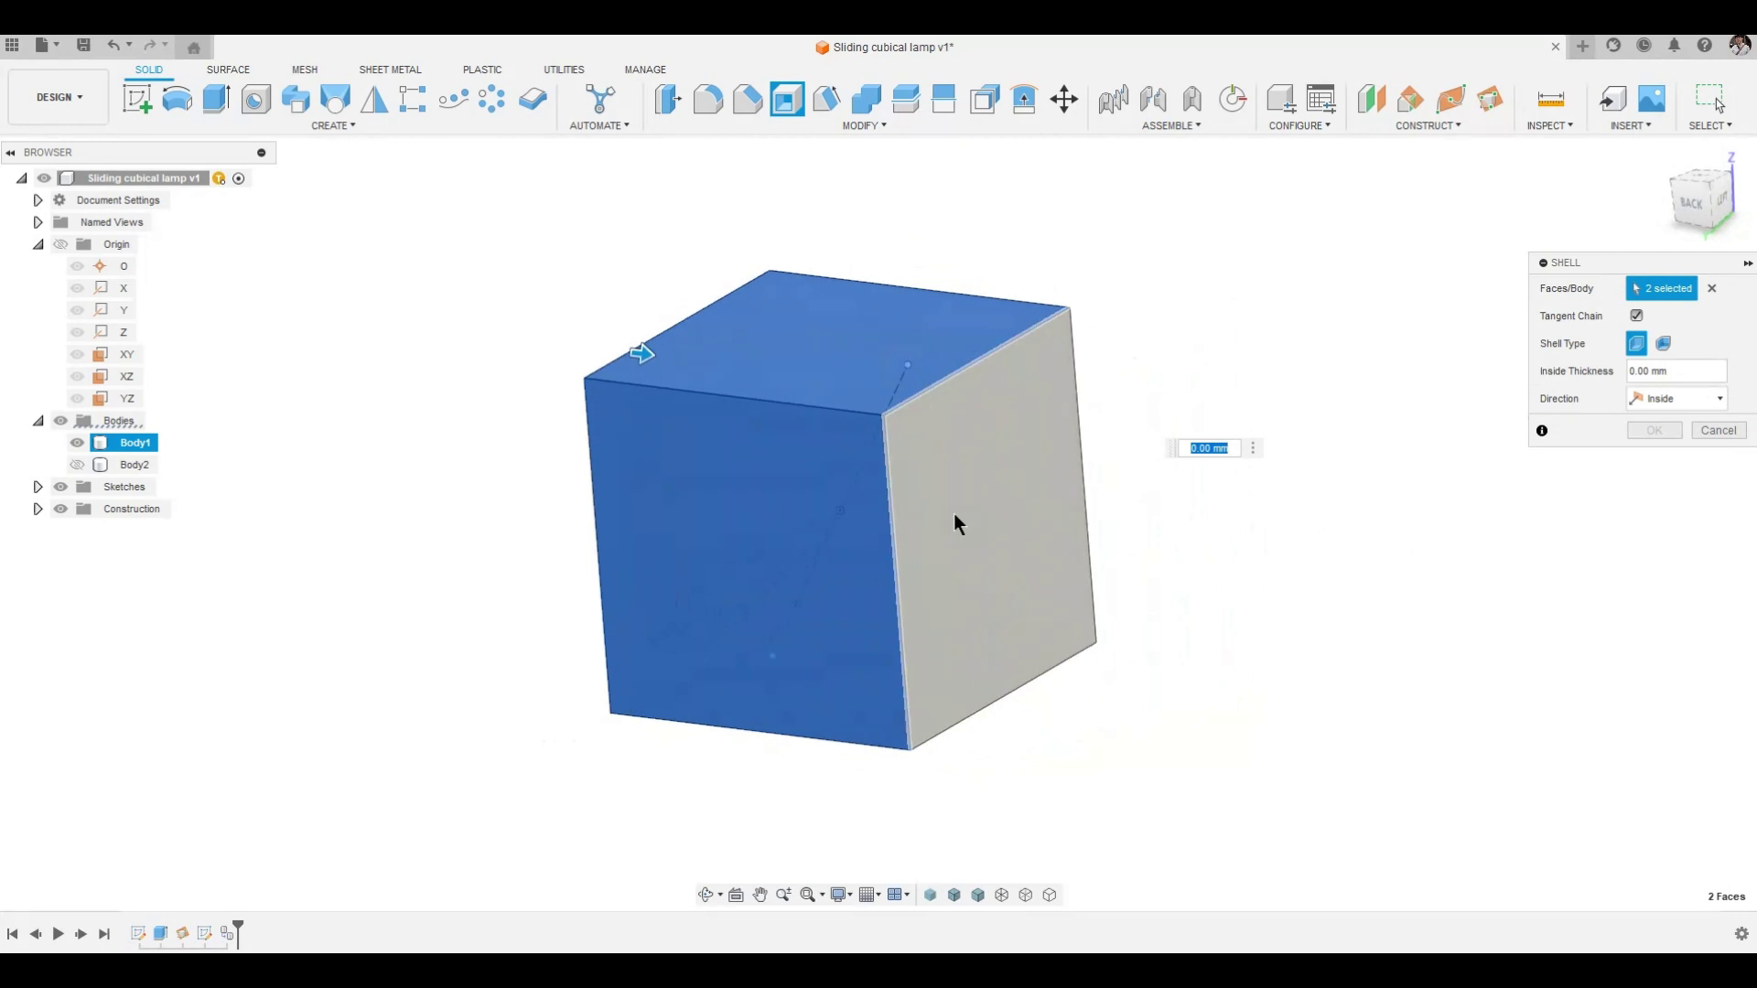
pyautogui.click(953, 514)
pyautogui.keyDown('shift'); pyautogui.hscroll(-10, 1295, 479); pyautogui.keyUp('shift')
pyautogui.moveTo(1295, 479)
pyautogui.keyDown('shift'); pyautogui.mouseDown(button='middle')
pyautogui.moveTo(1616, 441)
pyautogui.moveTo(1263, 468)
pyautogui.mouseUp(button='middle'); pyautogui.keyUp('shift')
pyautogui.write('20')
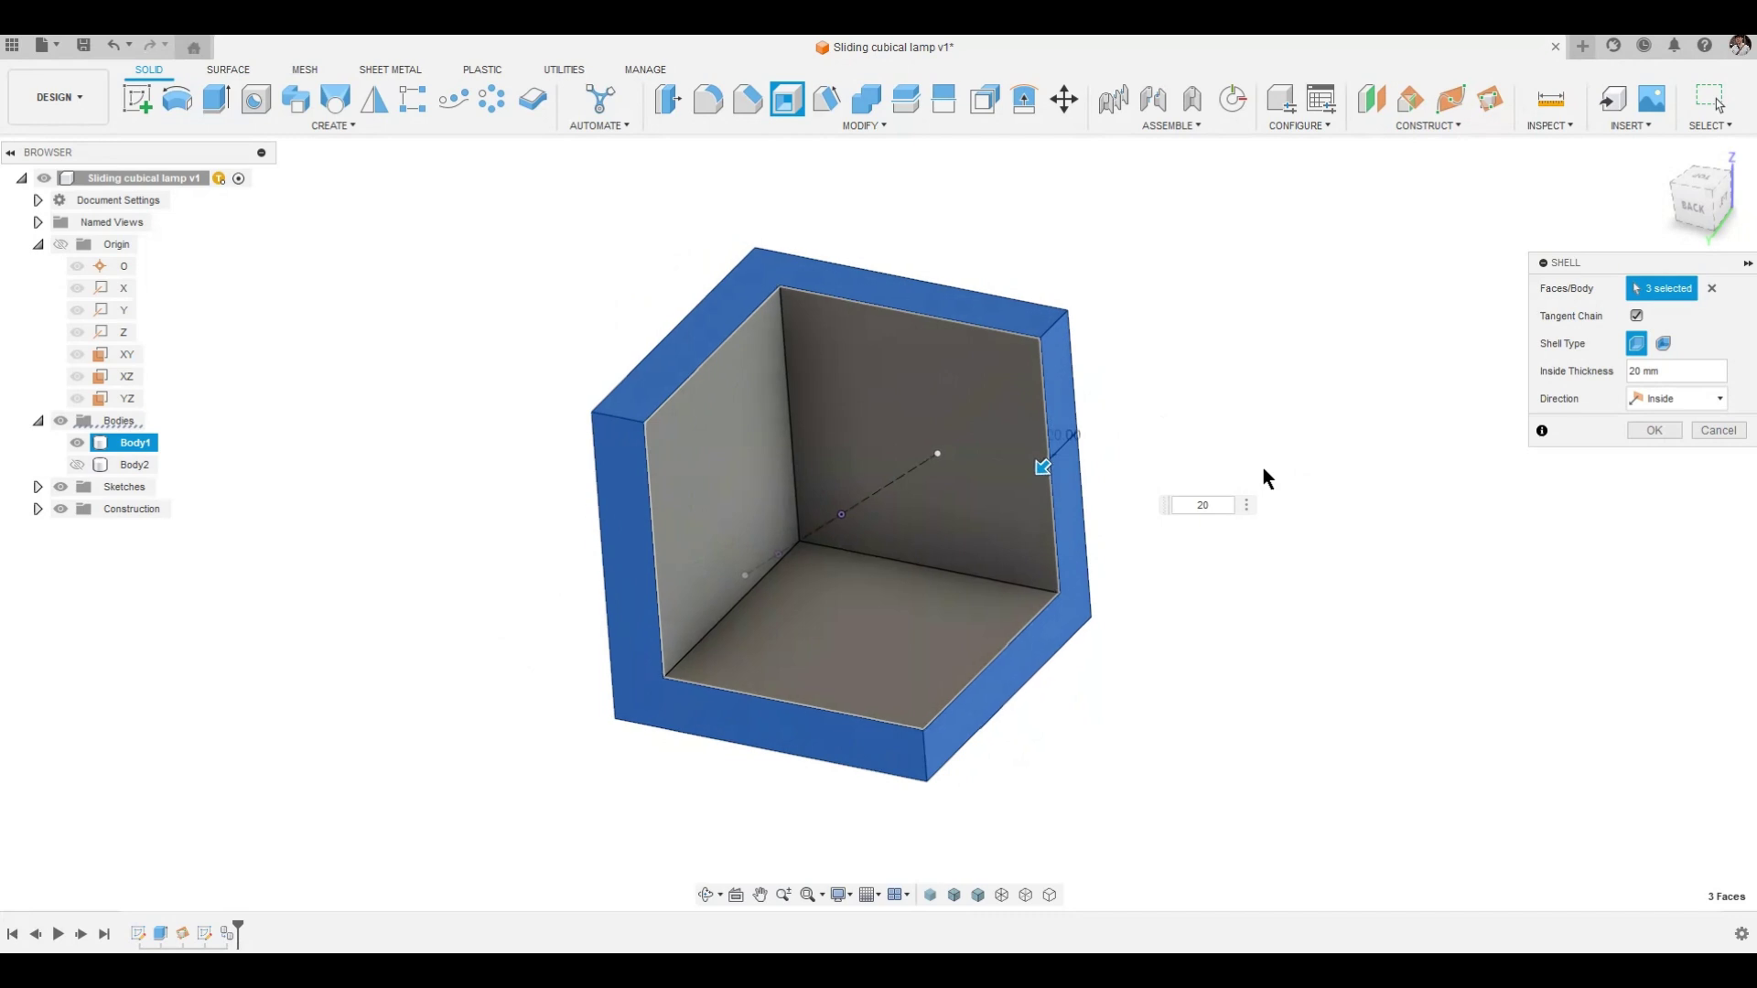
pyautogui.keyDown('shift'); pyautogui.hscroll(-2, 1263, 469); pyautogui.keyUp('shift')
pyautogui.press('Return')
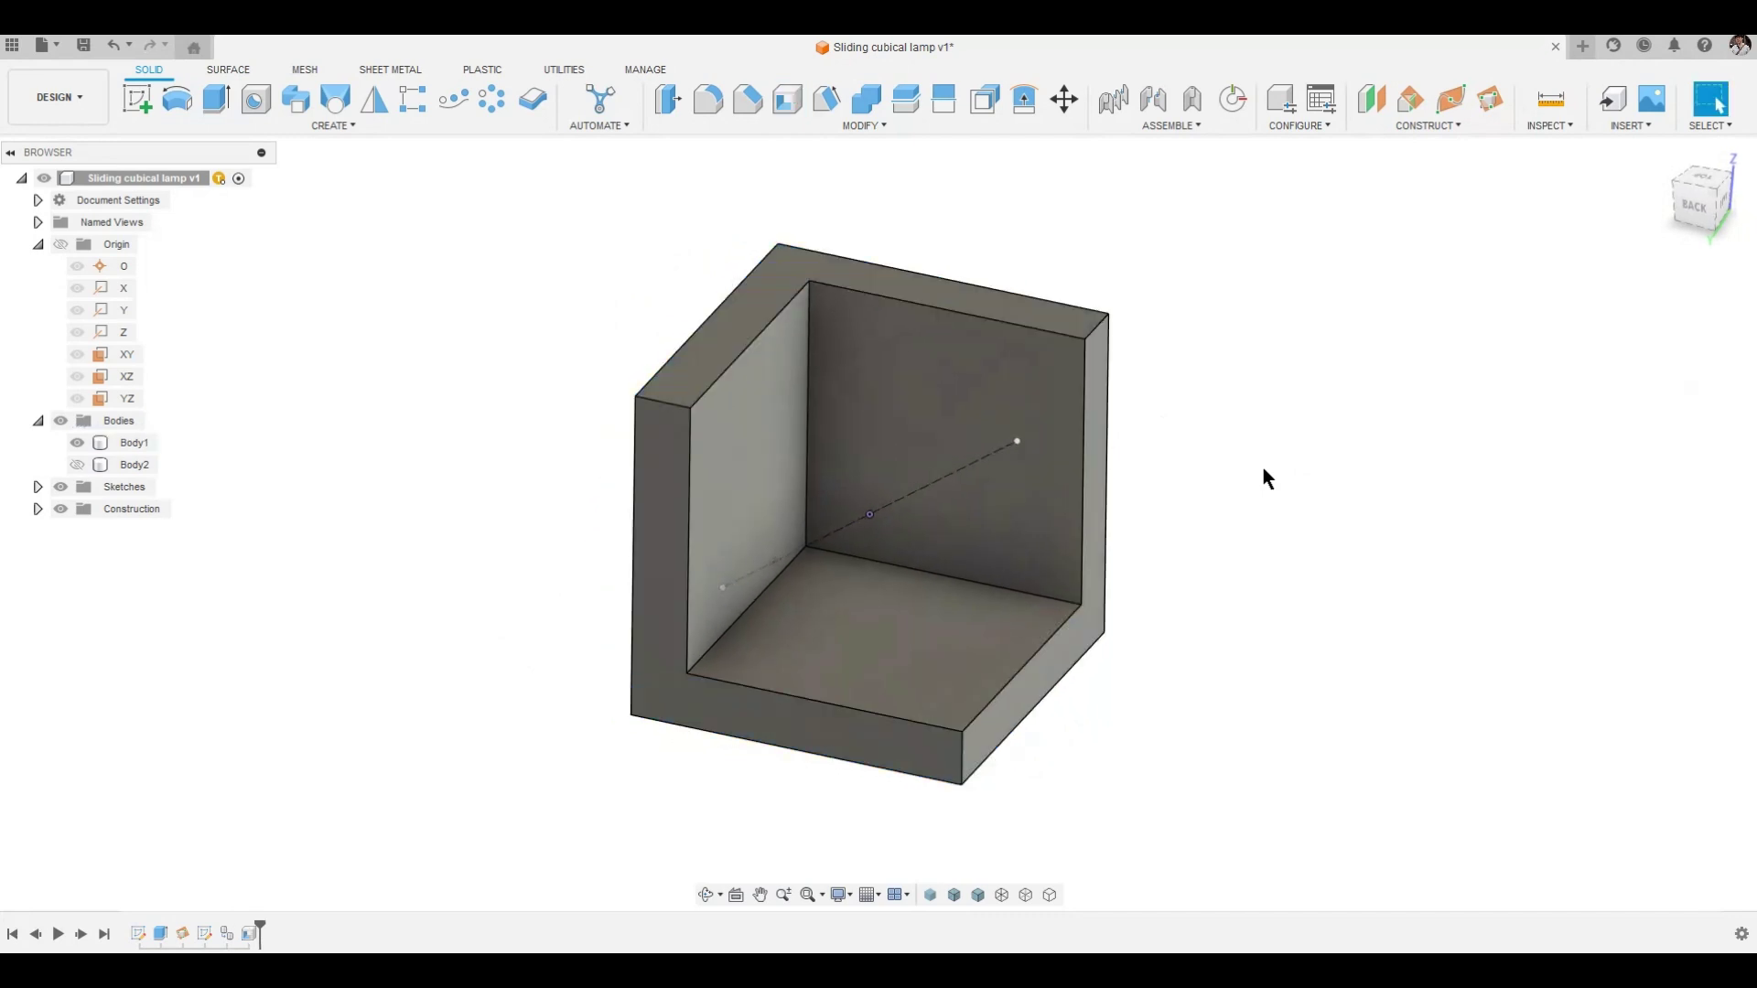
pyautogui.keyDown('shift'); pyautogui.hscroll(-2, 1263, 468); pyautogui.keyUp('shift')
# Cut away one upright wall of Body1 by extruding its inner face To Object, up to the wall's outer face.
pyautogui.click(216, 97)
pyautogui.click(697, 426)
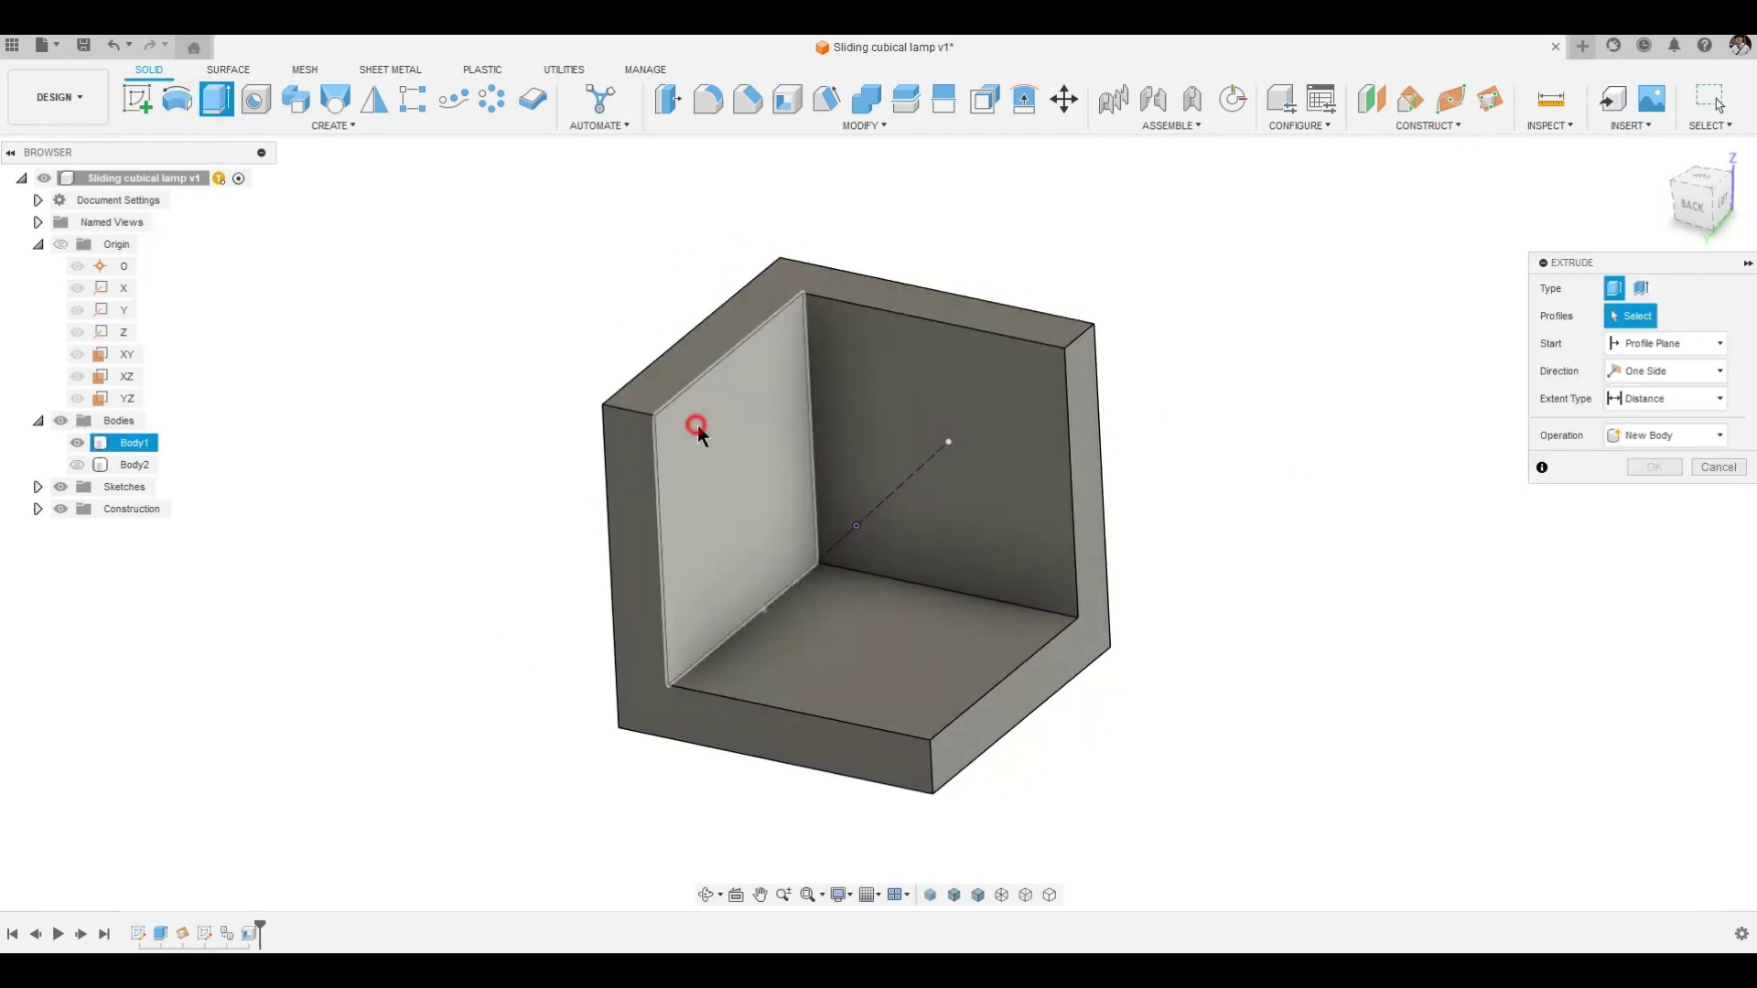
pyautogui.keyDown('shift'); pyautogui.moveTo(710, 415); pyautogui.dragTo(1689, 397, button='middle'); pyautogui.keyUp('shift')
pyautogui.click(1691, 398)
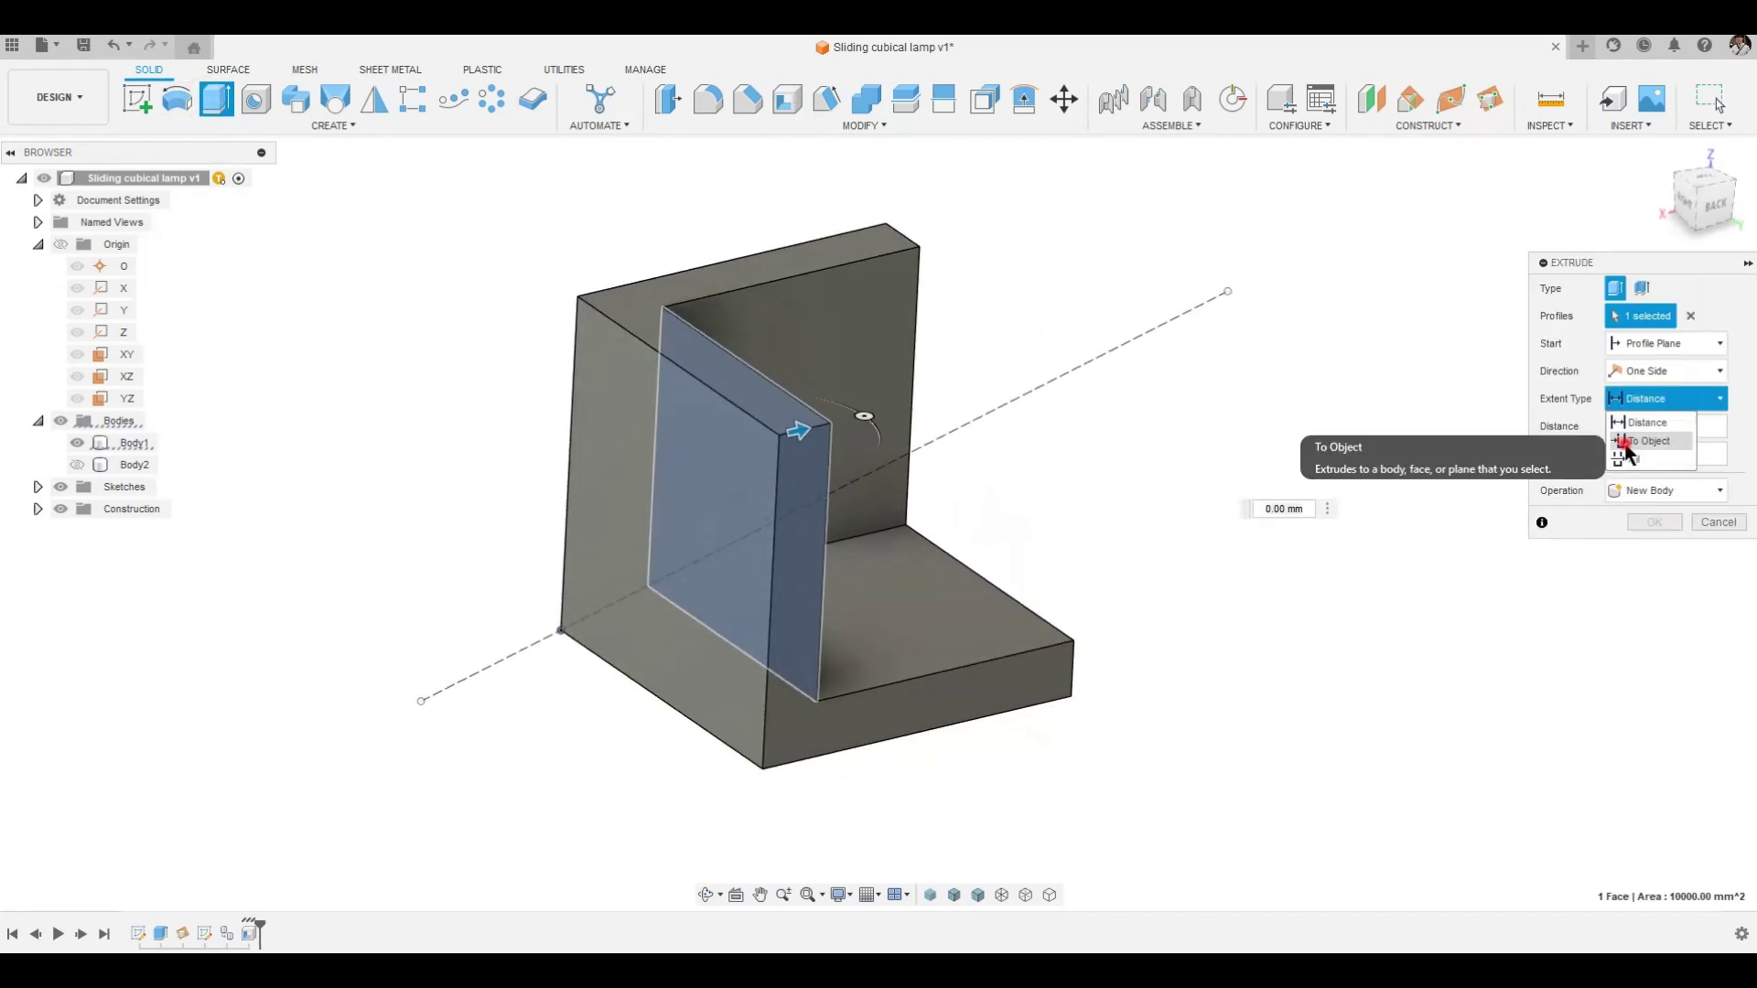
pyautogui.click(1637, 441)
pyautogui.click(723, 682)
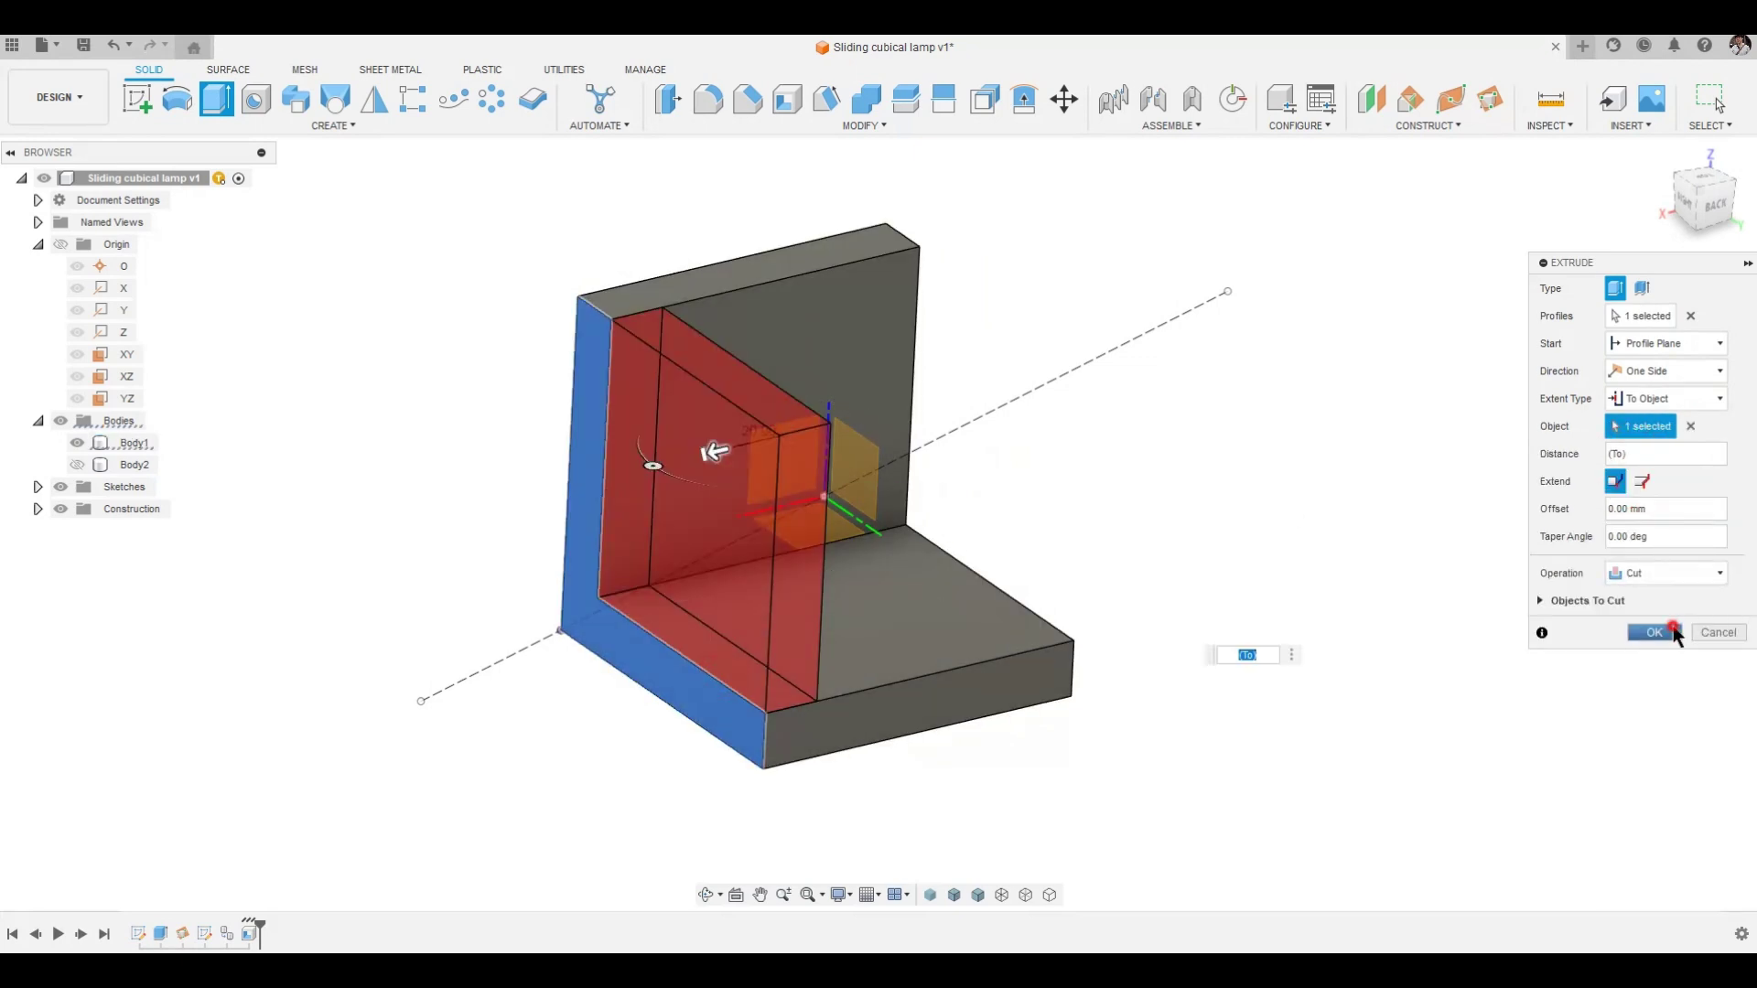
pyautogui.click(1673, 628)
pyautogui.keyDown('shift'); pyautogui.moveTo(1356, 672); pyautogui.dragTo(1473, 636, button='middle'); pyautogui.keyUp('shift')
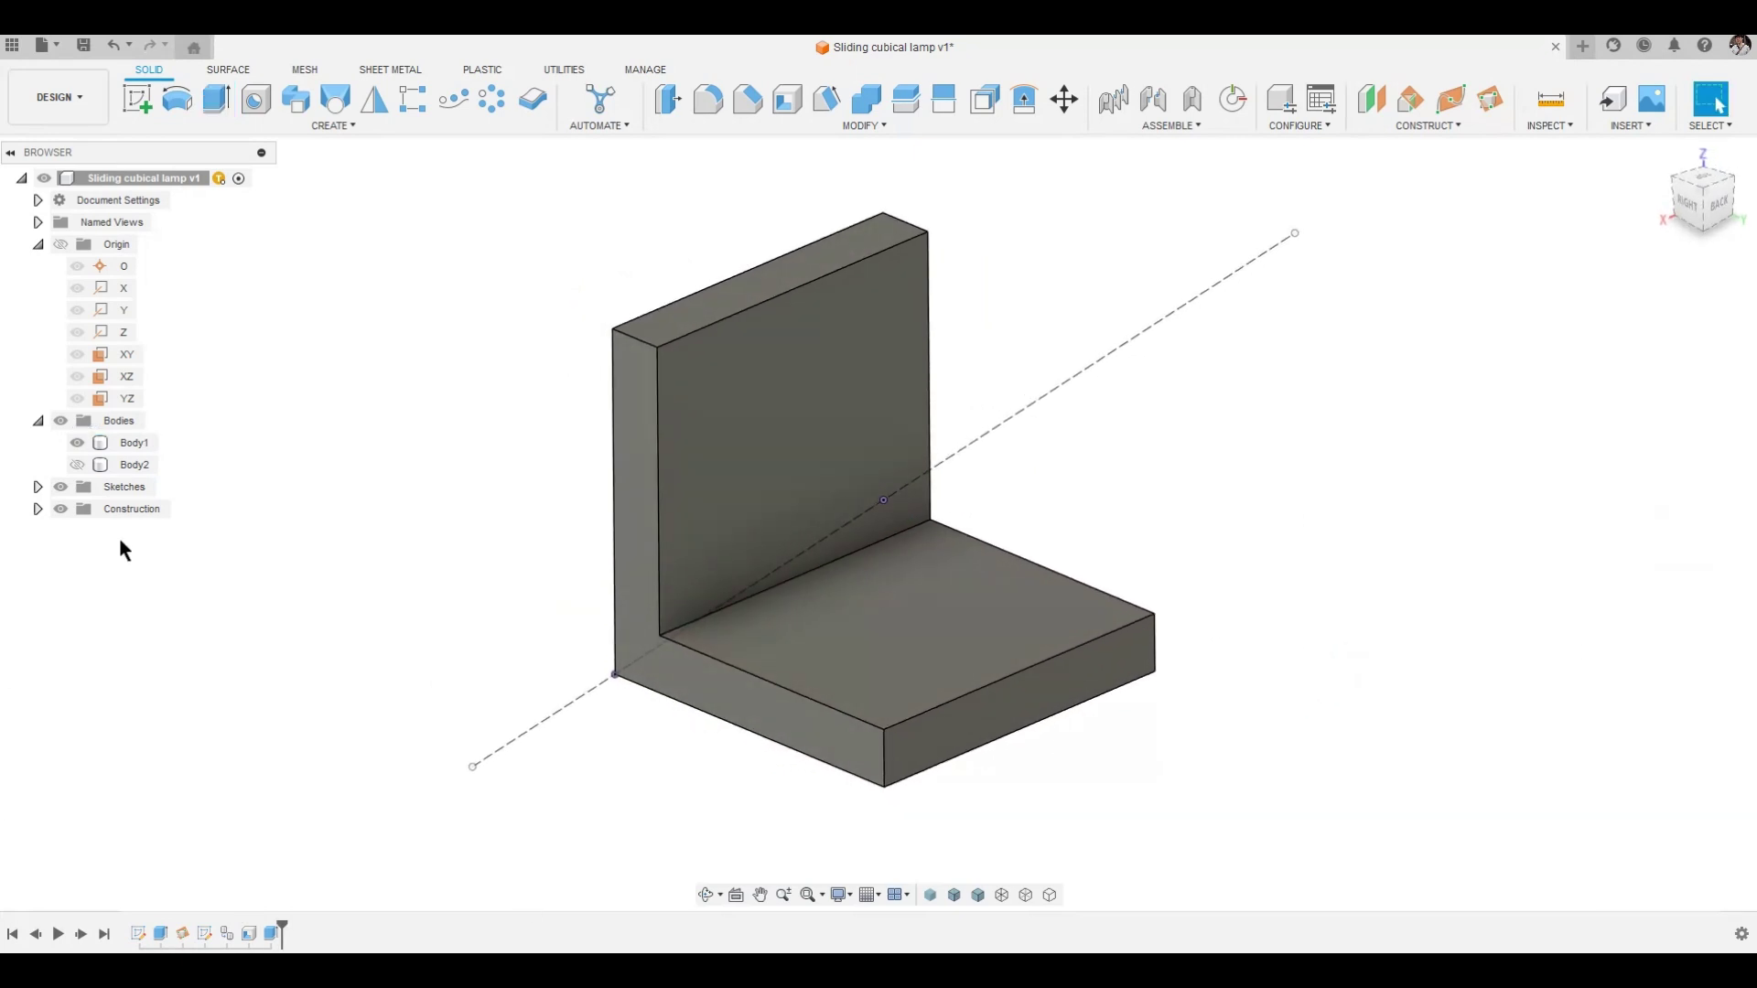
# Show the diagonal construction plane Plane1.
pyautogui.click(38, 509)
pyautogui.click(78, 531)
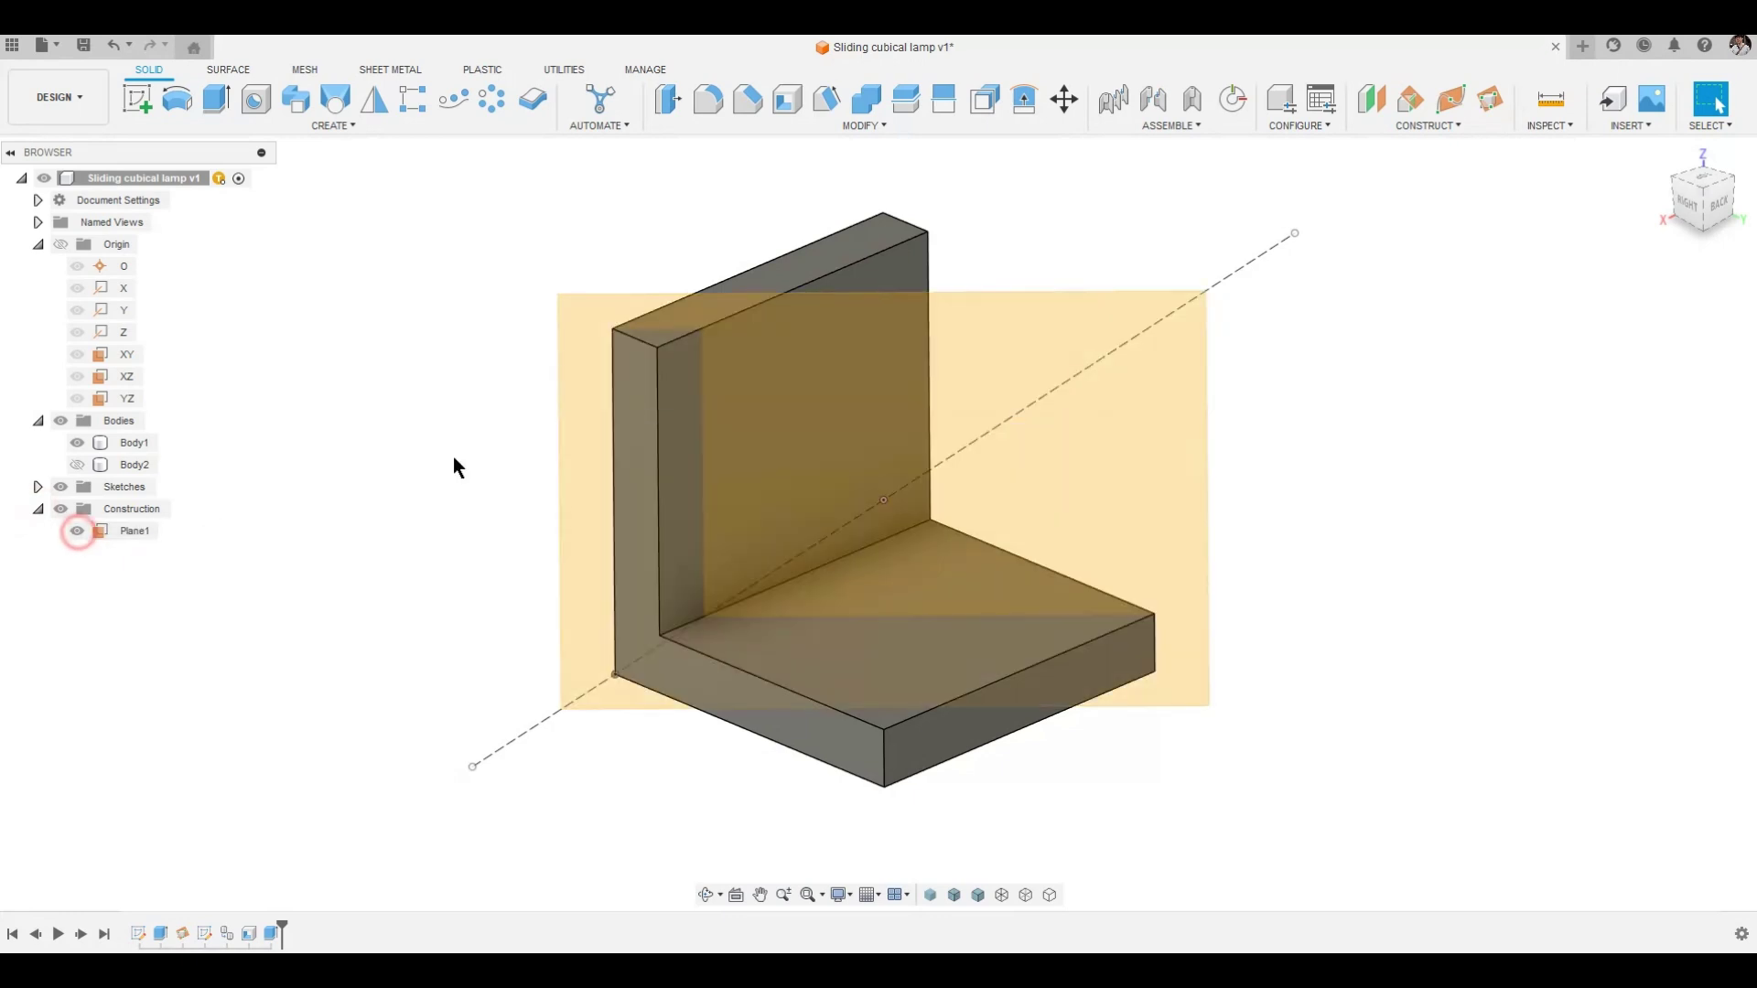
# Try to mirror the wall-cut extrude feature across Plane1 with the Adjust compute type.
pyautogui.click(374, 98)
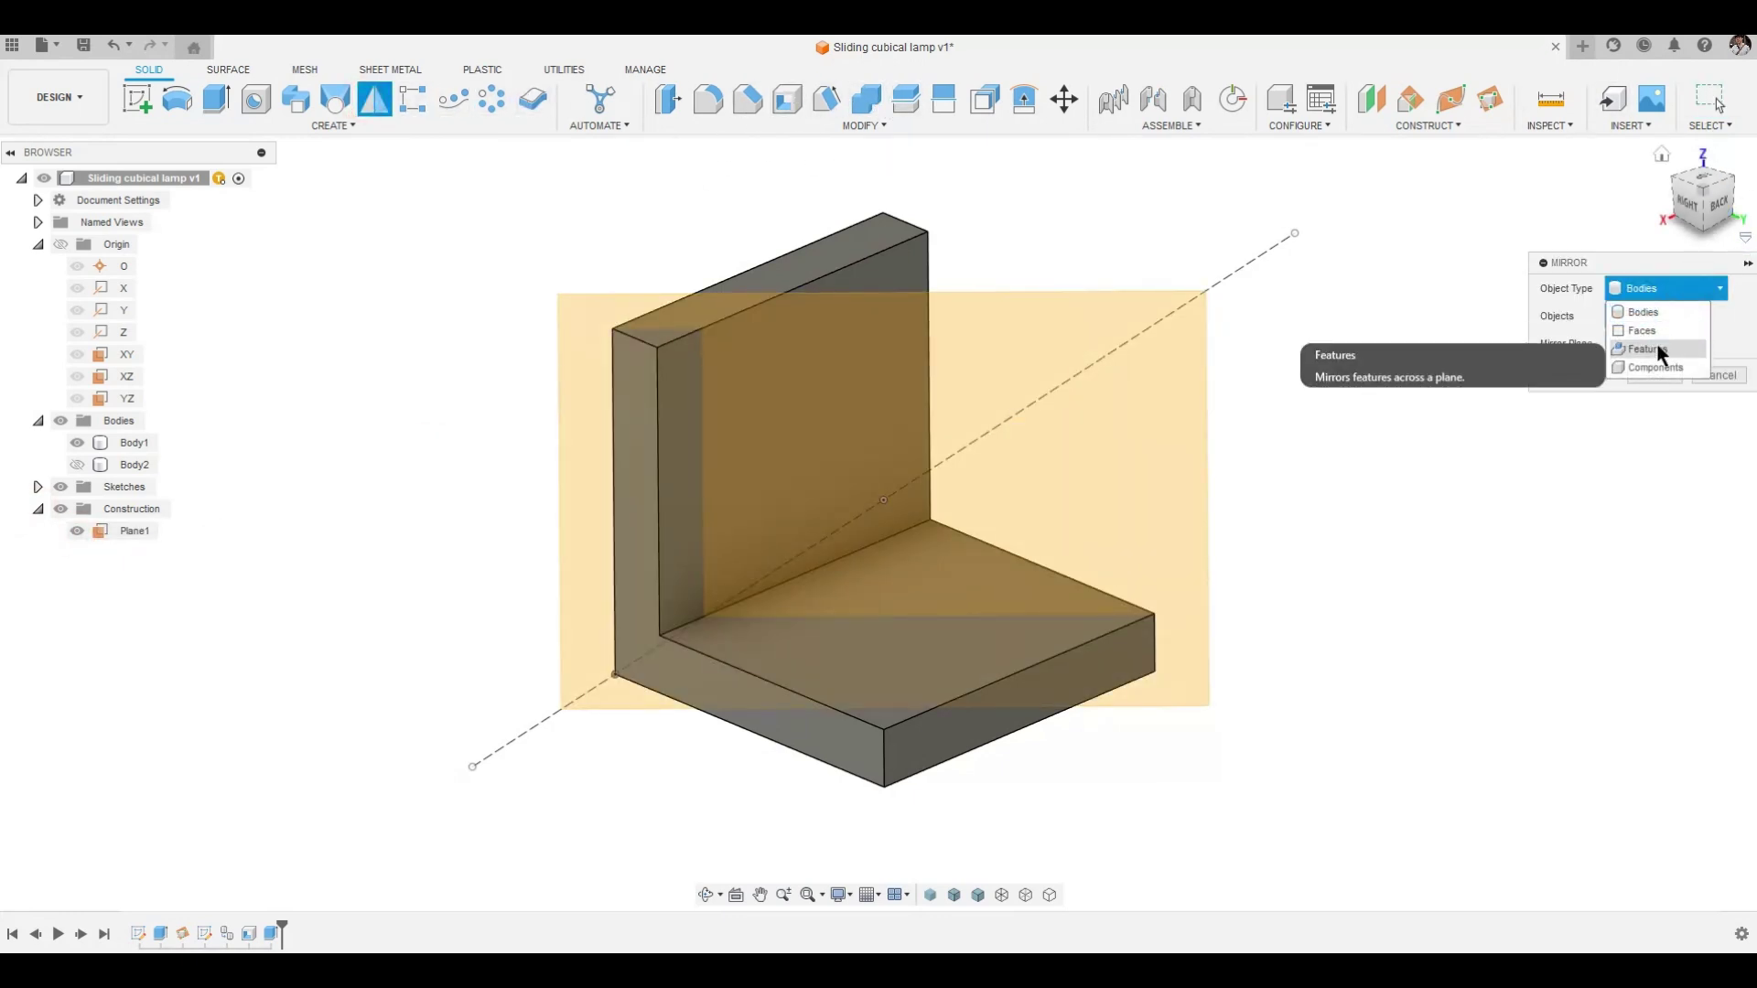
pyautogui.click(1646, 348)
pyautogui.click(271, 933)
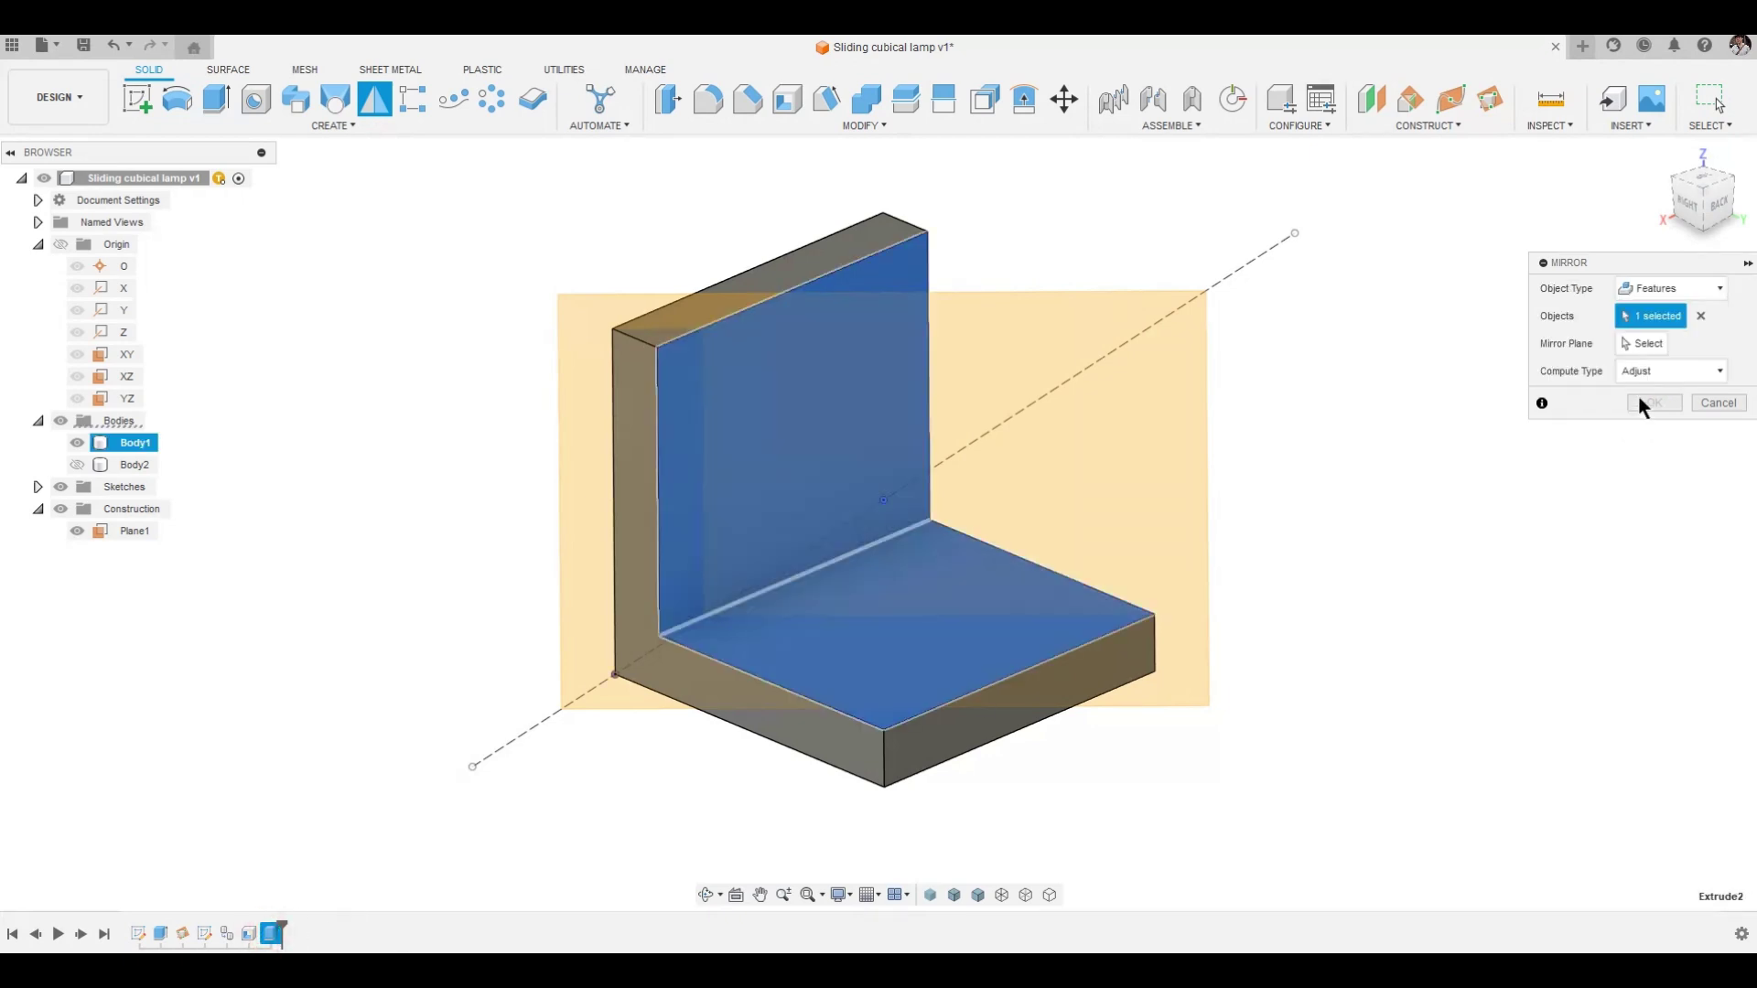
pyautogui.click(1643, 343)
pyautogui.click(1045, 403)
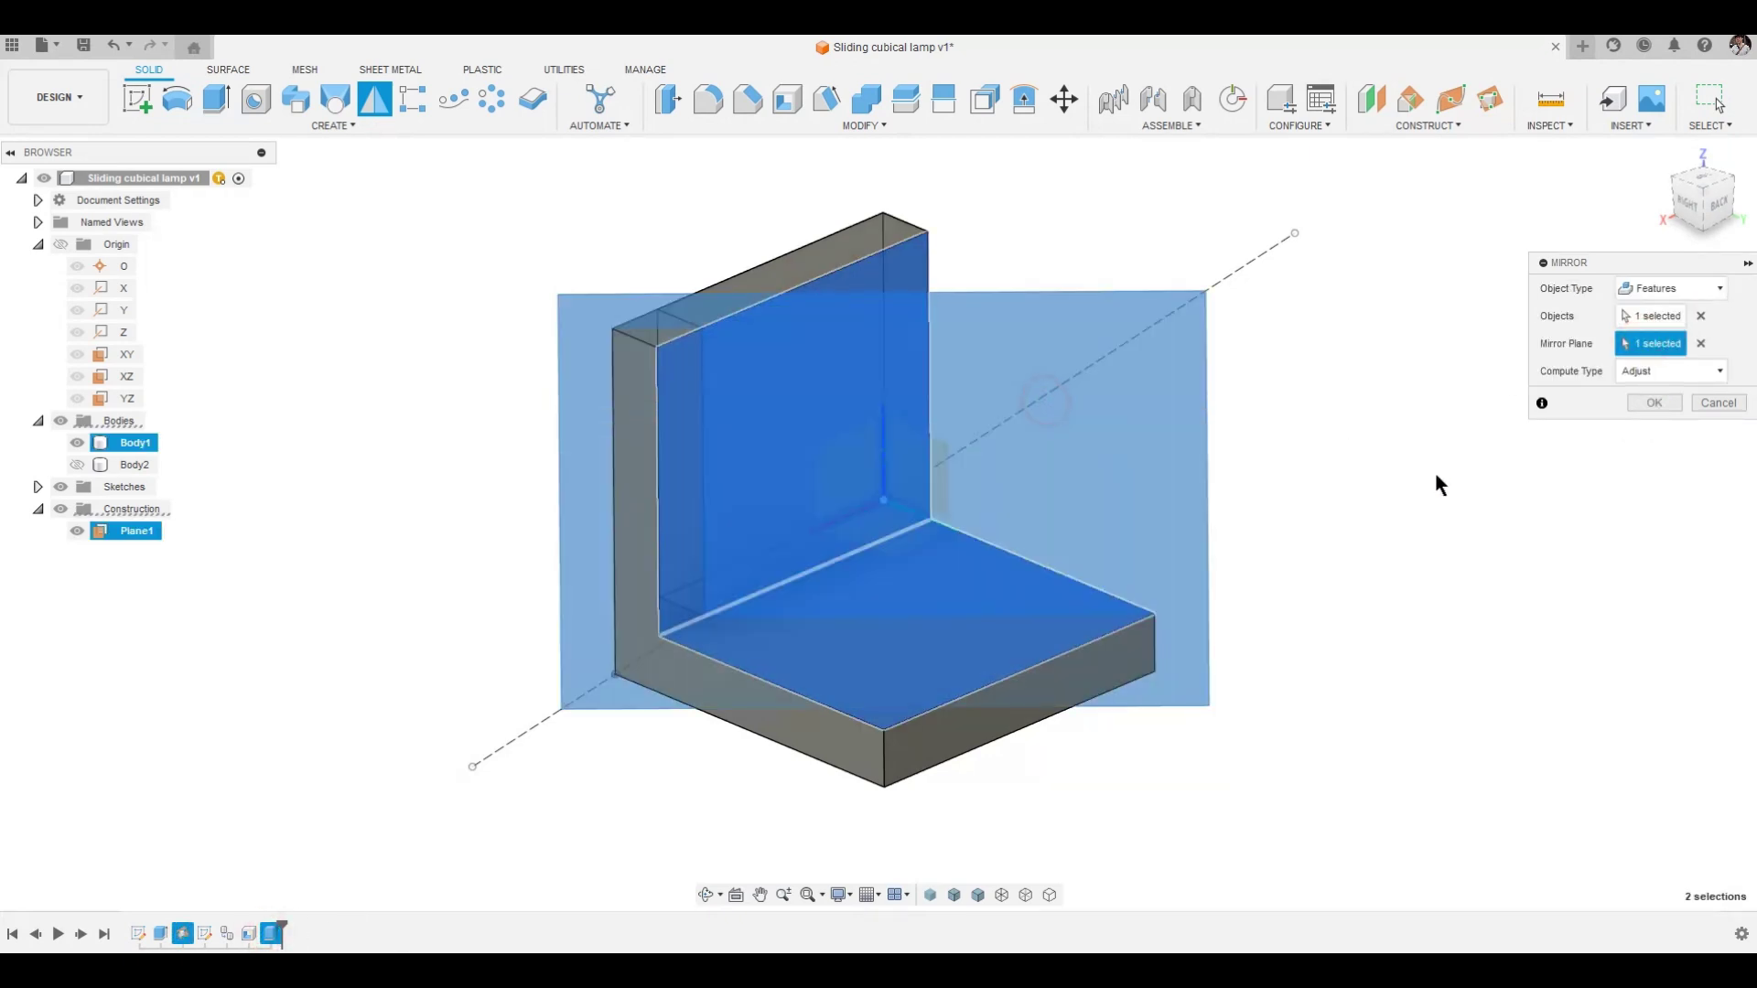
pyautogui.keyDown('shift'); pyautogui.moveTo(1435, 473); pyautogui.dragTo(1612, 432, button='middle'); pyautogui.keyUp('shift')
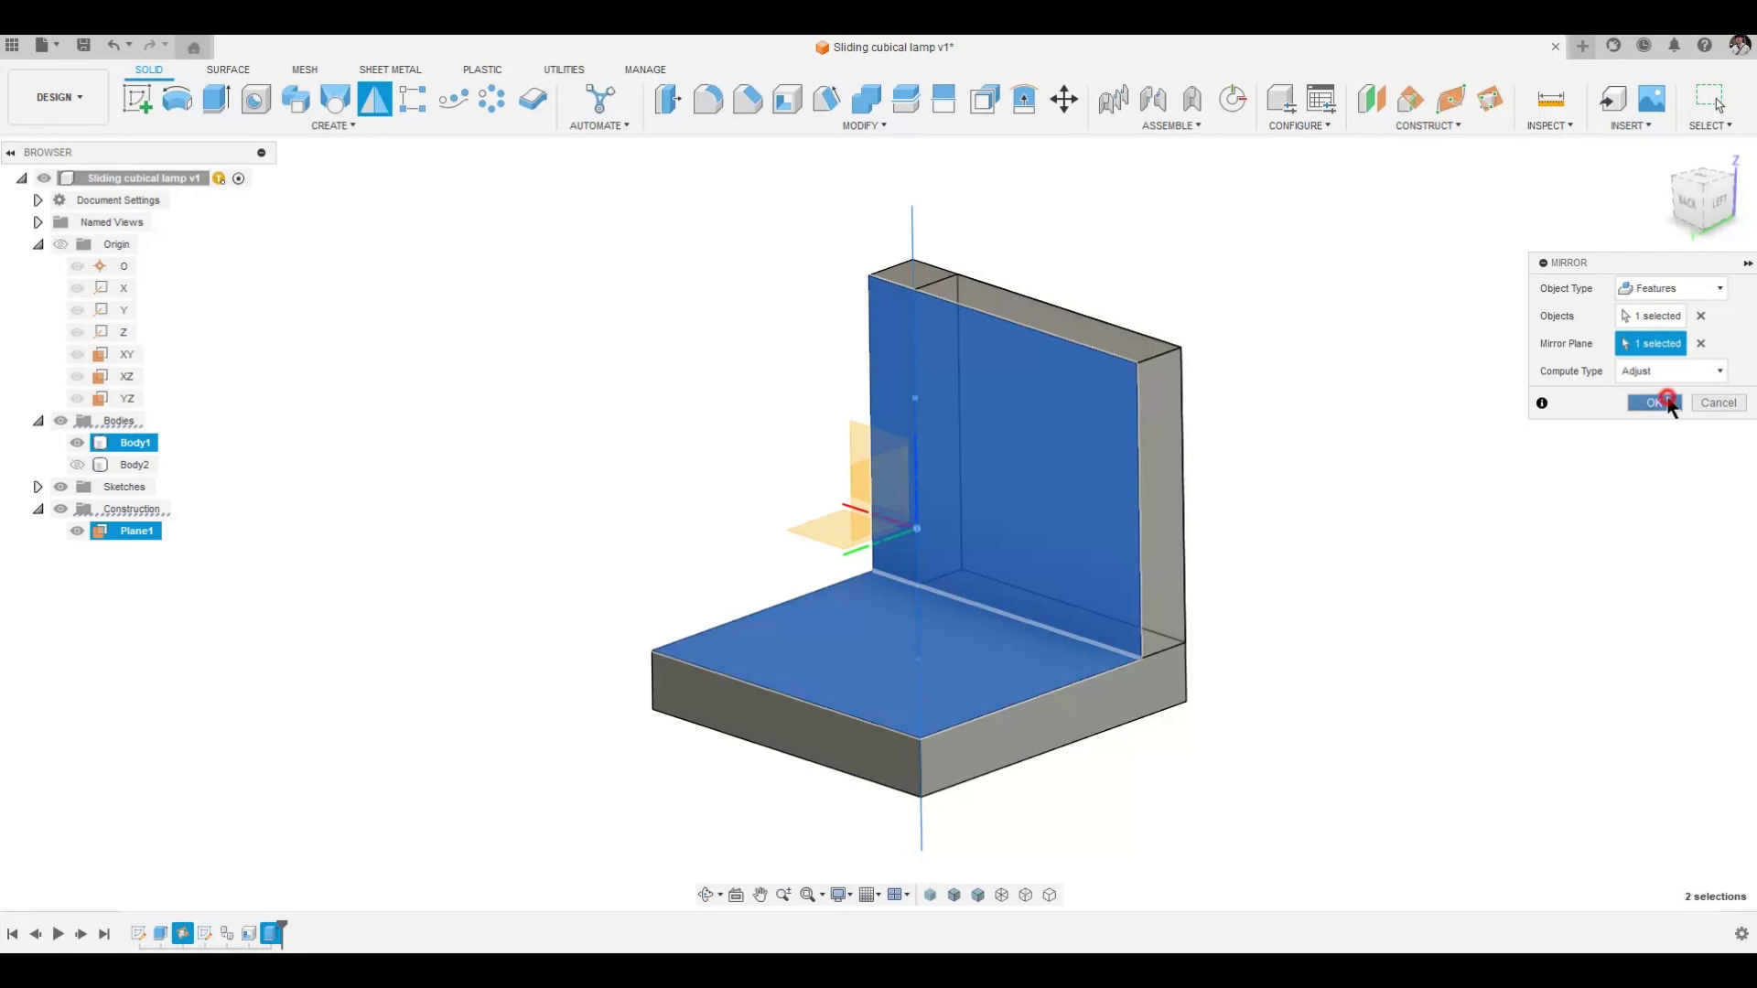
pyautogui.click(1666, 400)
pyautogui.keyDown('shift'); pyautogui.moveTo(1541, 499); pyautogui.dragTo(1326, 558, button='middle'); pyautogui.keyUp('shift')
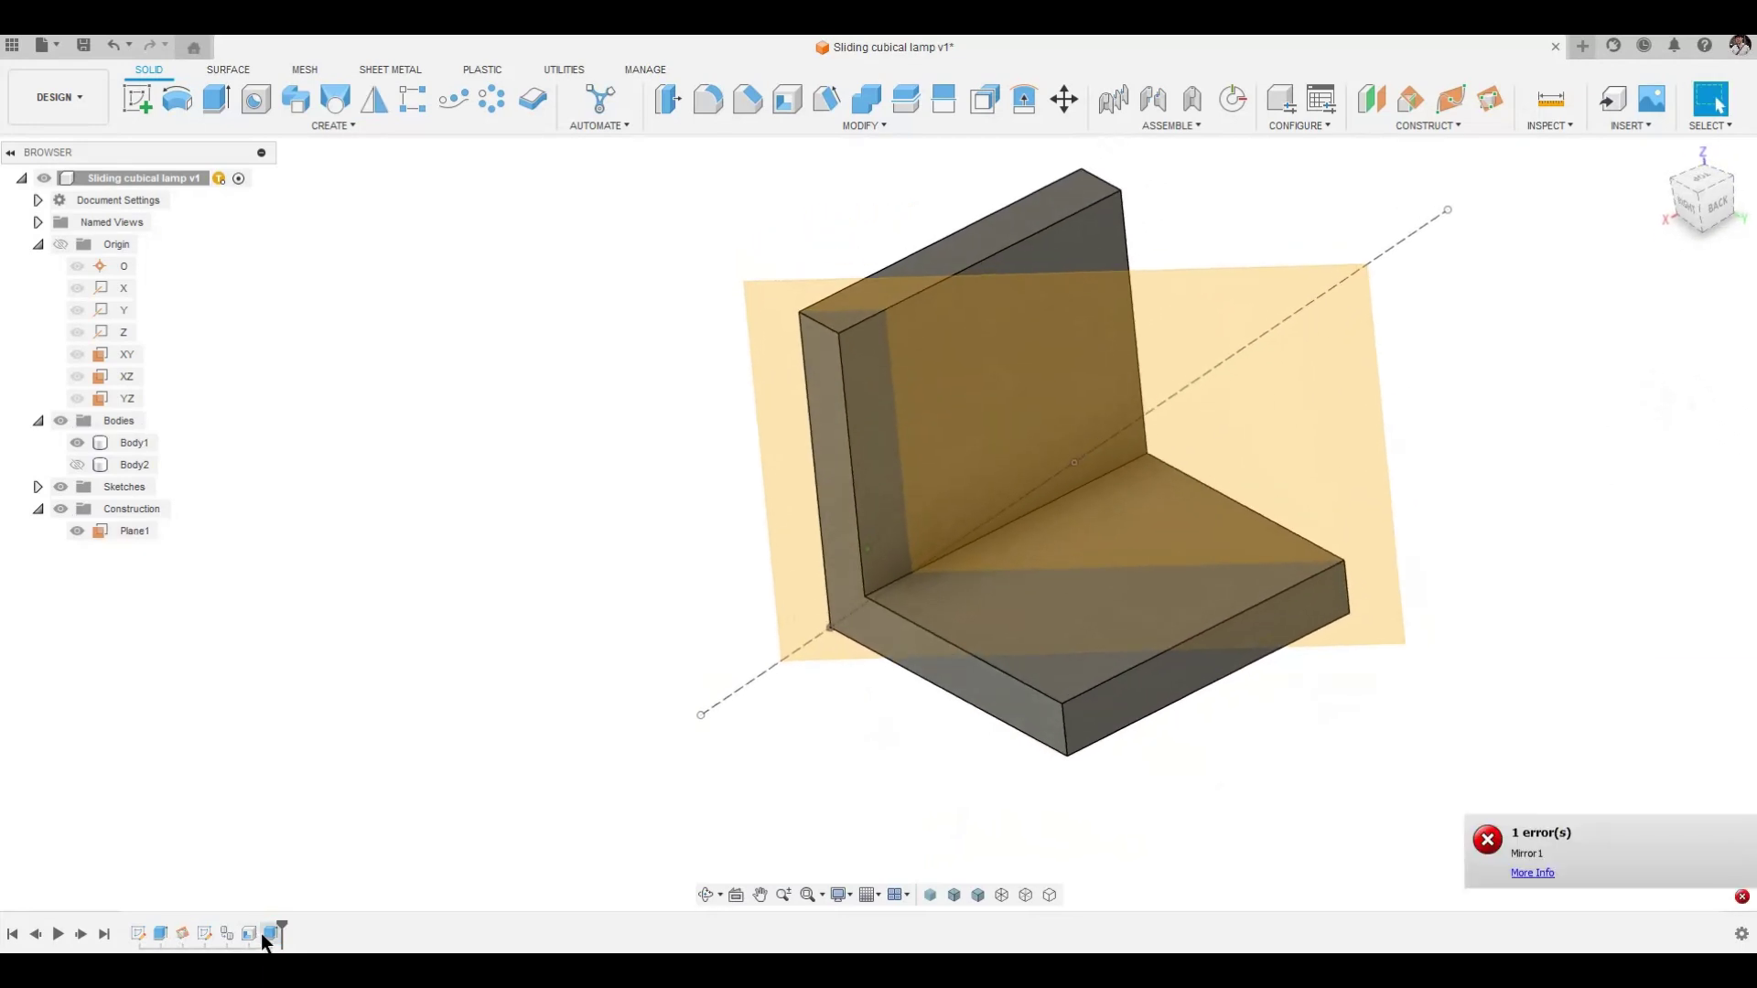
pyautogui.keyDown('shift'); pyautogui.moveTo(414, 611); pyautogui.dragTo(445, 557, button='middle'); pyautogui.keyUp('shift')
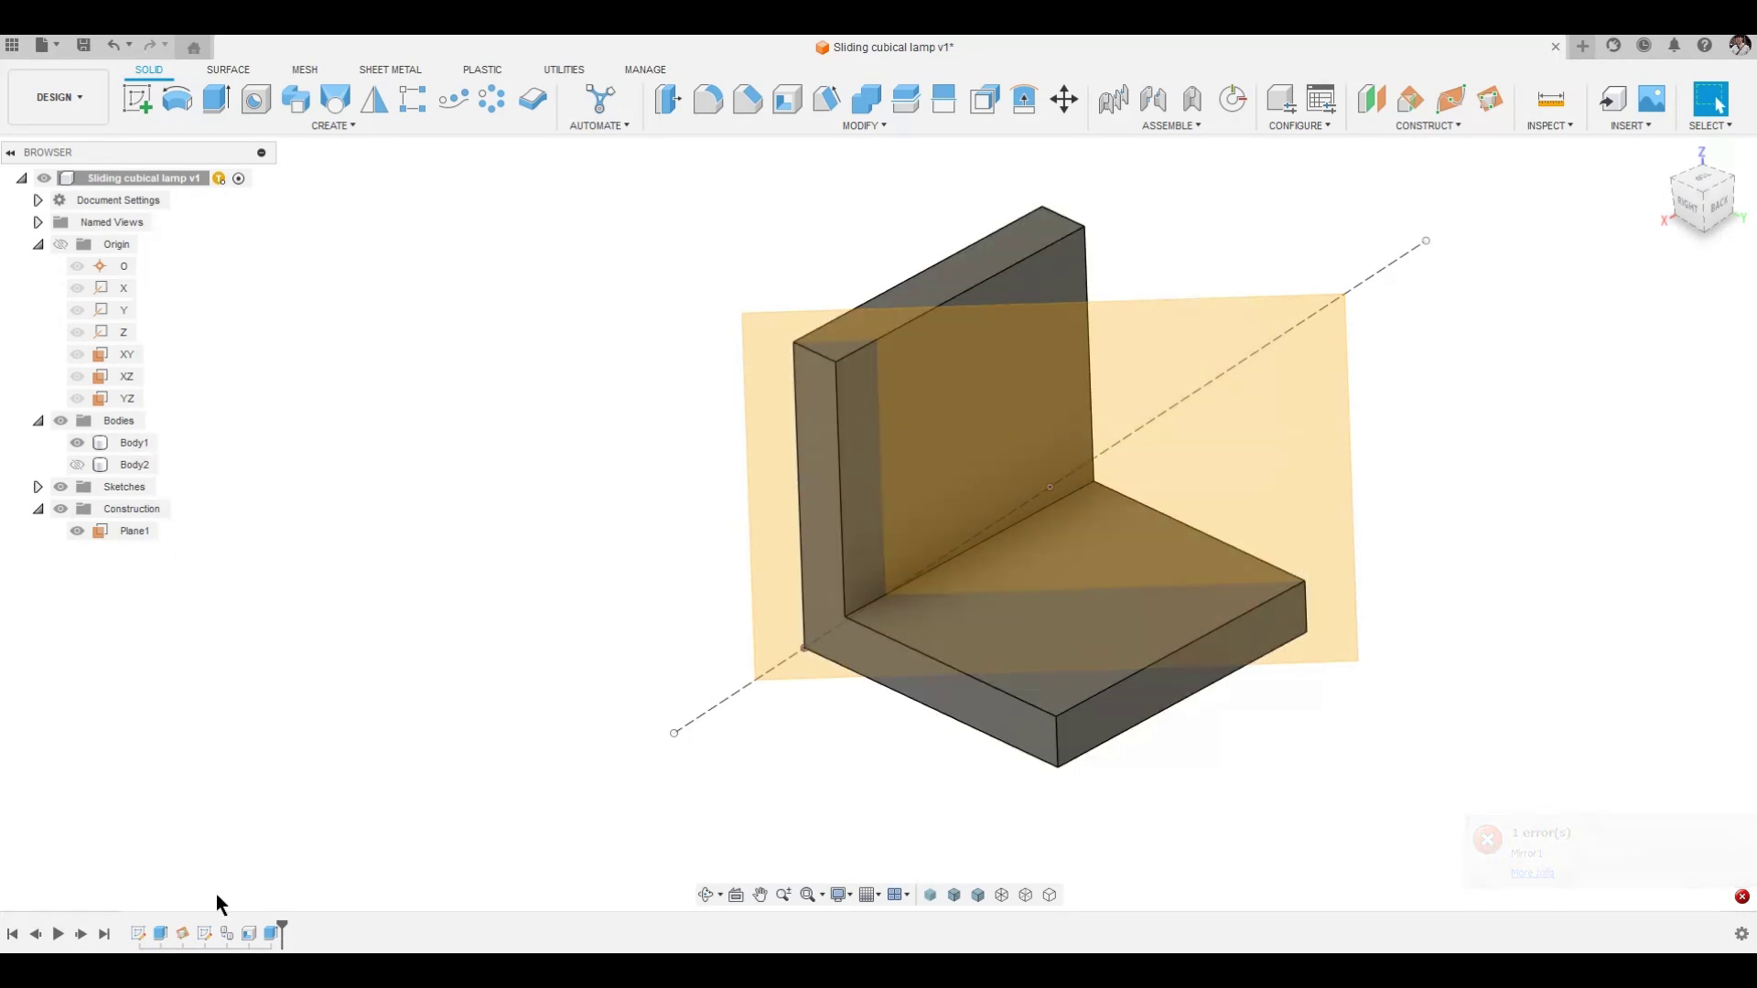
# Mirror the wall-cut extrude feature across Plane1 with the Optimized compute type, and hide the plane.
pyautogui.rightClick(272, 942)
pyautogui.click(153, 761)
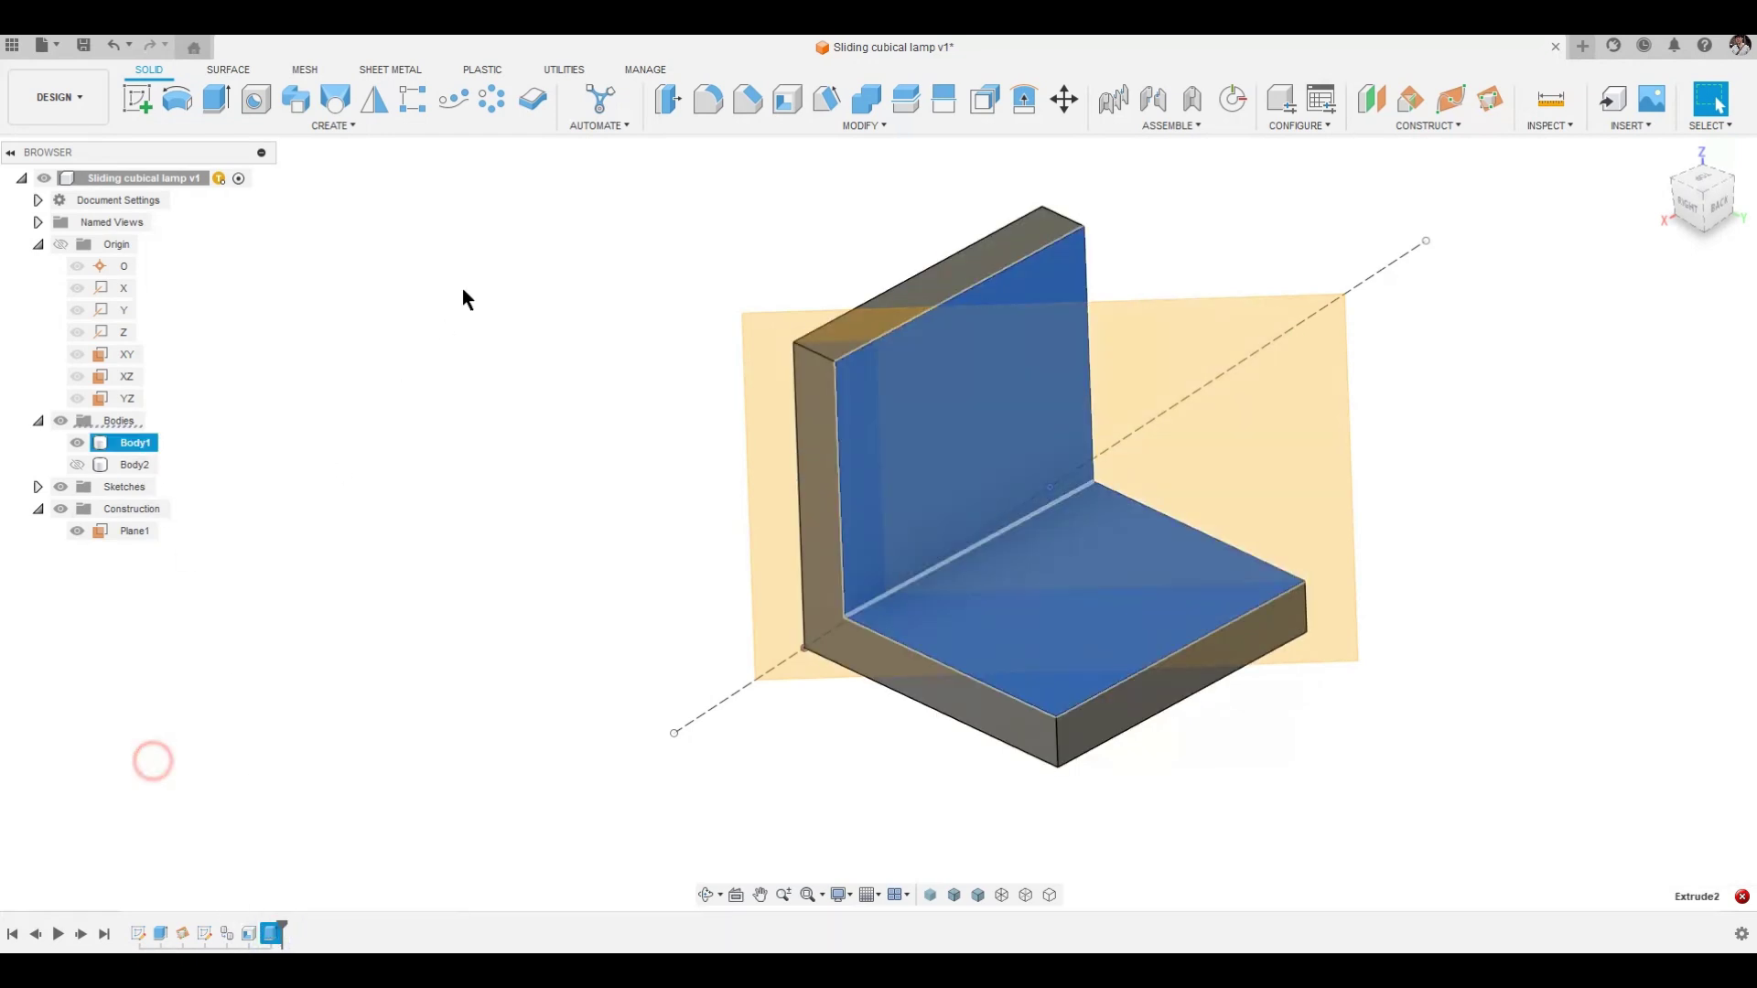
pyautogui.click(375, 100)
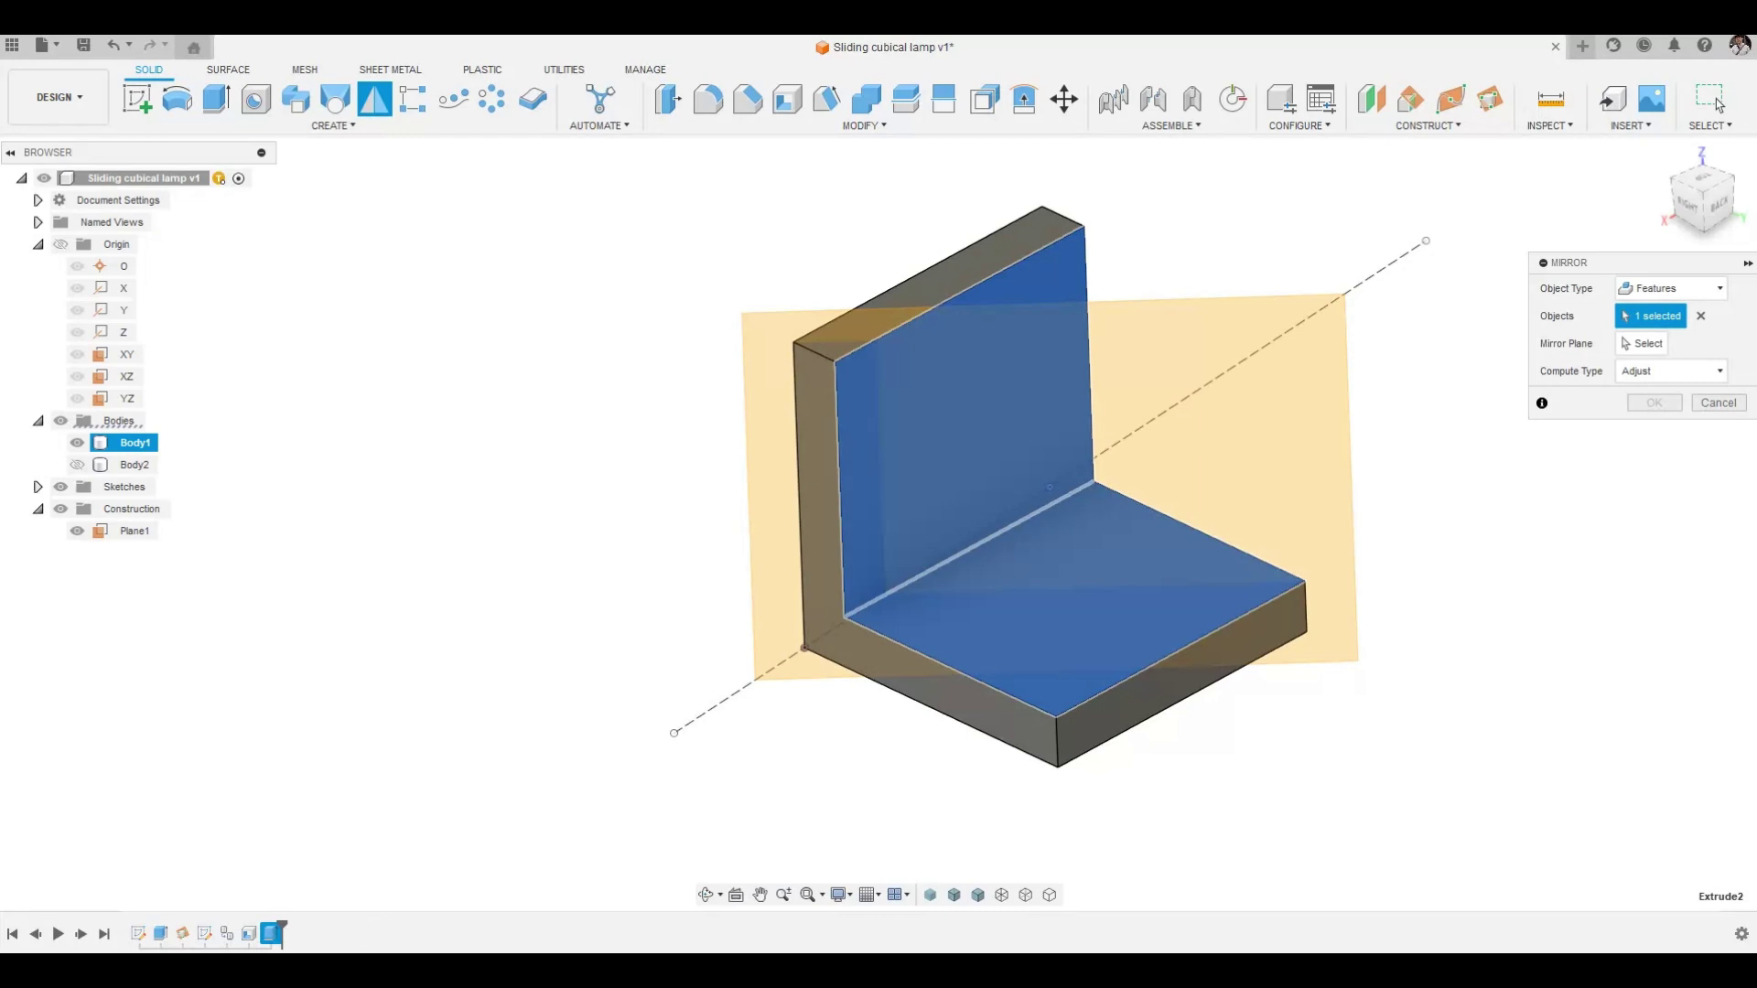
pyautogui.click(1642, 343)
pyautogui.click(1294, 411)
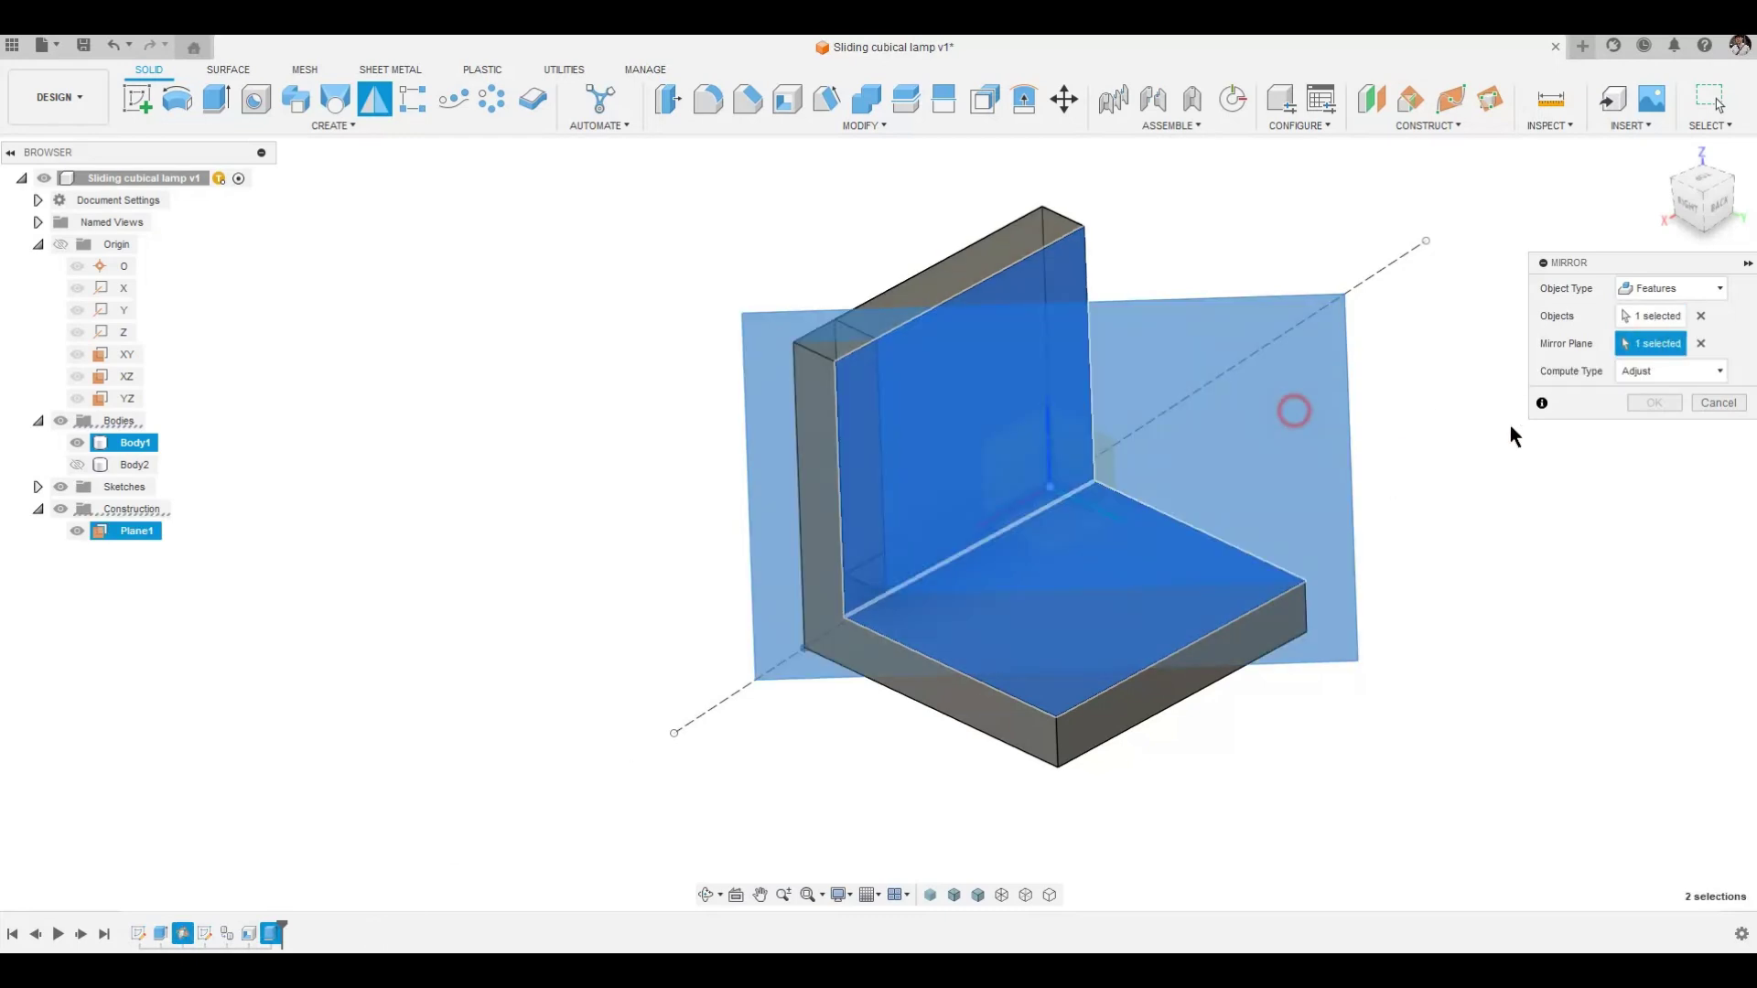
pyautogui.click(1654, 371)
pyautogui.click(1664, 393)
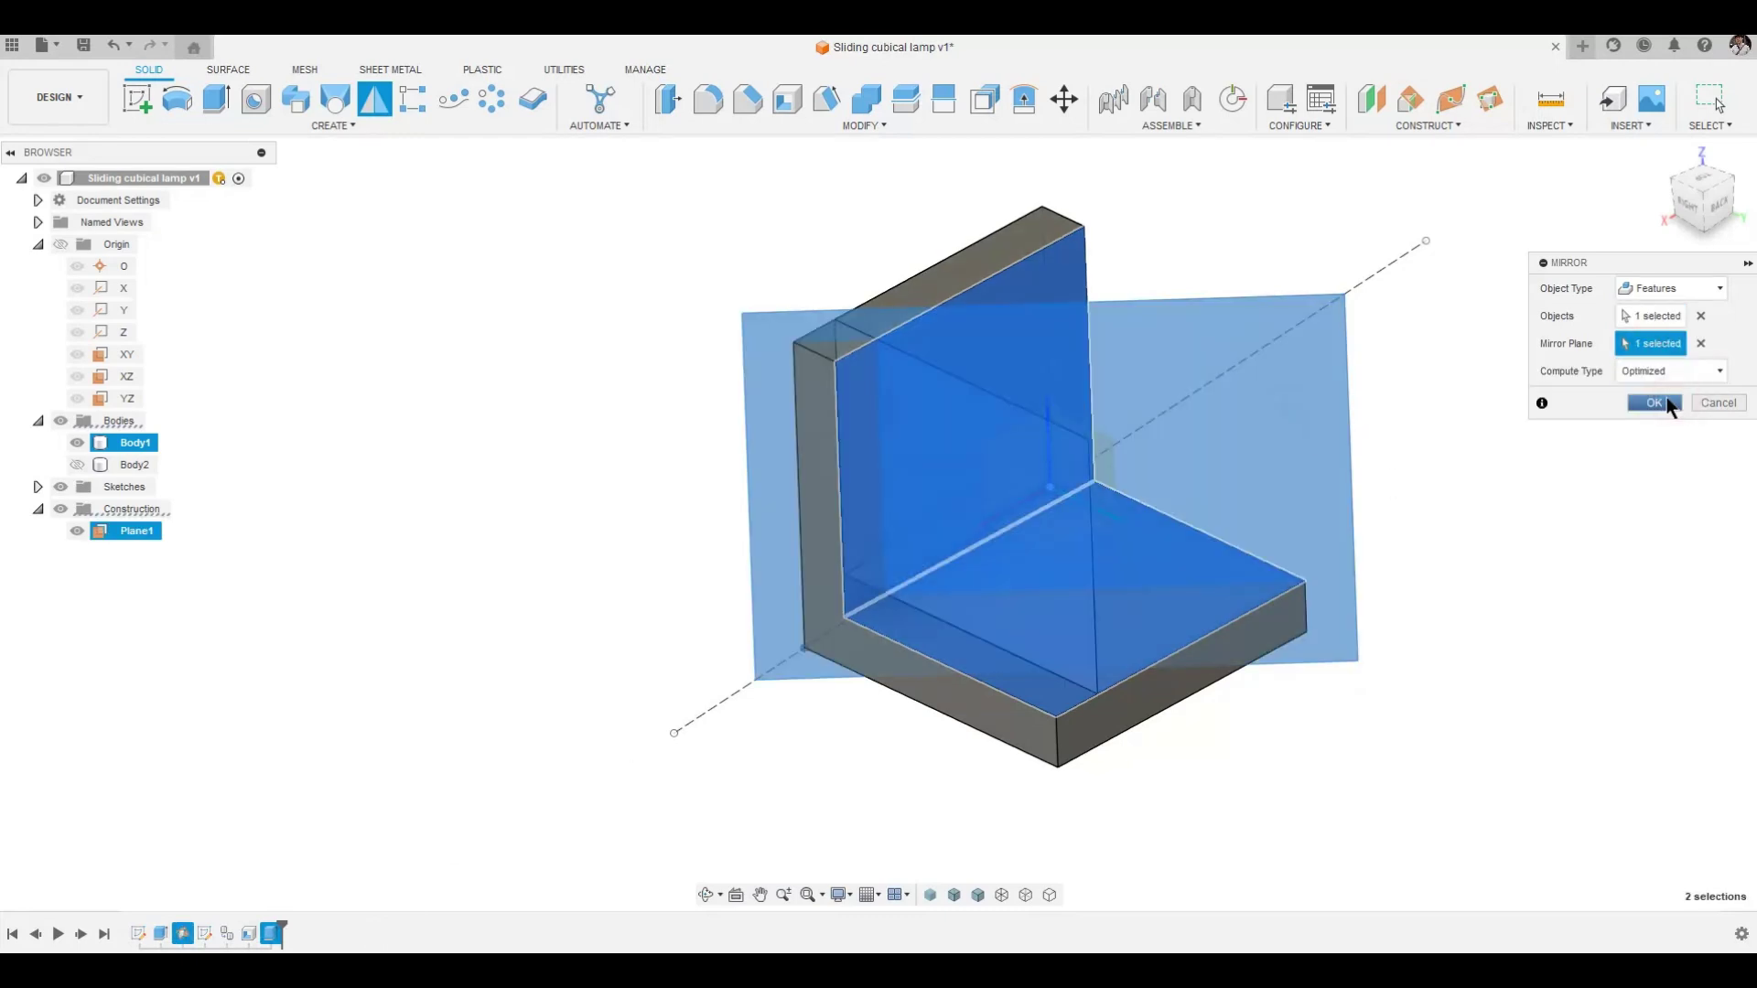
pyautogui.click(1653, 404)
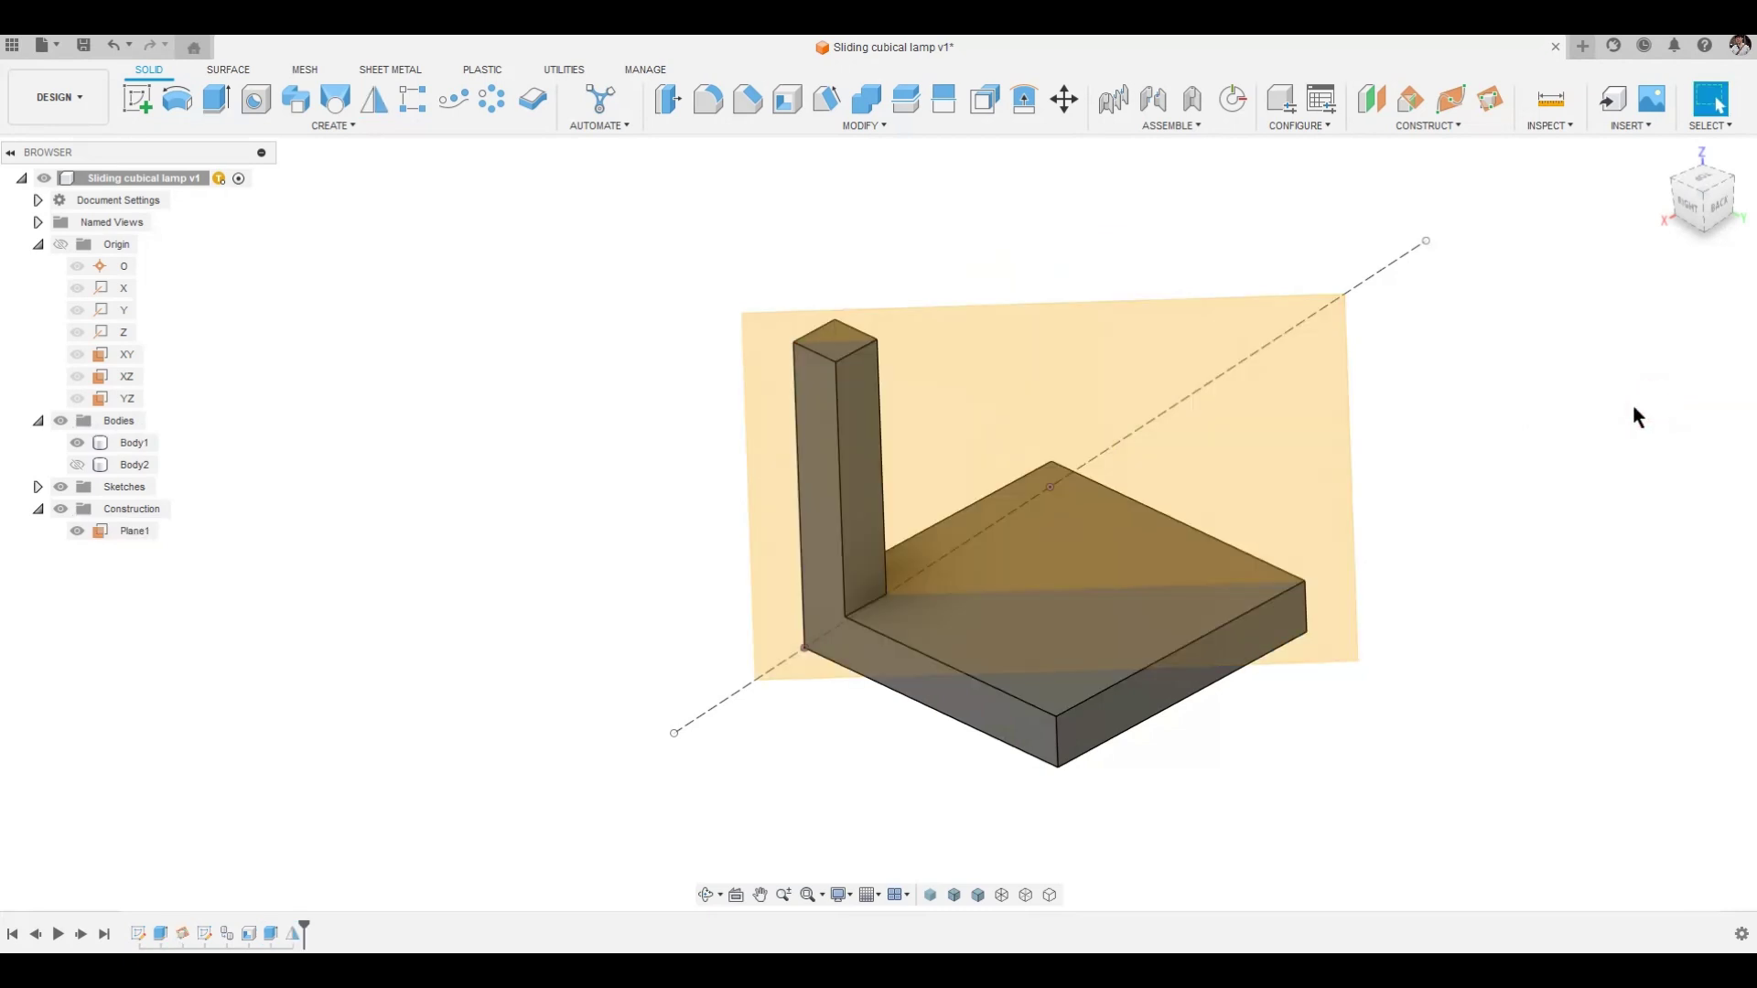
pyautogui.click(77, 531)
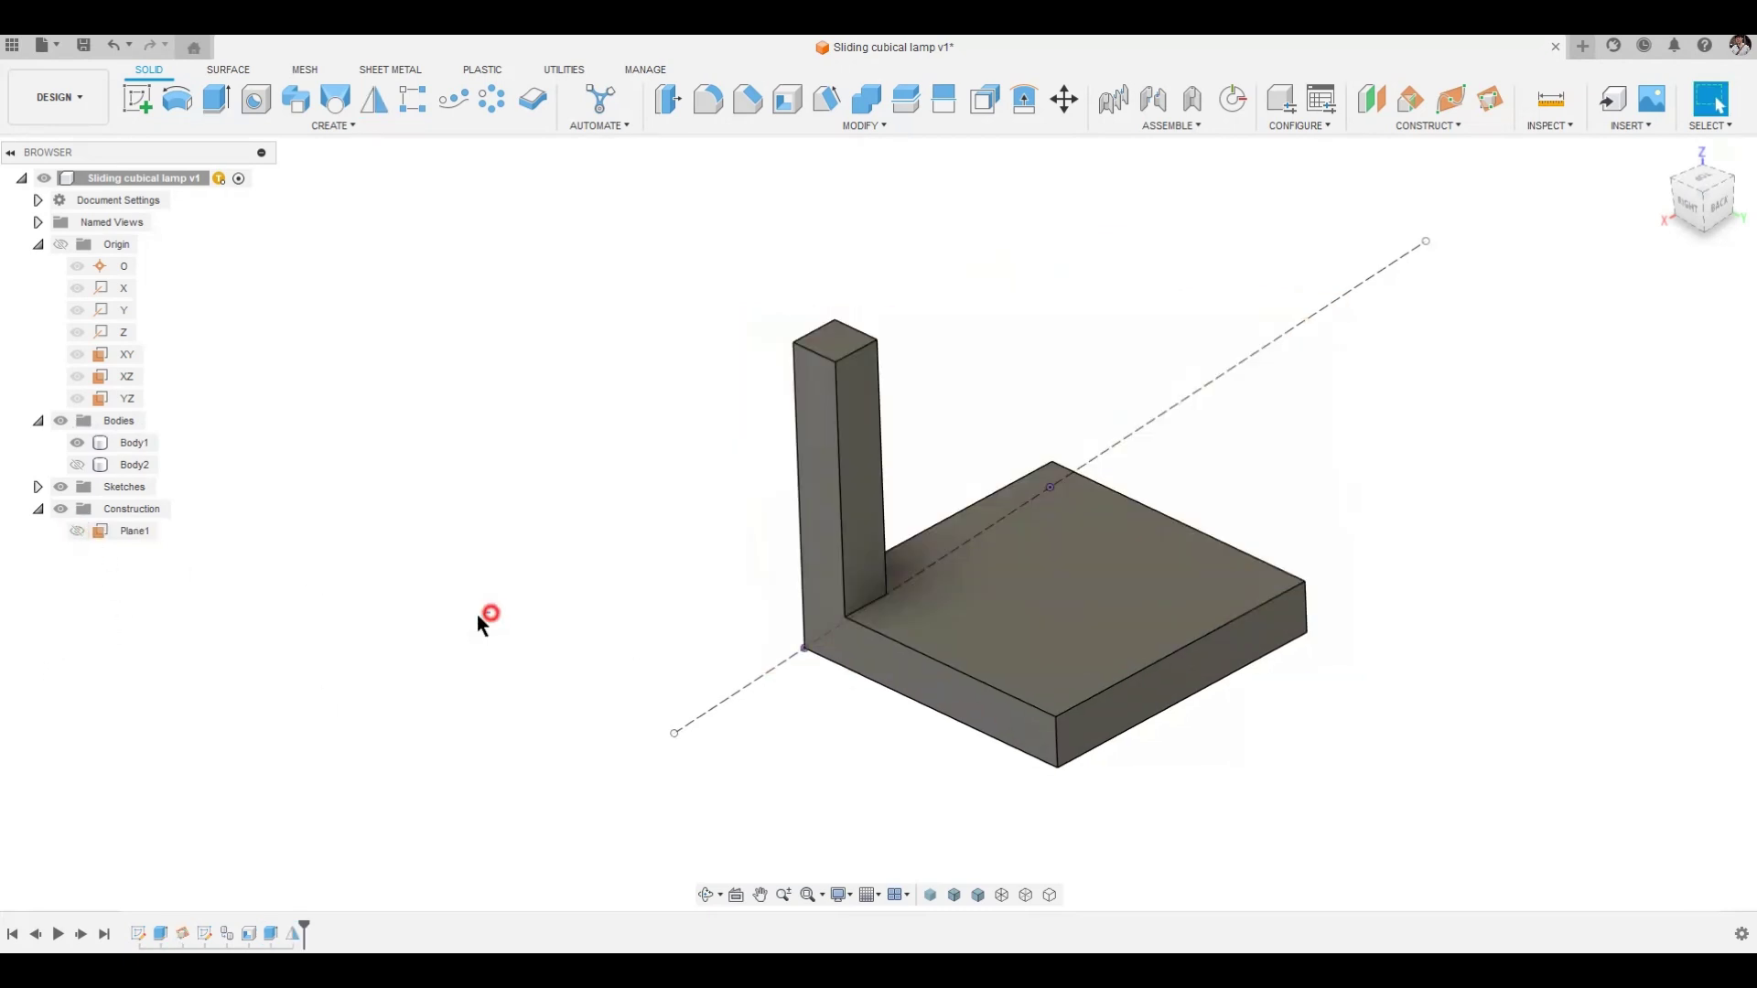
pyautogui.keyDown('shift'); pyautogui.moveTo(476, 613); pyautogui.dragTo(317, 677, button='middle'); pyautogui.keyUp('shift')
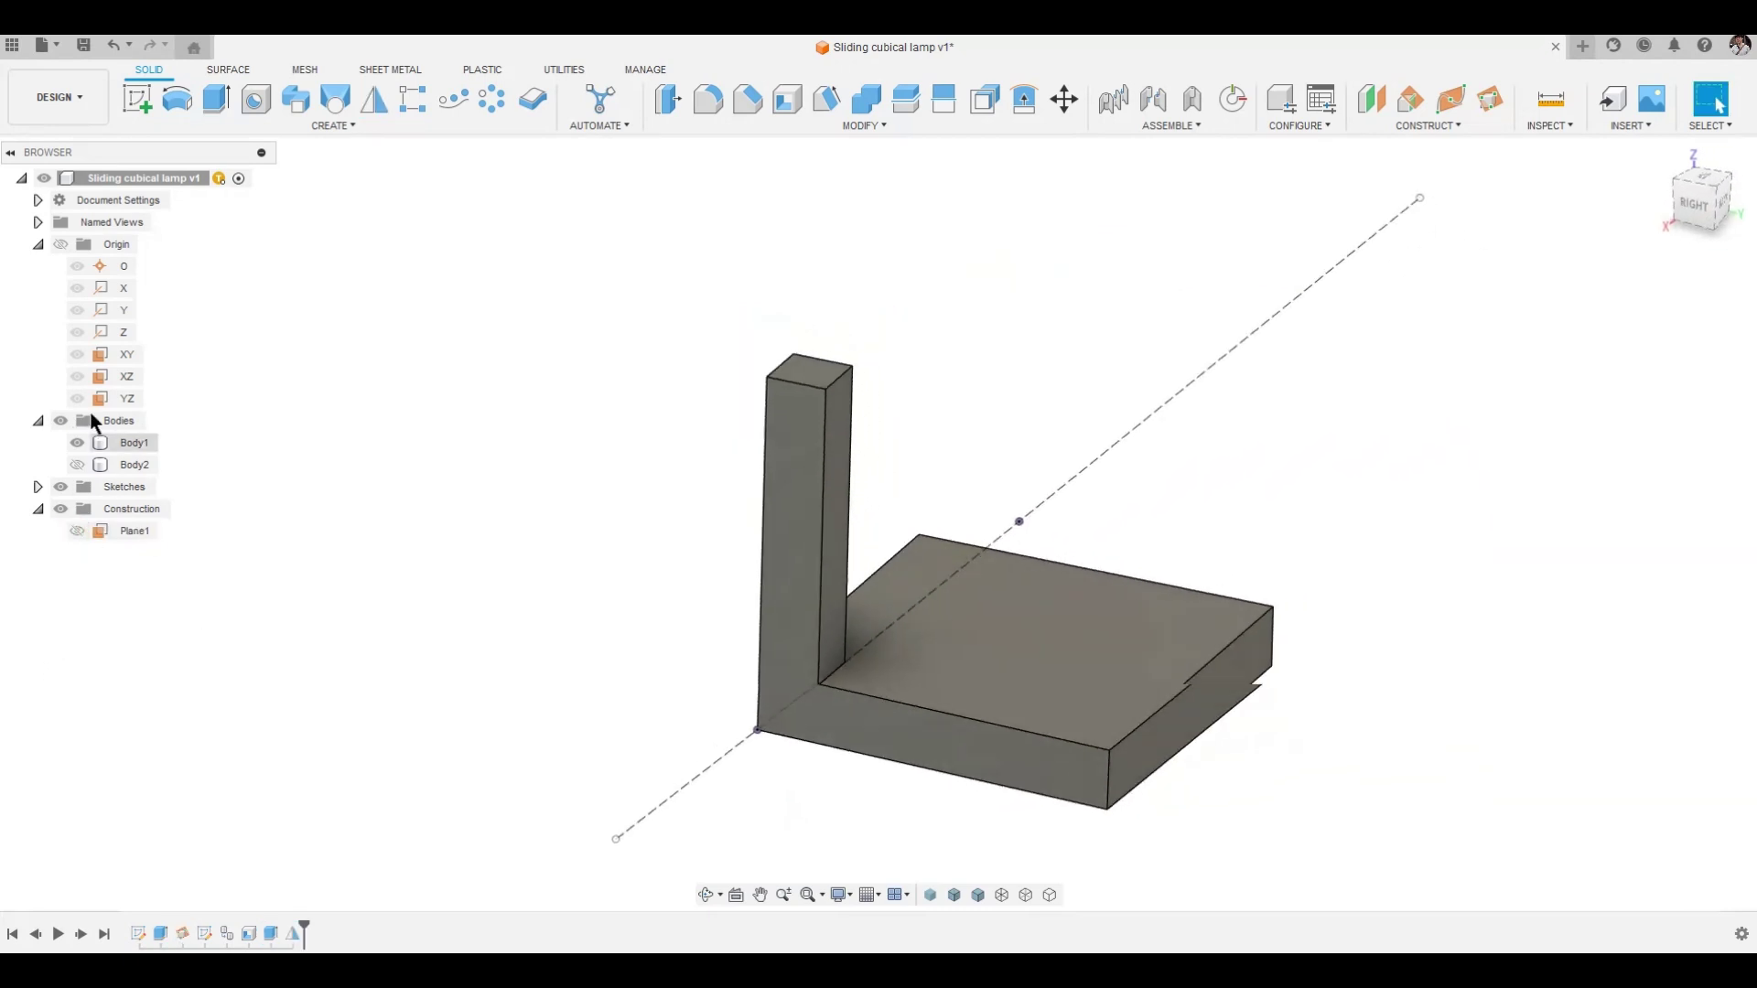
# Show Body2 and cut Body1 out of it with Combine, keeping the tool body.
pyautogui.click(78, 466)
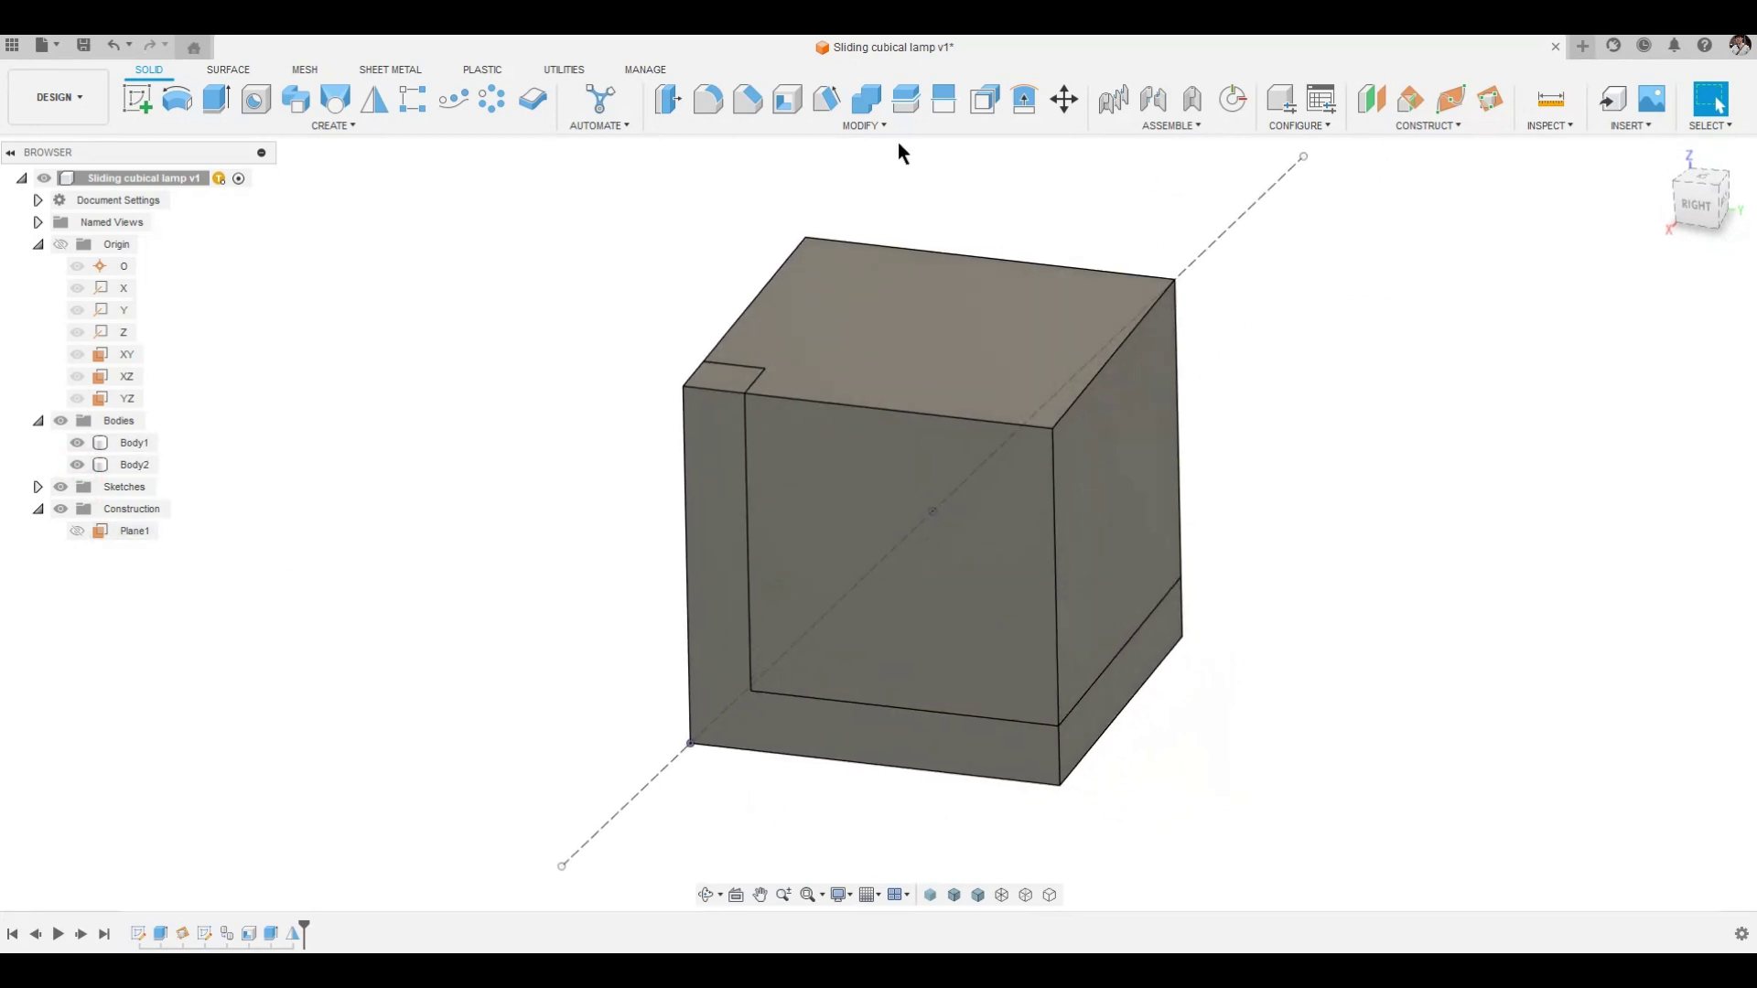
pyautogui.click(866, 98)
pyautogui.click(1132, 377)
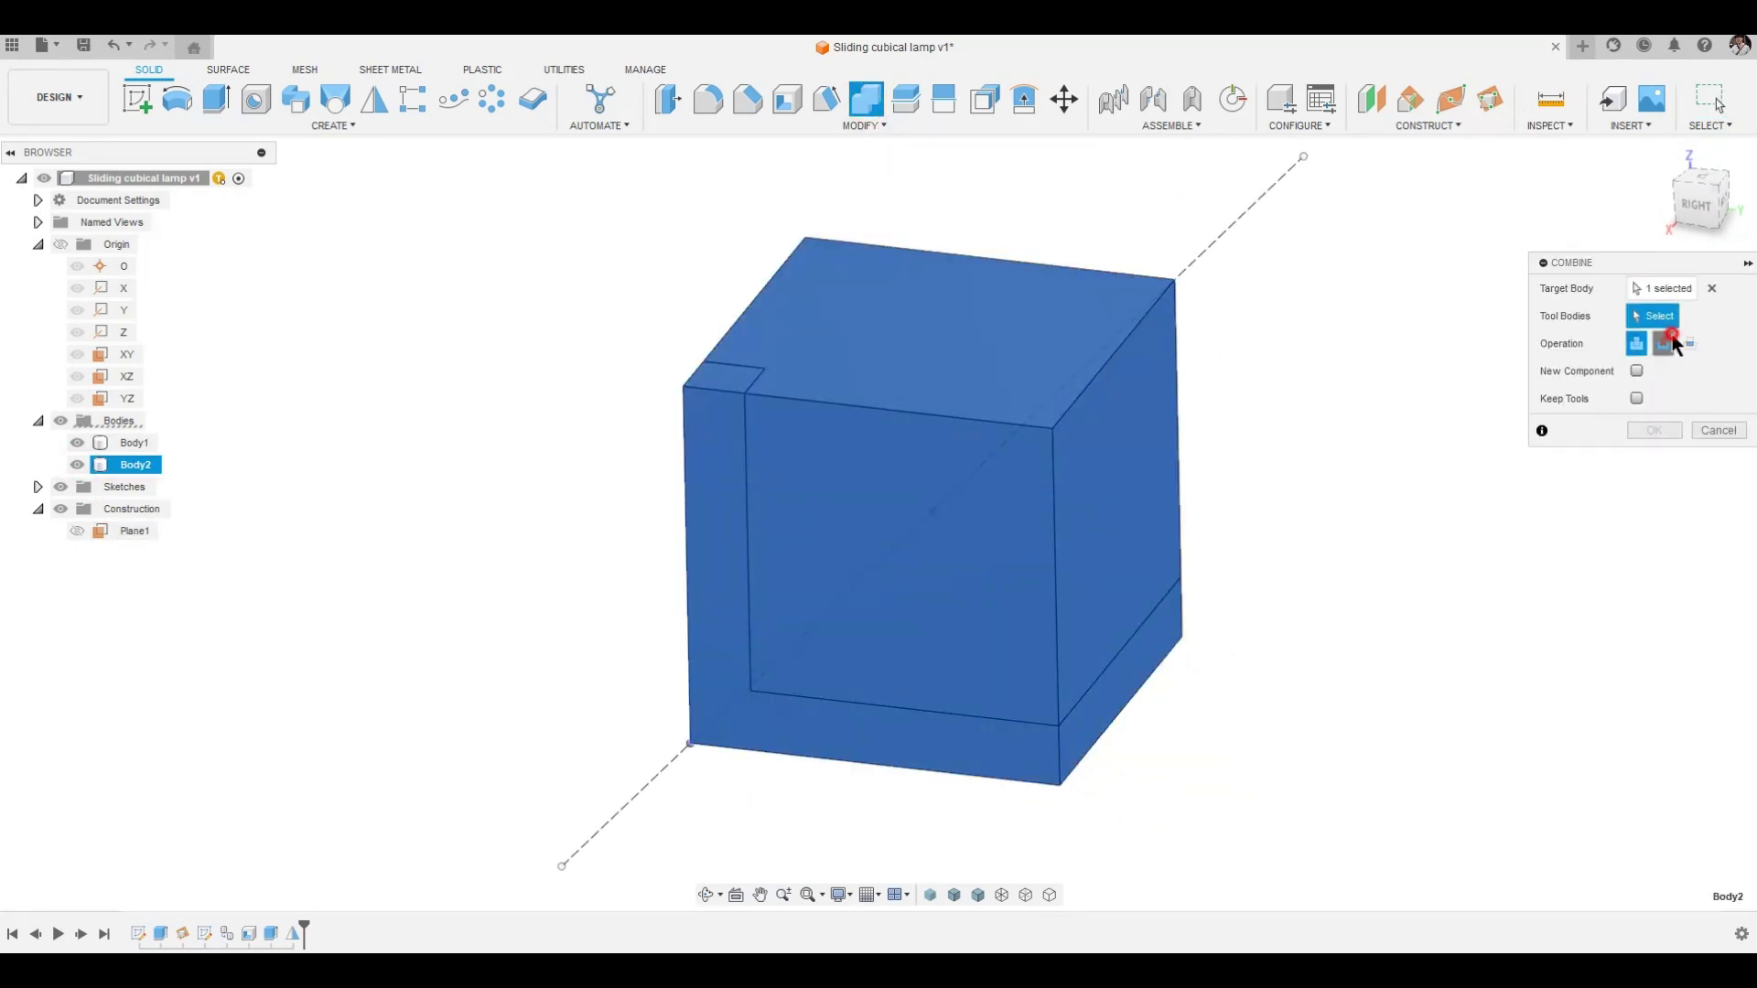
pyautogui.click(1637, 398)
pyautogui.click(864, 705)
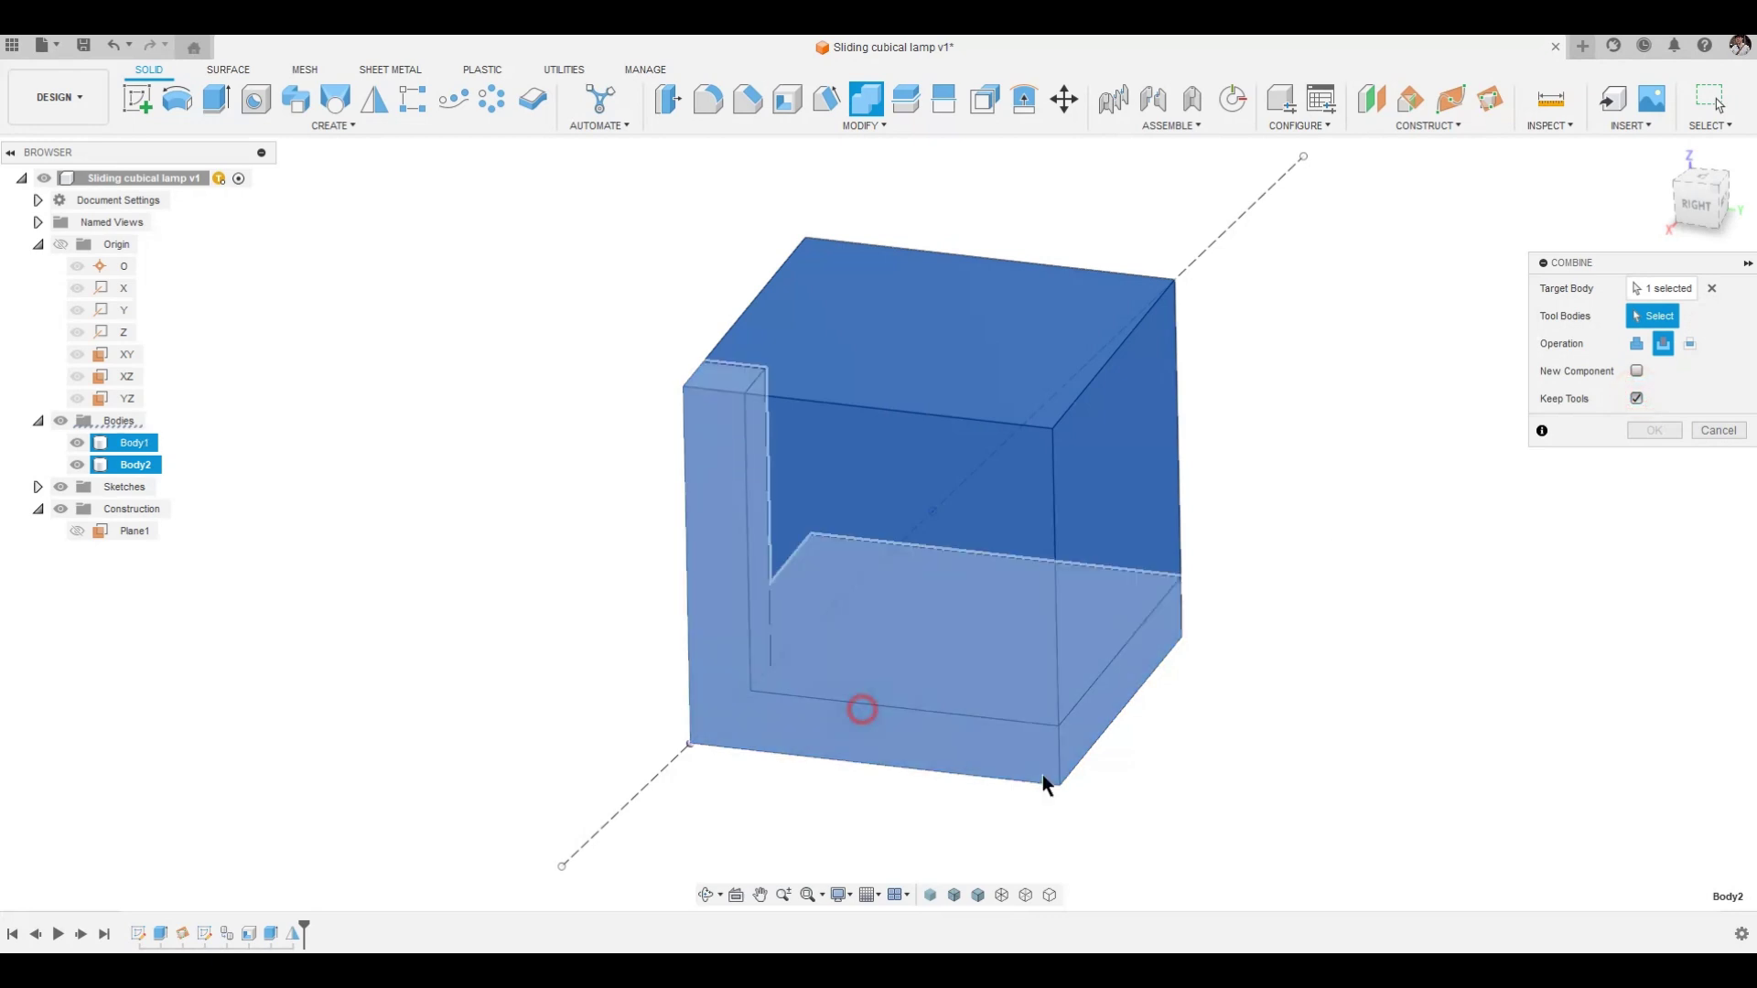
pyautogui.click(1016, 757)
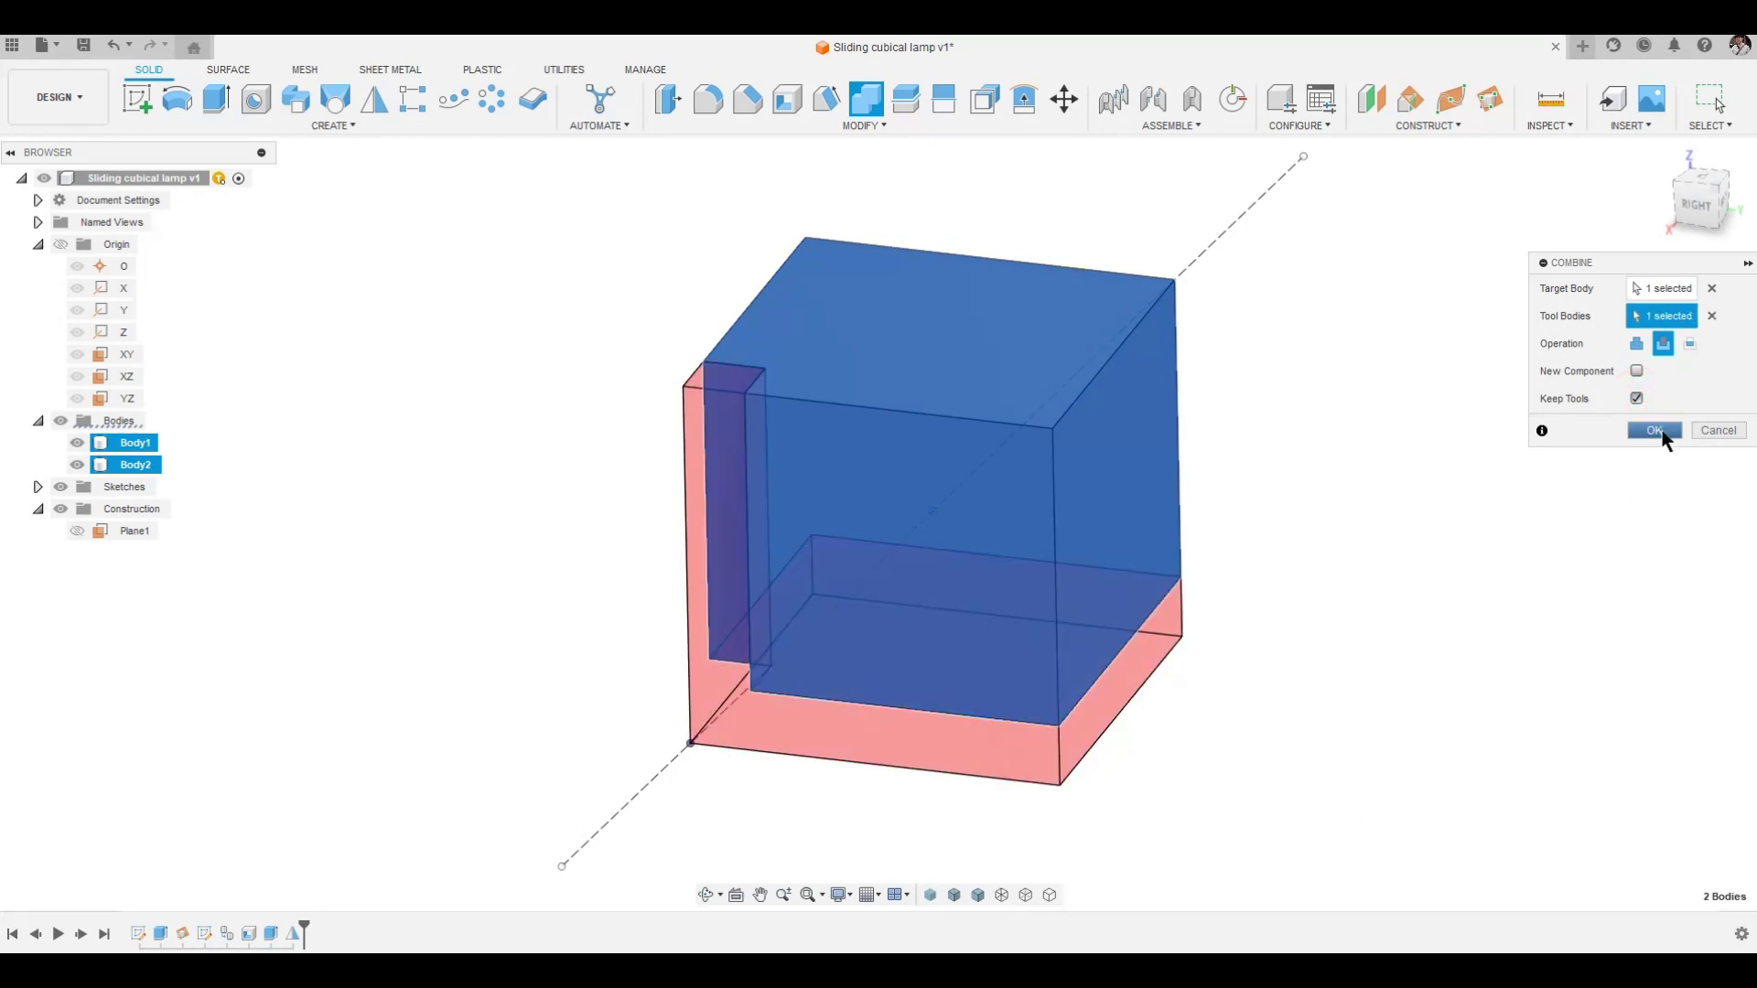
pyautogui.click(1654, 430)
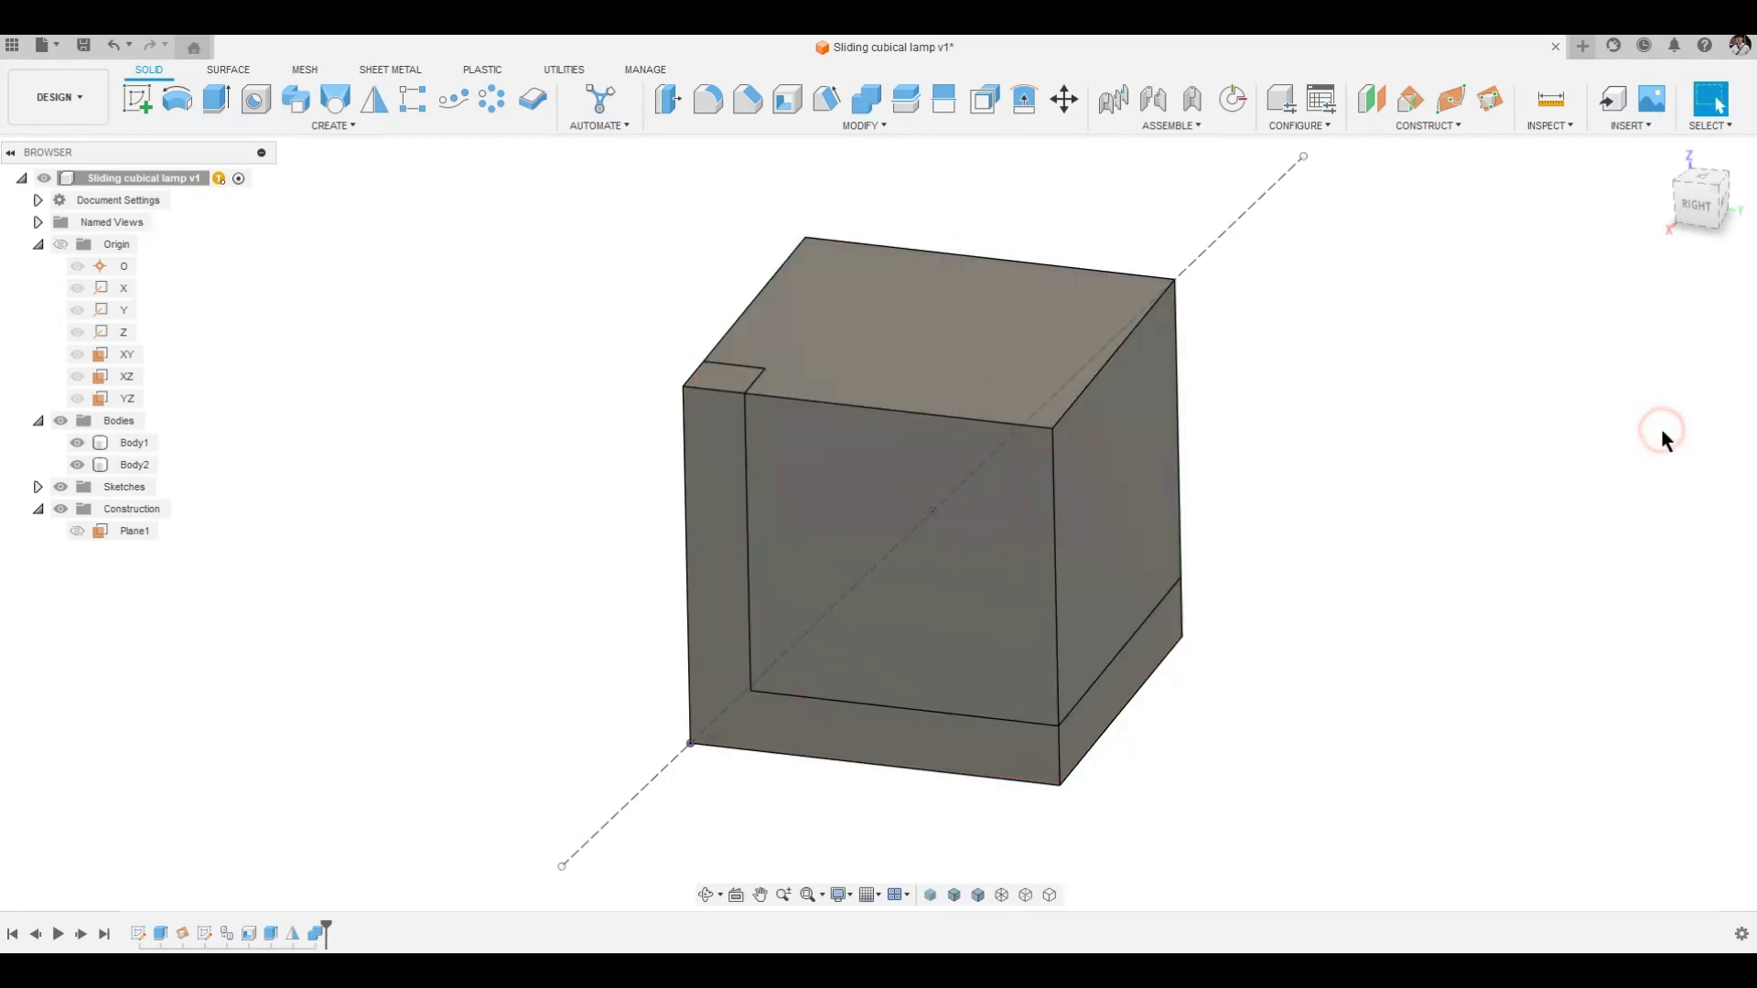
# Hide Body1, and copy and paste Body2 in place with the pasted duplicate hidden.
pyautogui.click(77, 443)
pyautogui.click(129, 464)
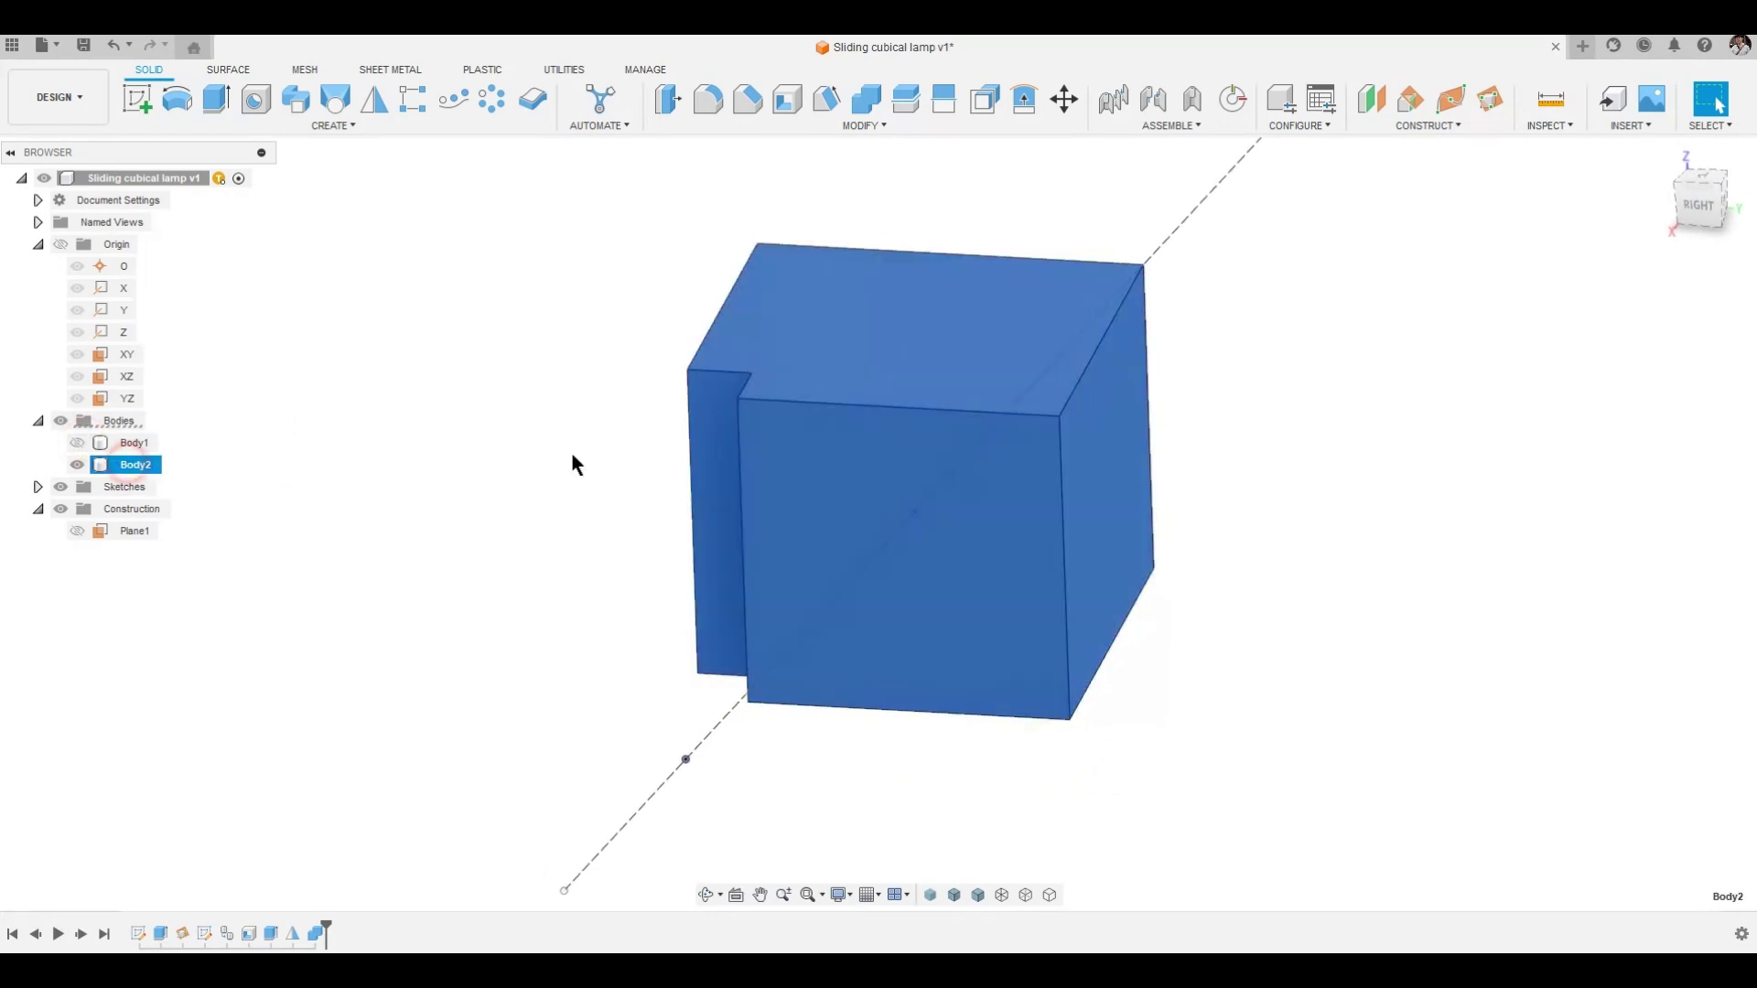
pyautogui.rightClick(166, 463)
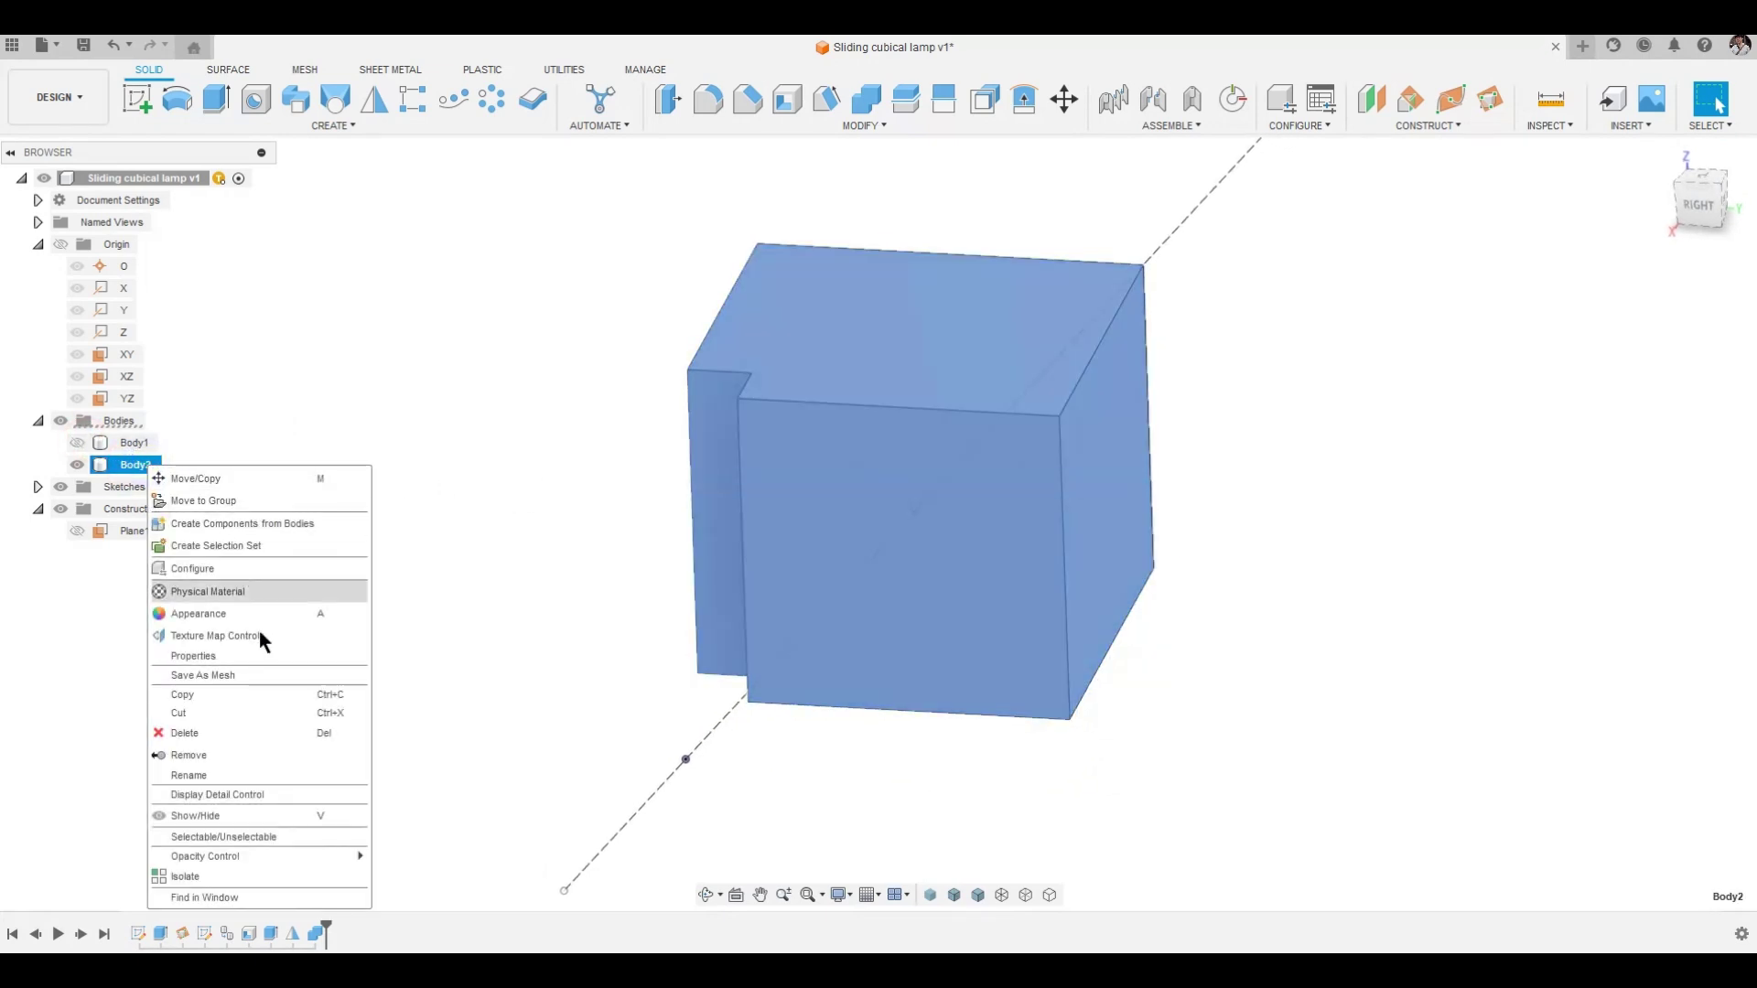
pyautogui.click(247, 692)
pyautogui.click(357, 437)
pyautogui.rightClick(376, 410)
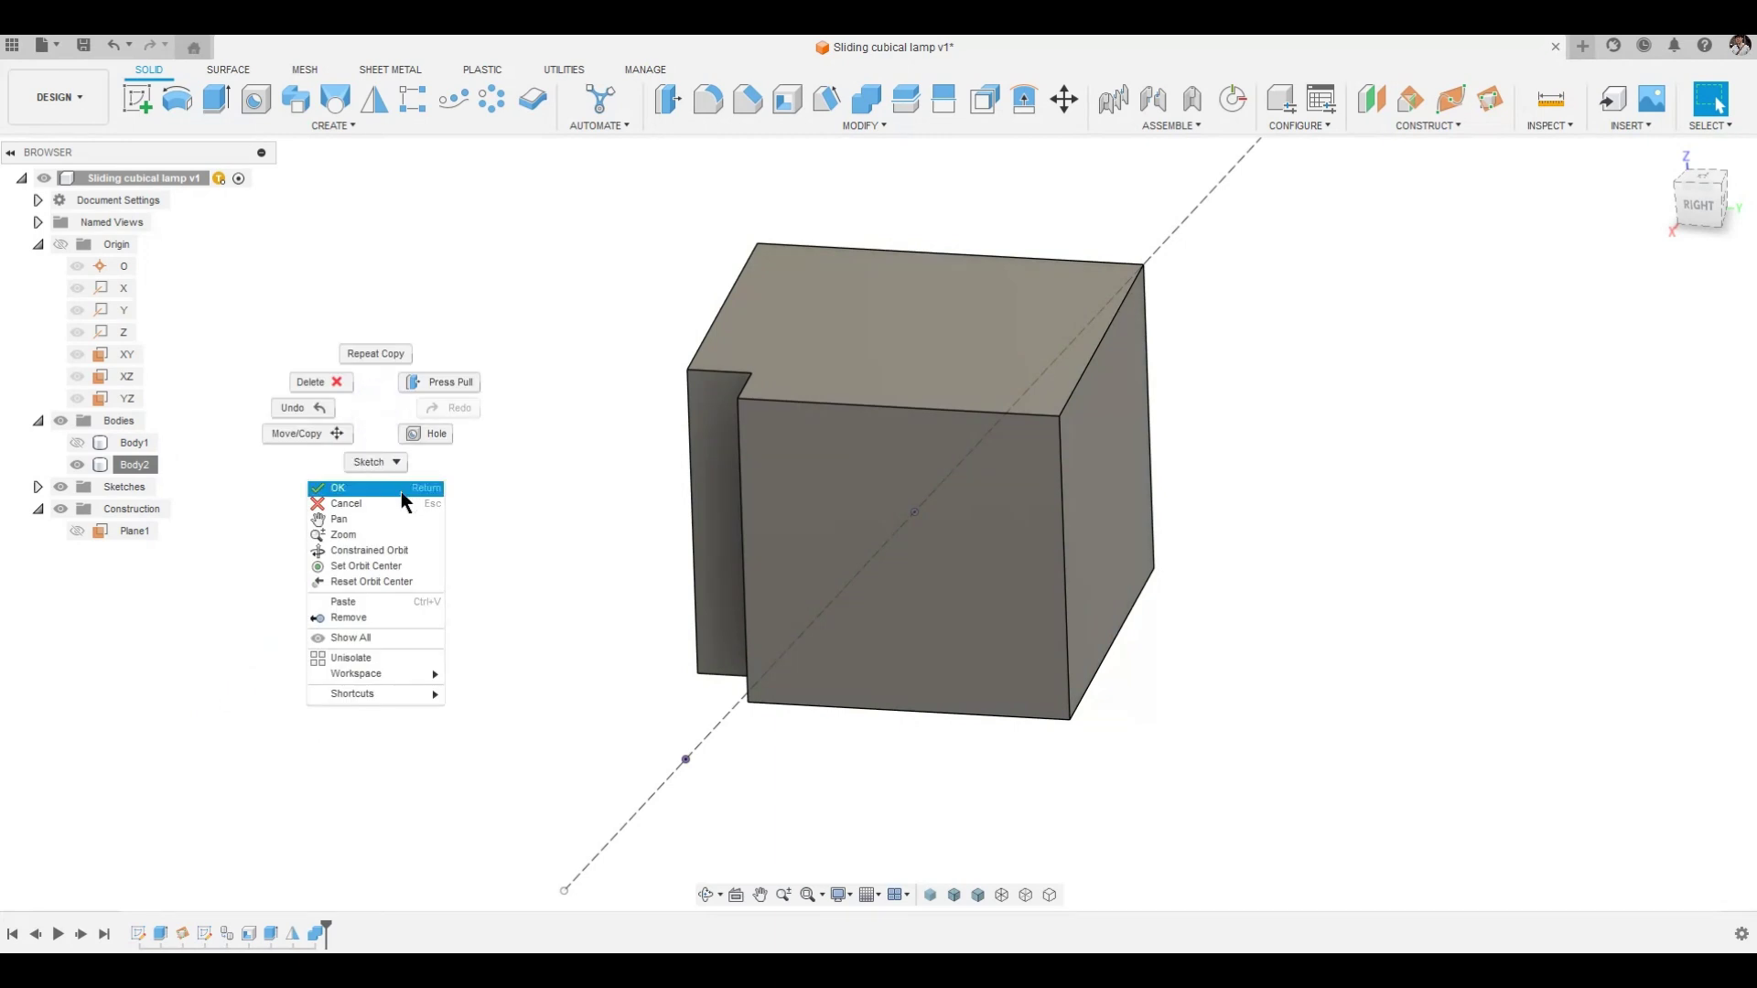
pyautogui.click(373, 605)
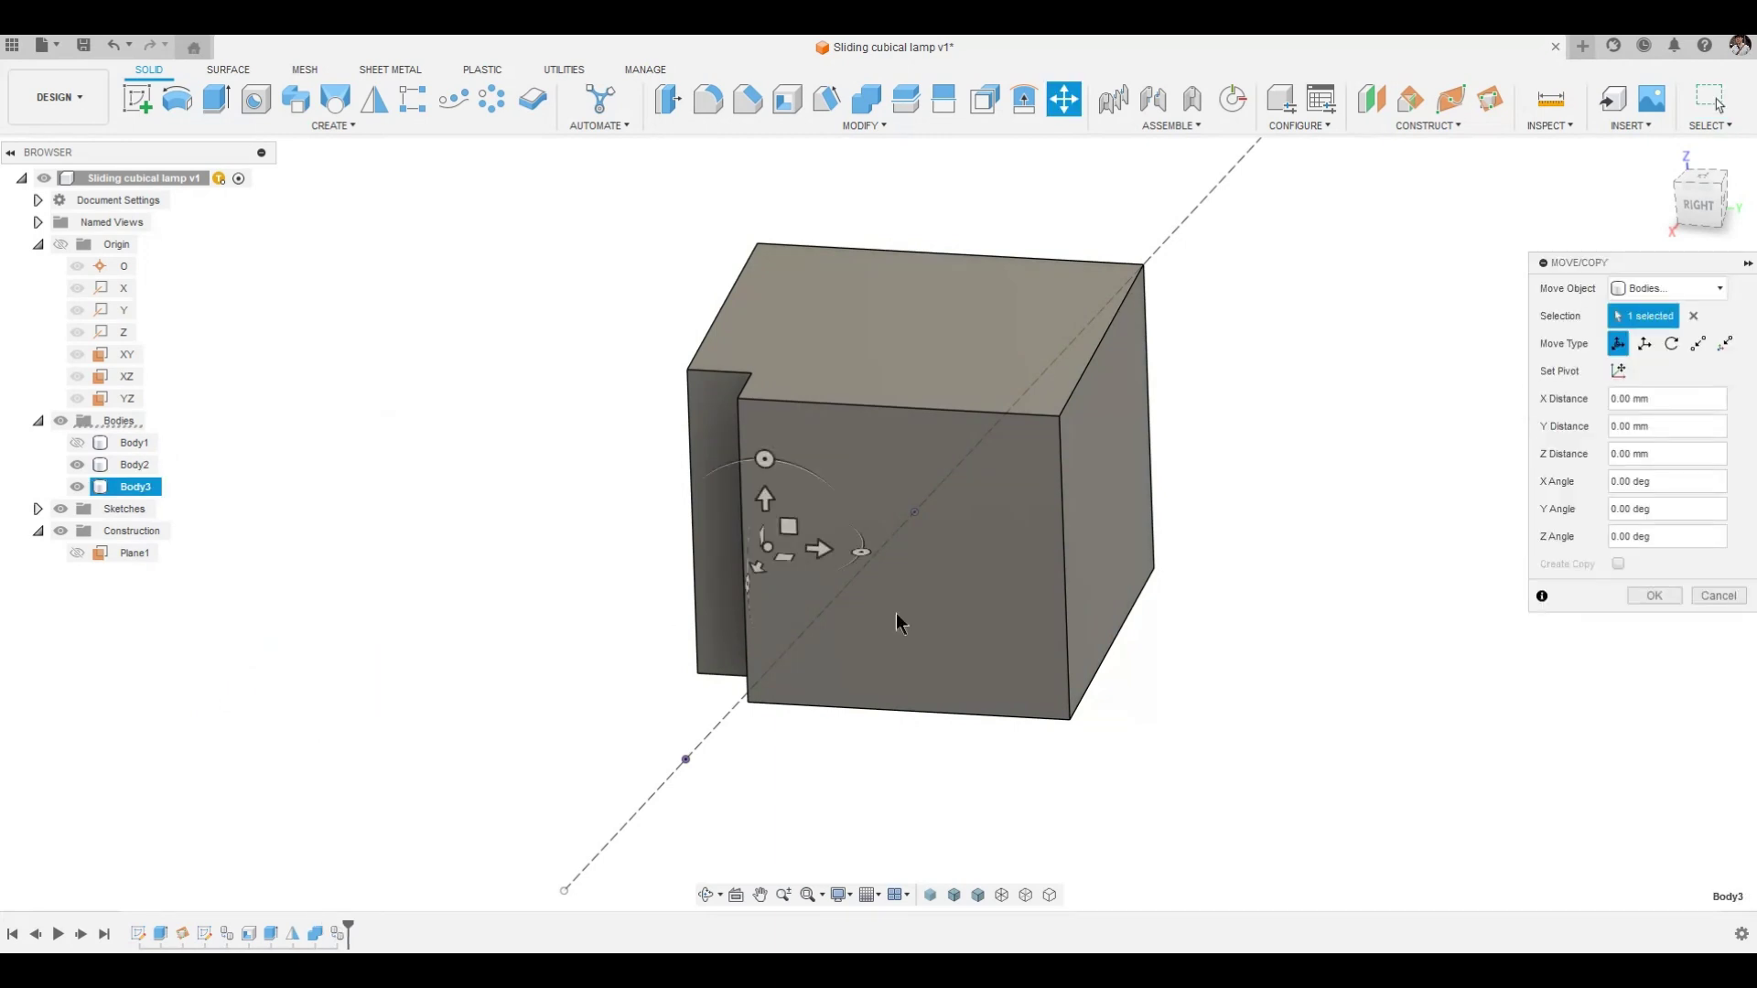
pyautogui.click(1658, 596)
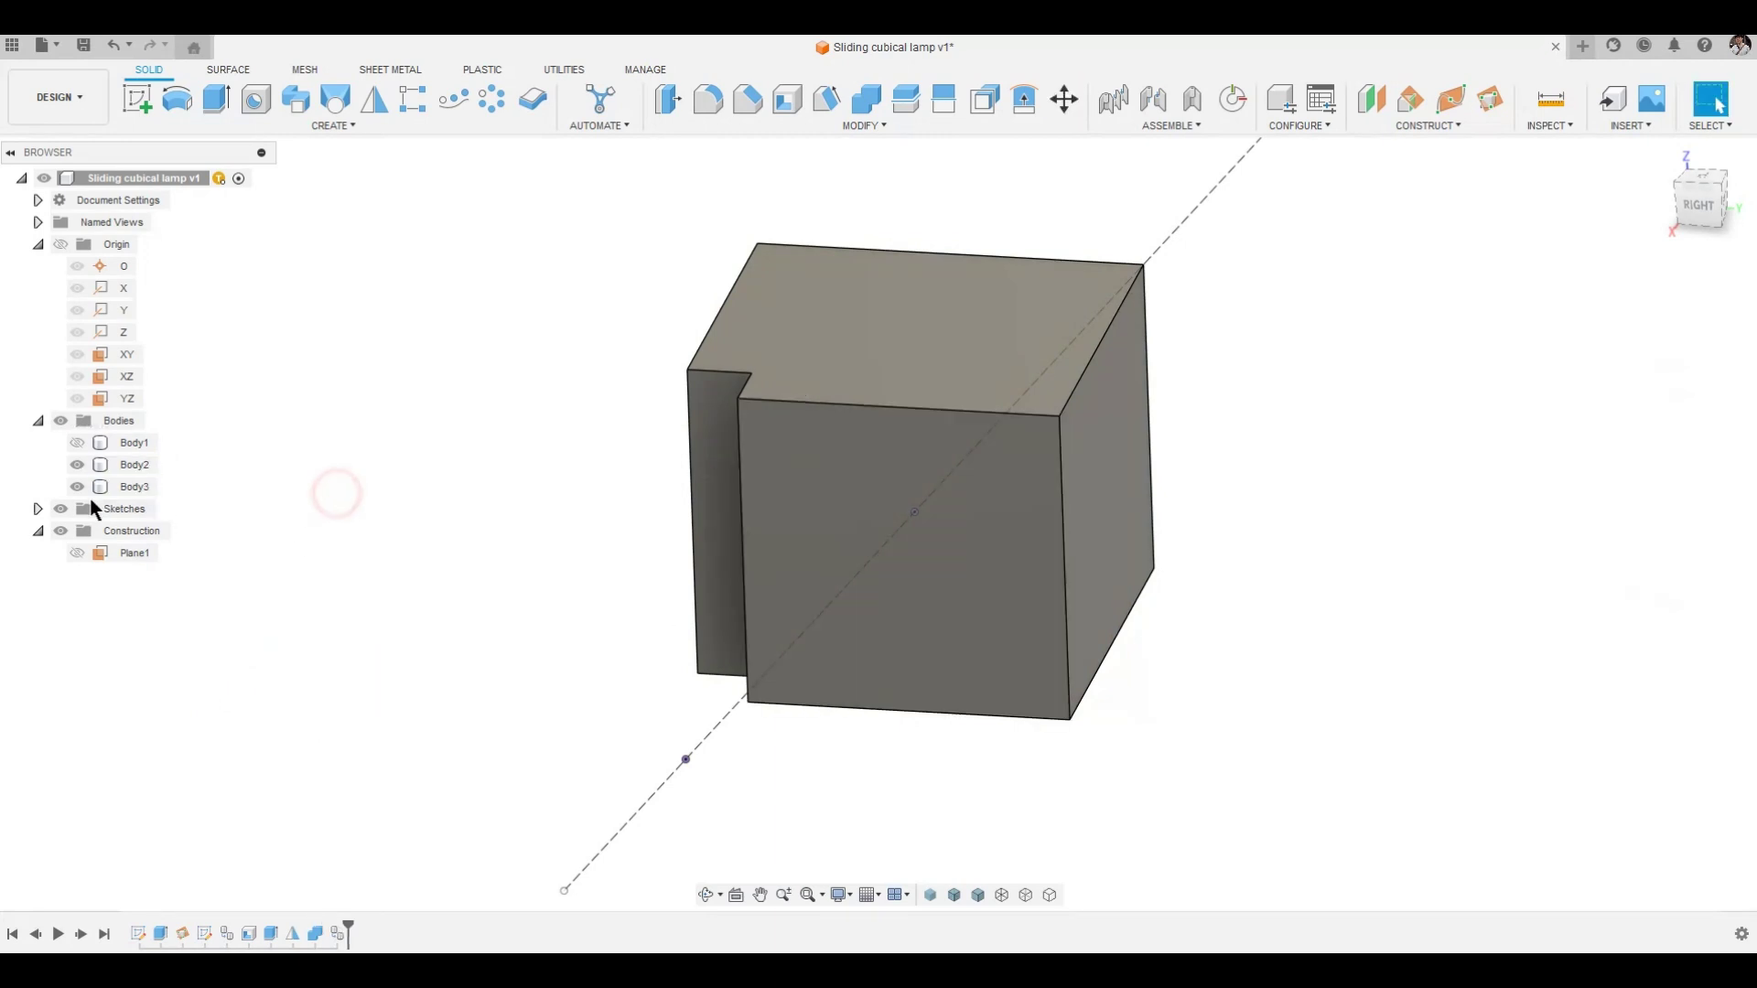
# Shell Body2 with an inside thickness of 20 mm, removing the top and the four outer side faces.
pyautogui.keyDown('shift'); pyautogui.moveTo(1231, 557); pyautogui.dragTo(759, 125, button='middle'); pyautogui.keyUp('shift')
pyautogui.click(787, 98)
pyautogui.click(1028, 415)
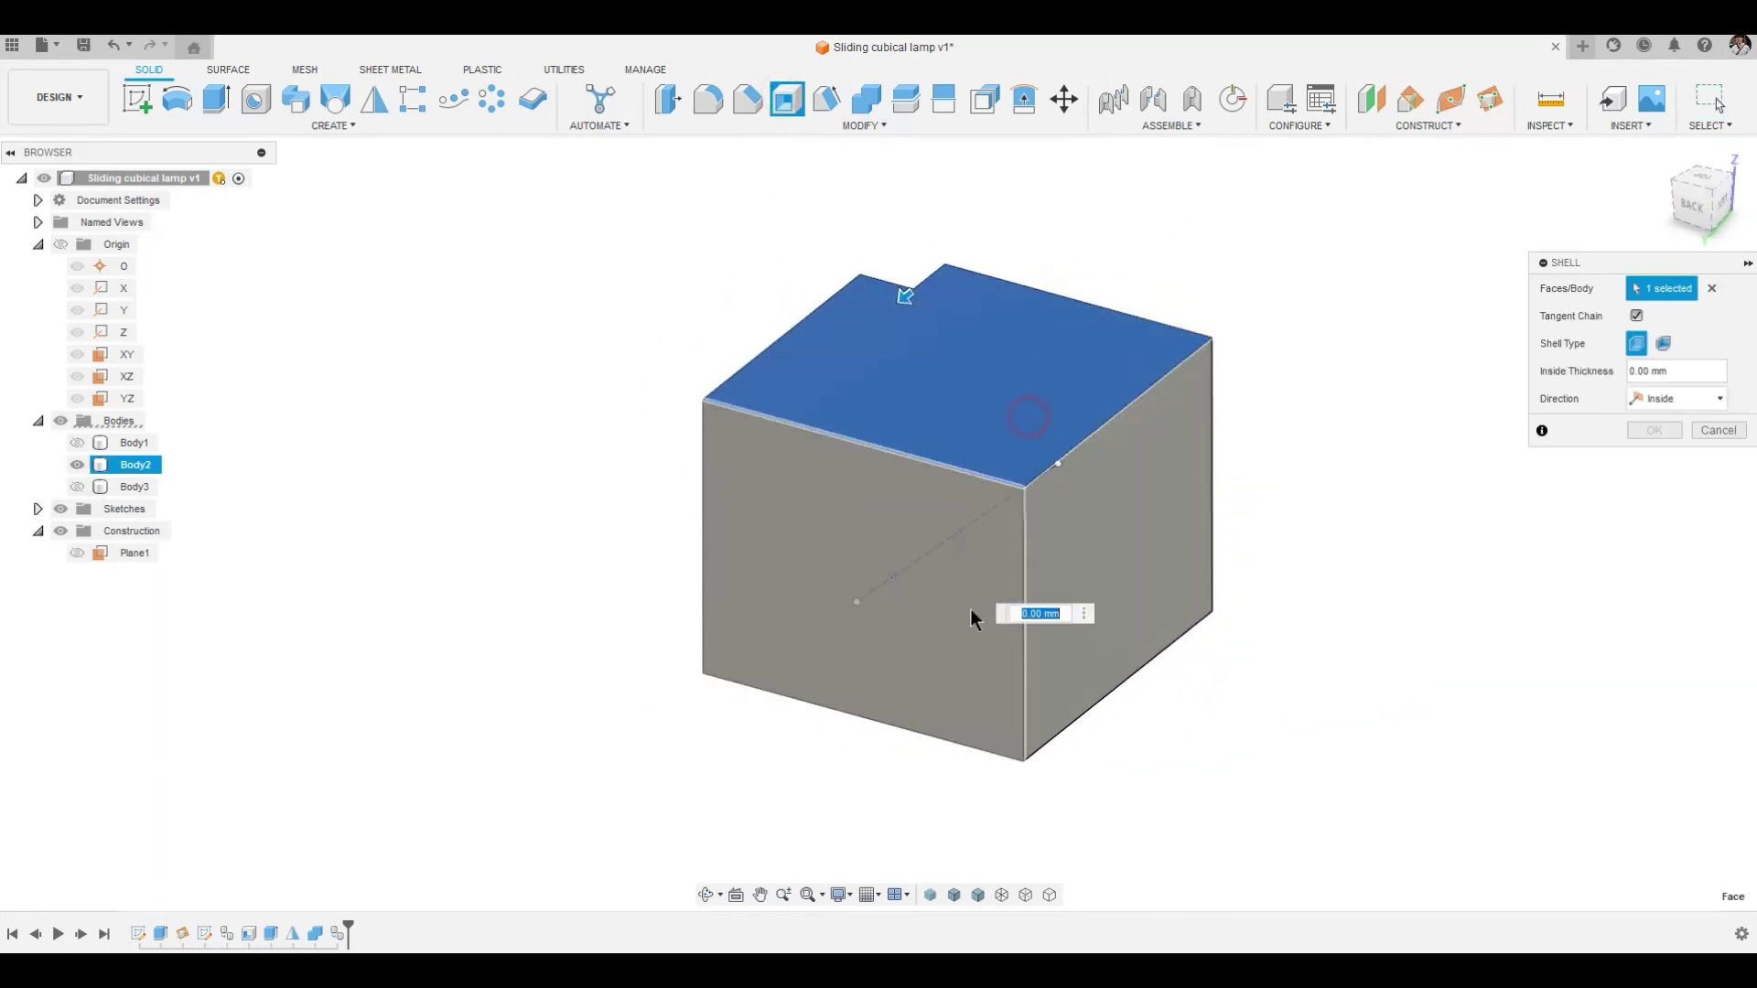
pyautogui.click(969, 608)
pyautogui.click(1114, 494)
pyautogui.keyDown('shift'); pyautogui.moveTo(1260, 492); pyautogui.dragTo(825, 534, button='middle'); pyautogui.keyUp('shift')
pyautogui.click(865, 613)
pyautogui.click(826, 534)
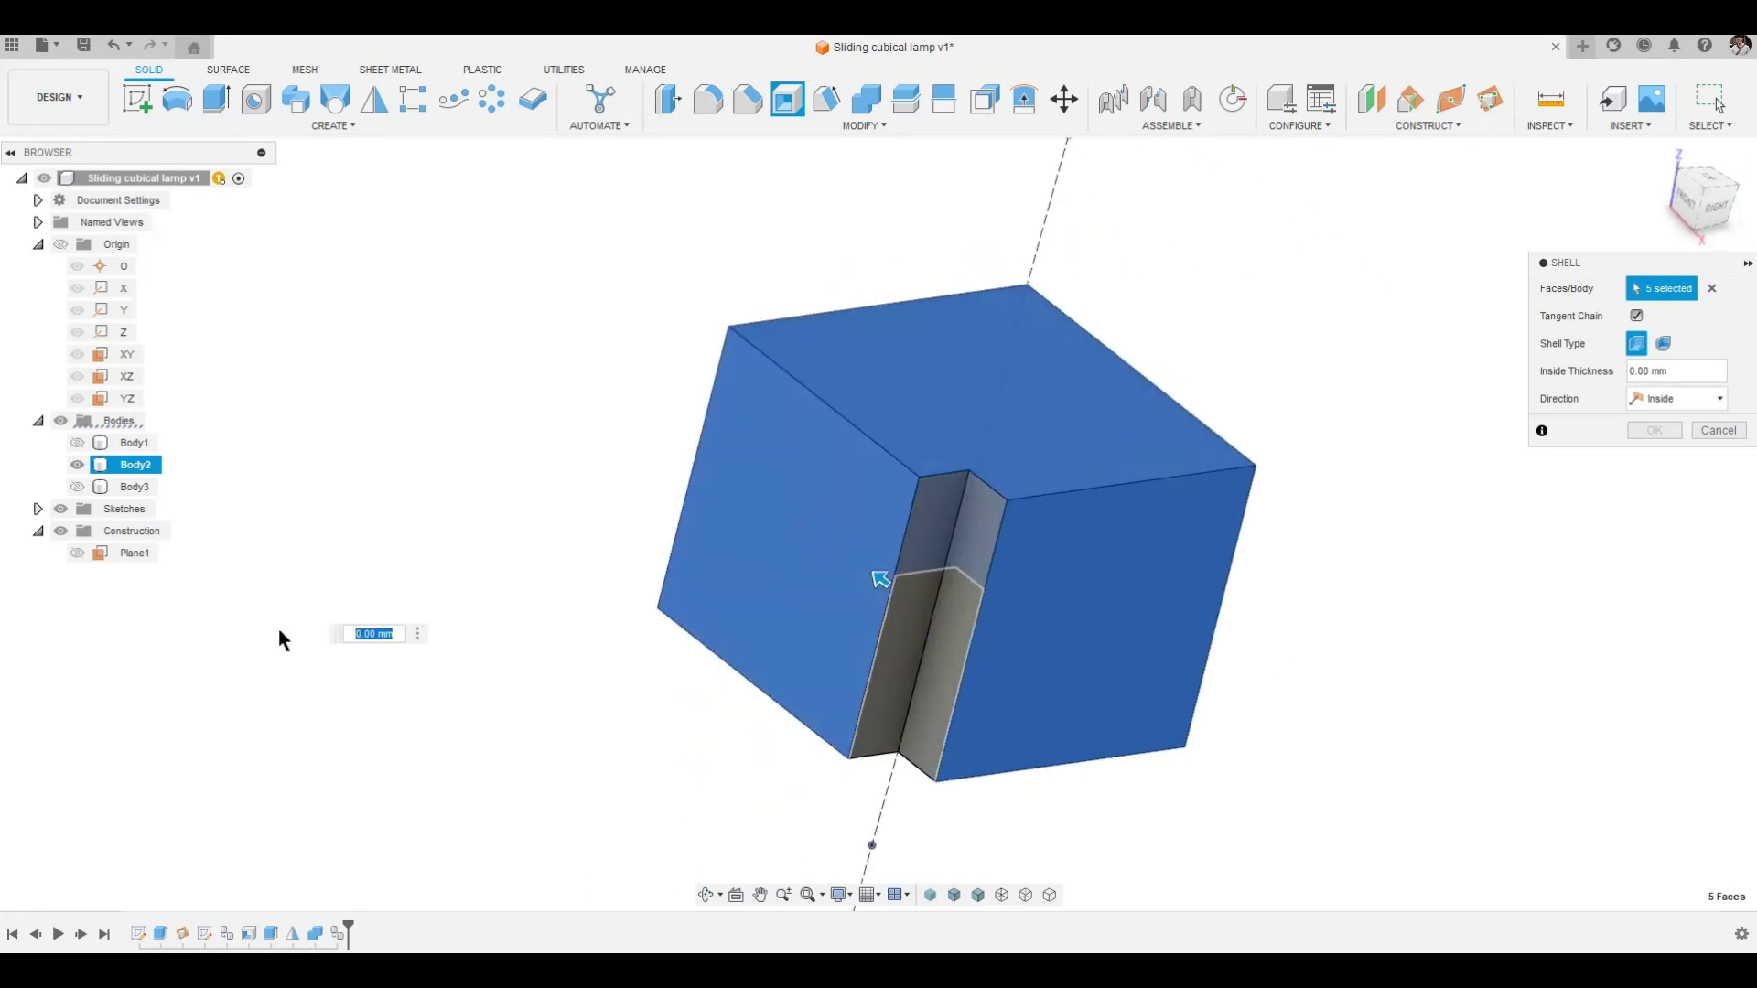
pyautogui.write('20')
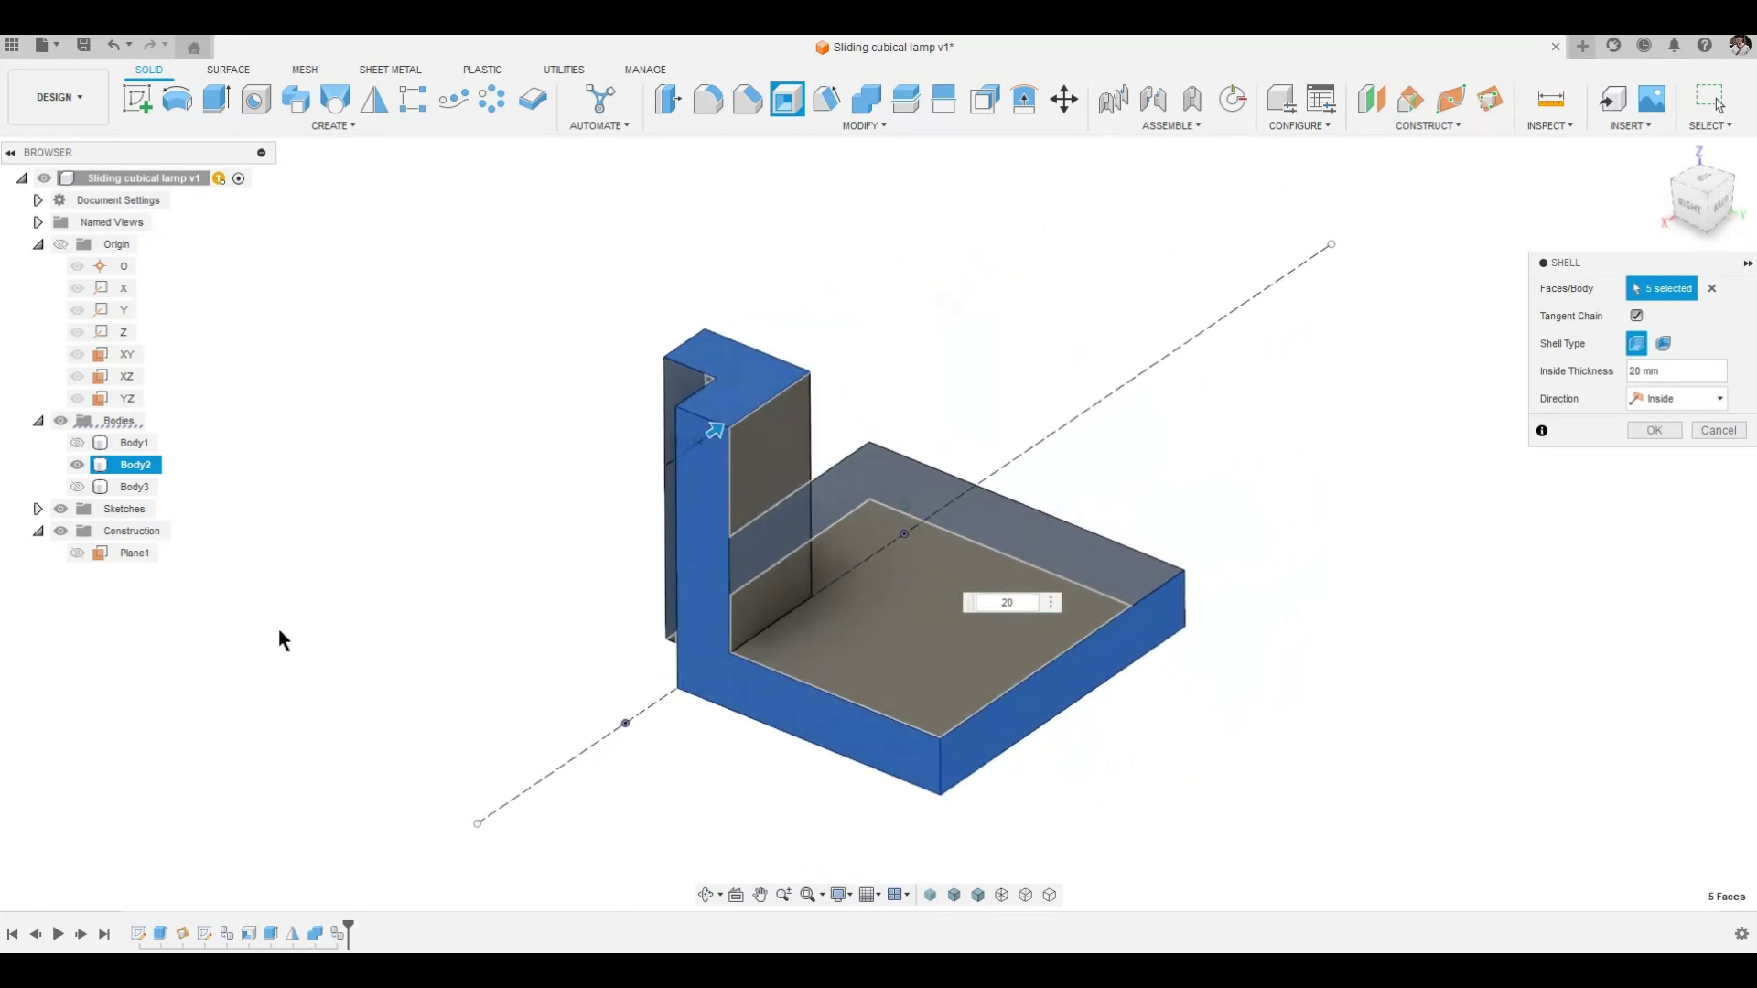
pyautogui.press('Return')
pyautogui.keyDown('shift'); pyautogui.moveTo(278, 627); pyautogui.dragTo(286, 563, button='middle'); pyautogui.keyUp('shift')
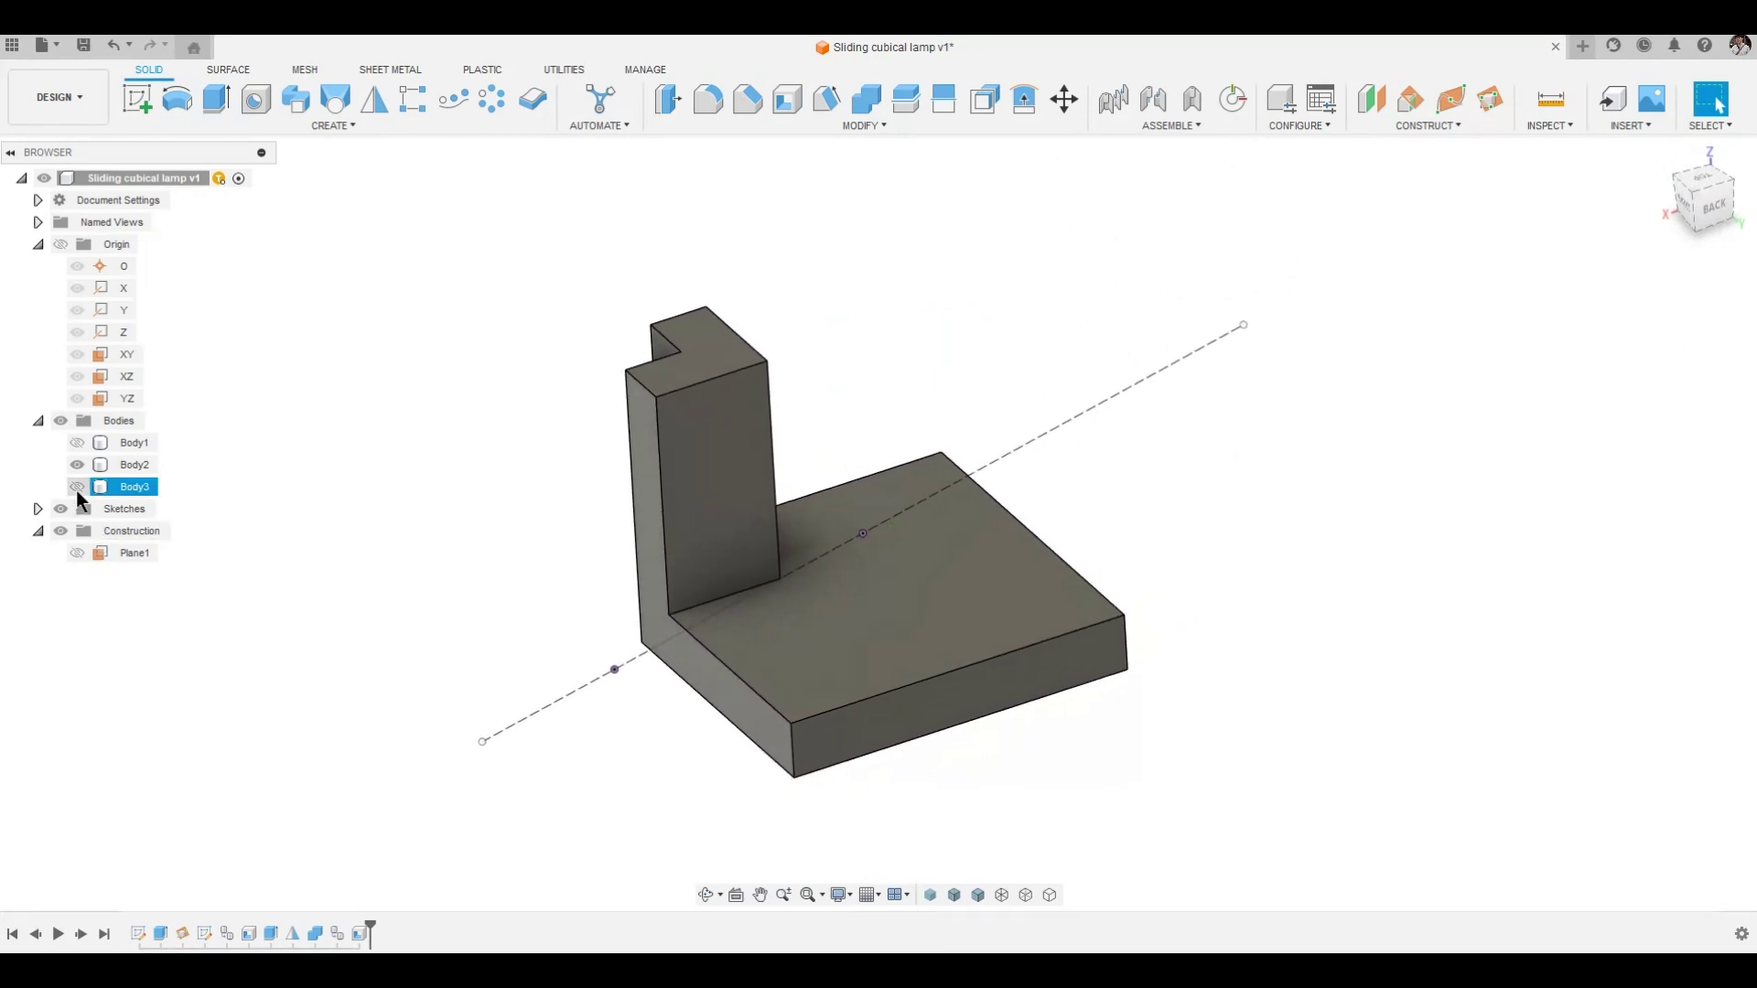
# Show Body3 and cut Body2 out of it with Combine, keeping the tool body.
pyautogui.click(77, 488)
pyautogui.click(867, 100)
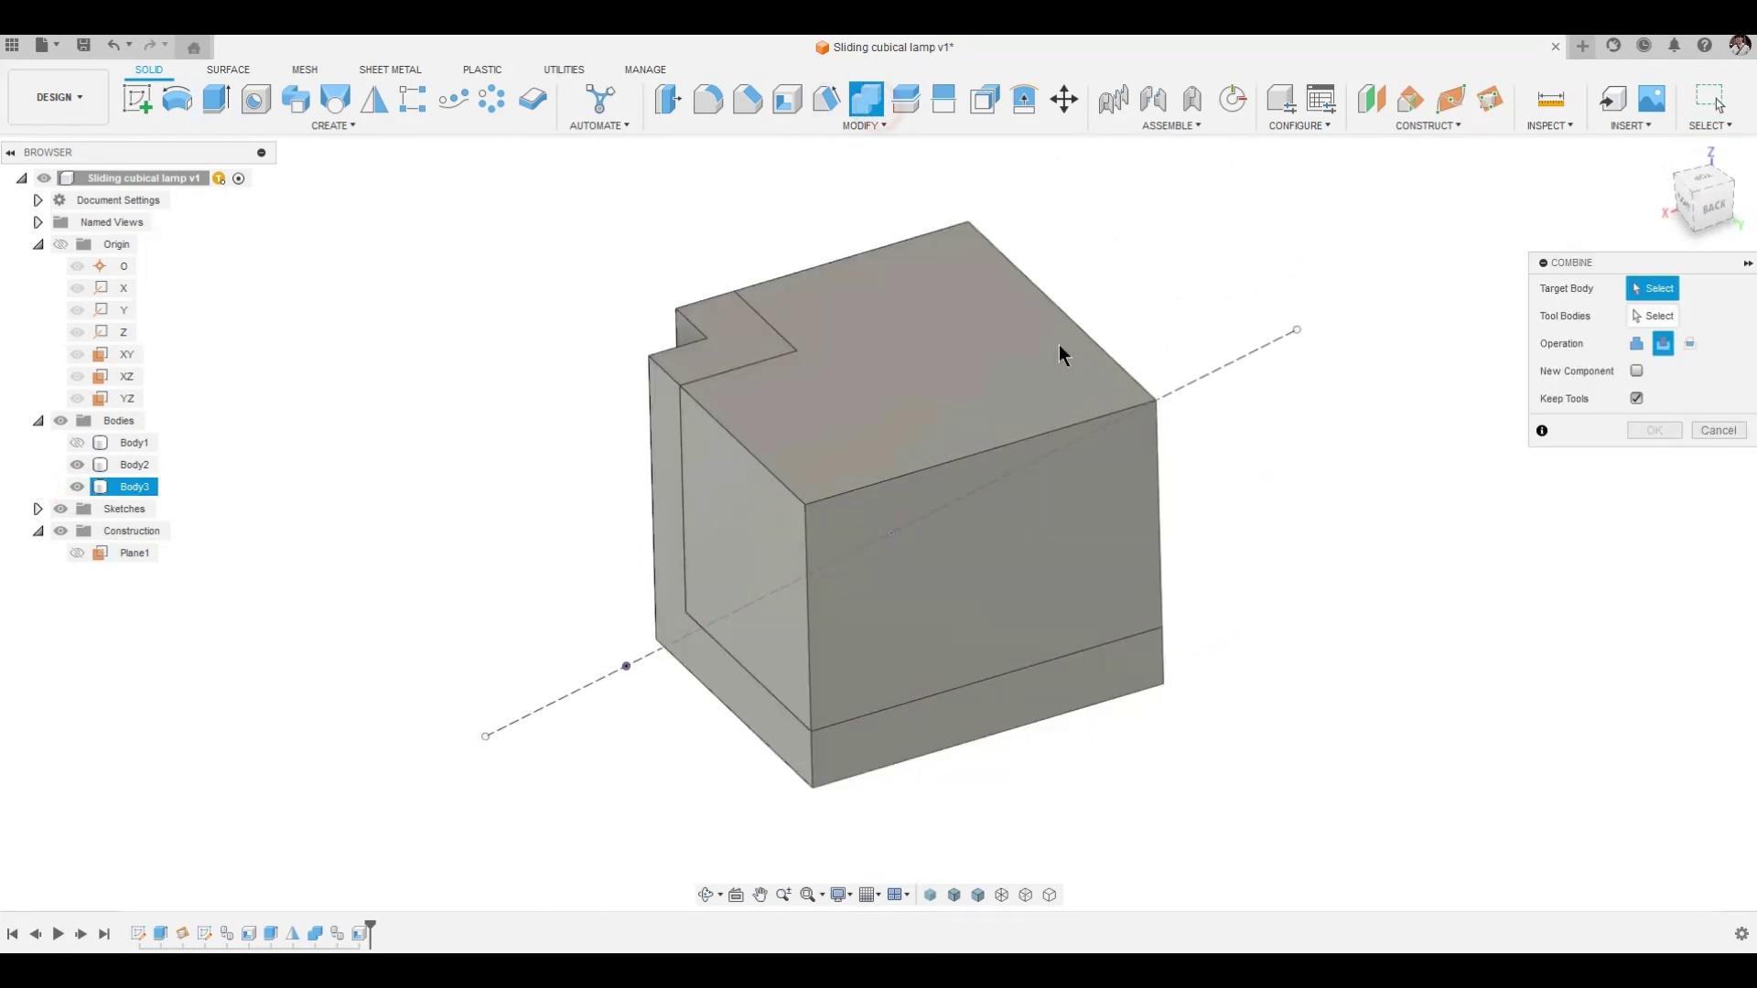
pyautogui.click(1058, 346)
pyautogui.click(641, 358)
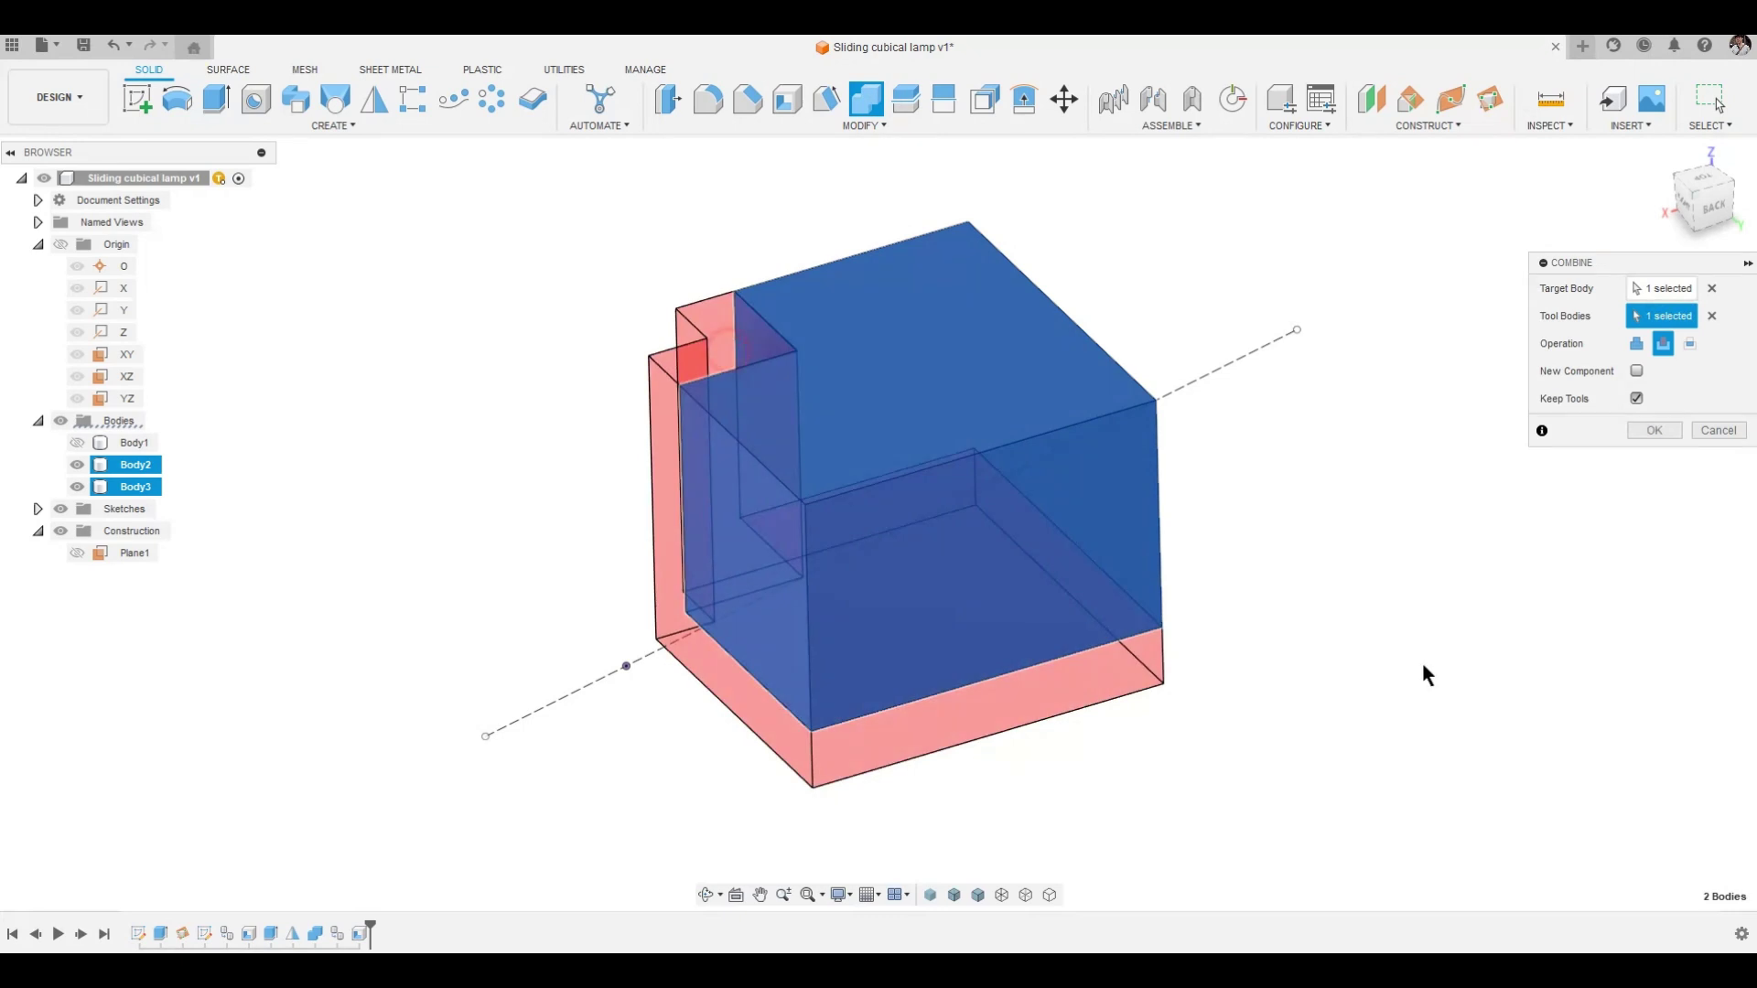
pyautogui.click(1654, 430)
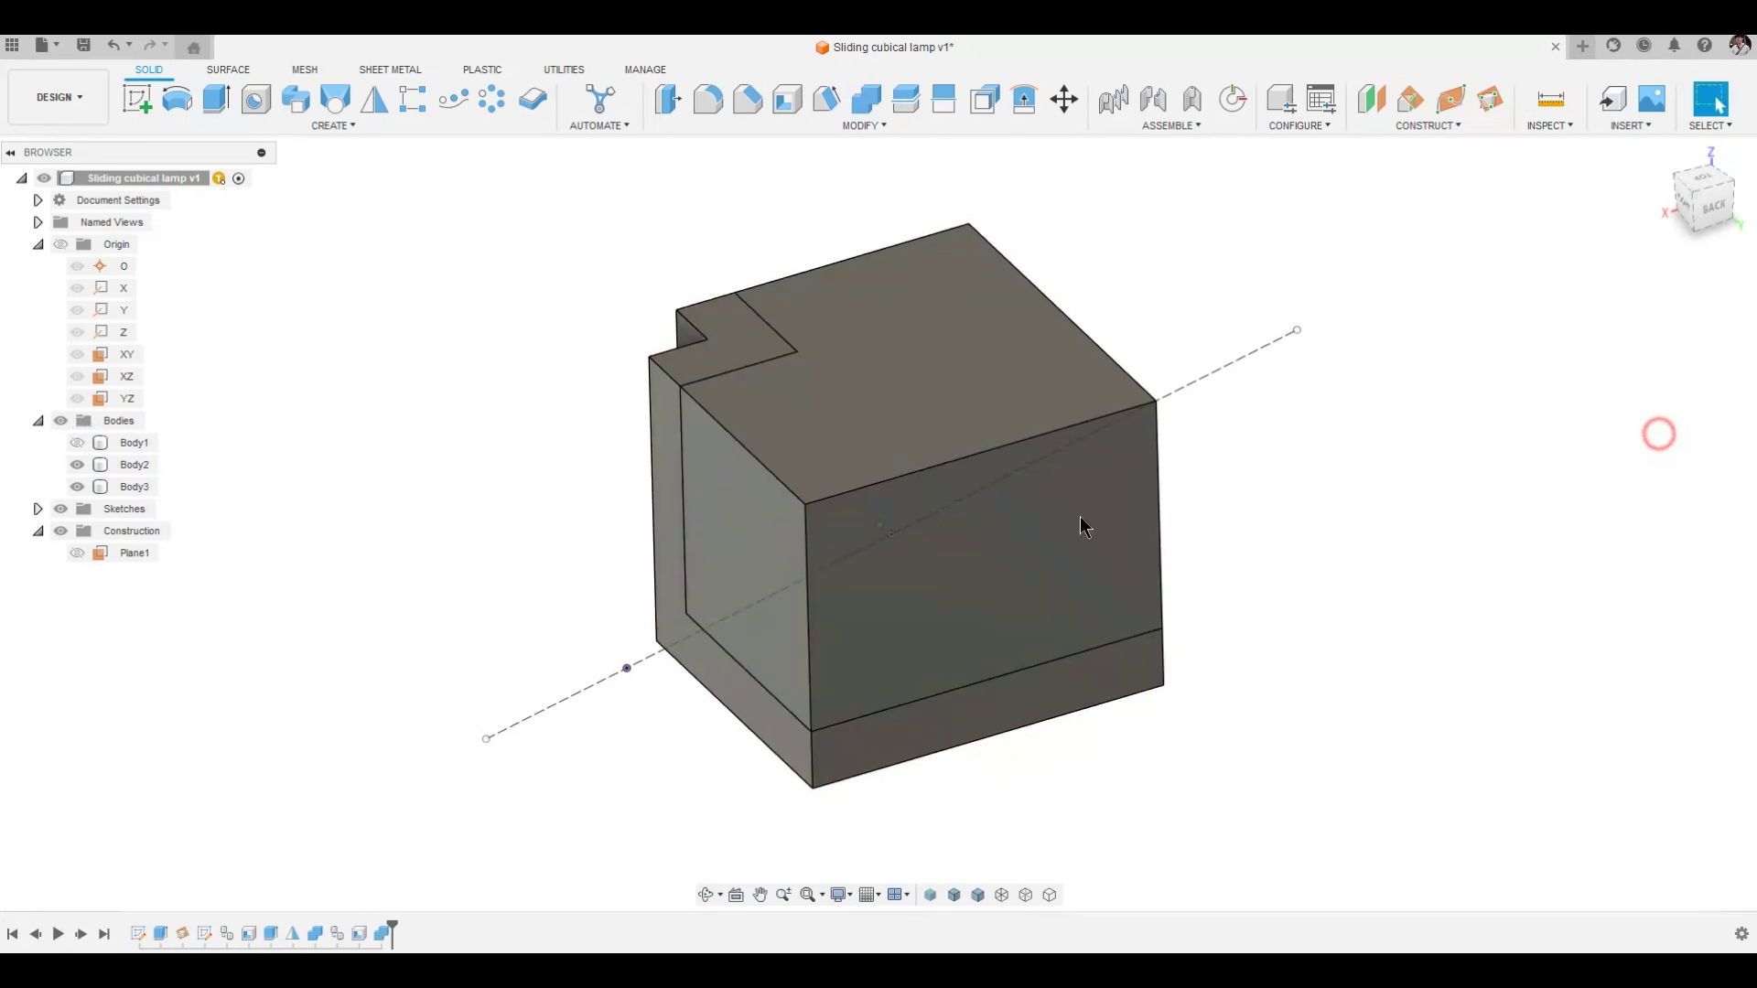
# Hide Body2, and copy and paste Body3 in place with the pasted duplicate hidden.
pyautogui.click(76, 465)
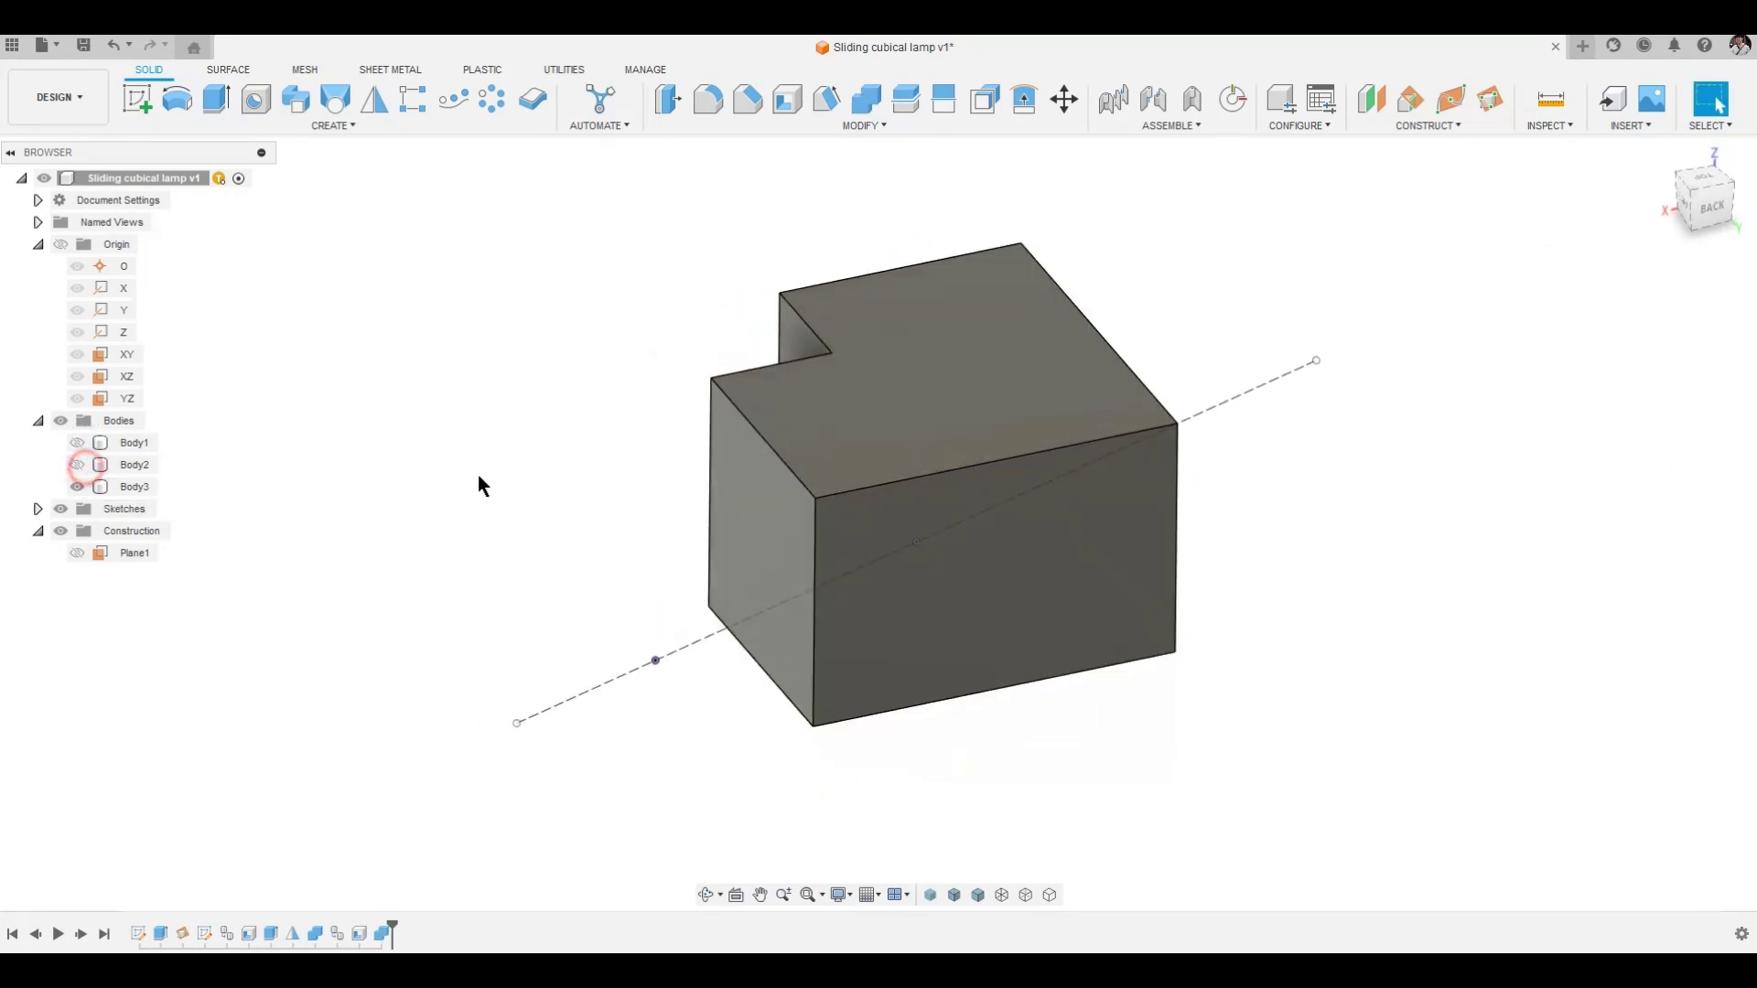
pyautogui.rightClick(146, 487)
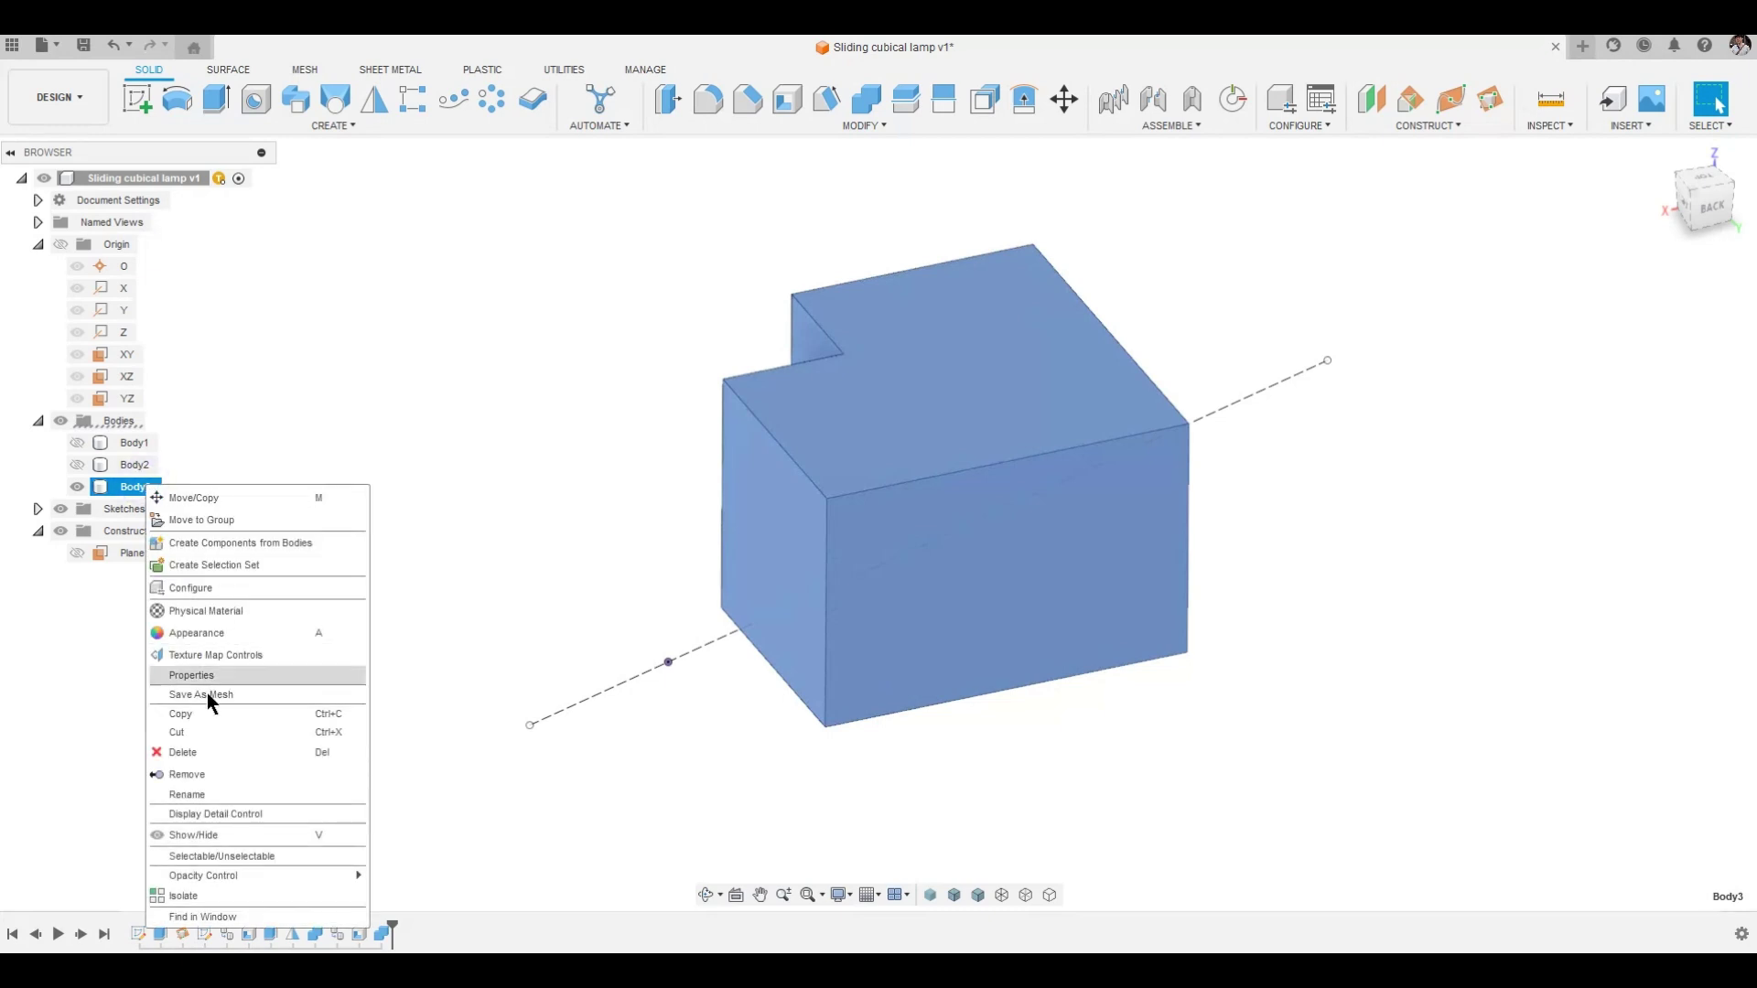
pyautogui.click(188, 713)
pyautogui.rightClick(398, 344)
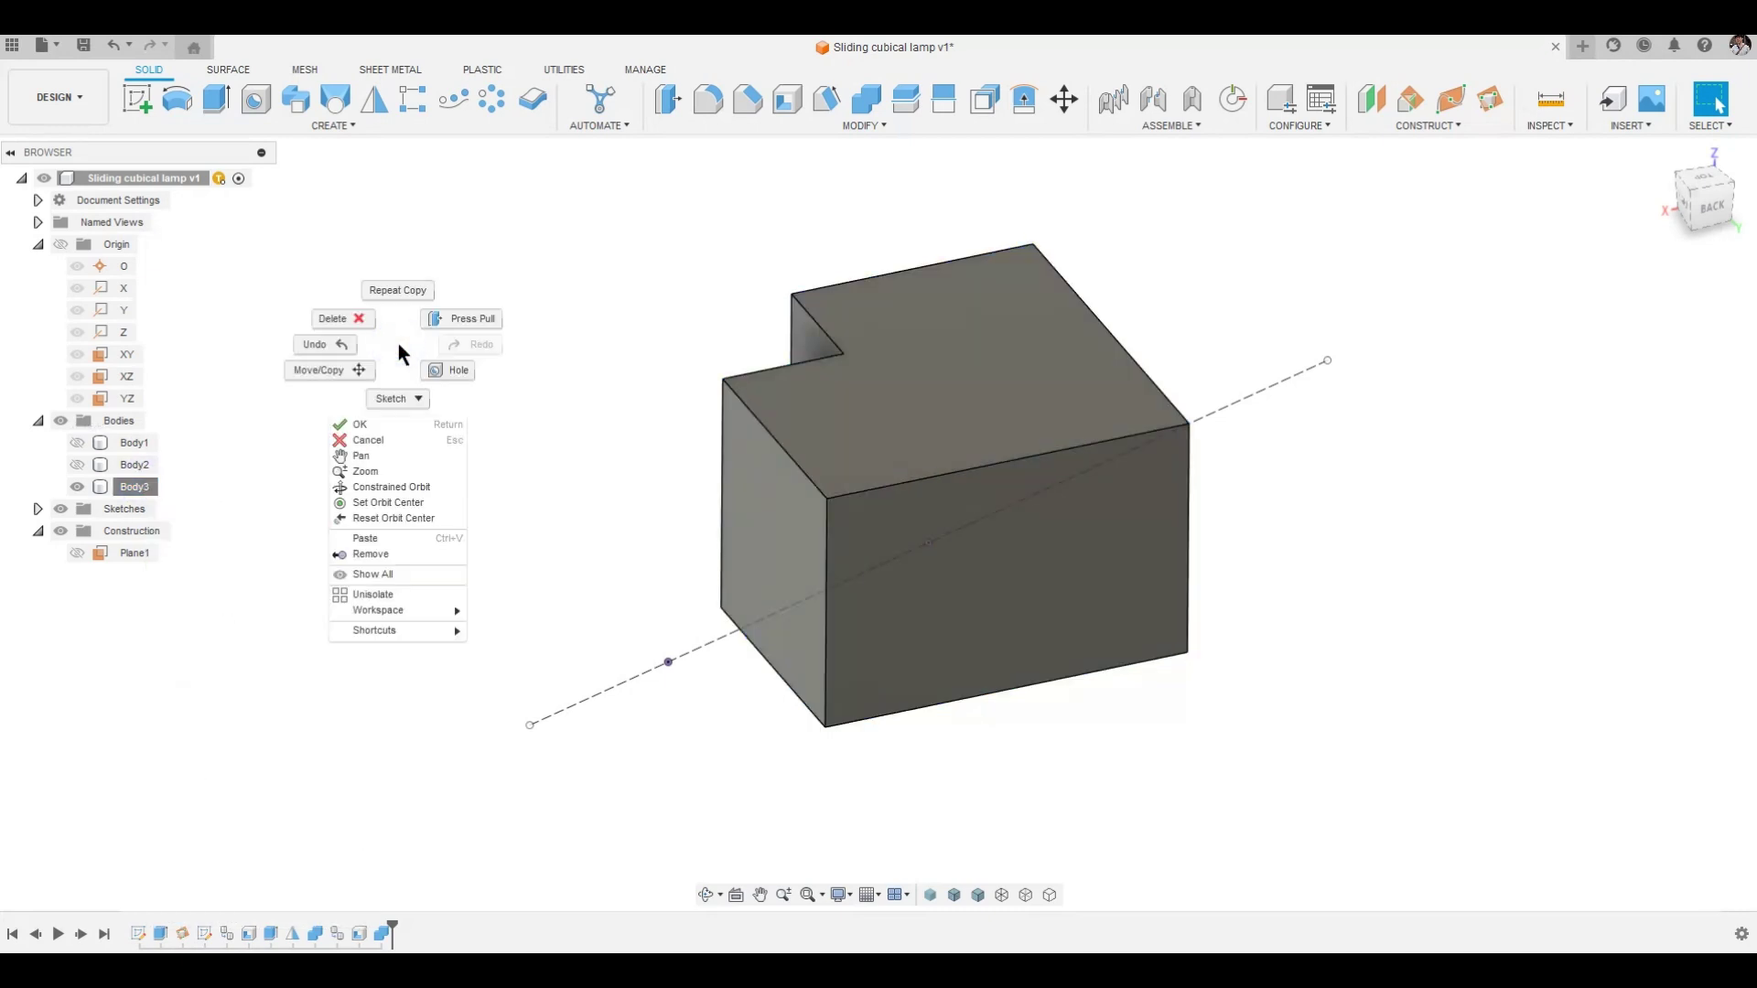
pyautogui.click(410, 542)
pyautogui.click(1653, 595)
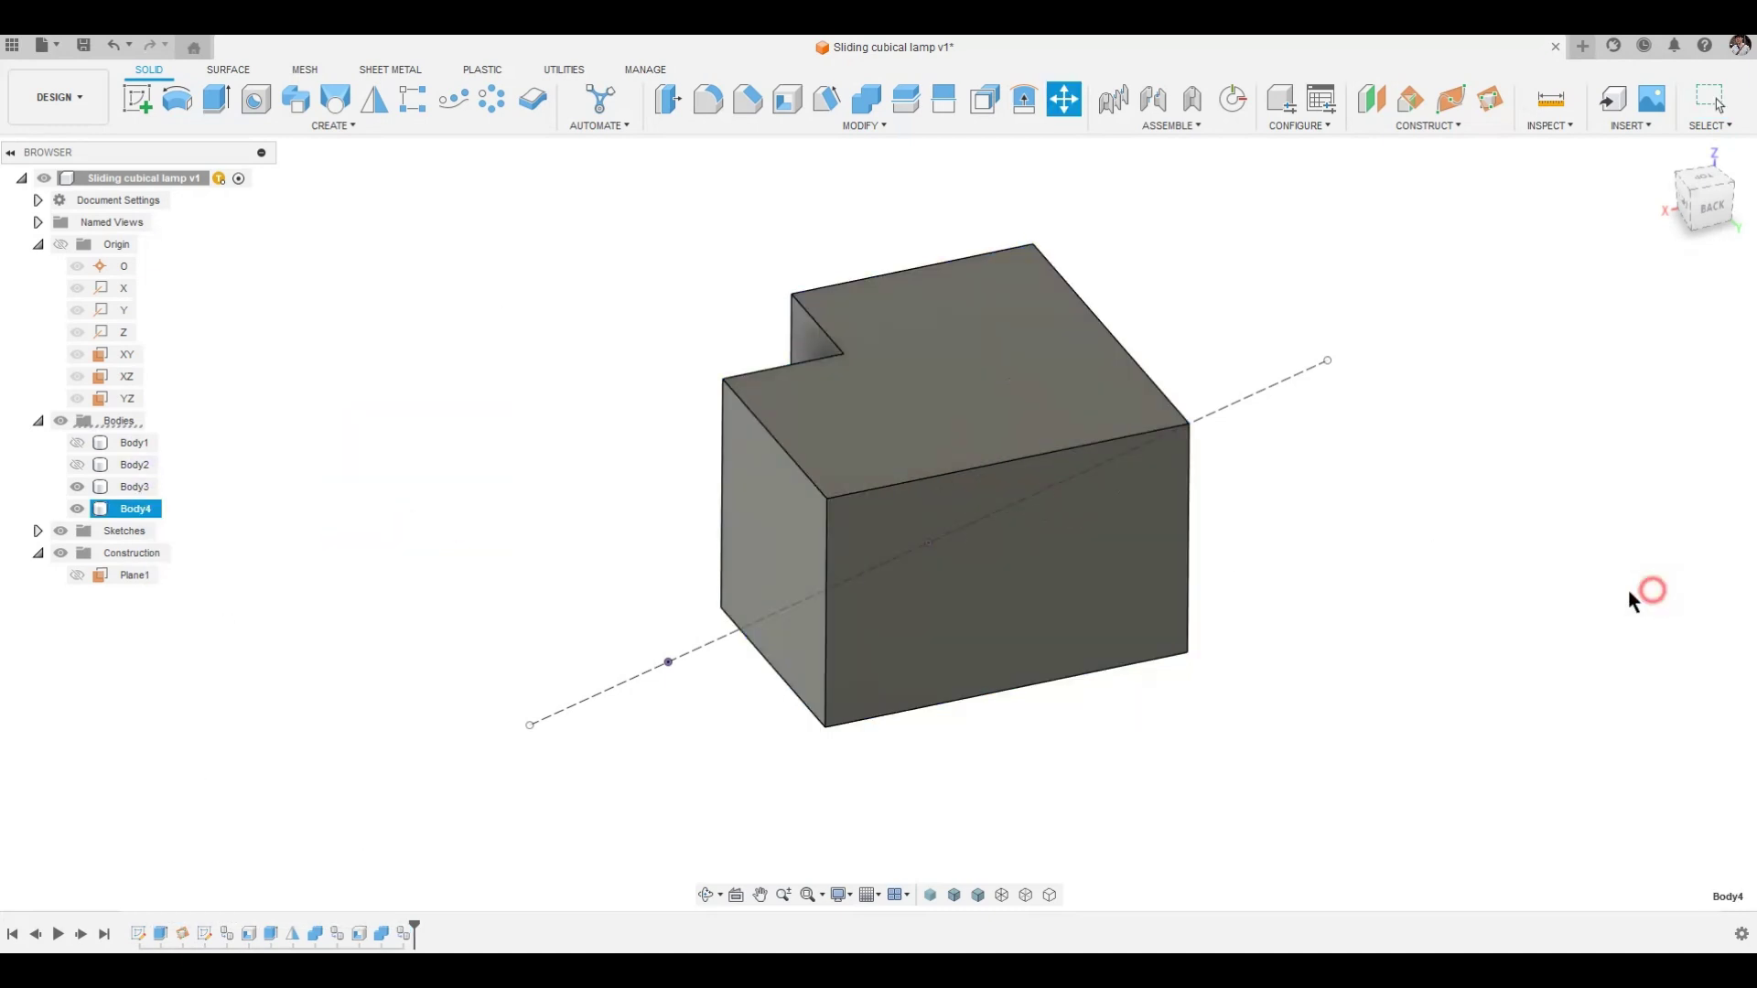
pyautogui.click(77, 508)
pyautogui.click(482, 441)
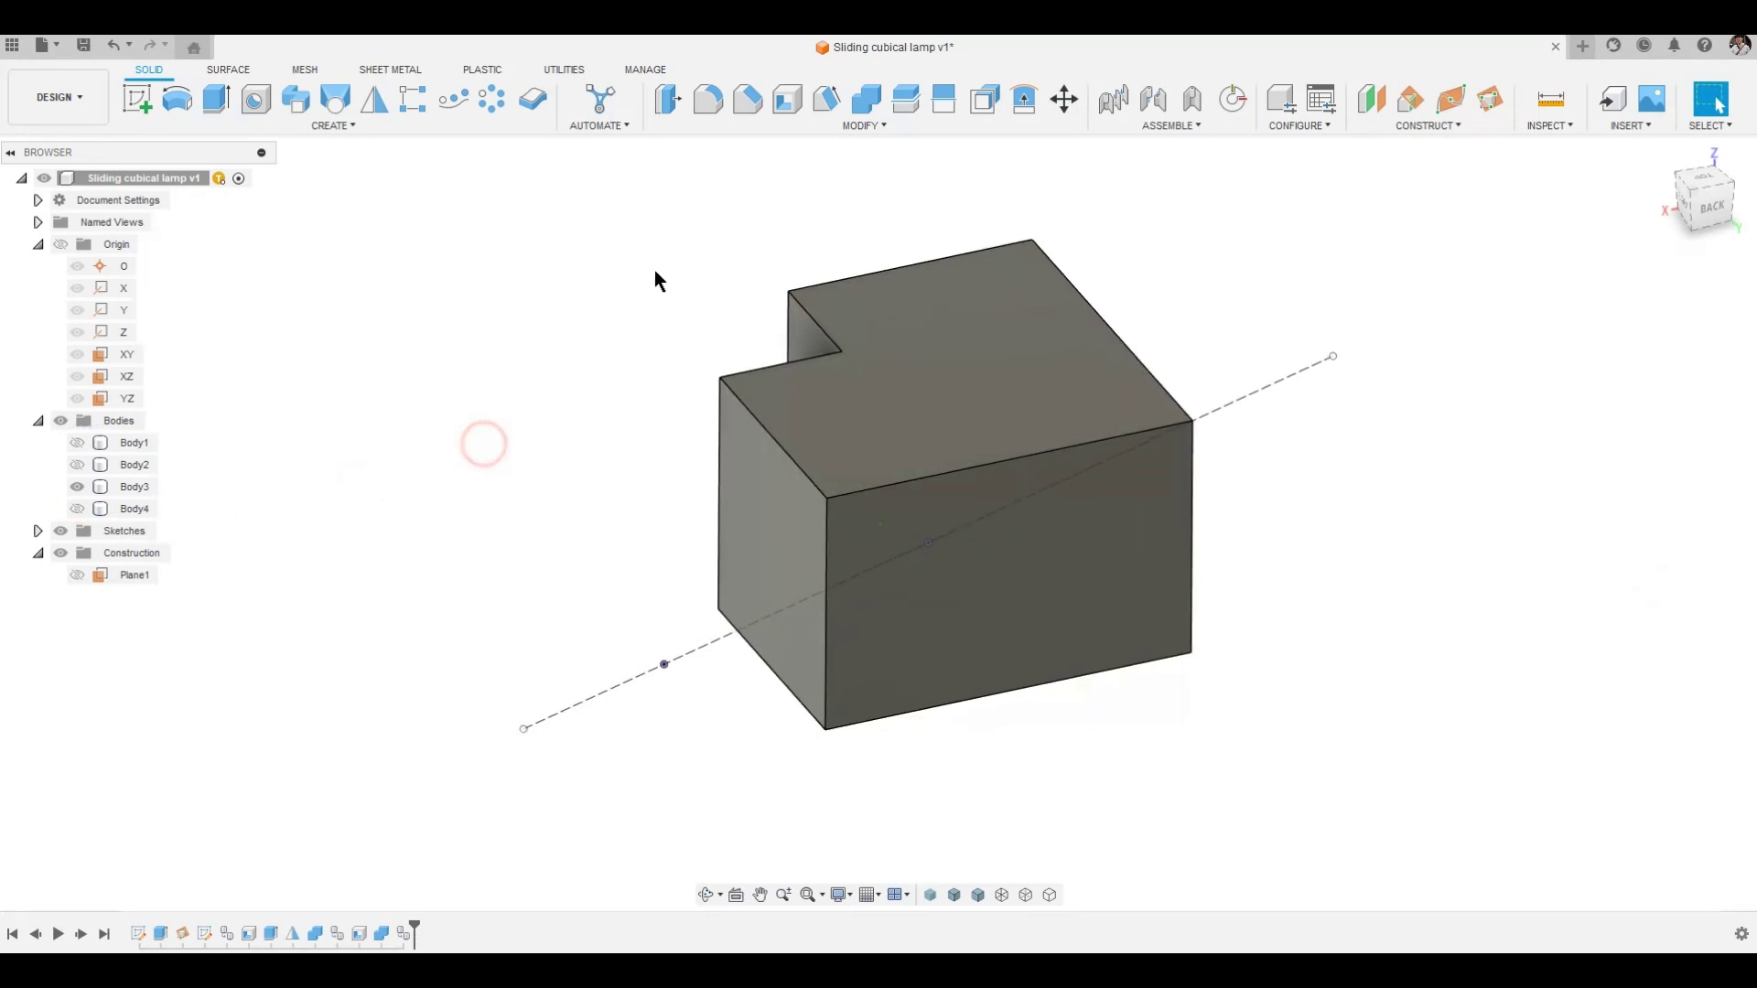
# Shell Body3 with an inside thickness of 20 mm, removing the top and the four outer side faces.
pyautogui.click(787, 104)
pyautogui.click(1102, 364)
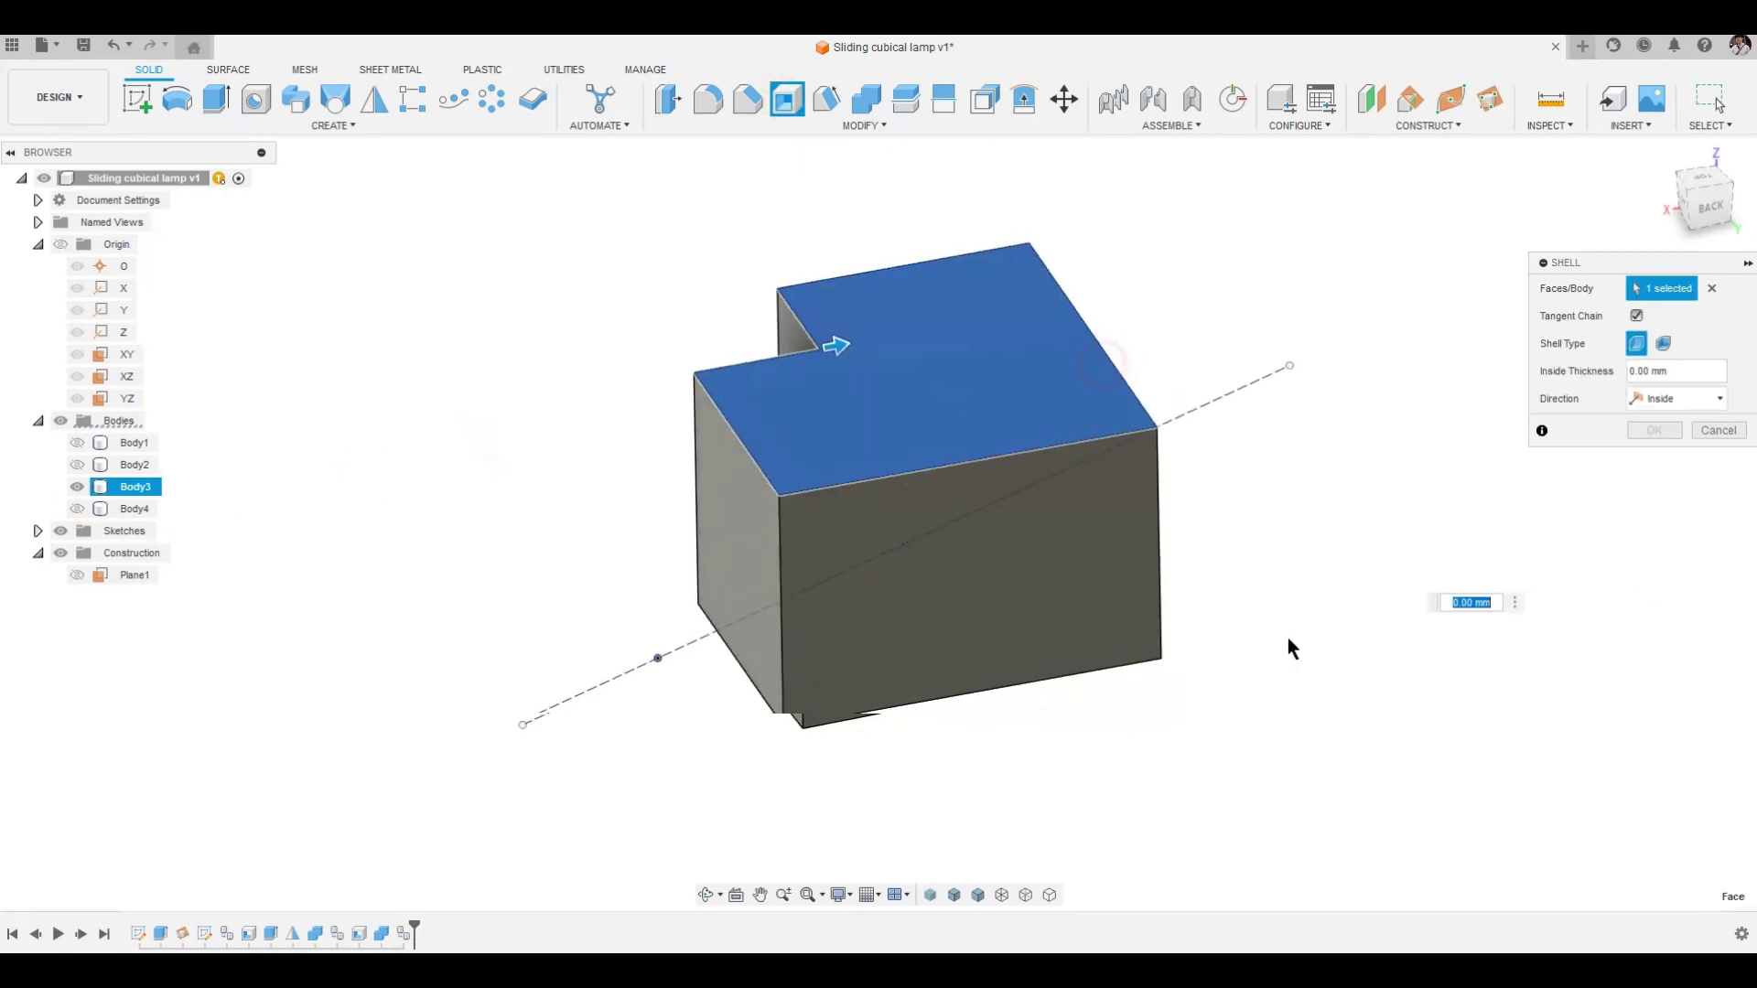
pyautogui.keyDown('shift'); pyautogui.moveTo(1287, 639); pyautogui.dragTo(930, 640, button='middle'); pyautogui.keyUp('shift')
pyautogui.click(929, 640)
pyautogui.click(1087, 531)
pyautogui.keyDown('shift'); pyautogui.moveTo(1372, 534); pyautogui.dragTo(976, 591, button='middle'); pyautogui.keyUp('shift')
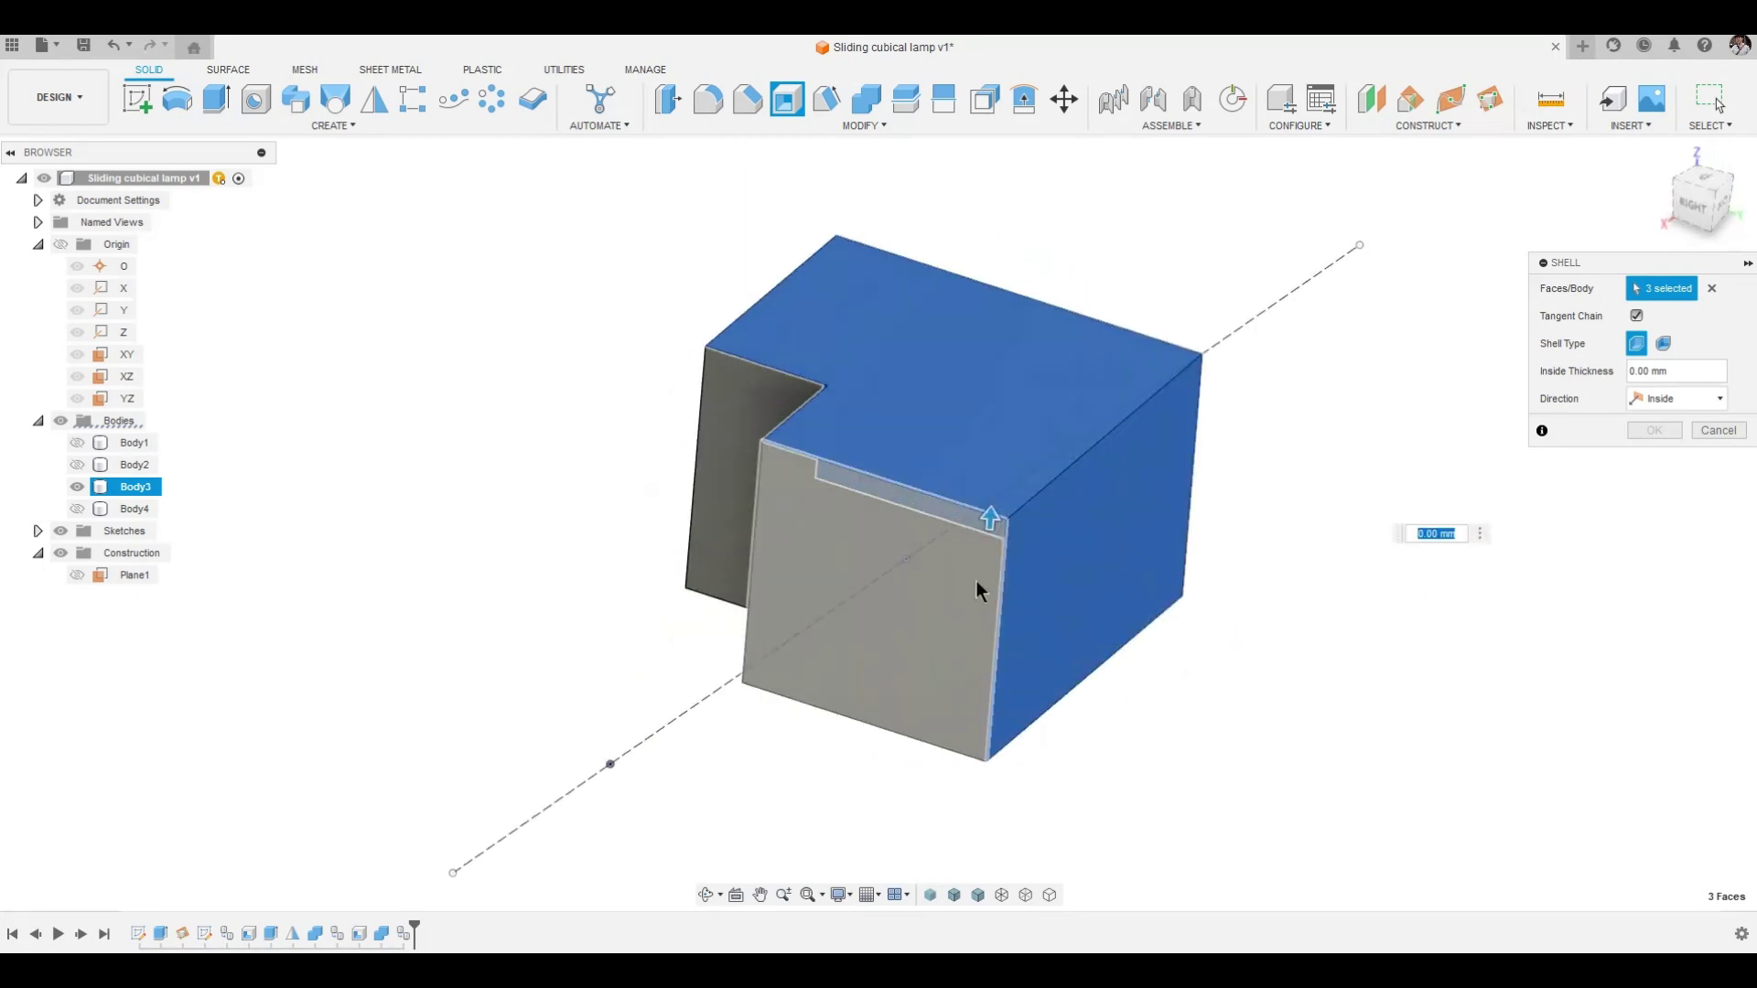
pyautogui.click(934, 624)
pyautogui.keyDown('shift'); pyautogui.moveTo(540, 608); pyautogui.dragTo(812, 587, button='middle'); pyautogui.keyUp('shift')
pyautogui.click(743, 547)
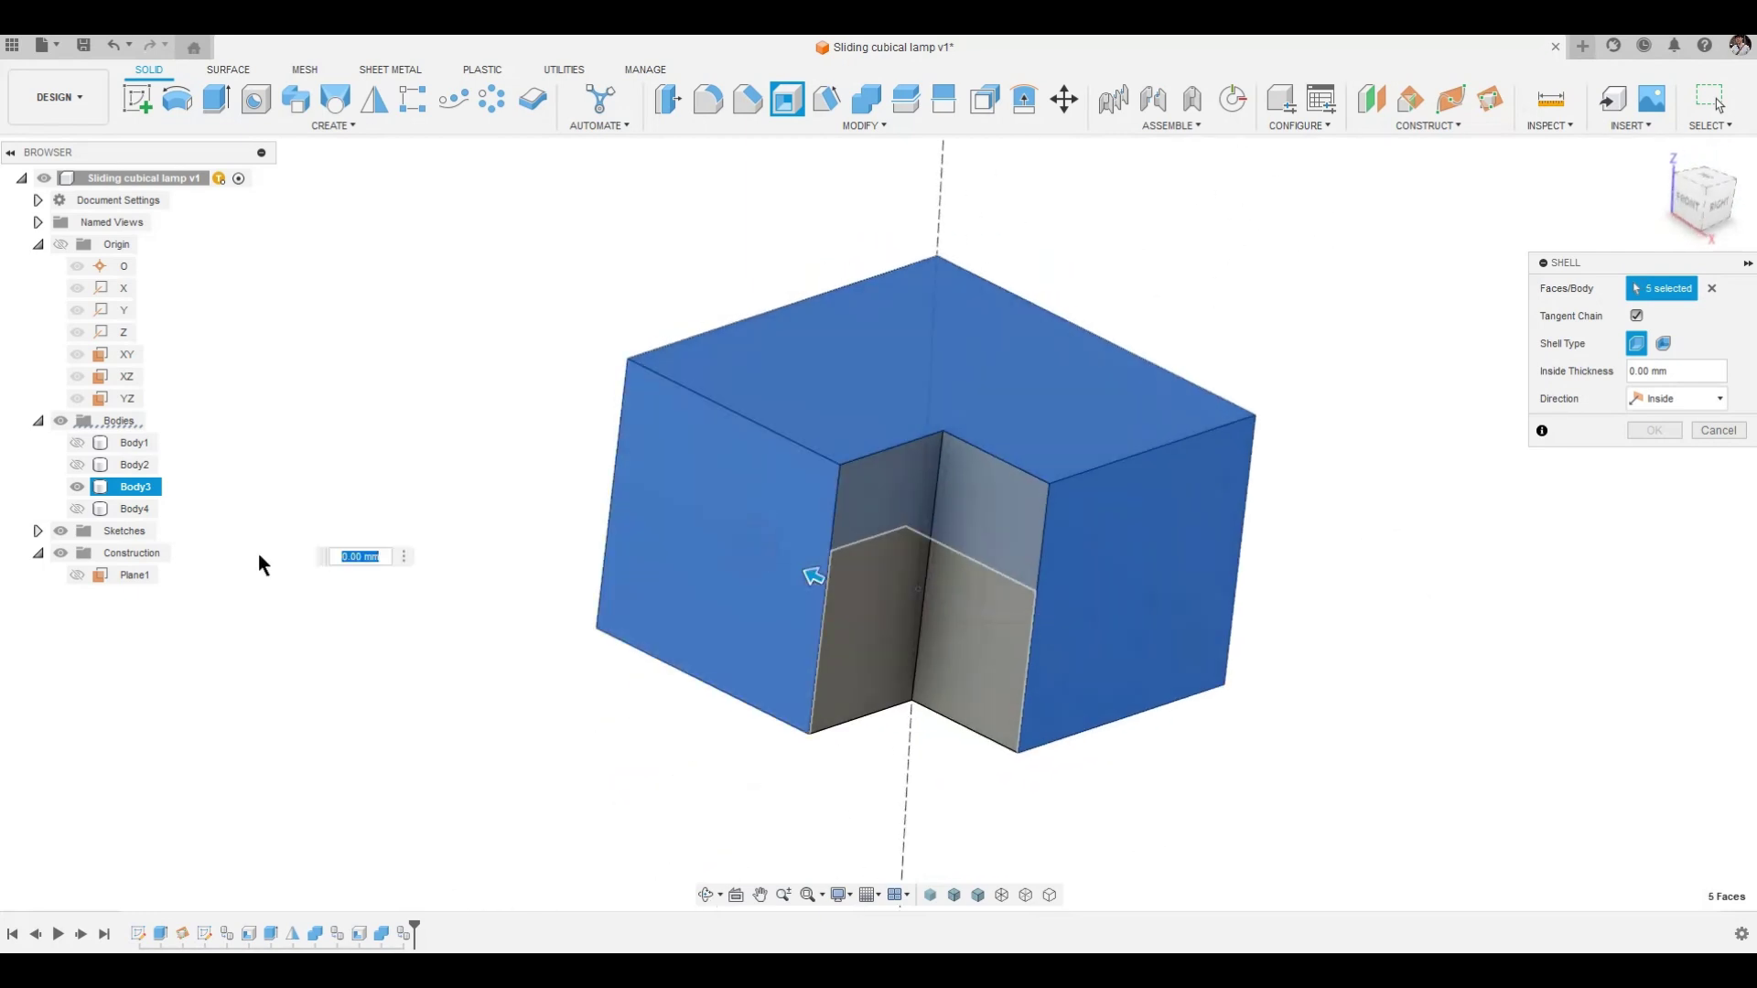
pyautogui.write('20')
pyautogui.press('Return')
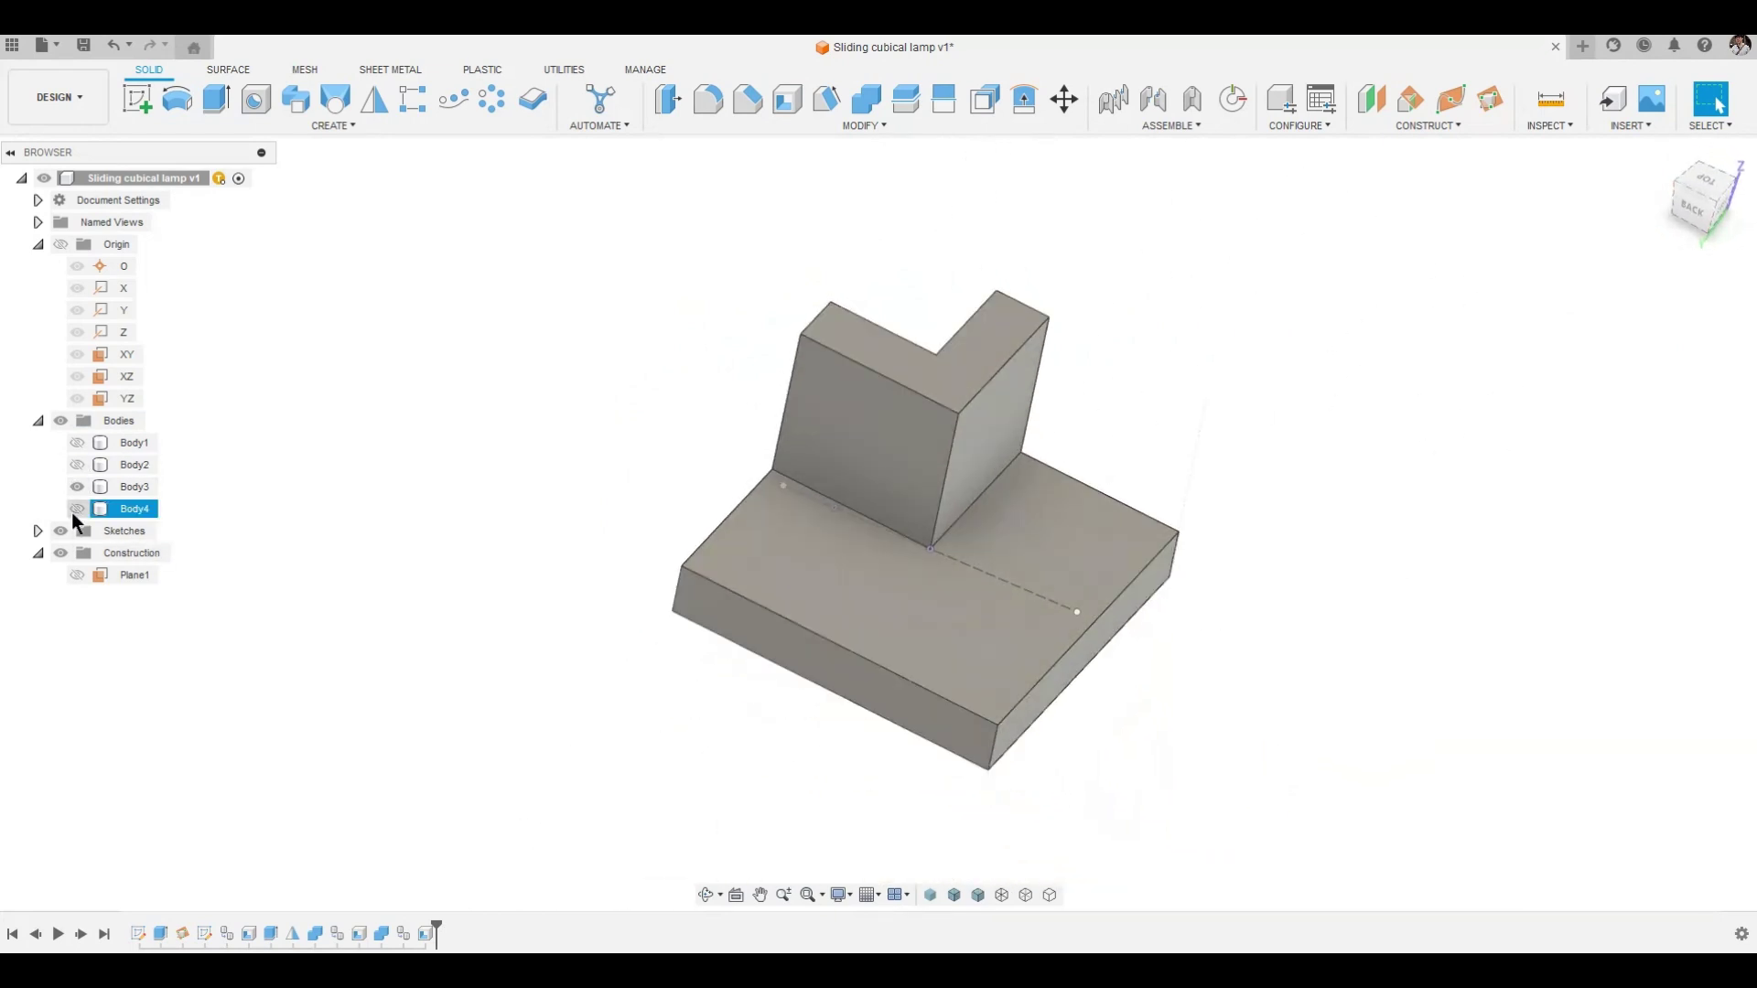
# Show Body4 and cut Body3 out of it with Combine, keeping the tool body.
pyautogui.click(75, 510)
pyautogui.click(865, 98)
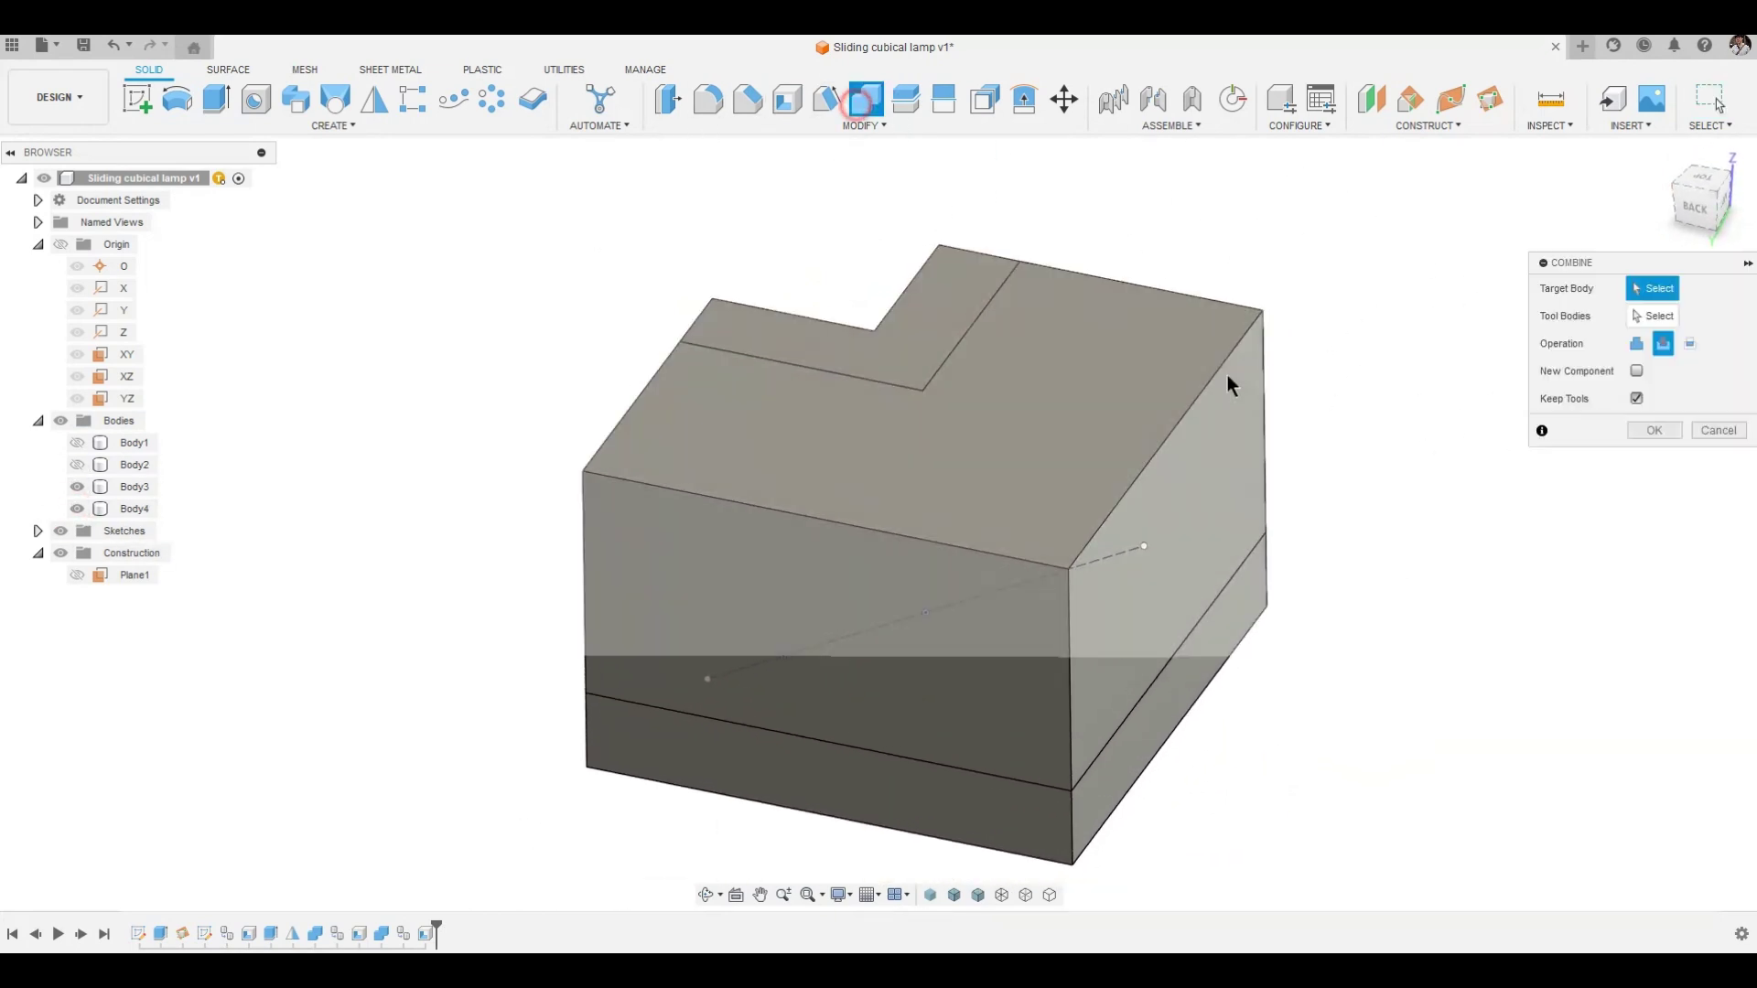
pyautogui.click(1196, 407)
pyautogui.click(973, 345)
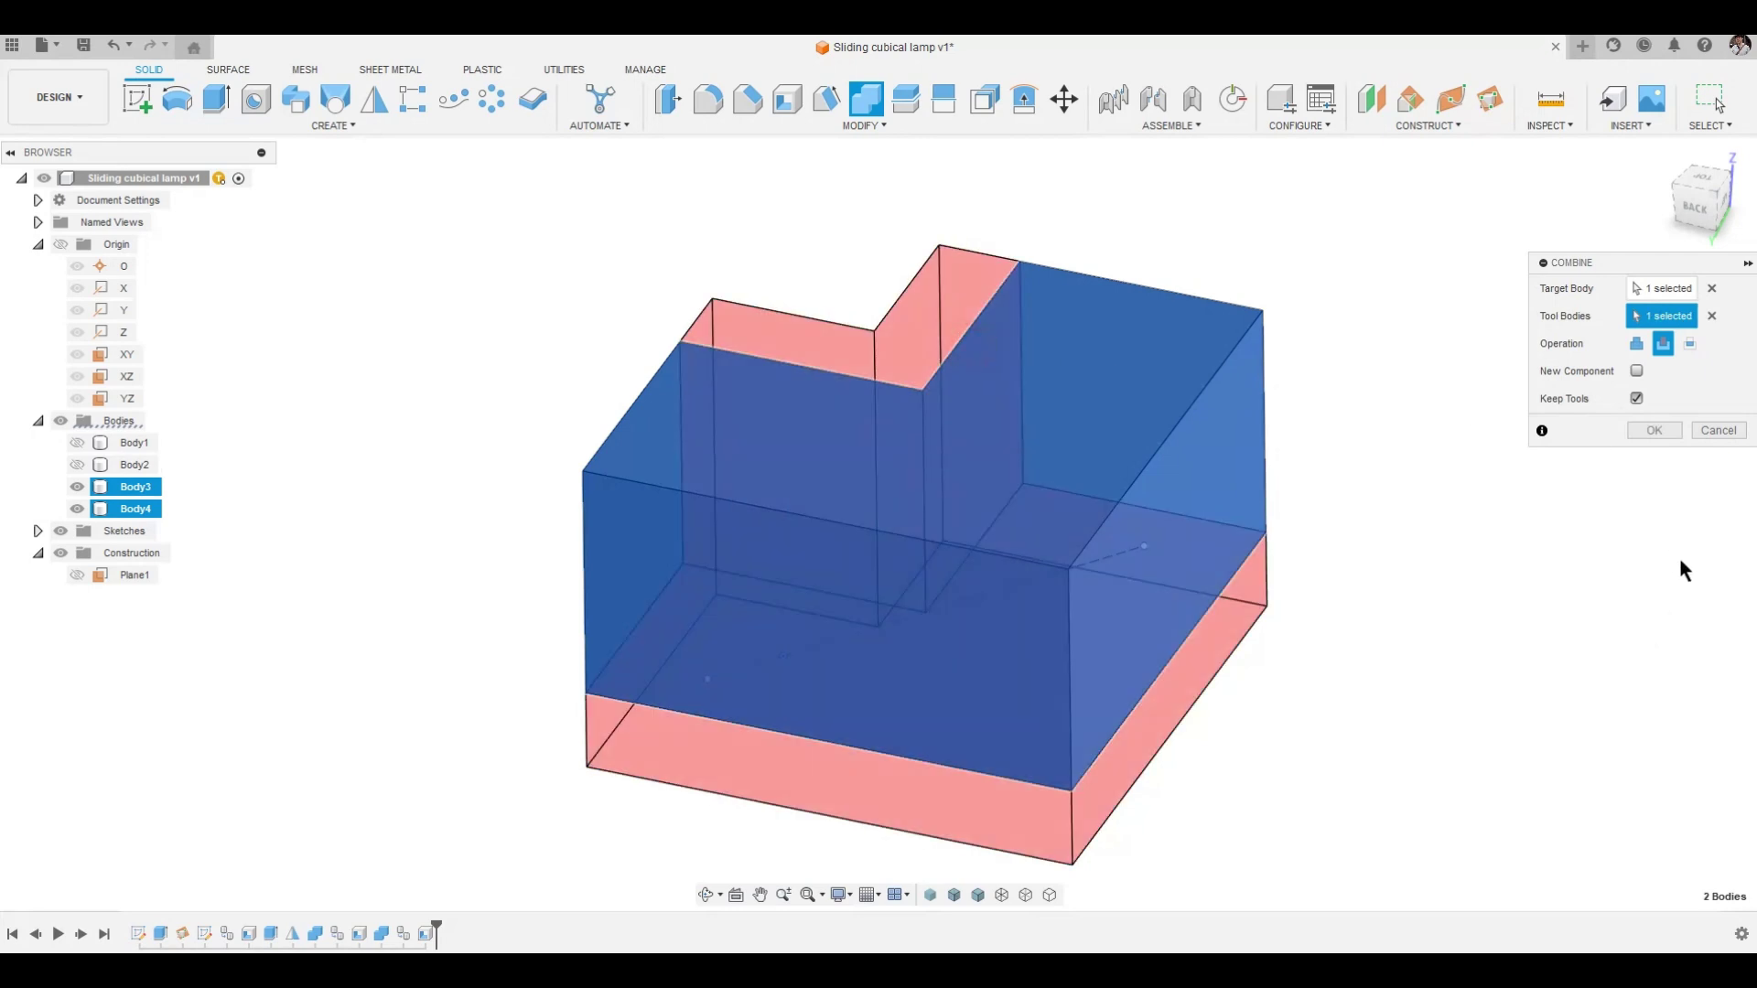
pyautogui.click(1663, 429)
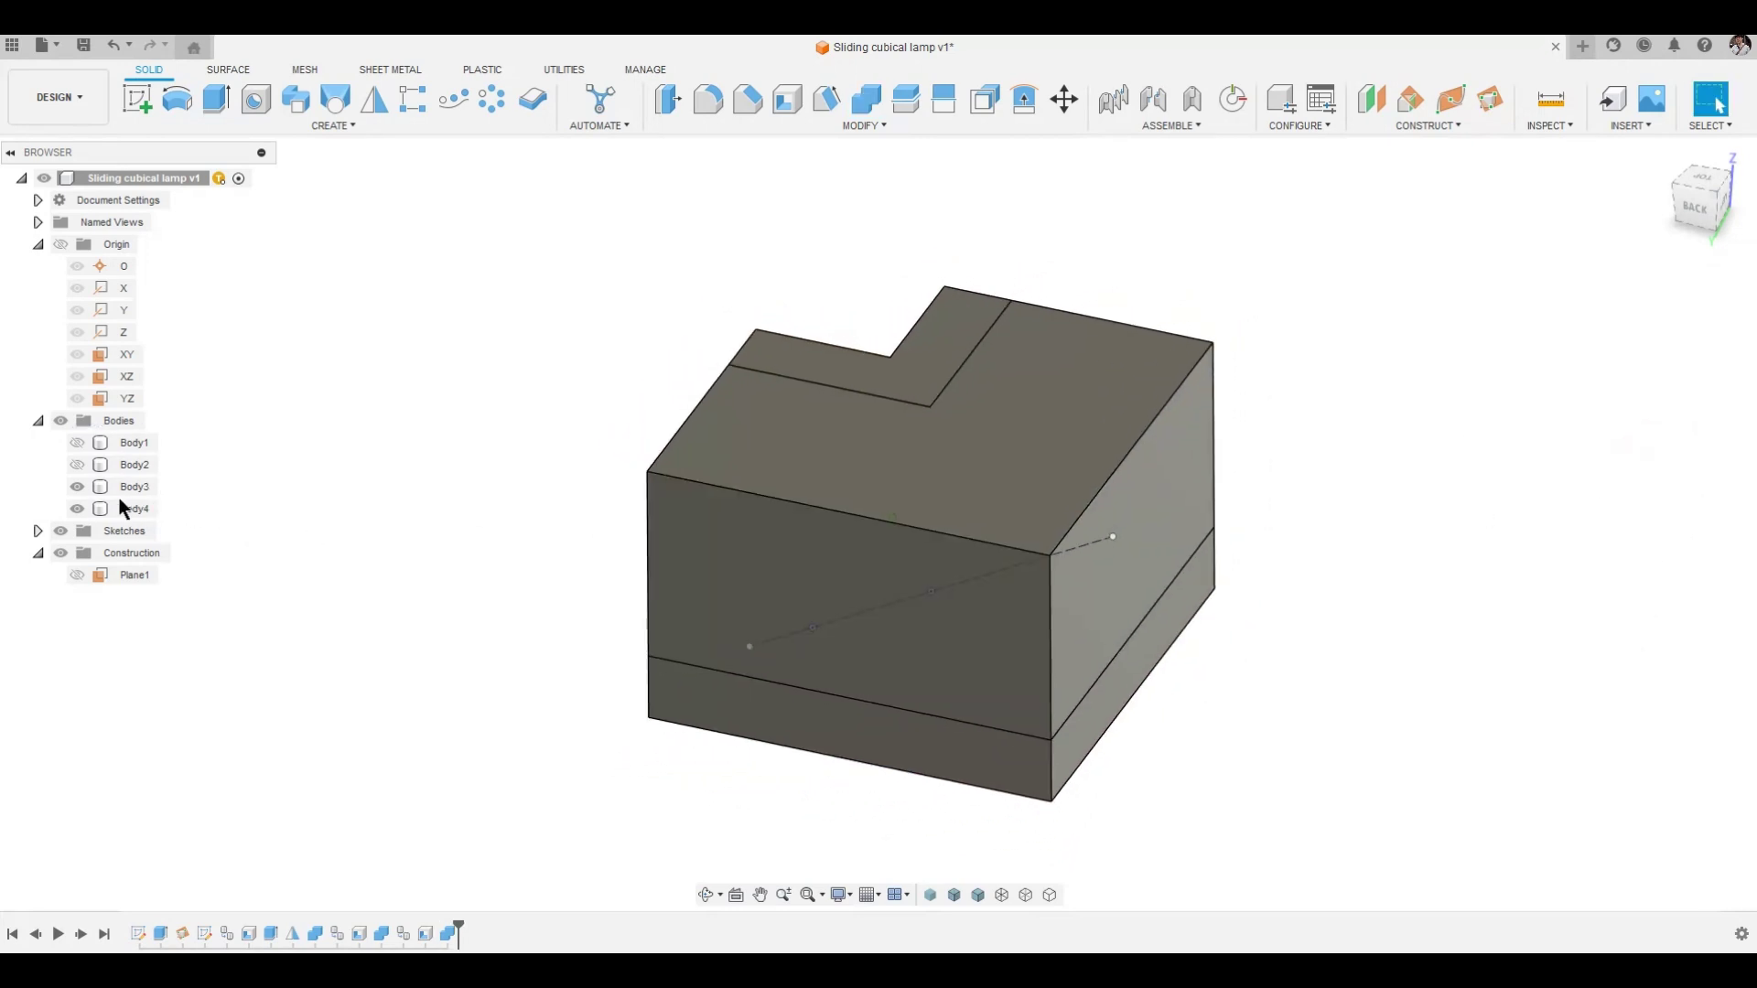
# Hide Body3, and copy and paste Body4 in place with the pasted duplicate hidden.
pyautogui.click(78, 486)
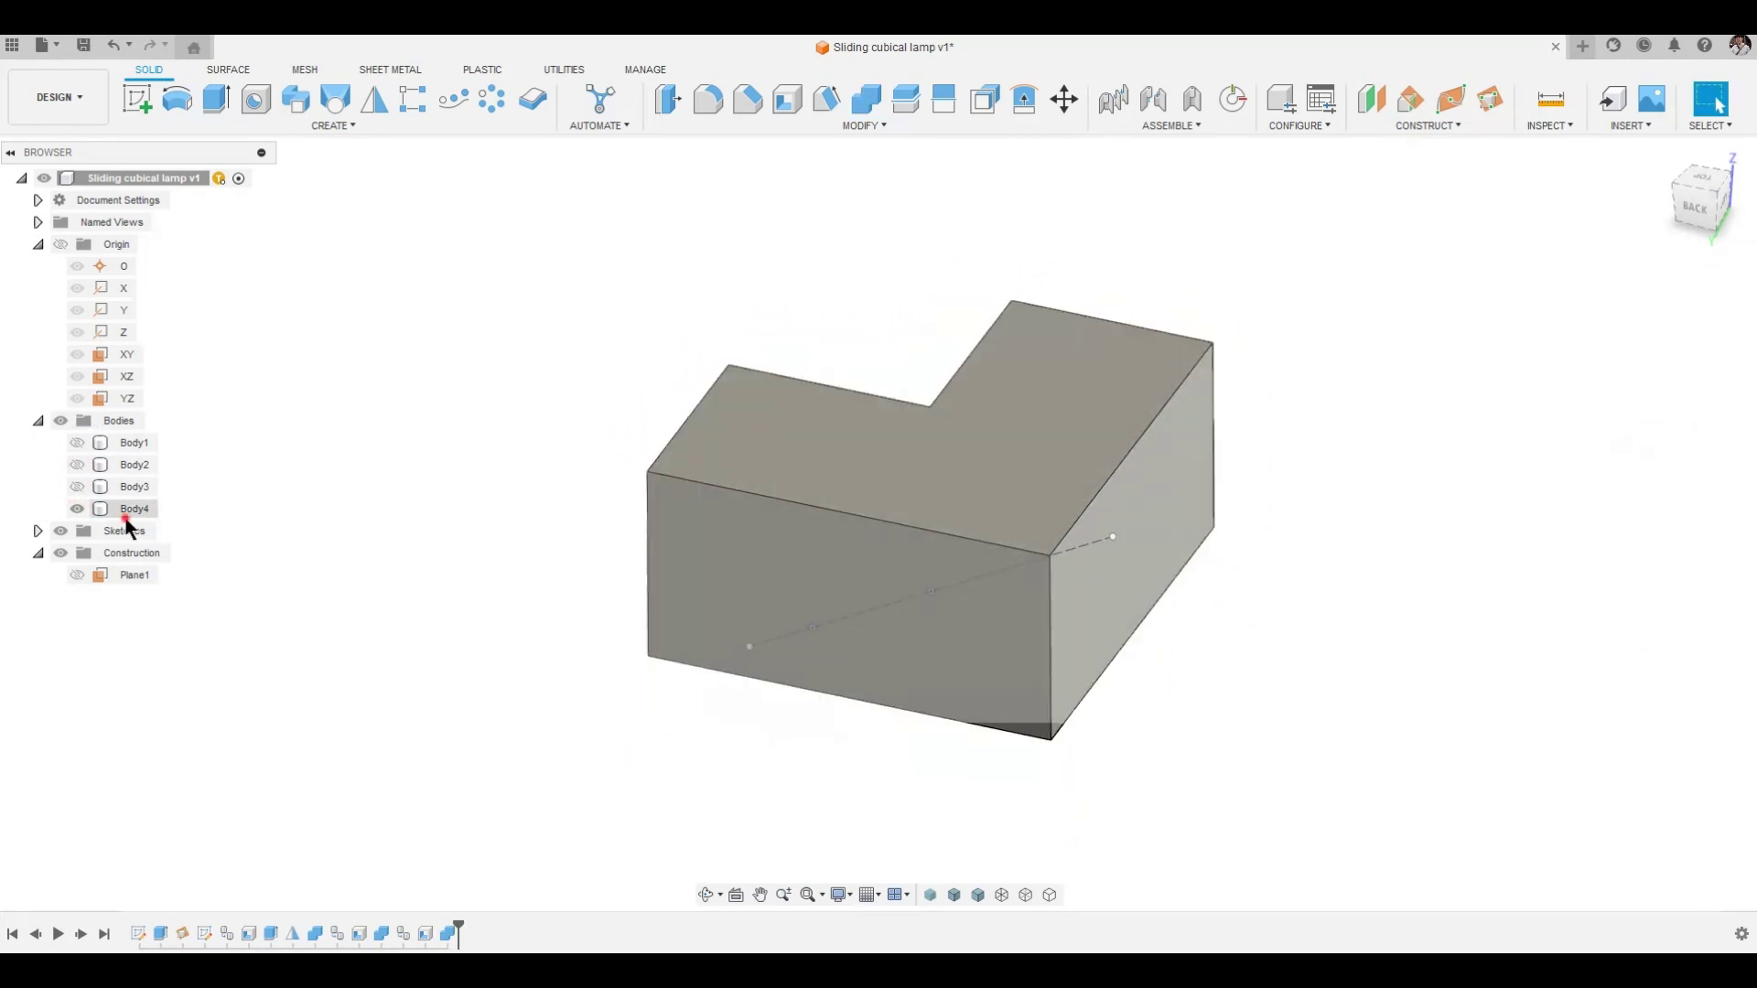
pyautogui.click(127, 509)
pyautogui.rightClick(133, 510)
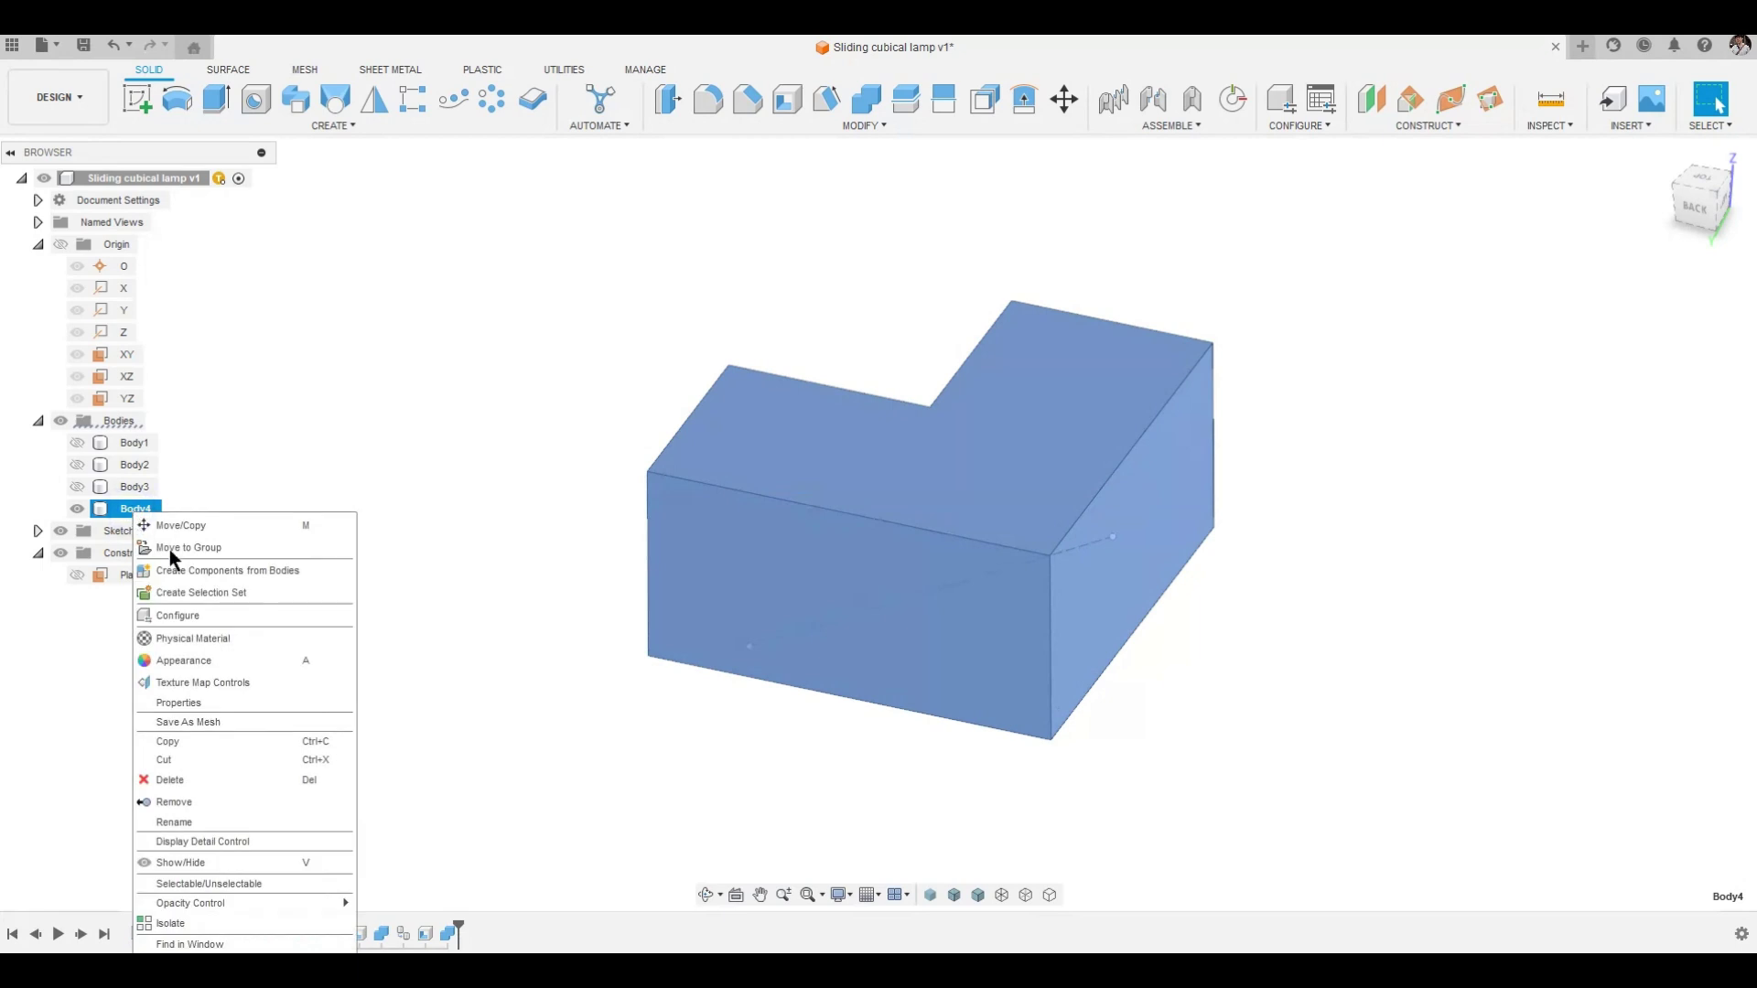
pyautogui.click(185, 745)
pyautogui.rightClick(306, 352)
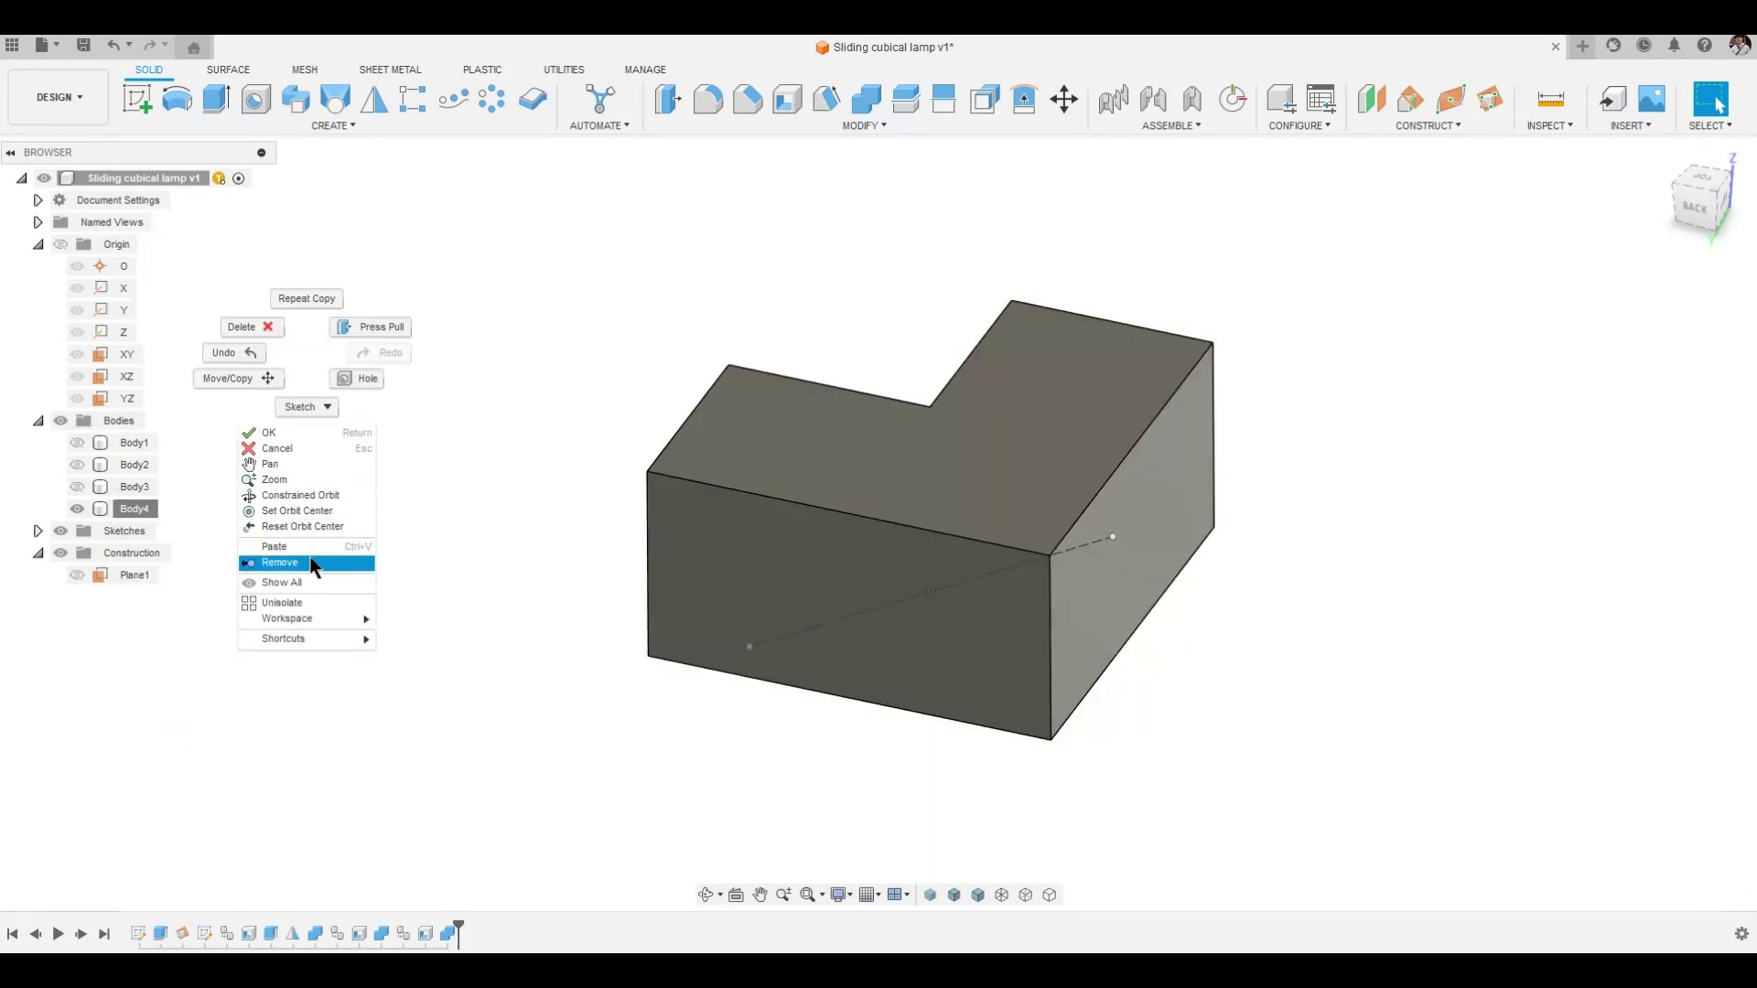
pyautogui.click(311, 546)
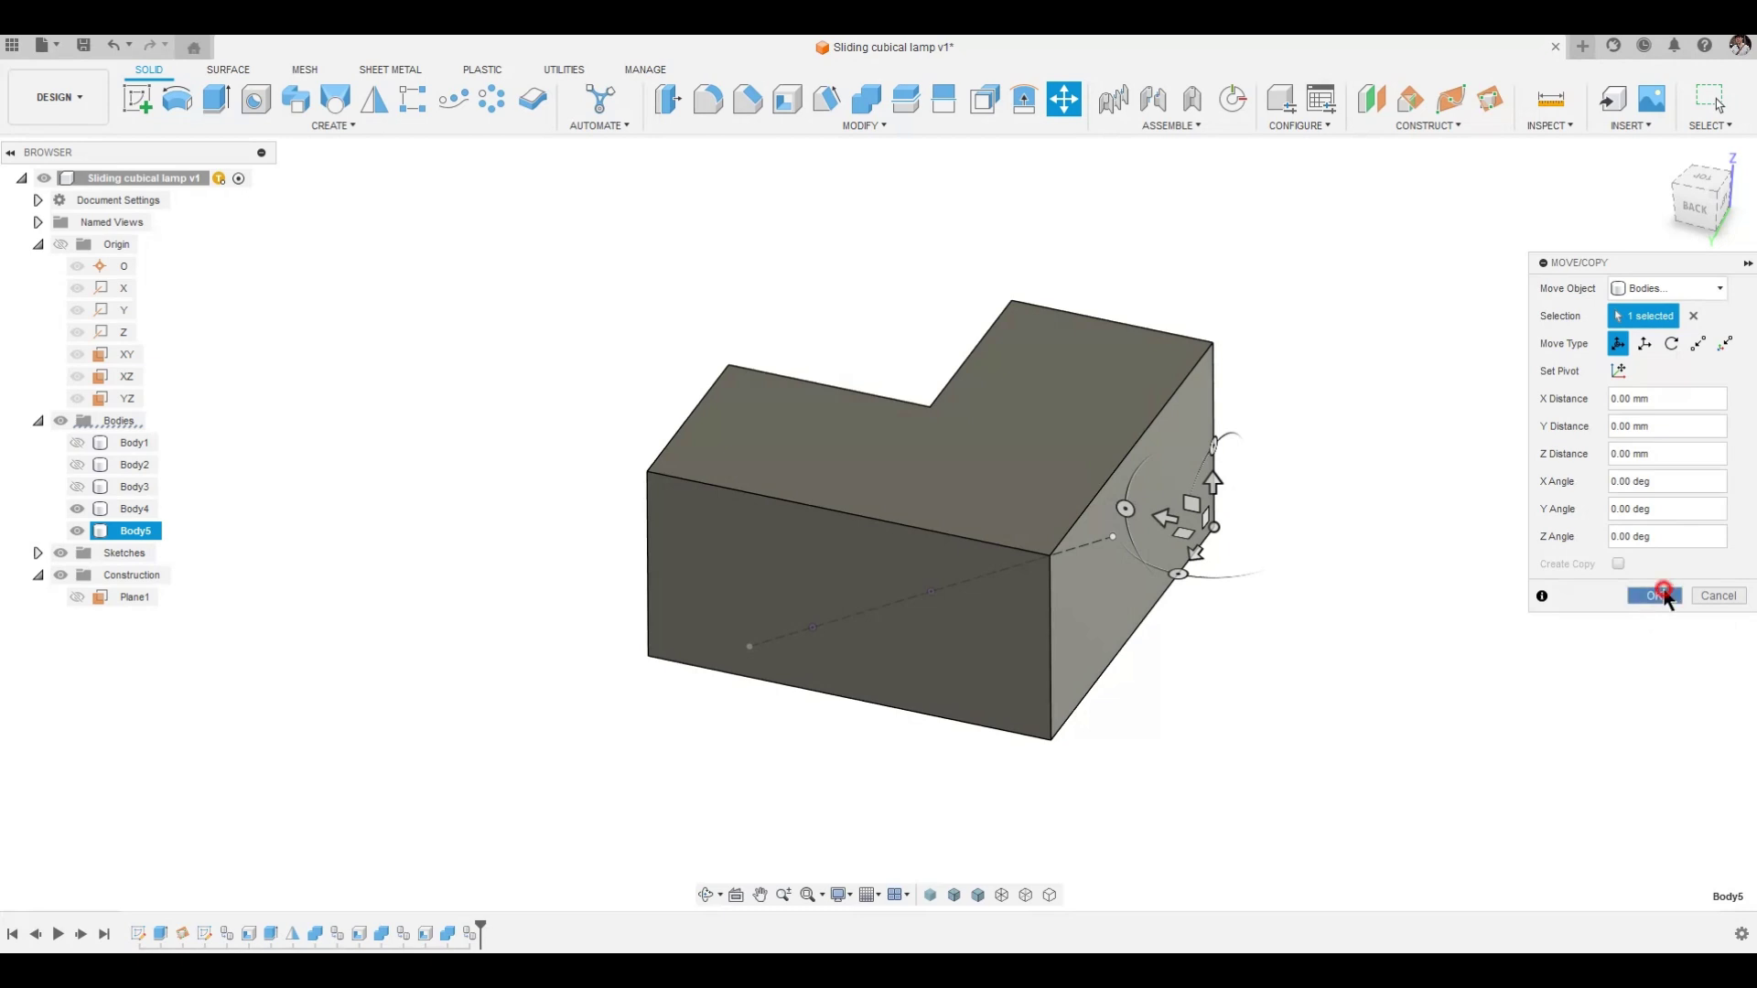
pyautogui.click(1663, 596)
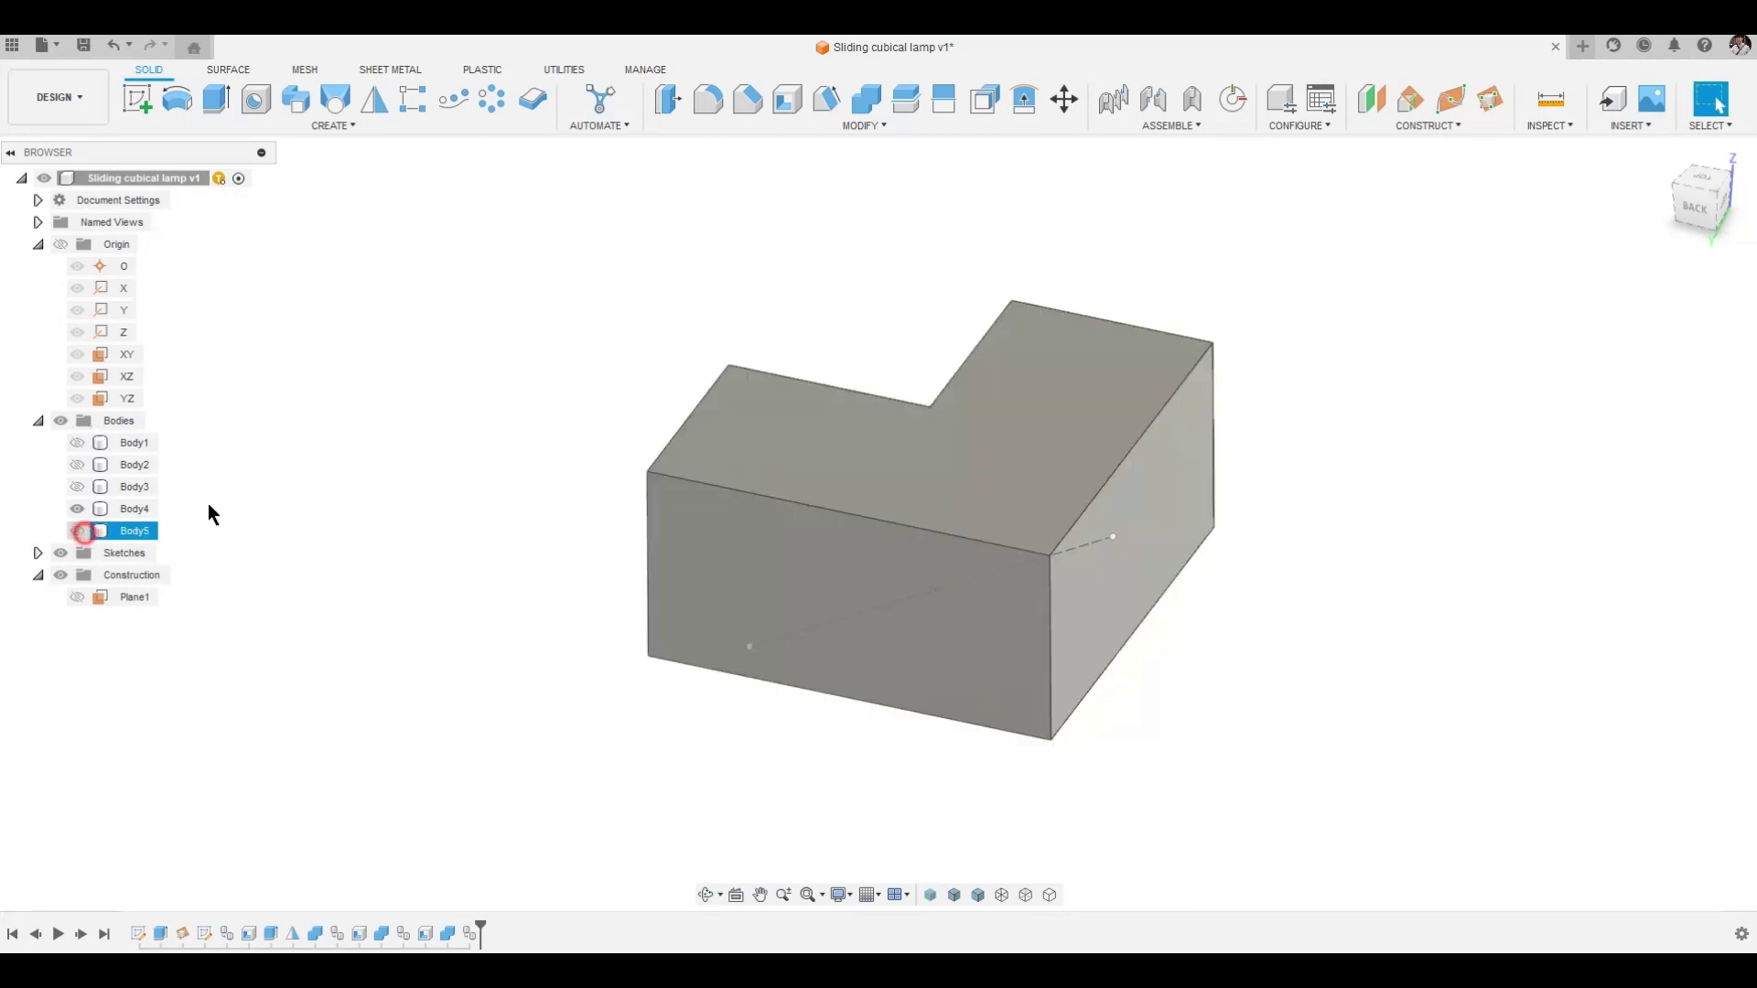
pyautogui.click(574, 391)
# Shell Body4 with an inside thickness of 20 mm, removing the top and the four outer side faces, and show Body5.
pyautogui.click(785, 100)
pyautogui.click(1131, 370)
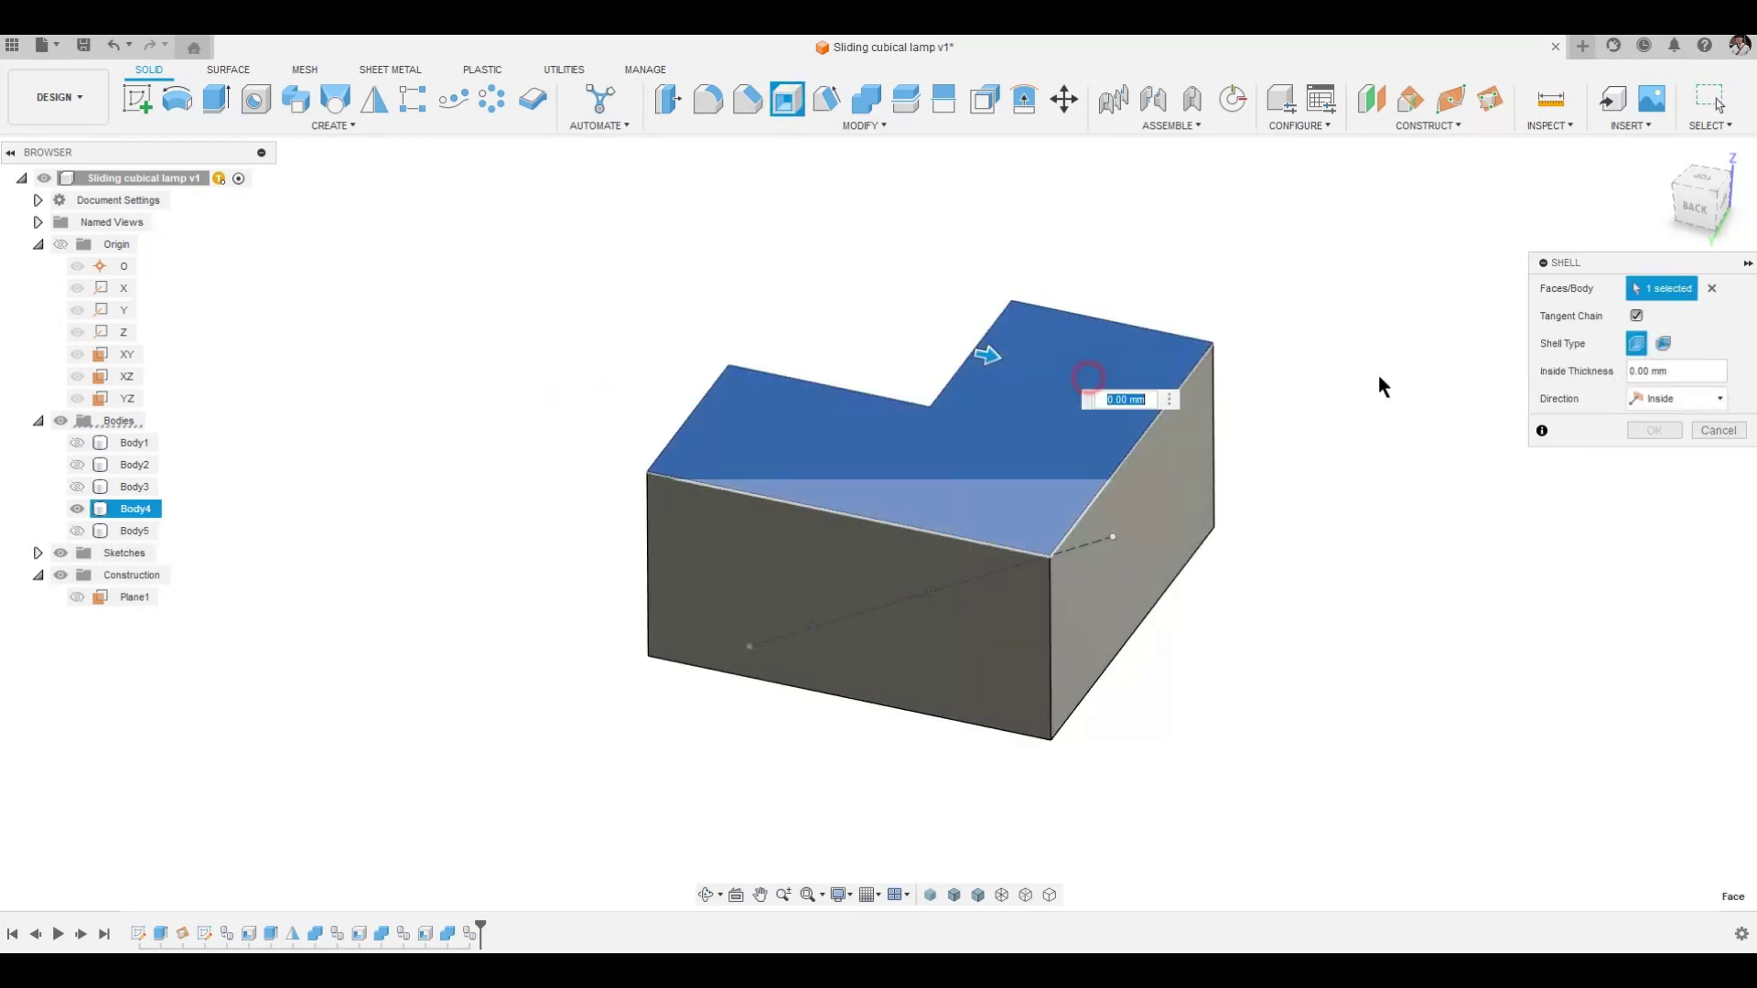
pyautogui.click(874, 639)
pyautogui.click(1073, 580)
pyautogui.keyDown('shift'); pyautogui.moveTo(1088, 590); pyautogui.dragTo(545, 506, button='middle'); pyautogui.keyUp('shift')
pyautogui.click(1168, 629)
pyautogui.click(647, 502)
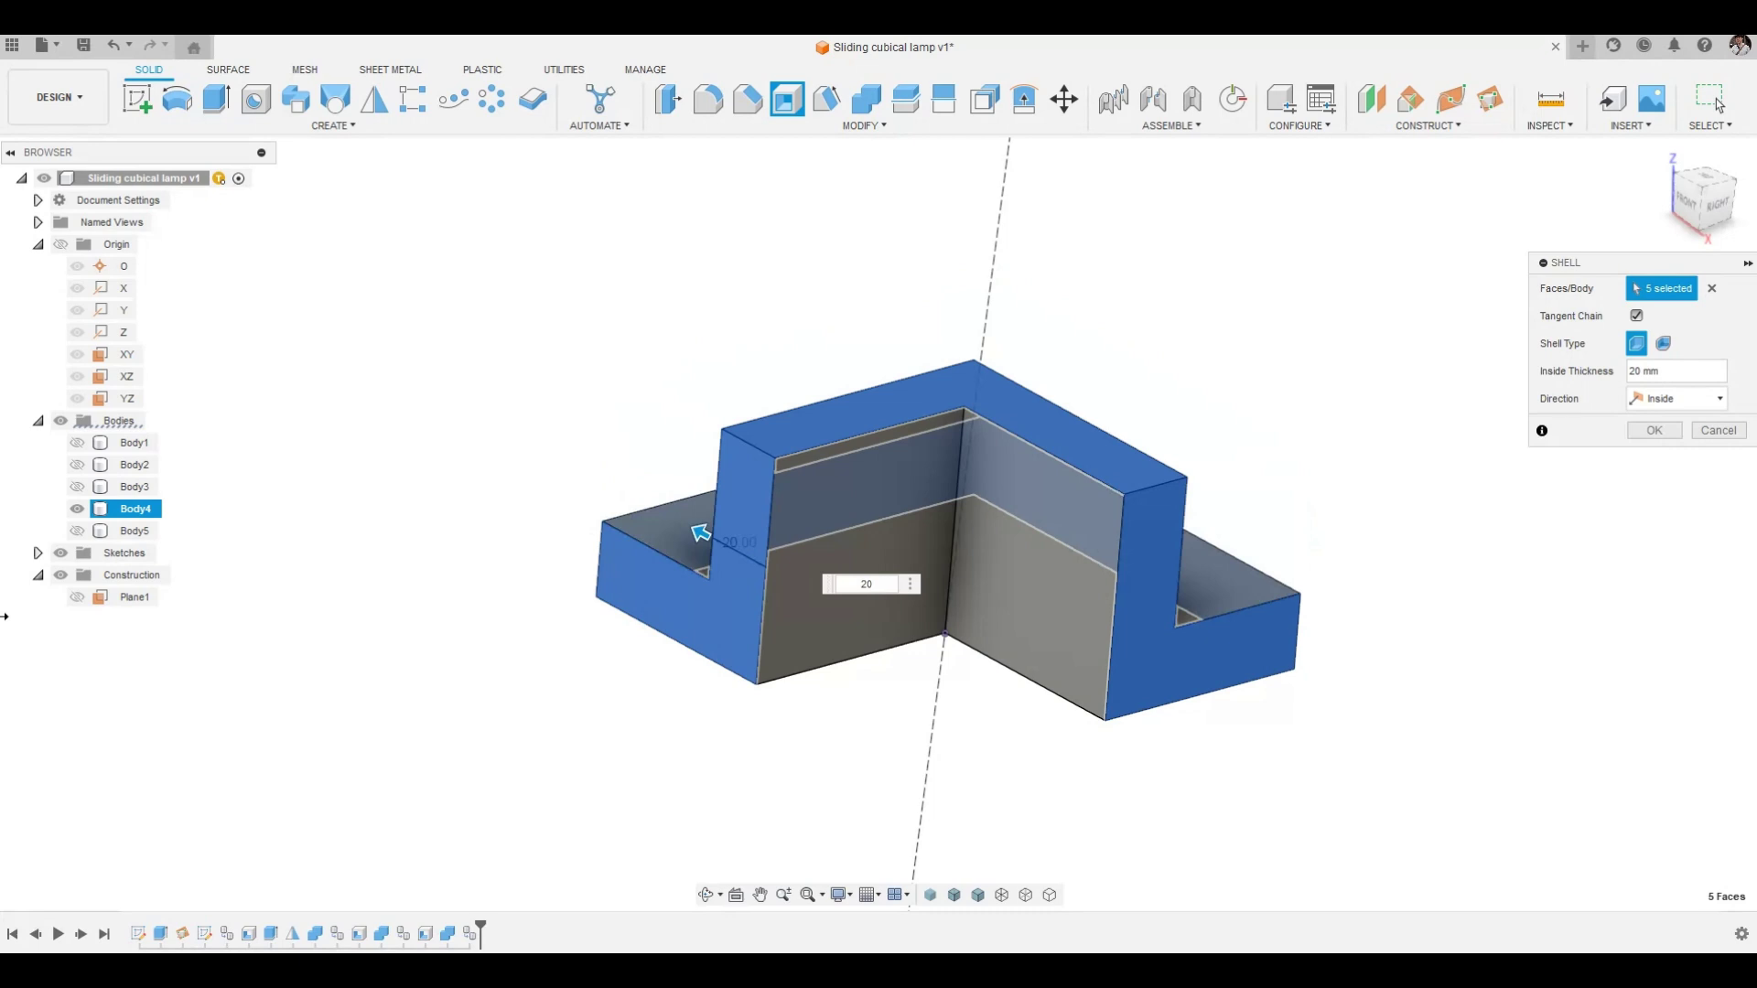
pyautogui.press('Return')
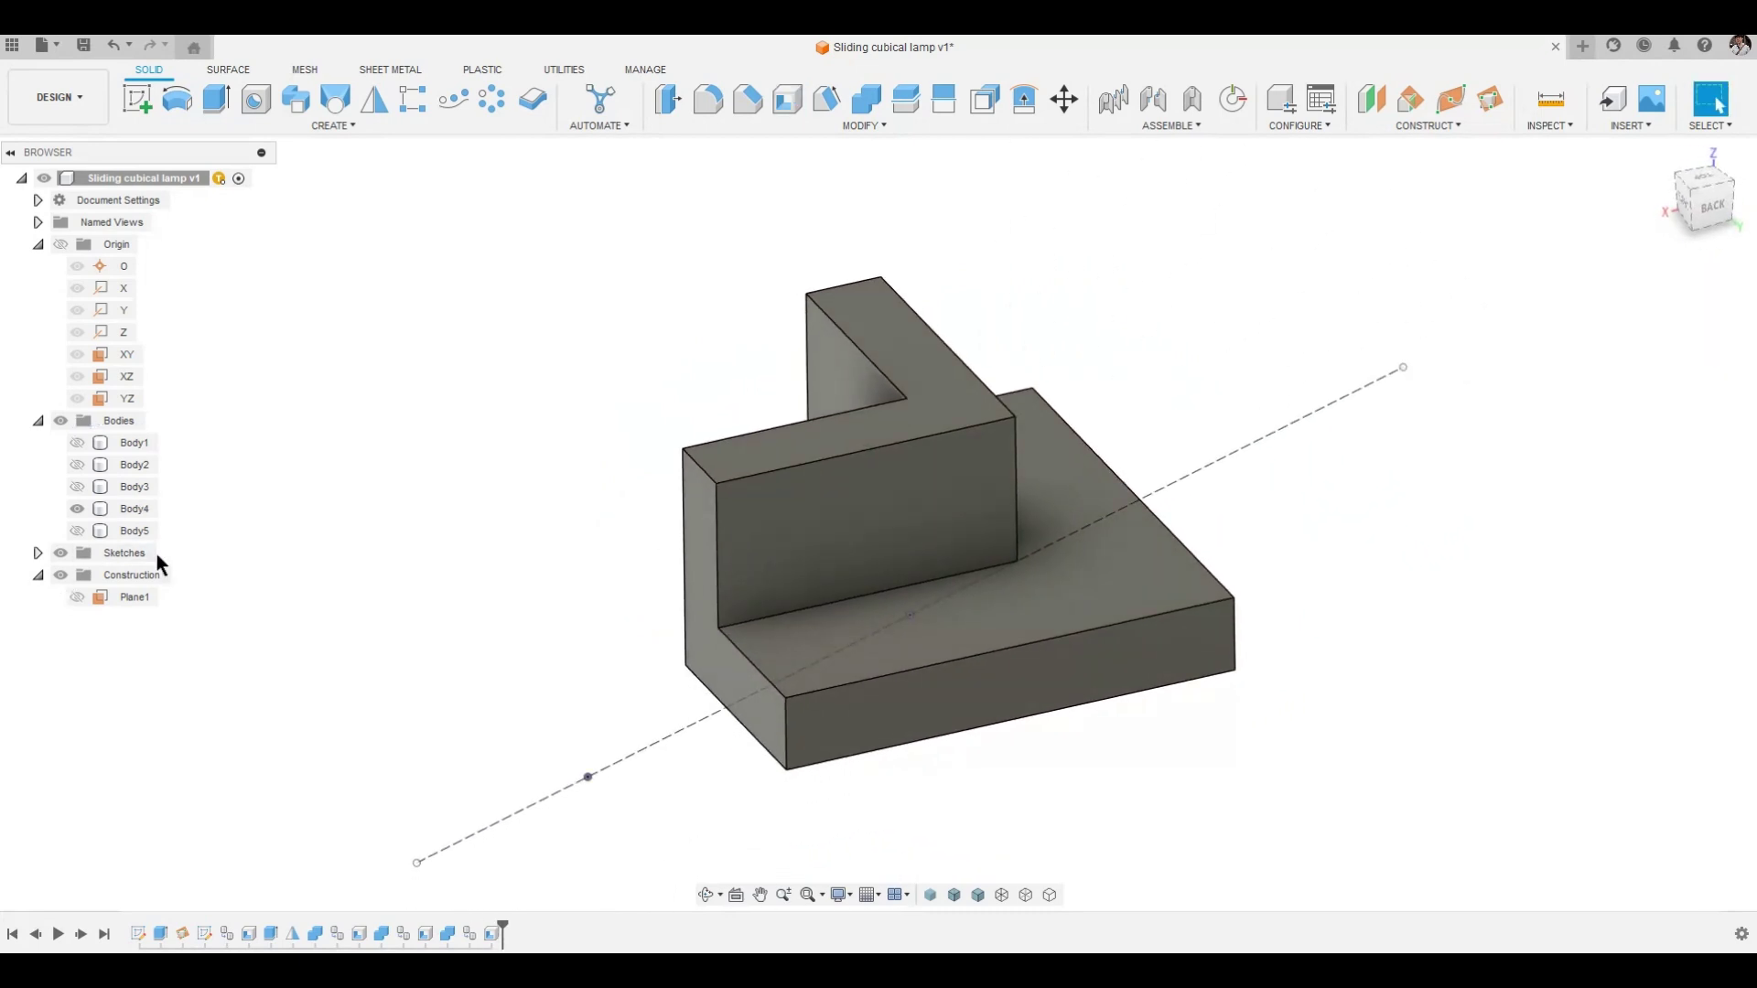
pyautogui.click(78, 530)
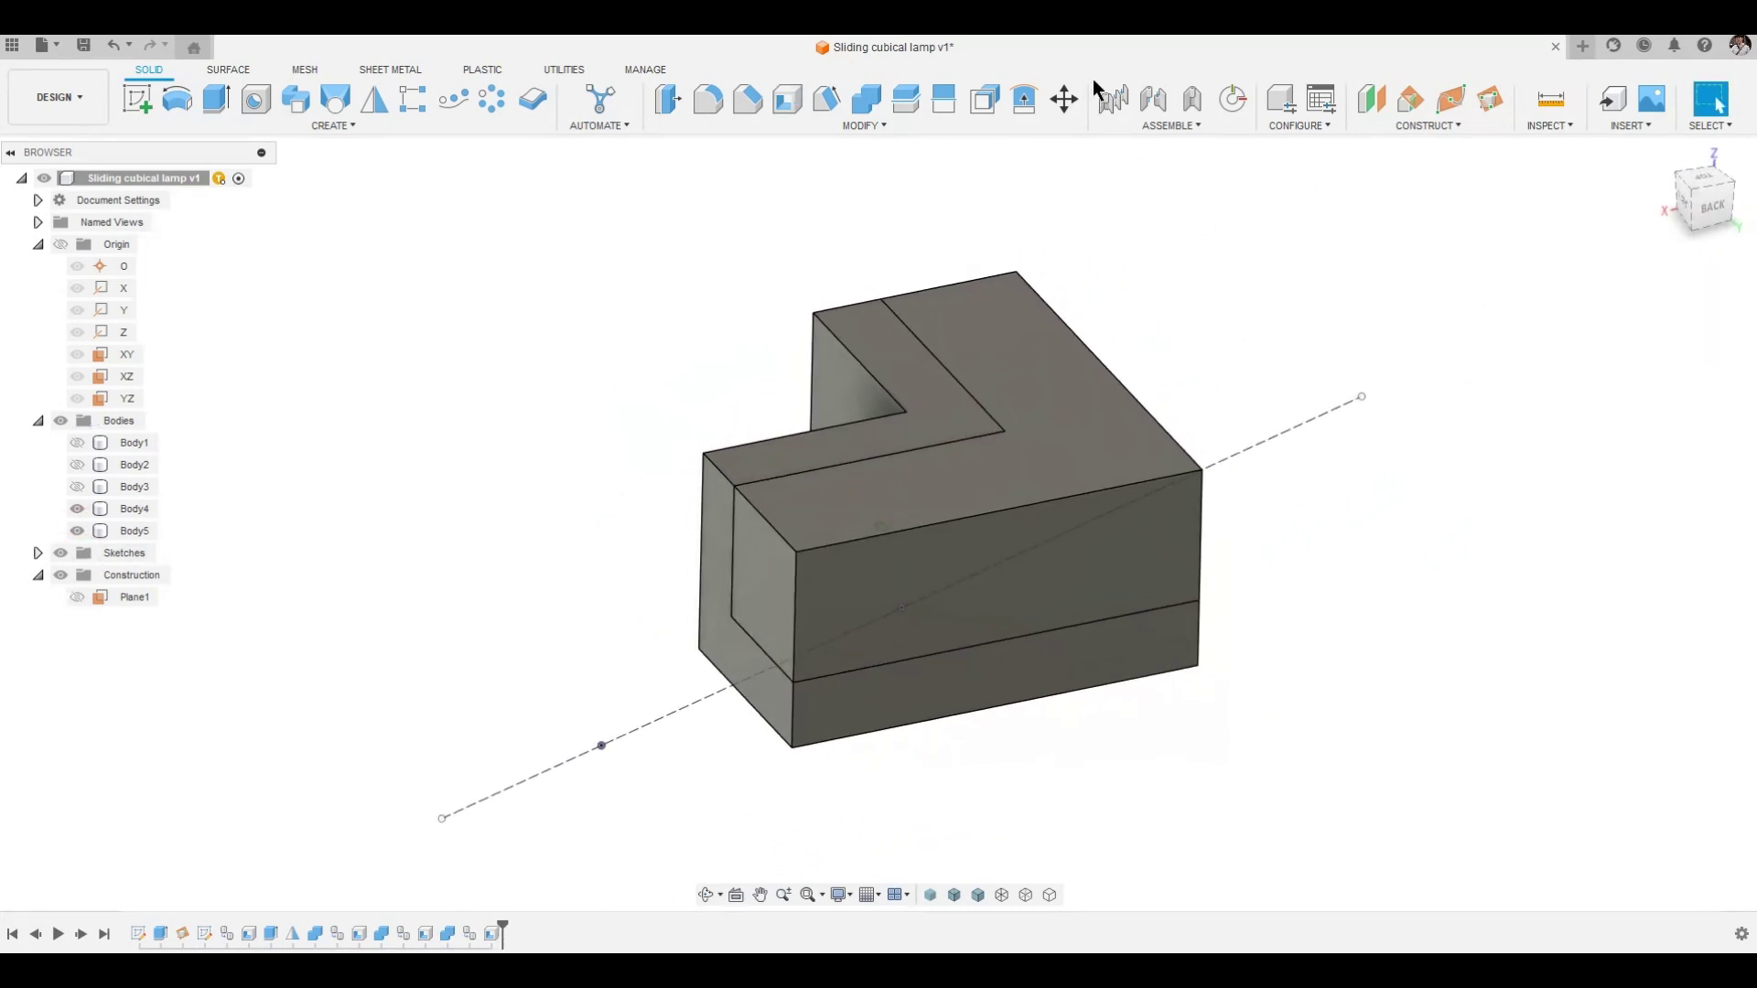
pyautogui.click(874, 98)
pyautogui.click(997, 679)
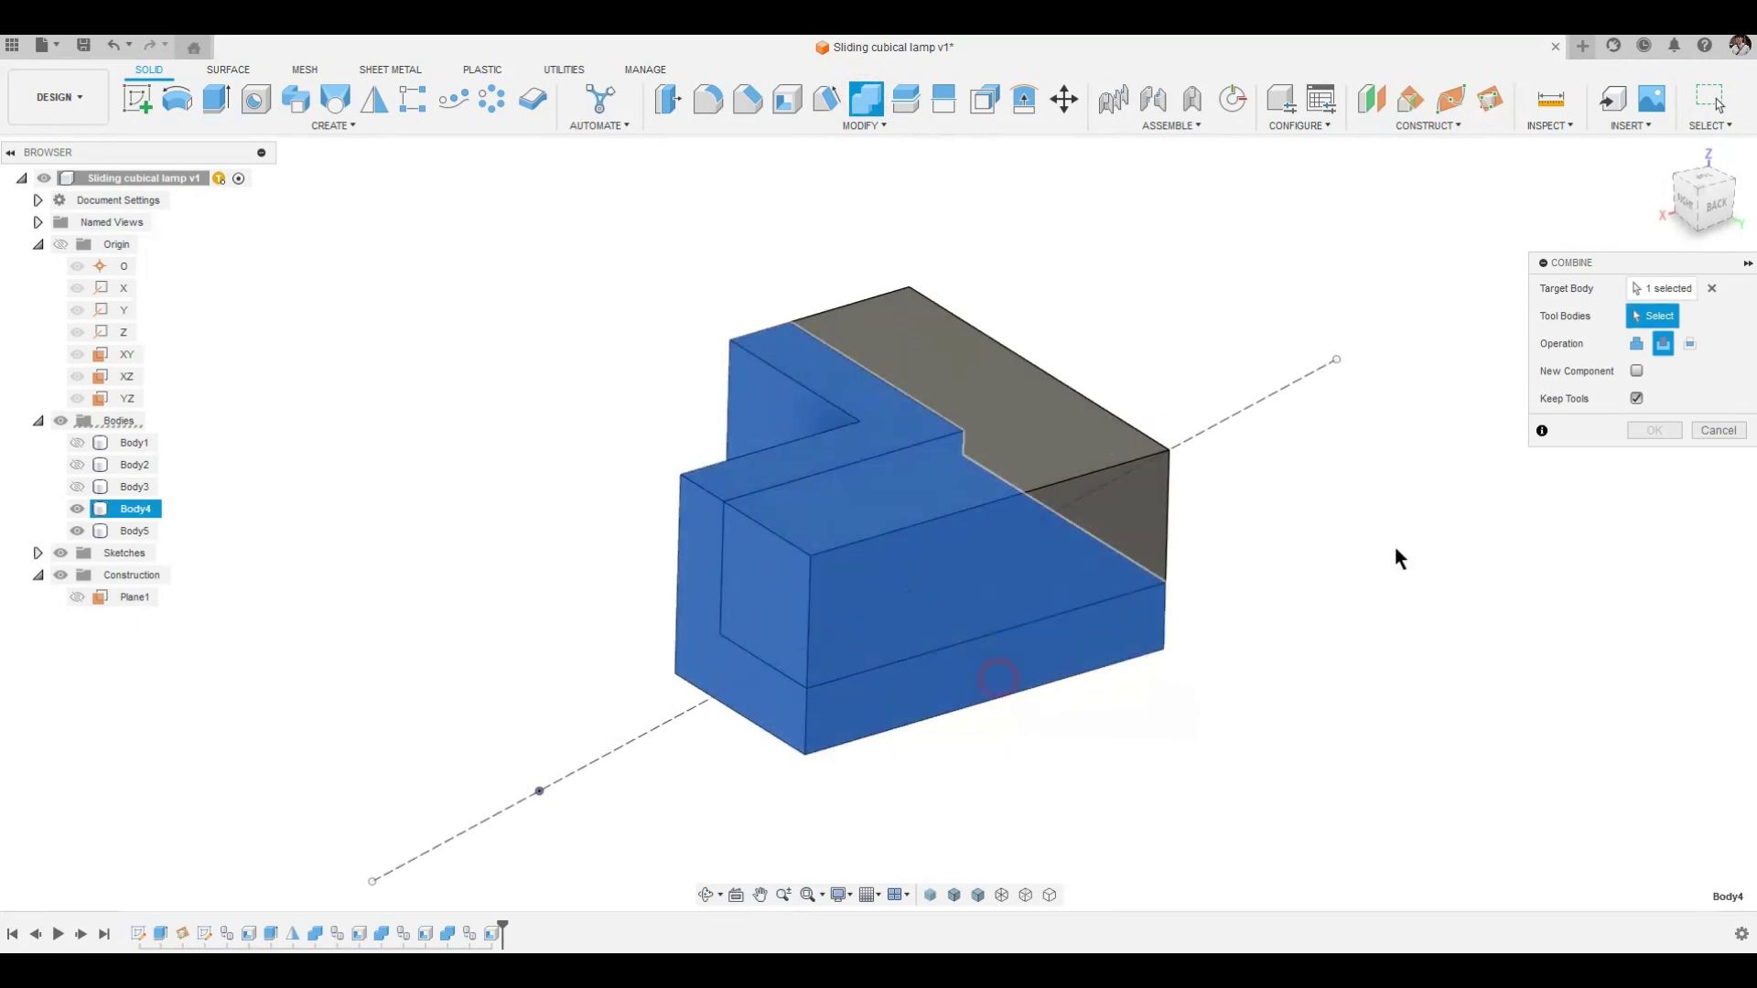
pyautogui.click(1719, 430)
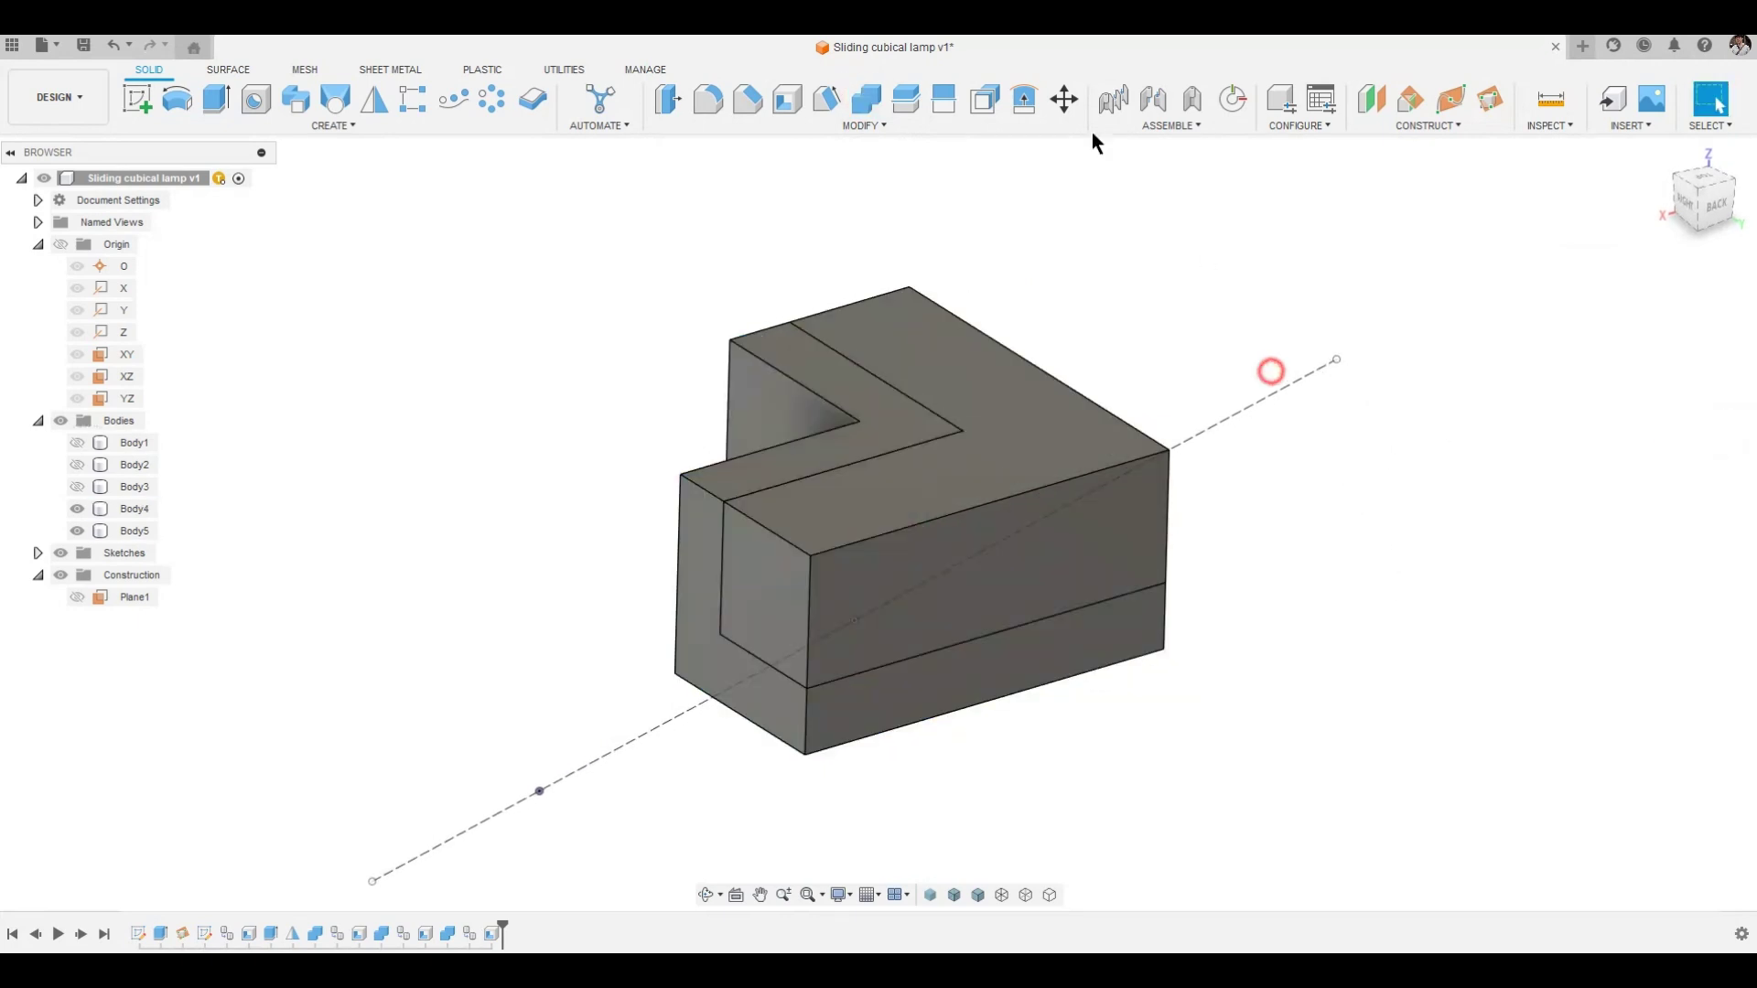
# Cut Body4 out of Body5 with Combine, keeping the tool body.
pyautogui.click(866, 99)
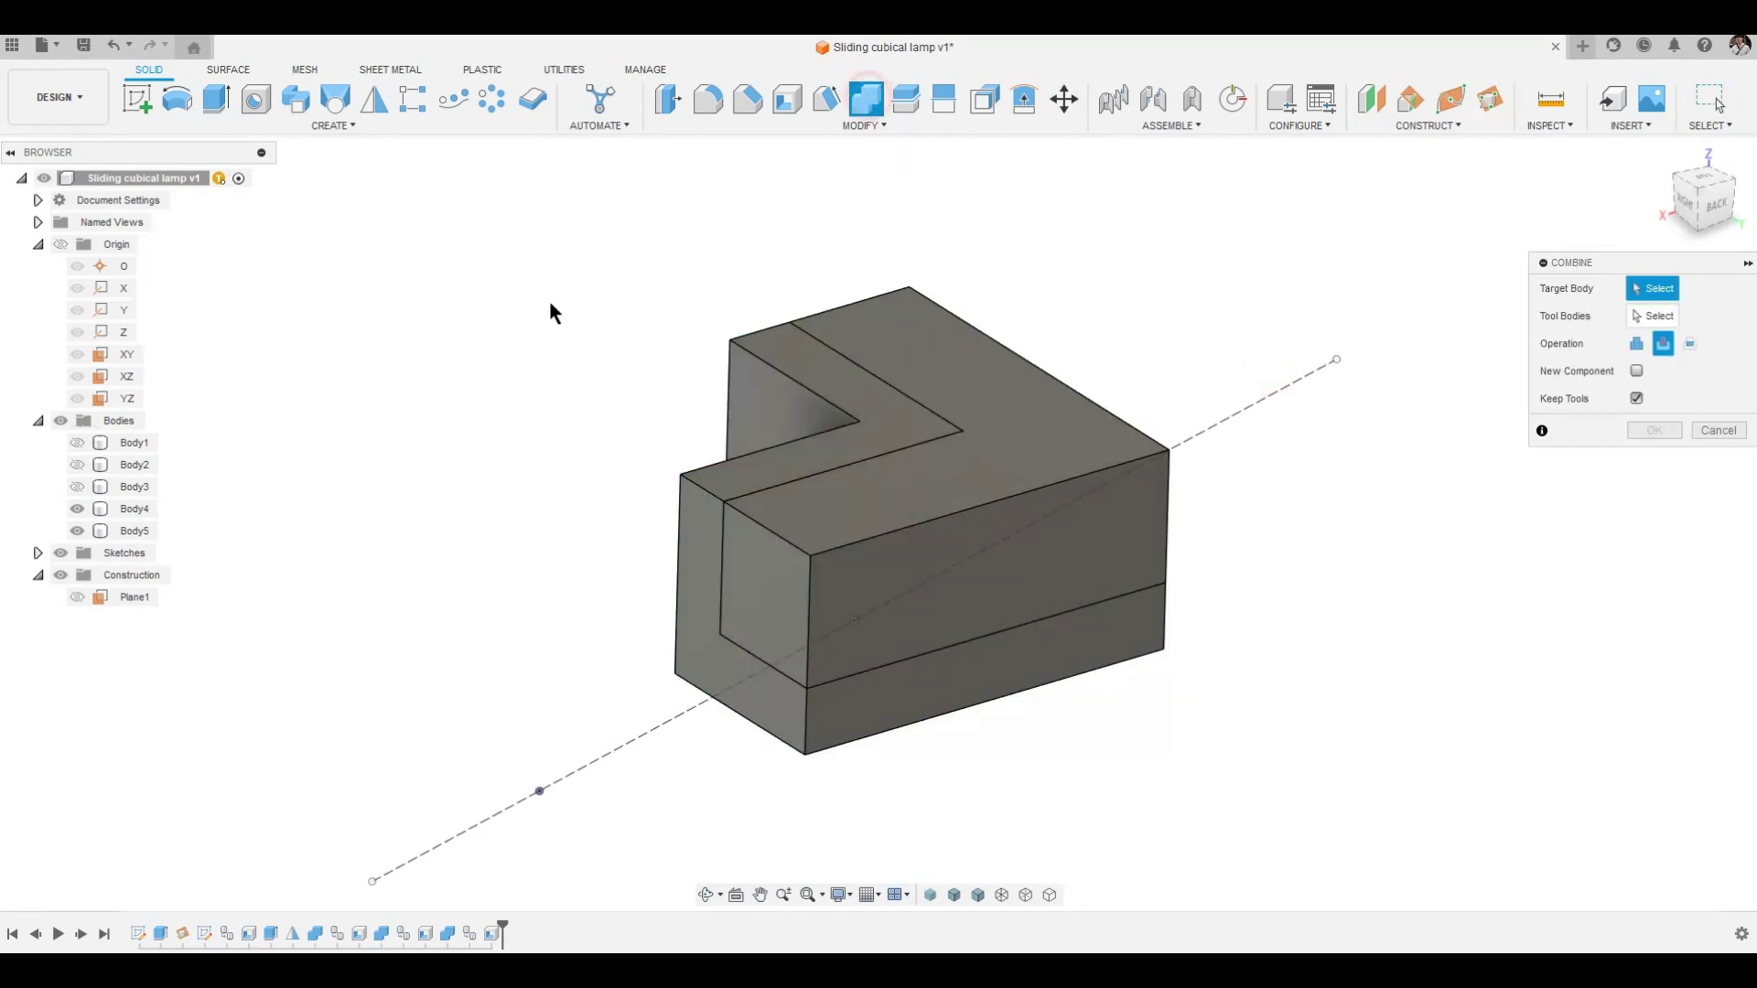
pyautogui.click(141, 528)
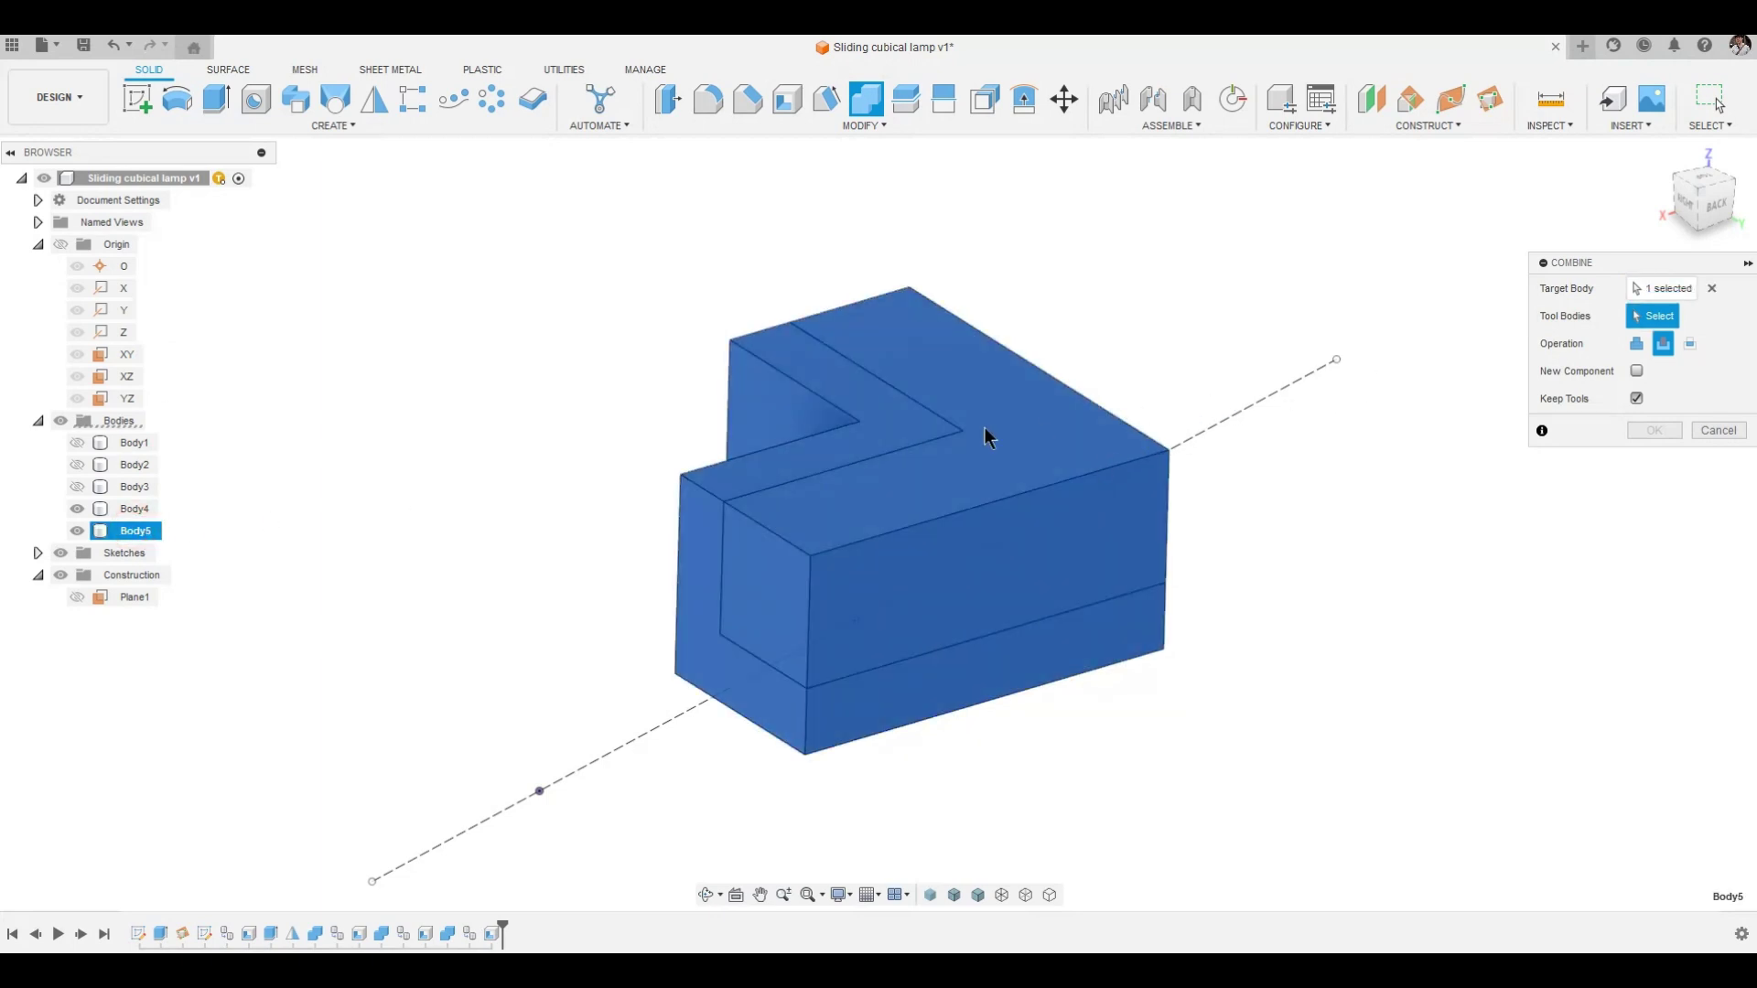
pyautogui.click(832, 463)
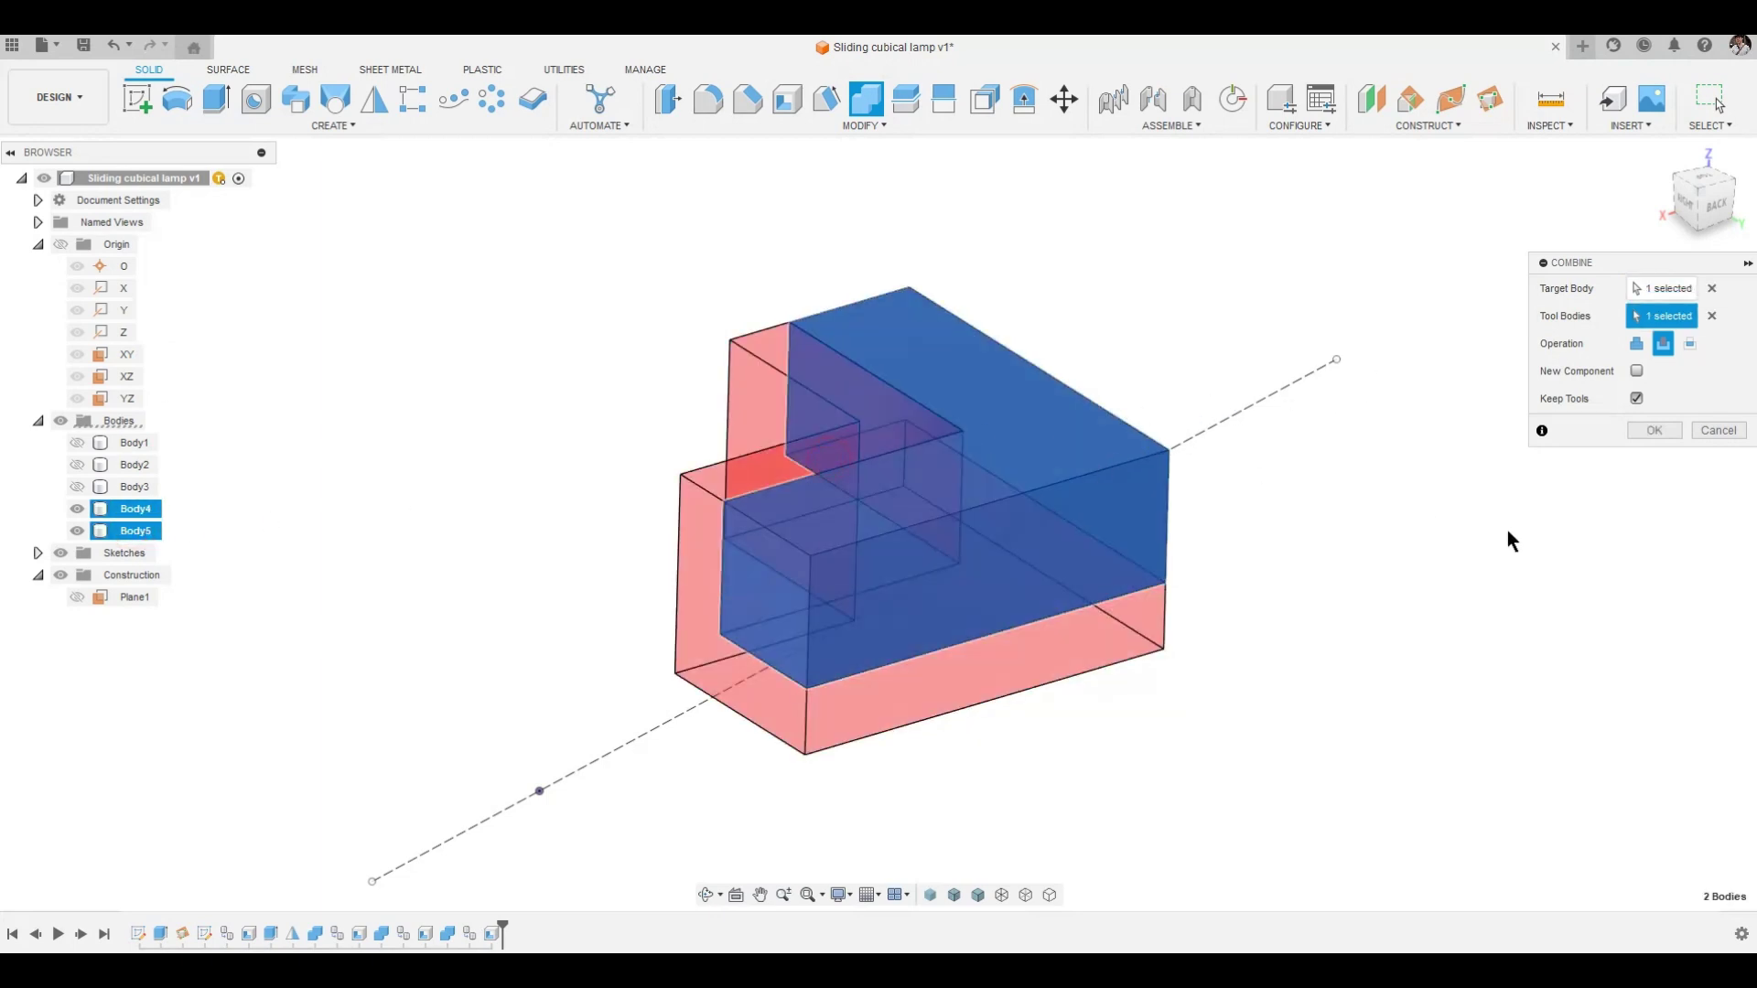
pyautogui.click(1647, 432)
# Hide Body4, and copy and paste Body5 in place with the pasted duplicate hidden.
pyautogui.keyDown('shift'); pyautogui.moveTo(1605, 456); pyautogui.dragTo(96, 469, button='middle'); pyautogui.keyUp('shift')
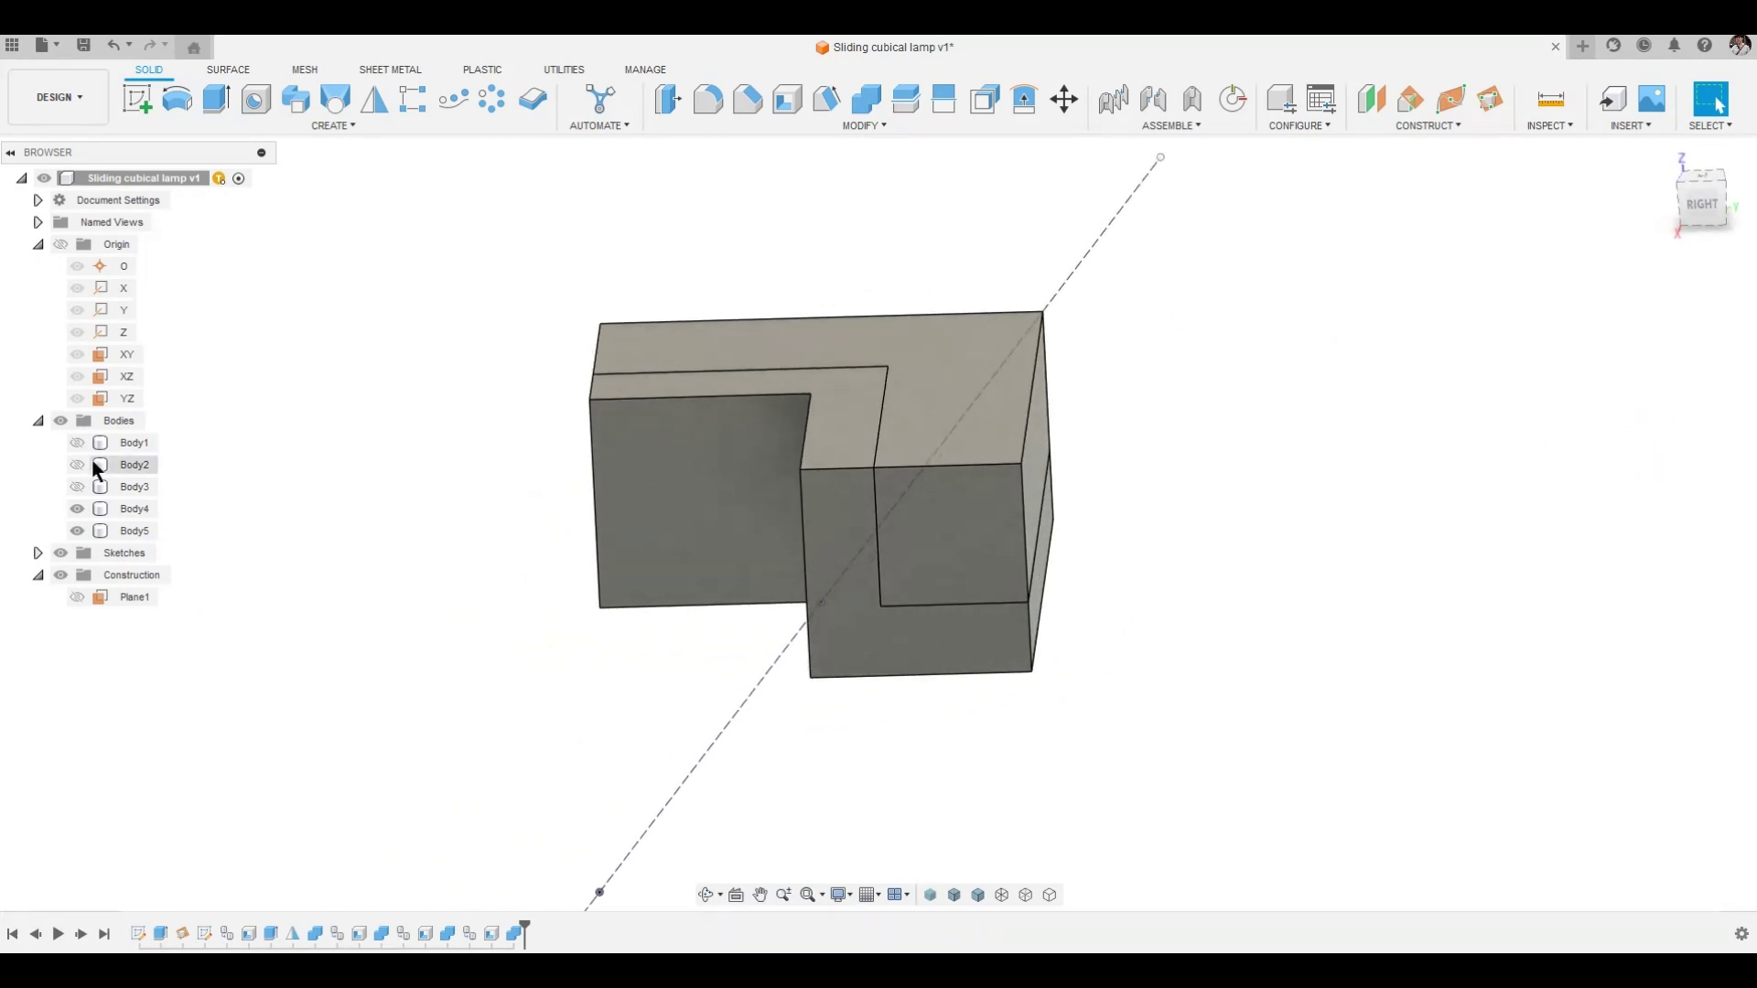
pyautogui.click(77, 509)
pyautogui.keyDown('shift'); pyautogui.moveTo(475, 530); pyautogui.dragTo(117, 535, button='middle'); pyautogui.keyUp('shift')
pyautogui.click(128, 531)
pyautogui.rightClick(157, 538)
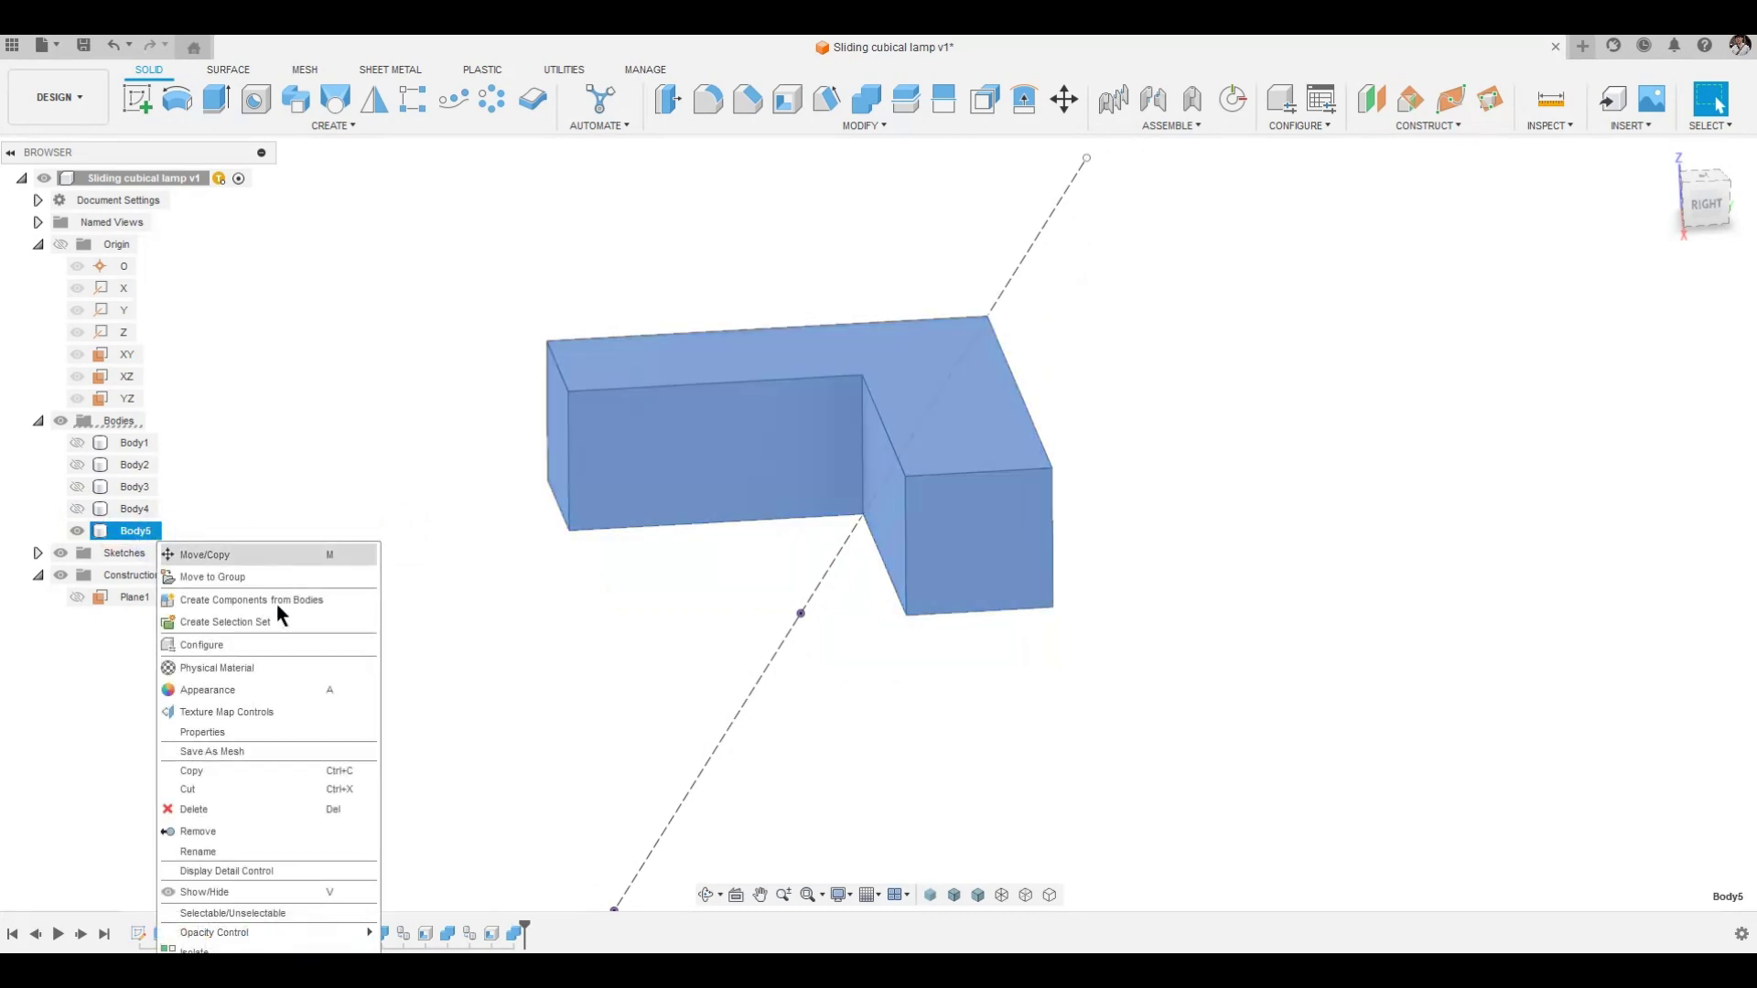
pyautogui.rightClick(317, 514)
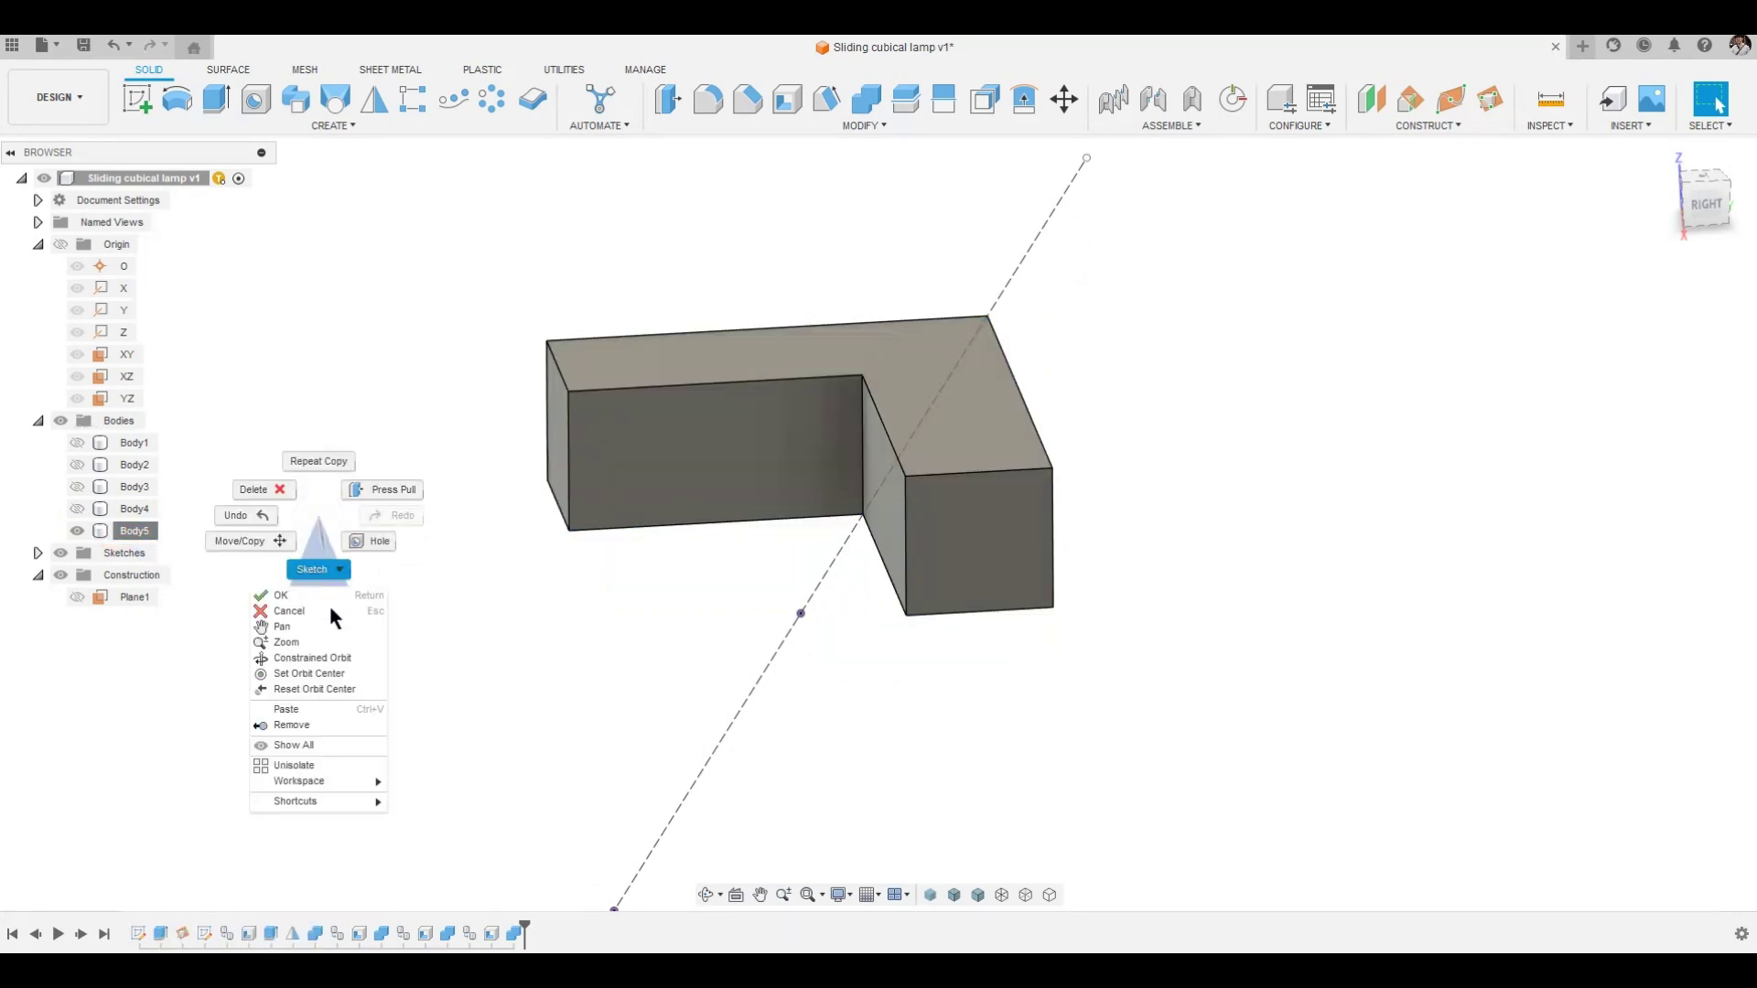
pyautogui.click(306, 714)
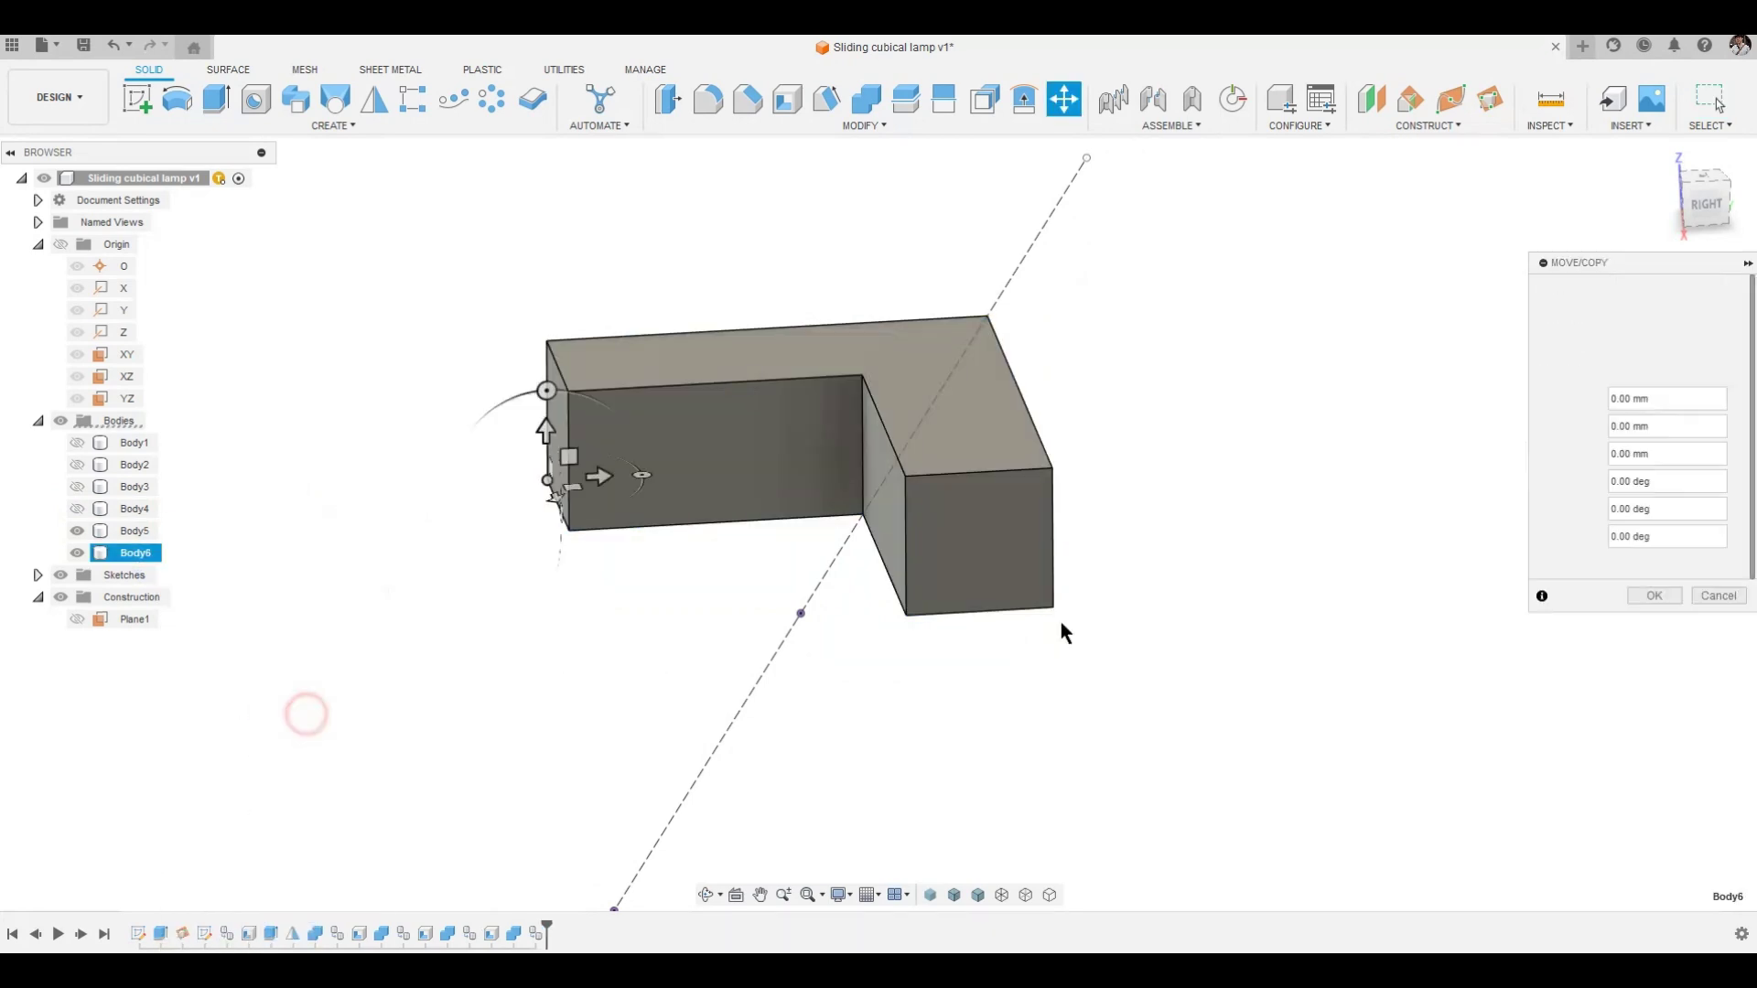
pyautogui.click(1653, 595)
pyautogui.click(76, 553)
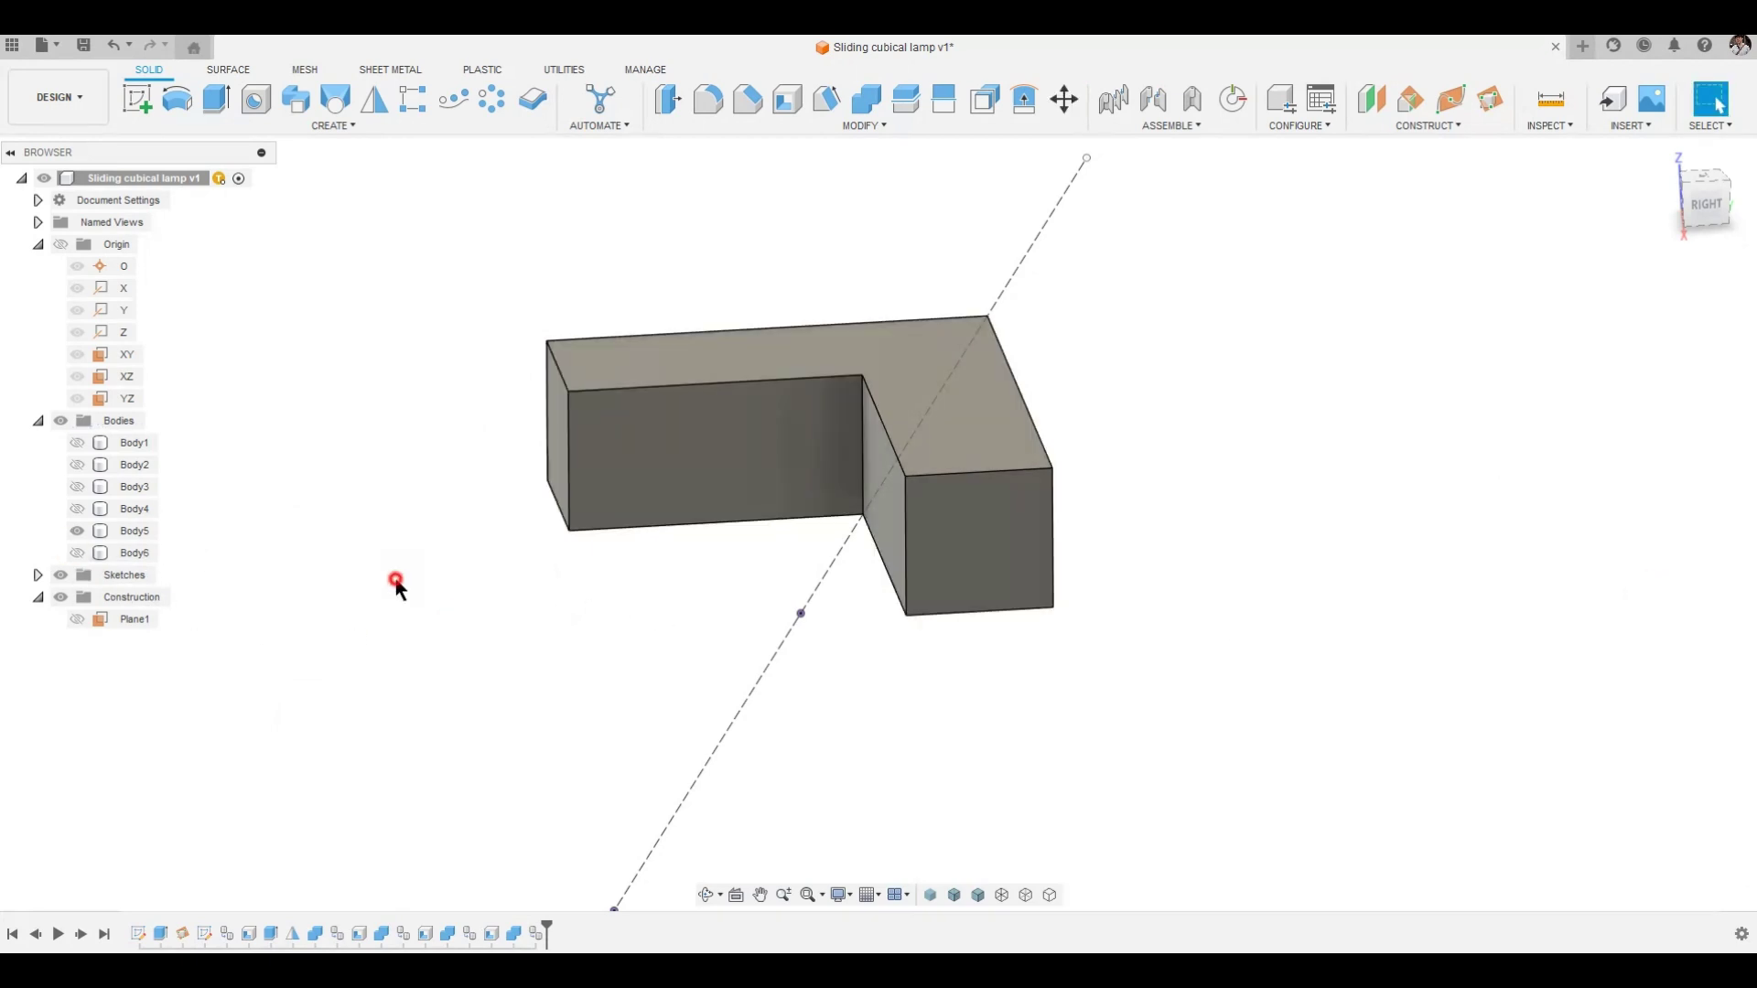
# Shell Body5 with an inside thickness of 20 mm, removing the top and the four outer side faces, and show Body6.
pyautogui.click(788, 100)
pyautogui.click(983, 441)
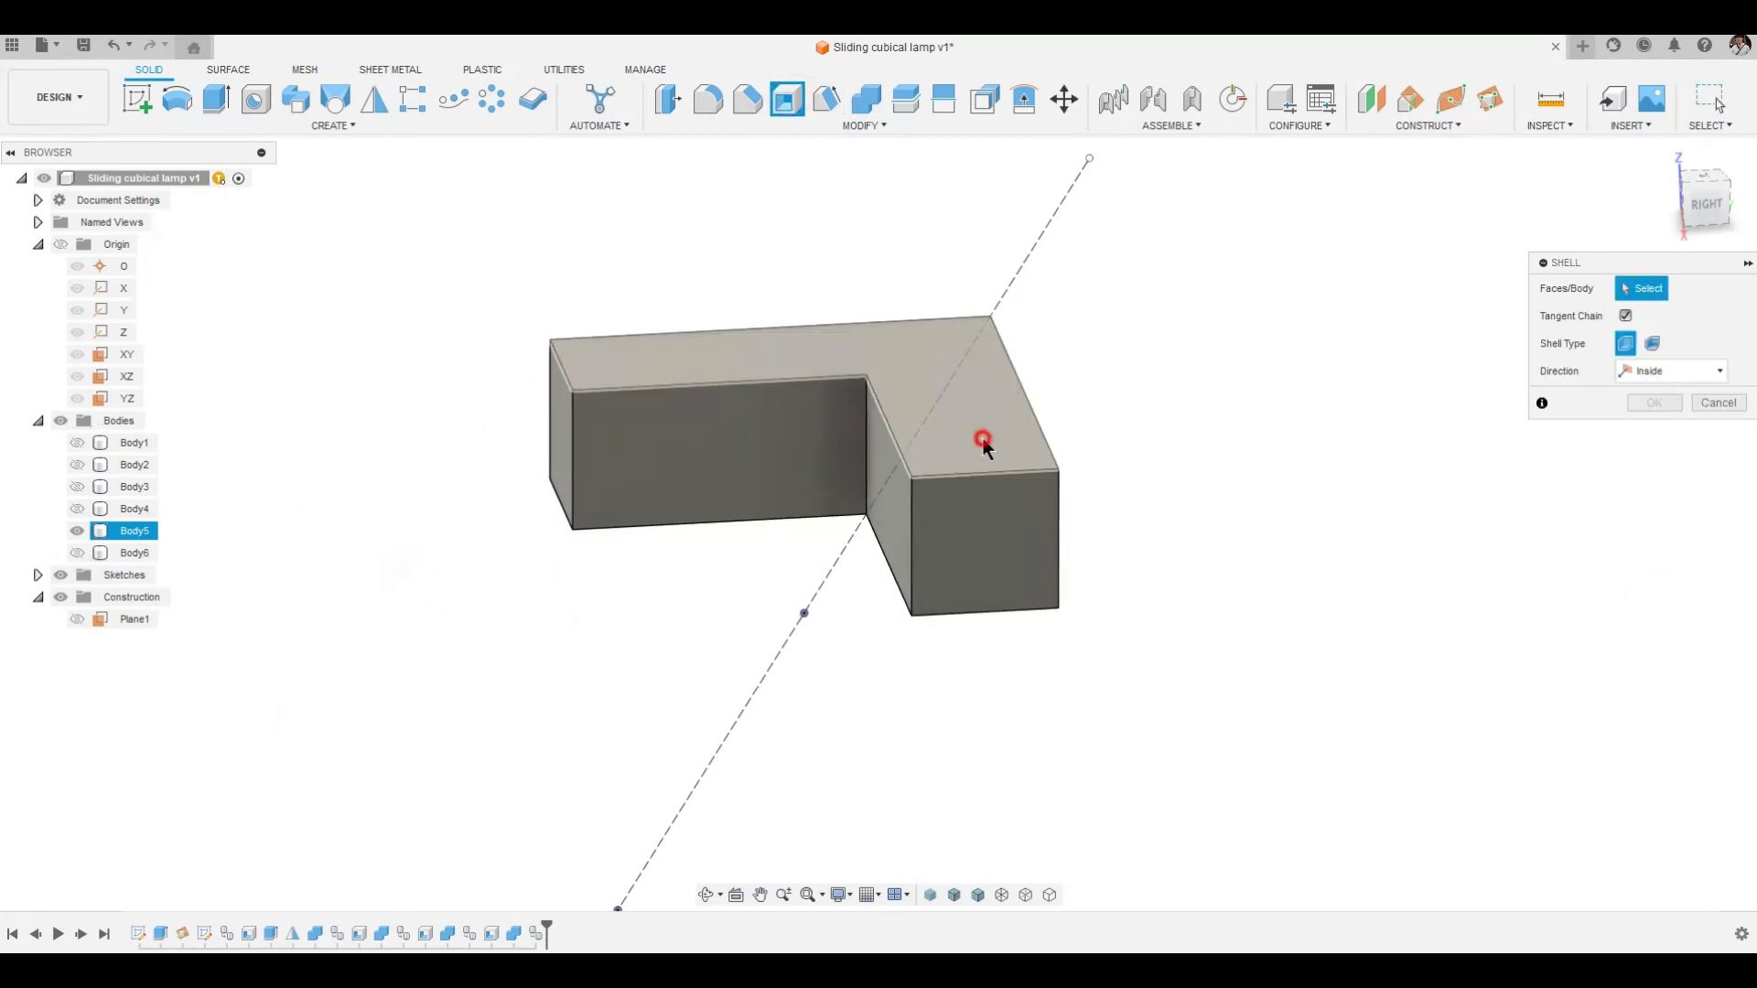
pyautogui.keyDown('shift'); pyautogui.moveTo(1299, 485); pyautogui.dragTo(1011, 517, button='middle'); pyautogui.keyUp('shift')
pyautogui.keyDown('shift'); pyautogui.moveTo(1199, 506); pyautogui.dragTo(1056, 547, button='middle'); pyautogui.keyUp('shift')
pyautogui.click(909, 545)
pyautogui.keyDown('shift'); pyautogui.moveTo(1258, 499); pyautogui.dragTo(1028, 468, button='middle'); pyautogui.keyUp('shift')
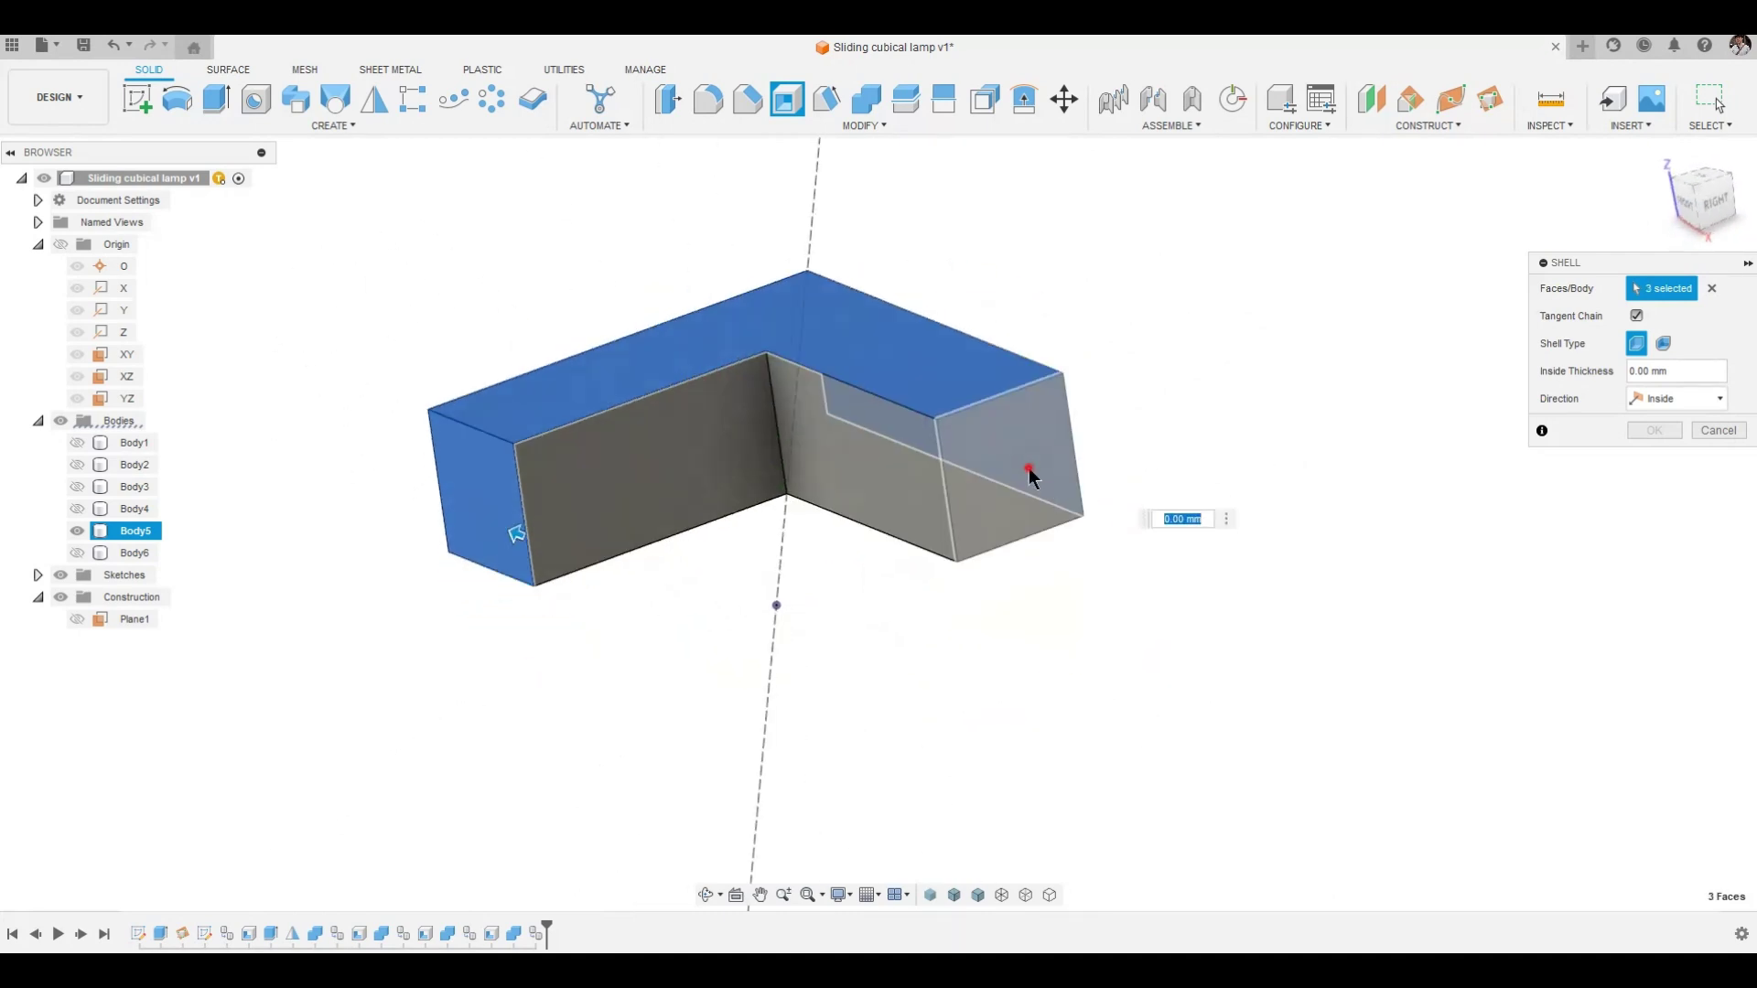
pyautogui.click(1028, 470)
pyautogui.keyDown('shift'); pyautogui.moveTo(1336, 366); pyautogui.dragTo(1180, 267, button='middle'); pyautogui.keyUp('shift')
pyautogui.write('20')
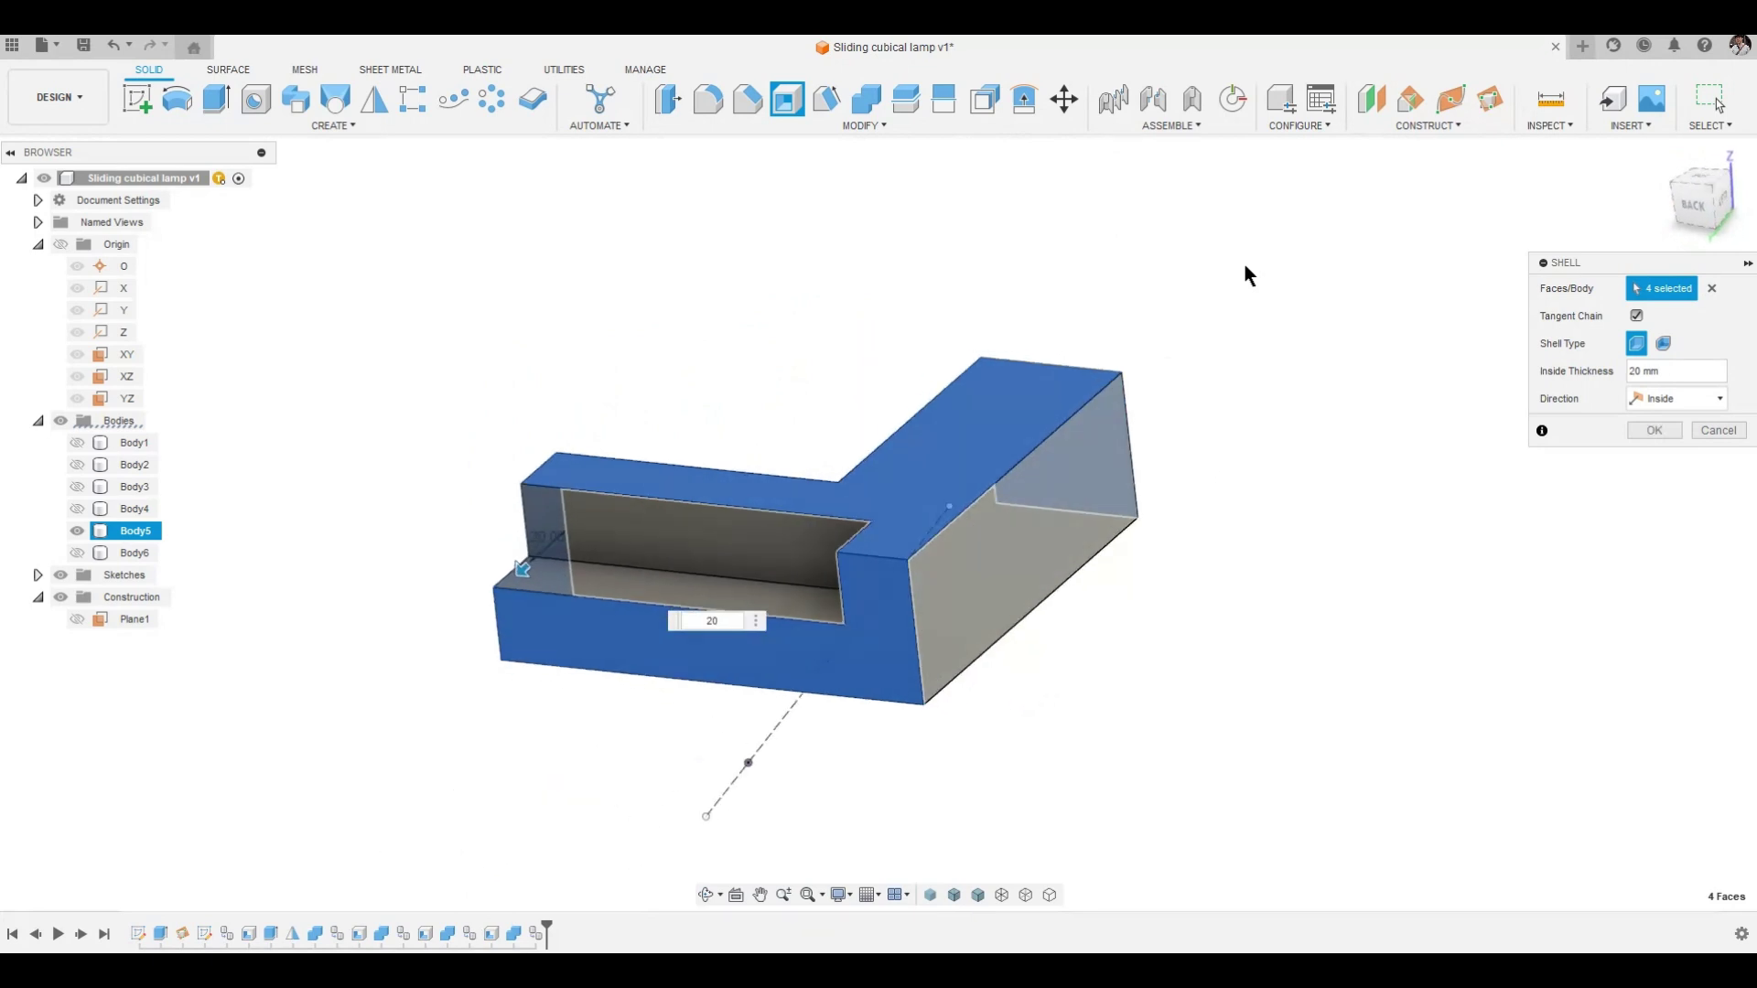
pyautogui.click(1118, 511)
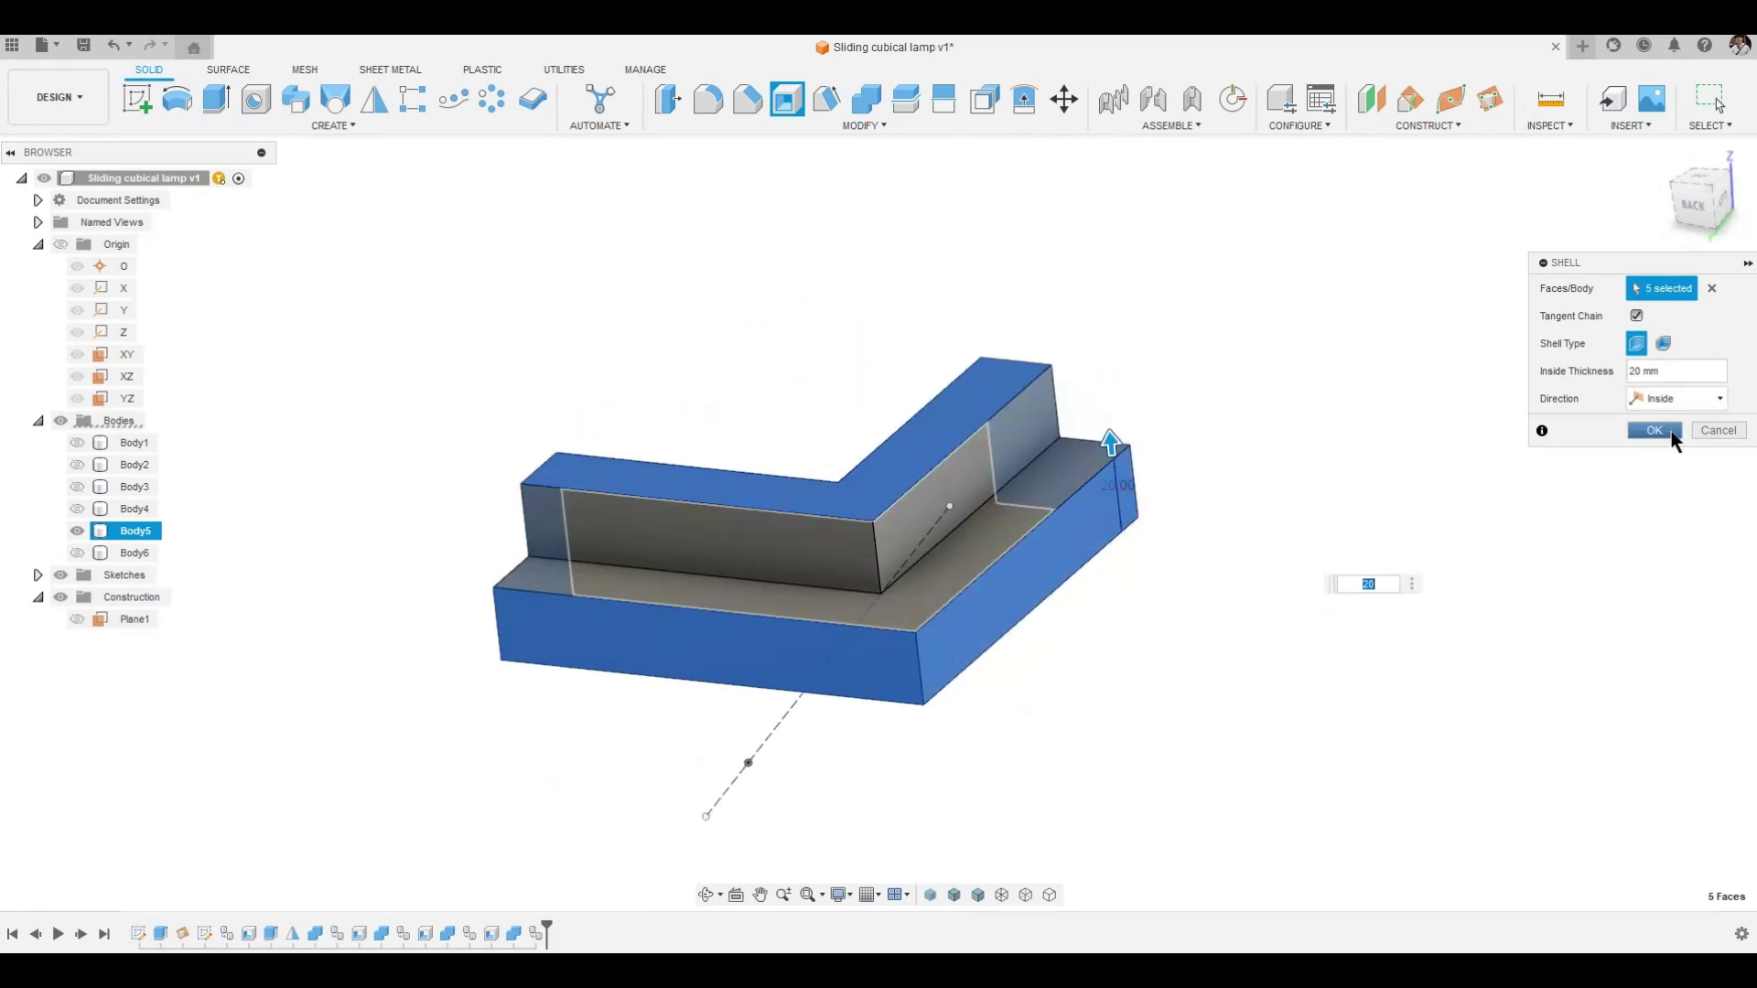
pyautogui.click(1671, 431)
pyautogui.click(80, 554)
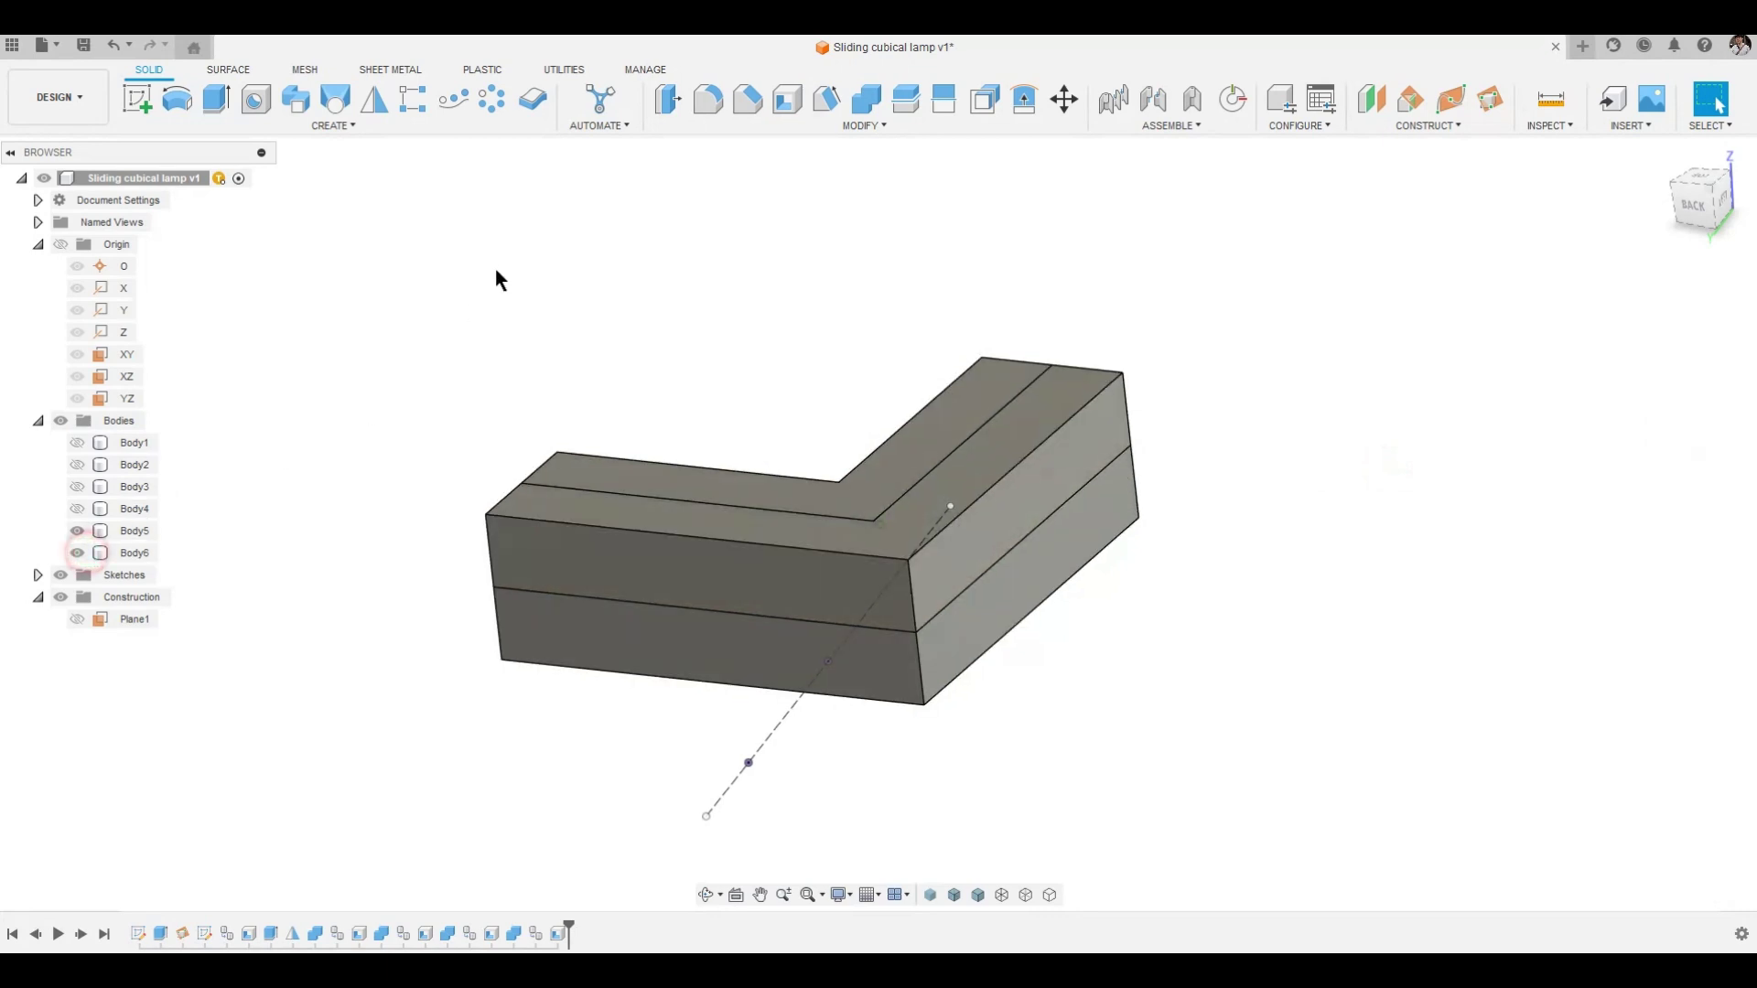
# Cut Body5 out of Body6 with Combine, keeping the tool body.
pyautogui.keyDown('shift'); pyautogui.moveTo(499, 274); pyautogui.dragTo(590, 256, button='middle'); pyautogui.keyUp('shift')
pyautogui.click(868, 101)
pyautogui.click(134, 552)
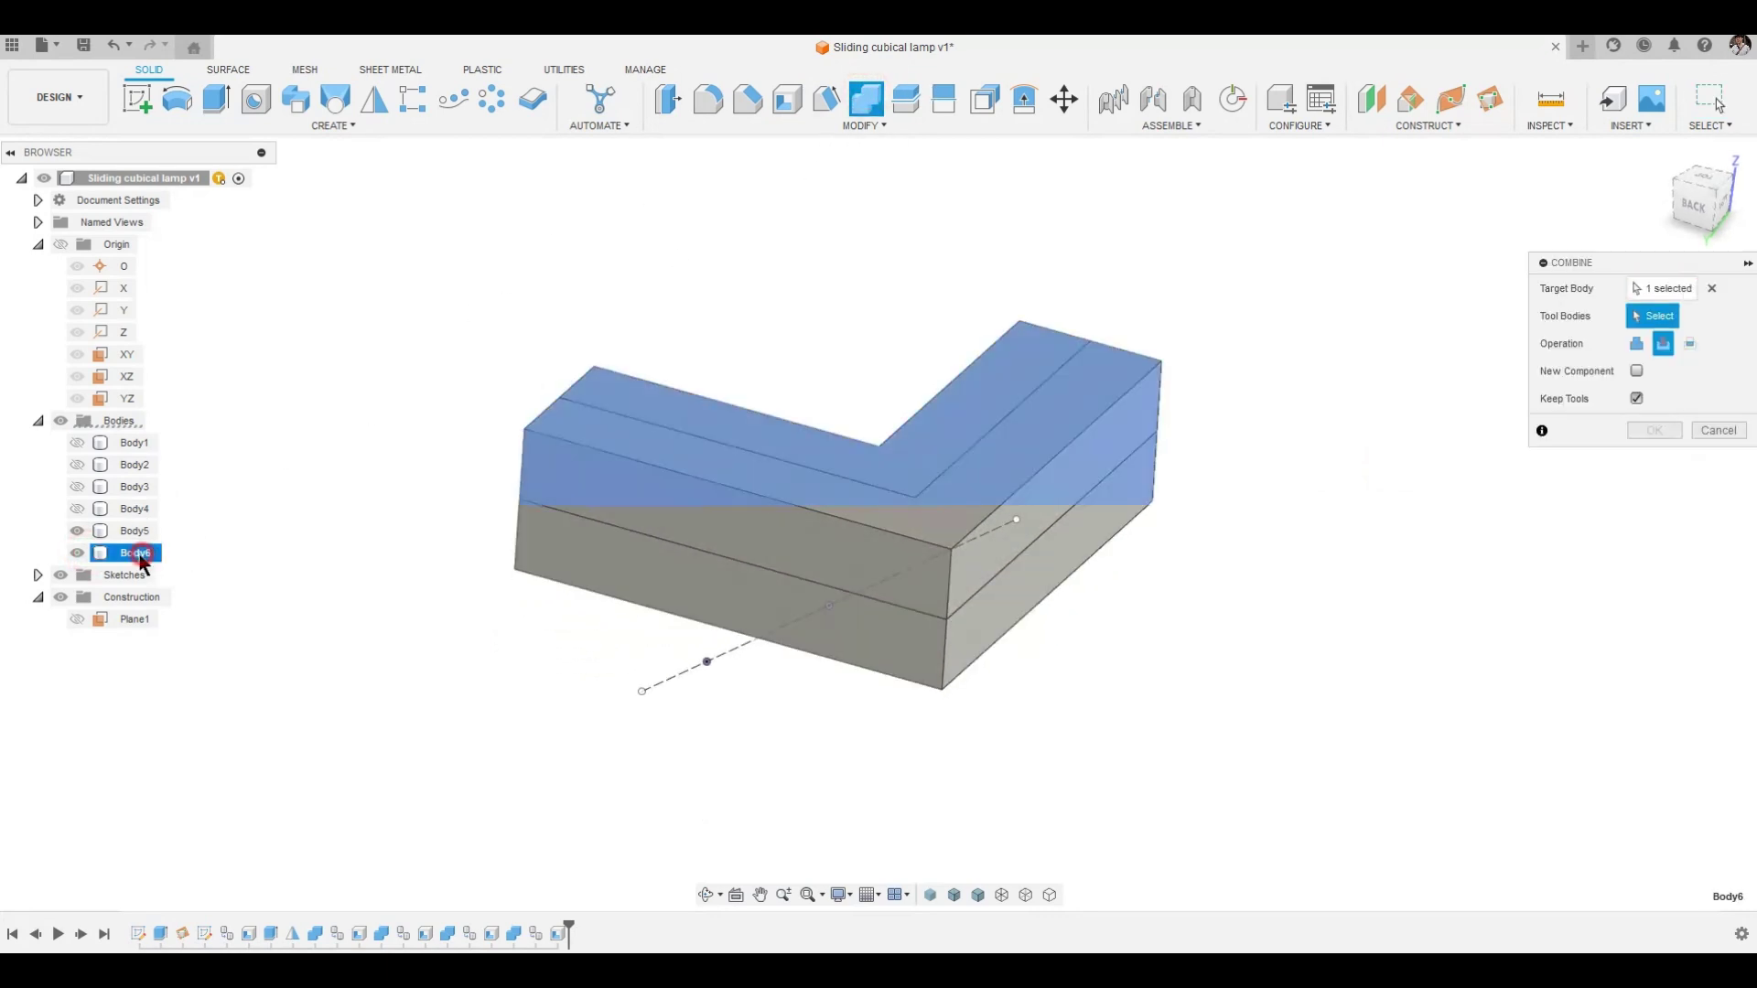
pyautogui.click(954, 438)
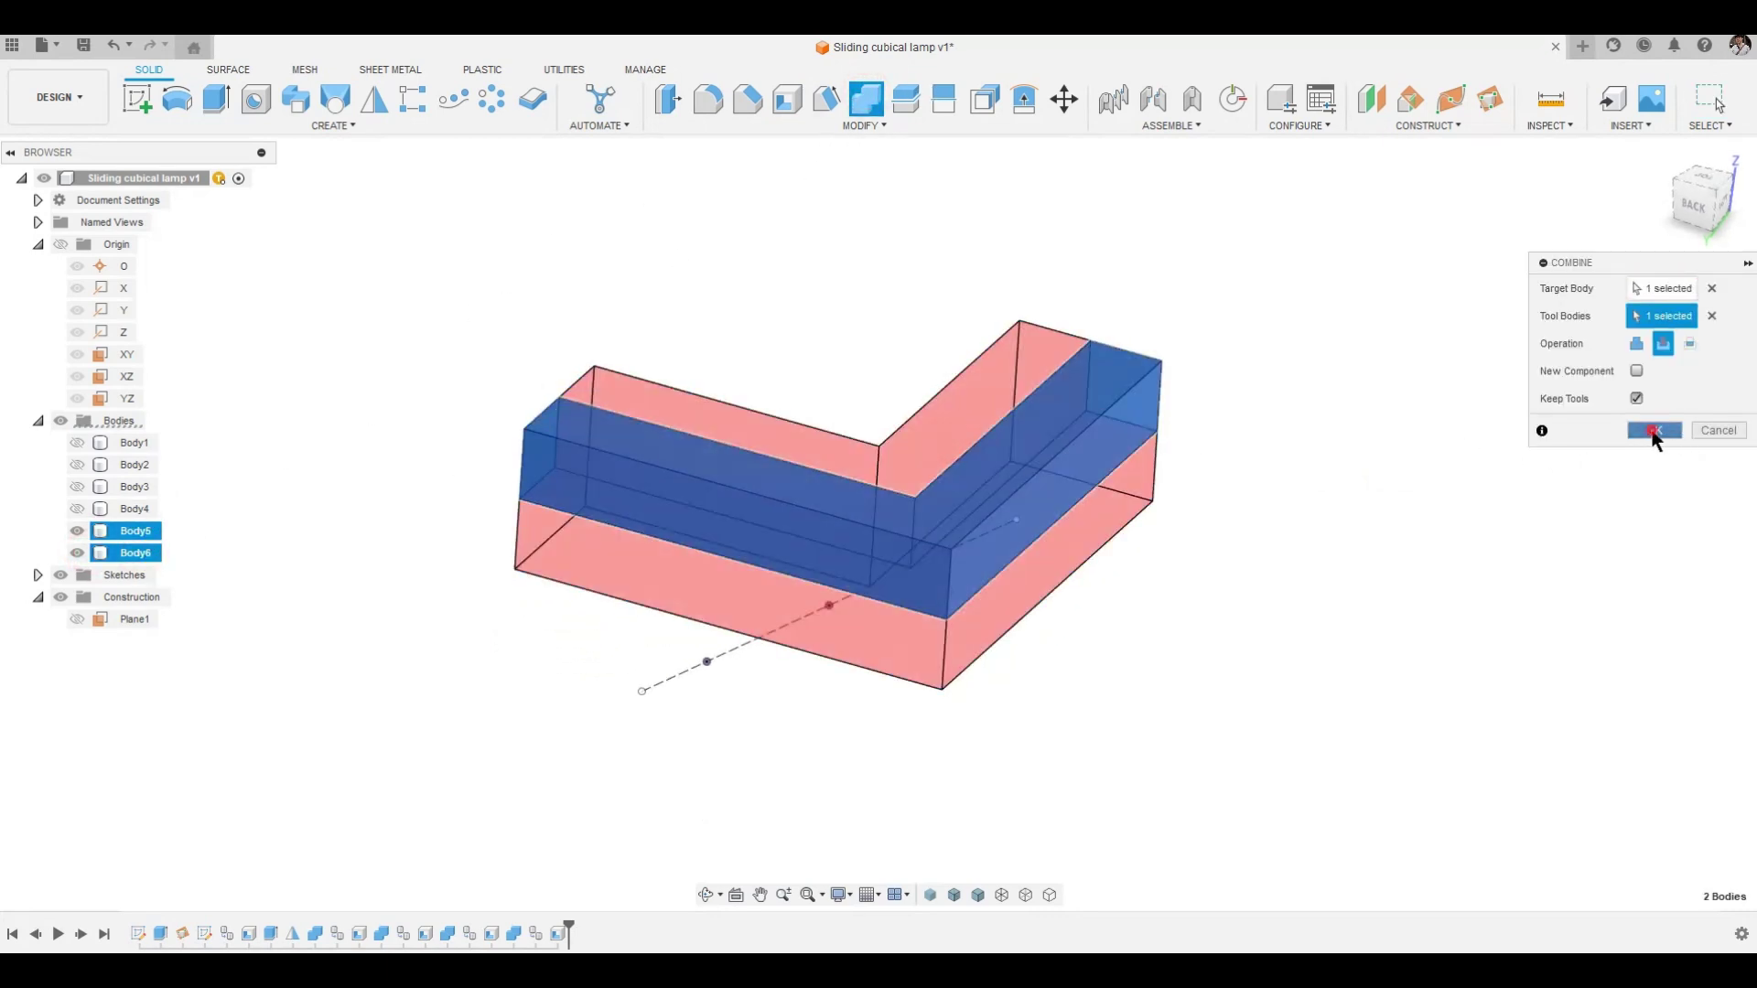
pyautogui.click(1652, 431)
# Show Body1 through Body4 and create components from all the bodies.
pyautogui.keyDown('shift'); pyautogui.moveTo(370, 768); pyautogui.dragTo(594, 722, button='middle'); pyautogui.keyUp('shift')
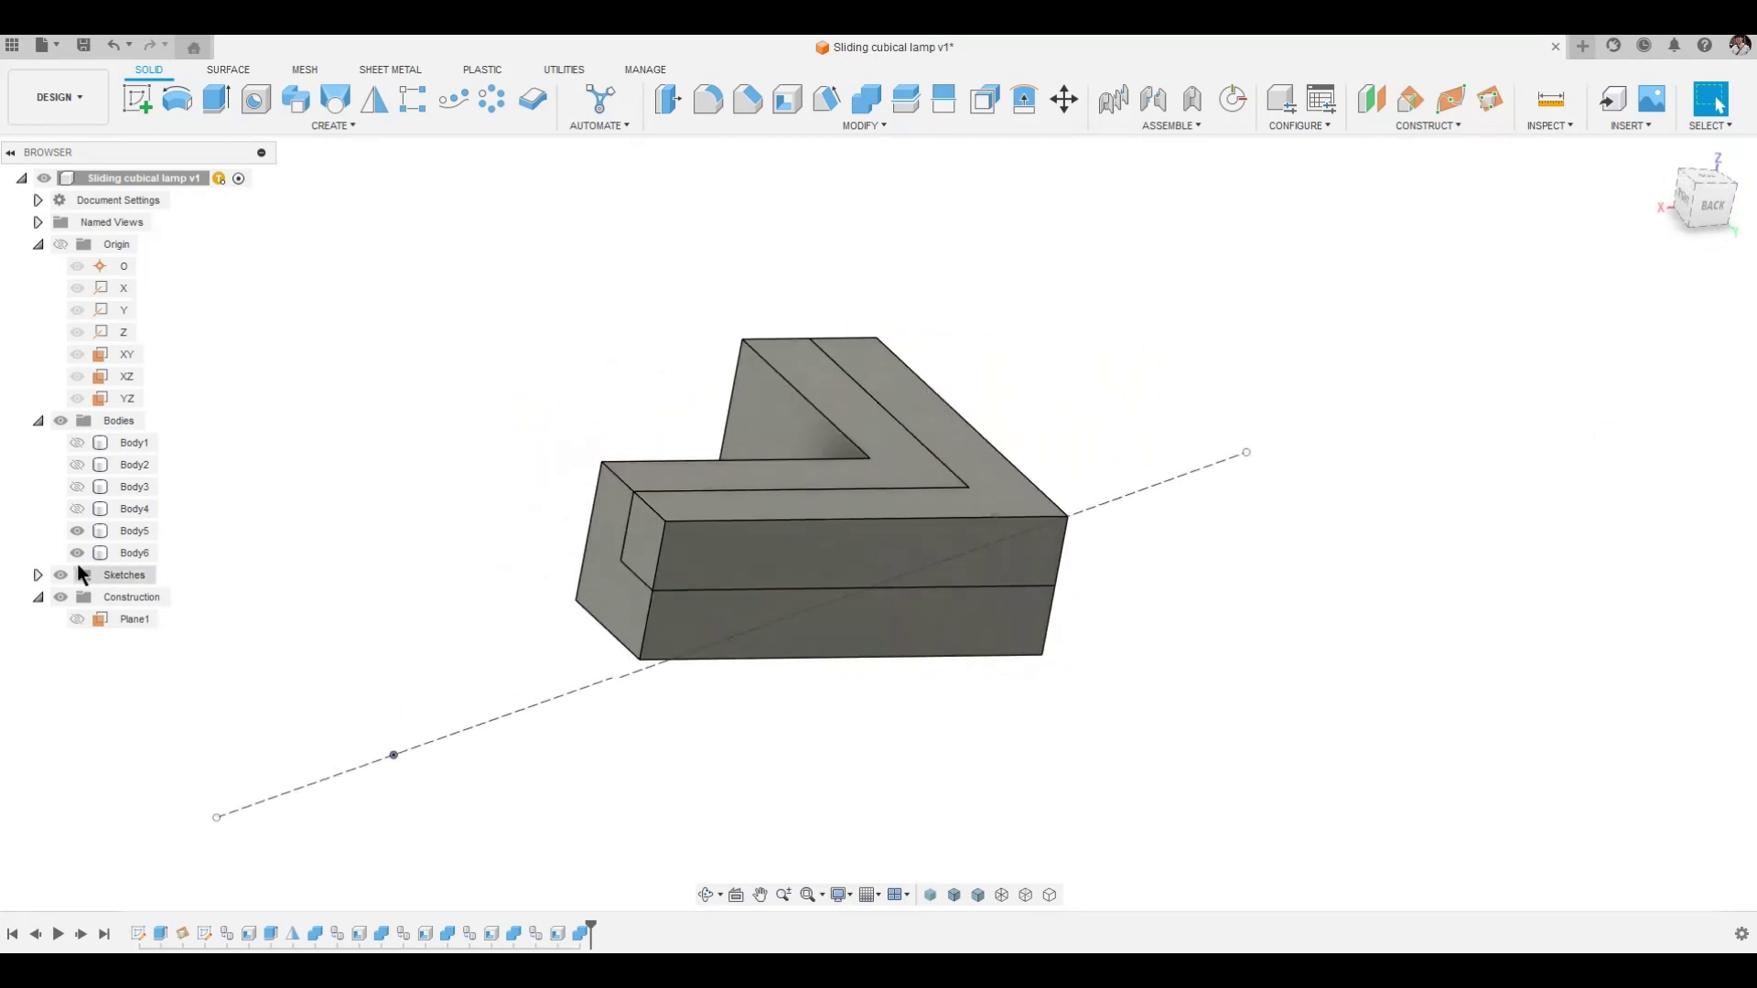
pyautogui.click(77, 509)
pyautogui.click(77, 486)
pyautogui.click(77, 465)
pyautogui.click(77, 443)
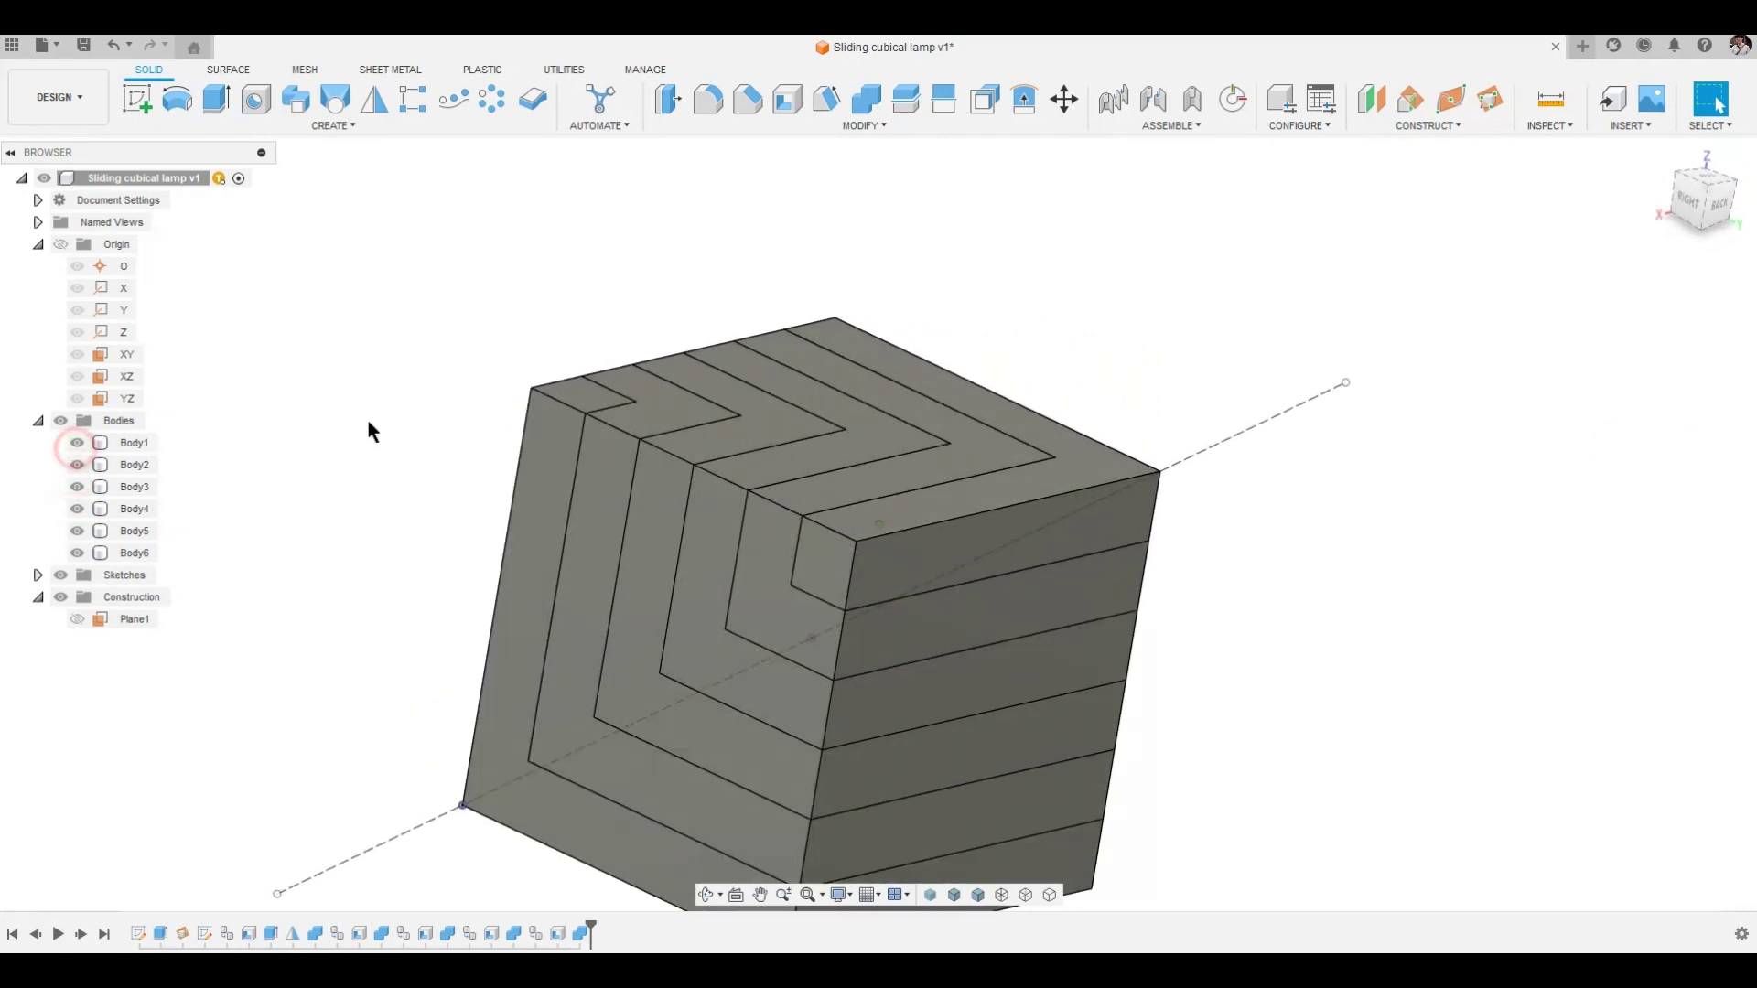
pyautogui.moveTo(368, 421)
pyautogui.keyDown('shift'); pyautogui.mouseDown(button='middle')
pyautogui.moveTo(343, 400)
pyautogui.moveTo(343, 415)
pyautogui.mouseUp(button='middle'); pyautogui.keyUp('shift')
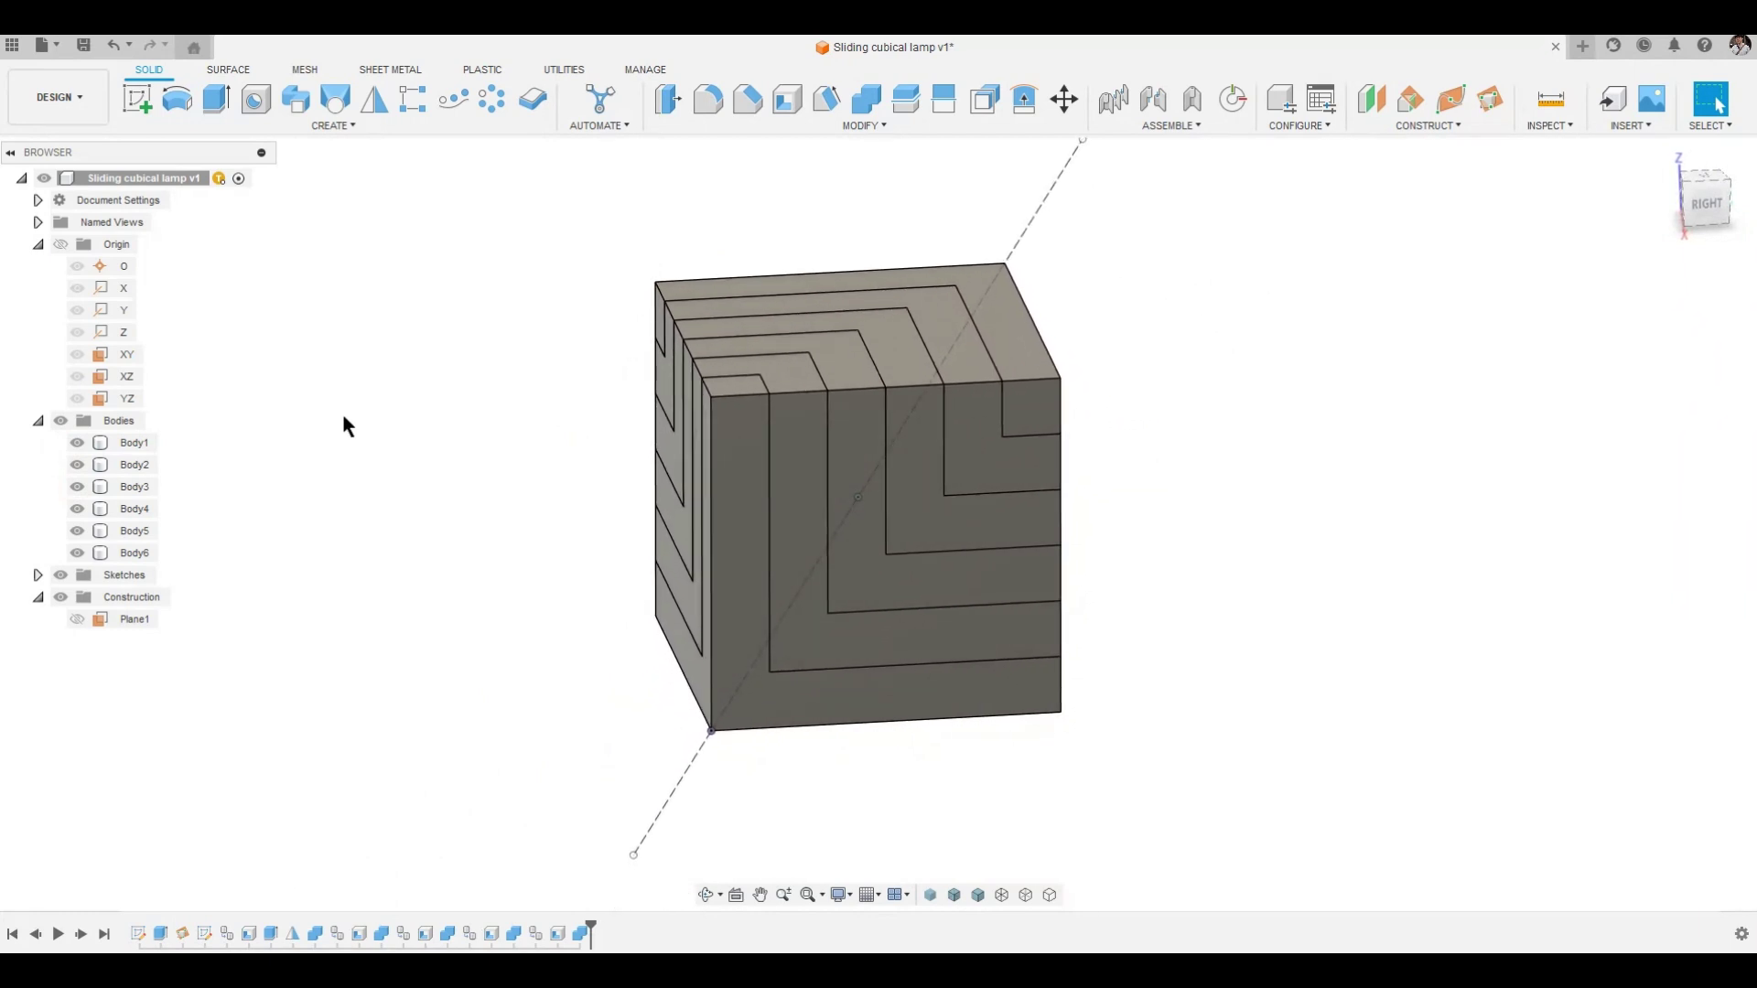
pyautogui.rightClick(133, 430)
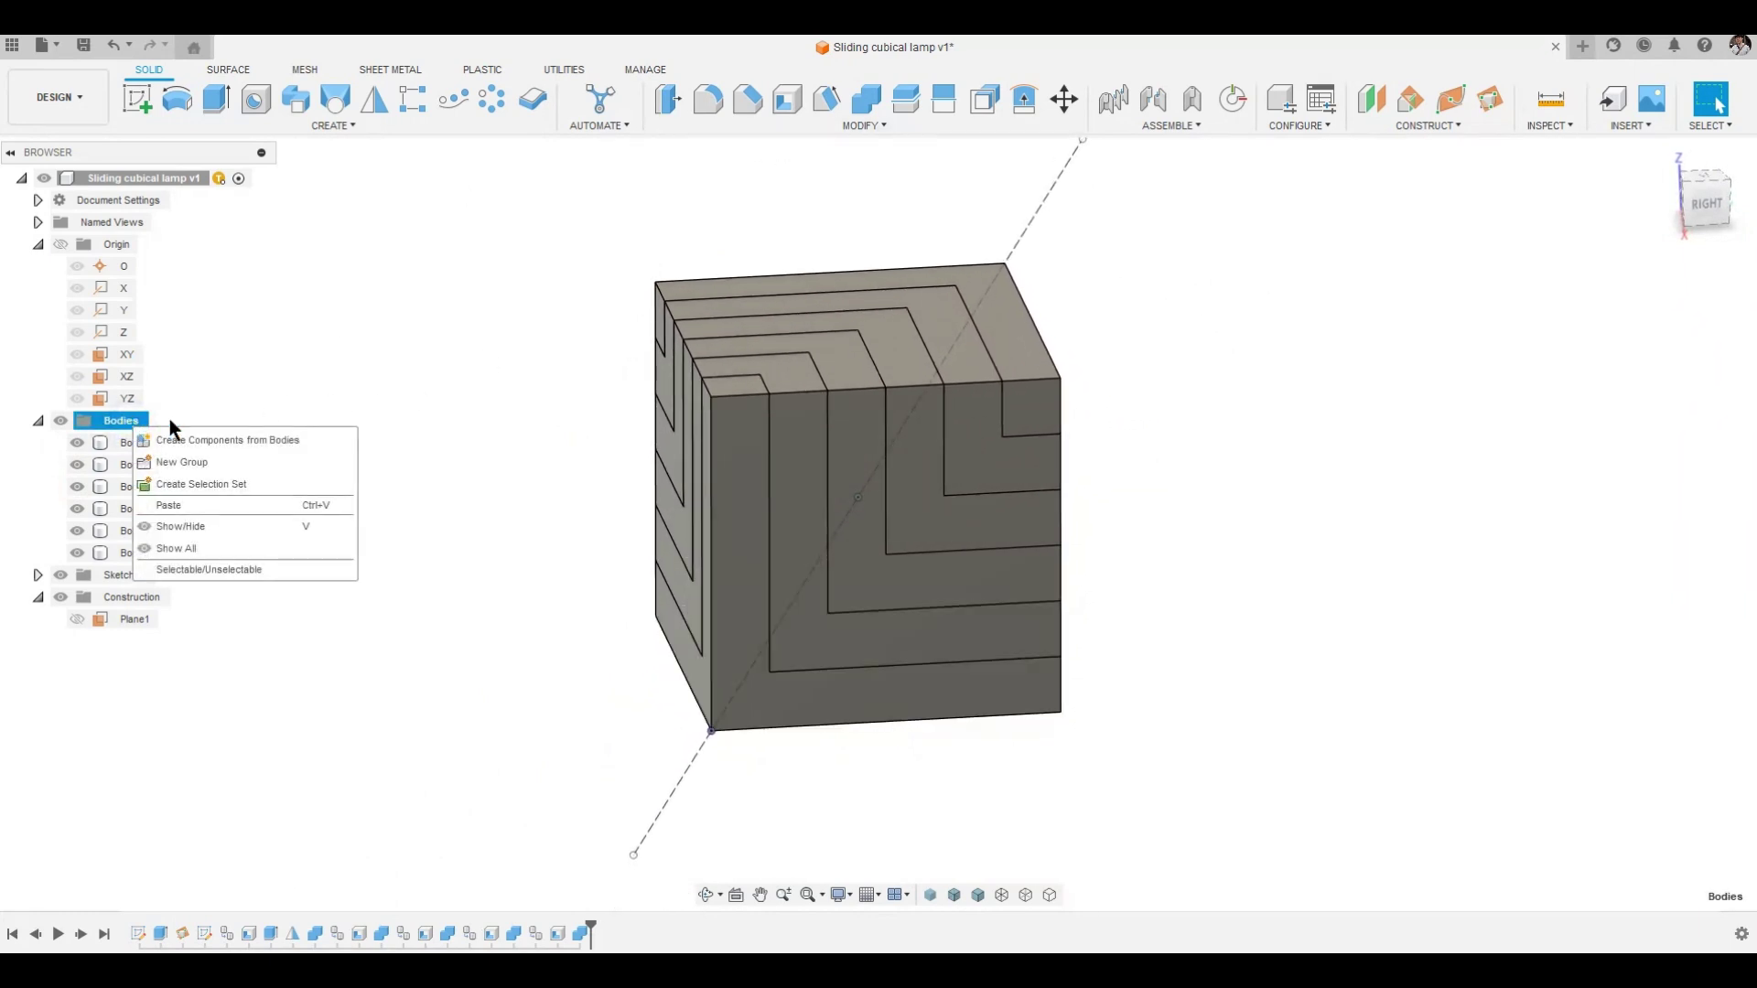
pyautogui.click(232, 435)
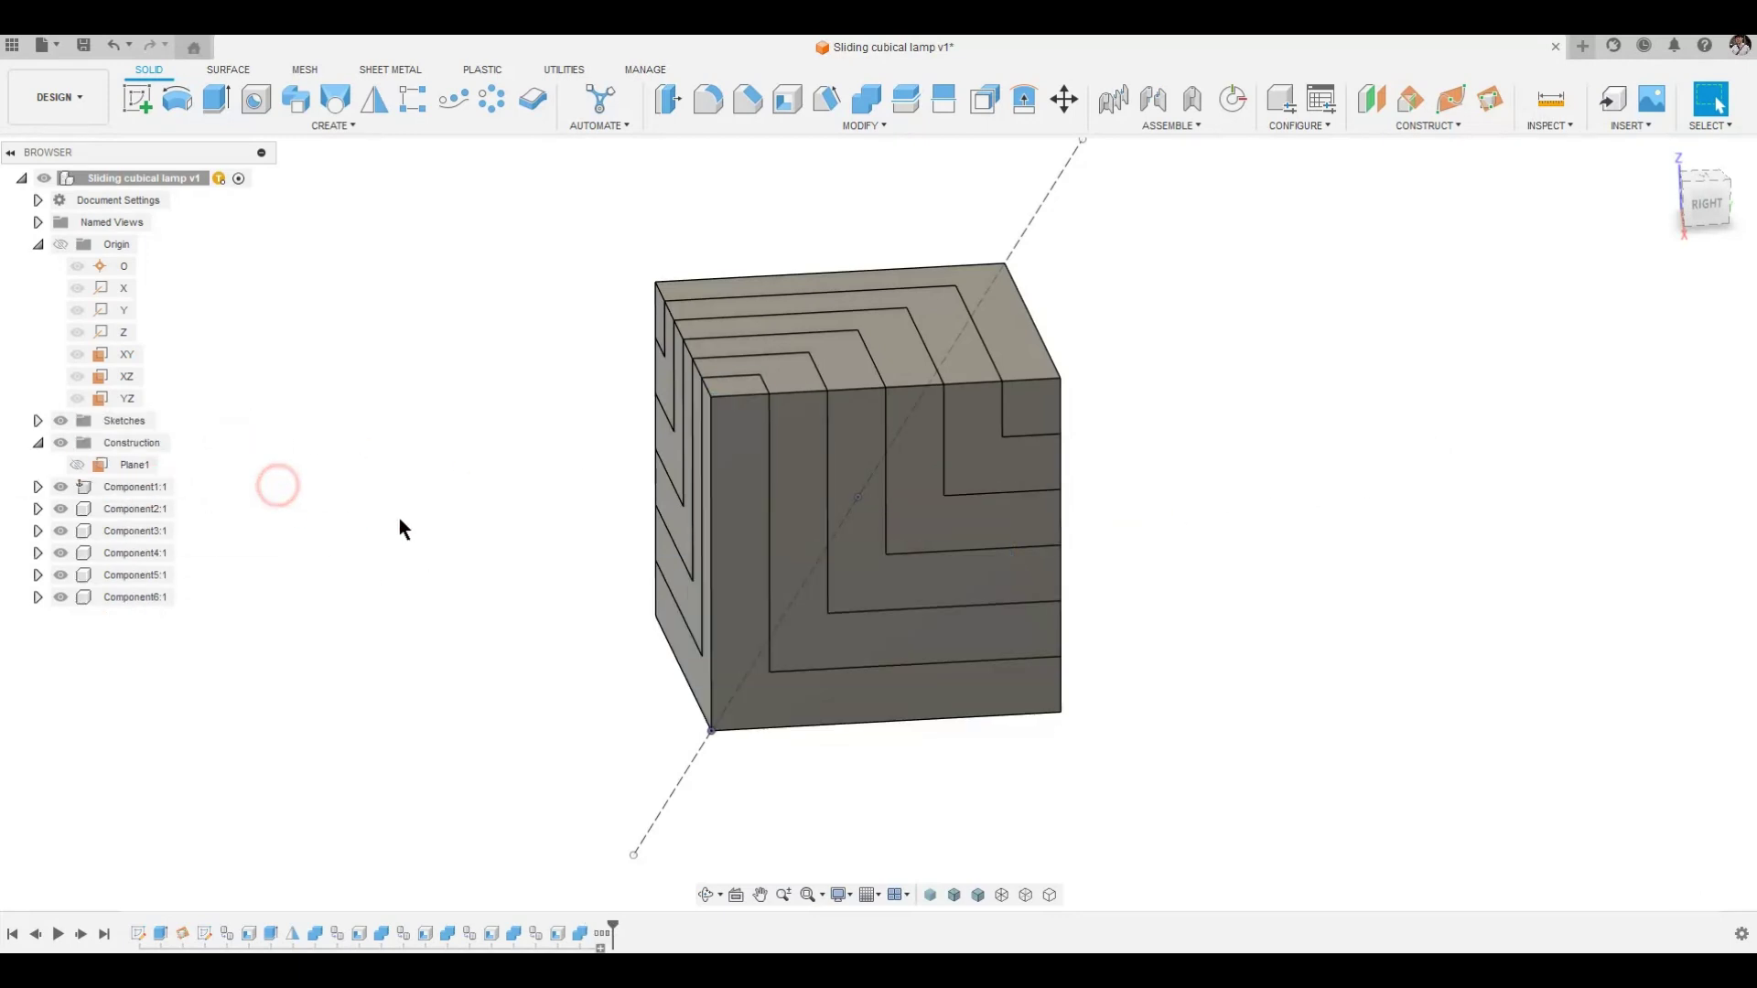
# Create an as-built Slider joint between Component2 and the origin along the diagonal guide line with a 0 mm minimum limit, and test its motion.
pyautogui.scroll(1, 475, 538)
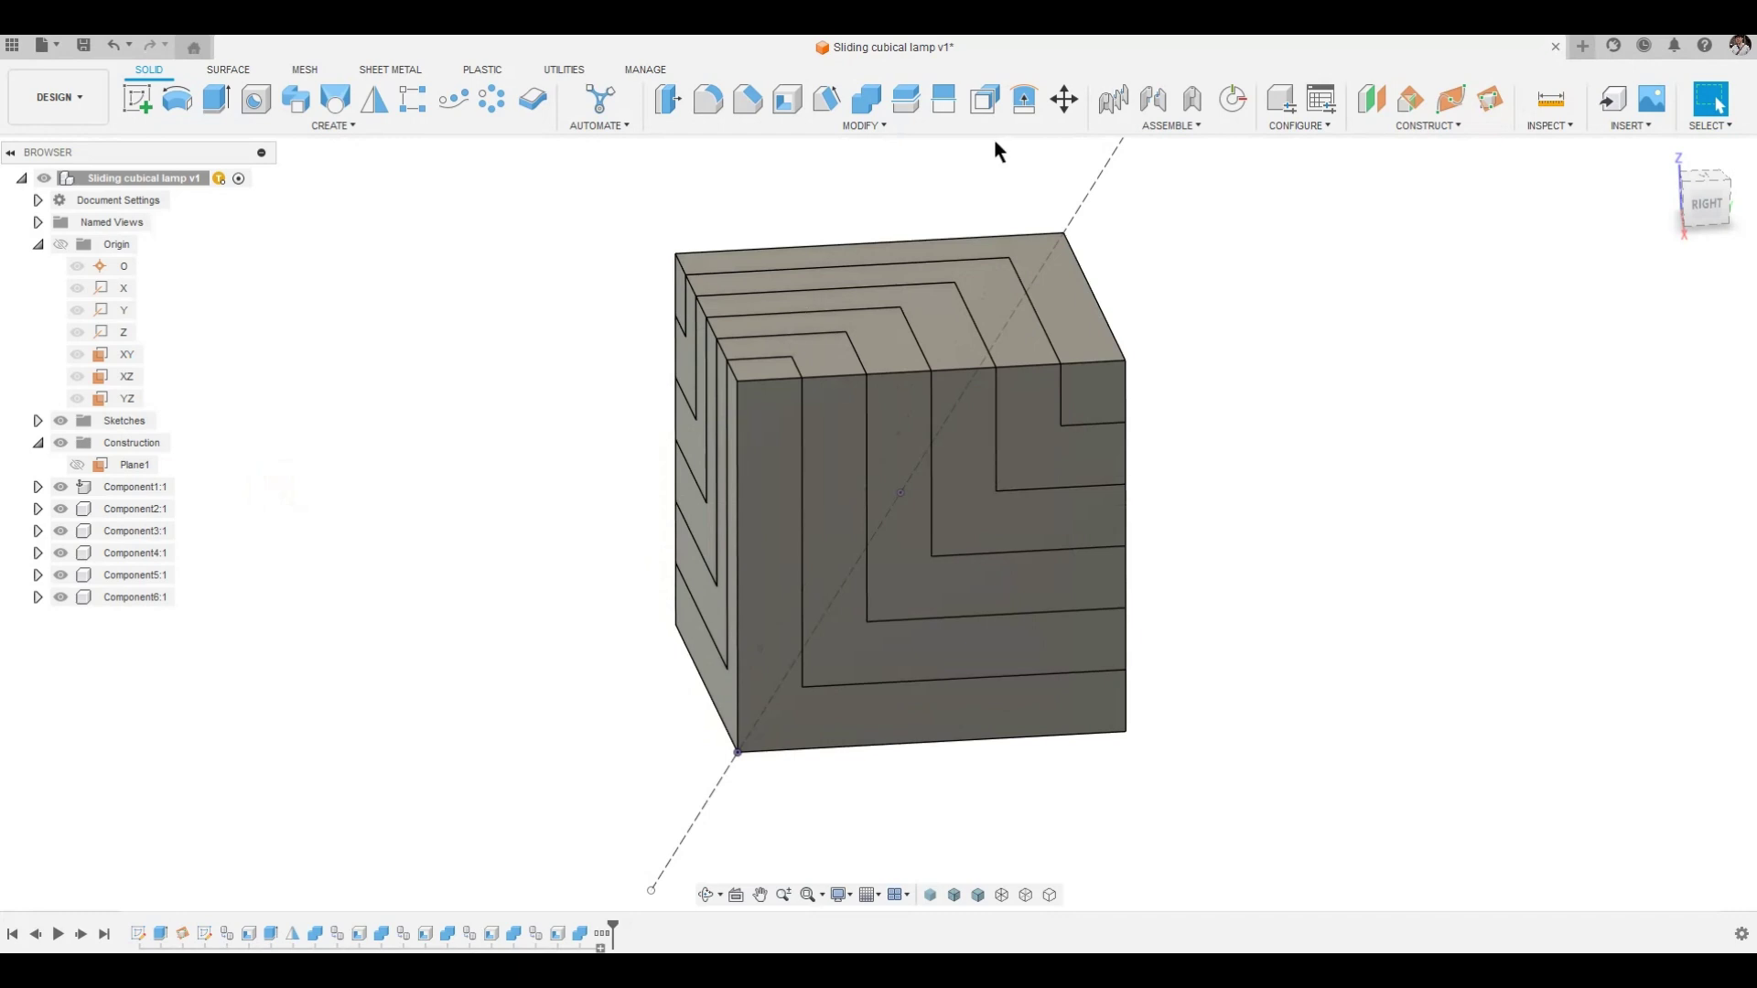
pyautogui.click(1186, 102)
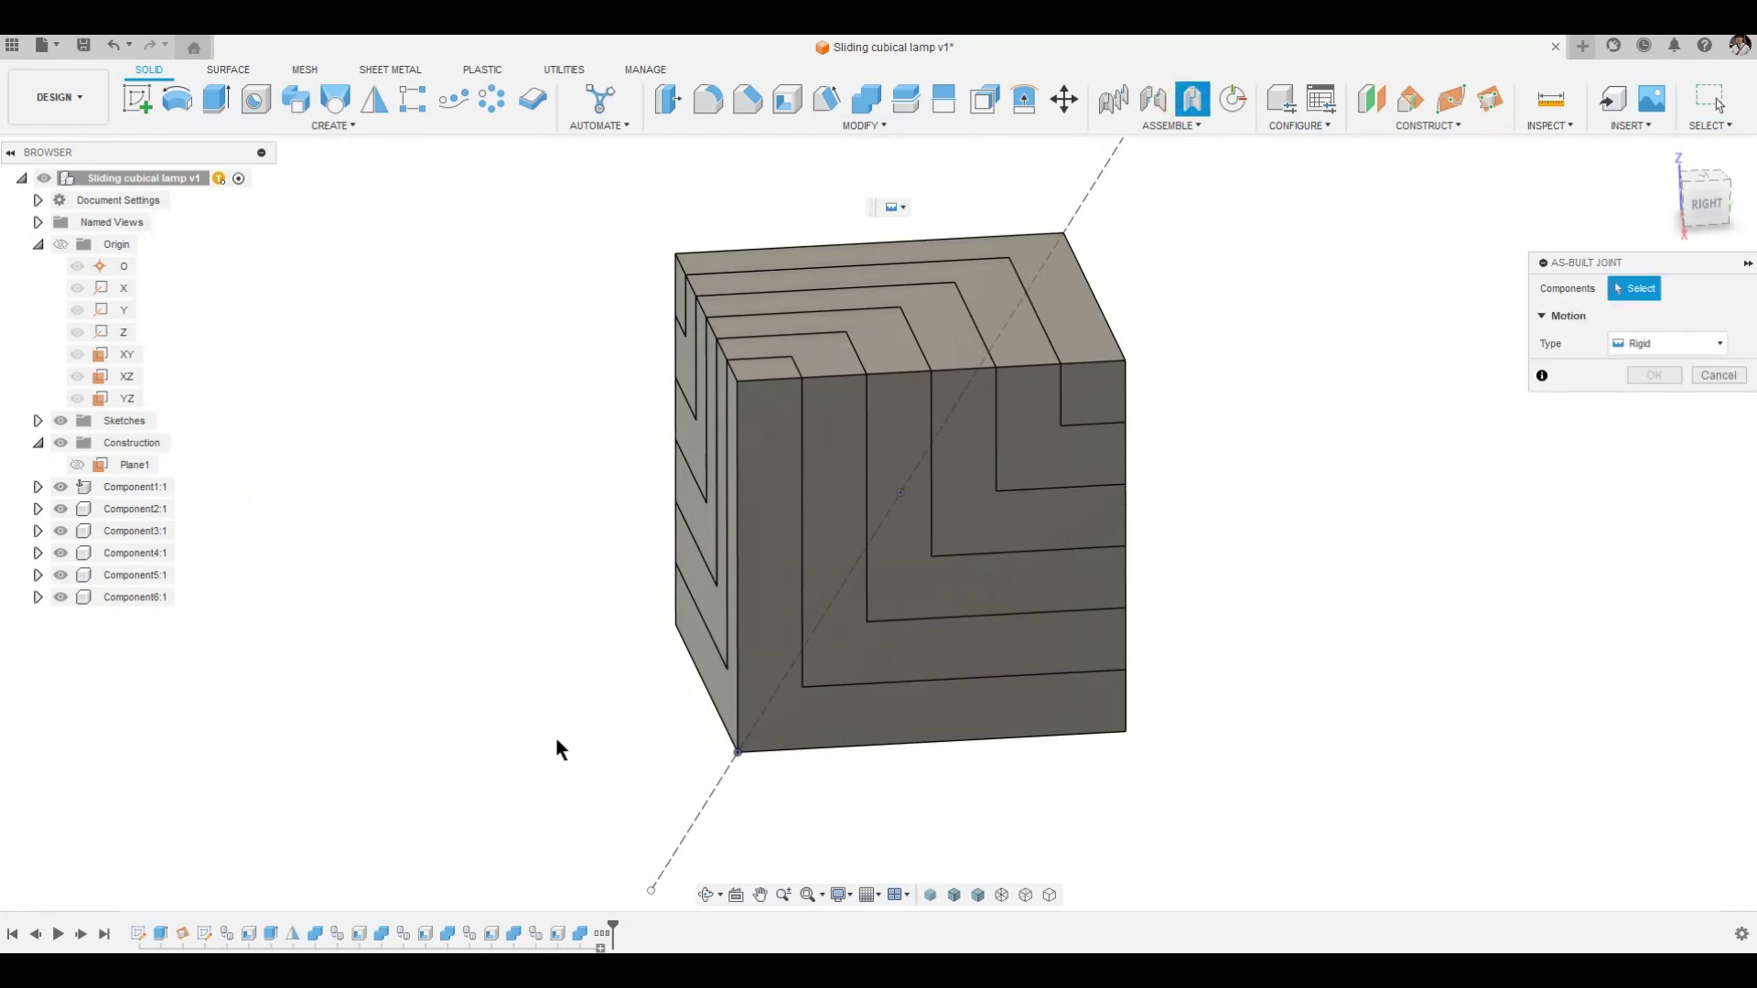
pyautogui.click(886, 657)
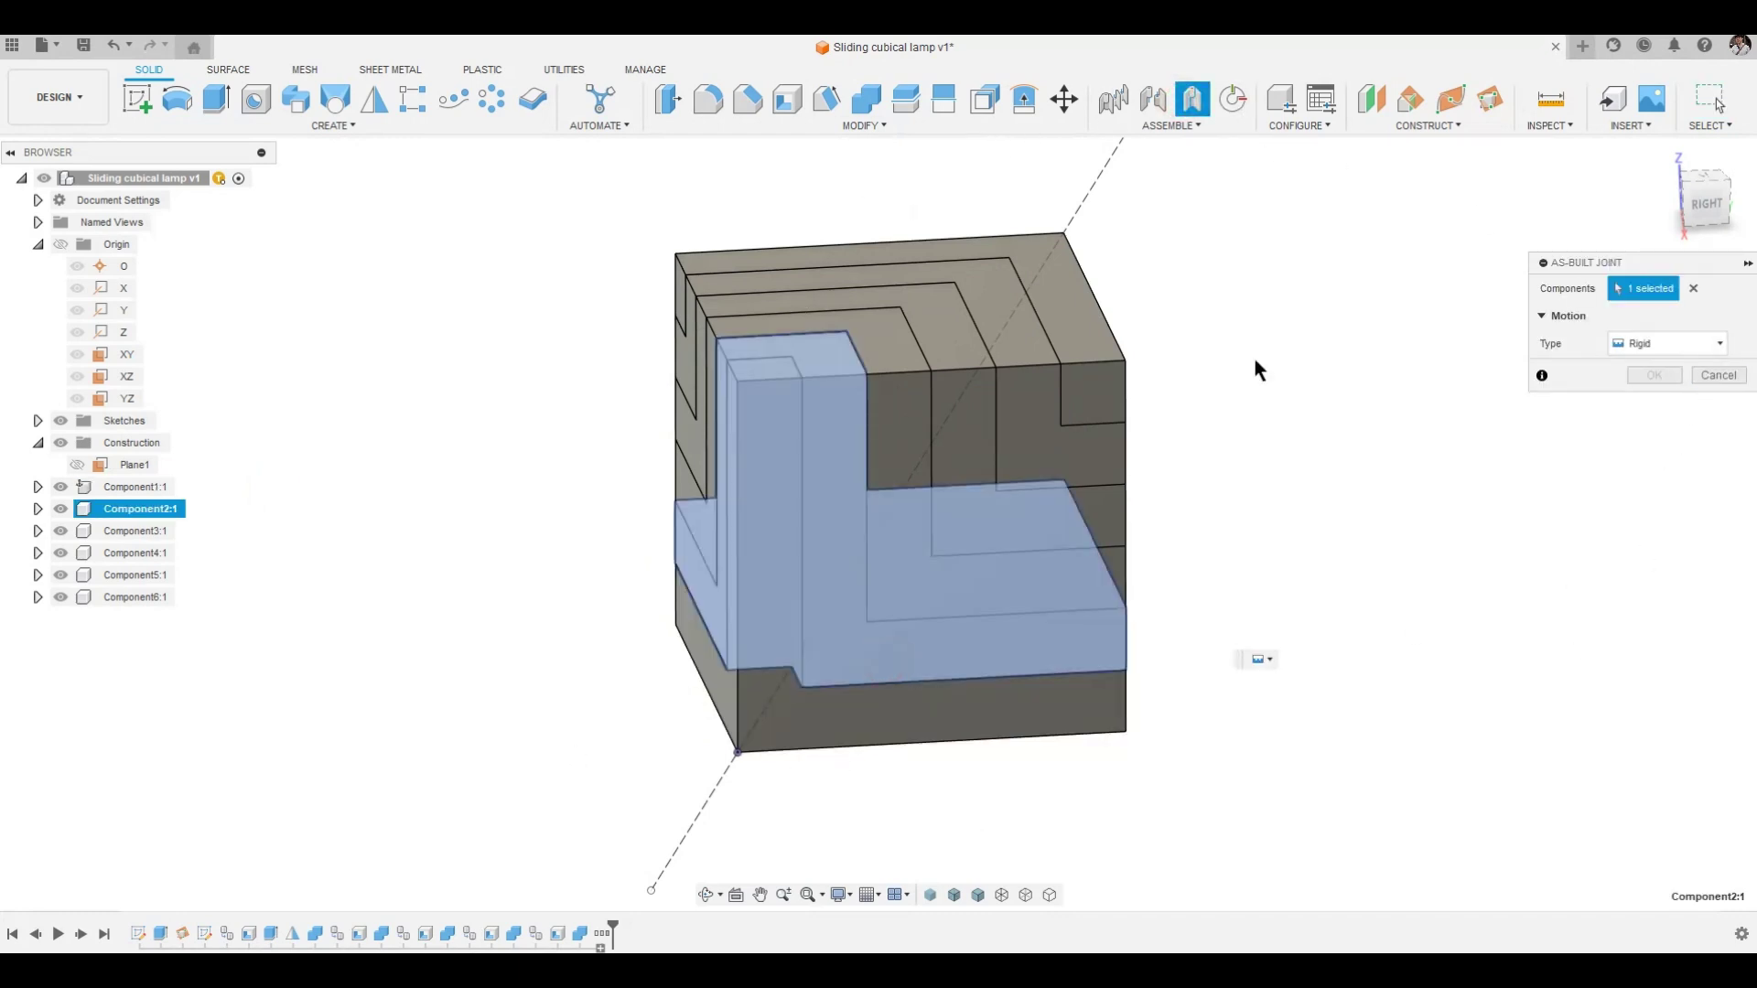
pyautogui.click(125, 267)
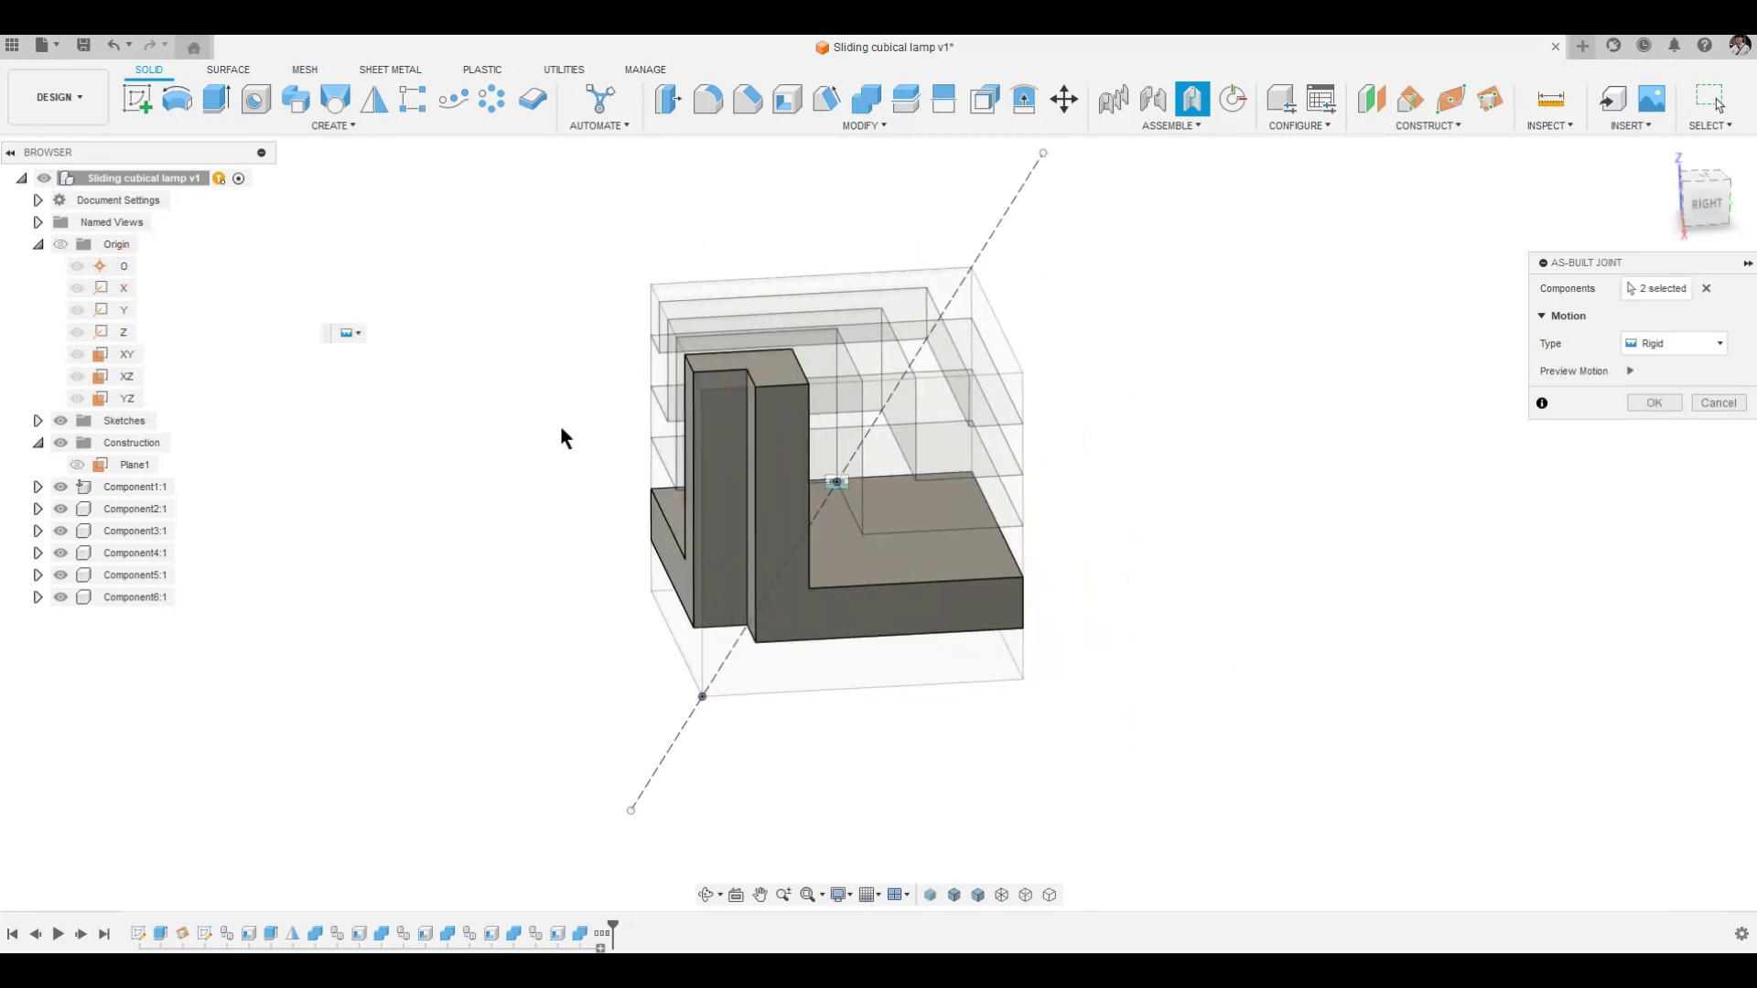
pyautogui.click(1719, 344)
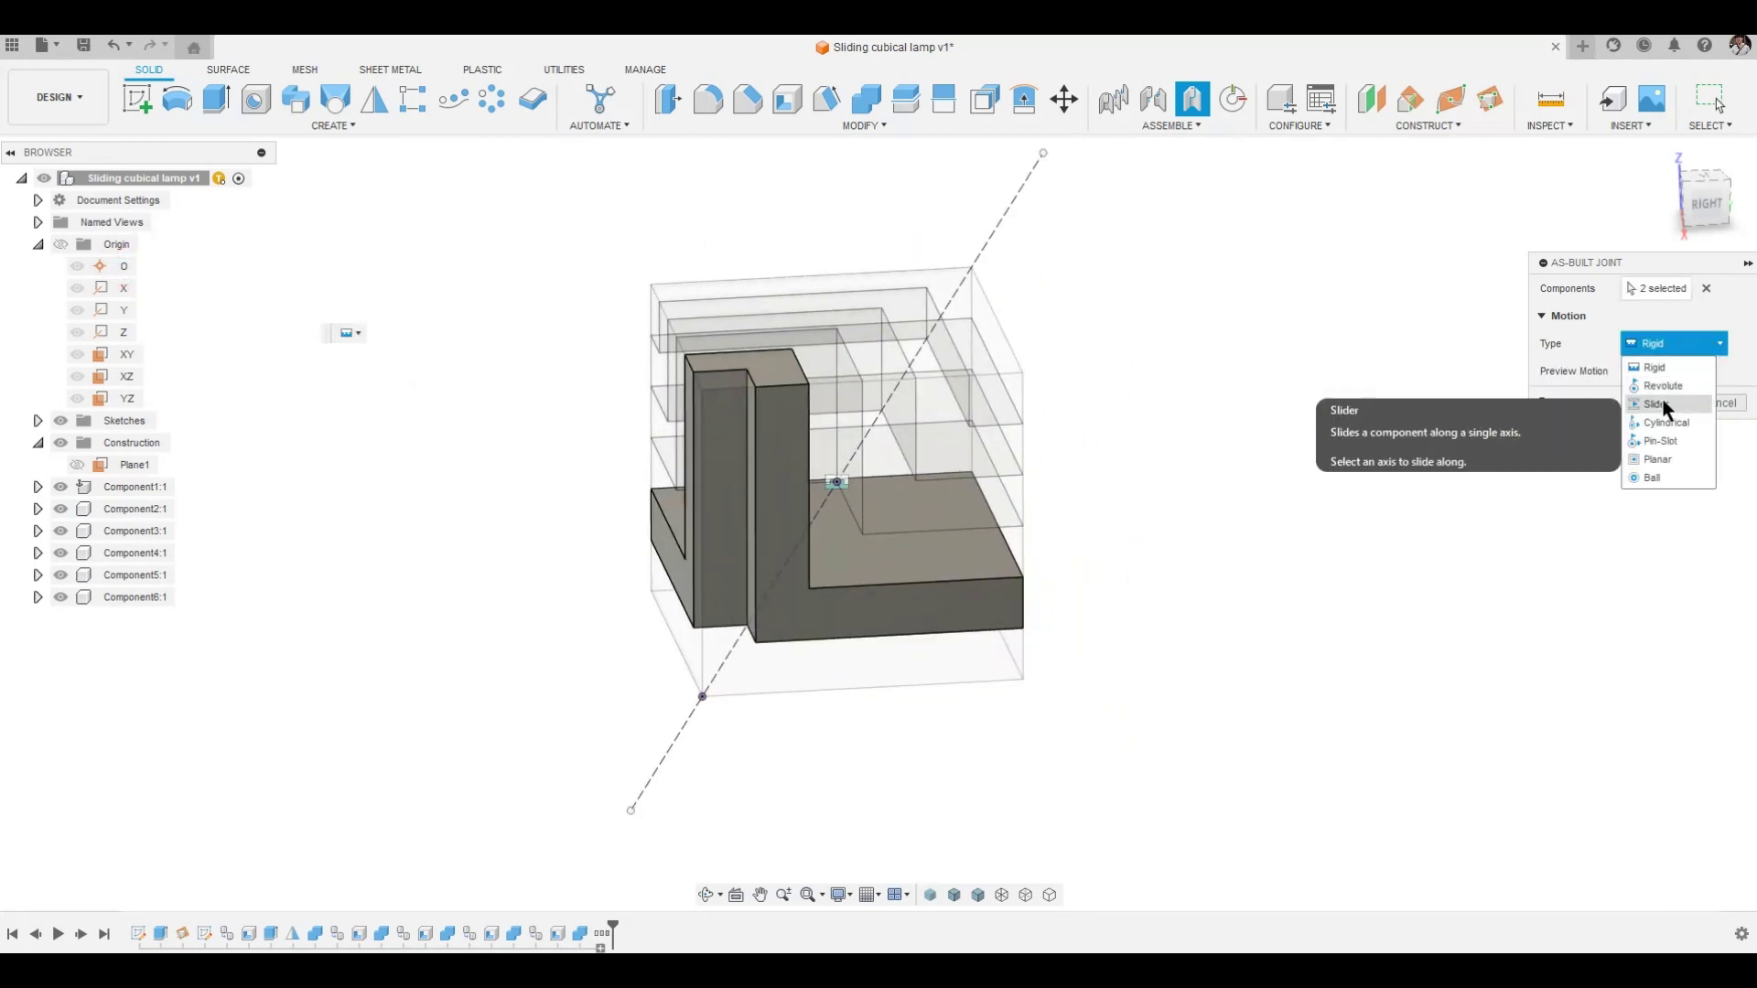
pyautogui.click(1662, 397)
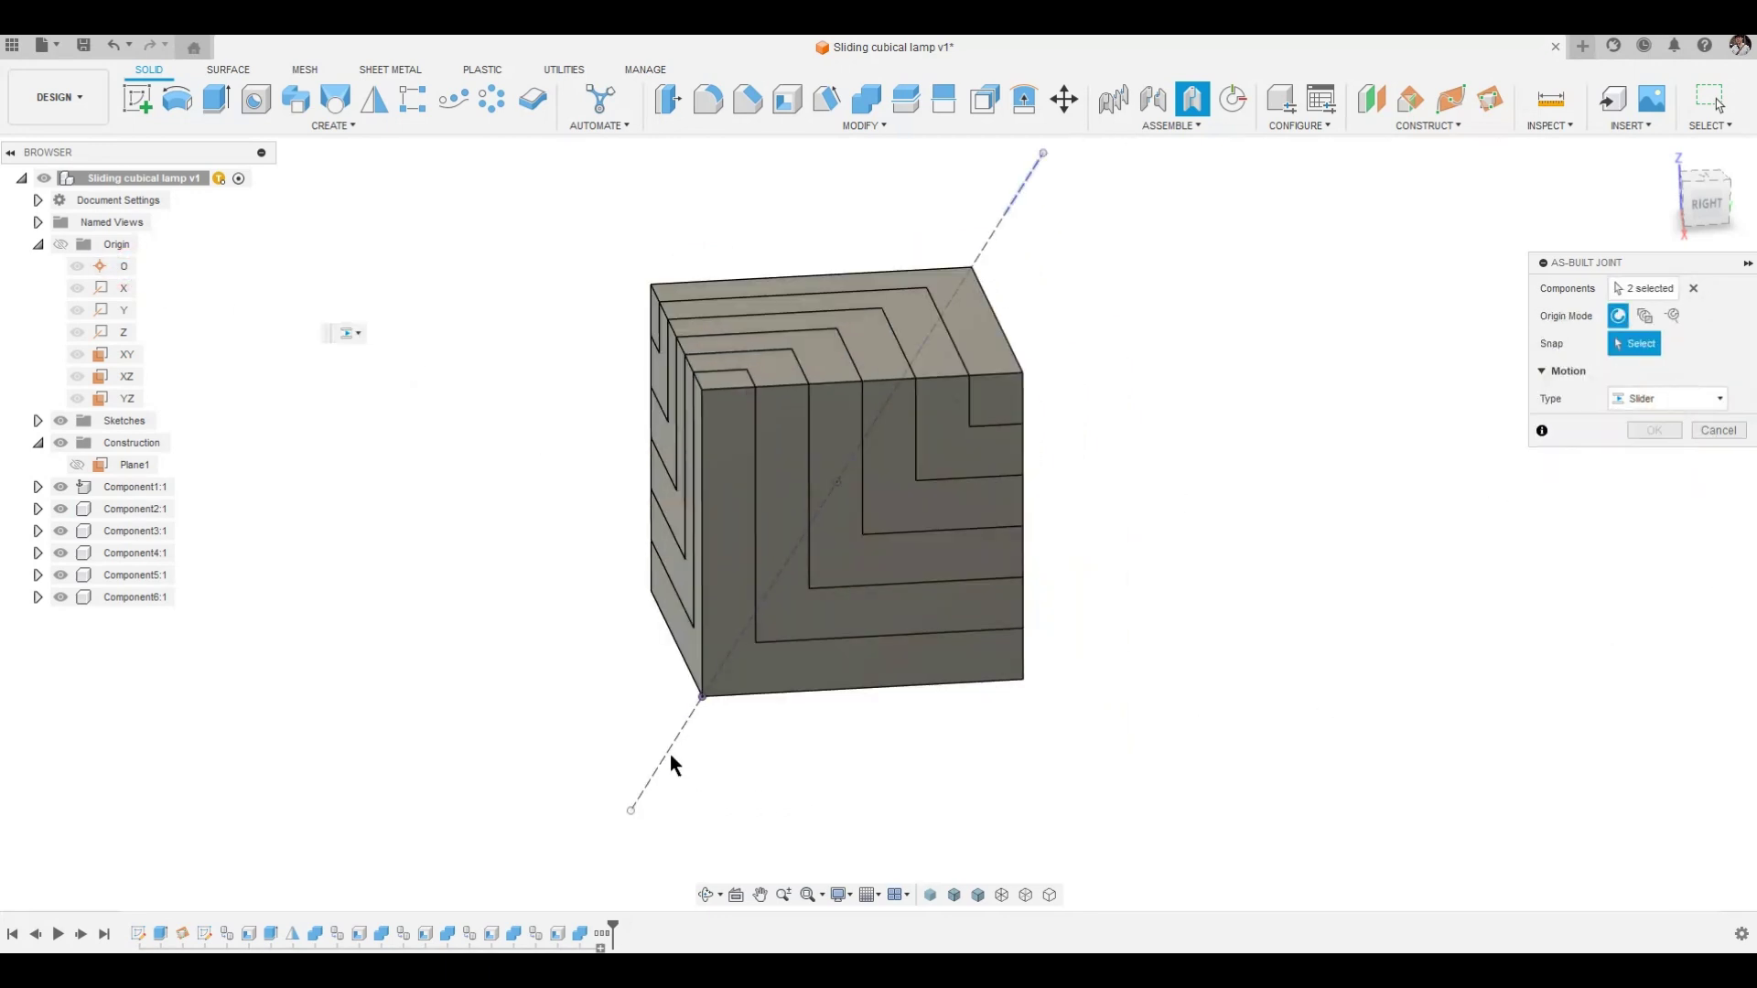
pyautogui.click(640, 801)
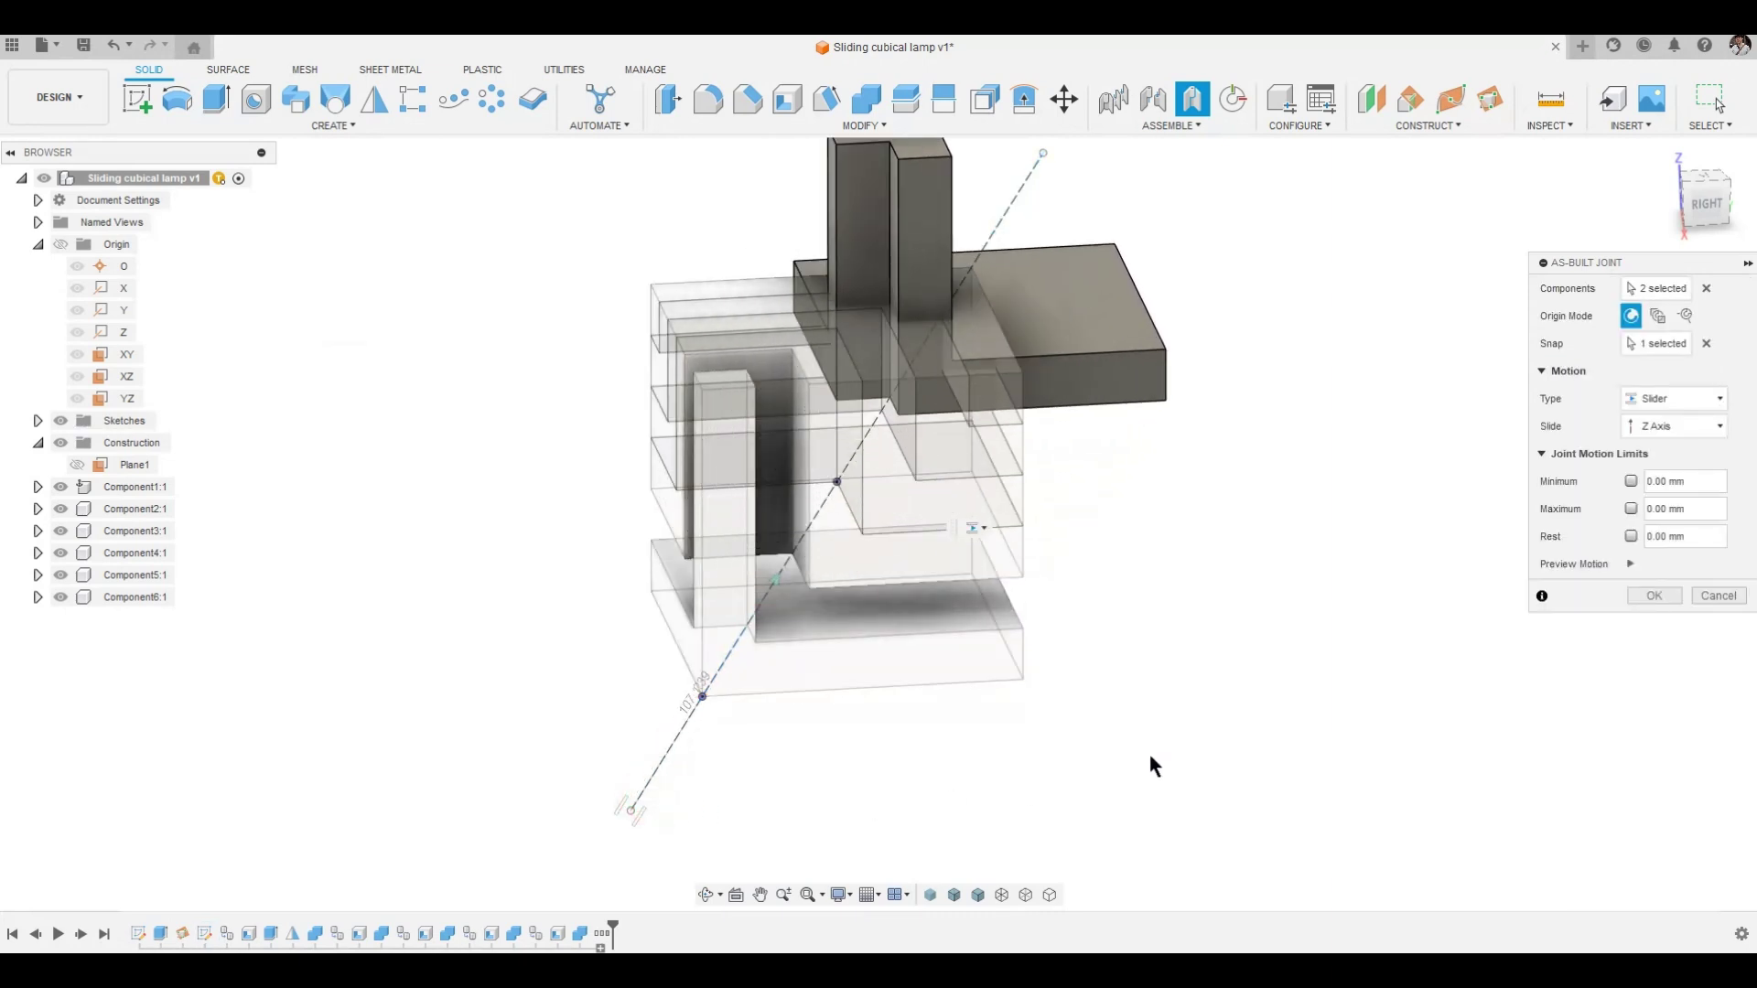
pyautogui.click(1631, 482)
pyautogui.click(1654, 623)
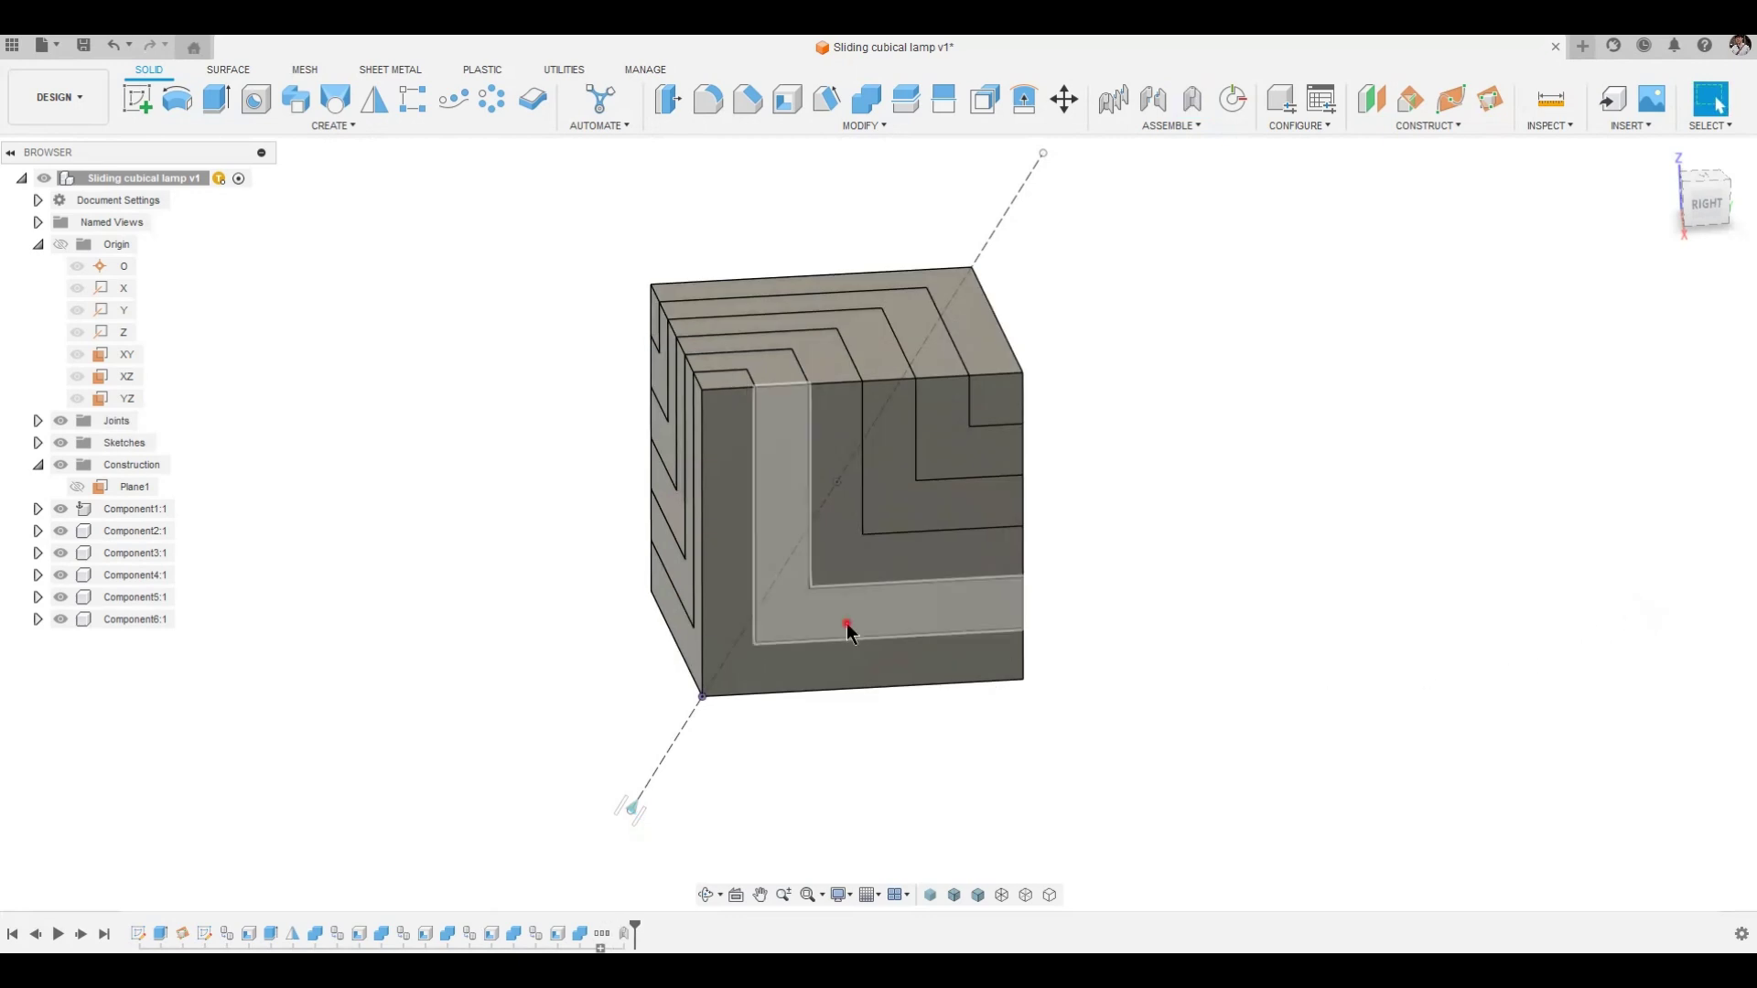
pyautogui.moveTo(843, 621); pyautogui.dragTo(804, 753)
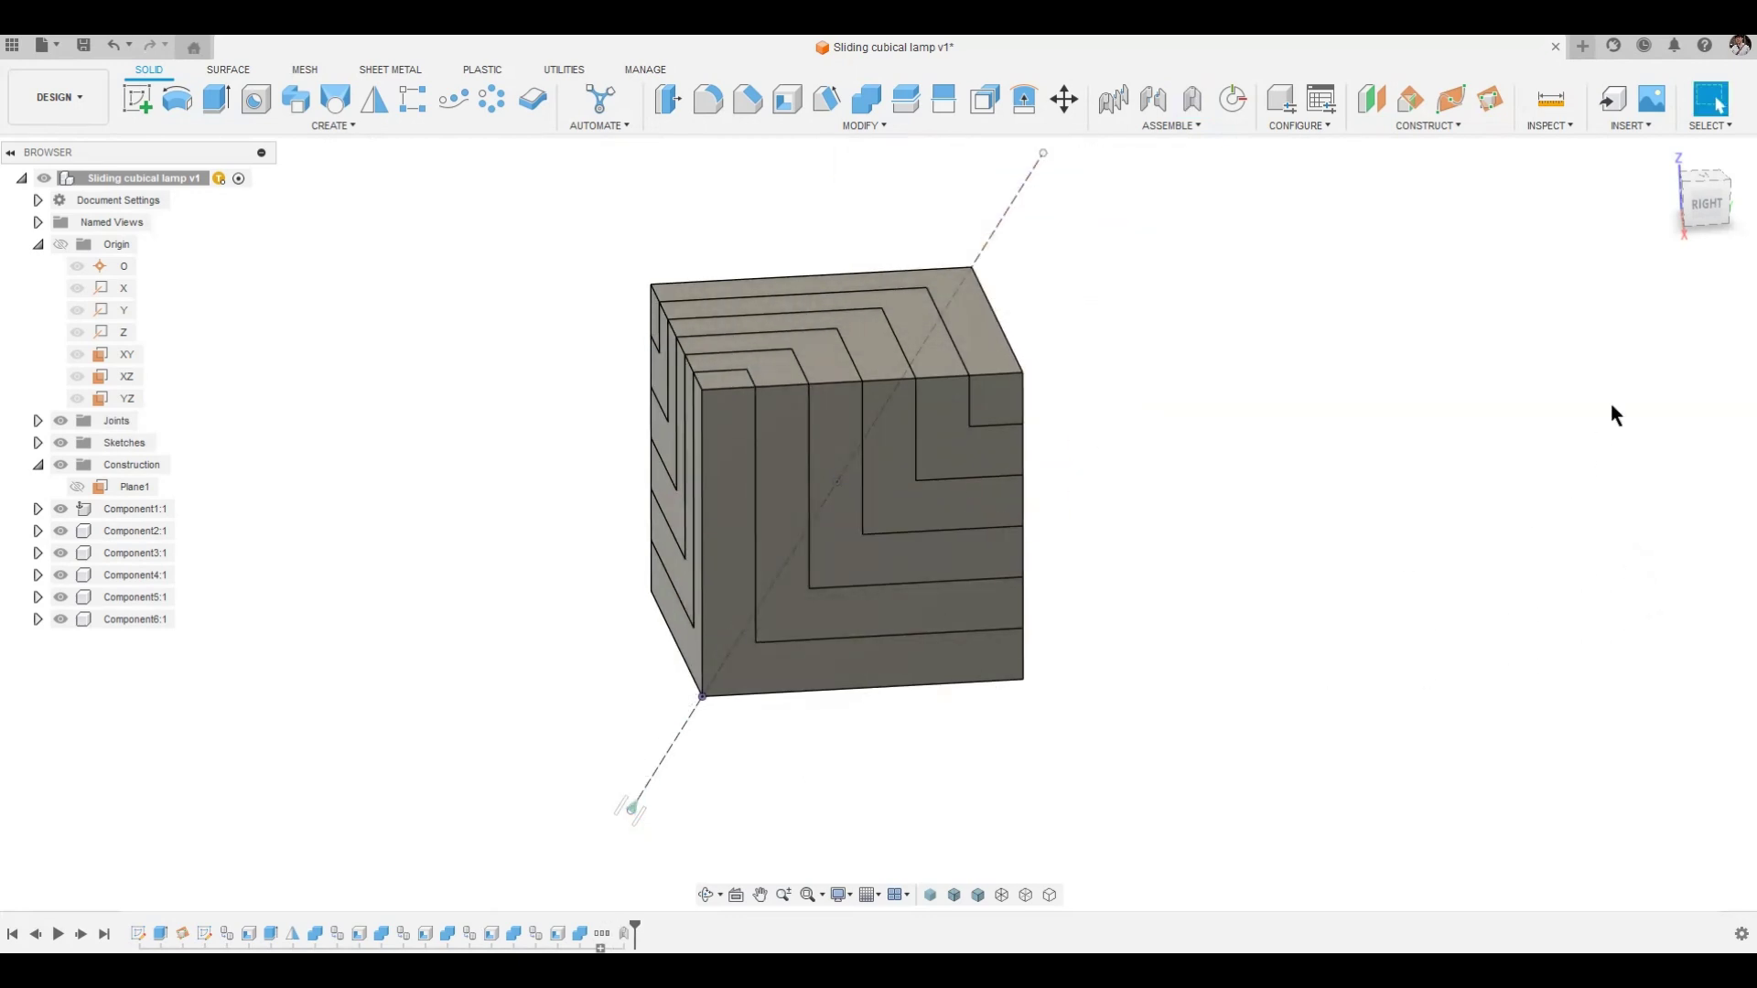
# Create an as-built Slider joint between Component3 and the origin along the diagonal guide line, with a minimum limit of 0 mm.
pyautogui.click(1191, 97)
pyautogui.keyDown('shift'); pyautogui.moveTo(1284, 469); pyautogui.dragTo(973, 589, button='middle'); pyautogui.keyUp('shift')
pyautogui.click(973, 580)
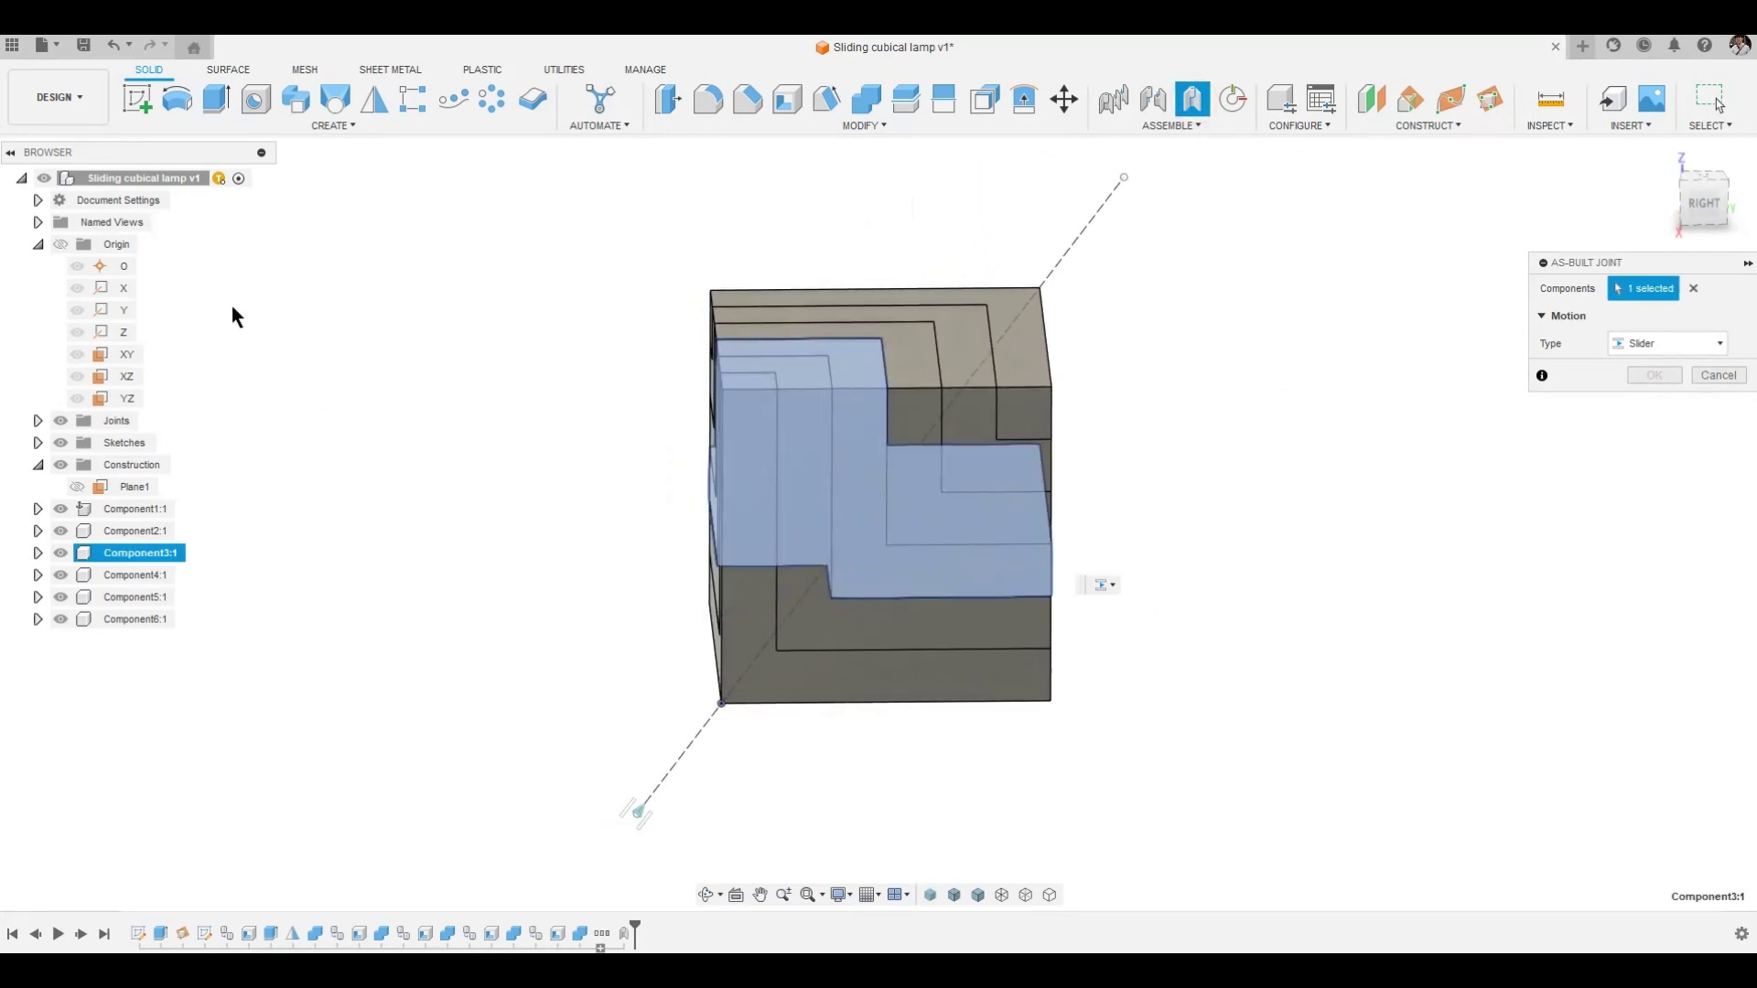
pyautogui.click(103, 264)
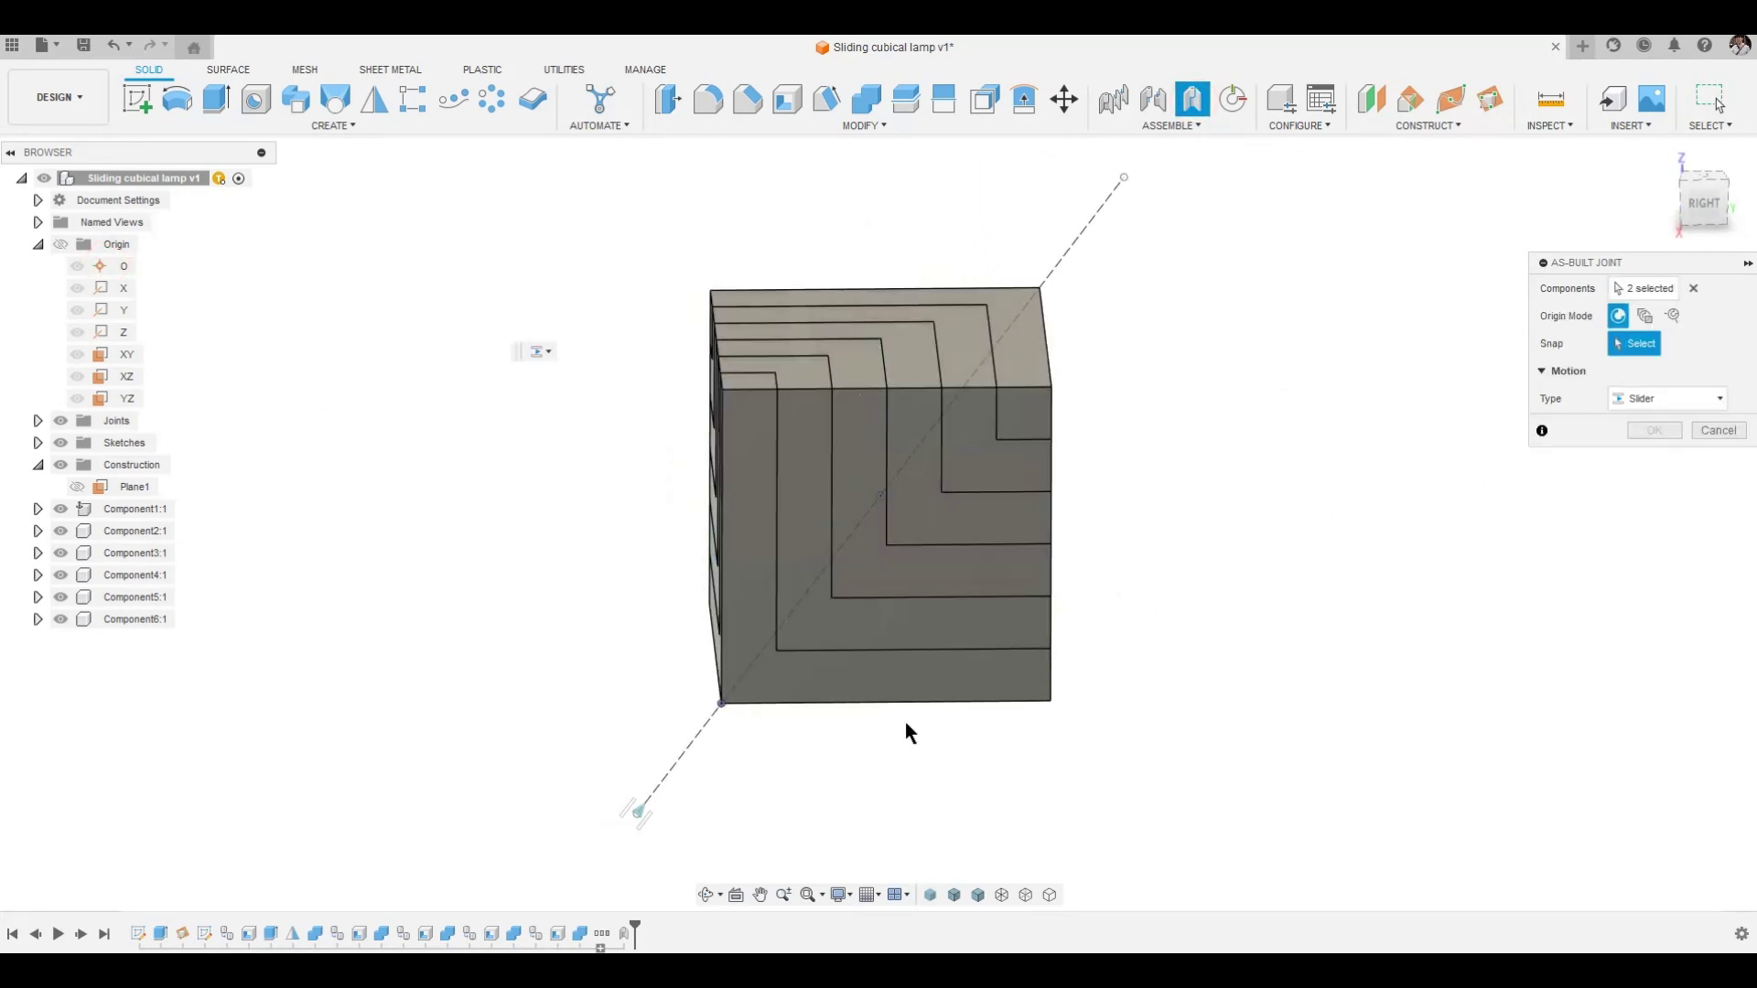
pyautogui.click(616, 824)
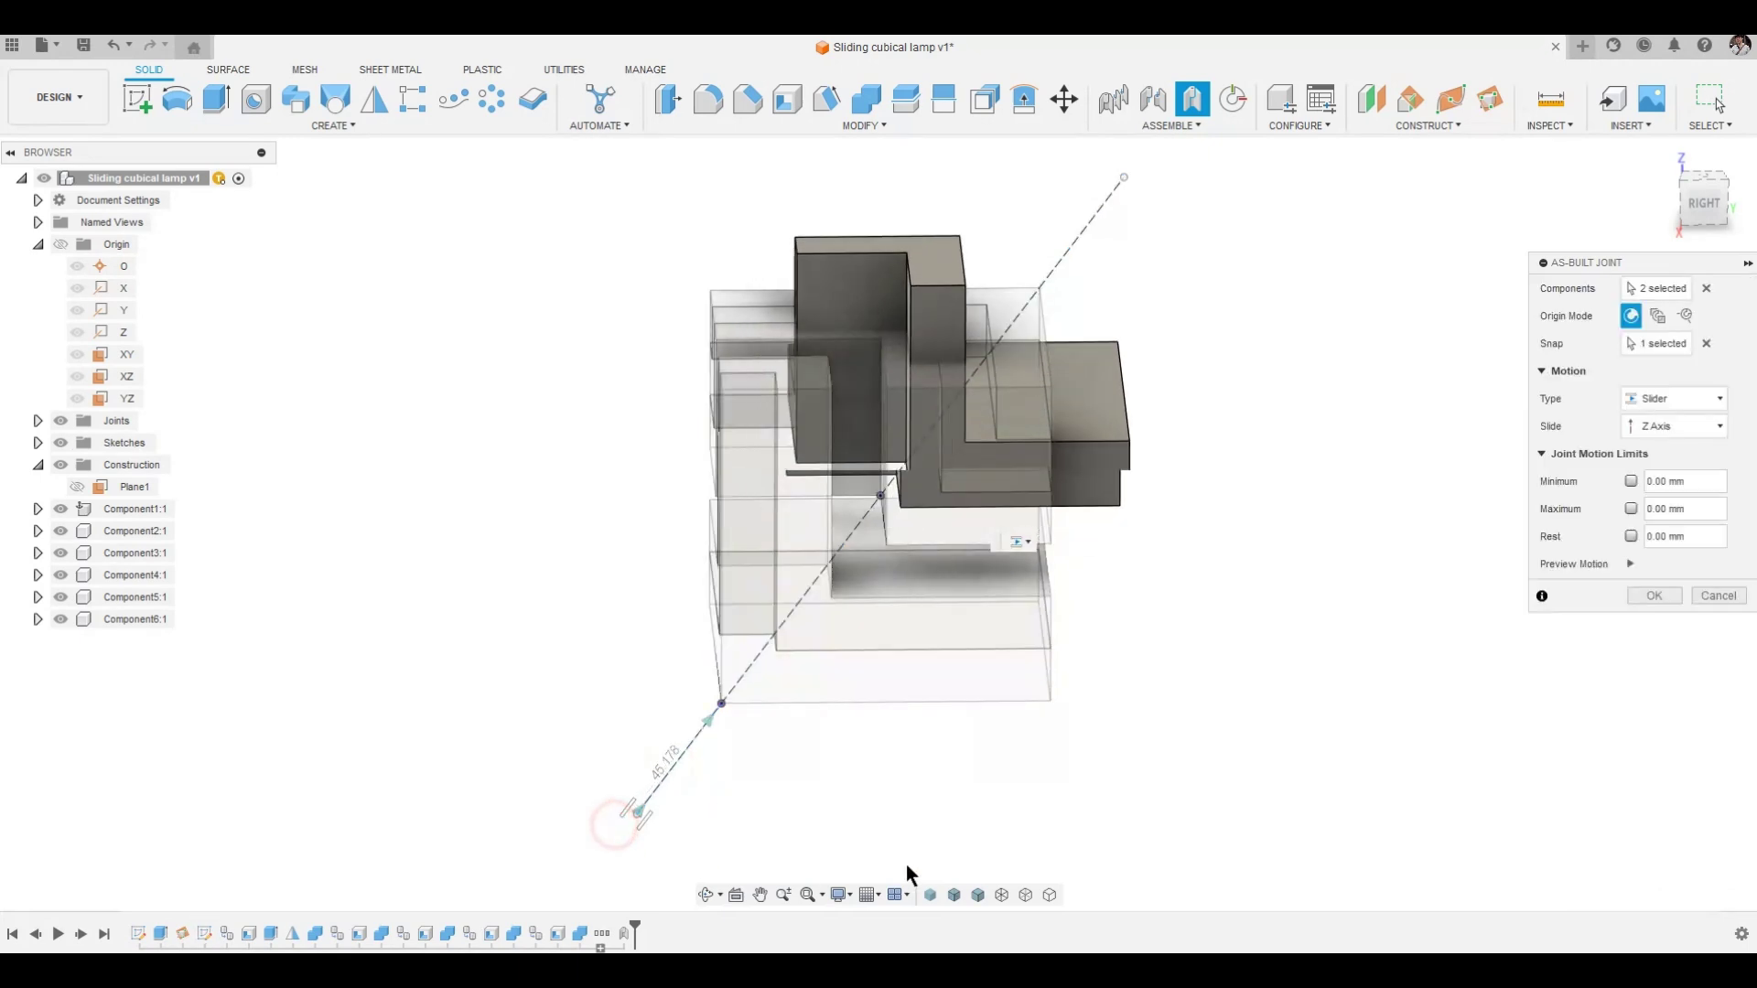
pyautogui.click(1627, 480)
pyautogui.click(1650, 625)
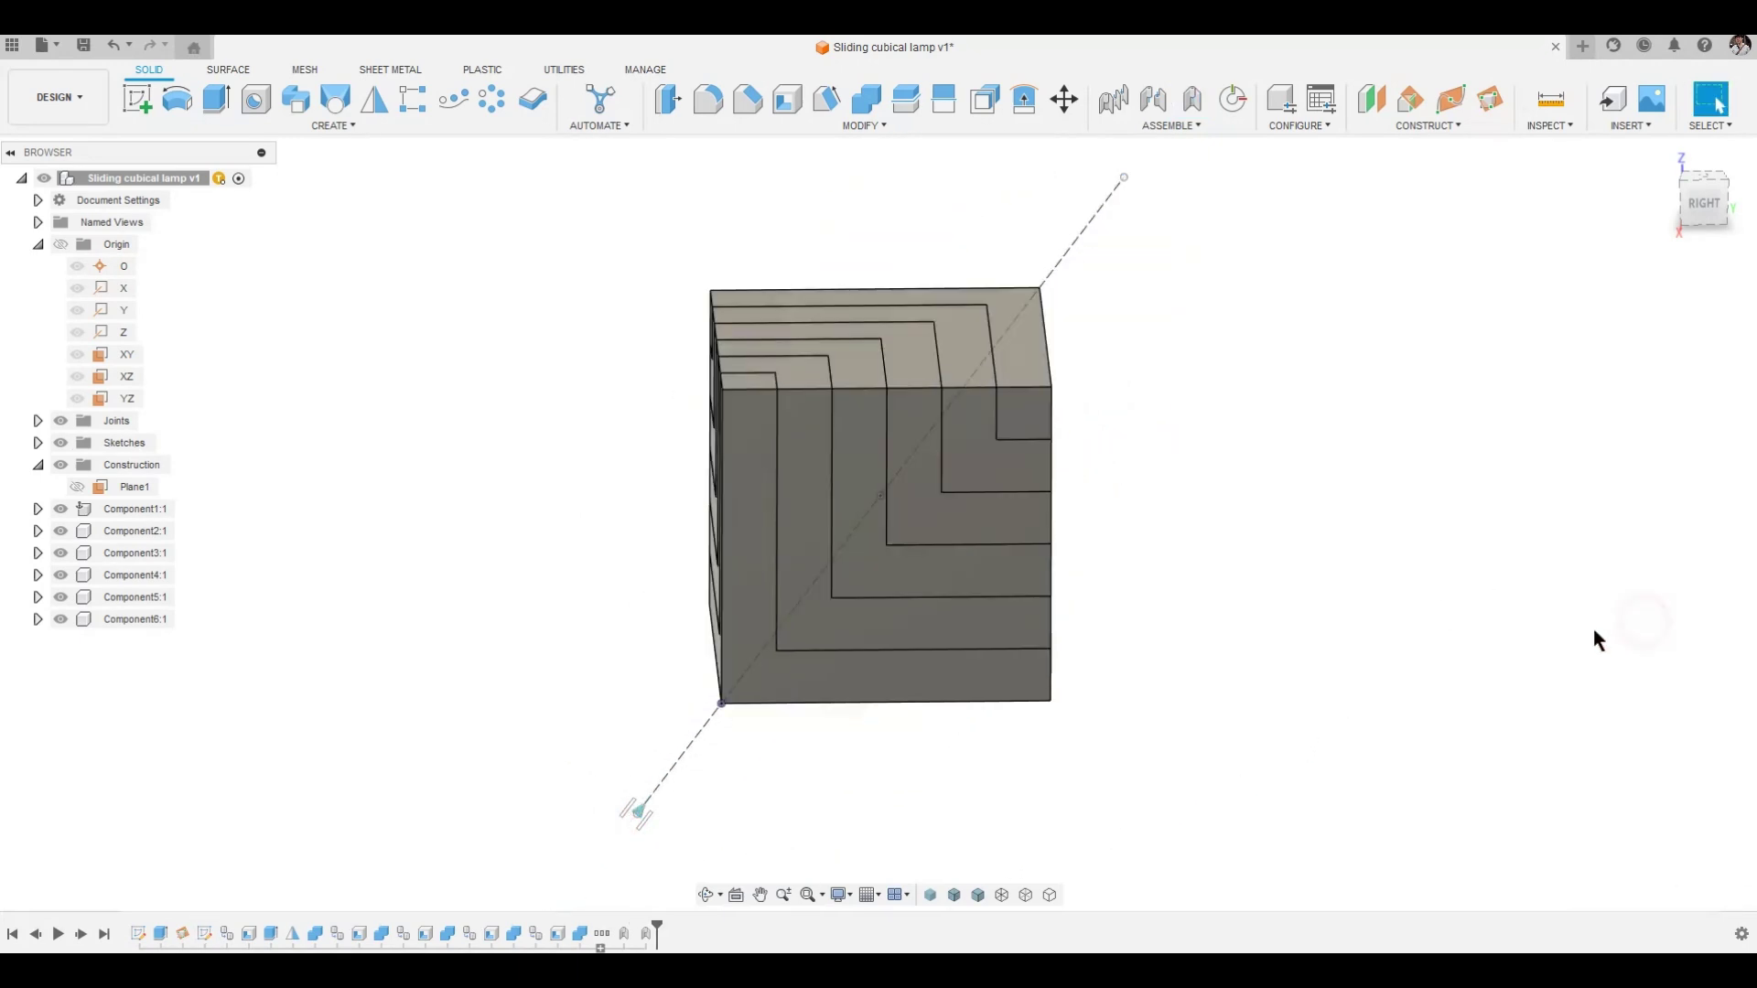
# Add a Motion Link between Slider 1 and Slider 2 with distances of 10 mm and 20 mm.
pyautogui.click(1175, 128)
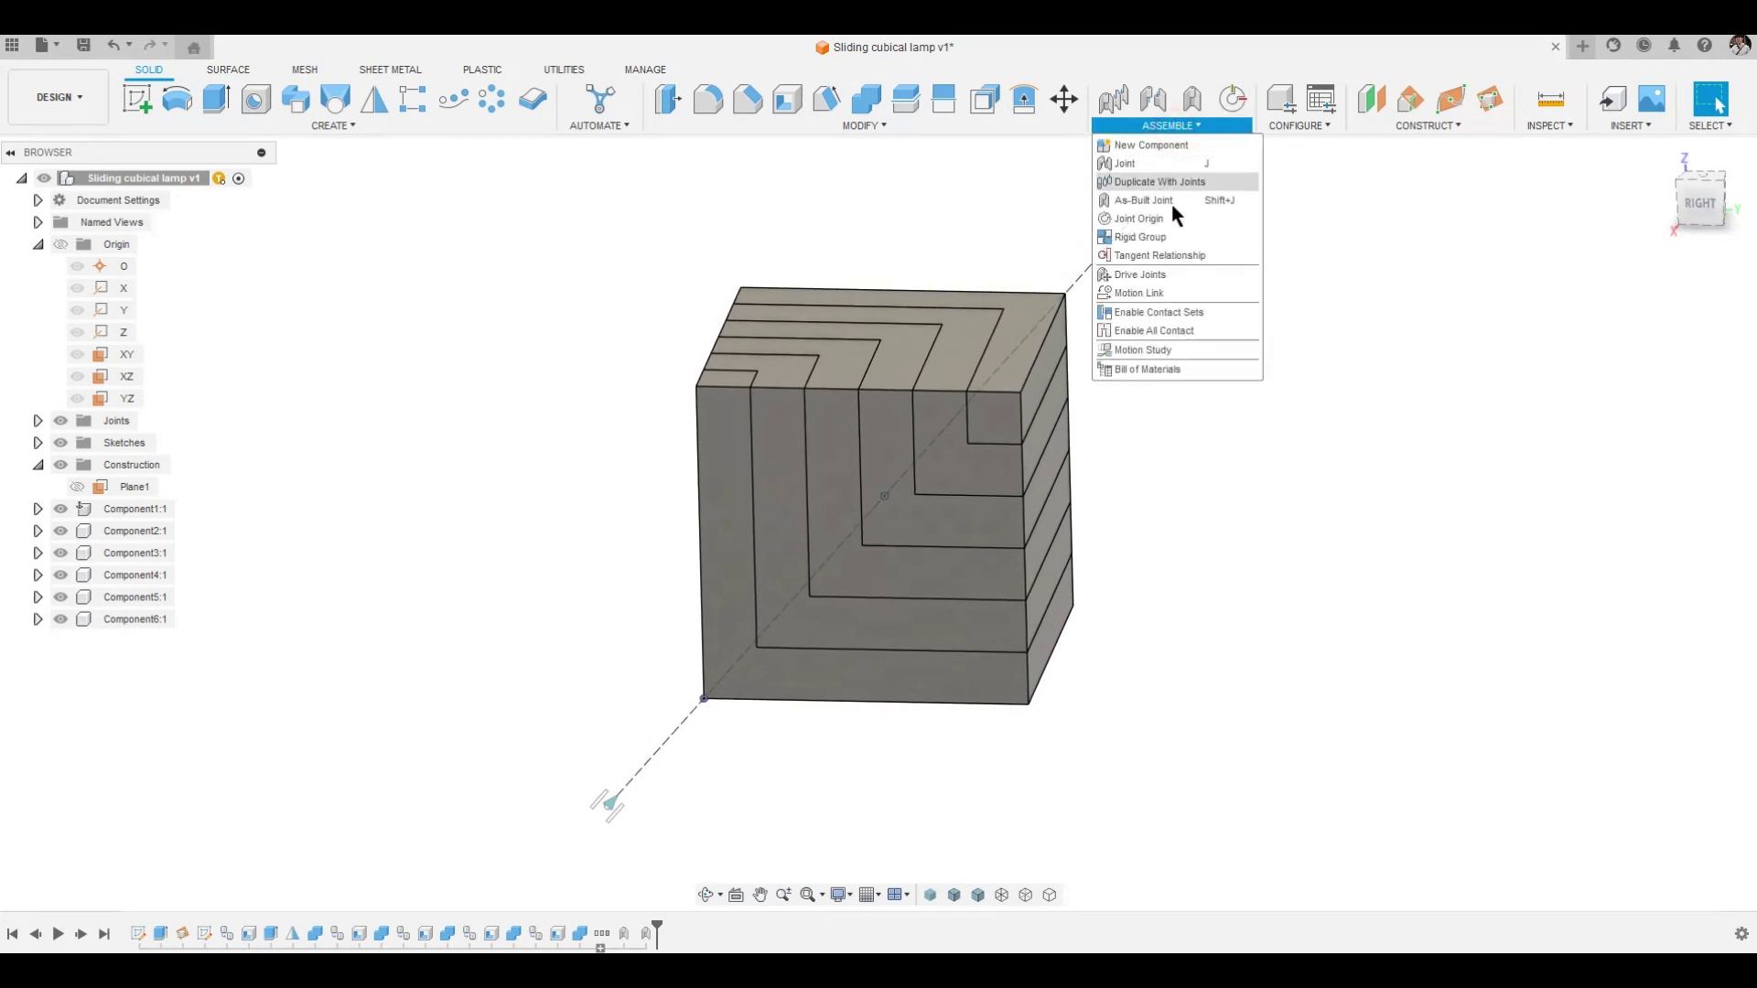
pyautogui.click(1144, 294)
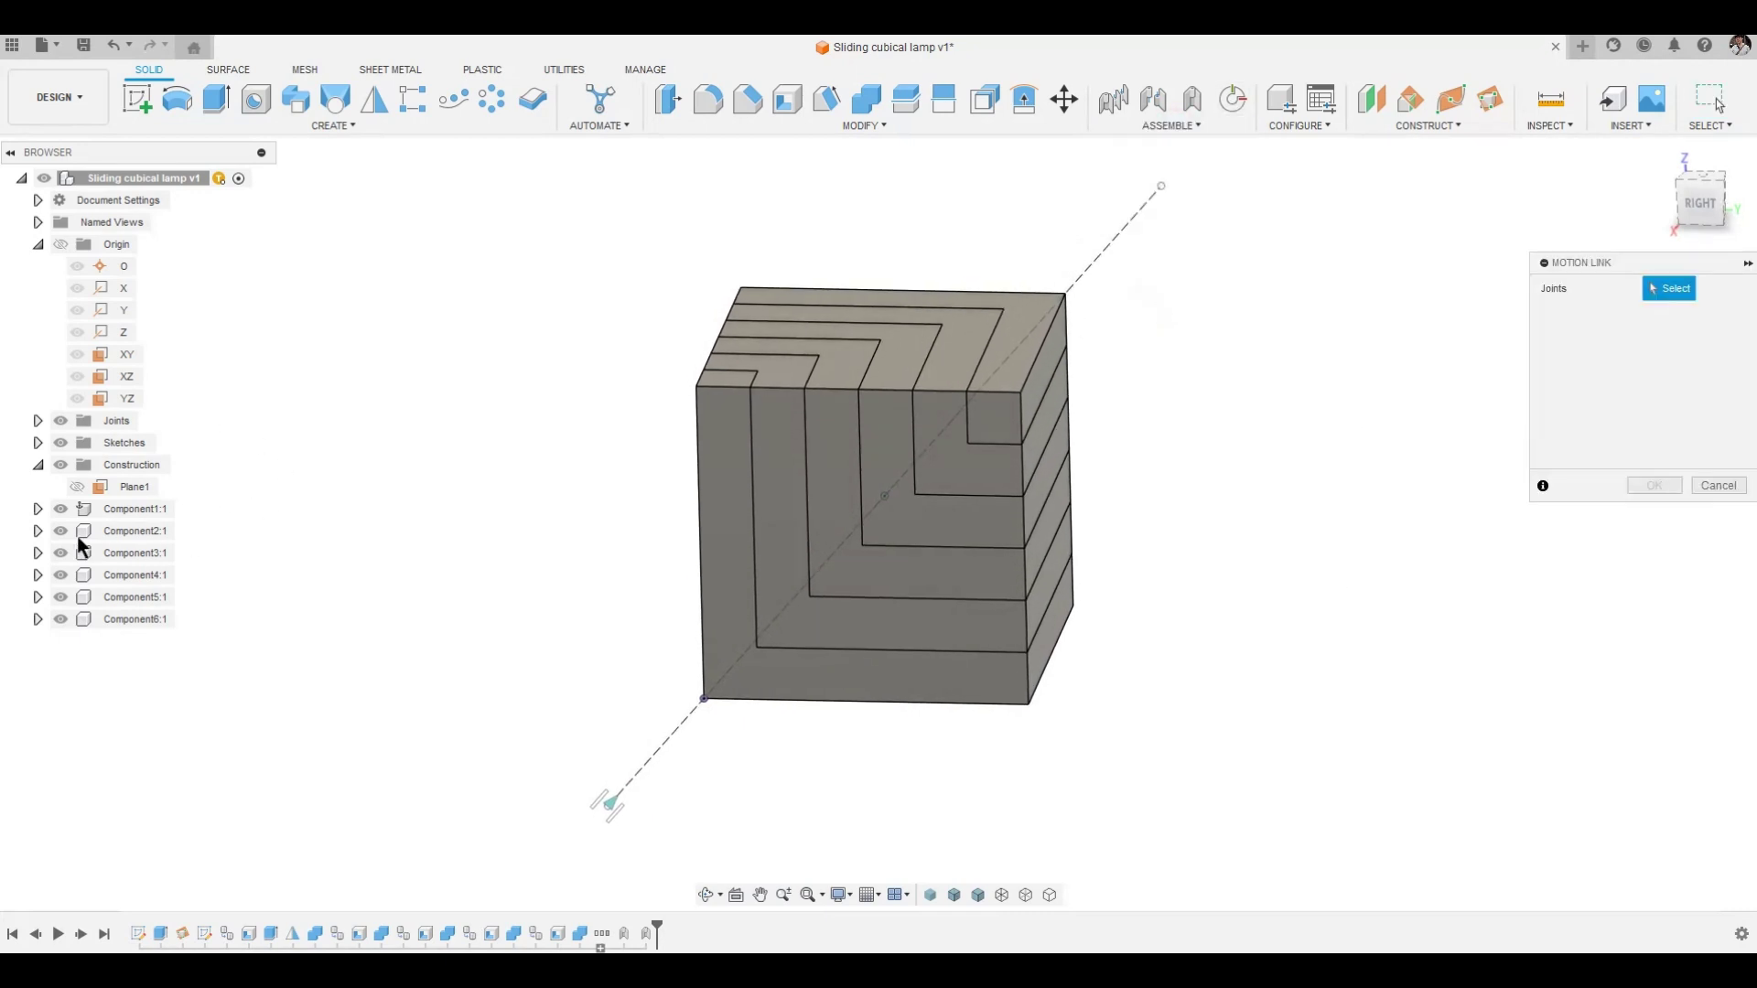
pyautogui.click(38, 420)
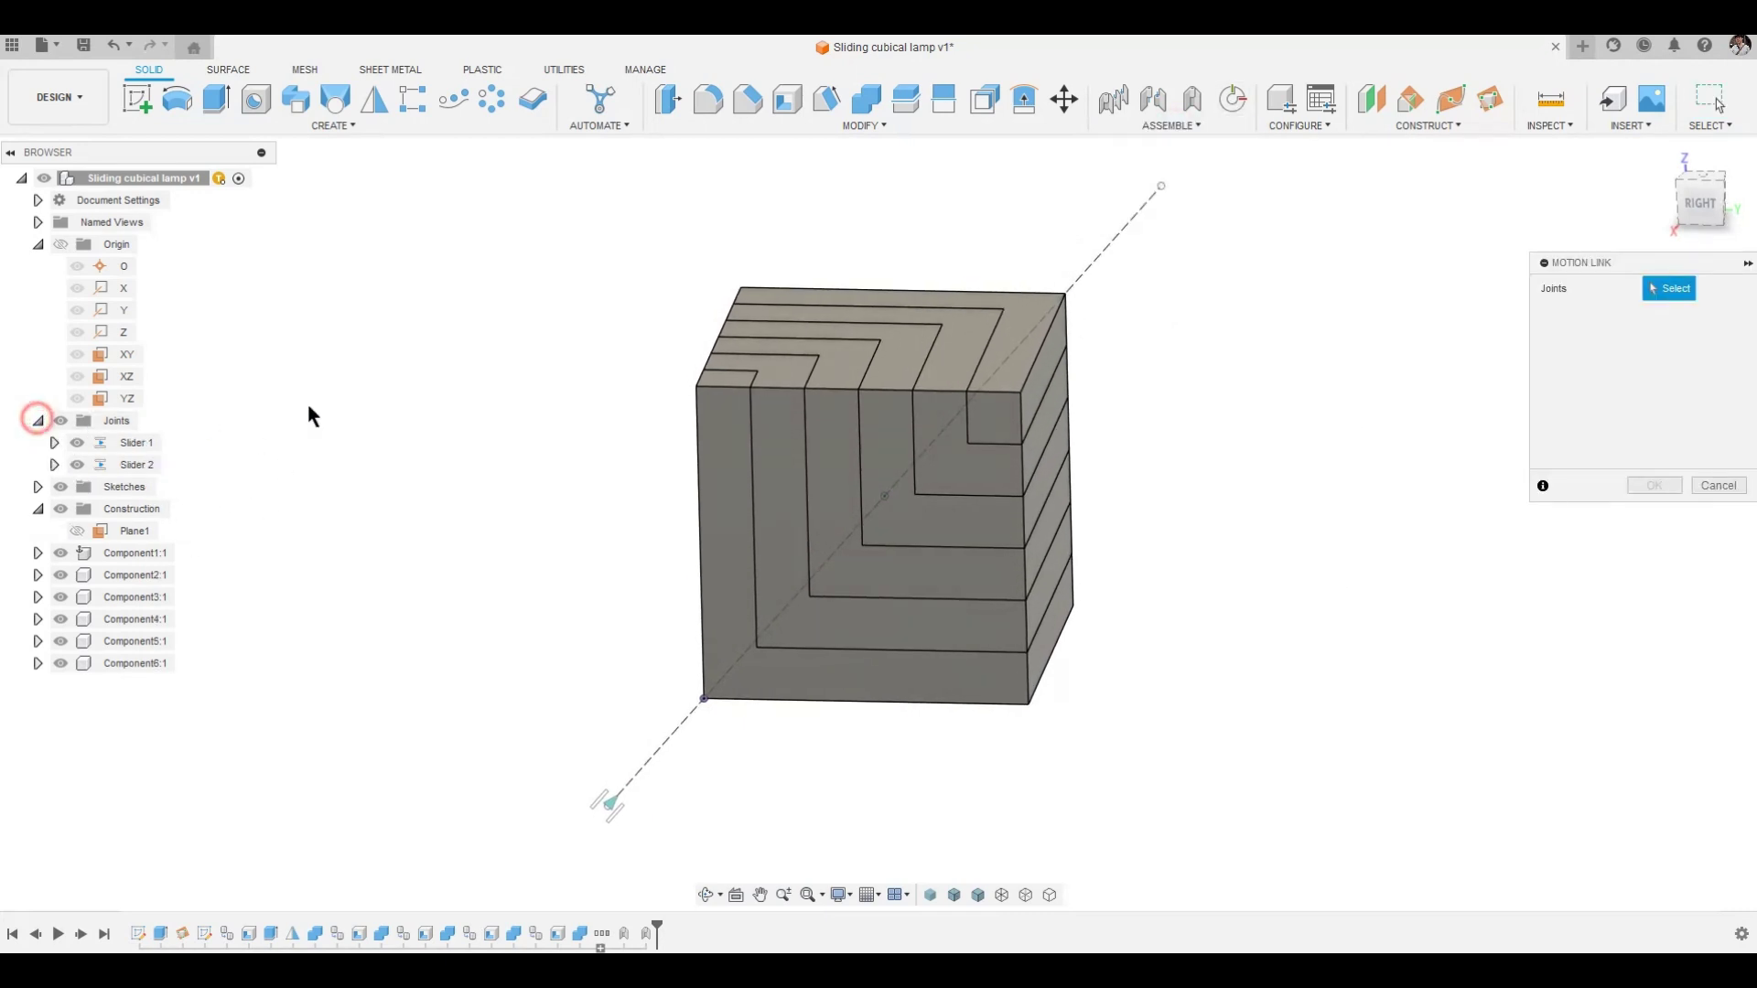
pyautogui.click(128, 443)
pyautogui.click(144, 470)
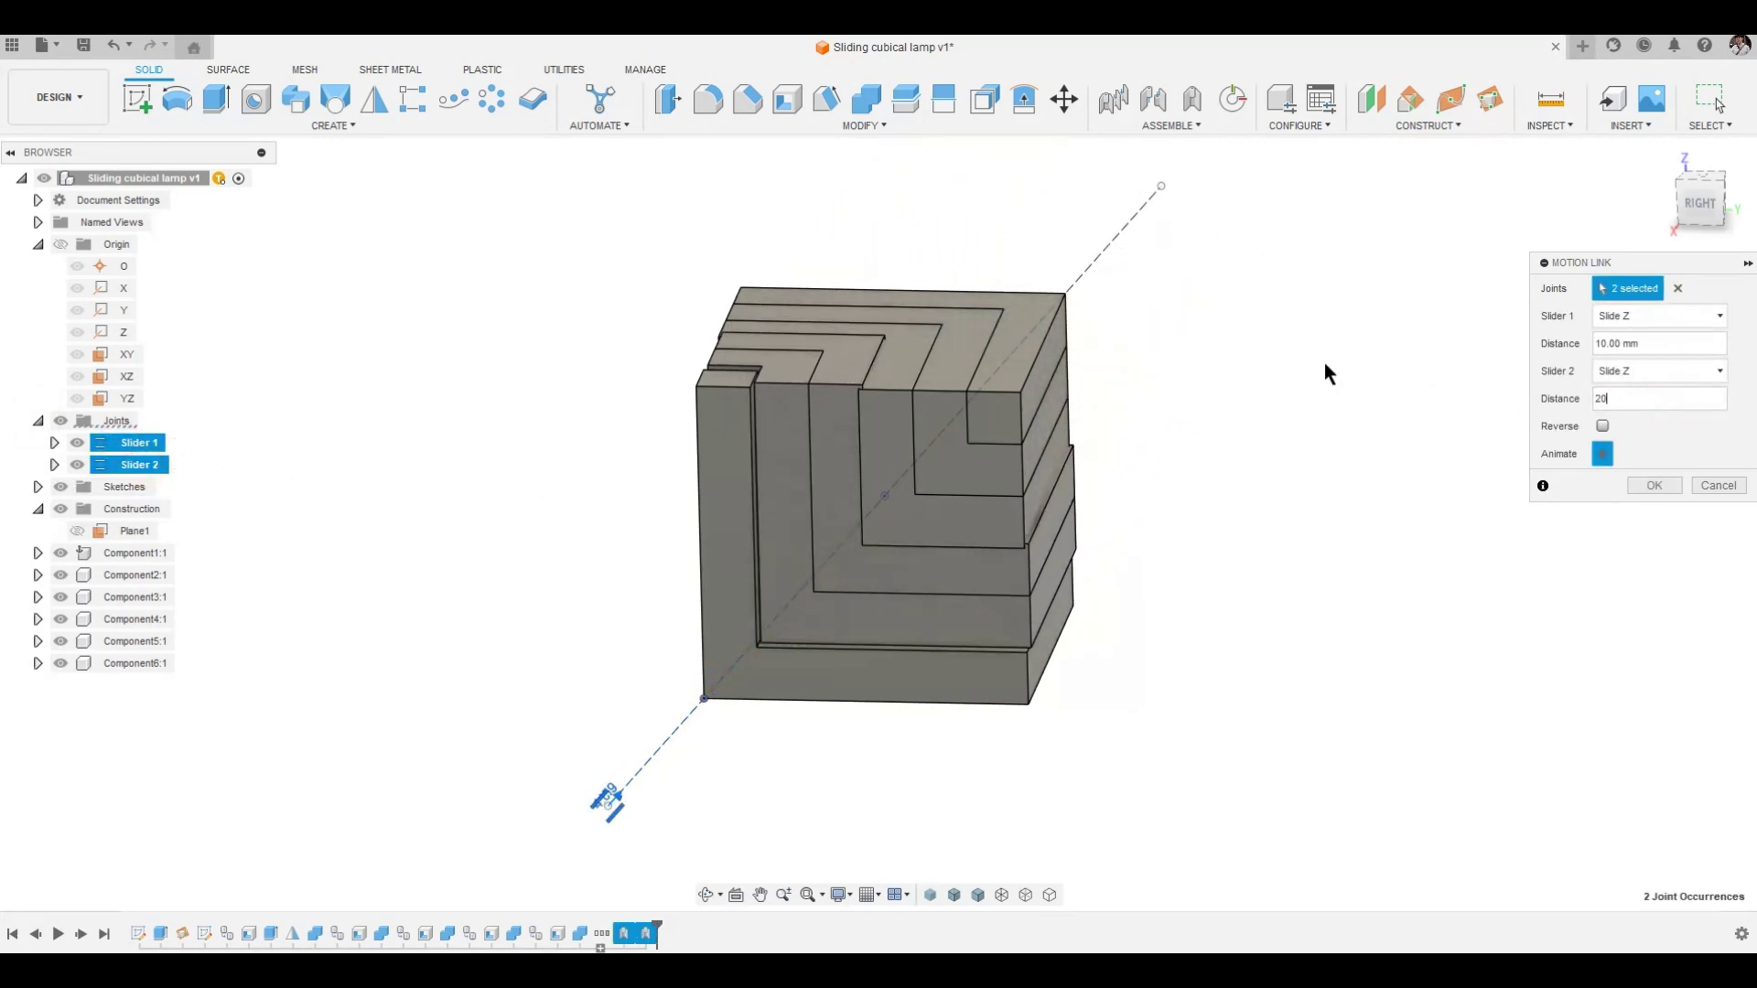
pyautogui.write('20')
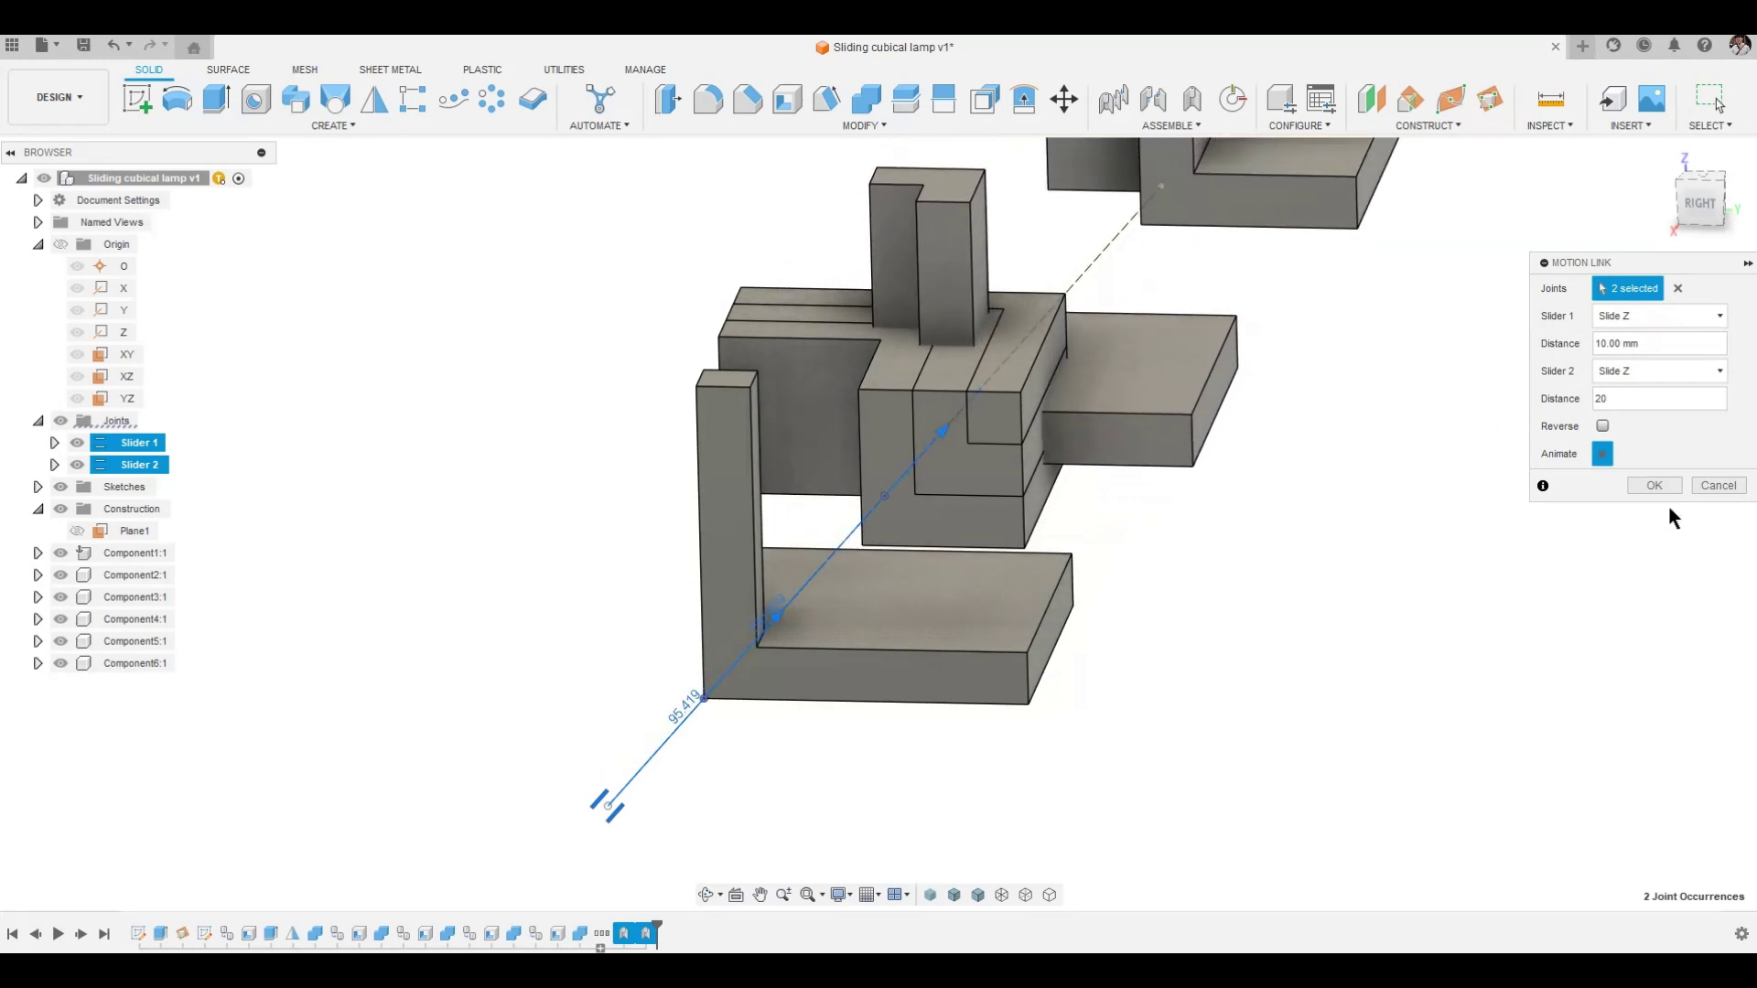
pyautogui.click(1656, 486)
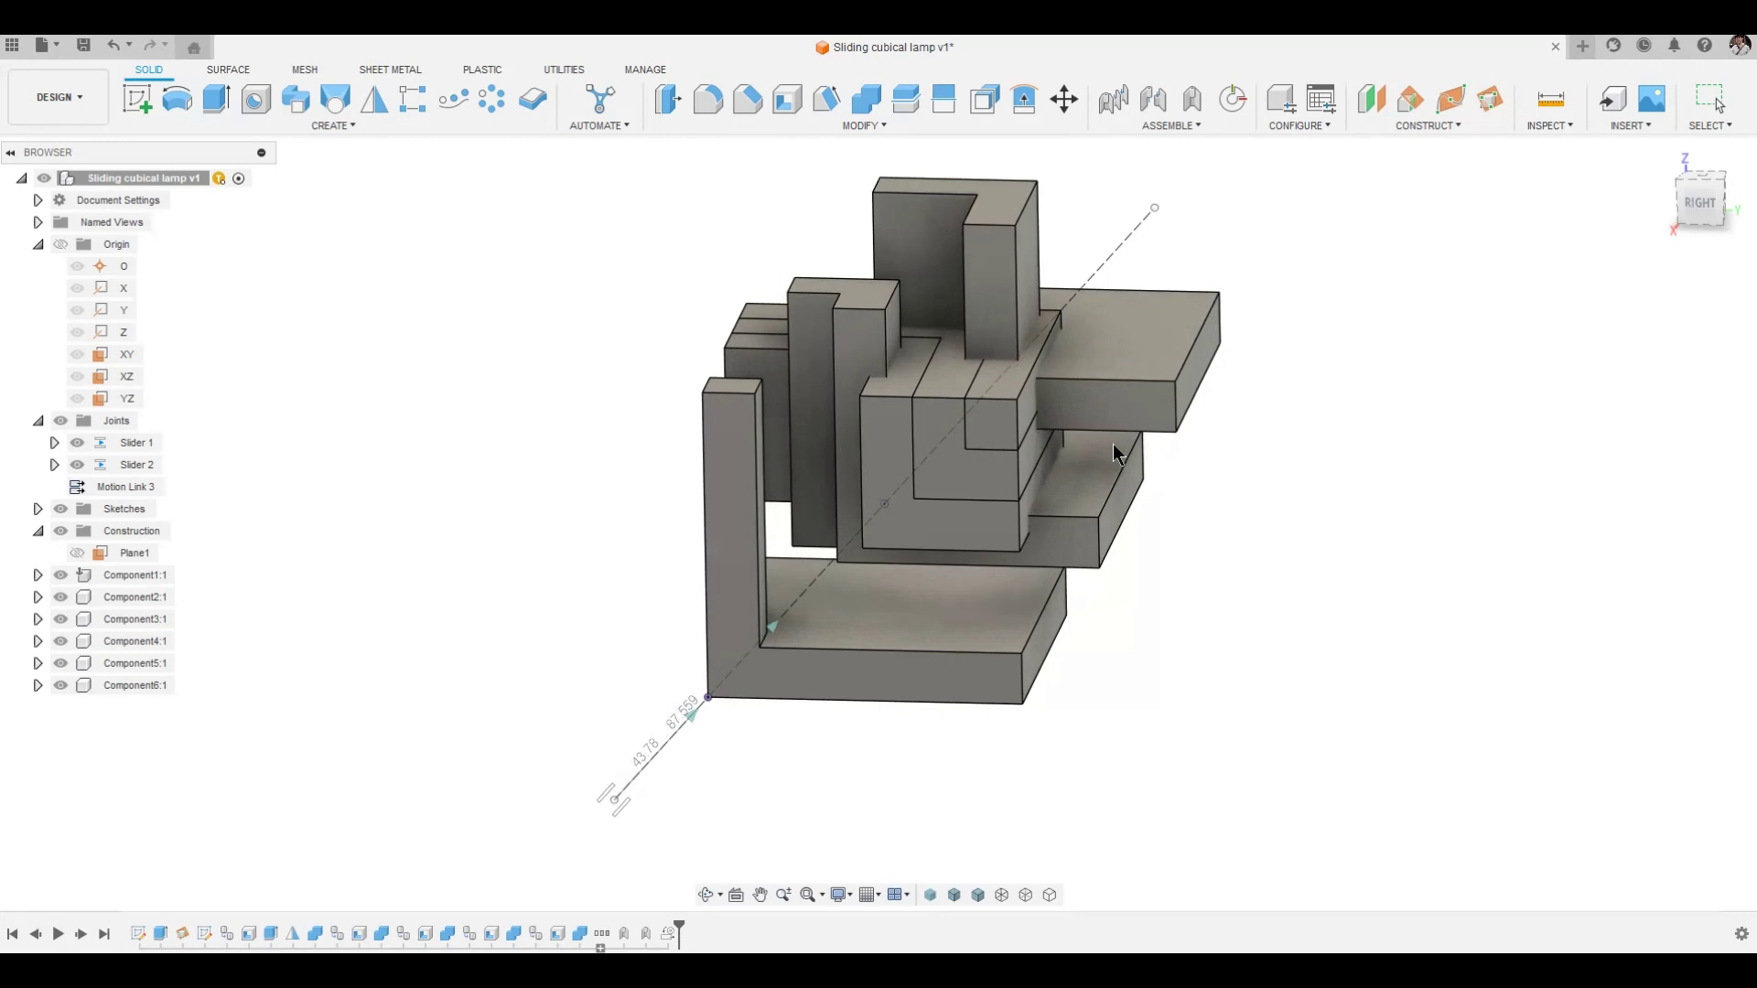
# Create an as-built Slider joint between Component4 and the origin along the diagonal guide line, with a minimum limit of 0 mm.
pyautogui.click(1192, 98)
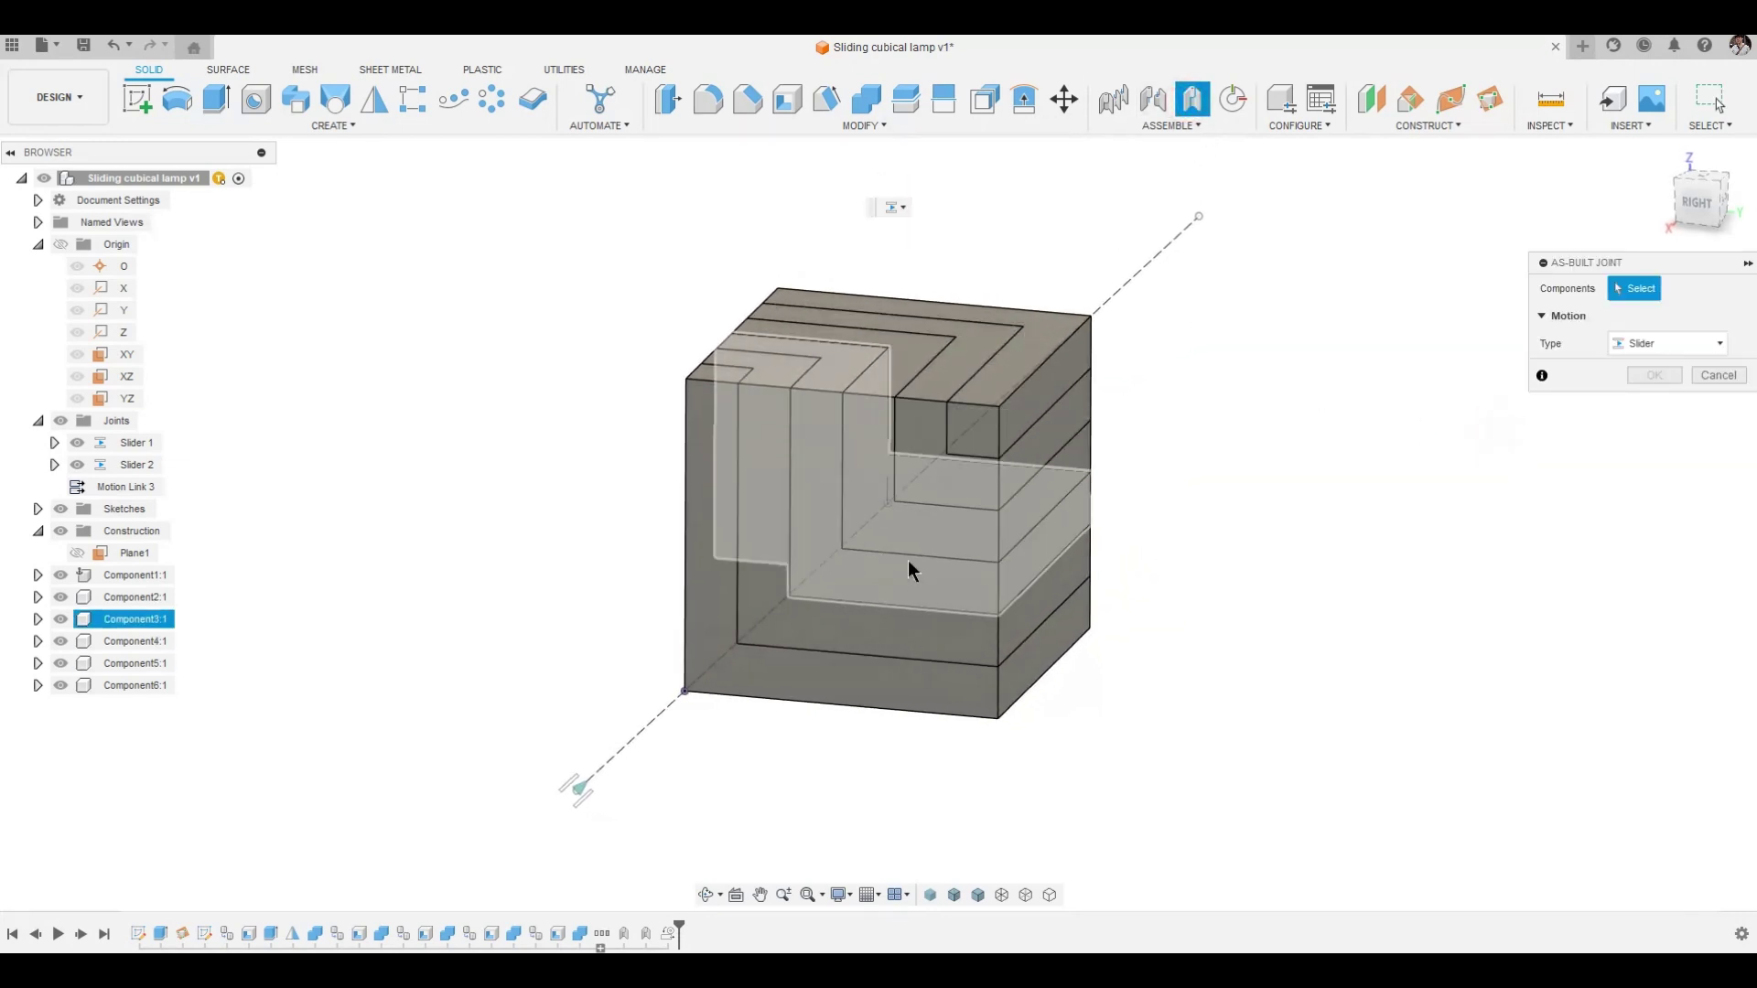
pyautogui.click(951, 541)
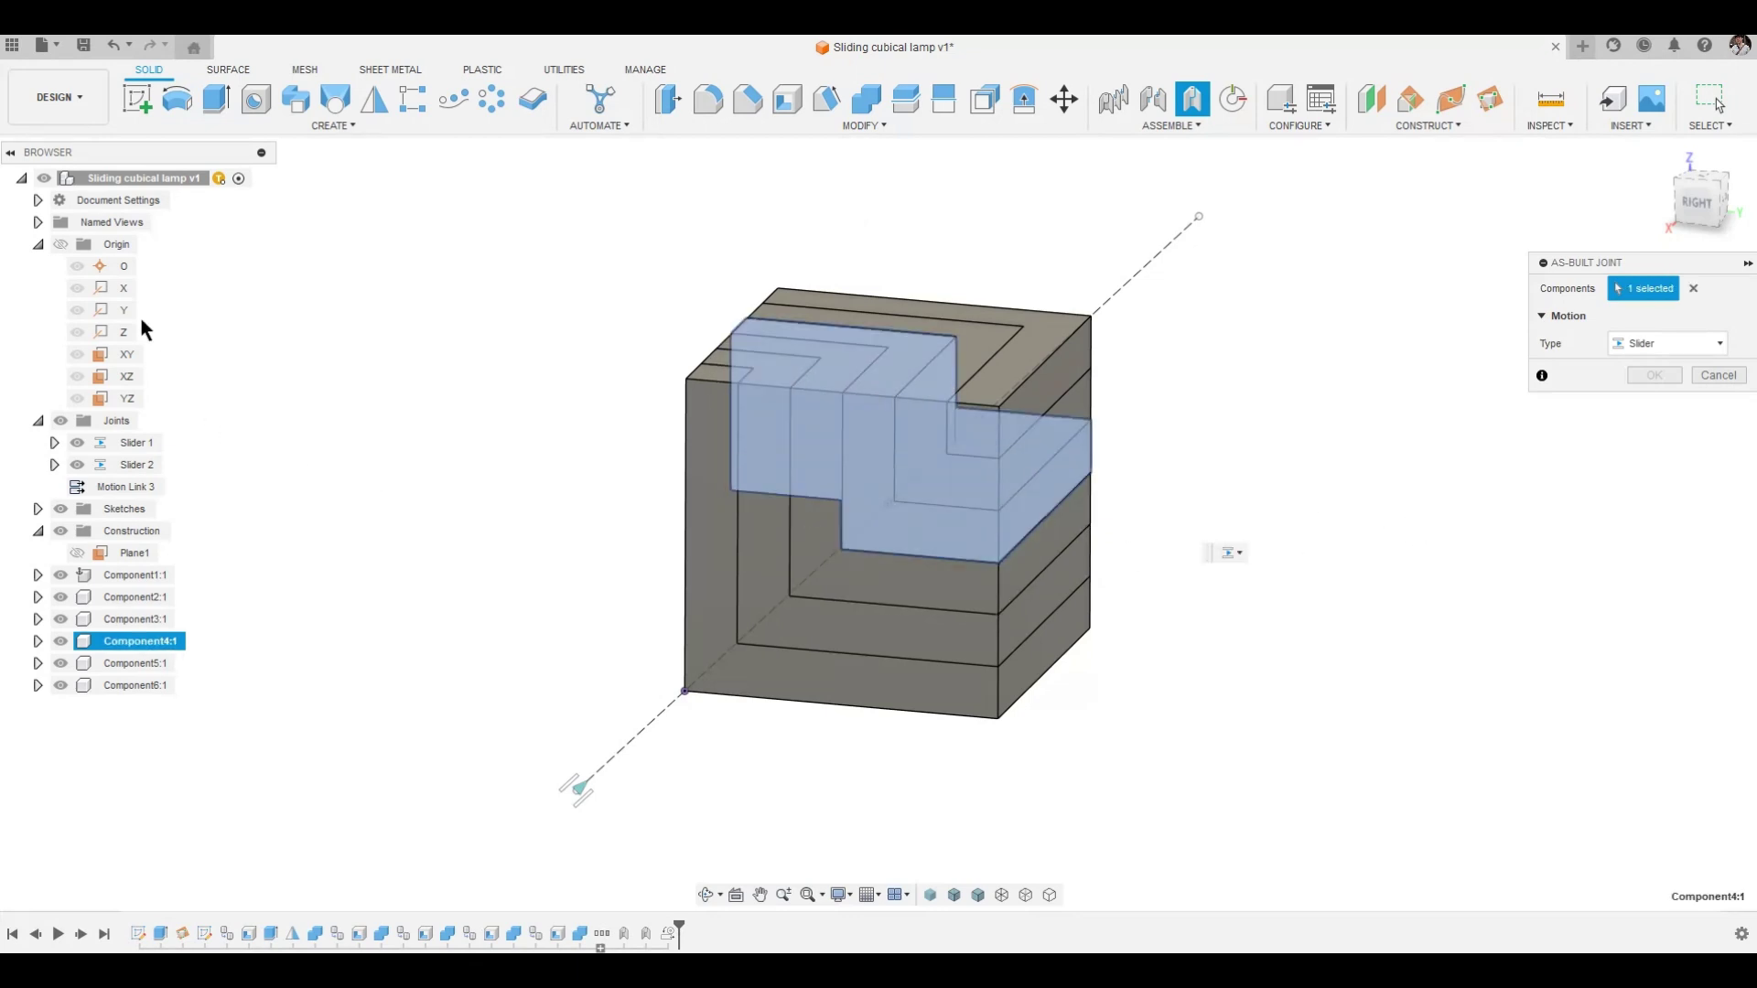
pyautogui.click(119, 264)
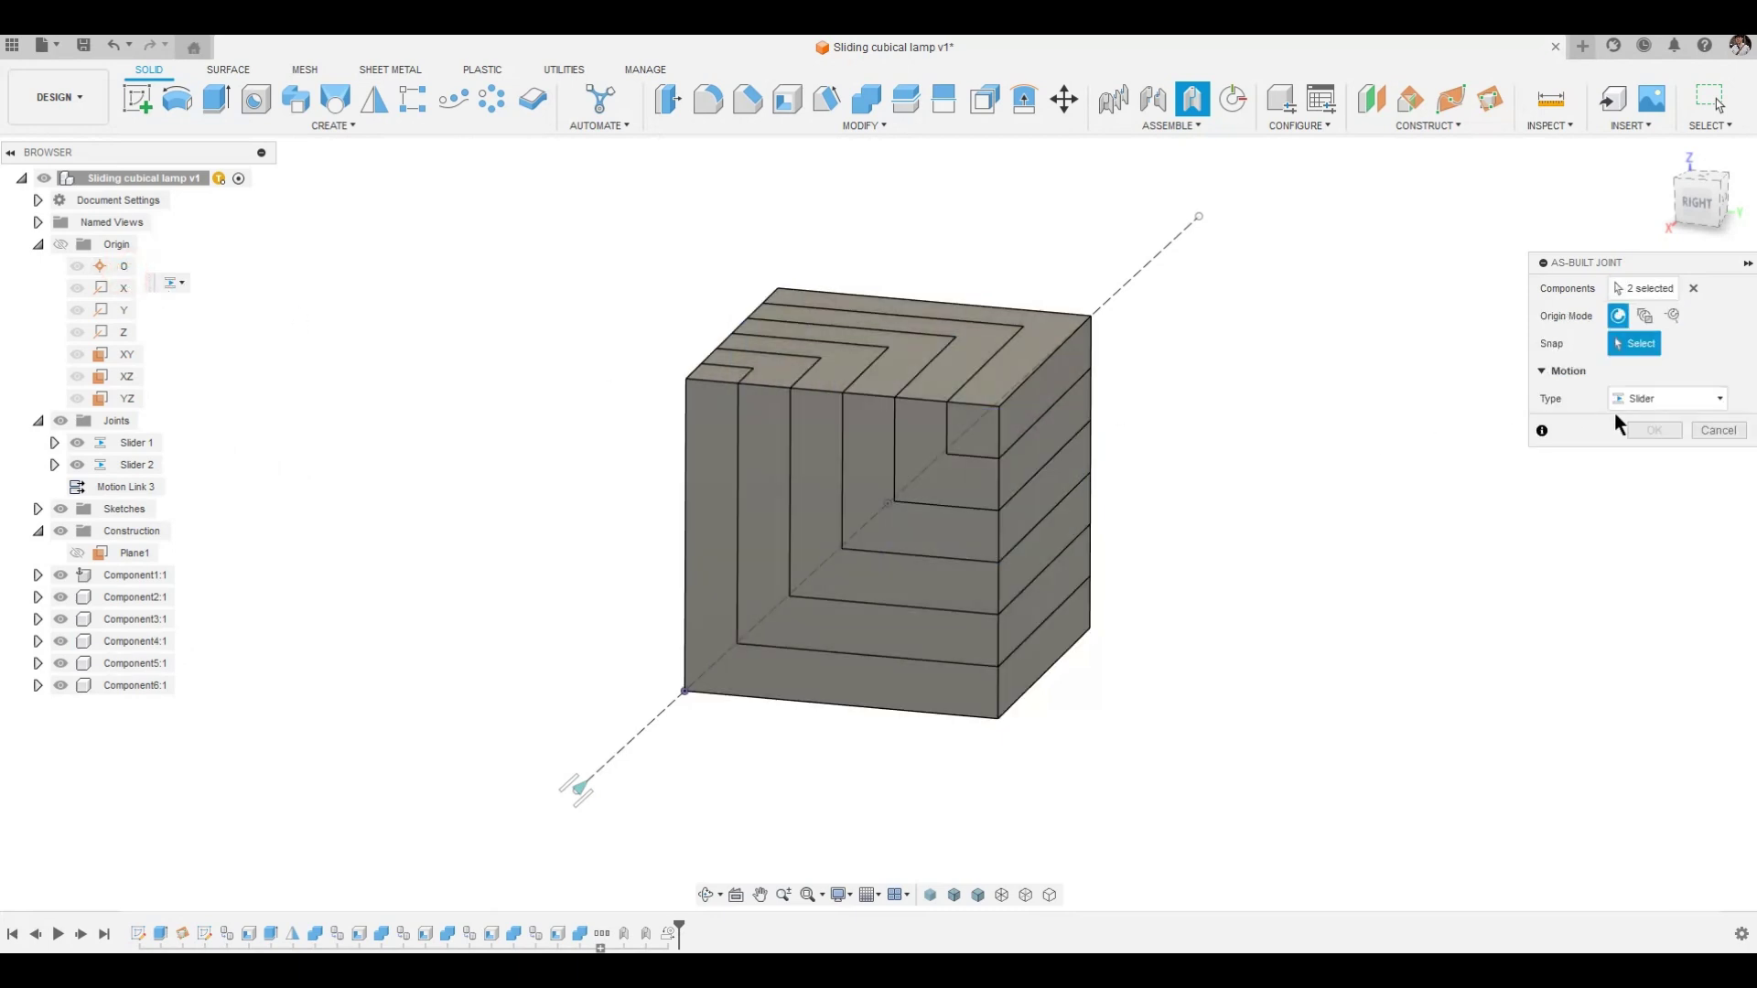
pyautogui.click(569, 792)
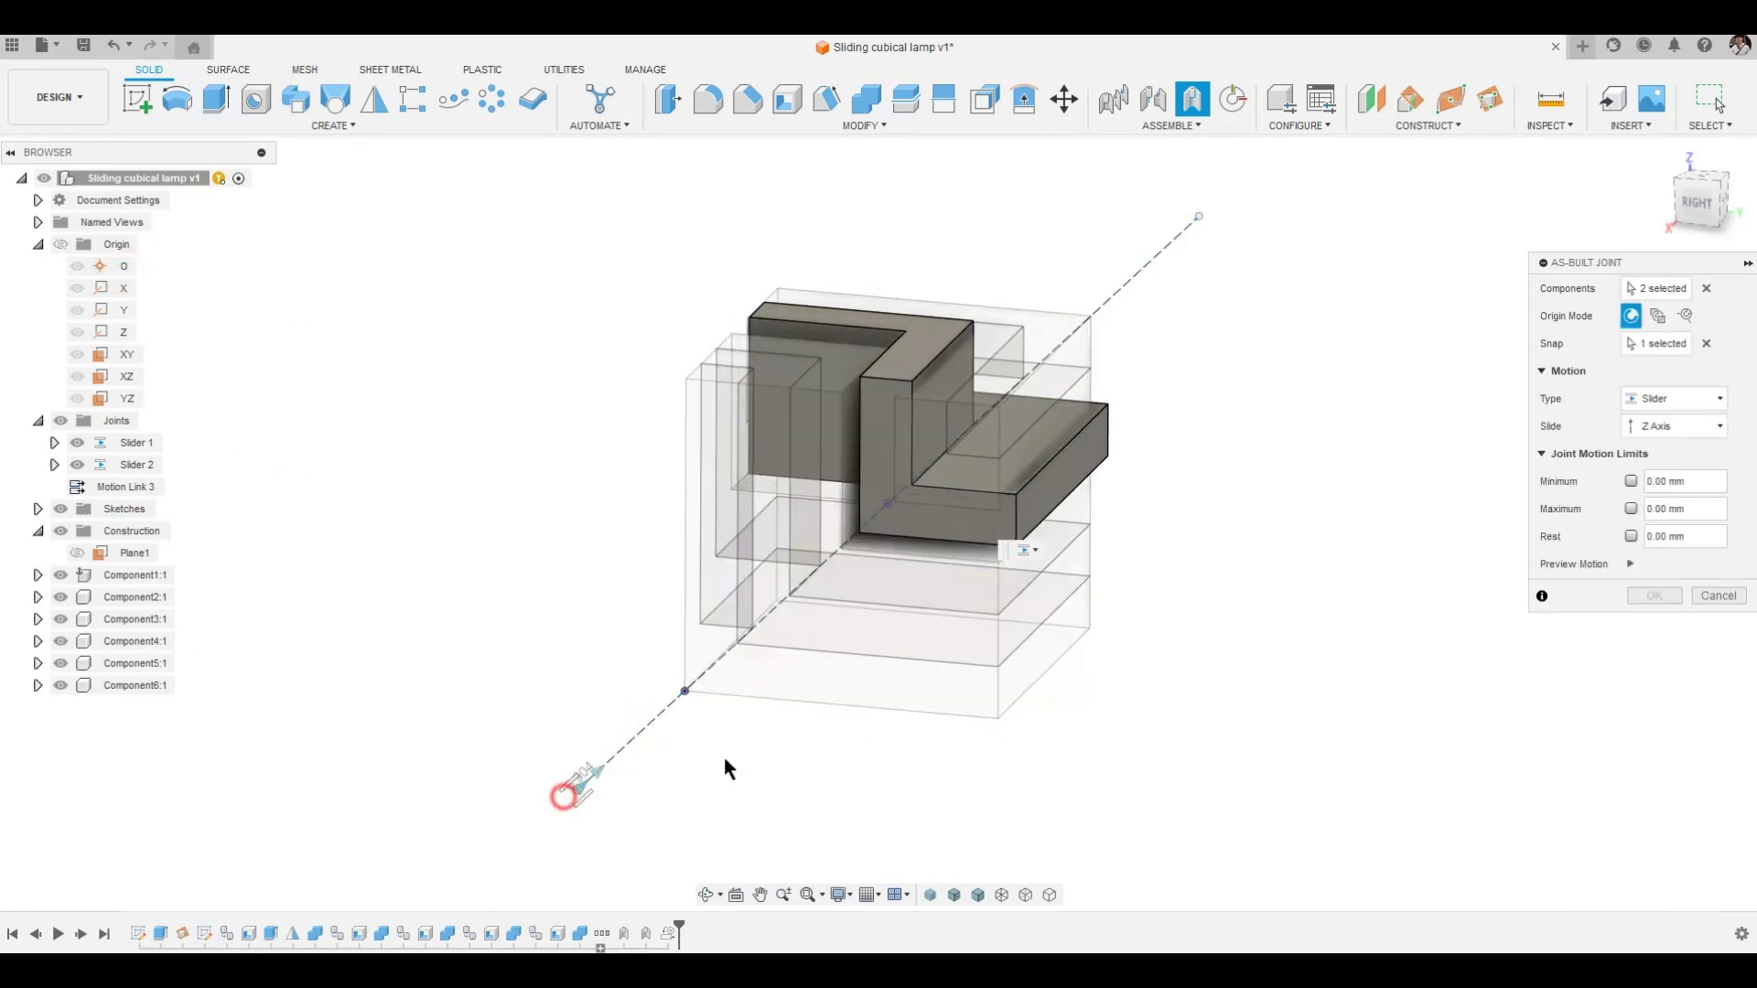
pyautogui.click(1631, 482)
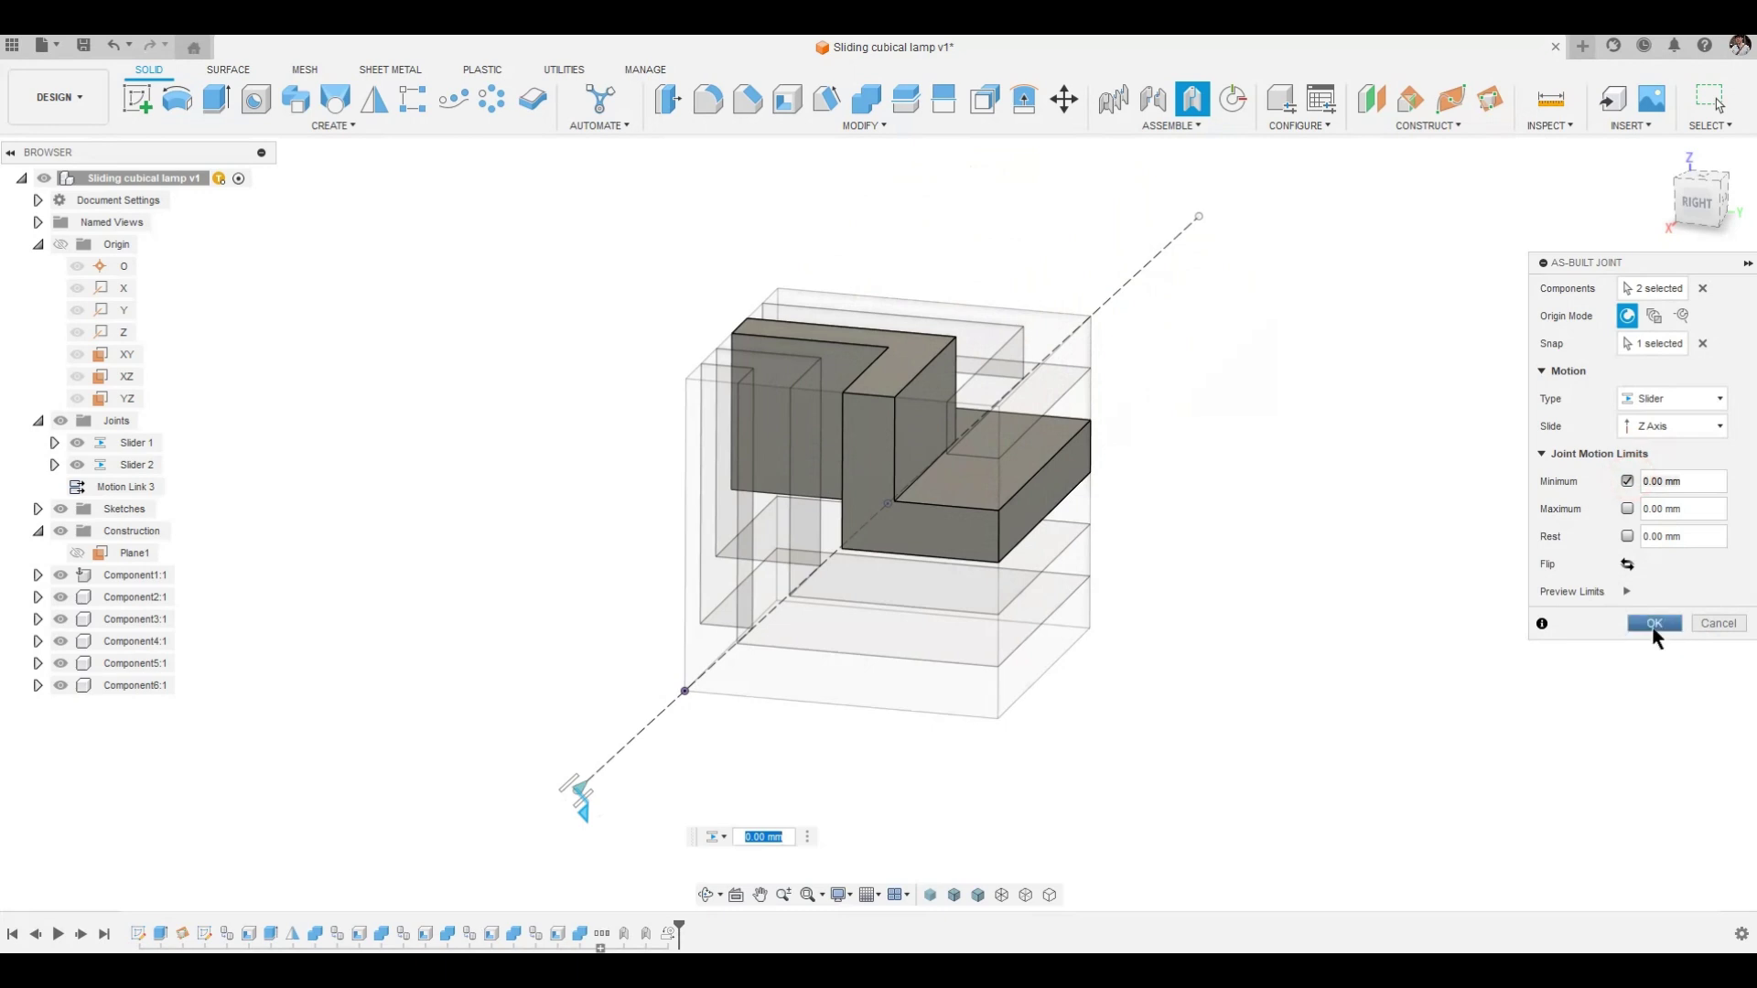
pyautogui.click(1654, 626)
# Add a Motion Link between Slider 1 and Slider 4 with distances of 10 mm and 30 mm, and test the linked motion.
pyautogui.click(1171, 124)
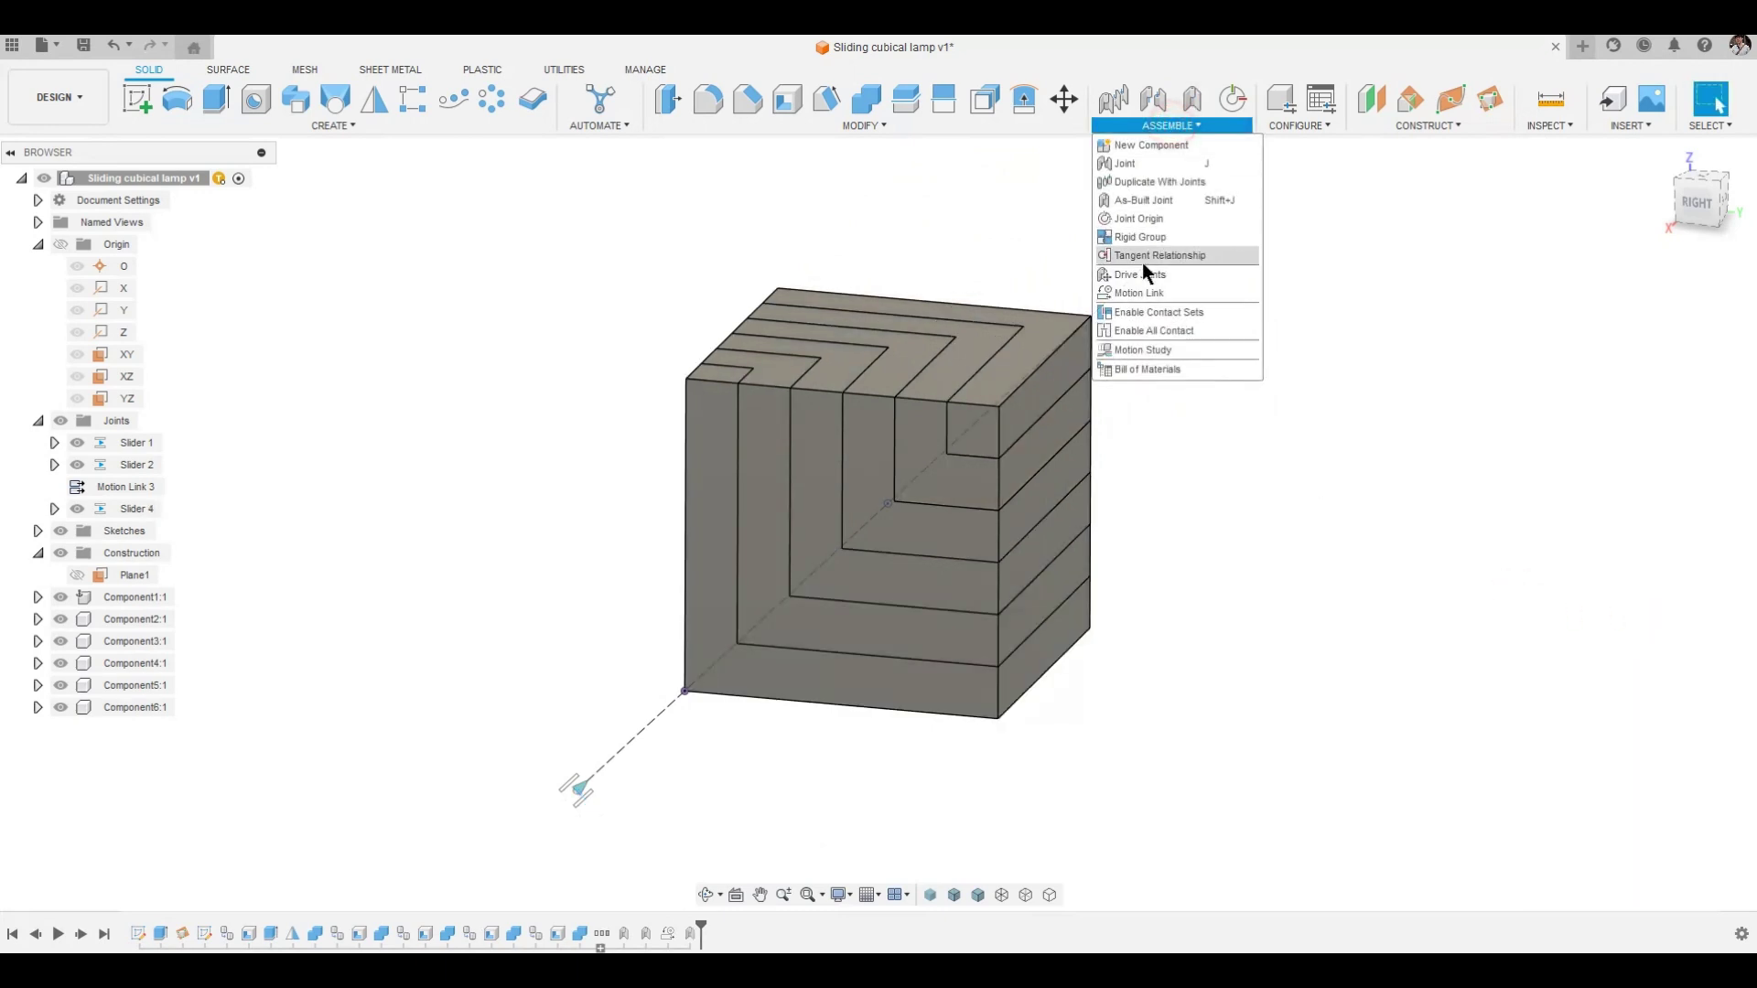
pyautogui.click(1139, 293)
pyautogui.click(138, 443)
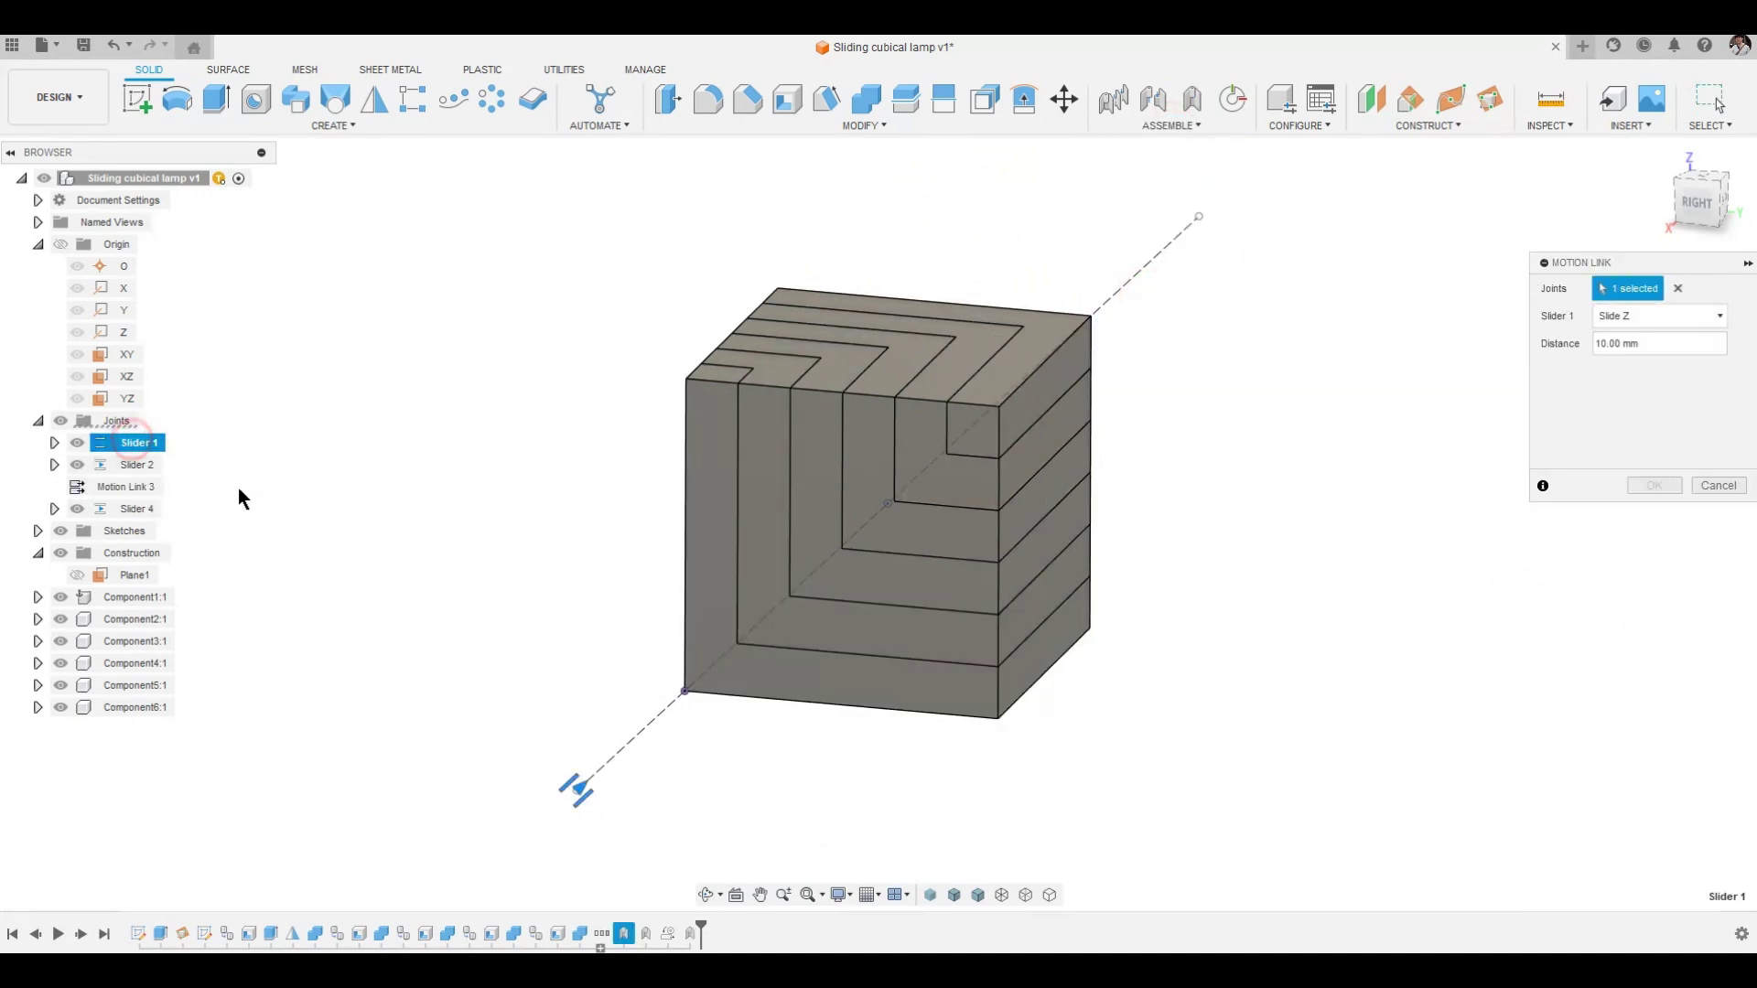
pyautogui.click(137, 508)
pyautogui.click(1658, 400)
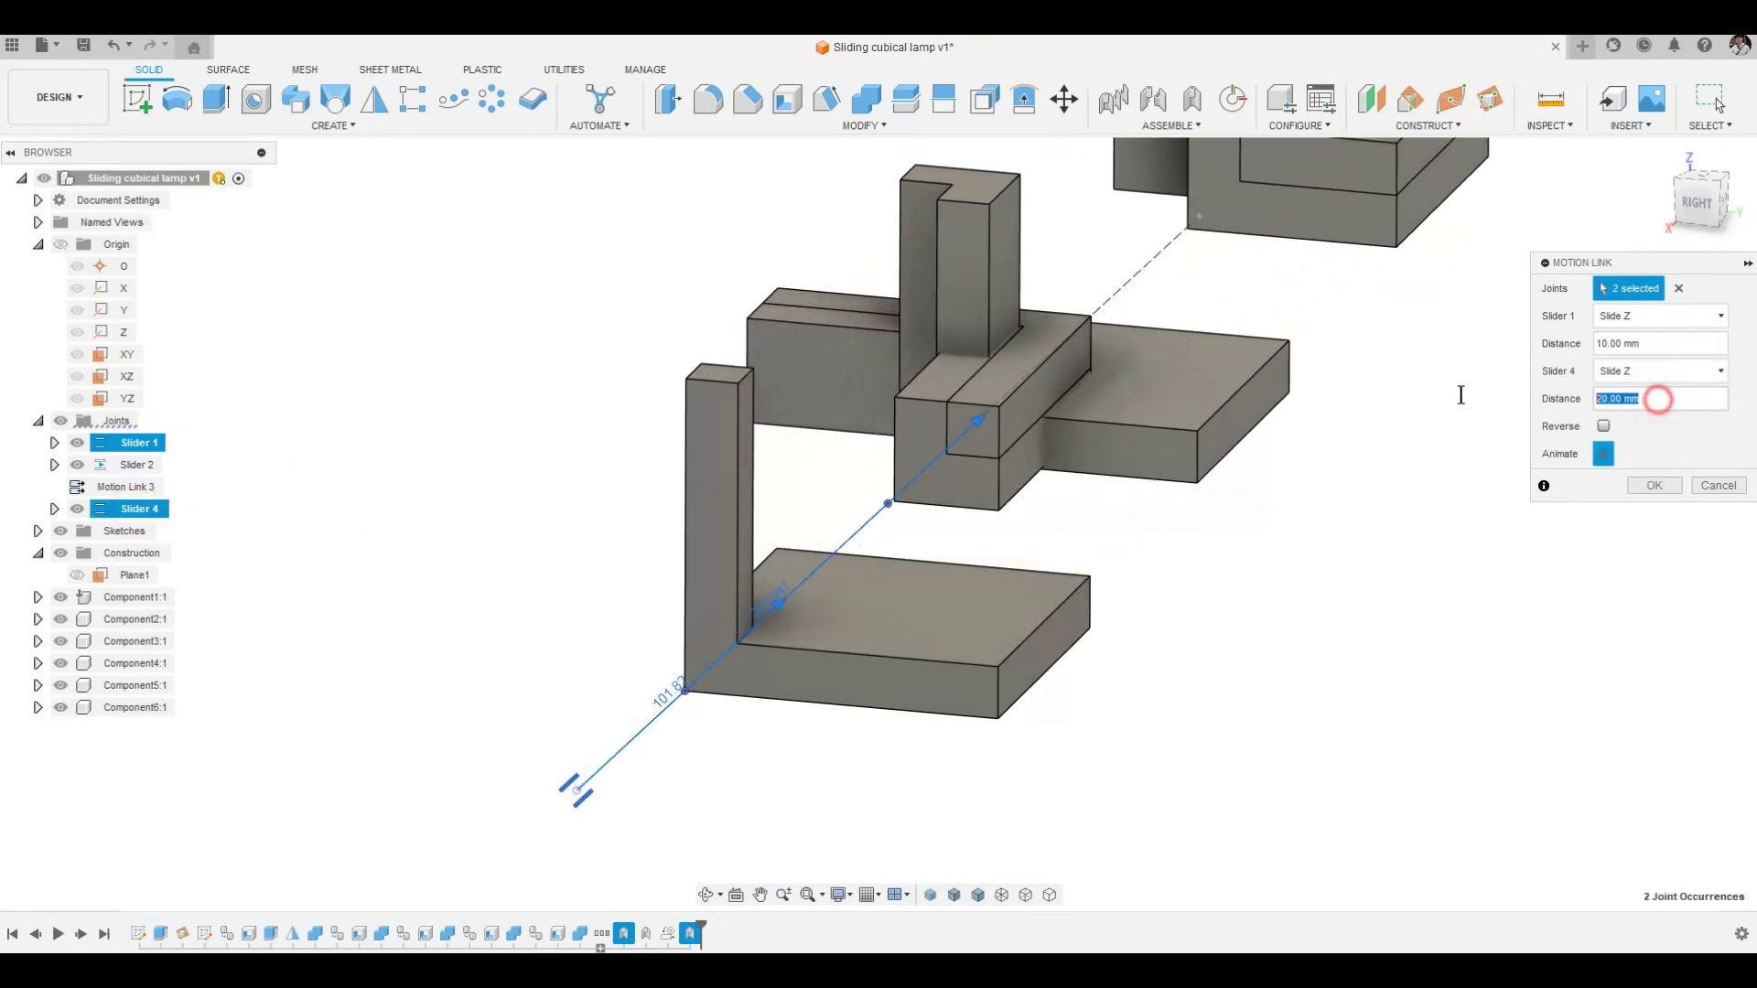
pyautogui.write('30')
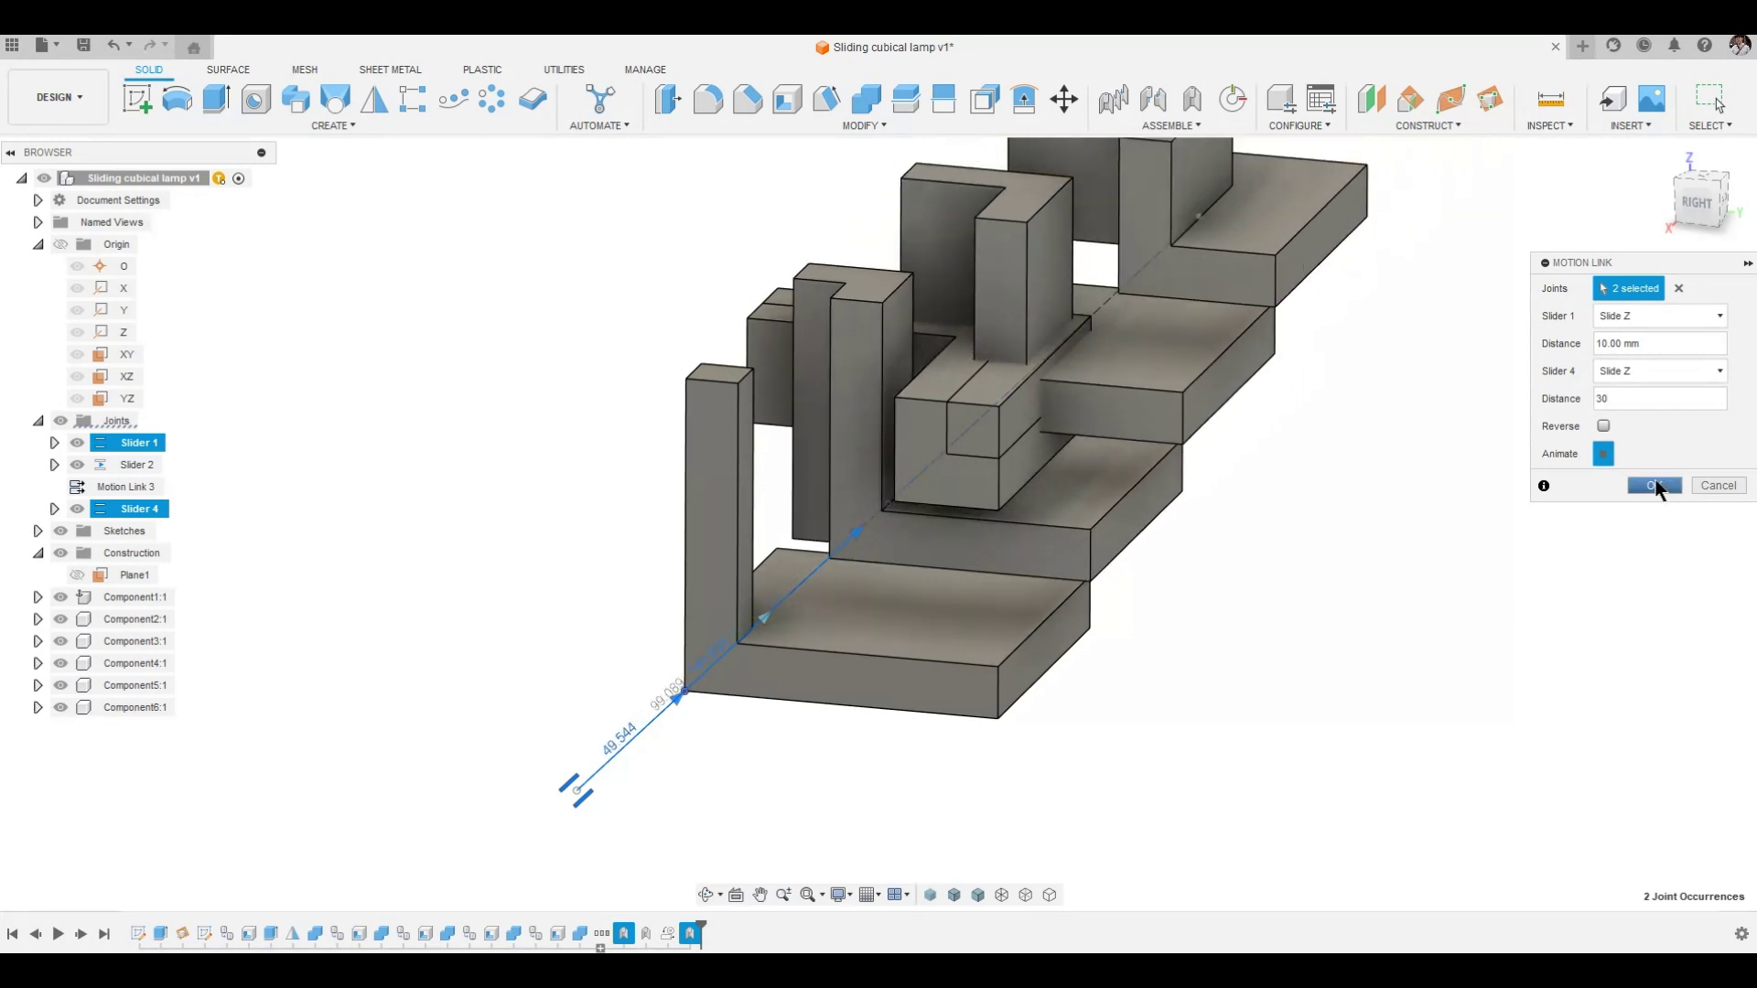
pyautogui.click(1655, 484)
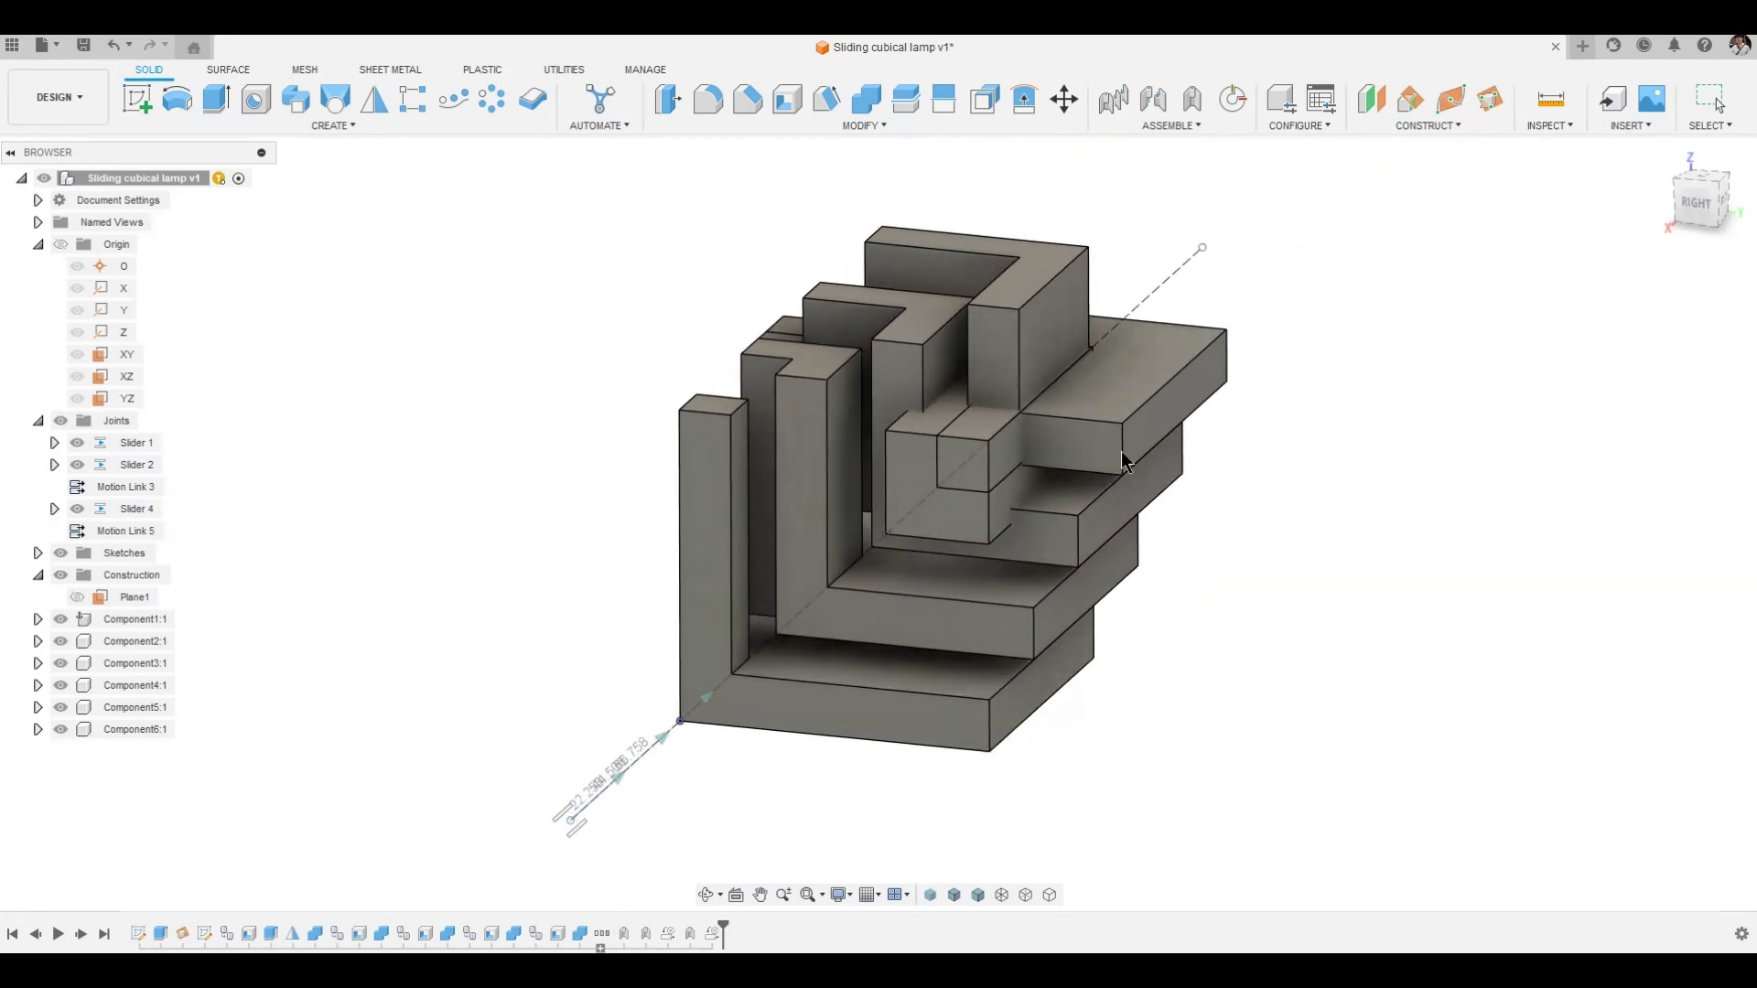
pyautogui.click(1388, 376)
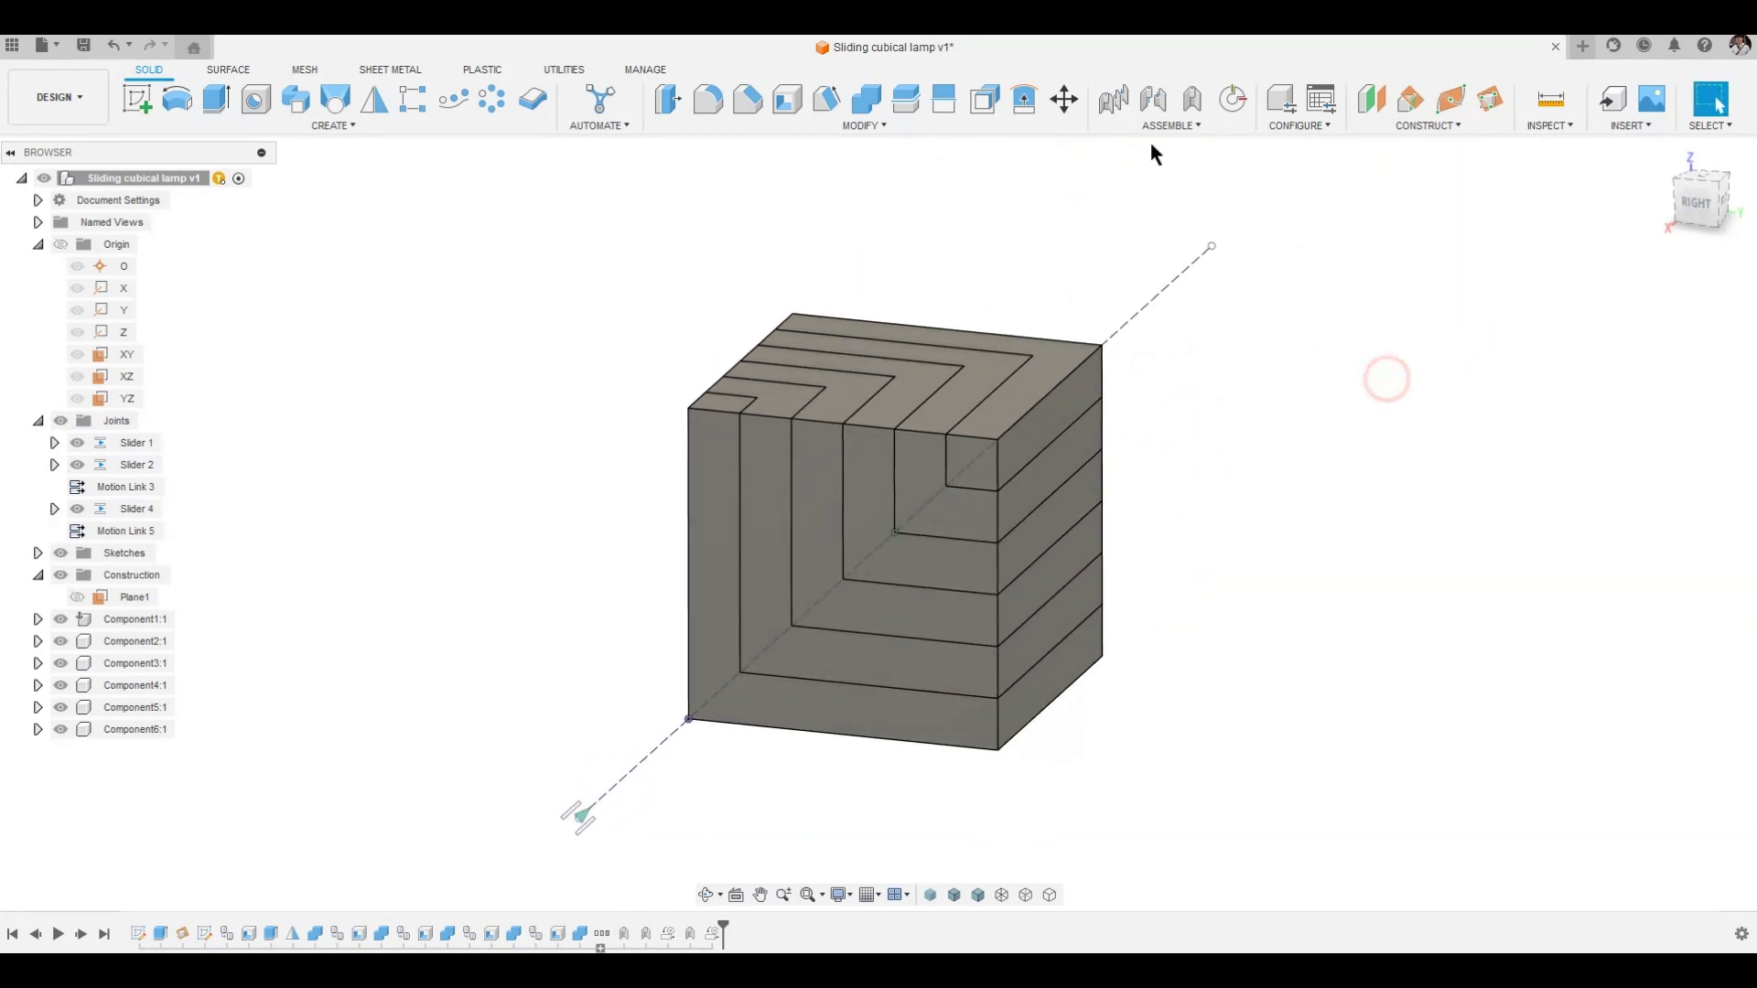
# Create an as-built Slider joint between Component5 and the origin along the diagonal guide line, with a minimum limit of 0 mm.
pyautogui.click(1191, 98)
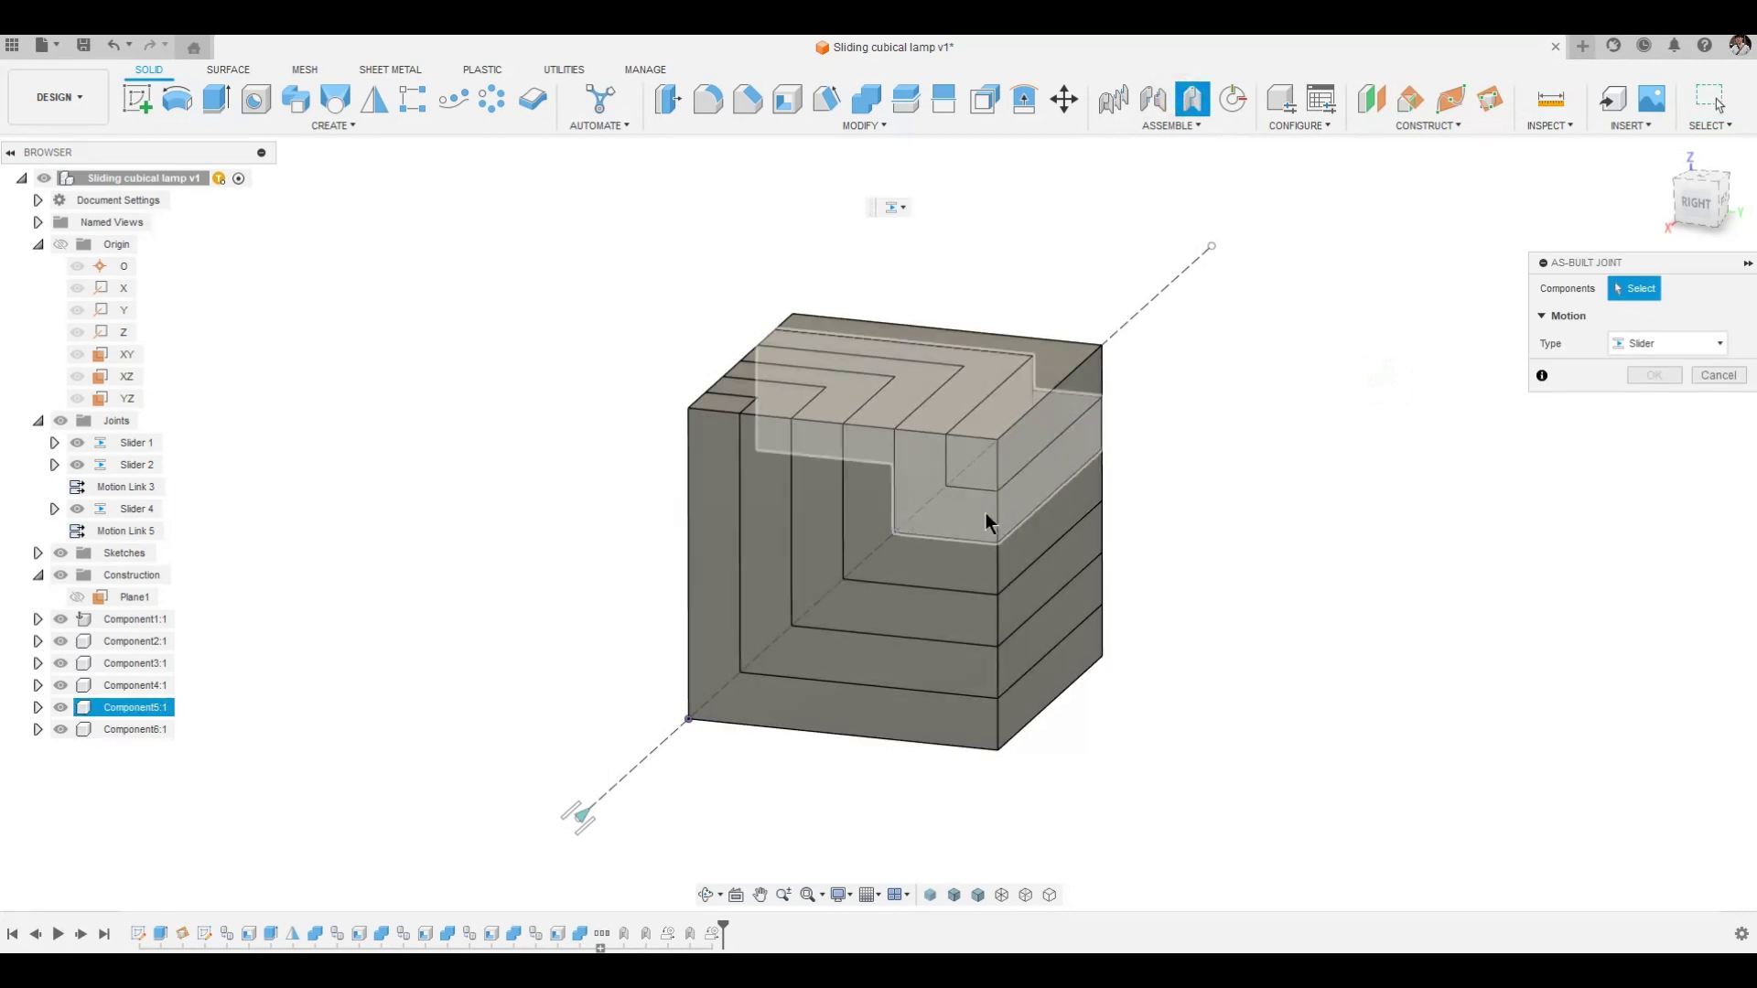
pyautogui.click(986, 512)
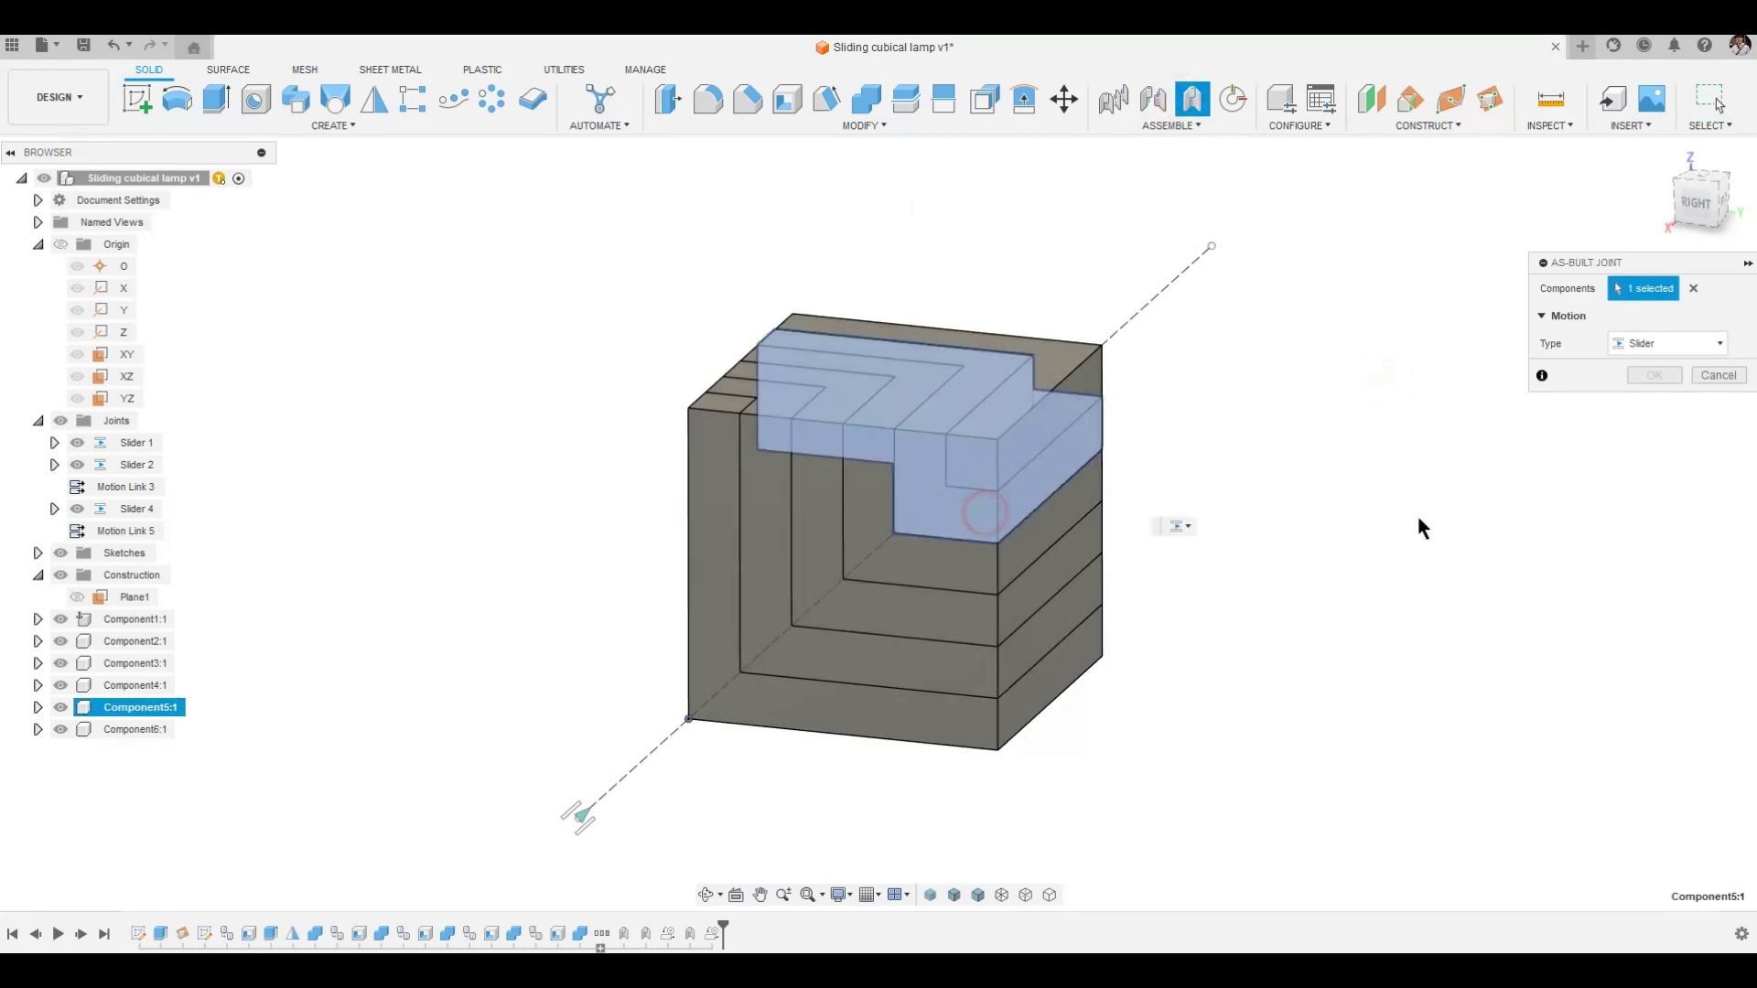
pyautogui.click(131, 267)
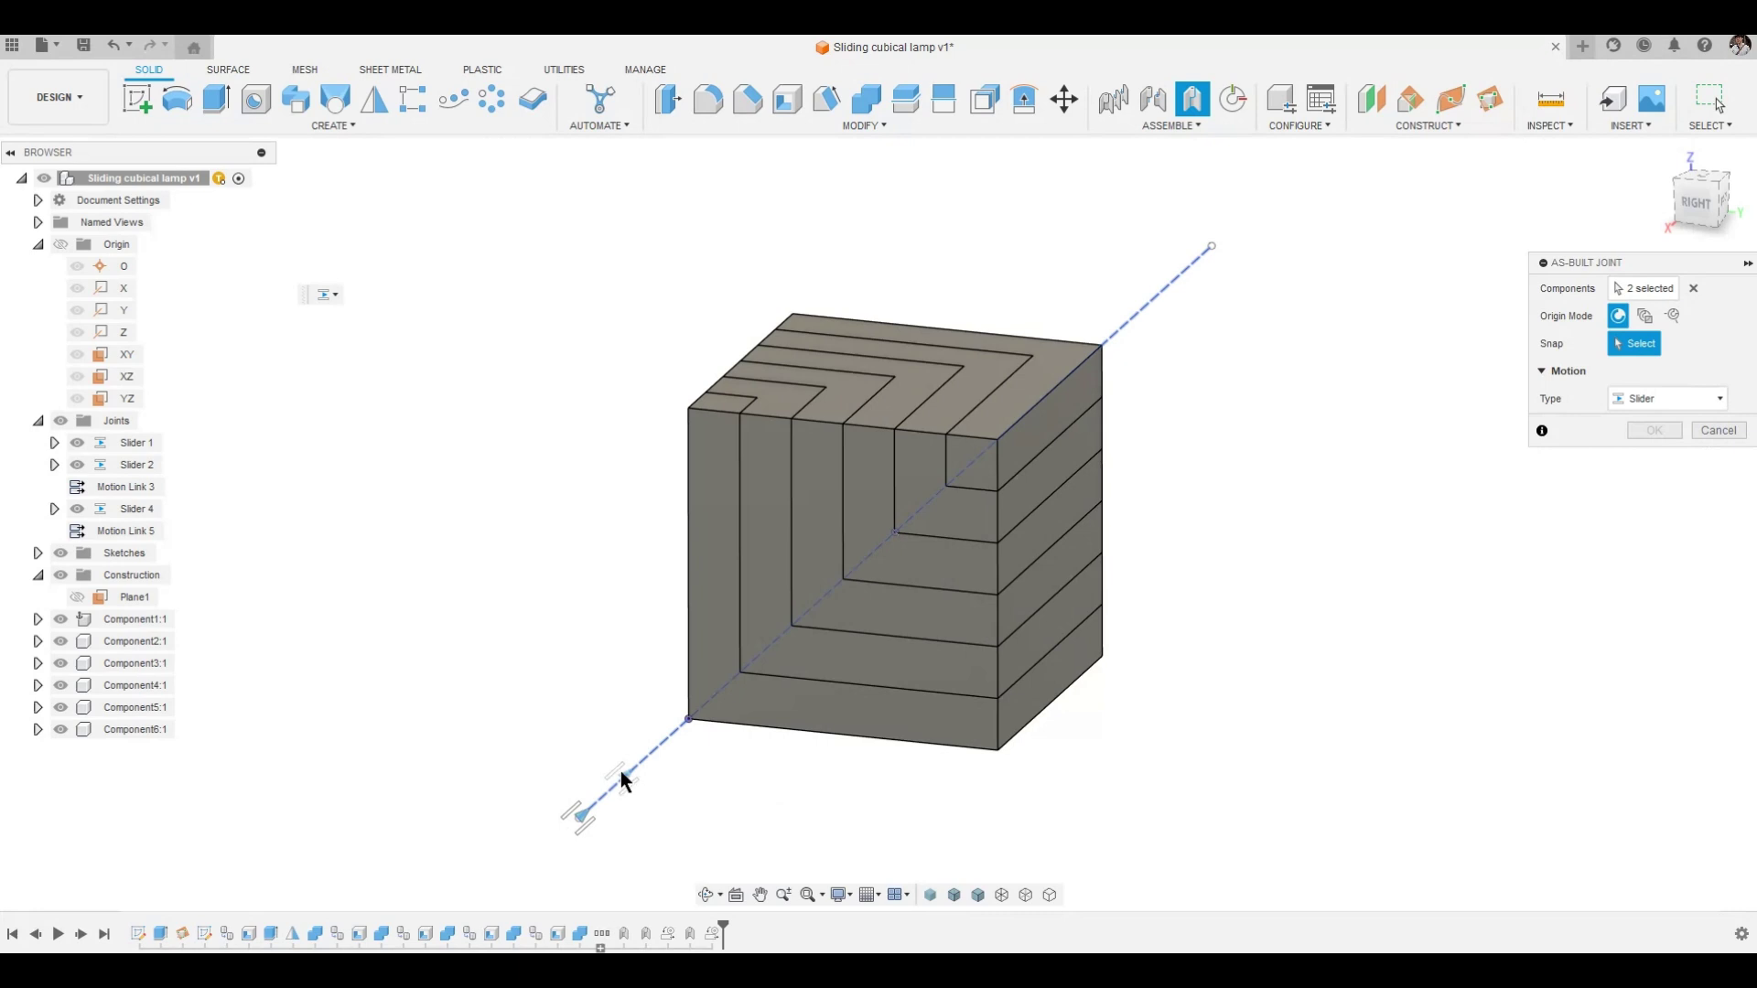
pyautogui.click(536, 827)
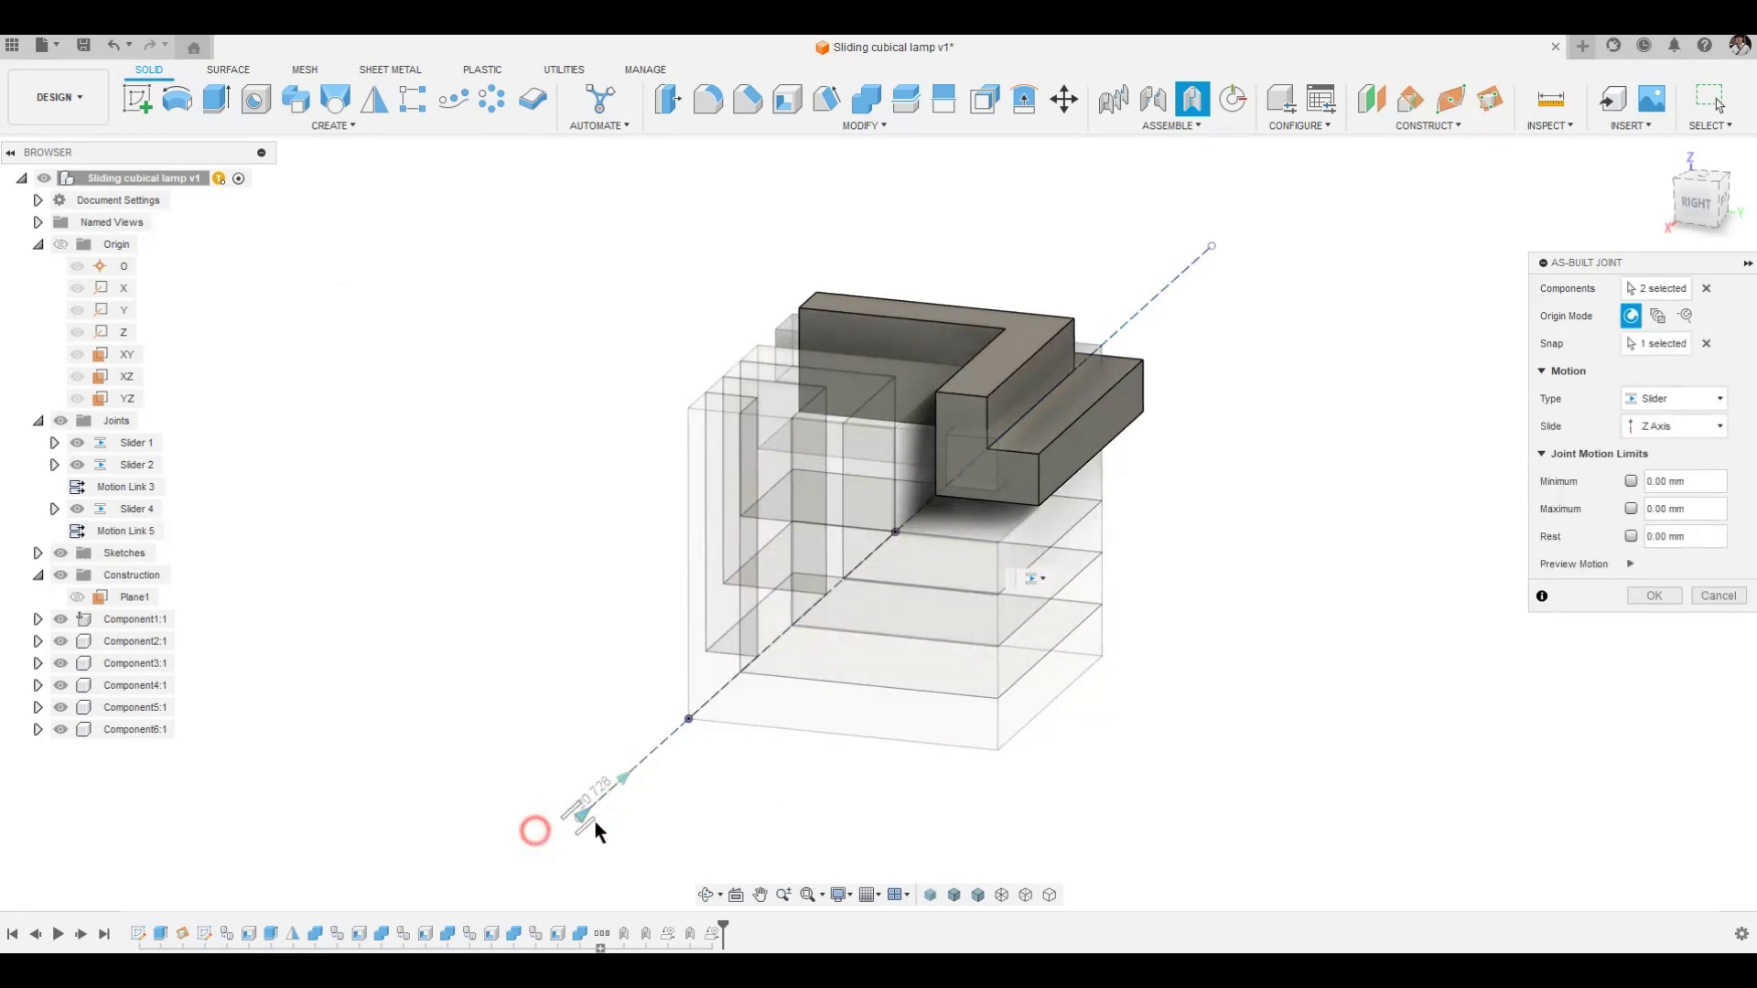
pyautogui.click(1630, 482)
pyautogui.click(1655, 623)
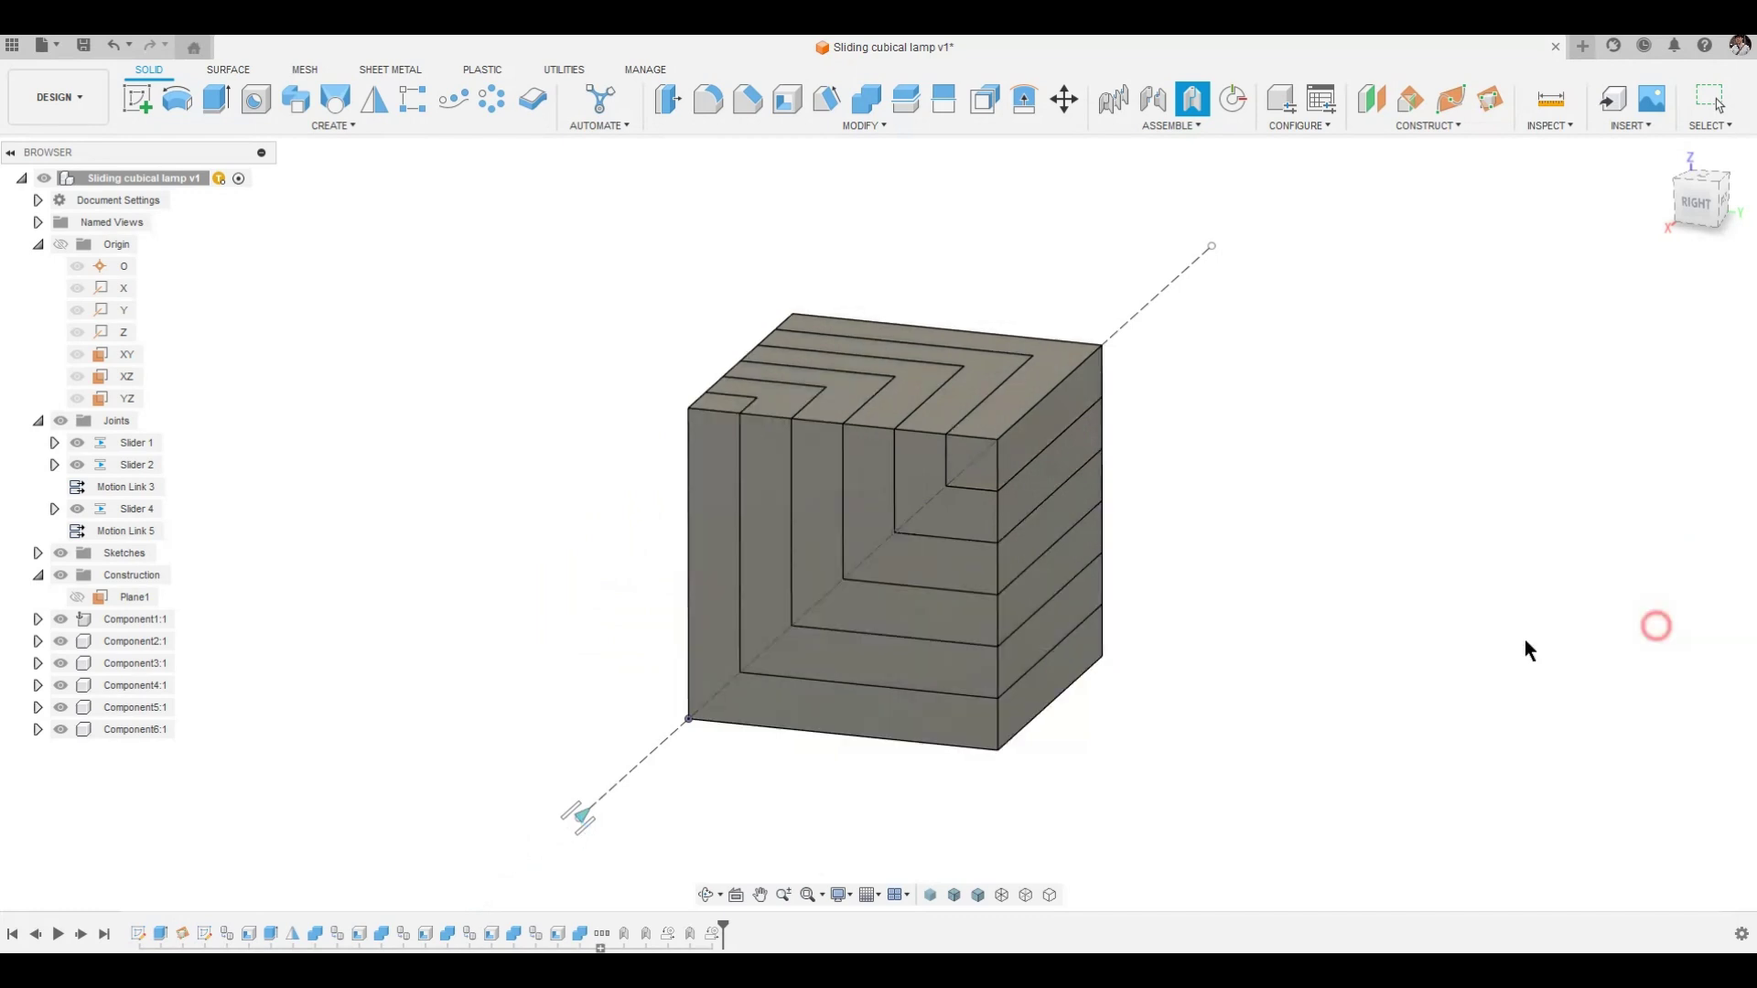
# Add a Motion Link between Slider 1 and Slider 6 with distances of 10 mm and 40 mm, and test the linked motion.
pyautogui.click(1169, 128)
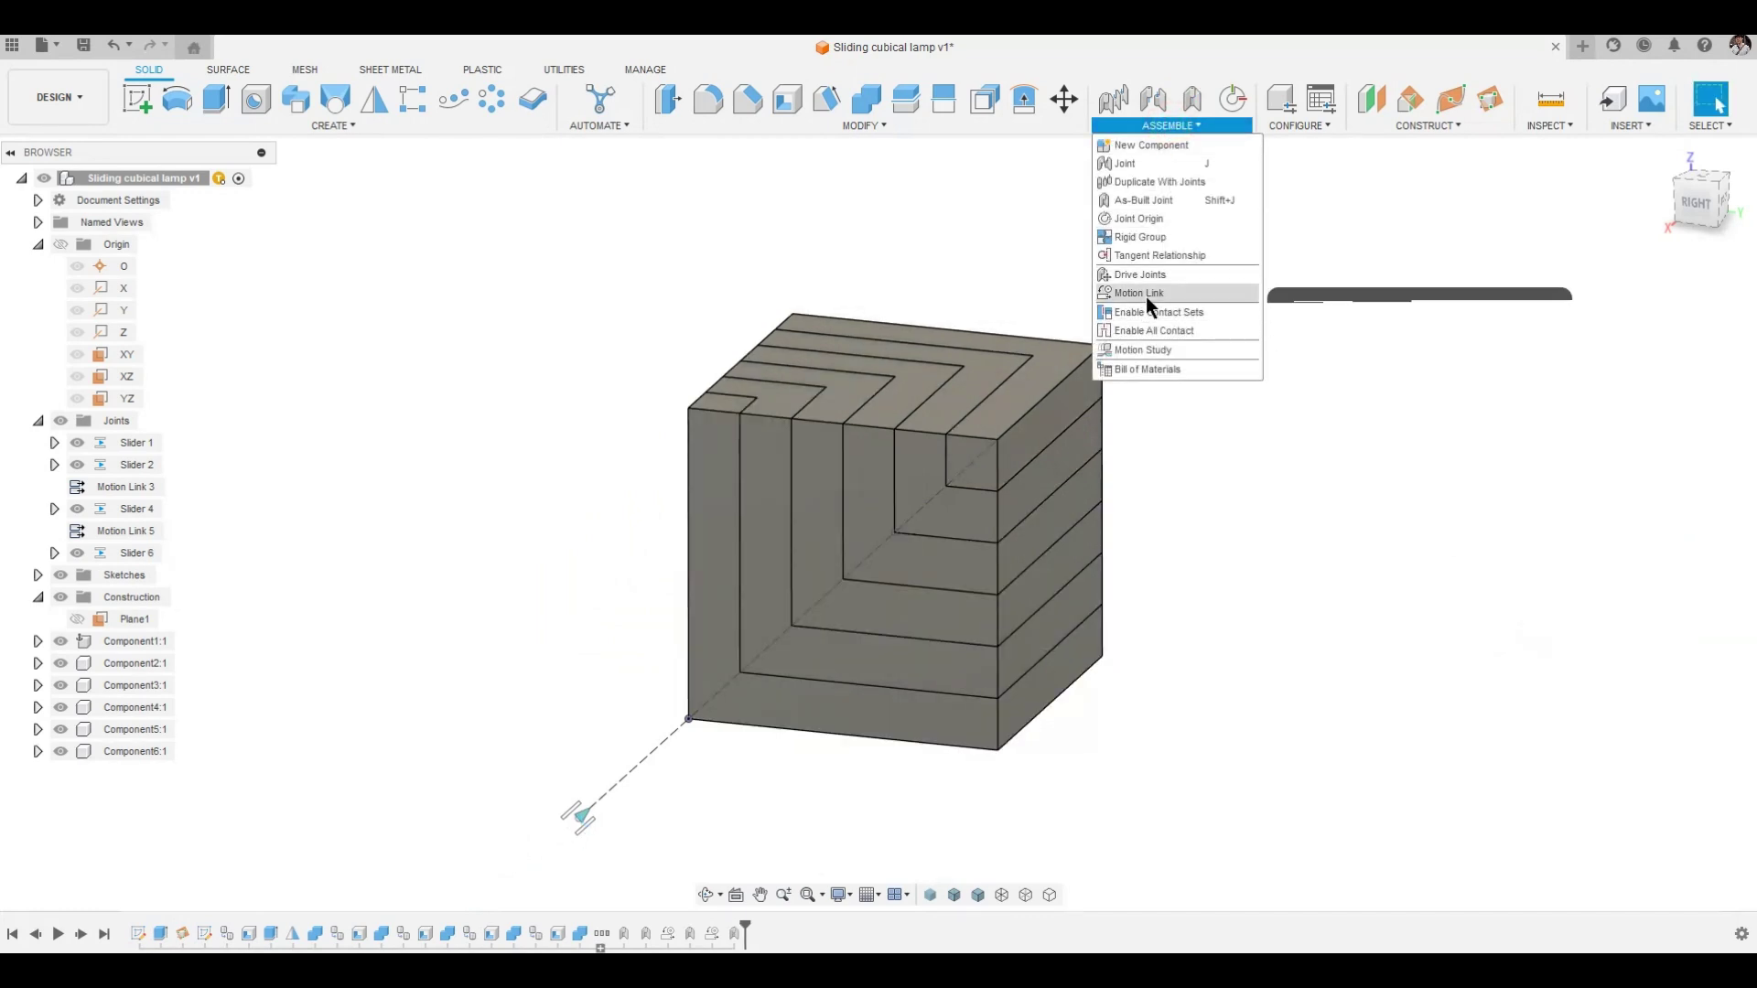
pyautogui.click(1147, 298)
pyautogui.click(137, 443)
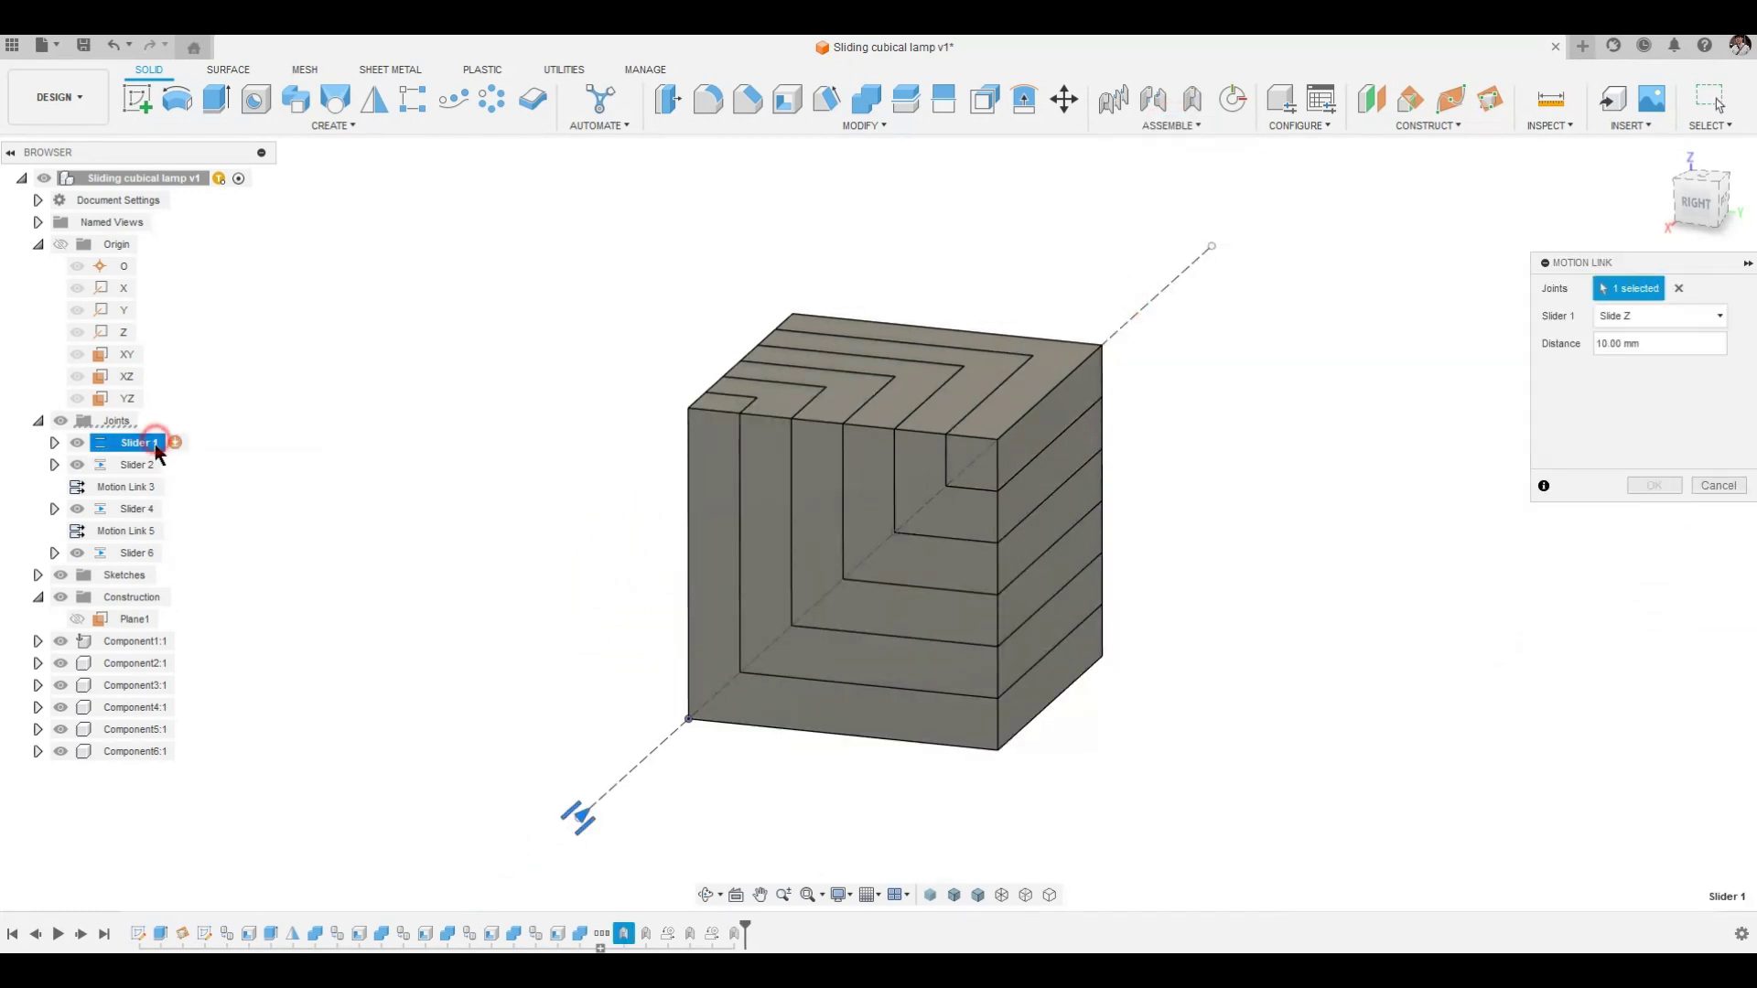
pyautogui.click(137, 553)
pyautogui.click(1643, 400)
pyautogui.write('40')
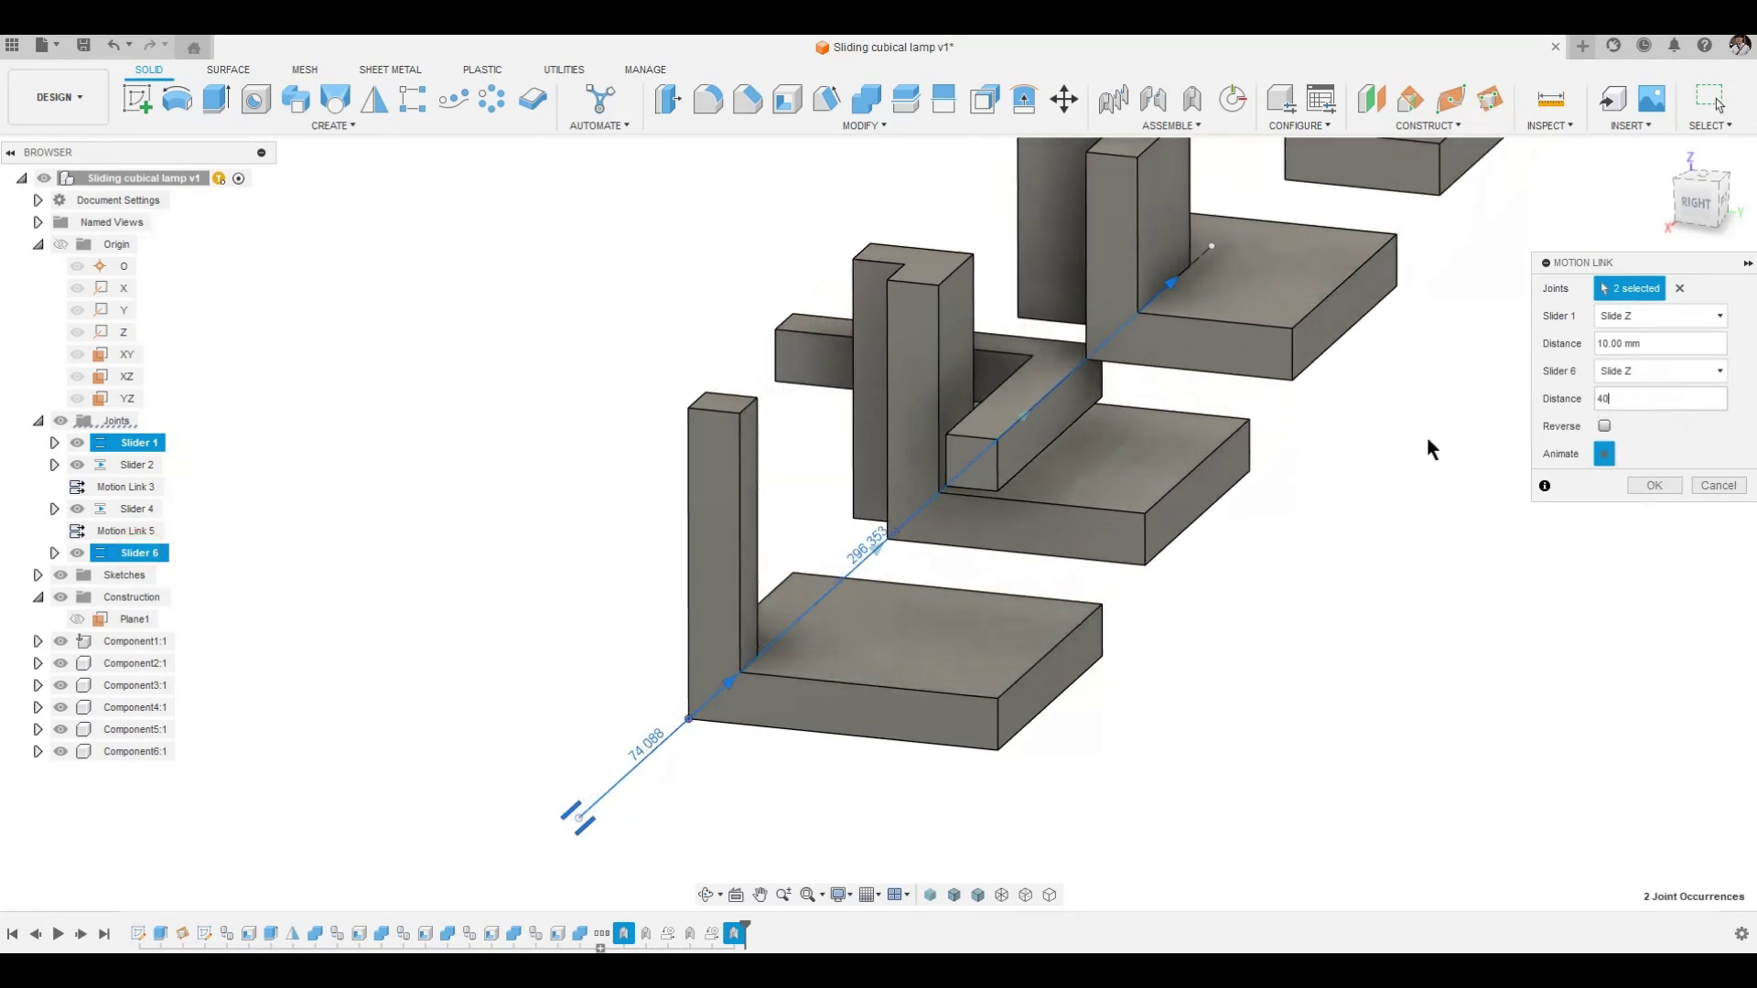
pyautogui.click(1654, 485)
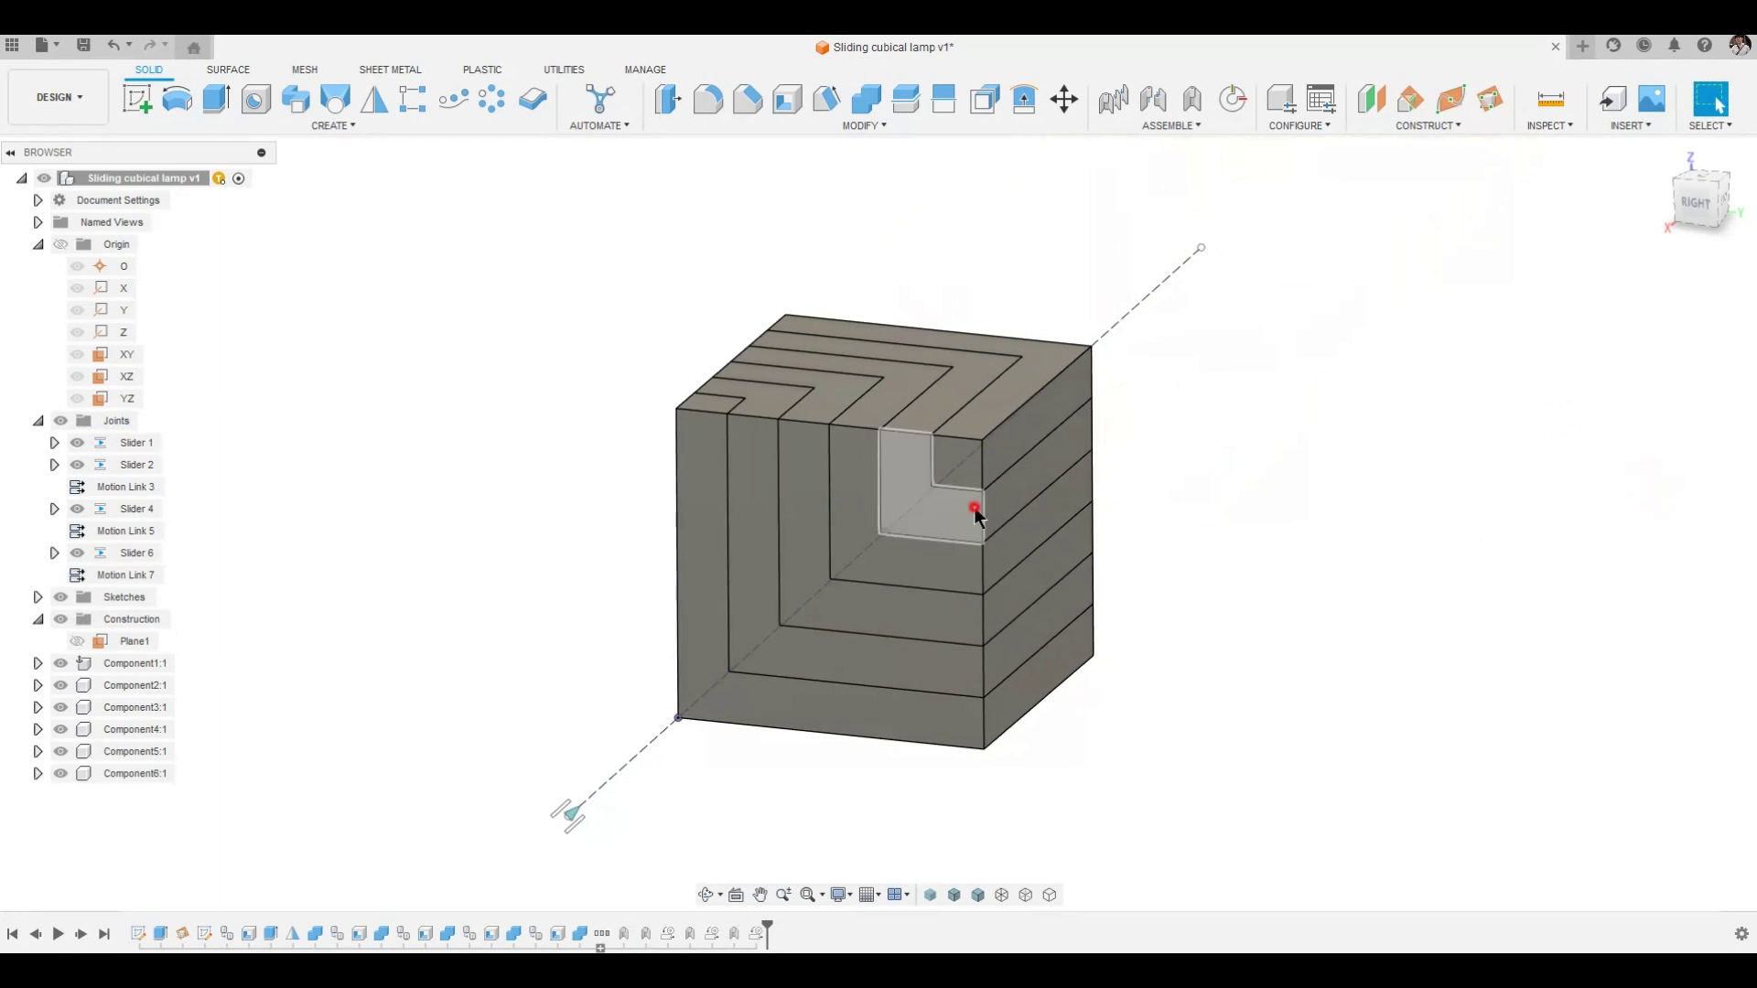
pyautogui.moveTo(1025, 468); pyautogui.dragTo(822, 651)
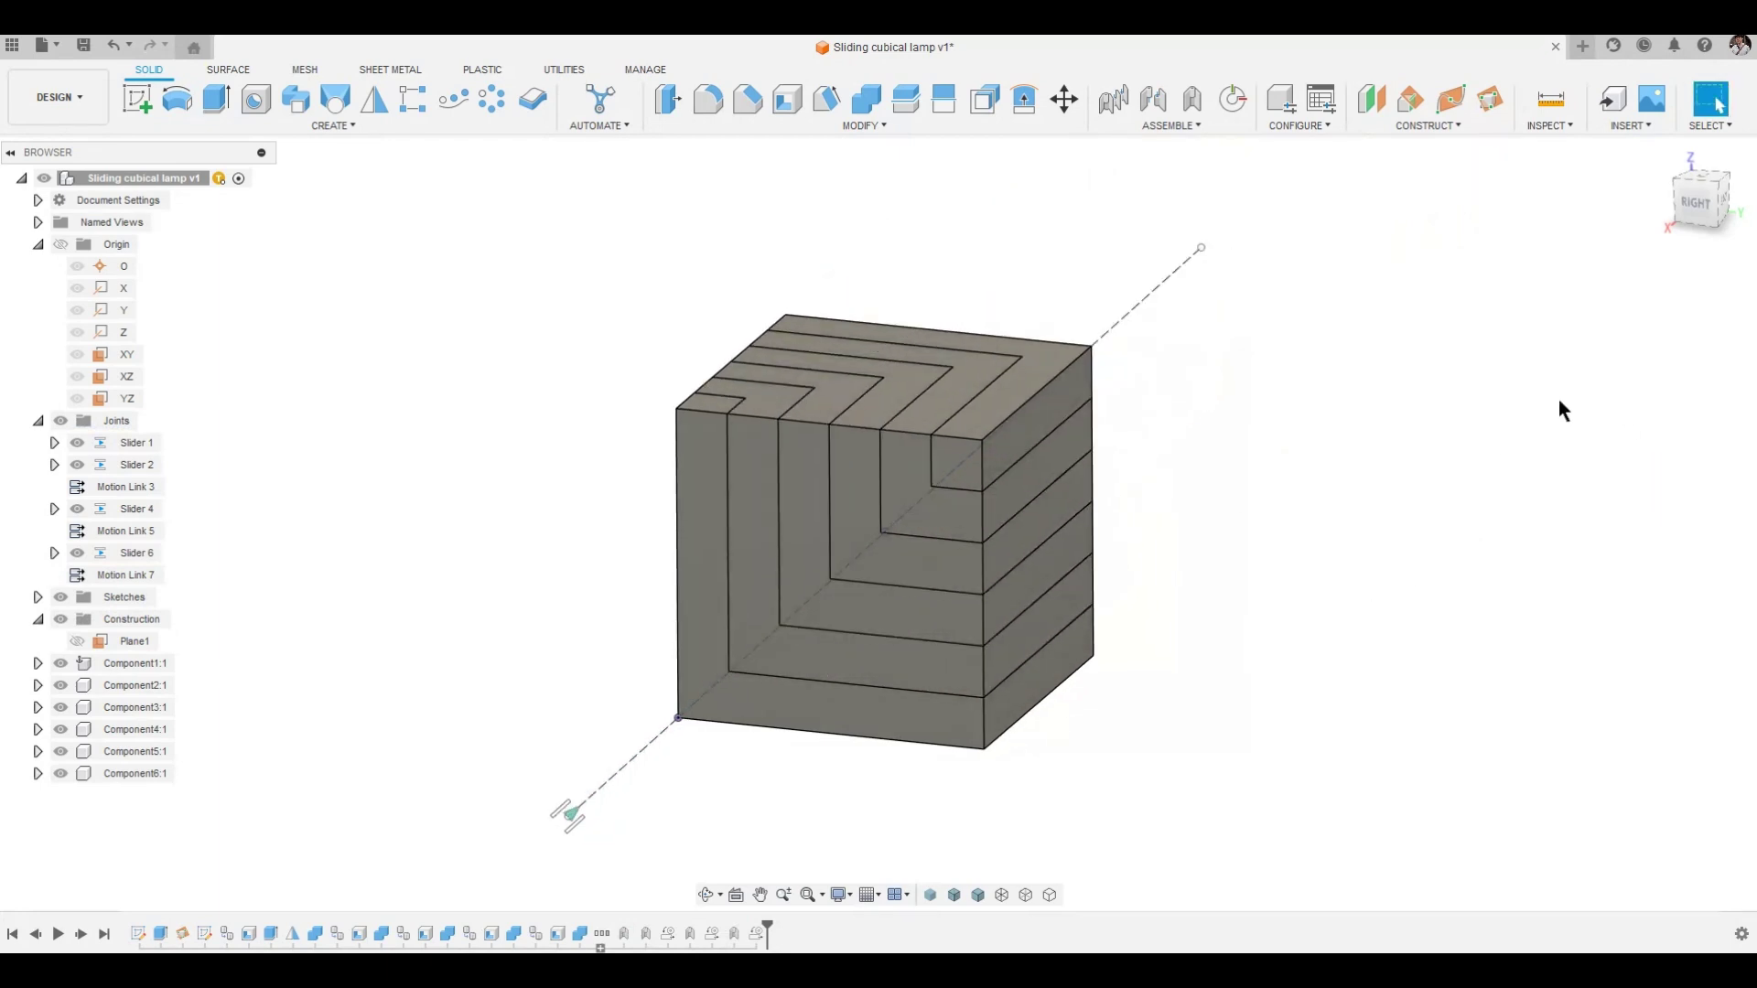
# Create an as-built Slider joint between Component6 and the origin along the diagonal guide line, with a minimum limit of 0 mm.
pyautogui.click(1192, 99)
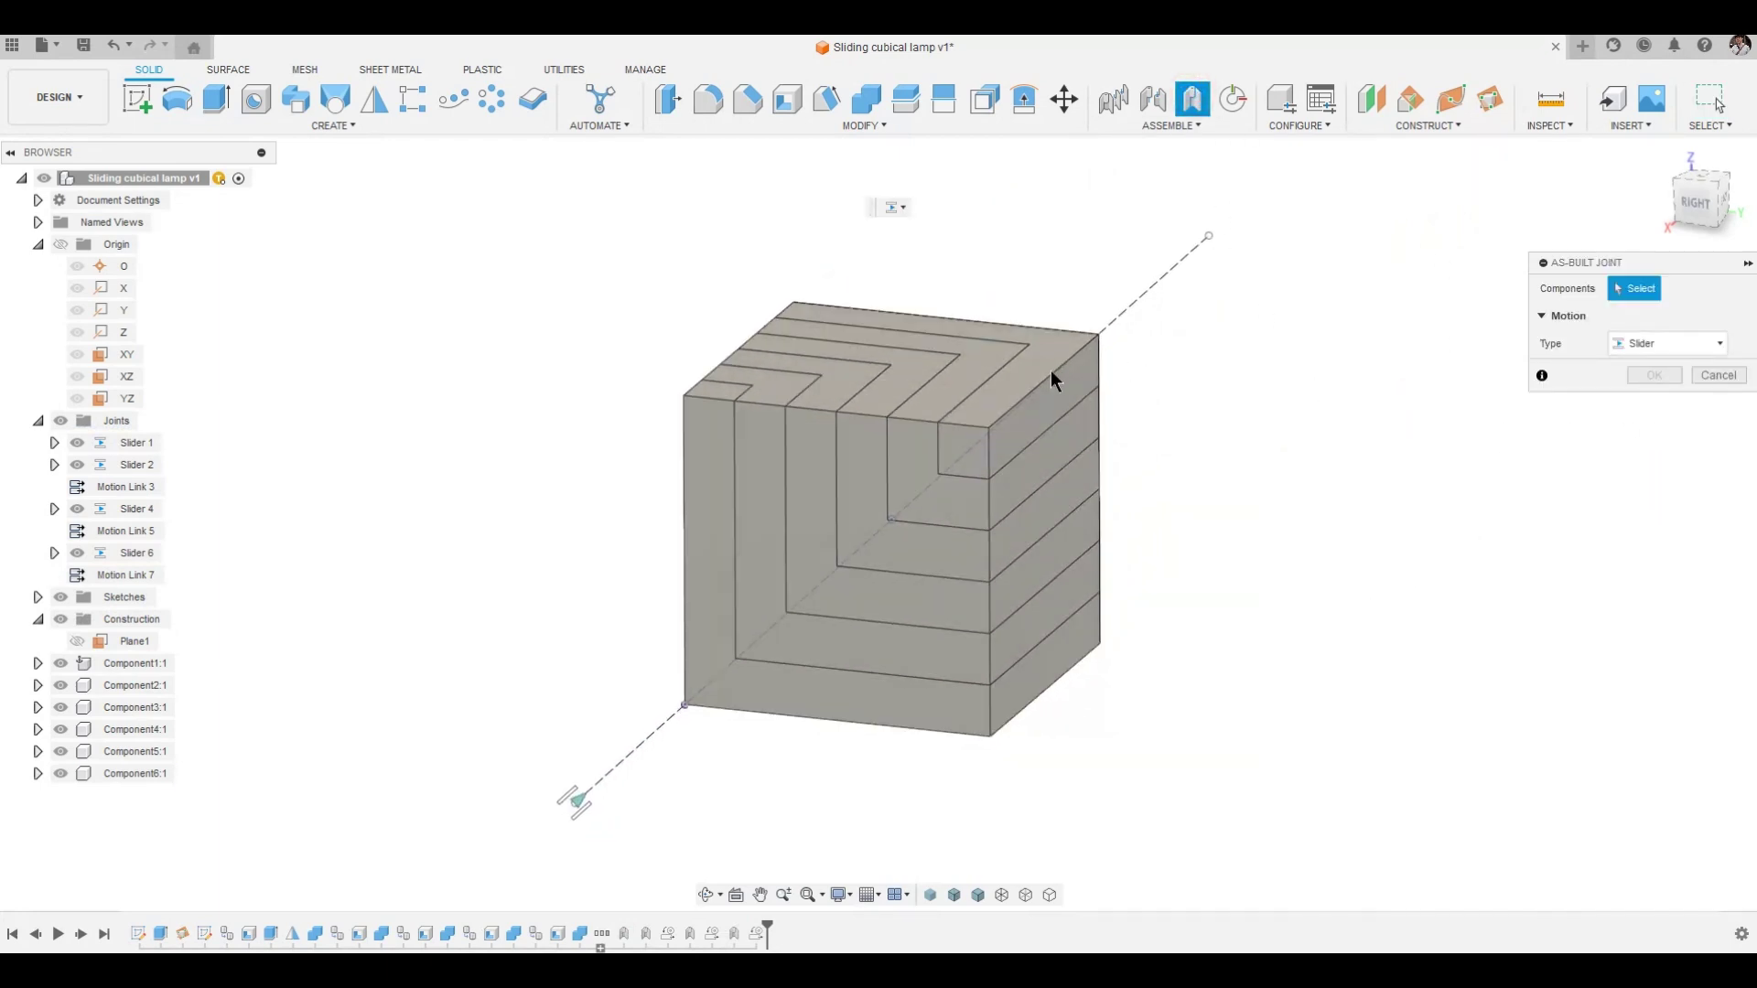
pyautogui.click(1049, 372)
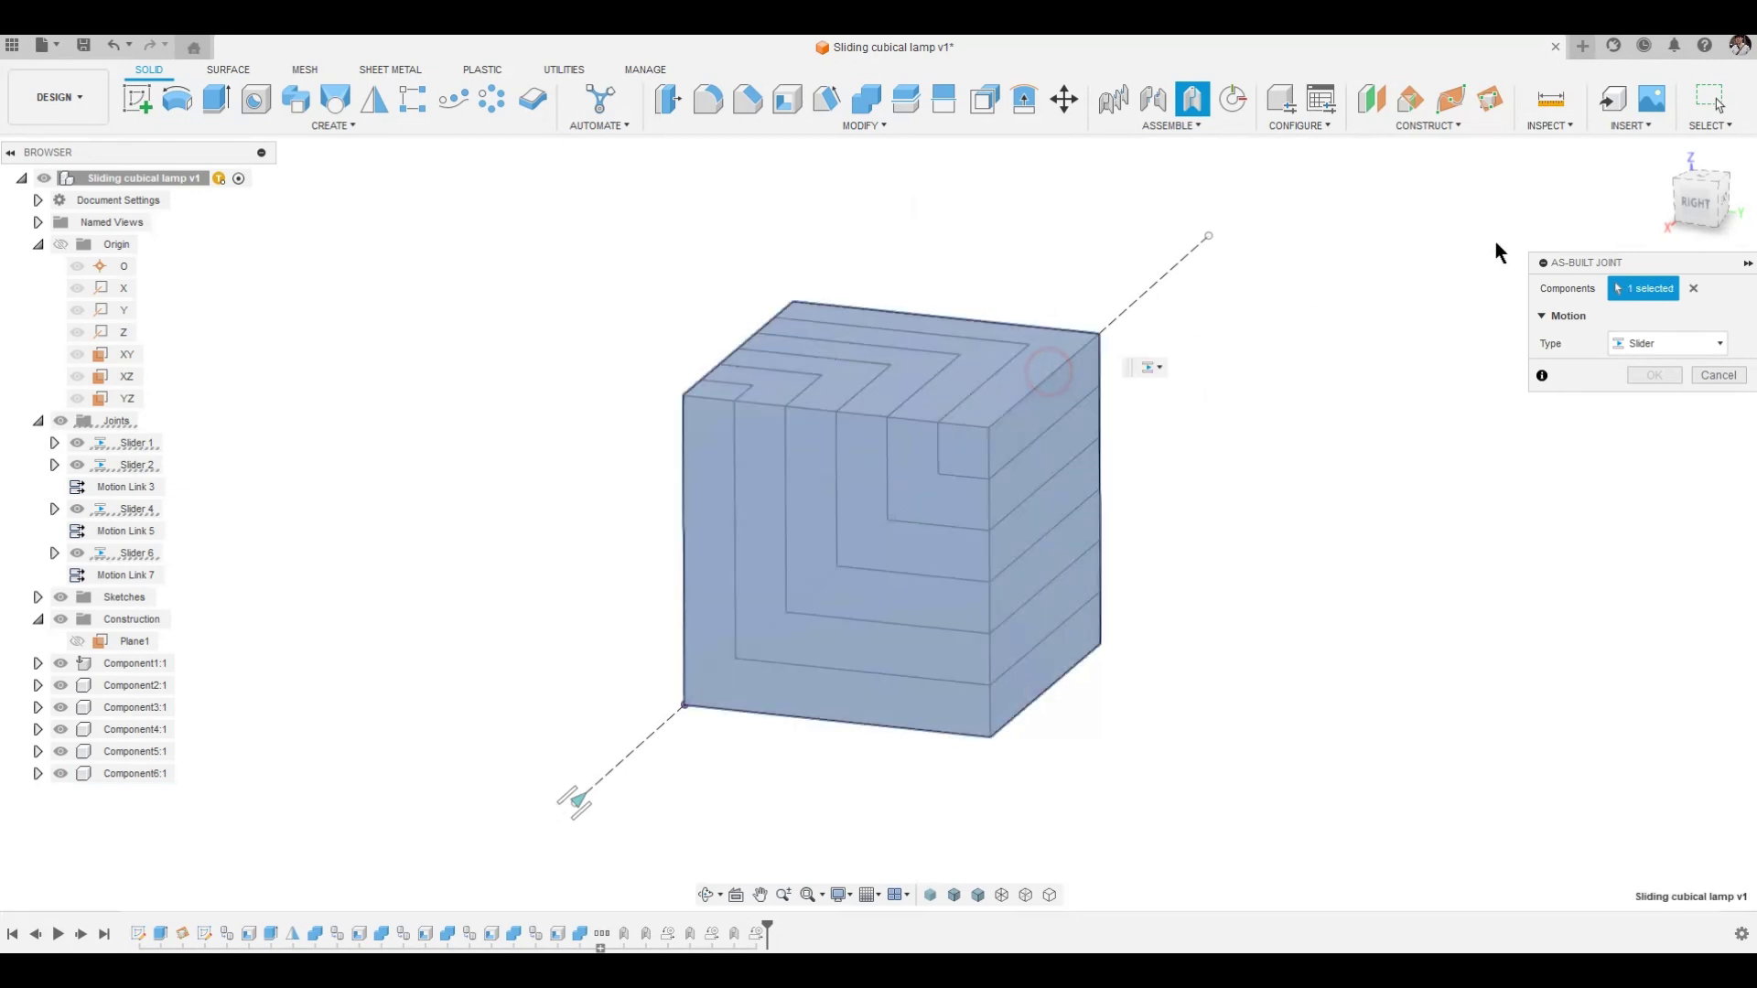
pyautogui.click(1693, 288)
pyautogui.click(1087, 380)
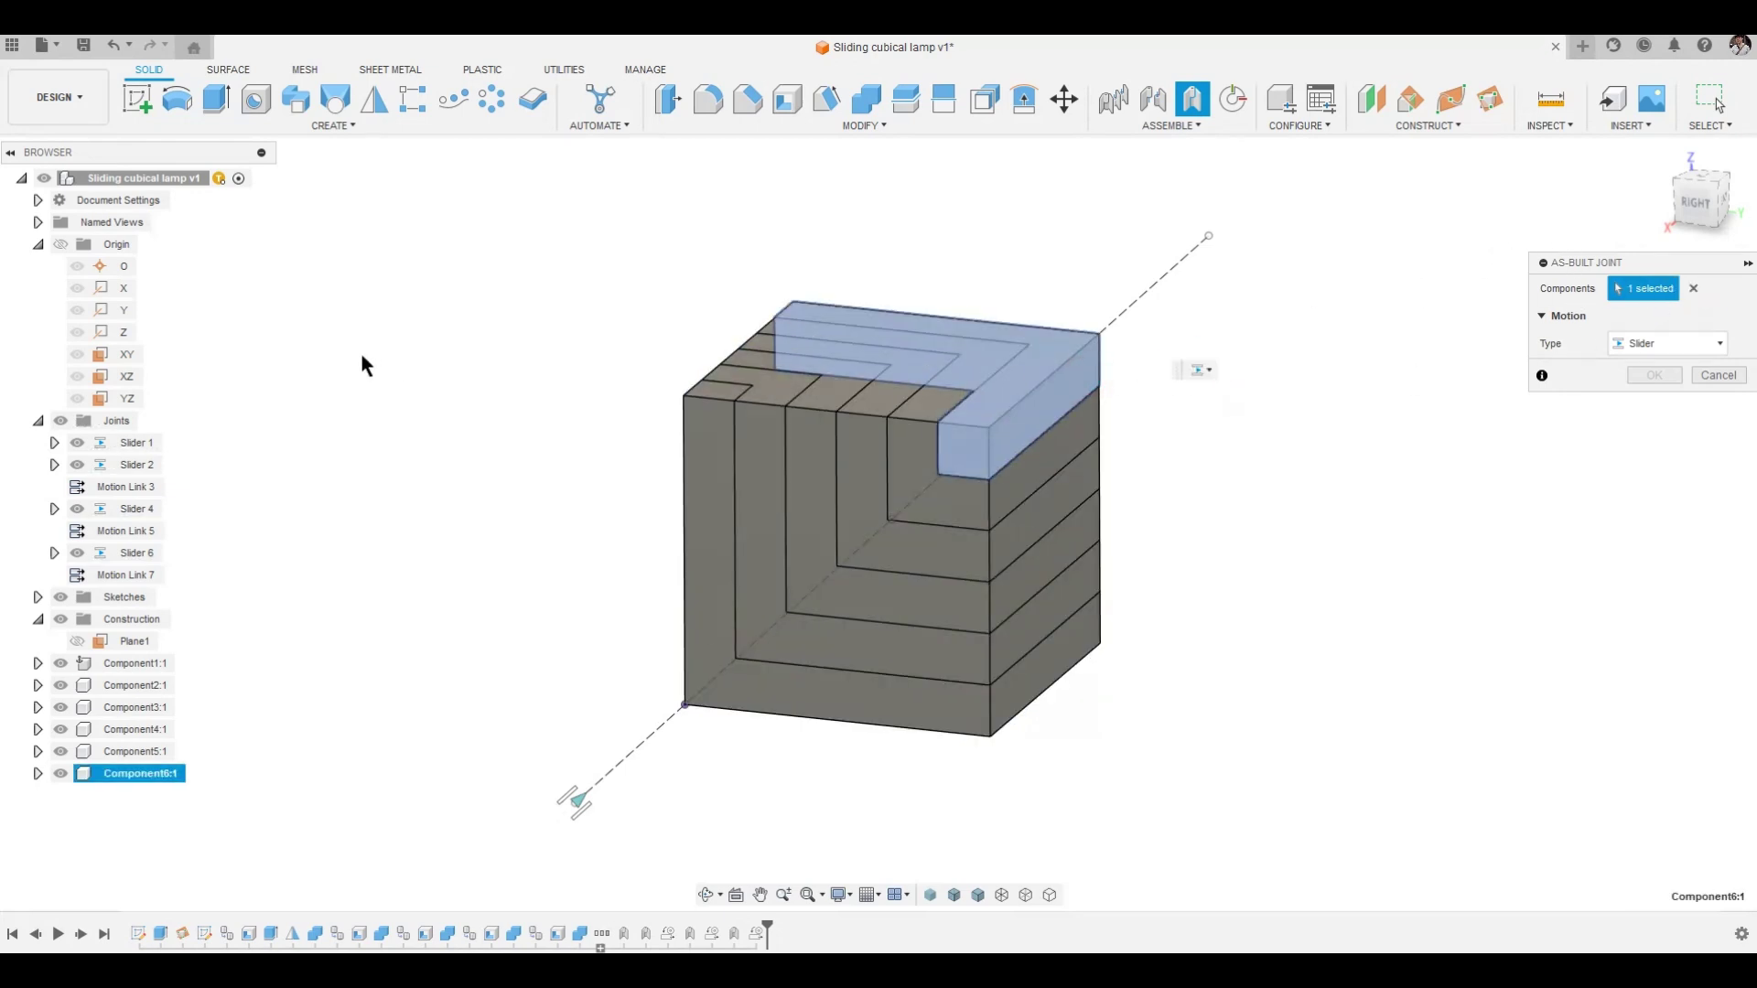
pyautogui.click(121, 267)
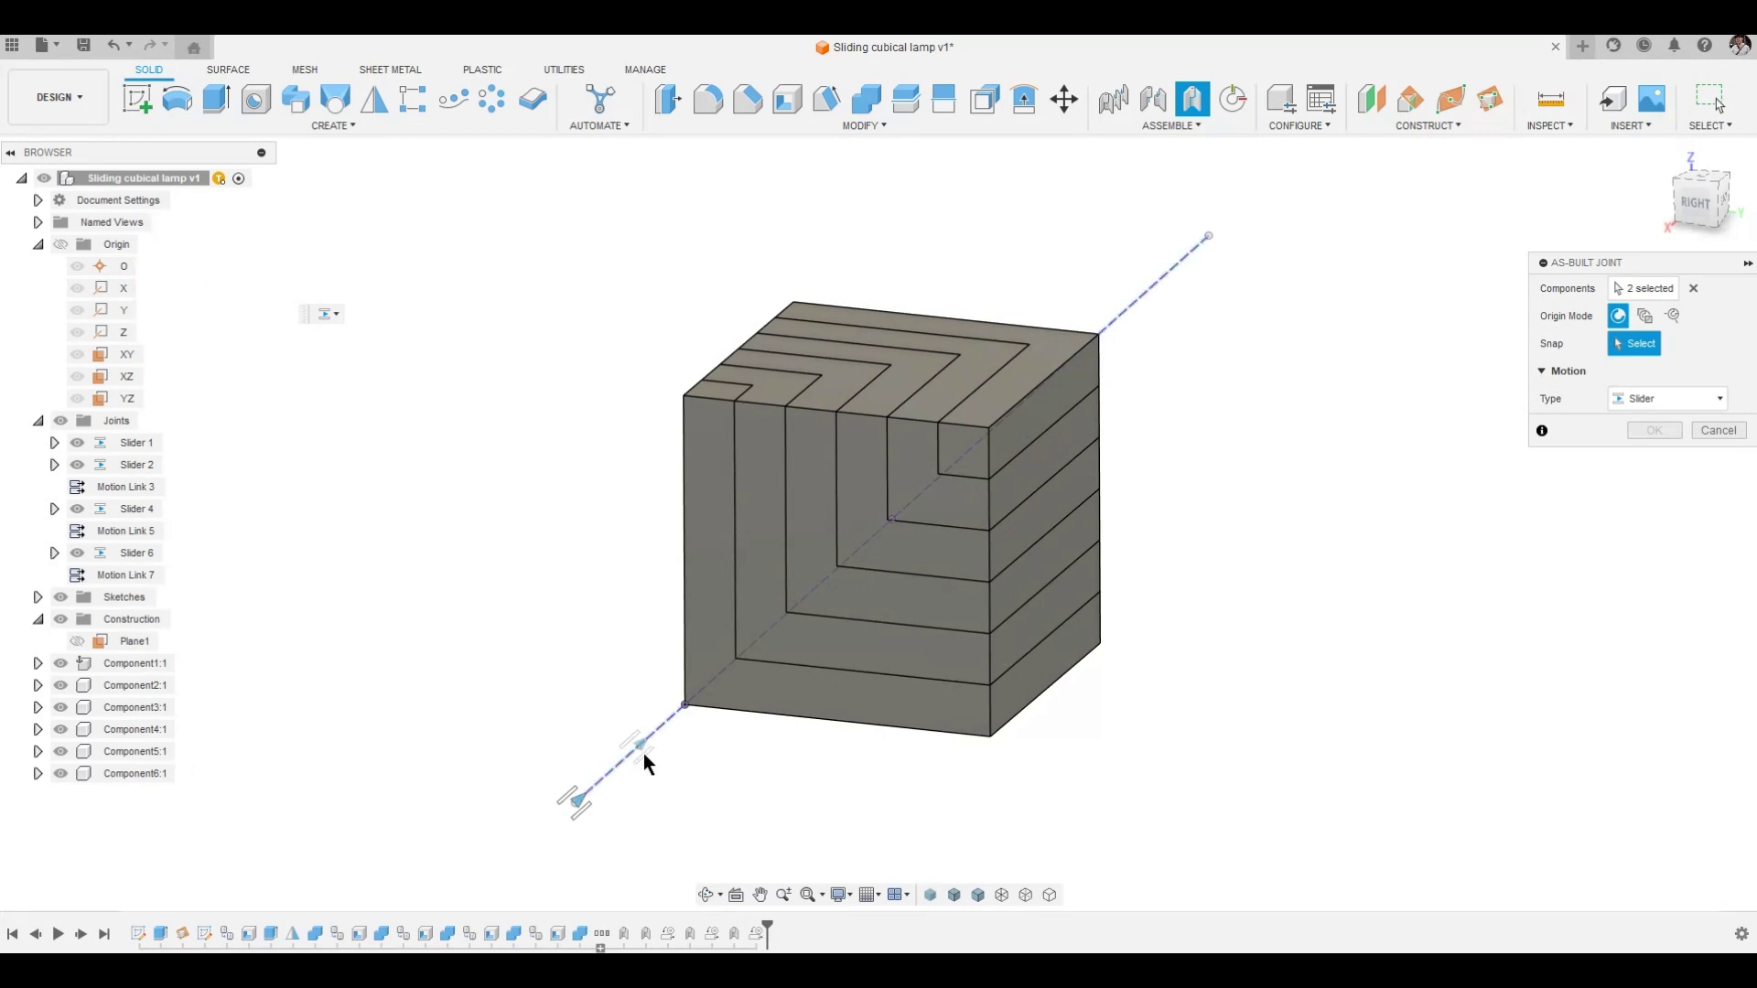
pyautogui.click(520, 829)
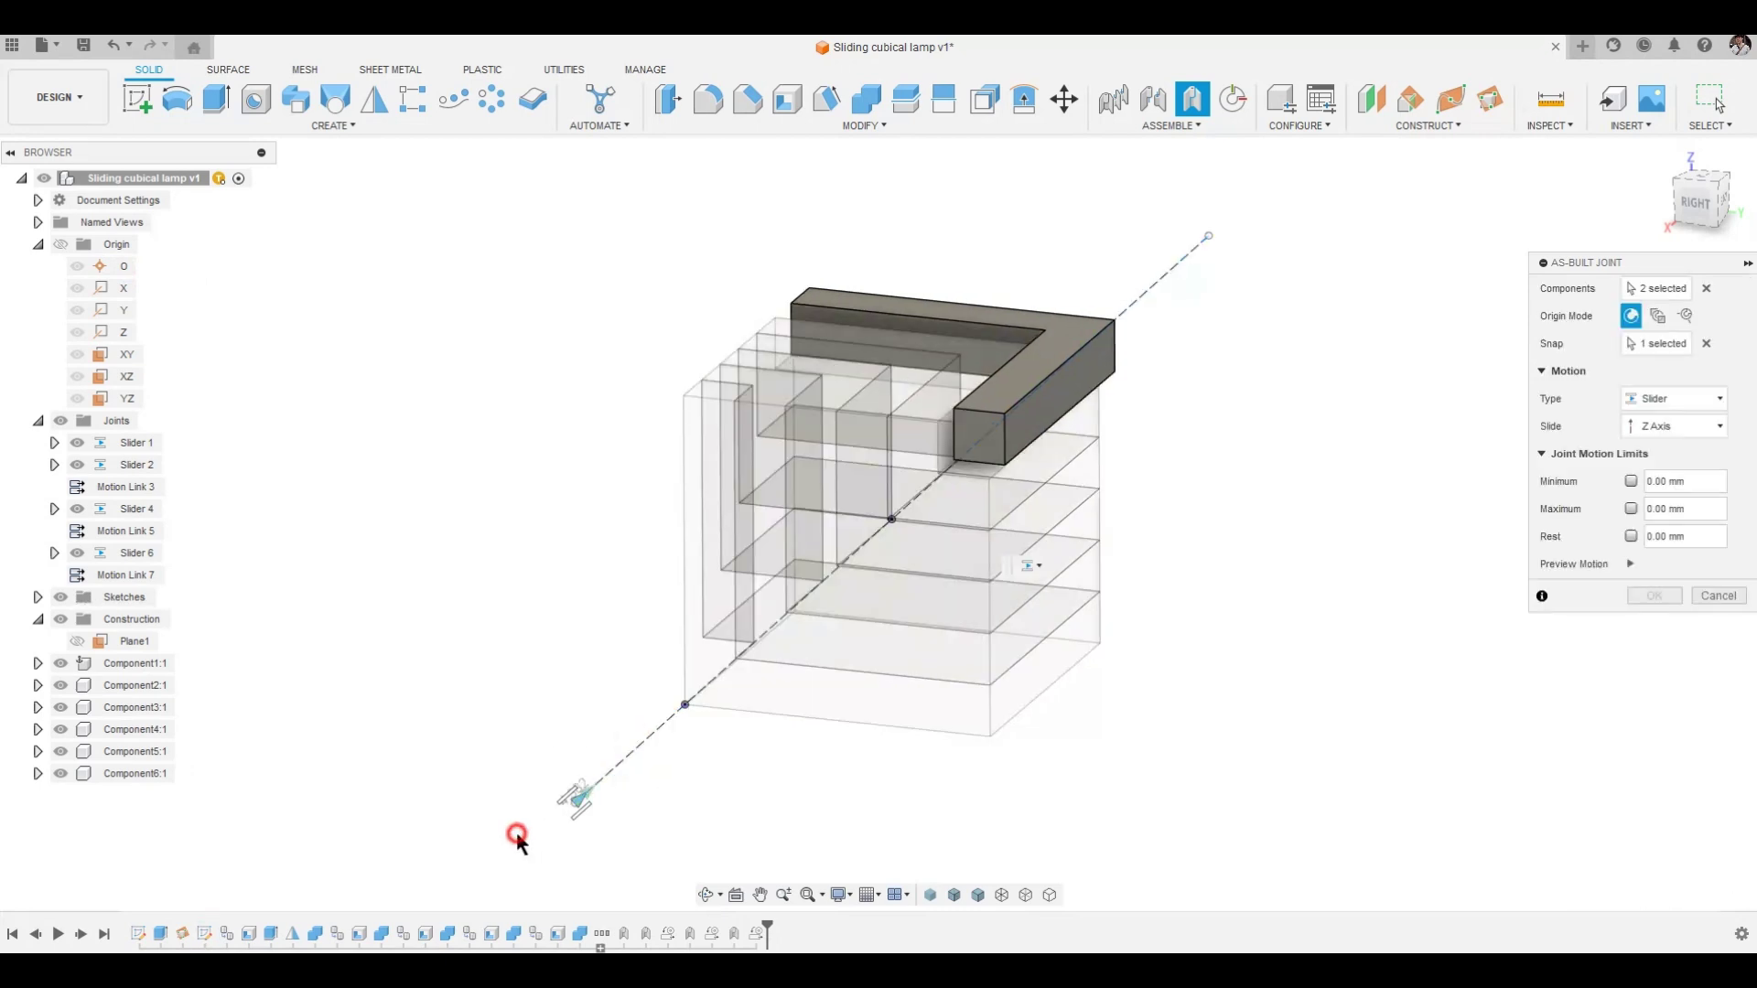
pyautogui.click(1630, 482)
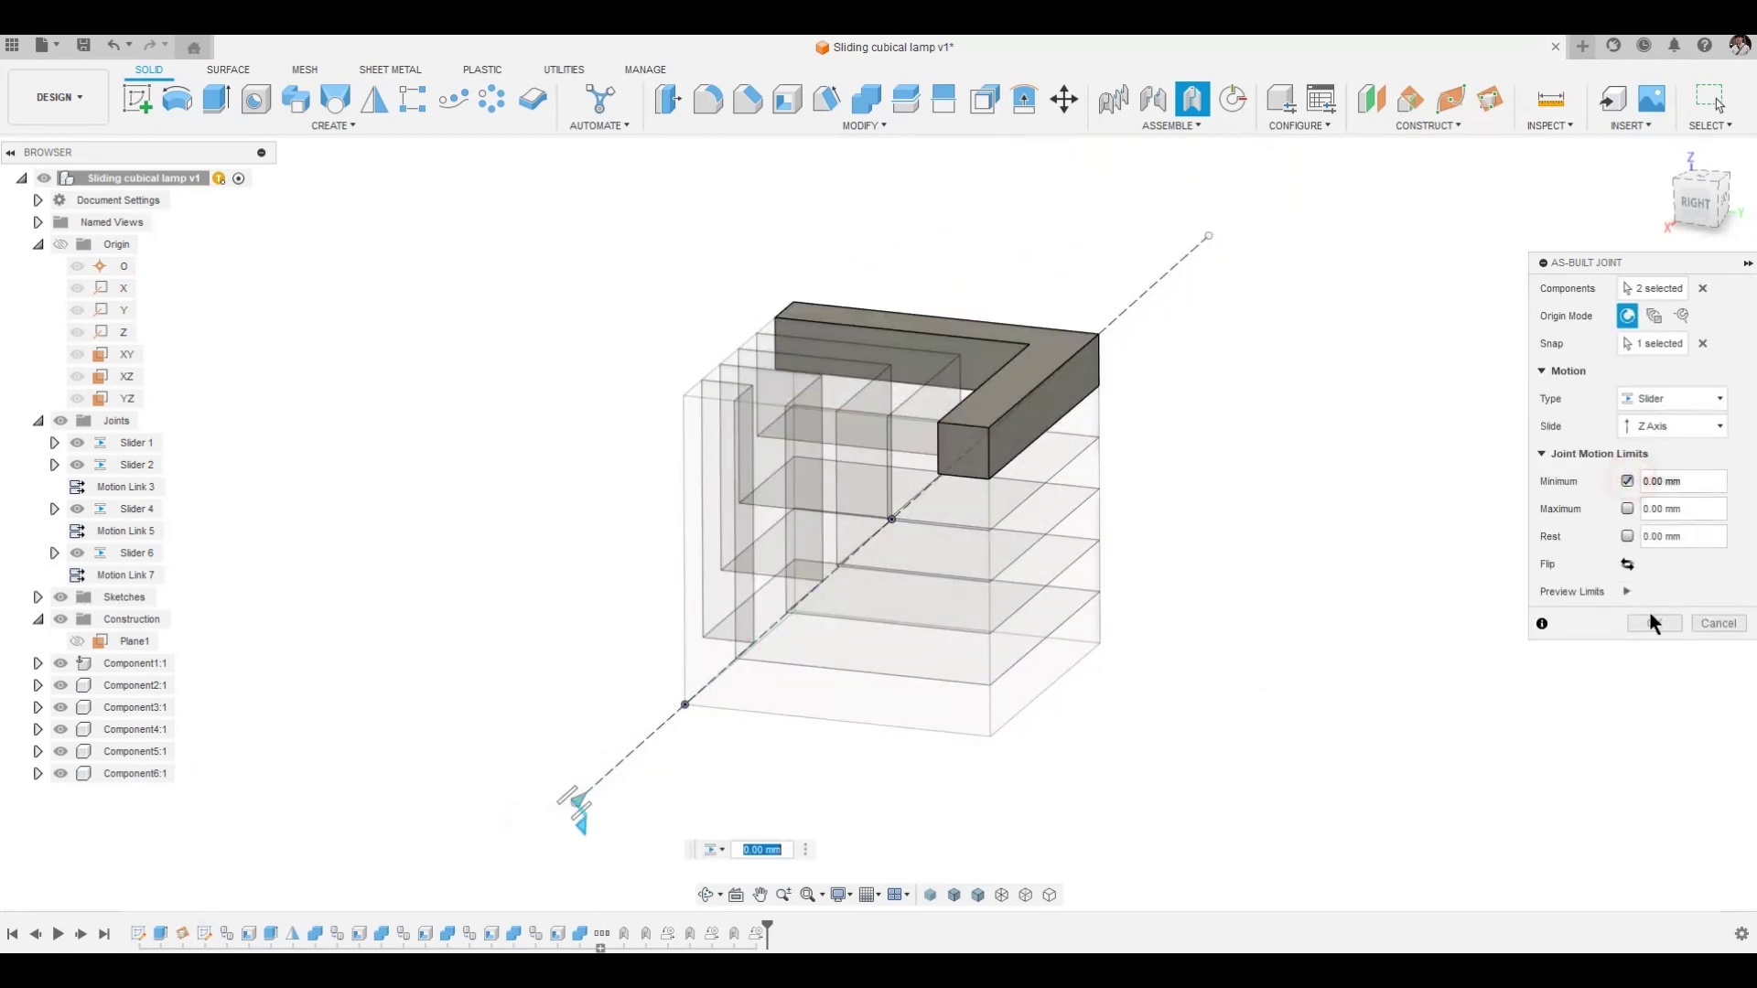
pyautogui.click(1654, 623)
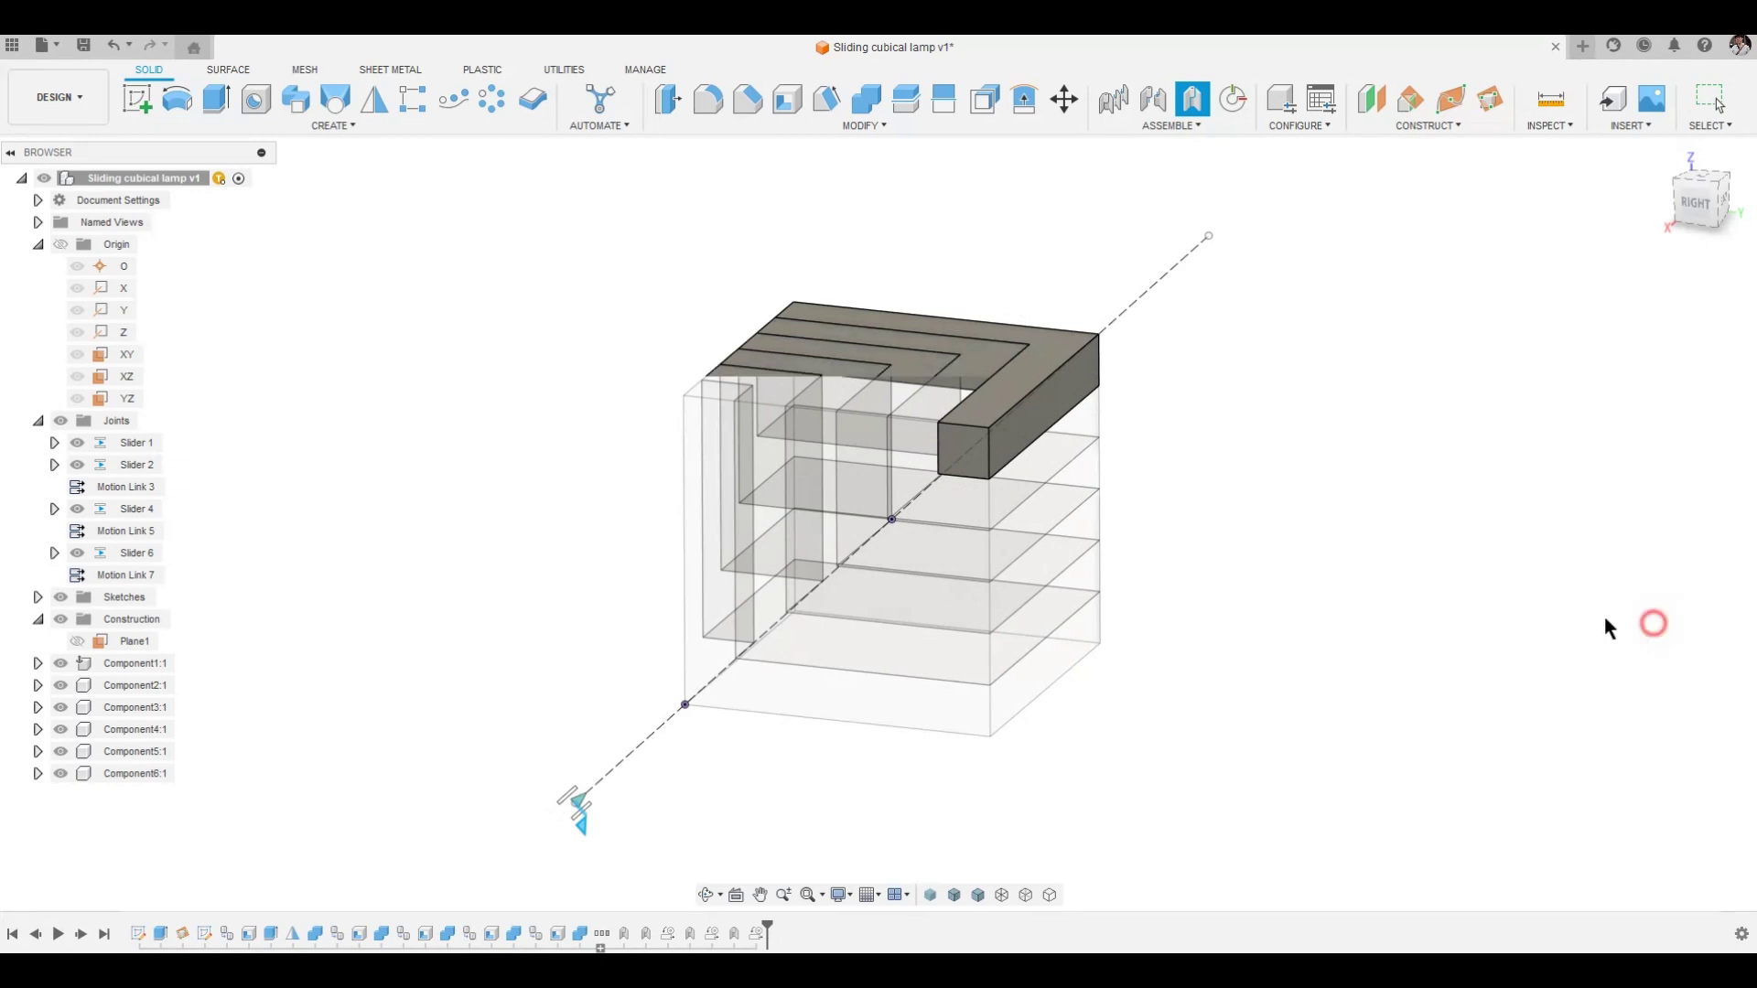
# Add a Motion Link between Slider 1 and Slider 8 with distances of 10 mm and 50 mm, and test the sliding of the whole cube.
pyautogui.click(1178, 133)
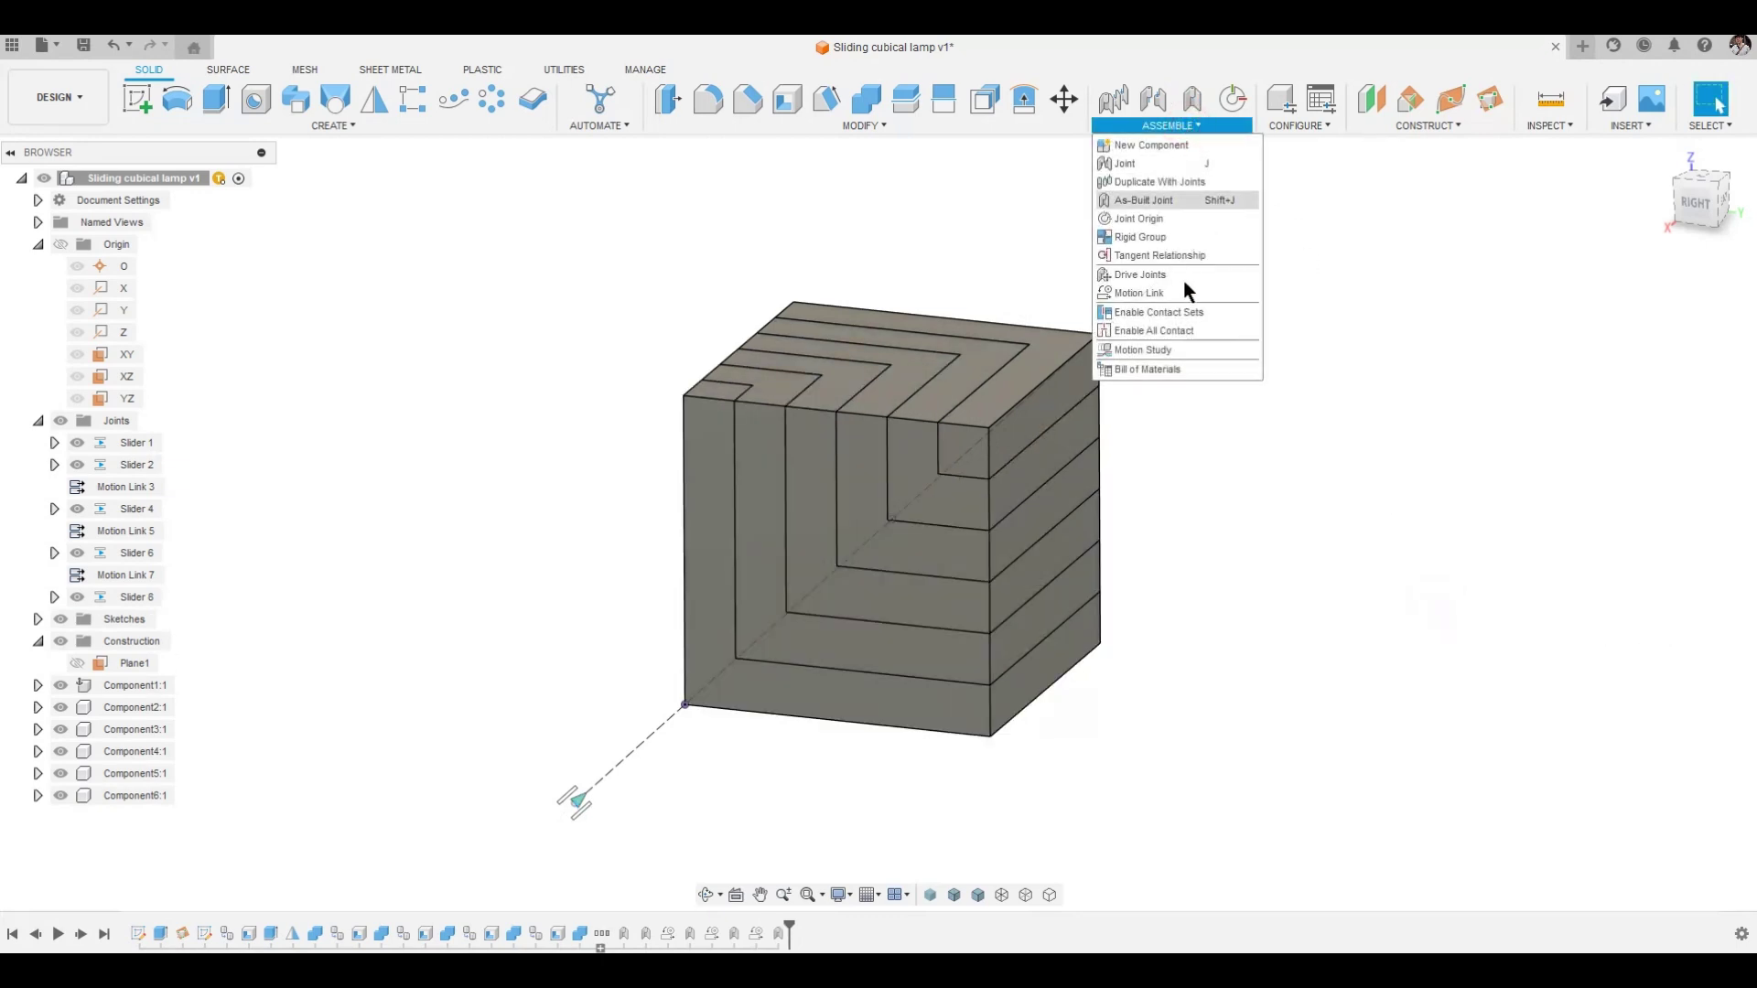
pyautogui.click(1184, 295)
pyautogui.click(143, 446)
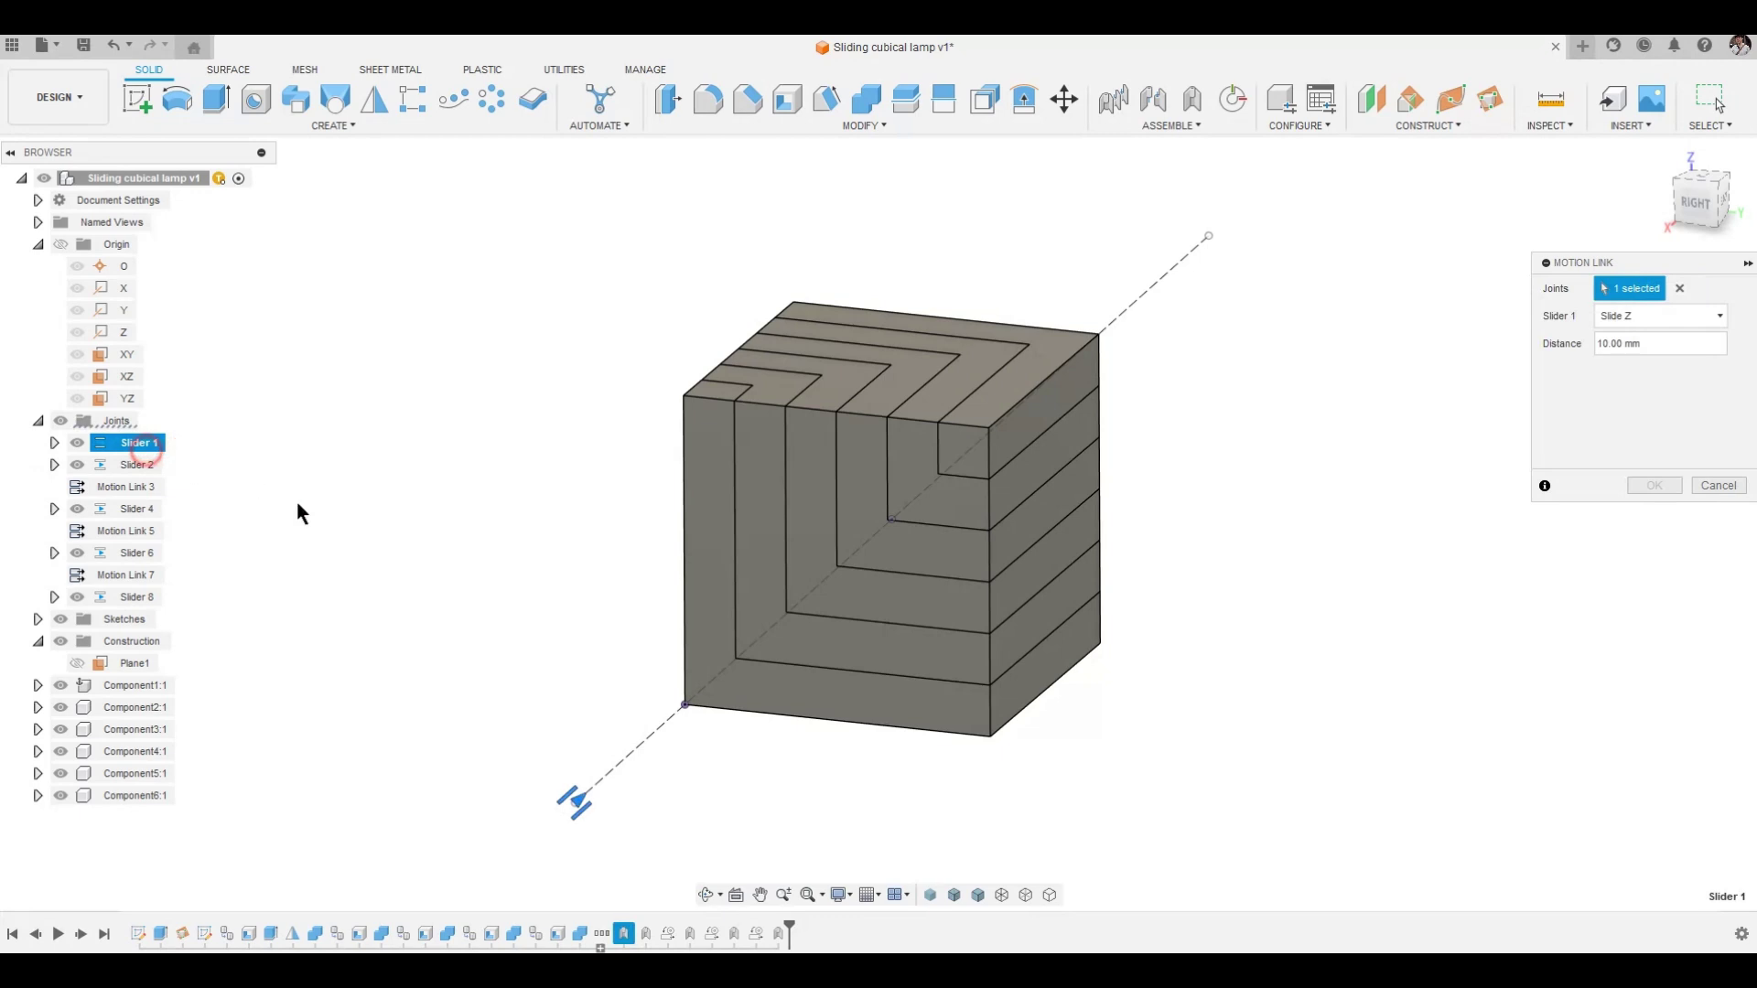
pyautogui.click(138, 596)
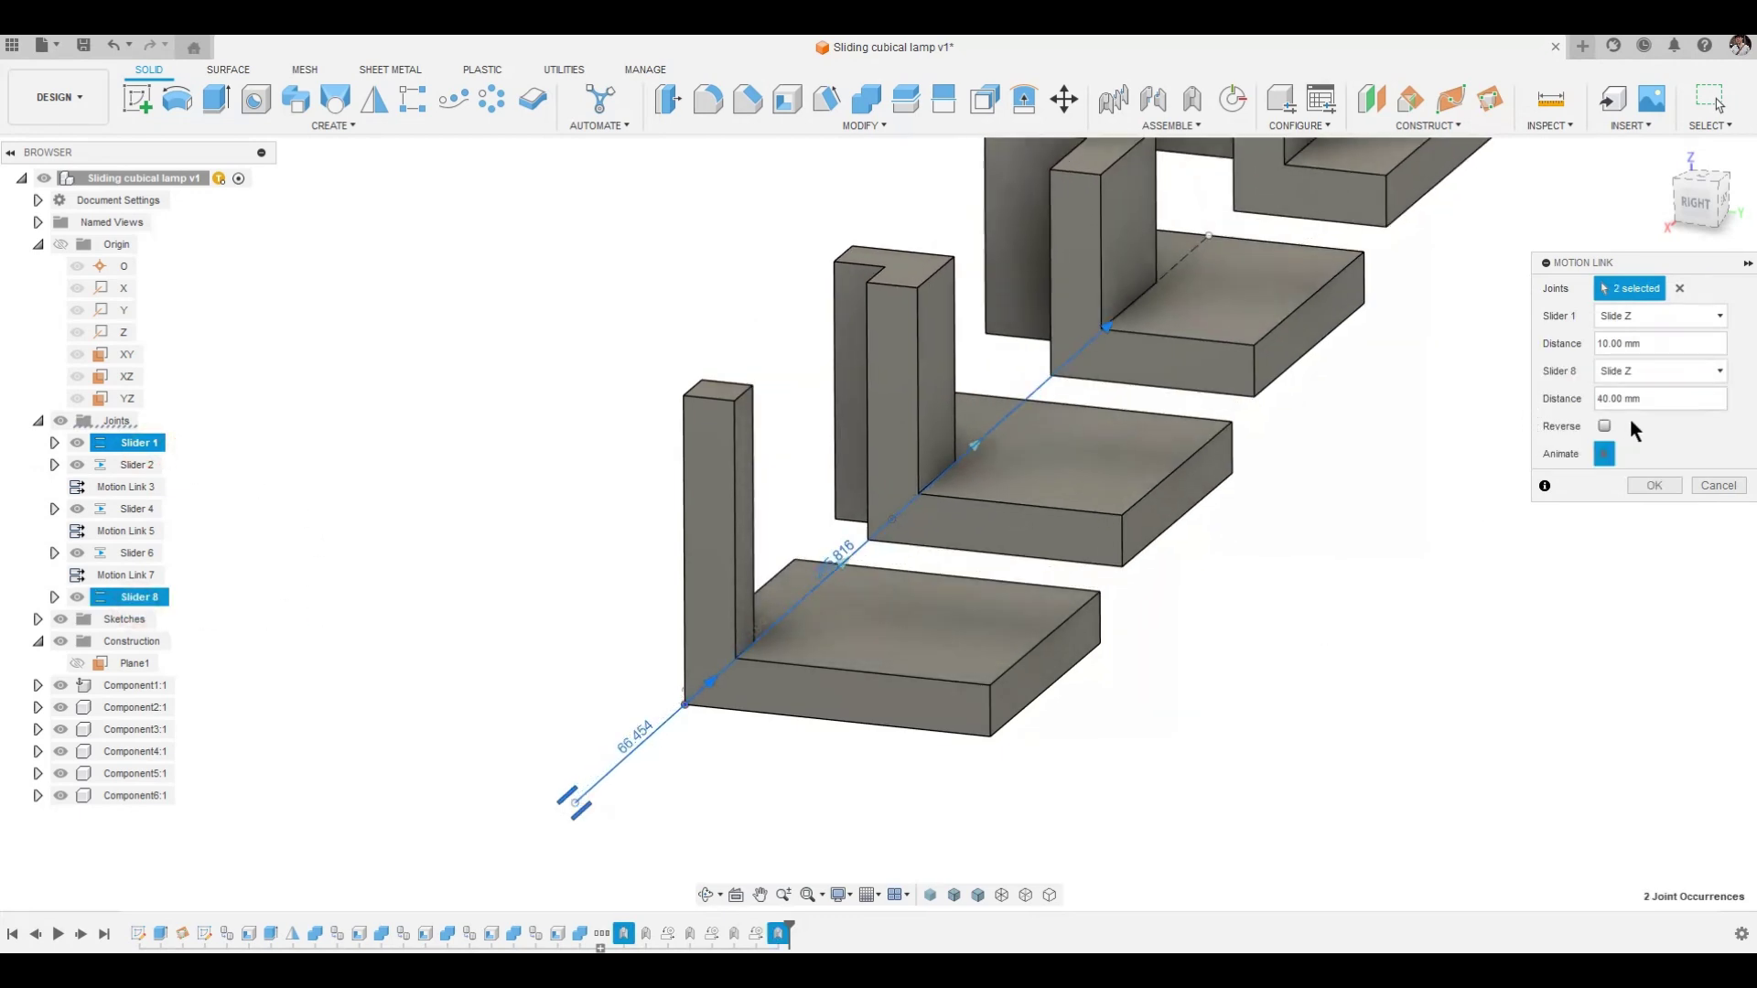
pyautogui.moveTo(1648, 398); pyautogui.dragTo(1215, 331)
pyautogui.write('50')
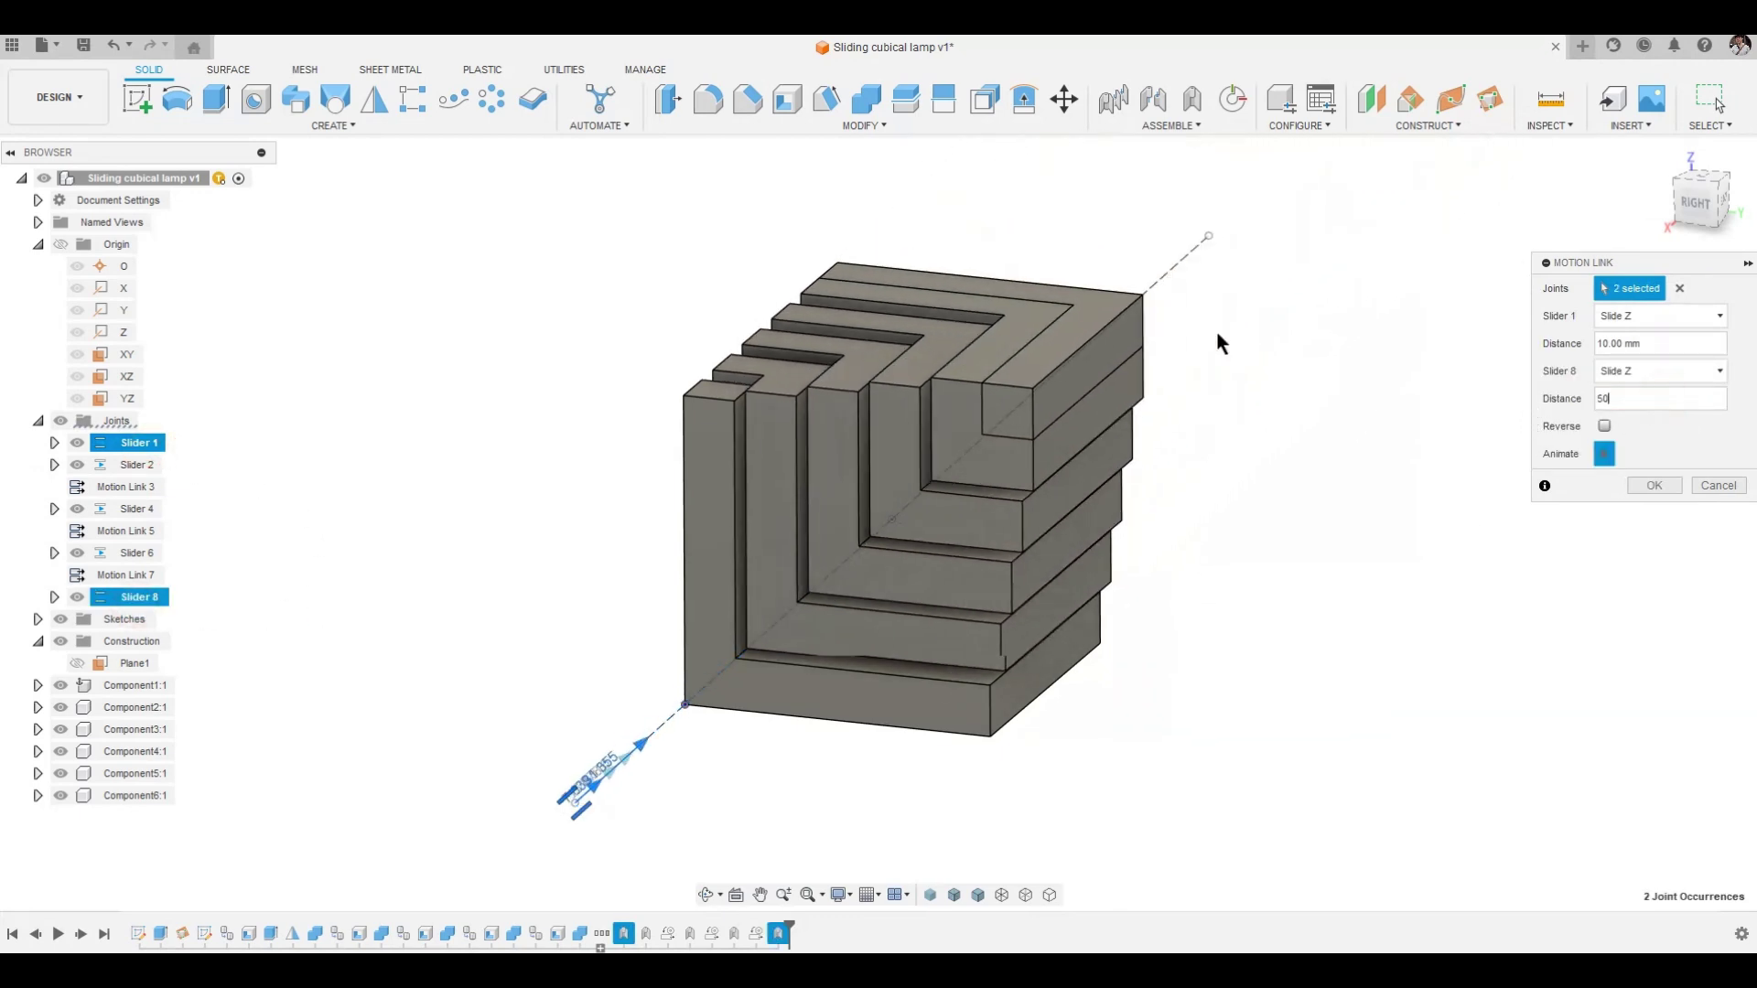
pyautogui.press('Return')
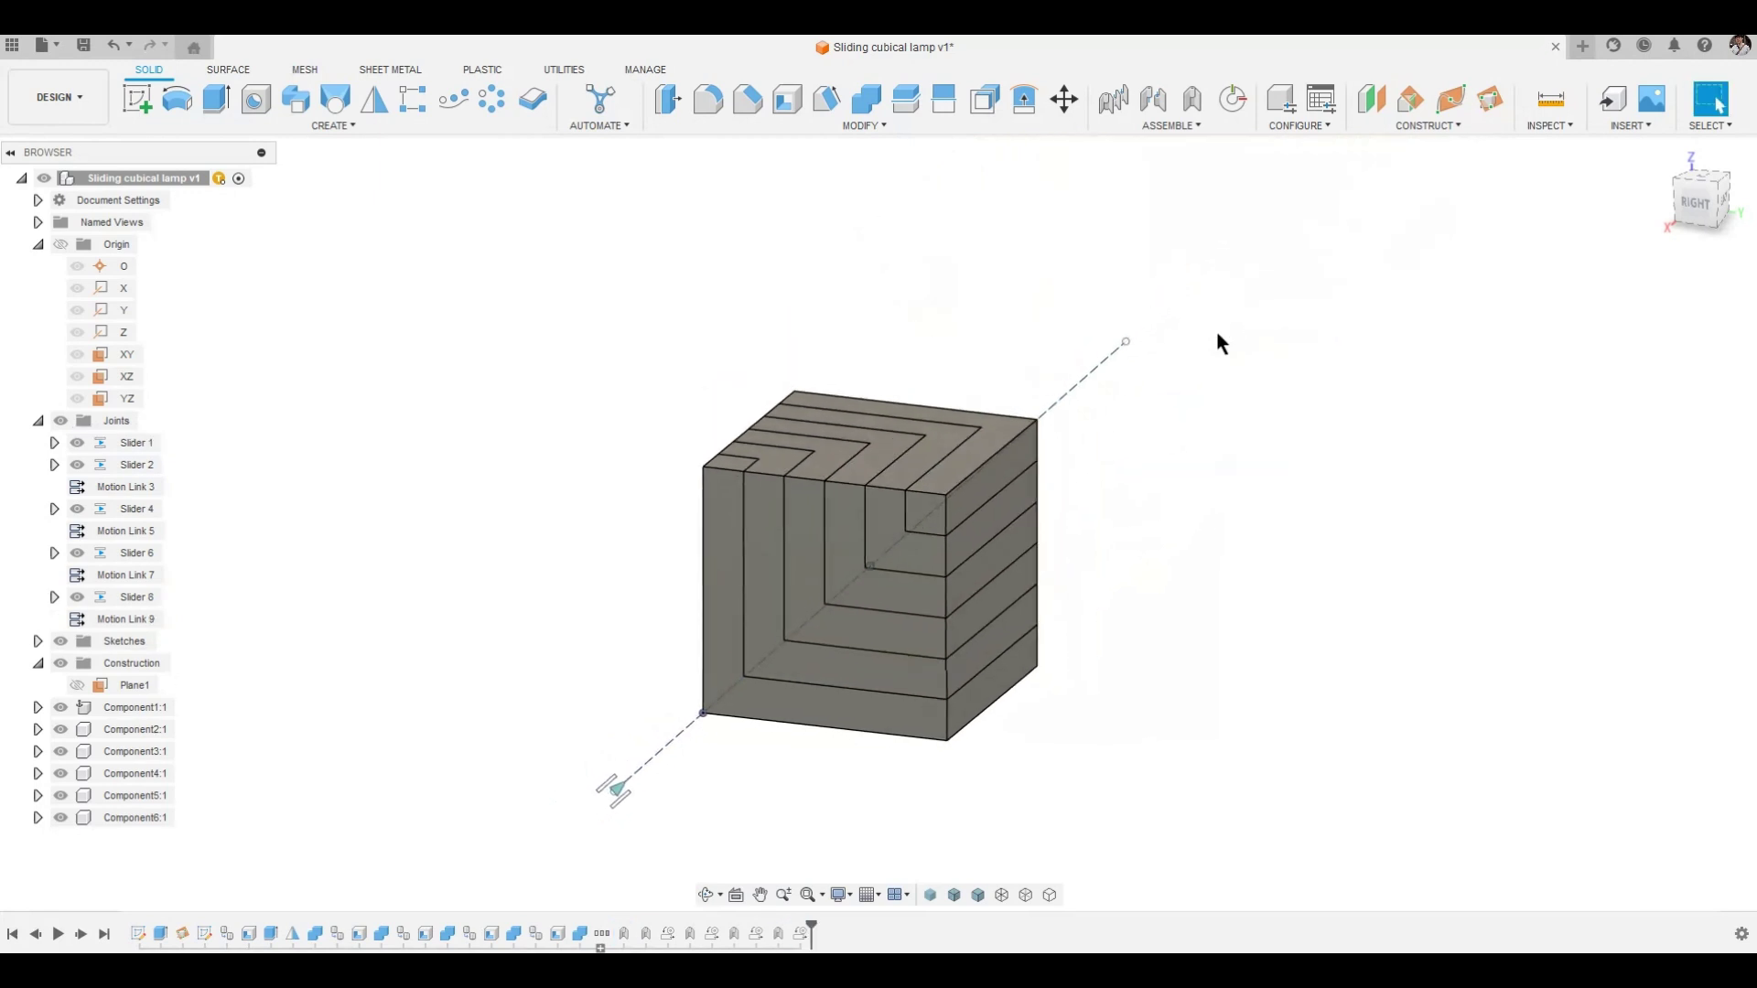
pyautogui.moveTo(1017, 460); pyautogui.dragTo(891, 560)
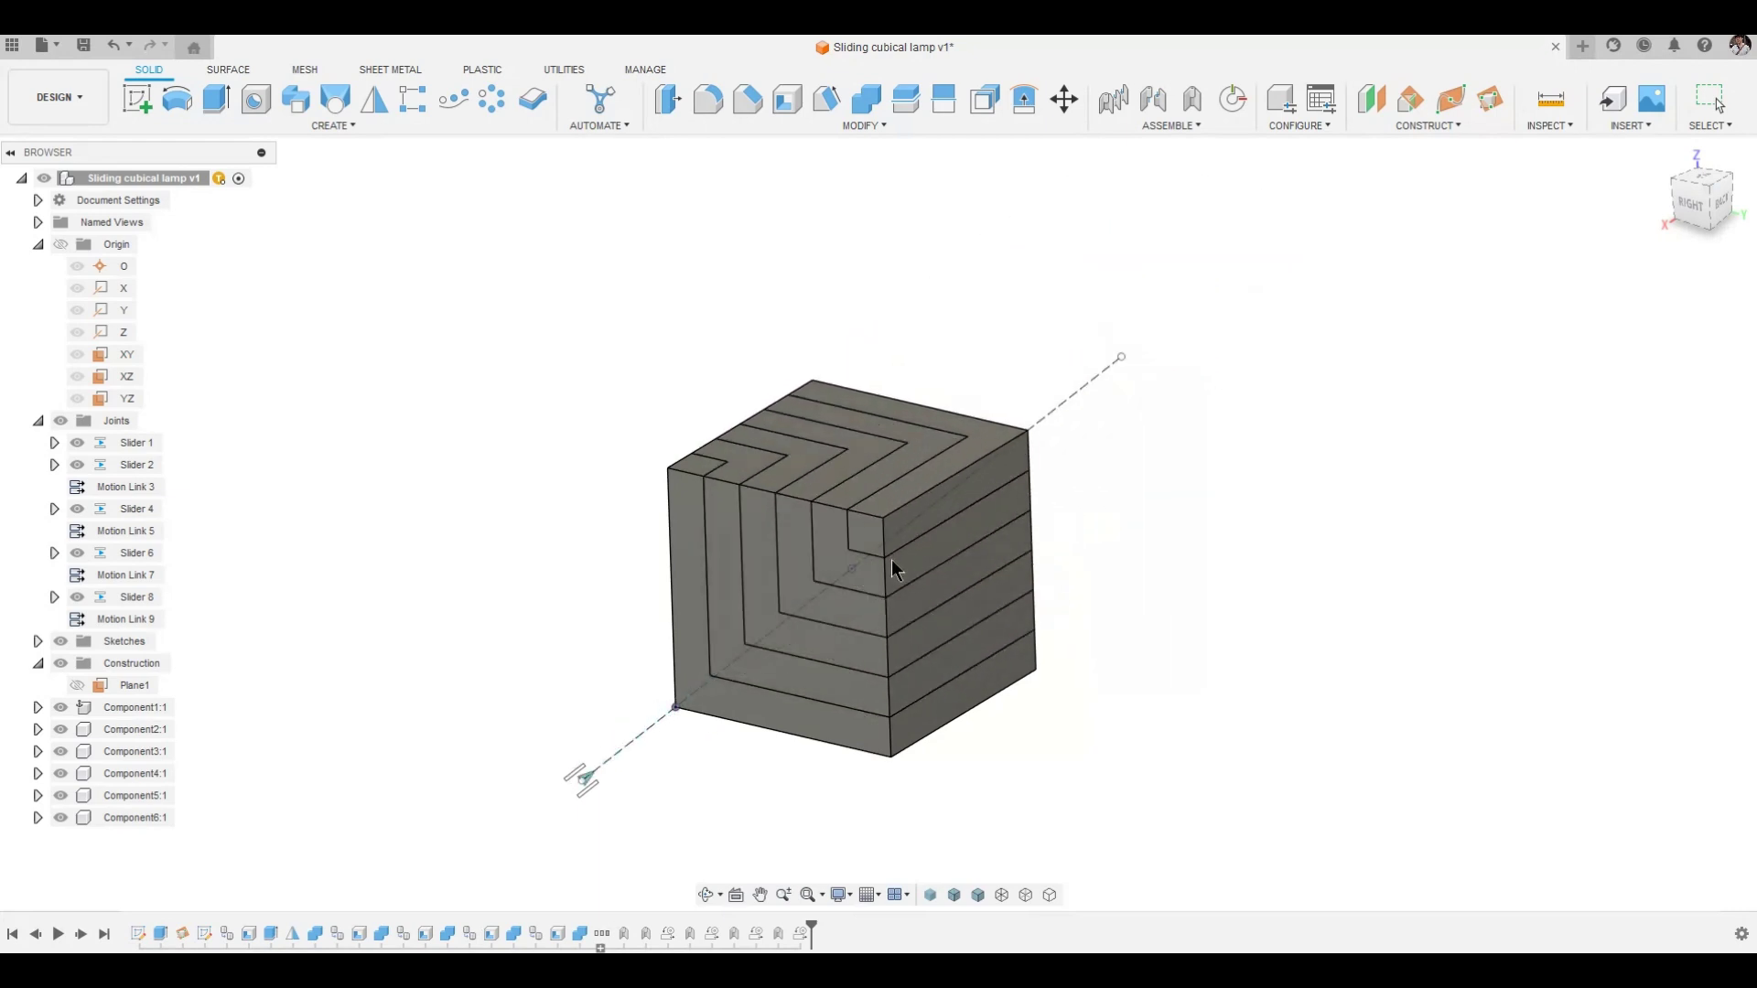
pyautogui.keyDown('shift'); pyautogui.hscroll(-5, 459, 417); pyautogui.keyUp('shift')
pyautogui.hscroll(2, 347, 425)
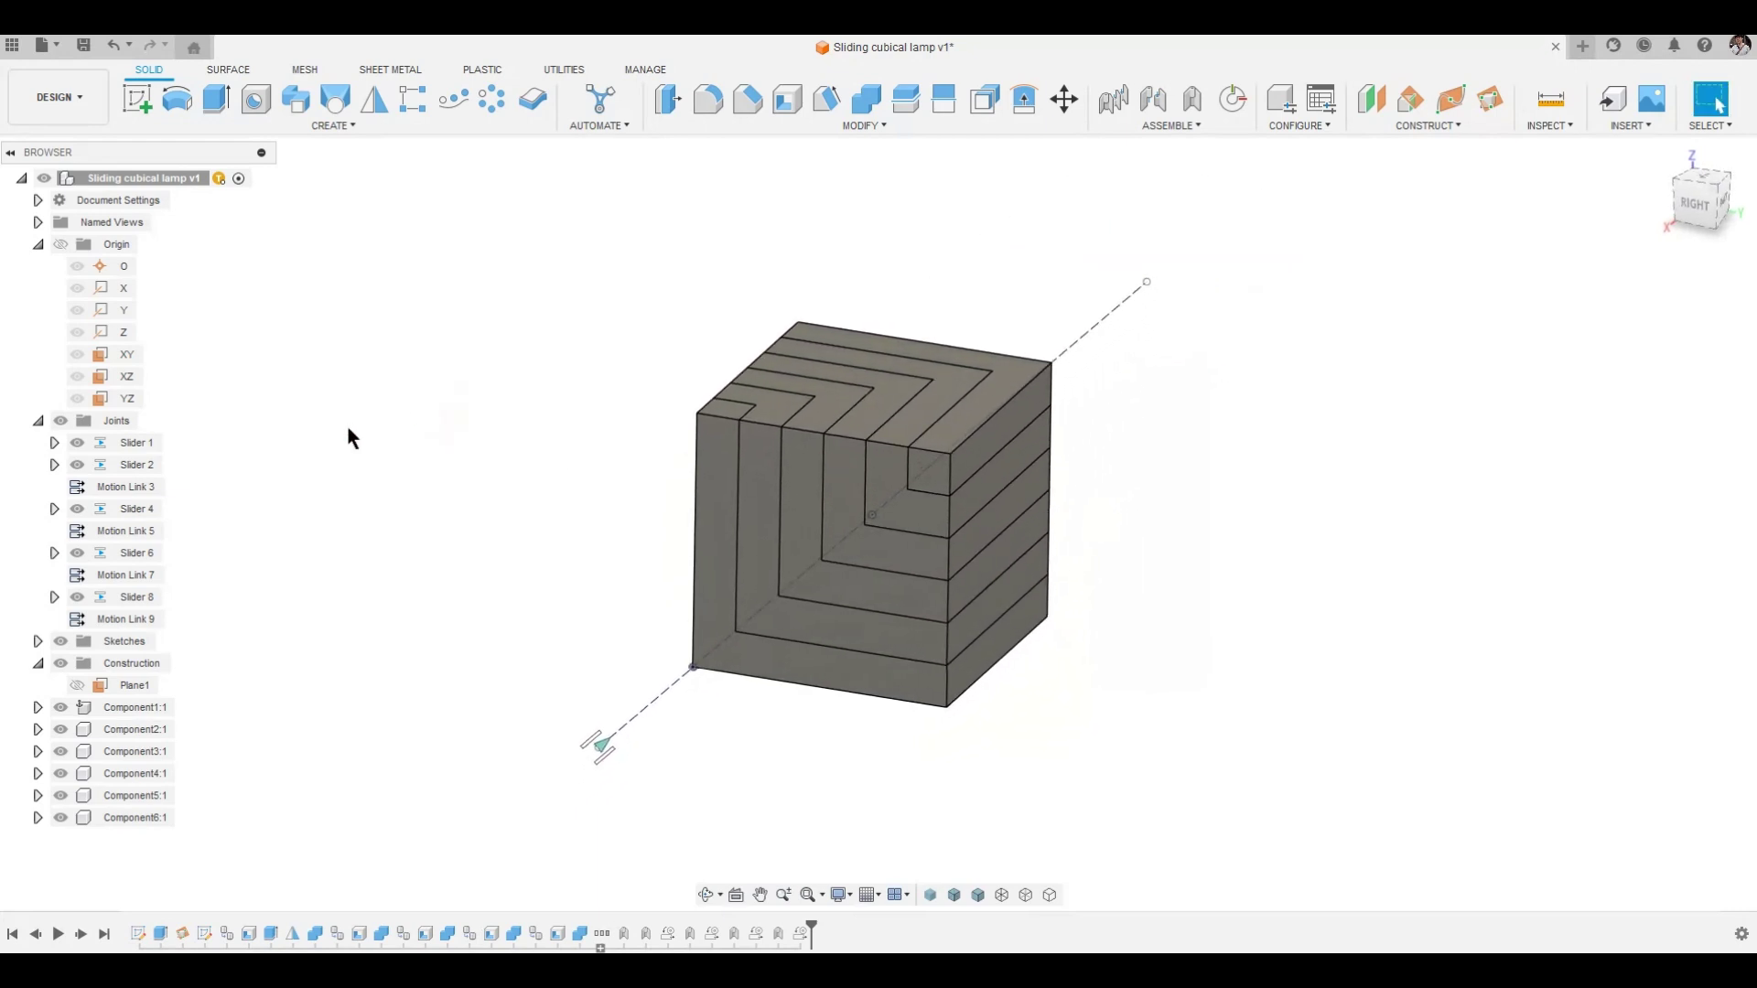
# Hide all the joints and the sketch containing the diagonal guide line.
pyautogui.click(66, 420)
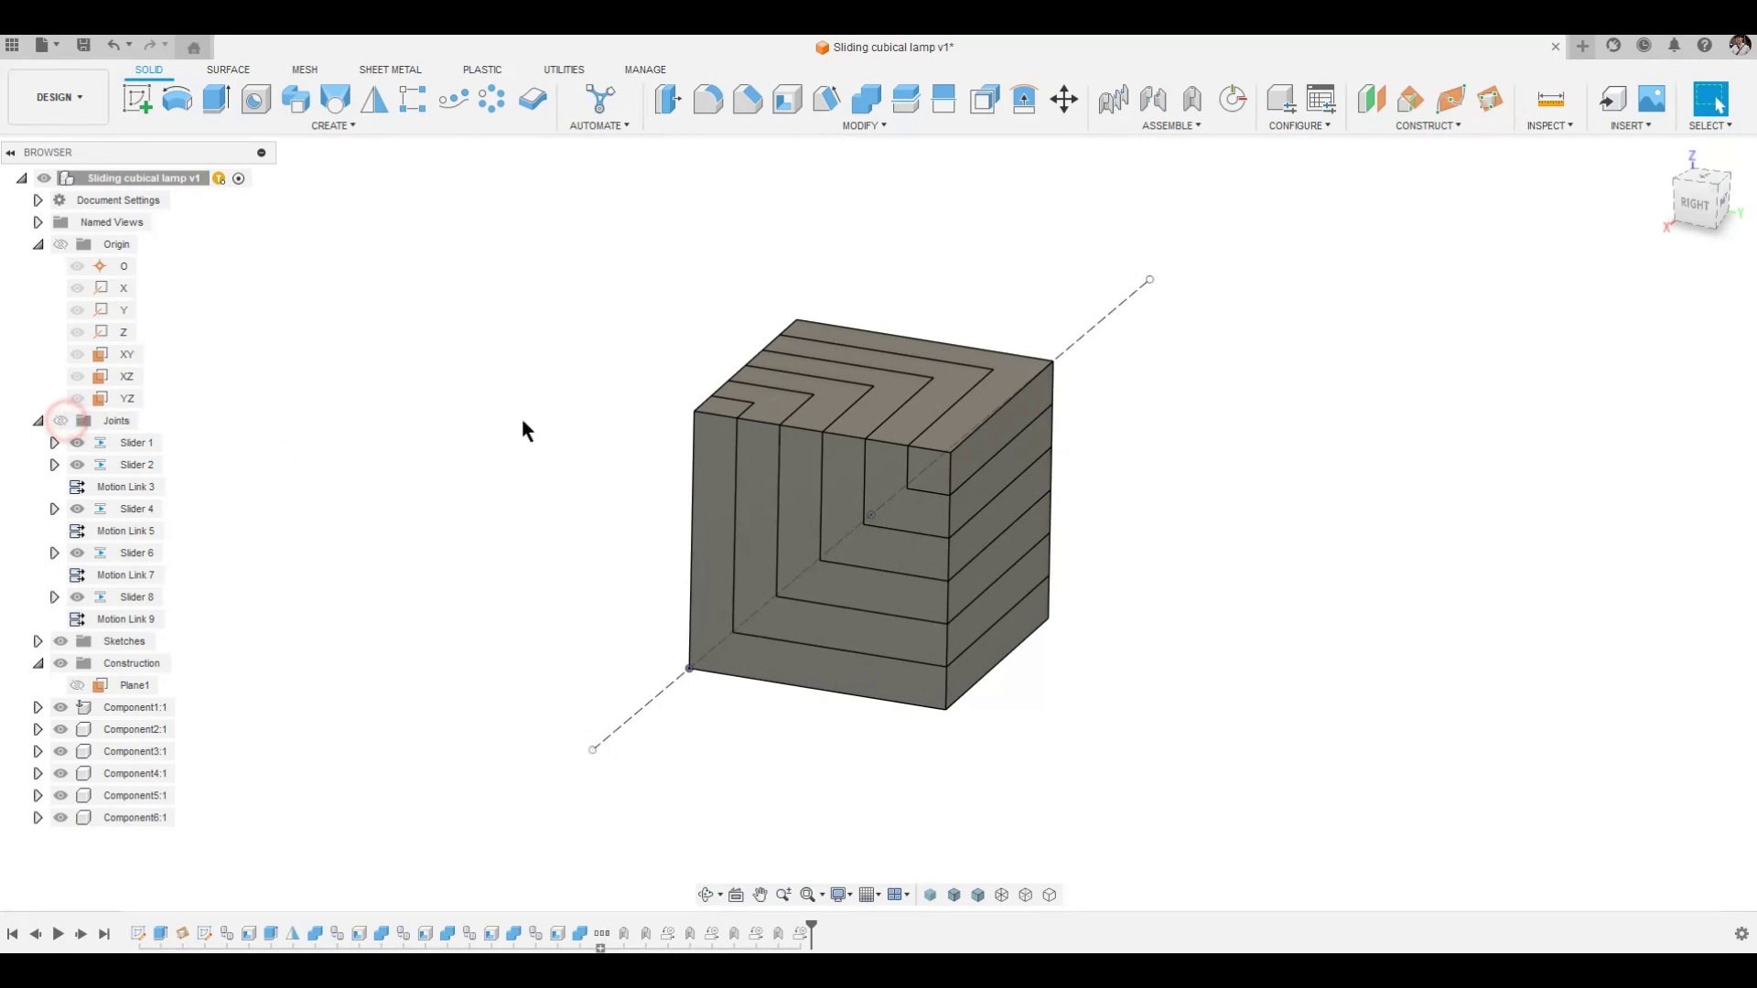
pyautogui.click(678, 687)
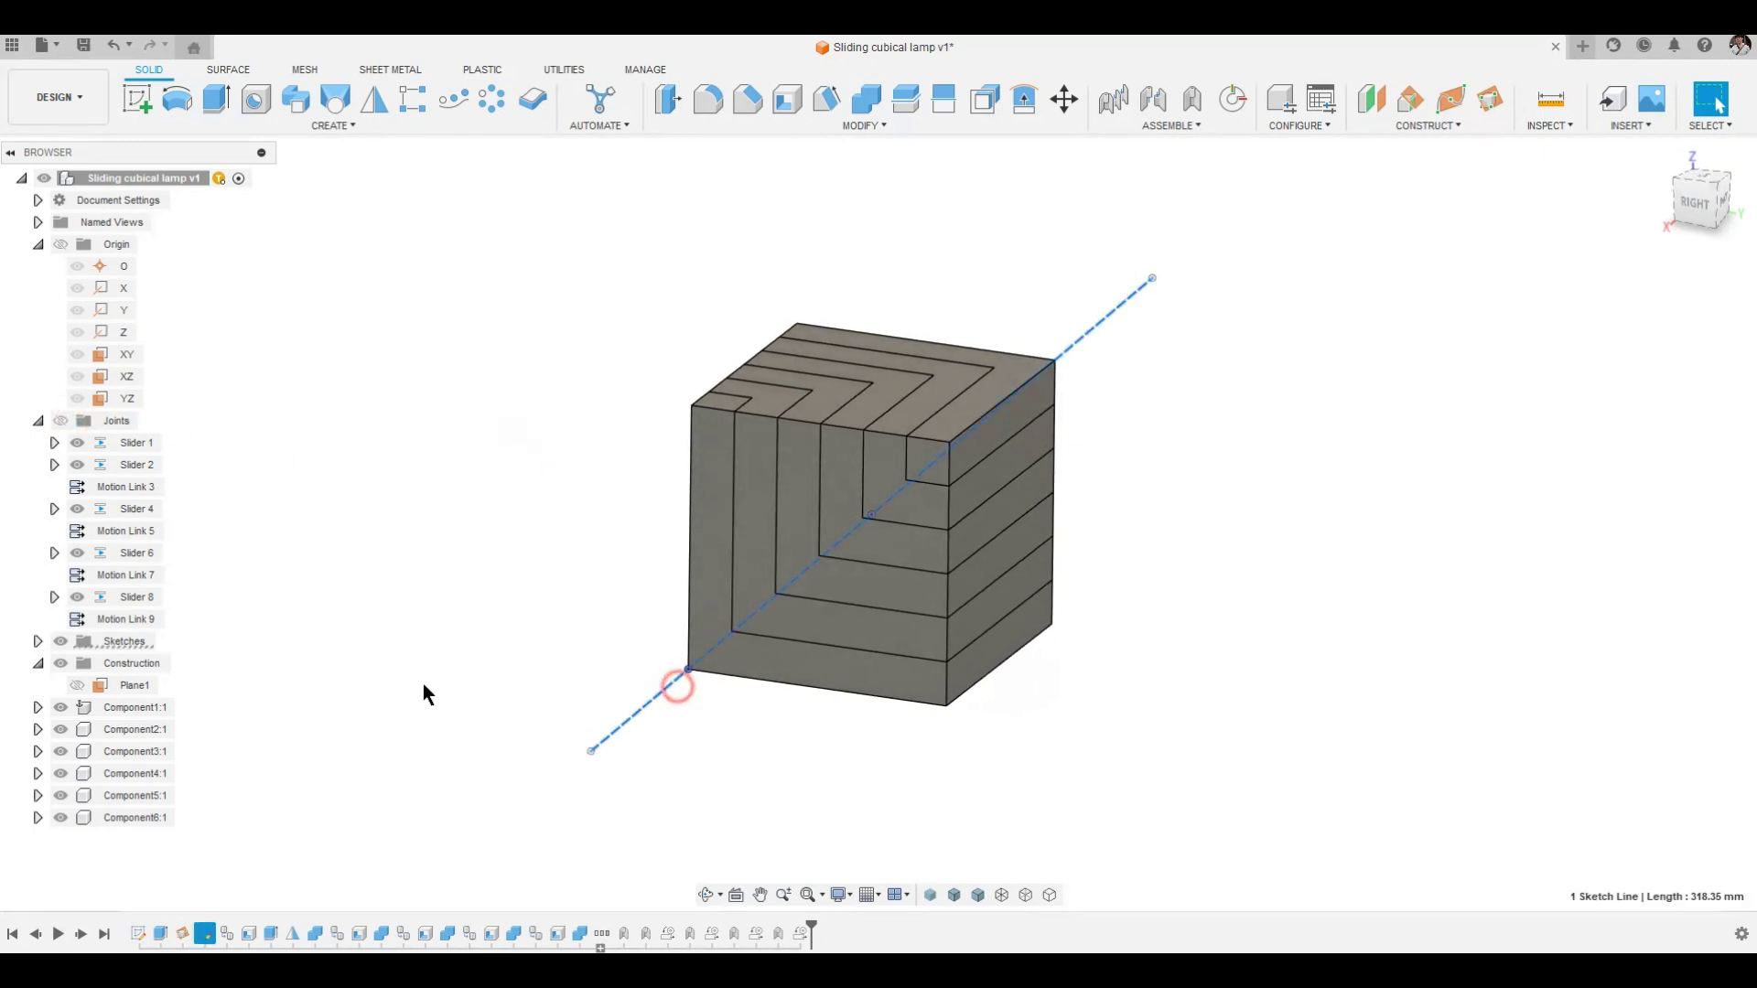
pyautogui.click(37, 641)
pyautogui.click(425, 624)
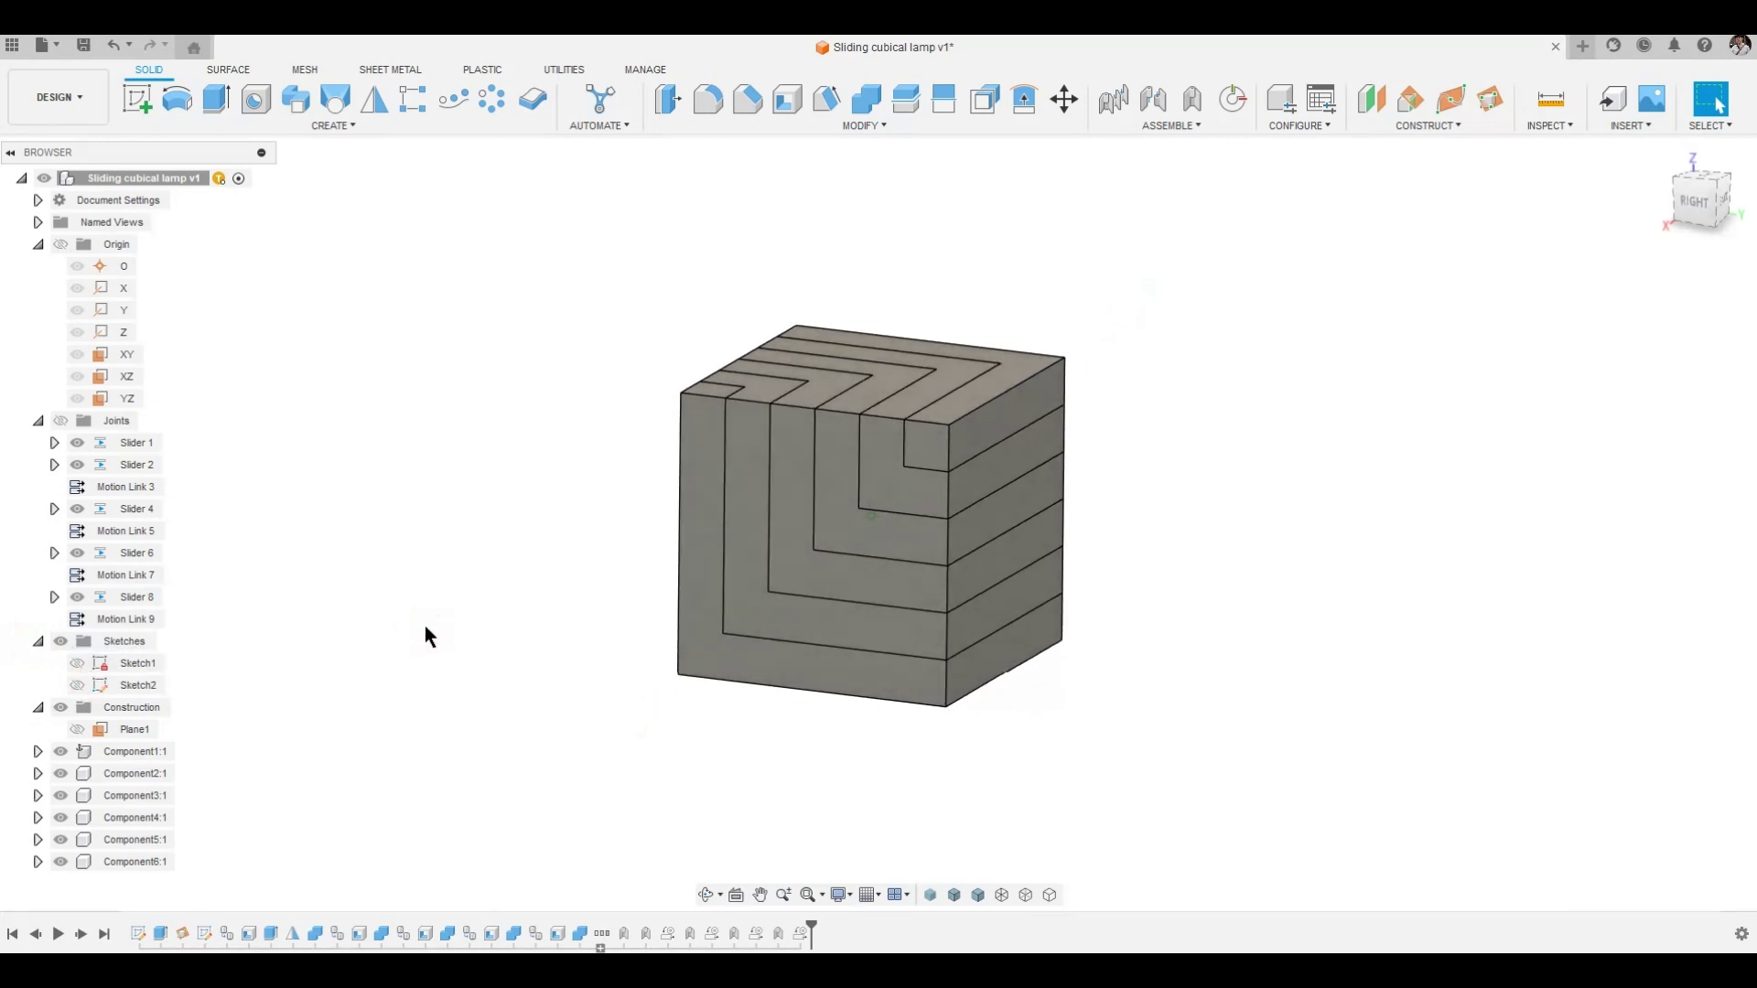
pyautogui.click(1222, 420)
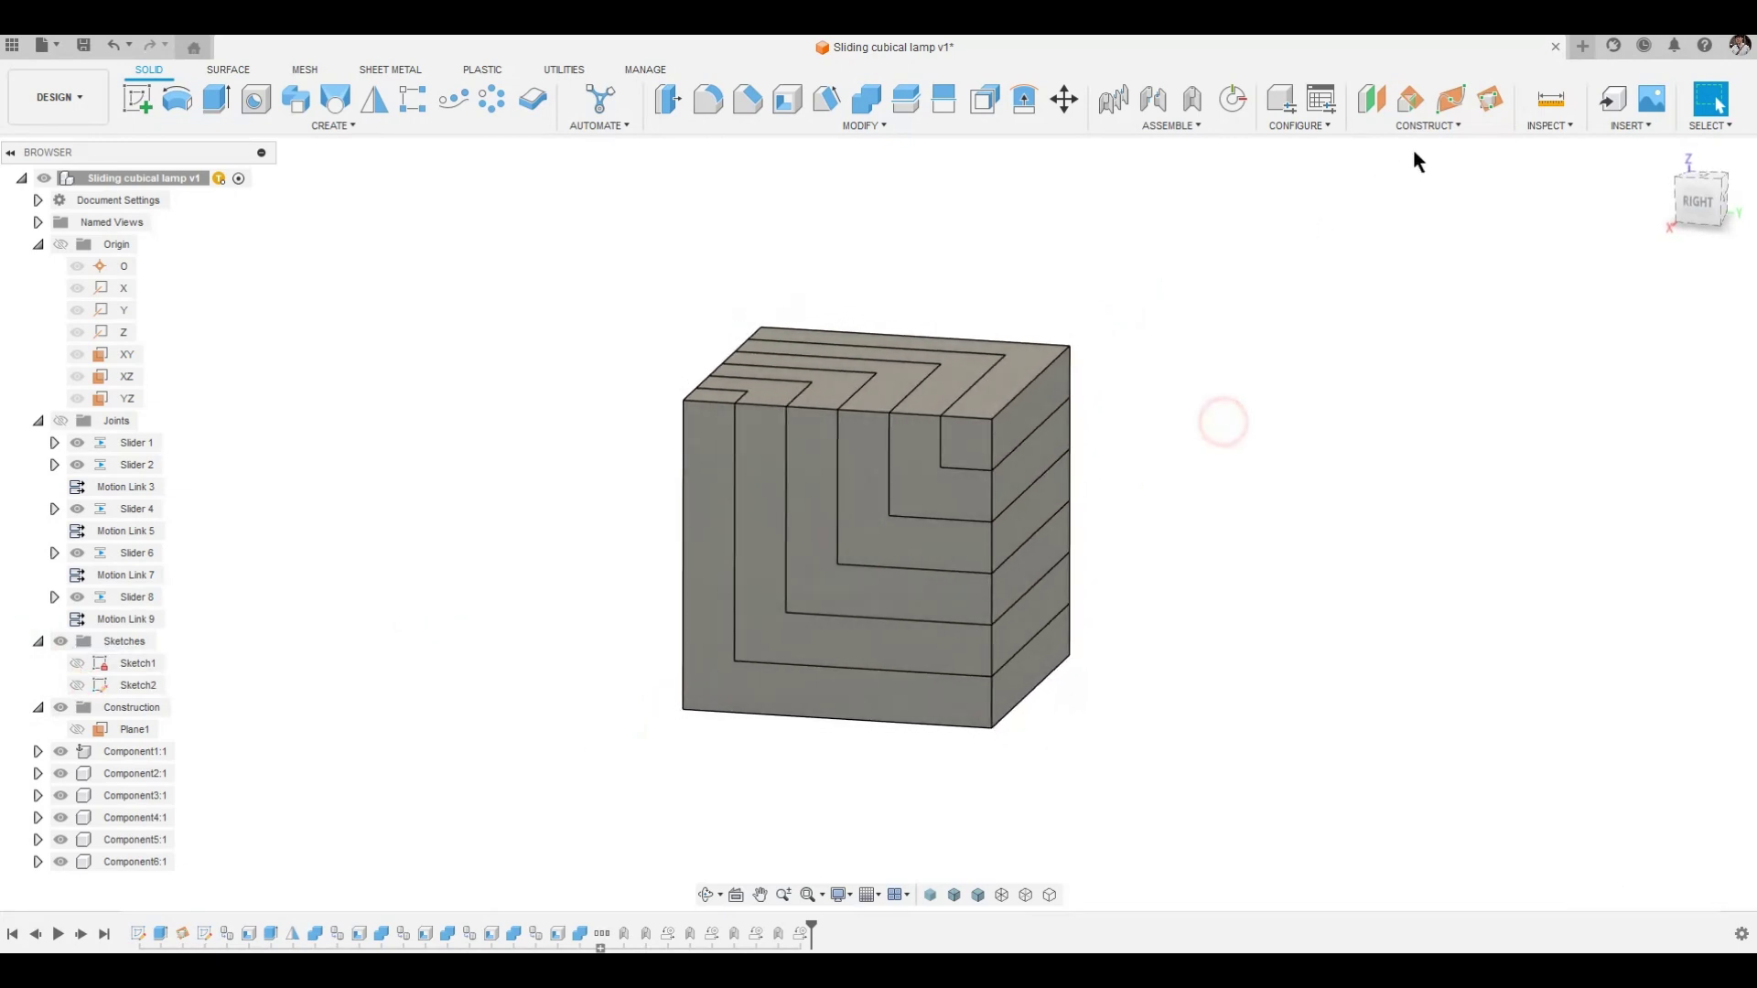
pyautogui.click(1320, 123)
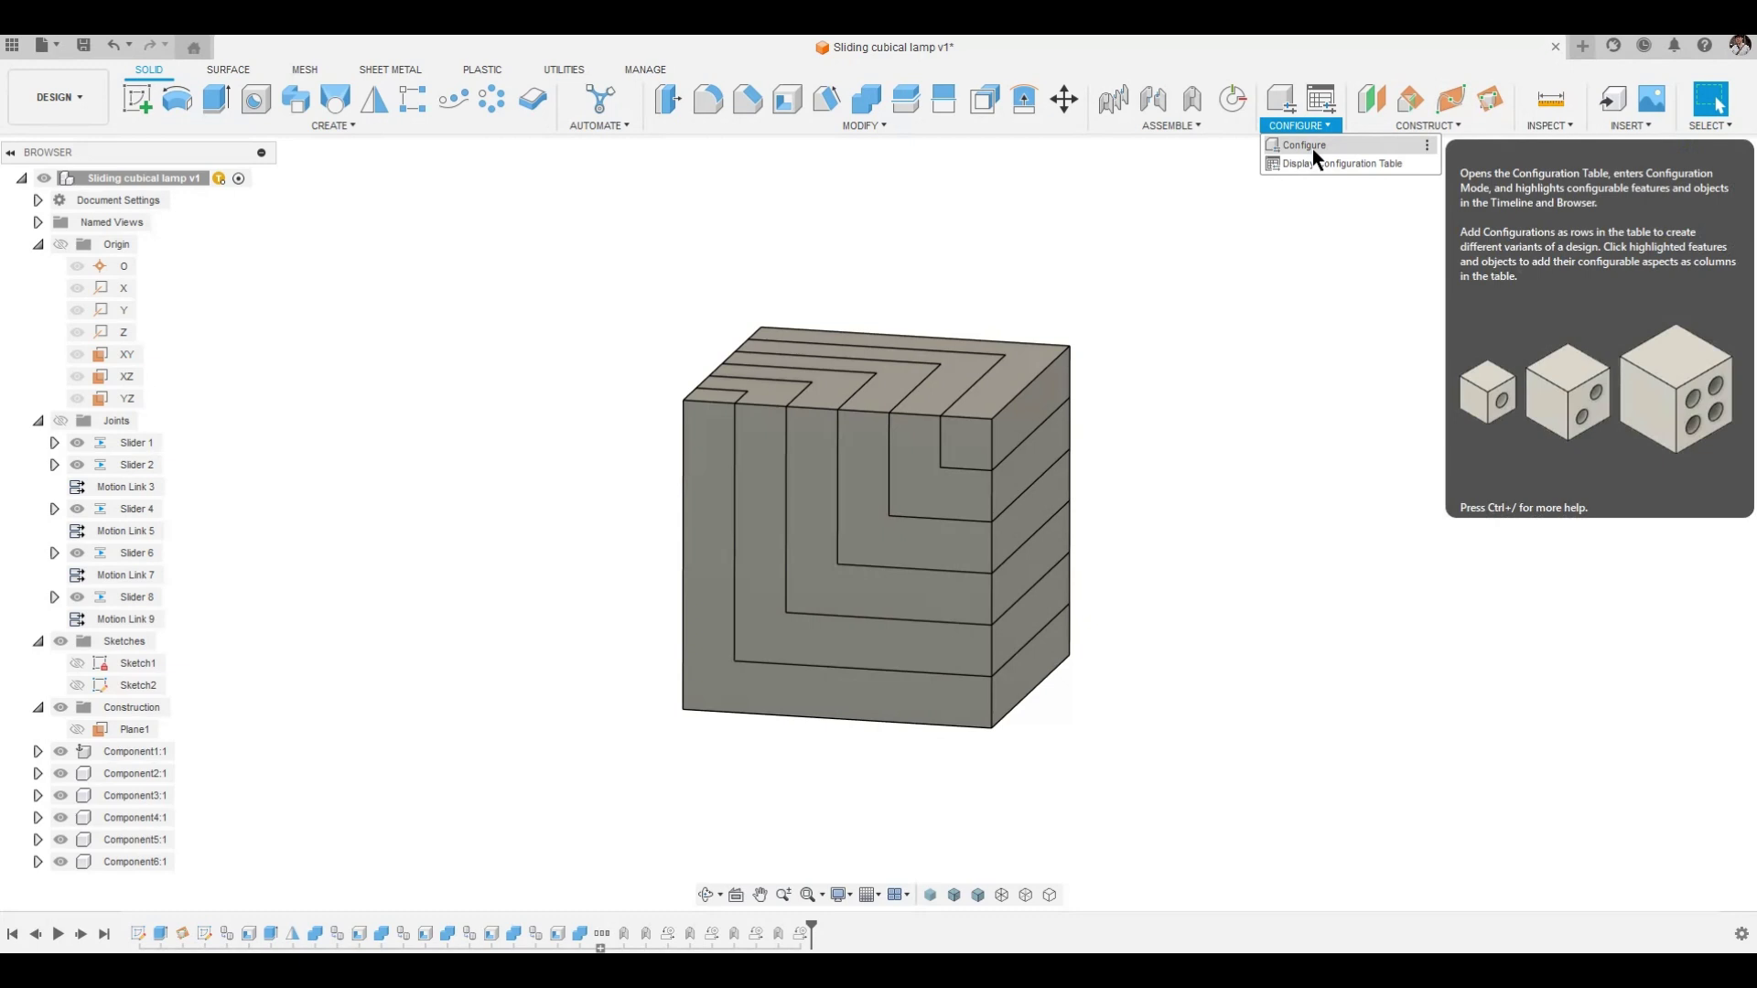
pyautogui.click(1309, 146)
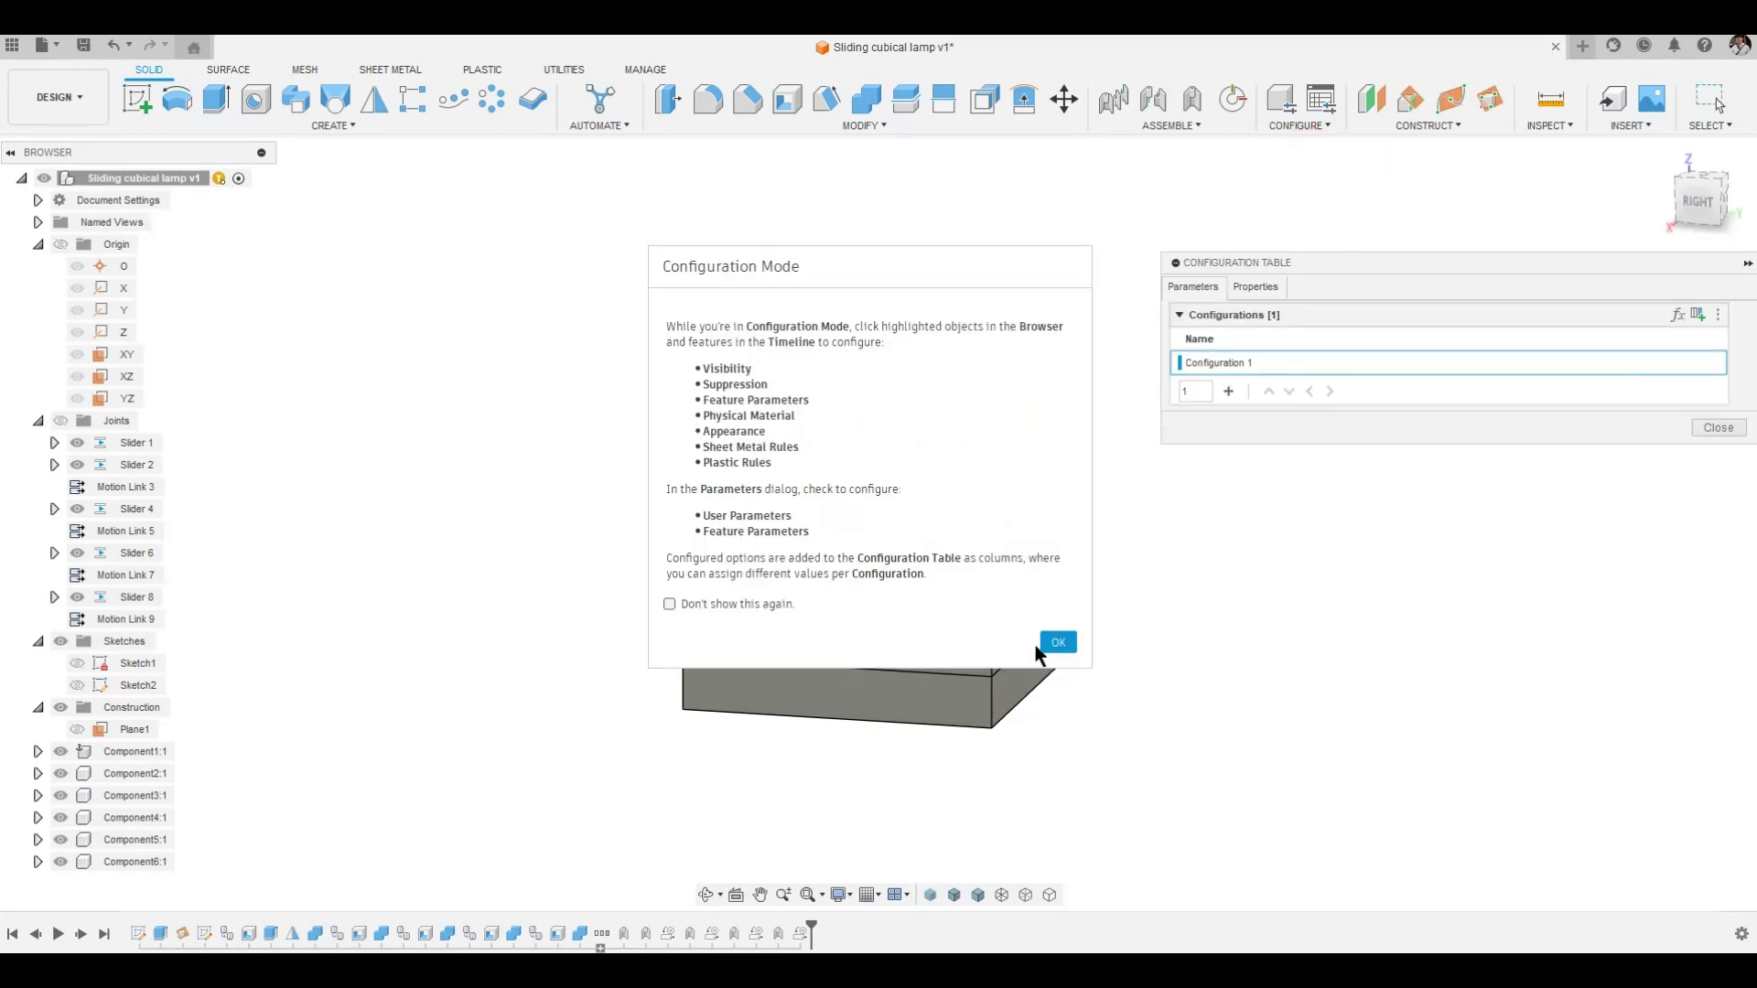
pyautogui.click(1061, 642)
pyautogui.click(1720, 426)
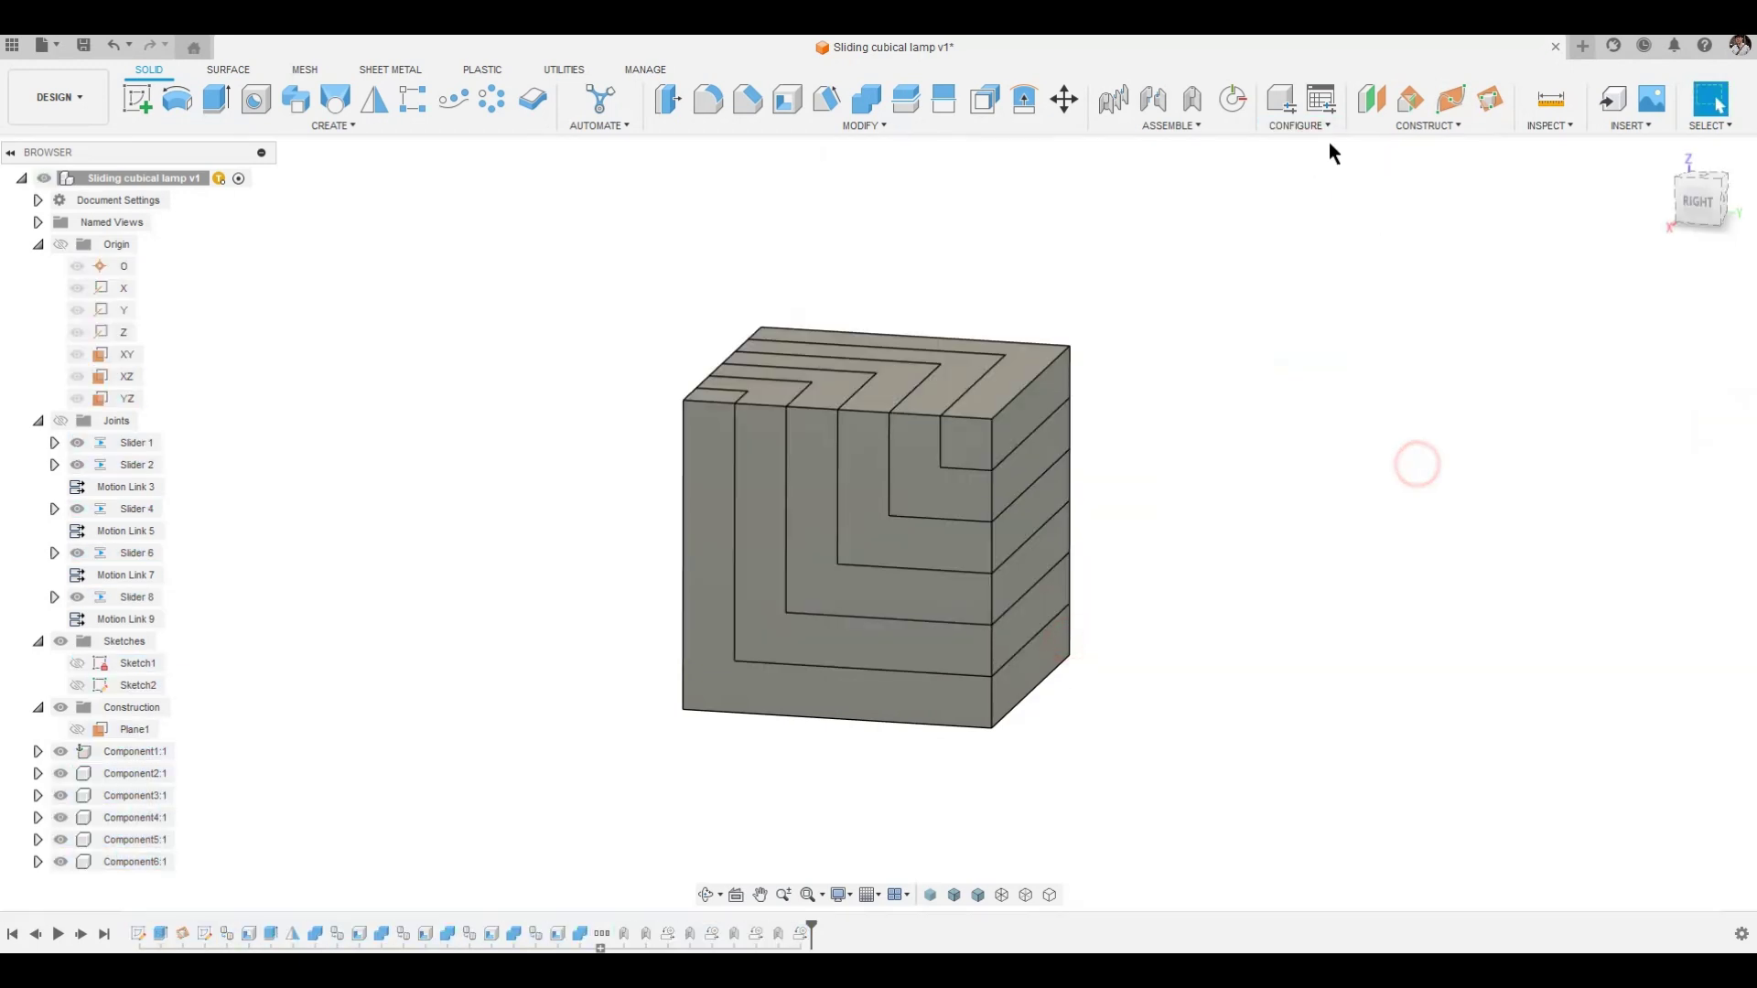
# Create and activate a new internal standard component with the top-level assembly as its parent.
pyautogui.click(1189, 125)
pyautogui.click(1192, 149)
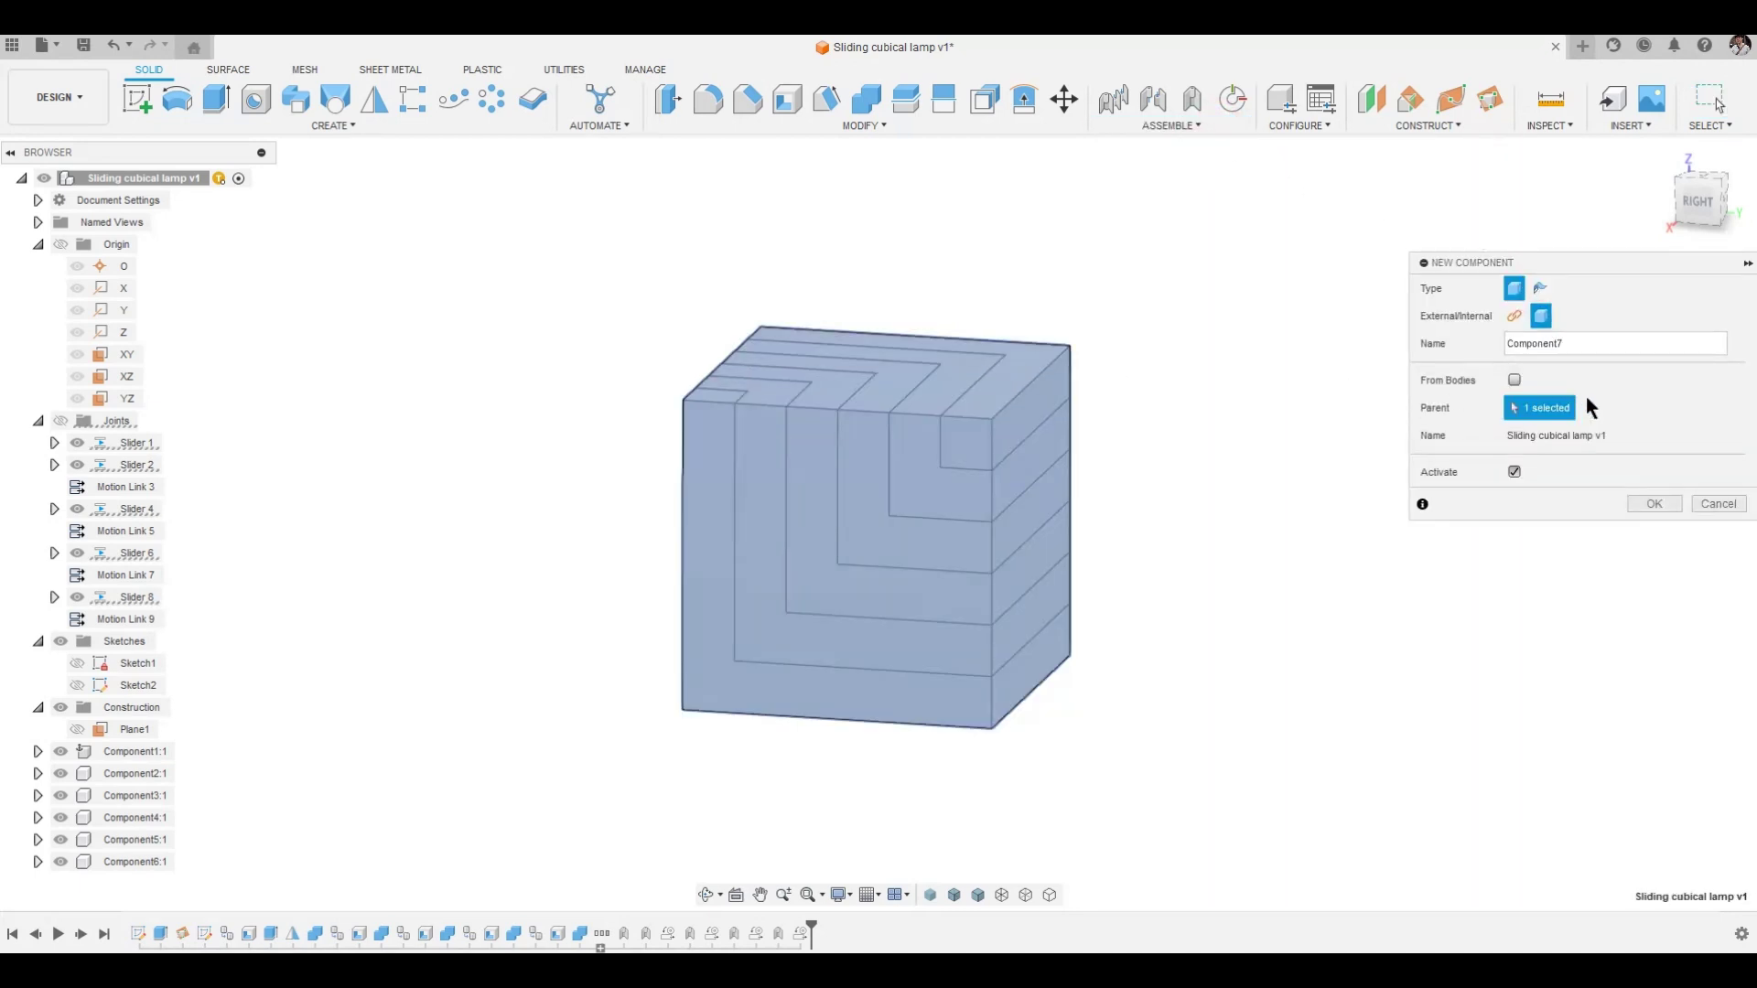
pyautogui.click(1650, 505)
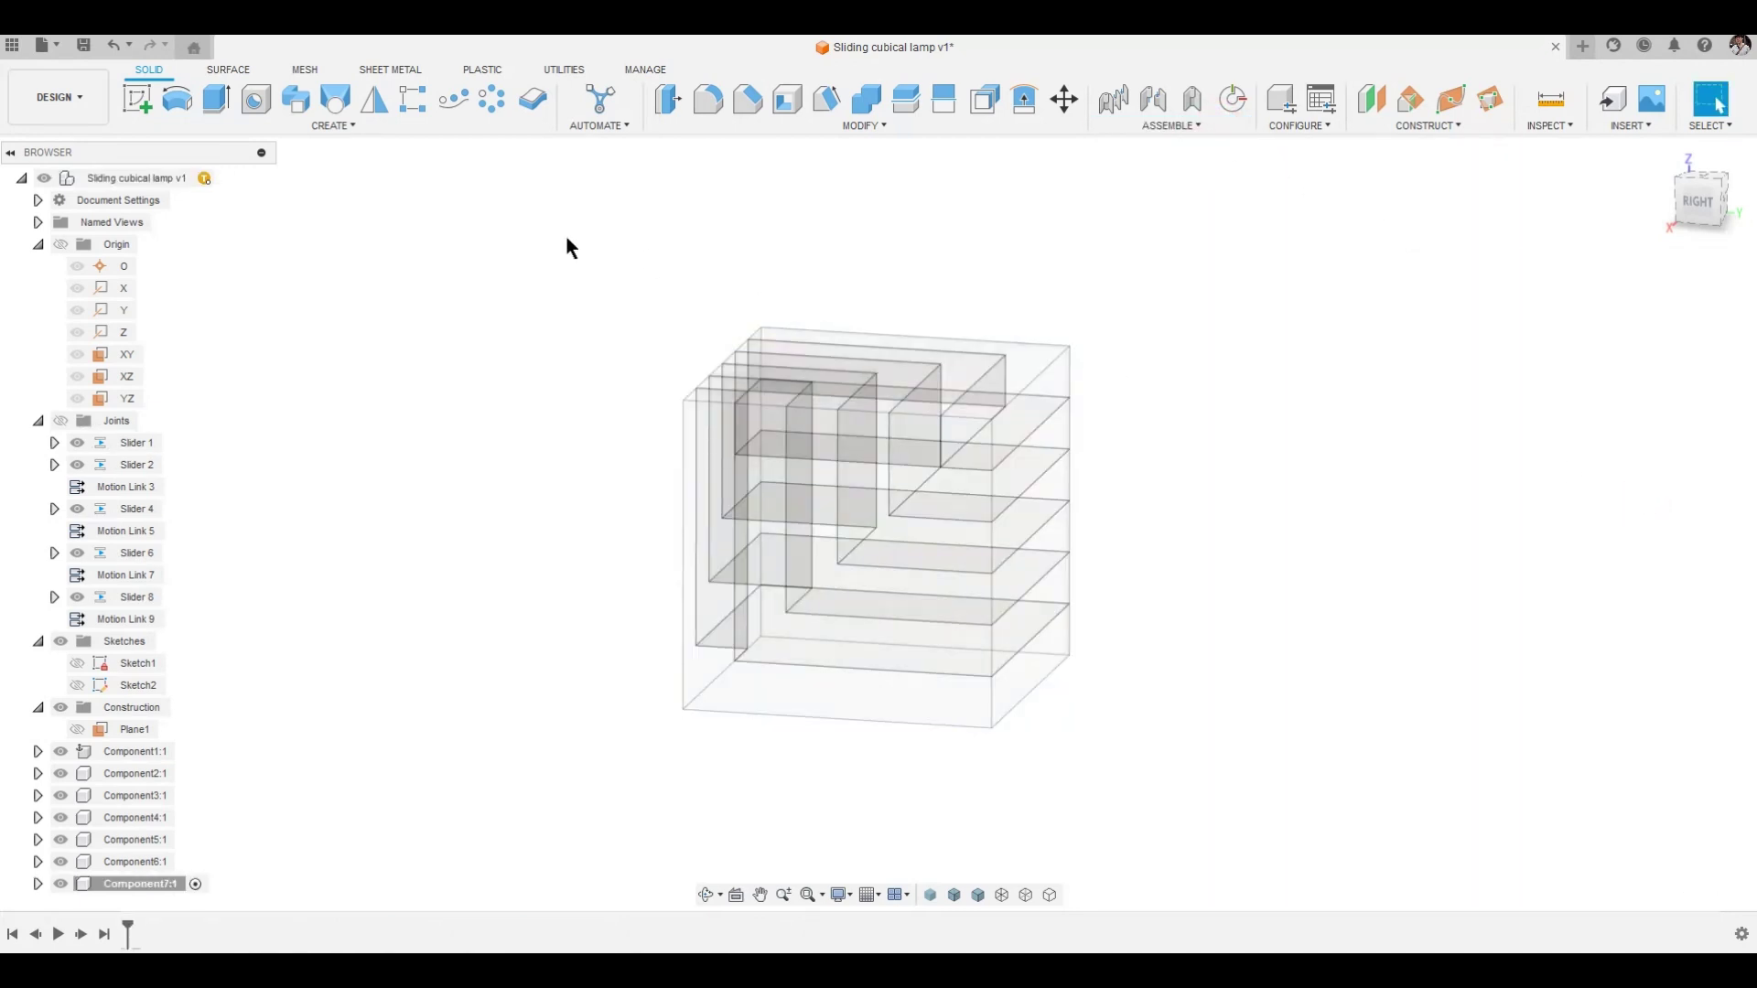
# Show Plane1 and sketch on it a diagonal line between the cube's opposite corners inside Component7.
pyautogui.click(76, 729)
pyautogui.moveTo(342, 503)
pyautogui.keyDown('shift'); pyautogui.mouseDown(button='middle')
pyautogui.moveTo(309, 596)
pyautogui.moveTo(338, 538)
pyautogui.mouseUp(button='middle'); pyautogui.keyUp('shift')
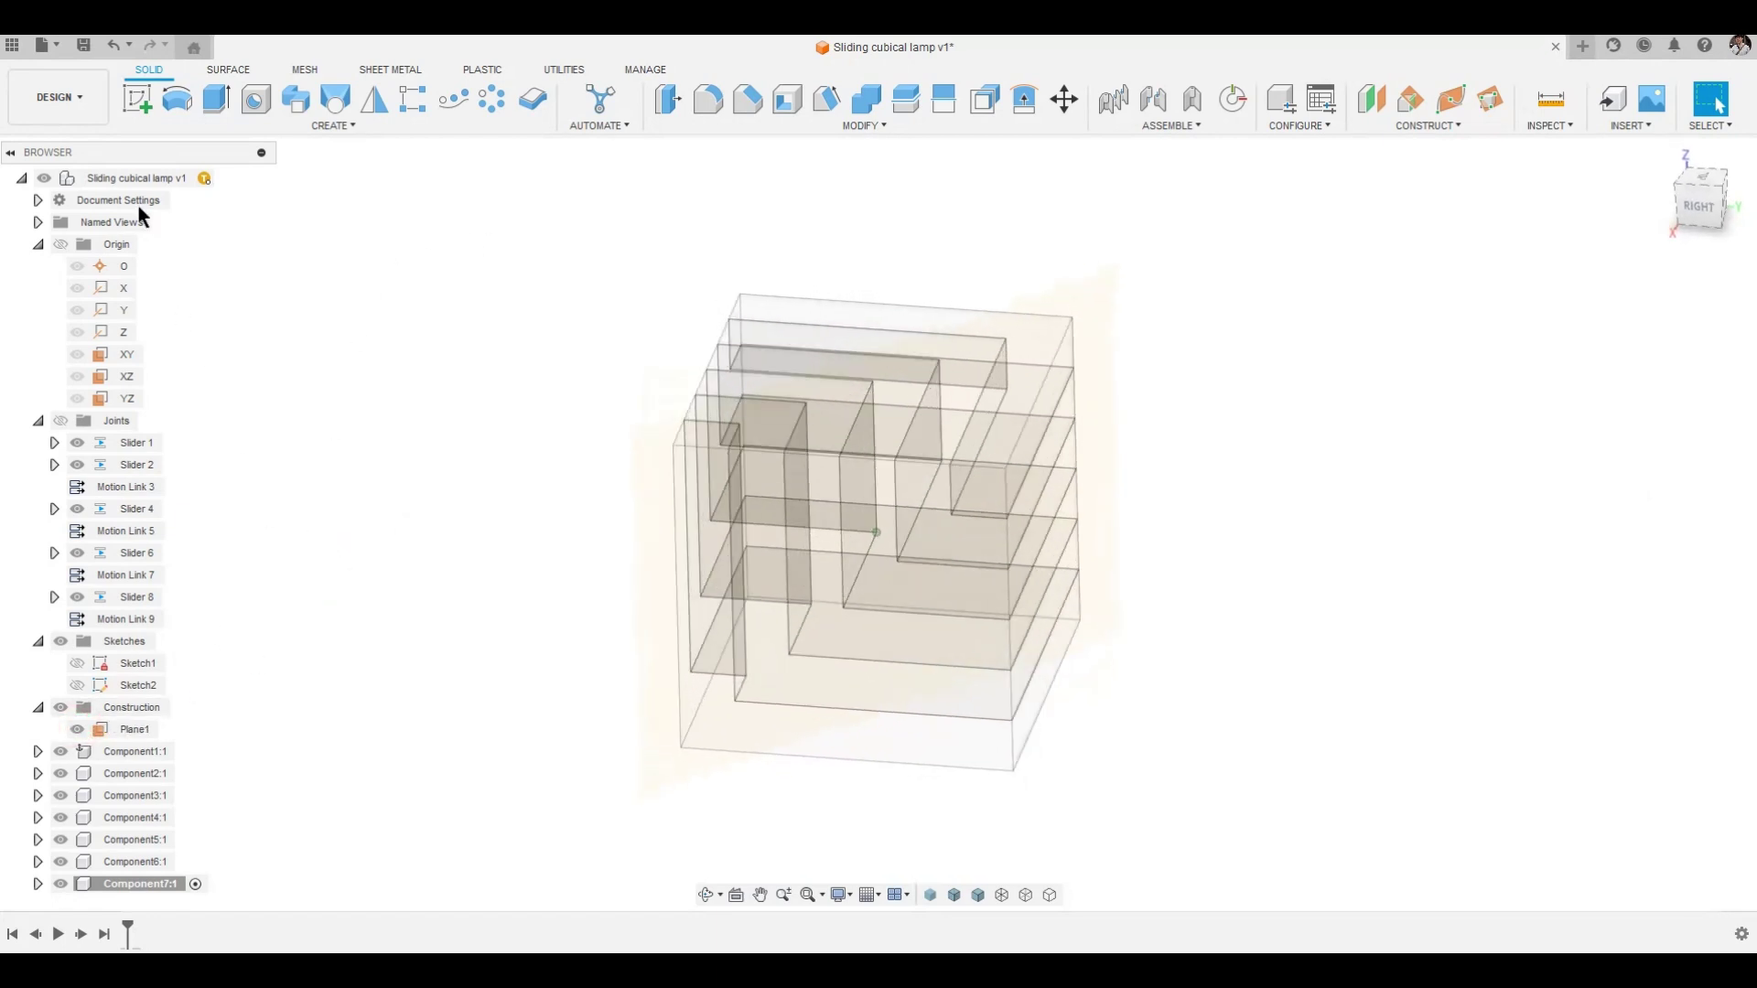
pyautogui.click(131, 102)
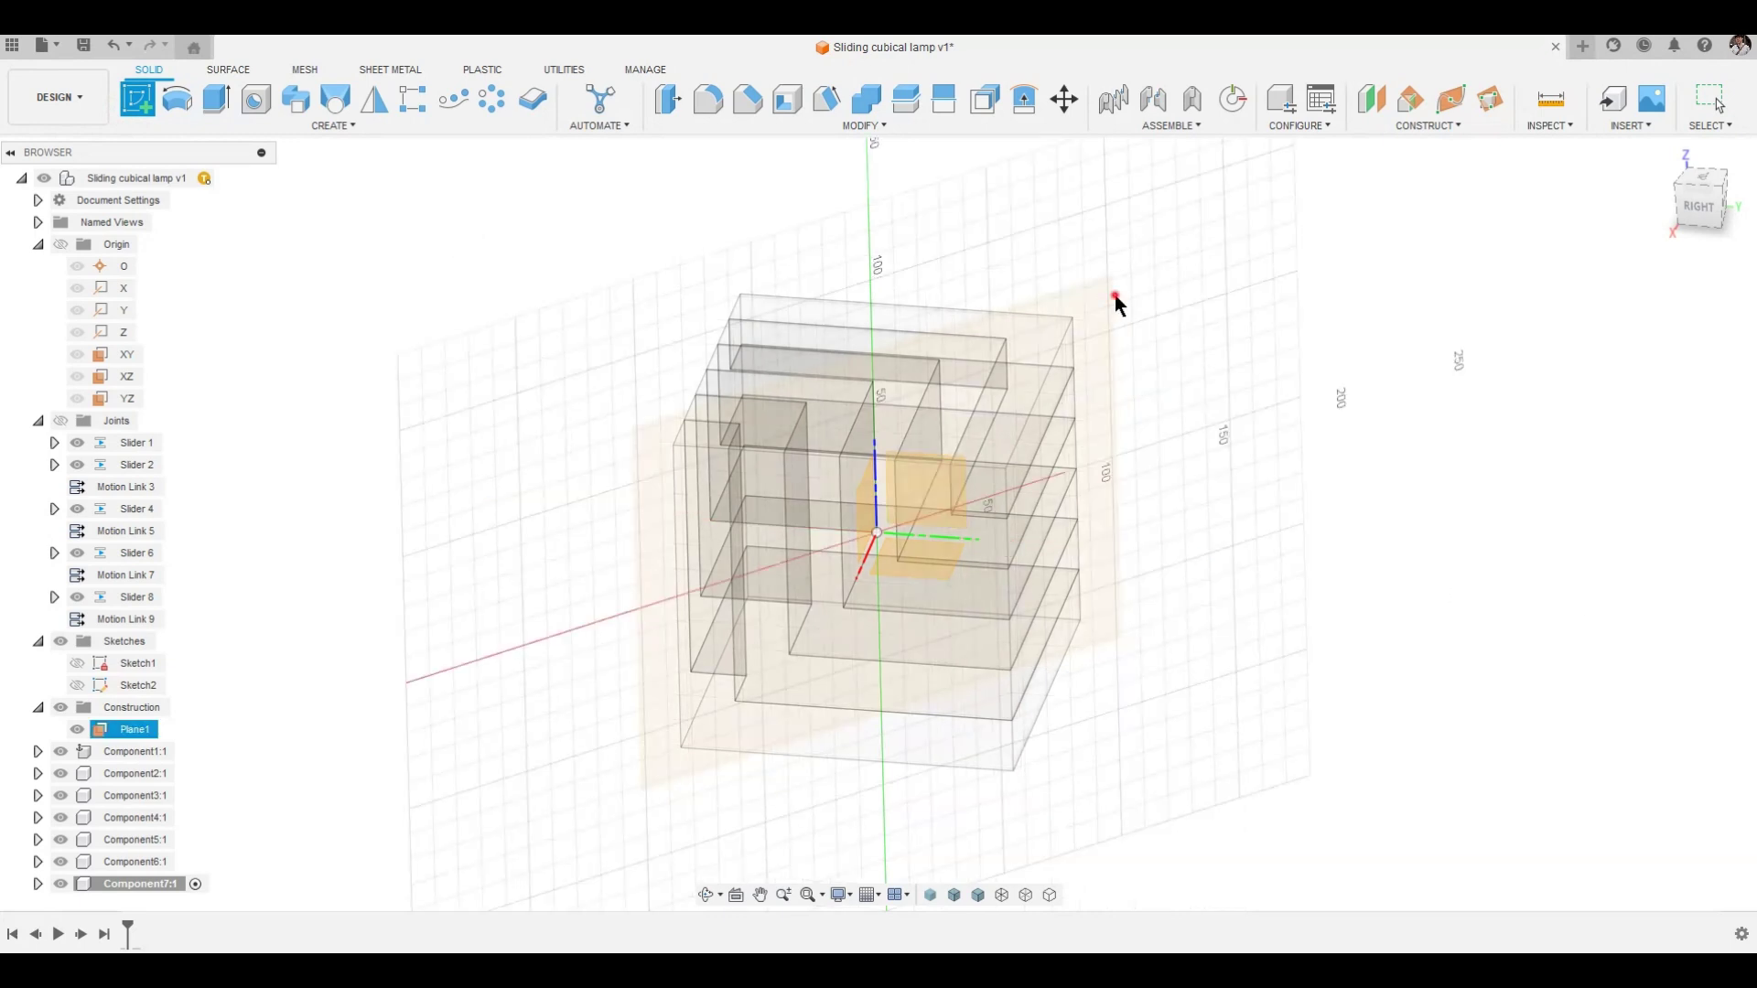
pyautogui.click(1118, 302)
pyautogui.click(176, 99)
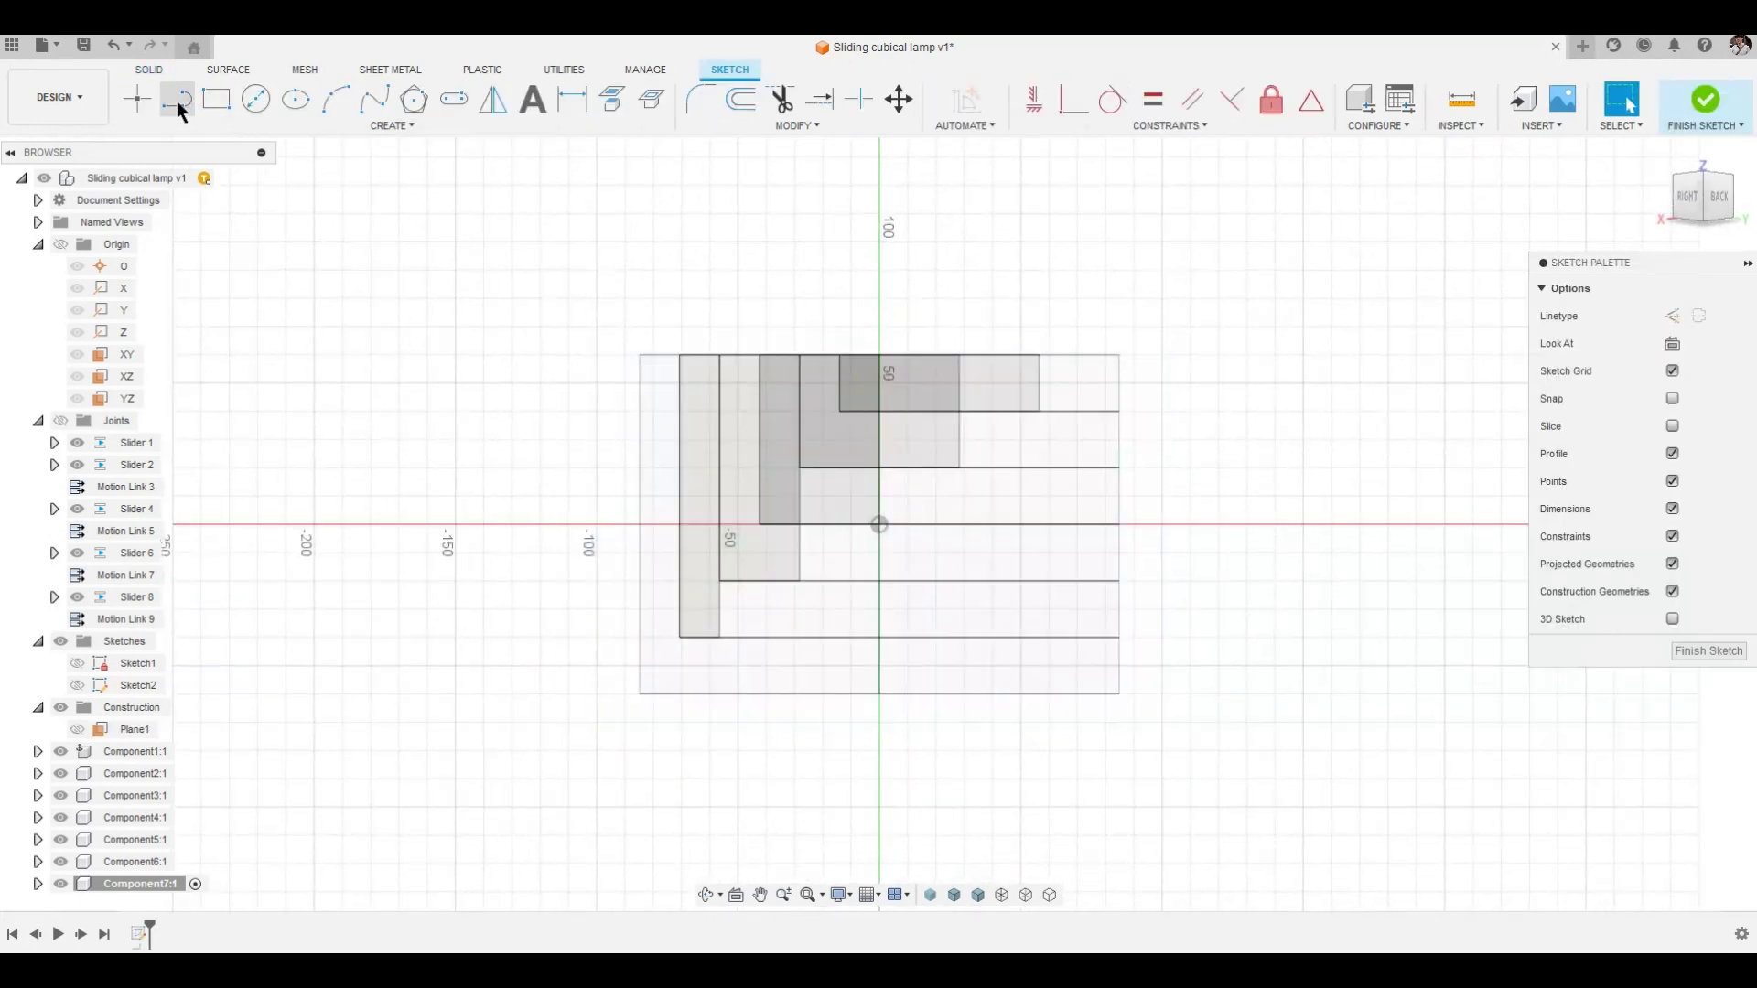
pyautogui.click(638, 696)
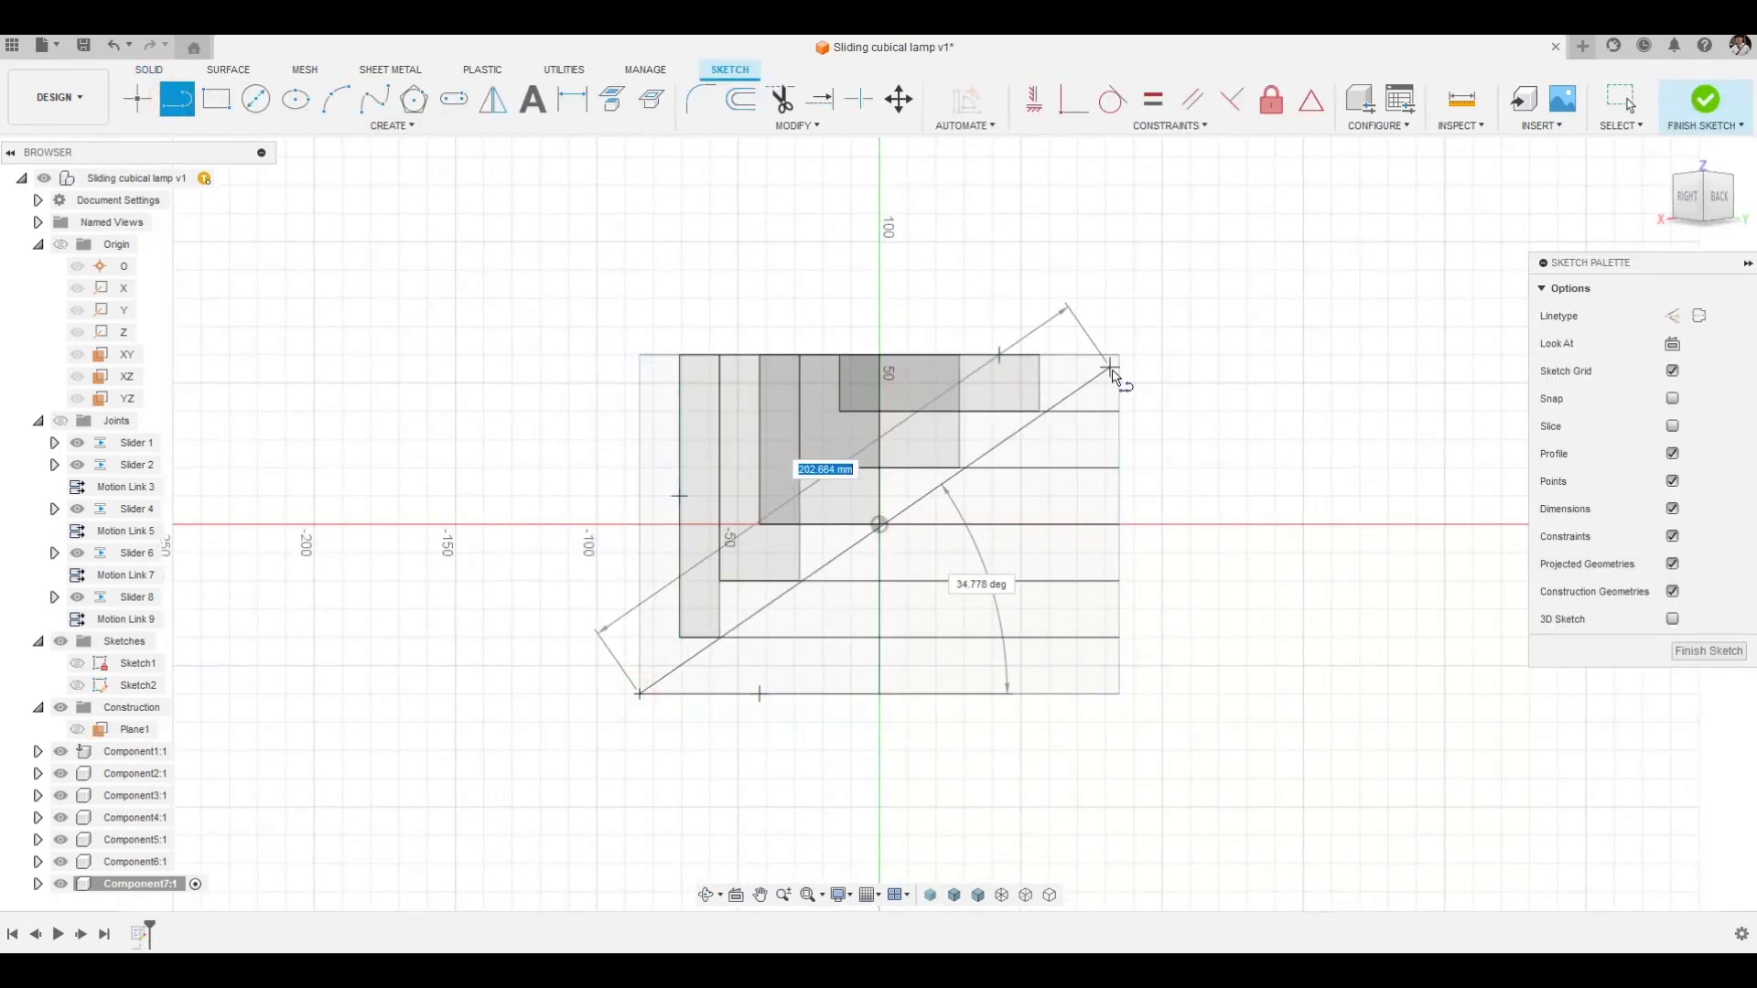
pyautogui.click(1118, 355)
pyautogui.press('Escape')
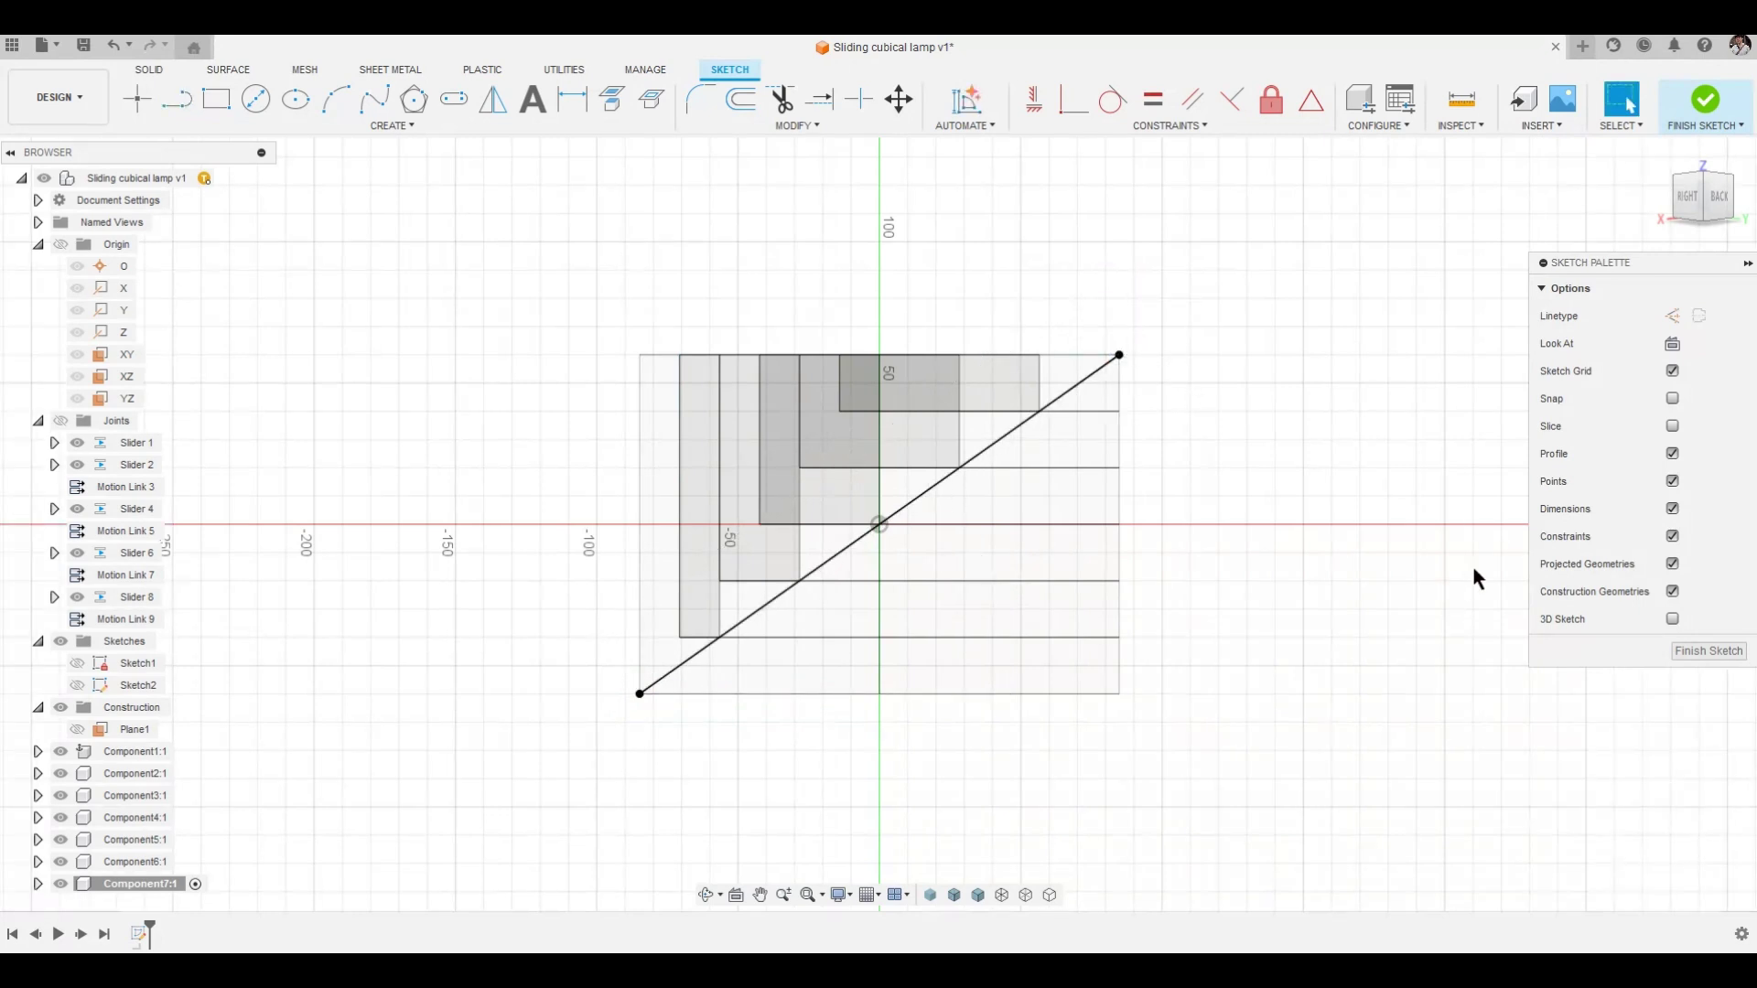
pyautogui.click(1700, 655)
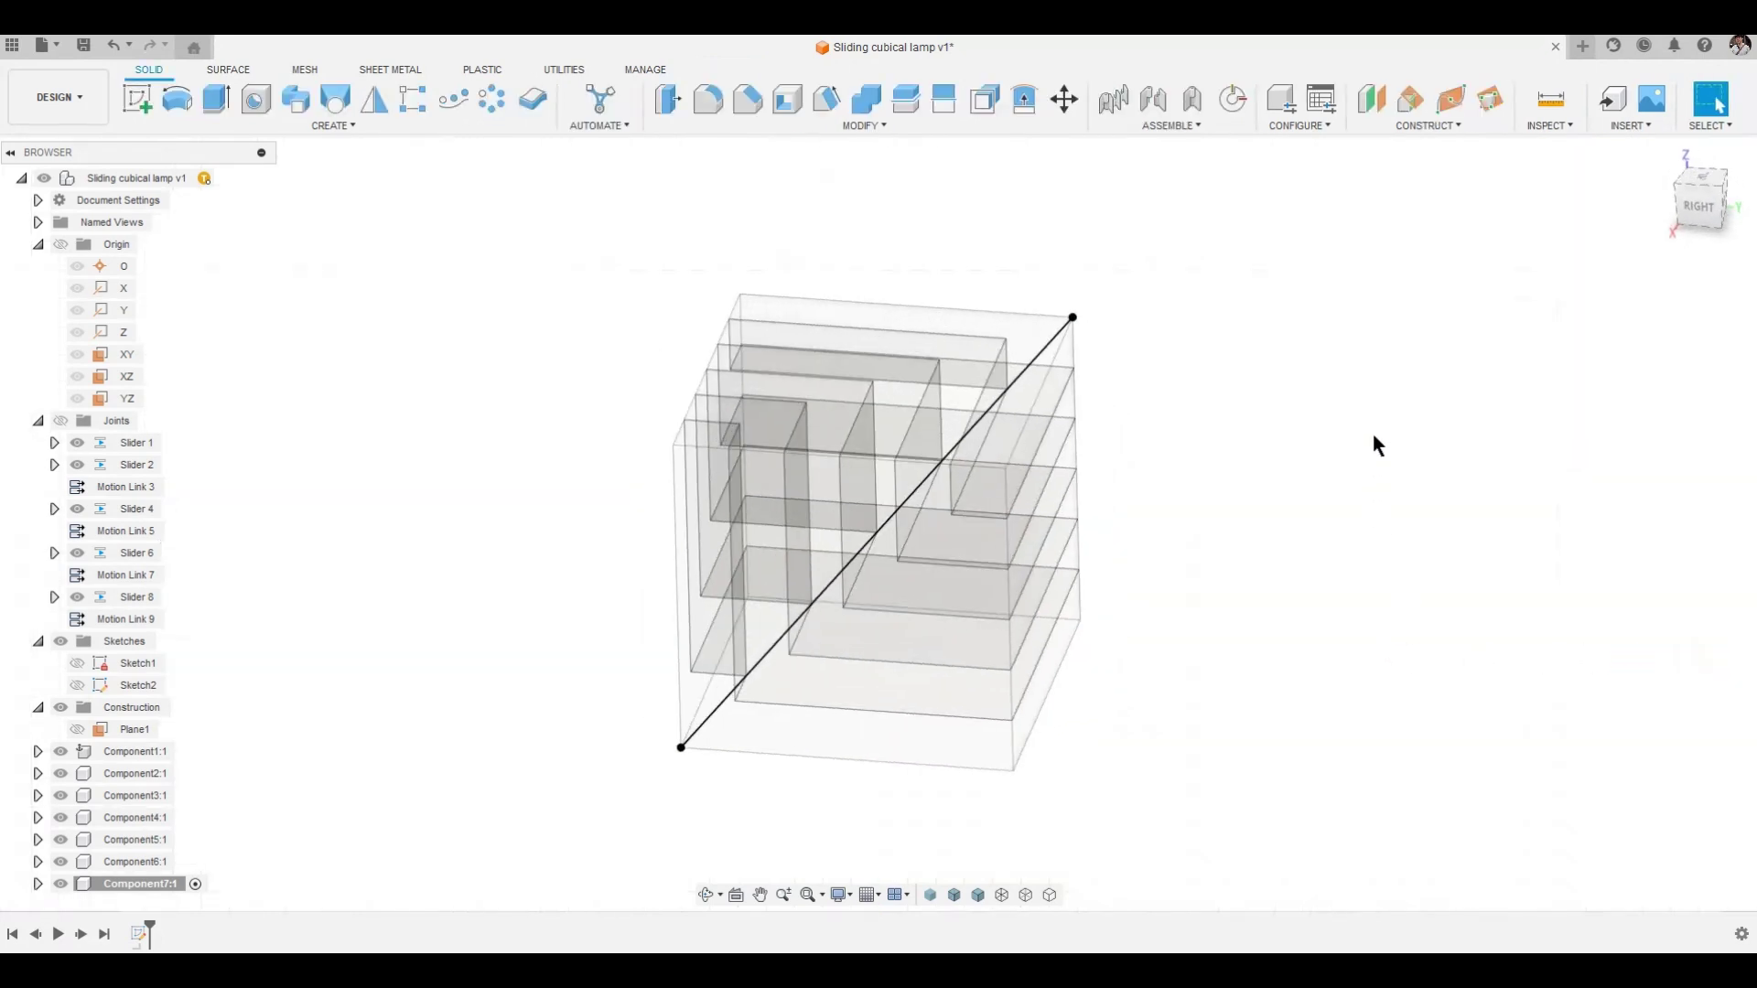
# Create a solid circular Pipe with a 20 mm section along the diagonal line as a new body.
pyautogui.click(332, 125)
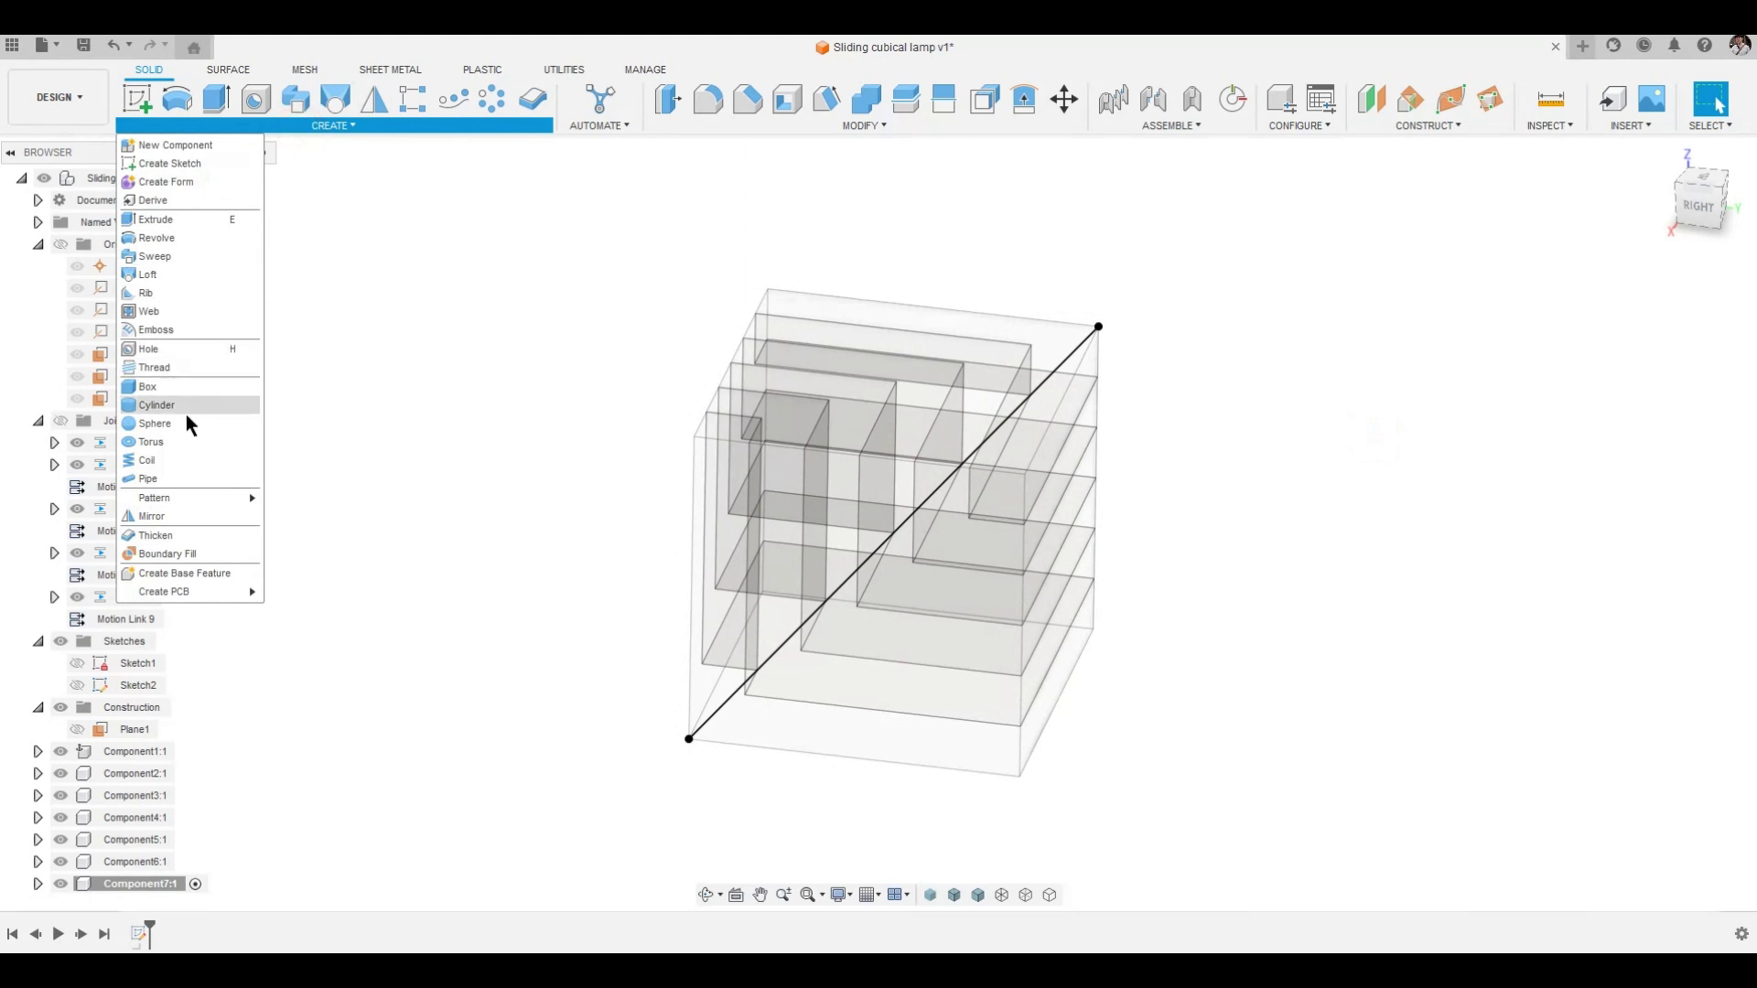
pyautogui.click(186, 478)
pyautogui.click(1067, 359)
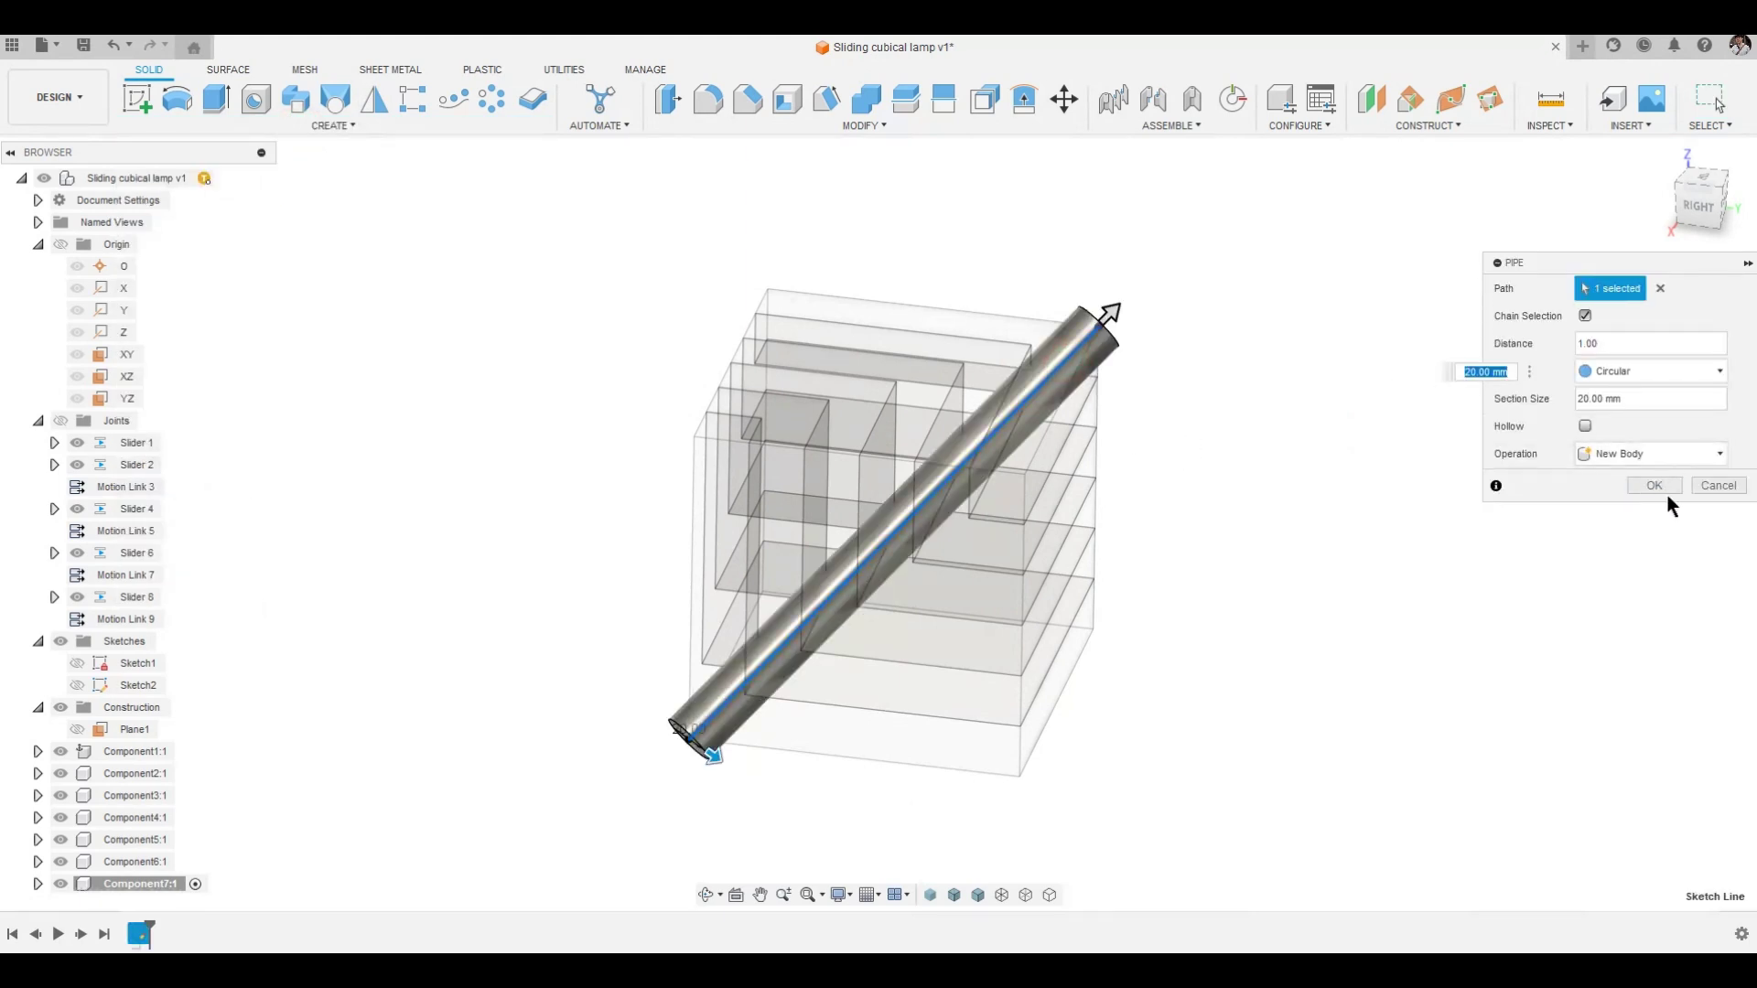
pyautogui.click(1654, 486)
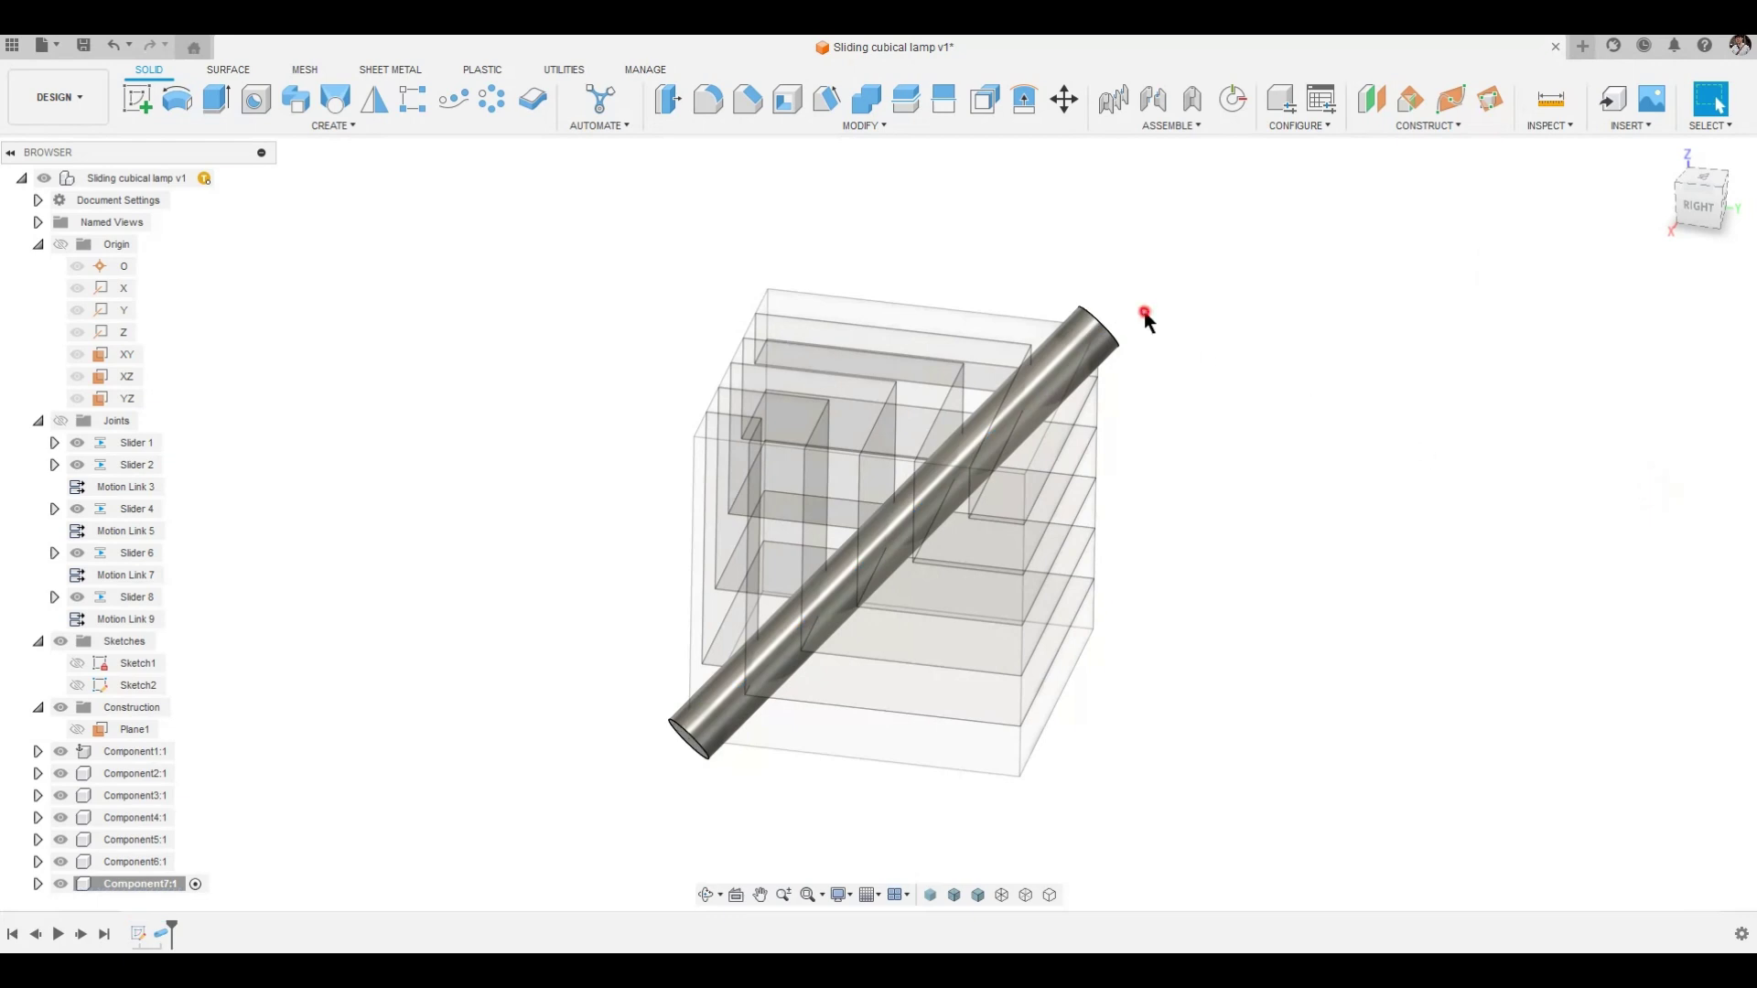
# Shorten the rod with Offset Face by -17 mm on both of its end faces.
pyautogui.click(984, 98)
pyautogui.keyDown('shift'); pyautogui.moveTo(1143, 348); pyautogui.dragTo(909, 762, button='middle'); pyautogui.keyUp('shift')
pyautogui.click(1054, 382)
pyautogui.click(901, 746)
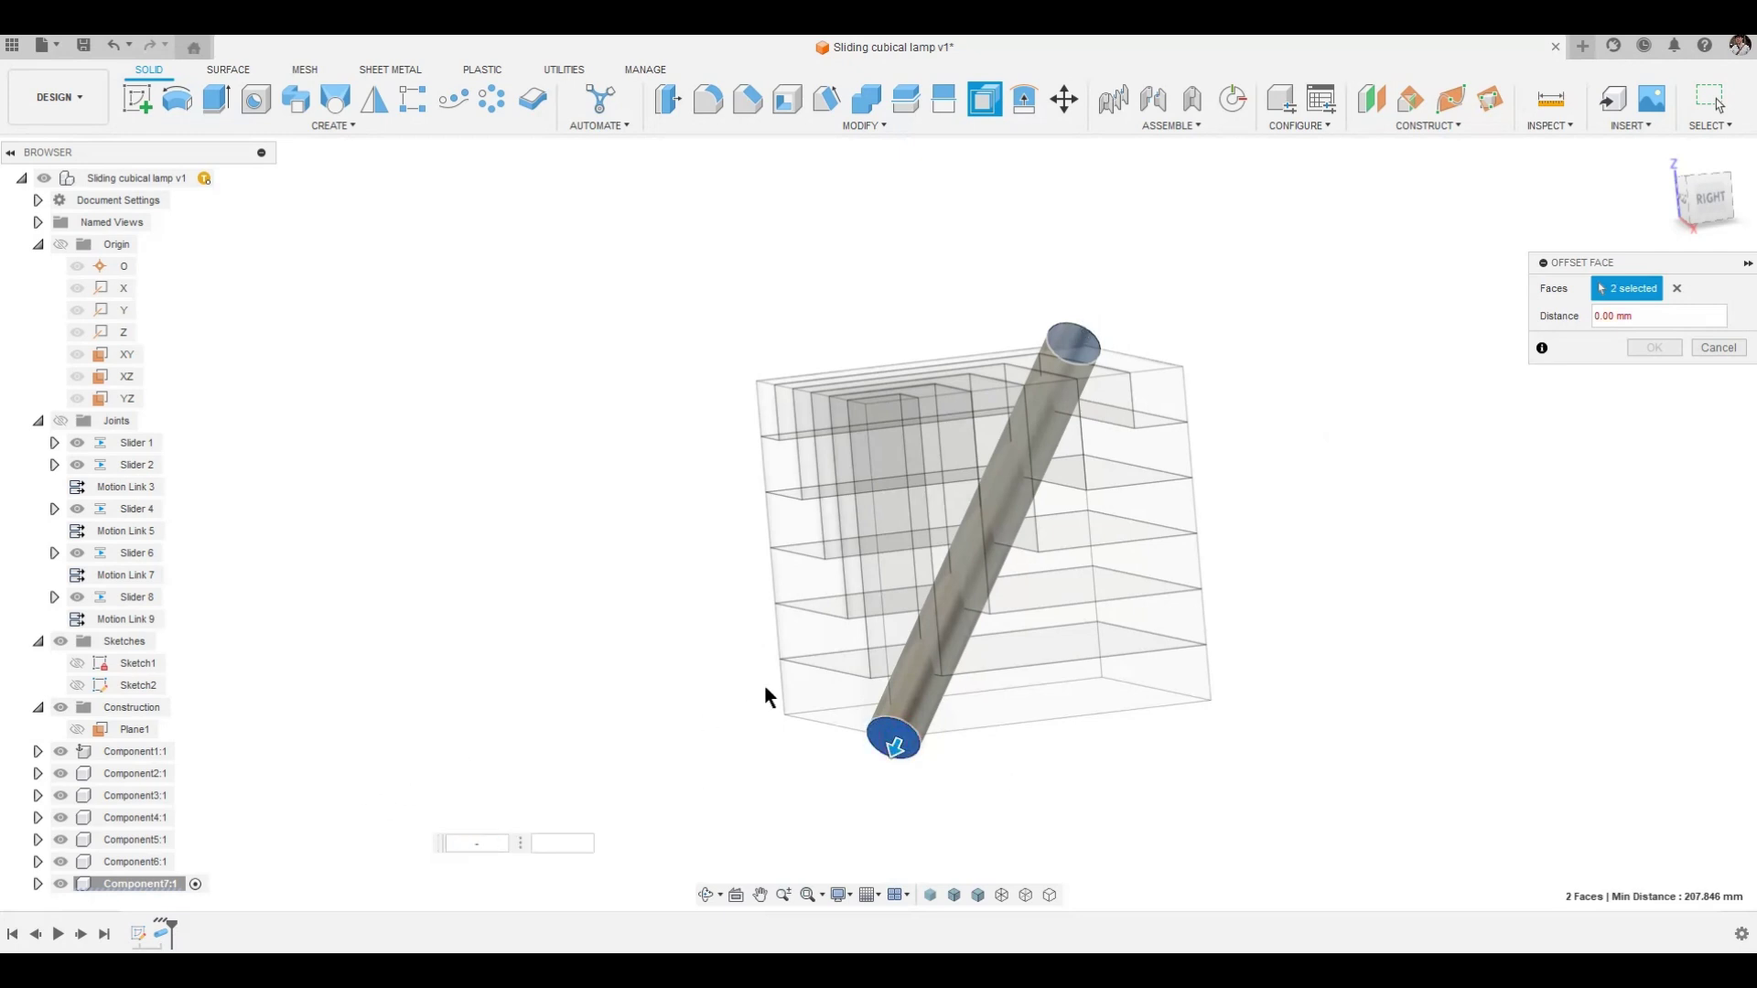
pyautogui.write('-14')
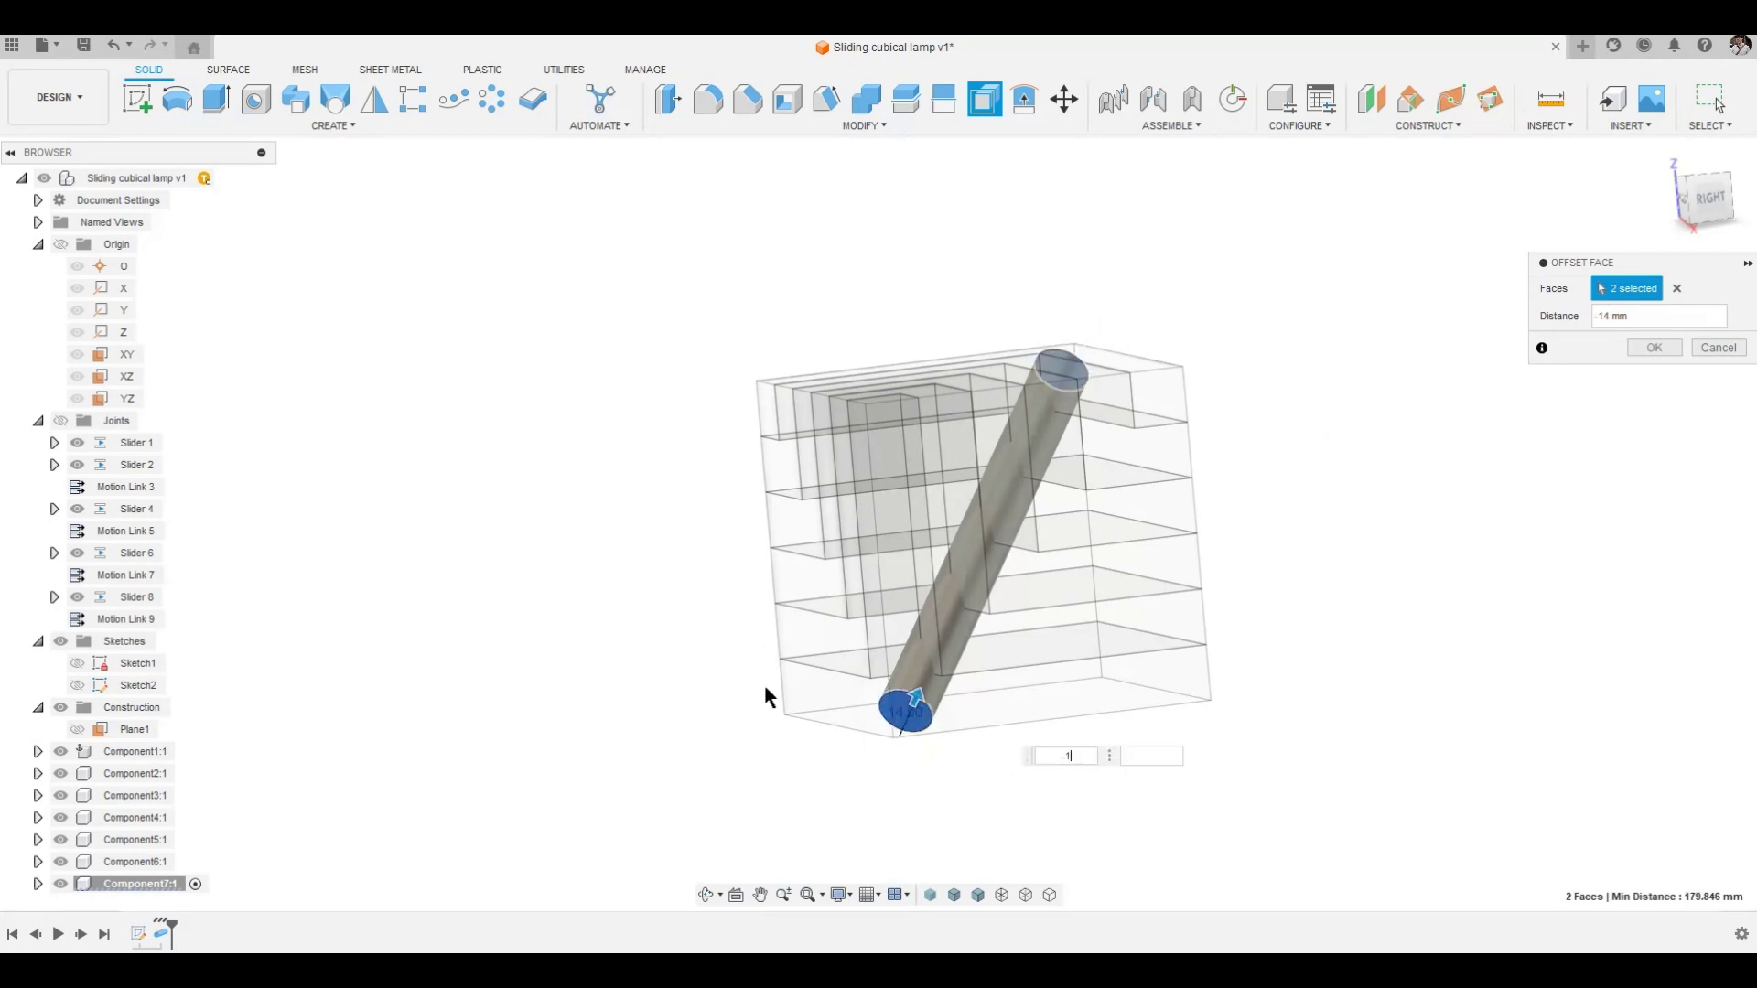
pyautogui.write('7')
pyautogui.keyDown('shift'); pyautogui.moveTo(765, 686); pyautogui.dragTo(451, 464, button='middle'); pyautogui.keyUp('shift')
pyautogui.press('Return')
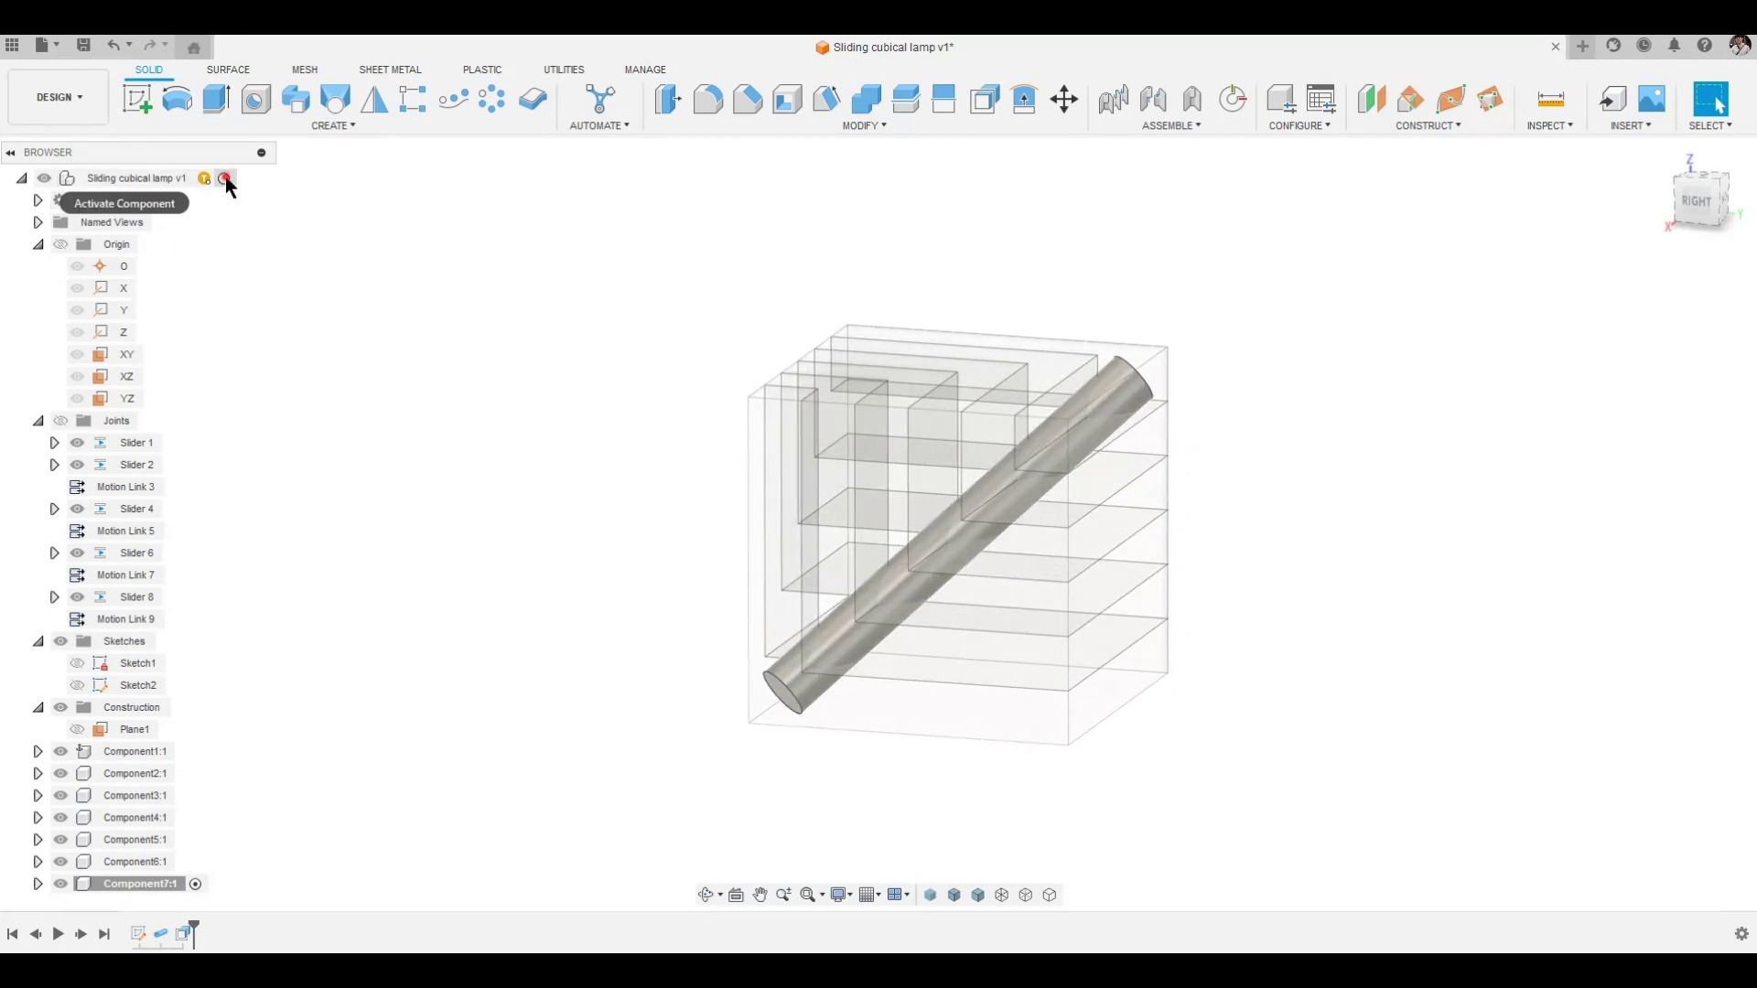
# Activate the top-level assembly and ground the rod component, Component7, to its parent.
pyautogui.click(225, 176)
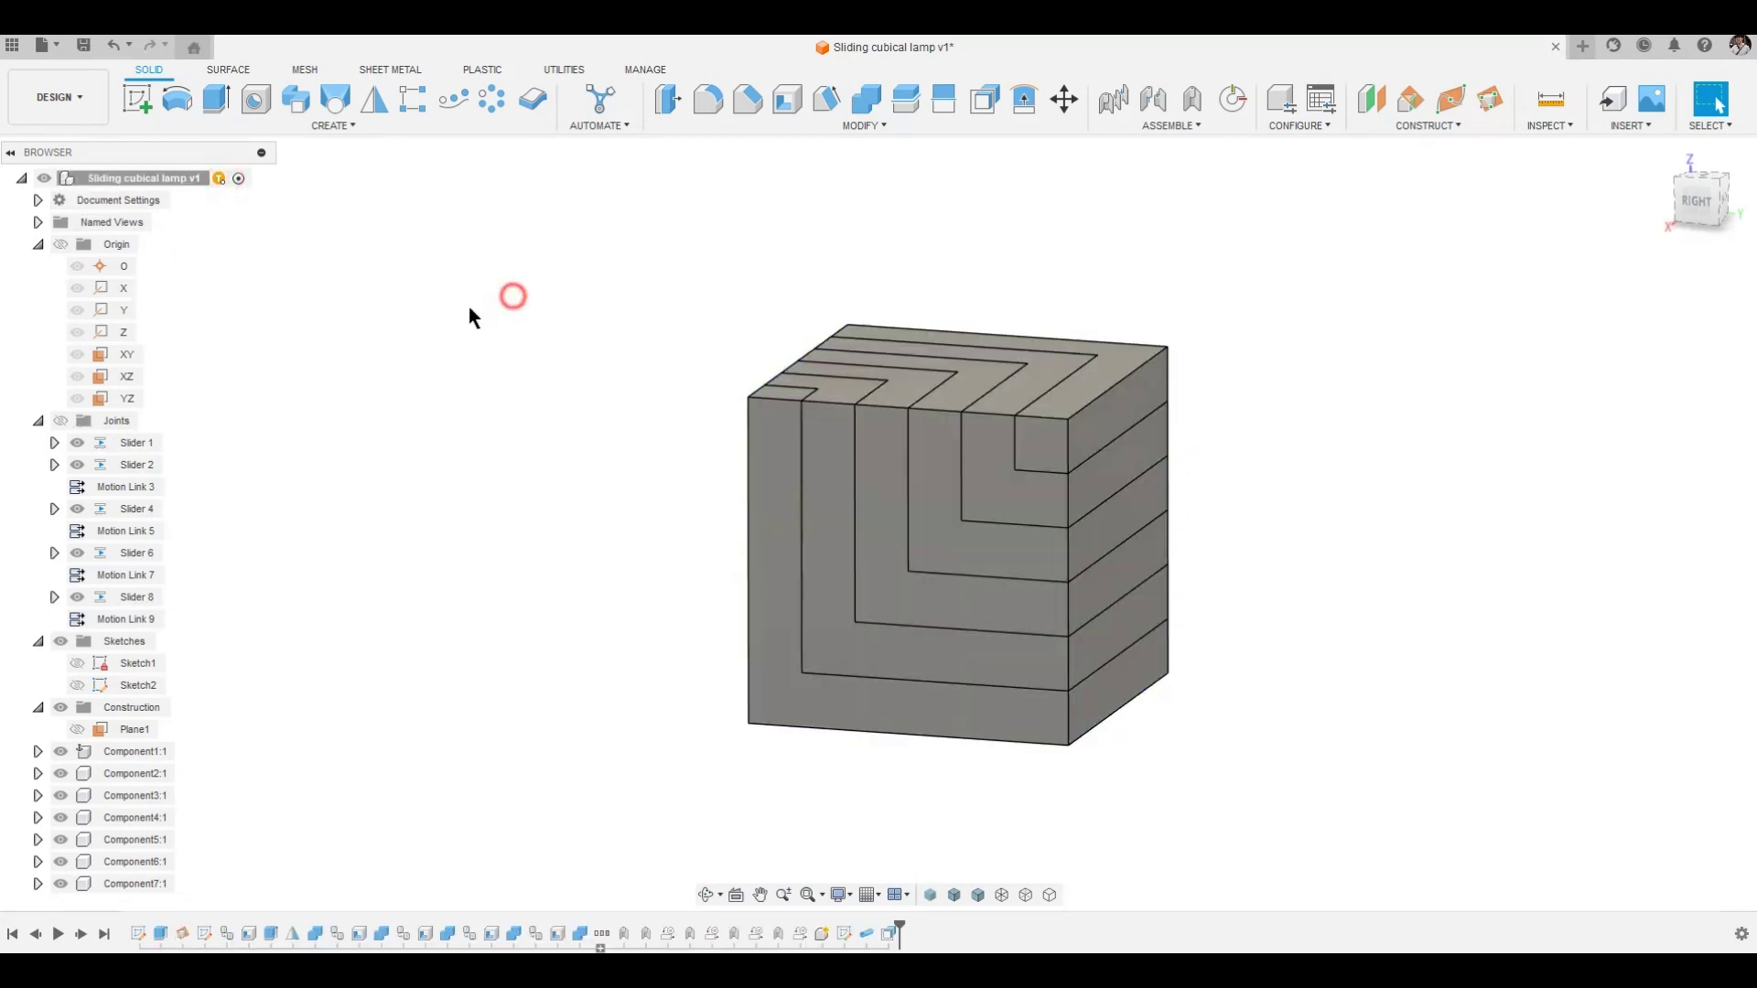
pyautogui.click(37, 246)
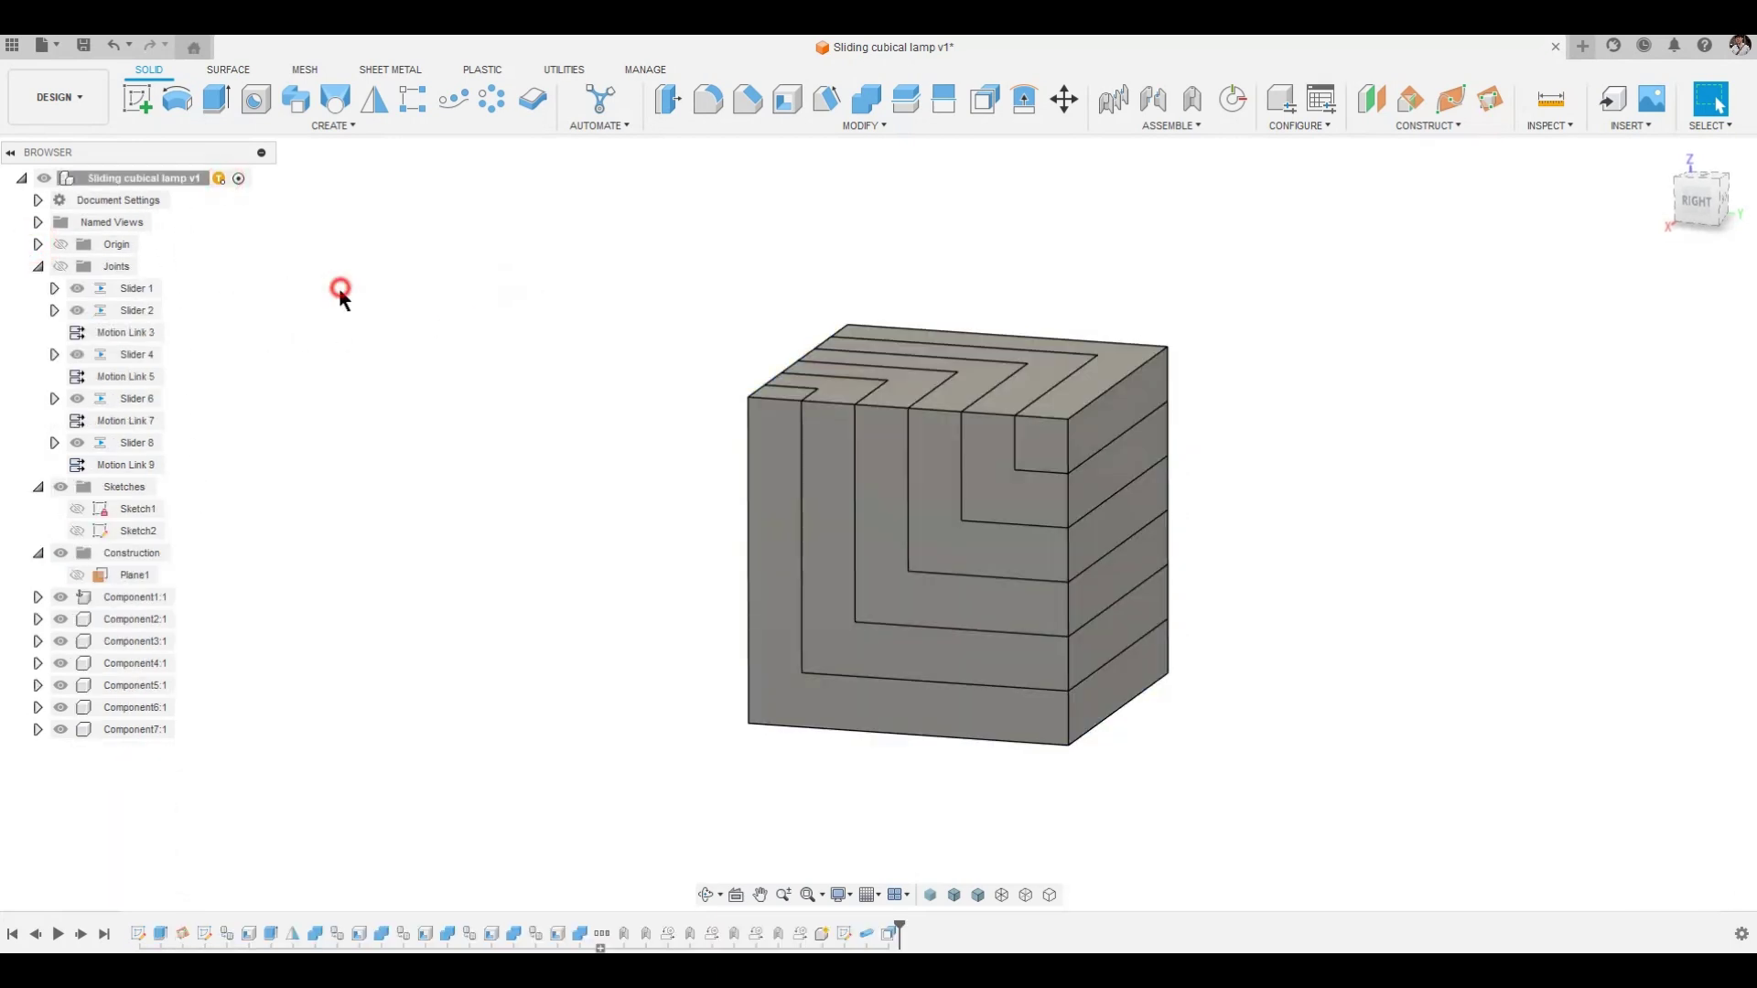
pyautogui.click(38, 267)
pyautogui.click(150, 537)
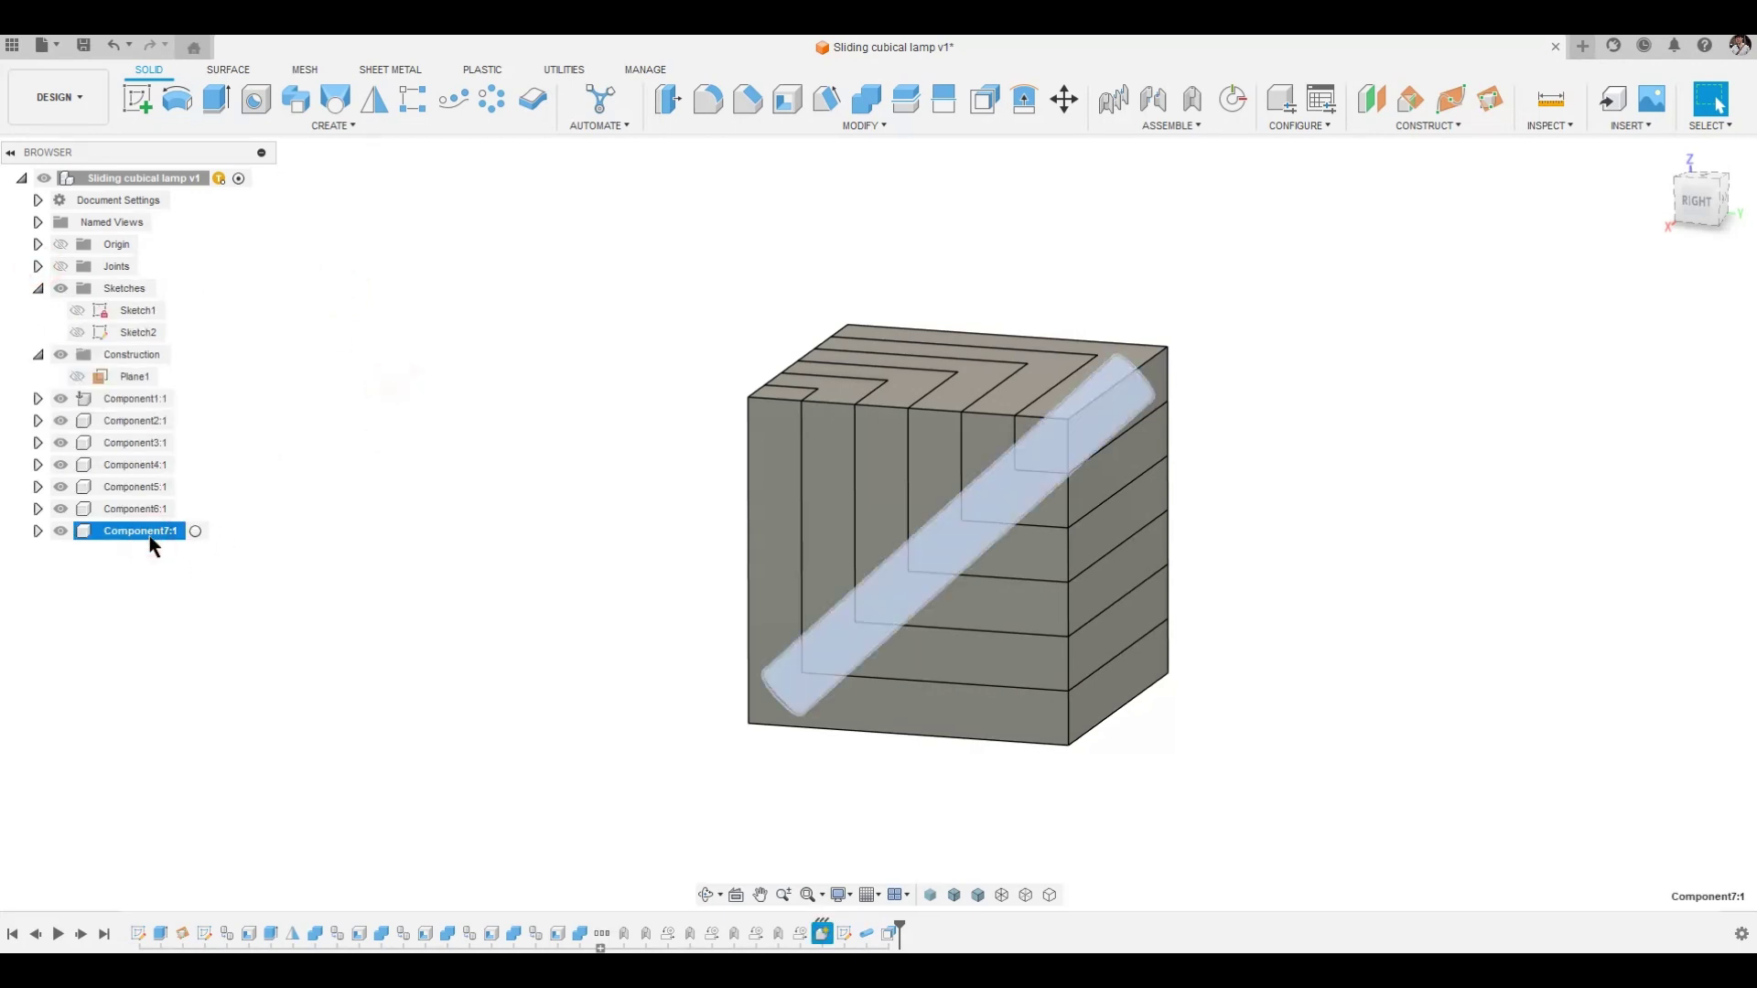
pyautogui.rightClick(150, 537)
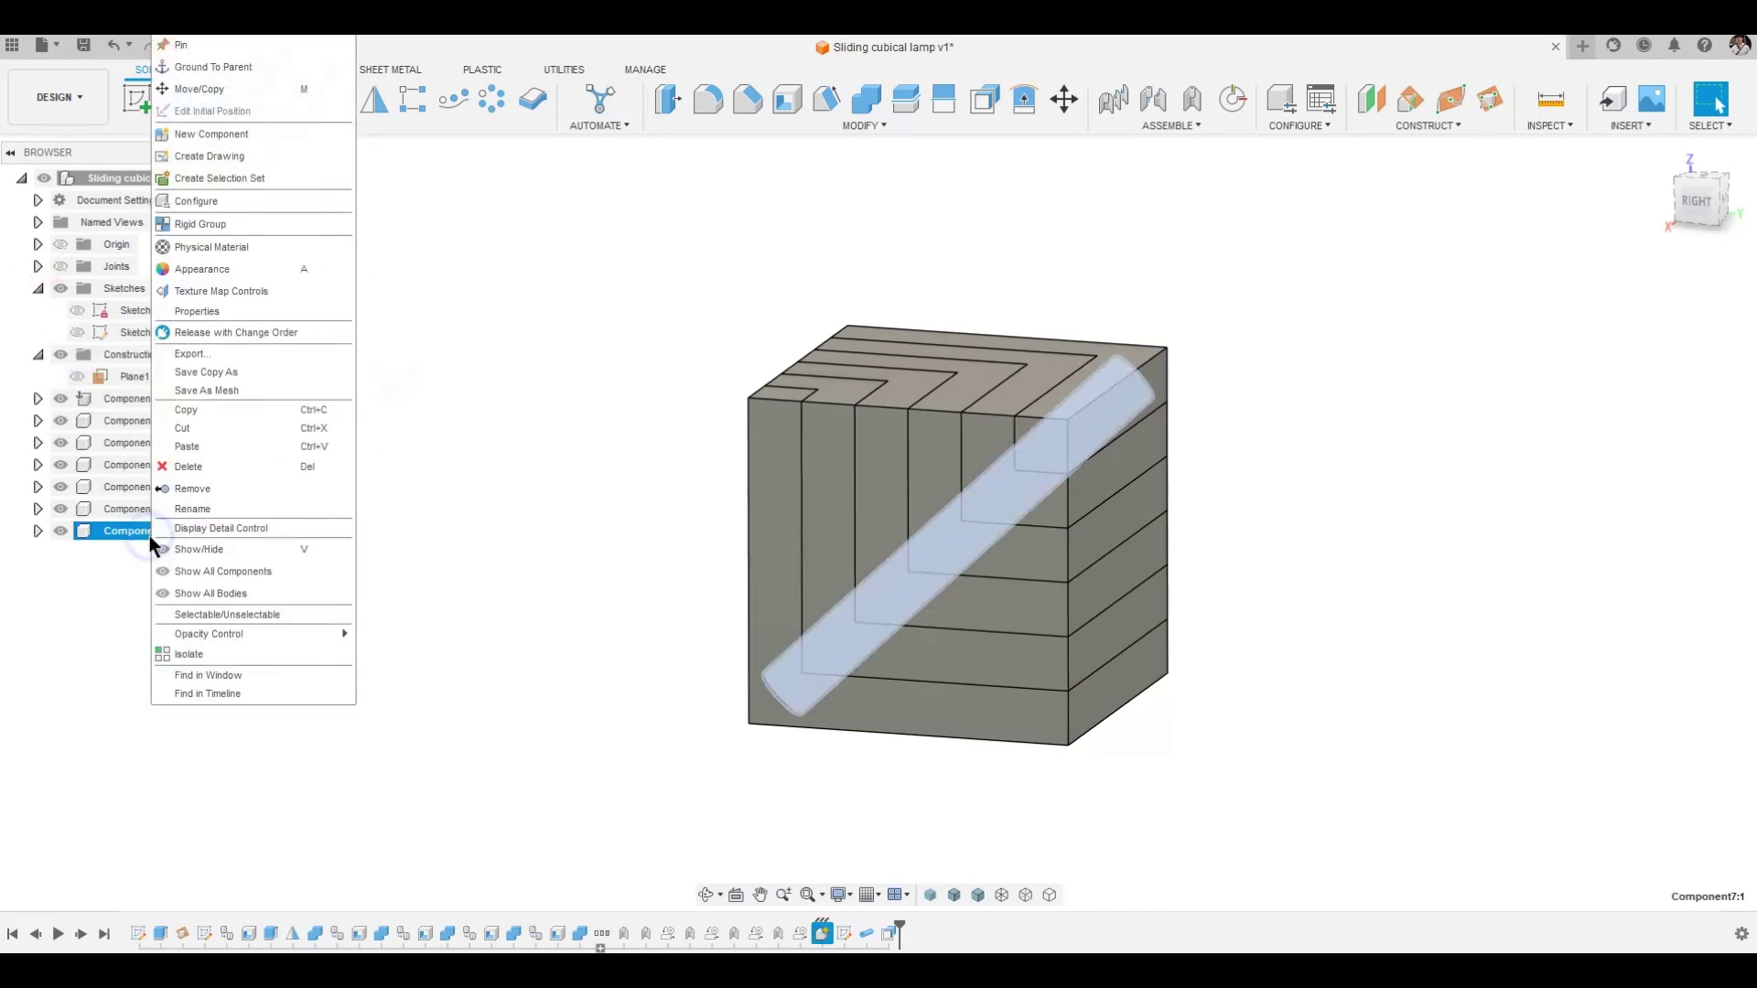
pyautogui.click(232, 67)
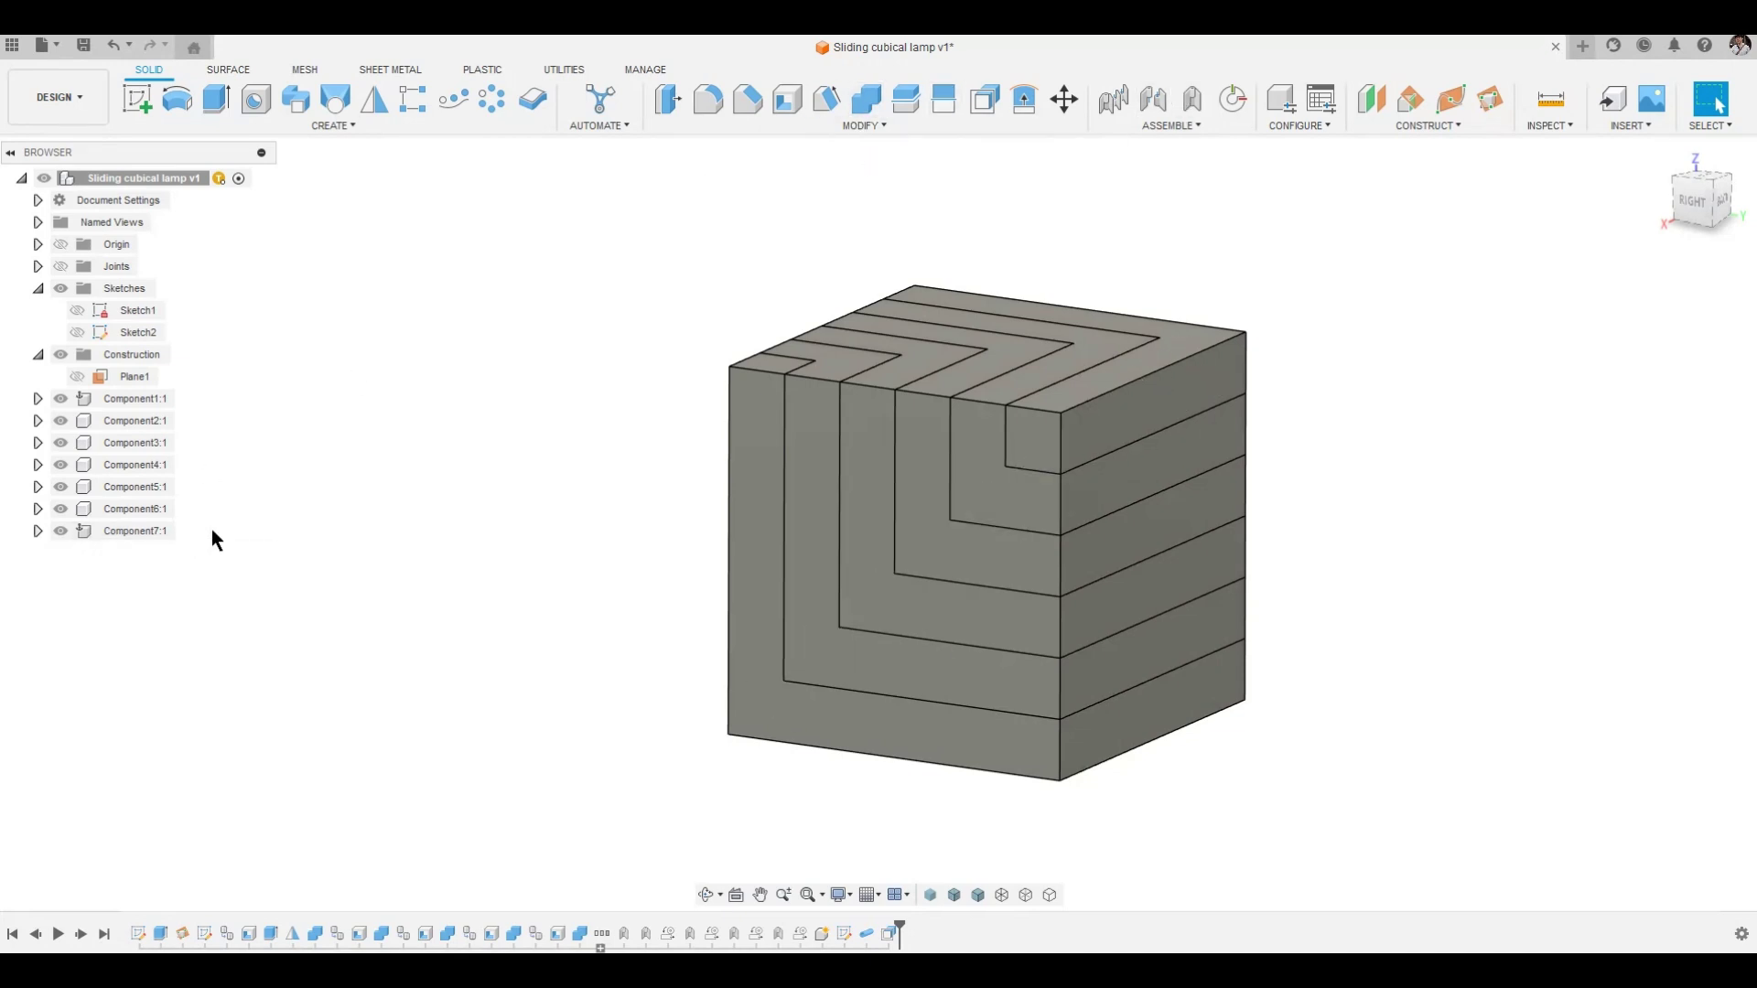
# Activate Component1 and cut the diagonal rod out of its body with Combine, keeping the tool body.
pyautogui.click(176, 398)
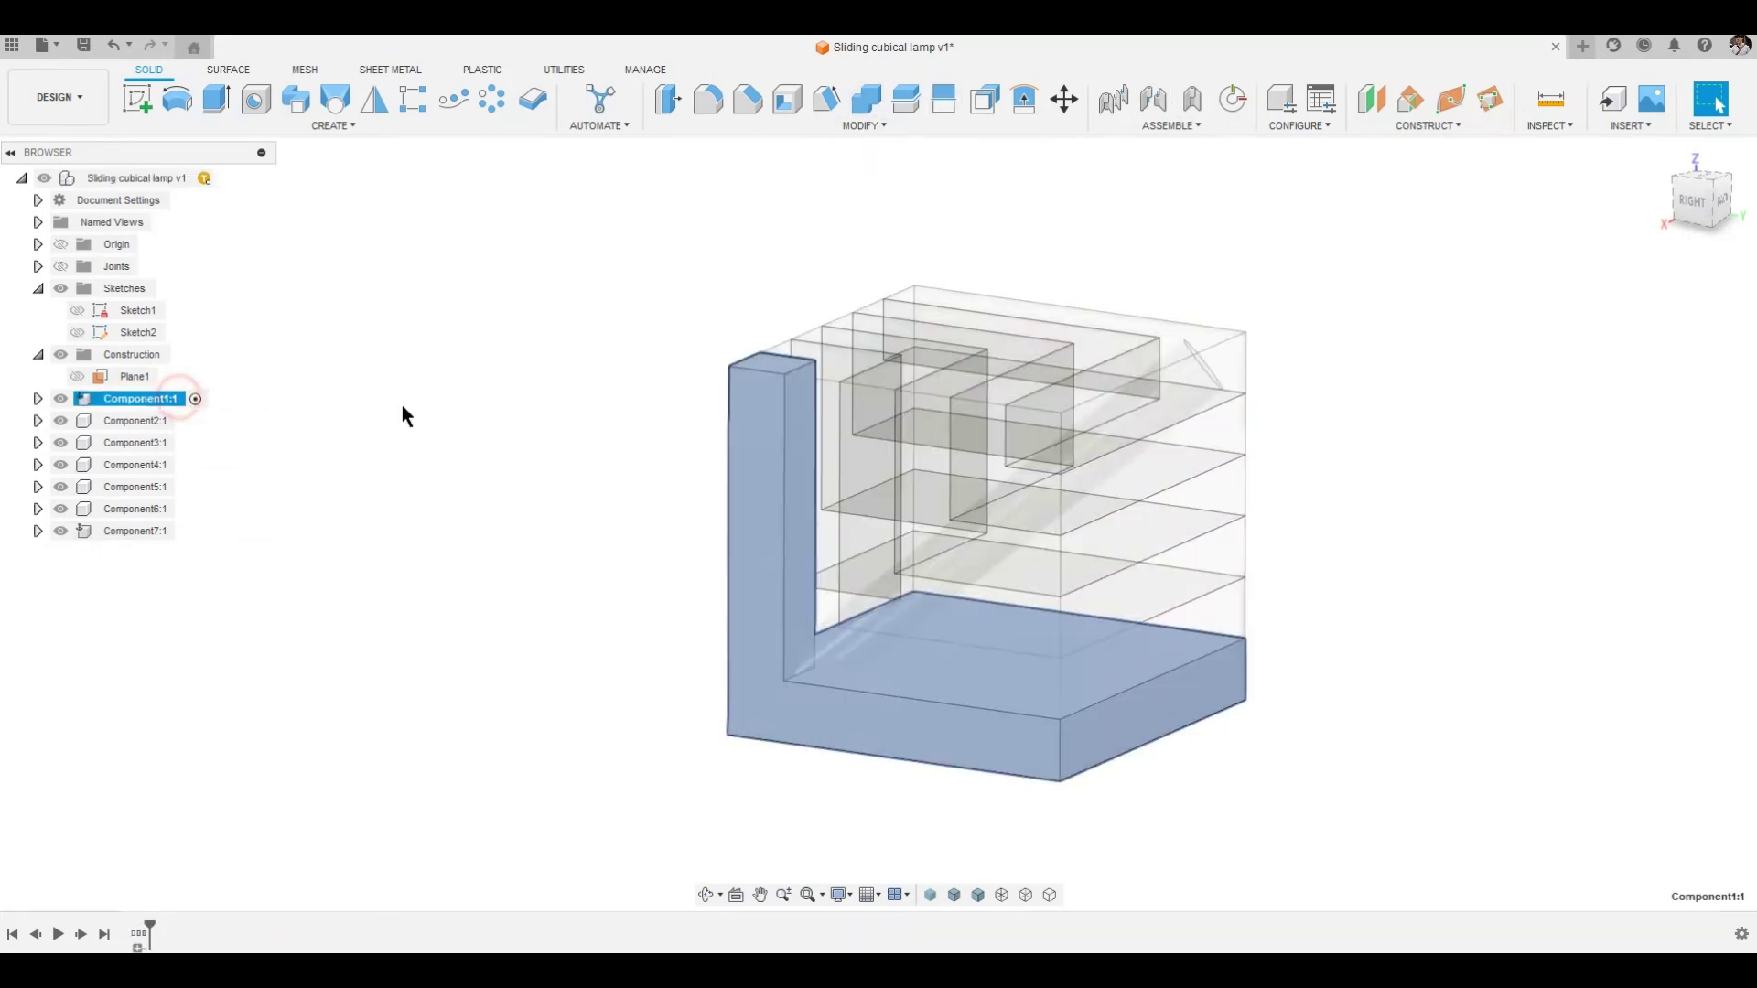
pyautogui.click(408, 404)
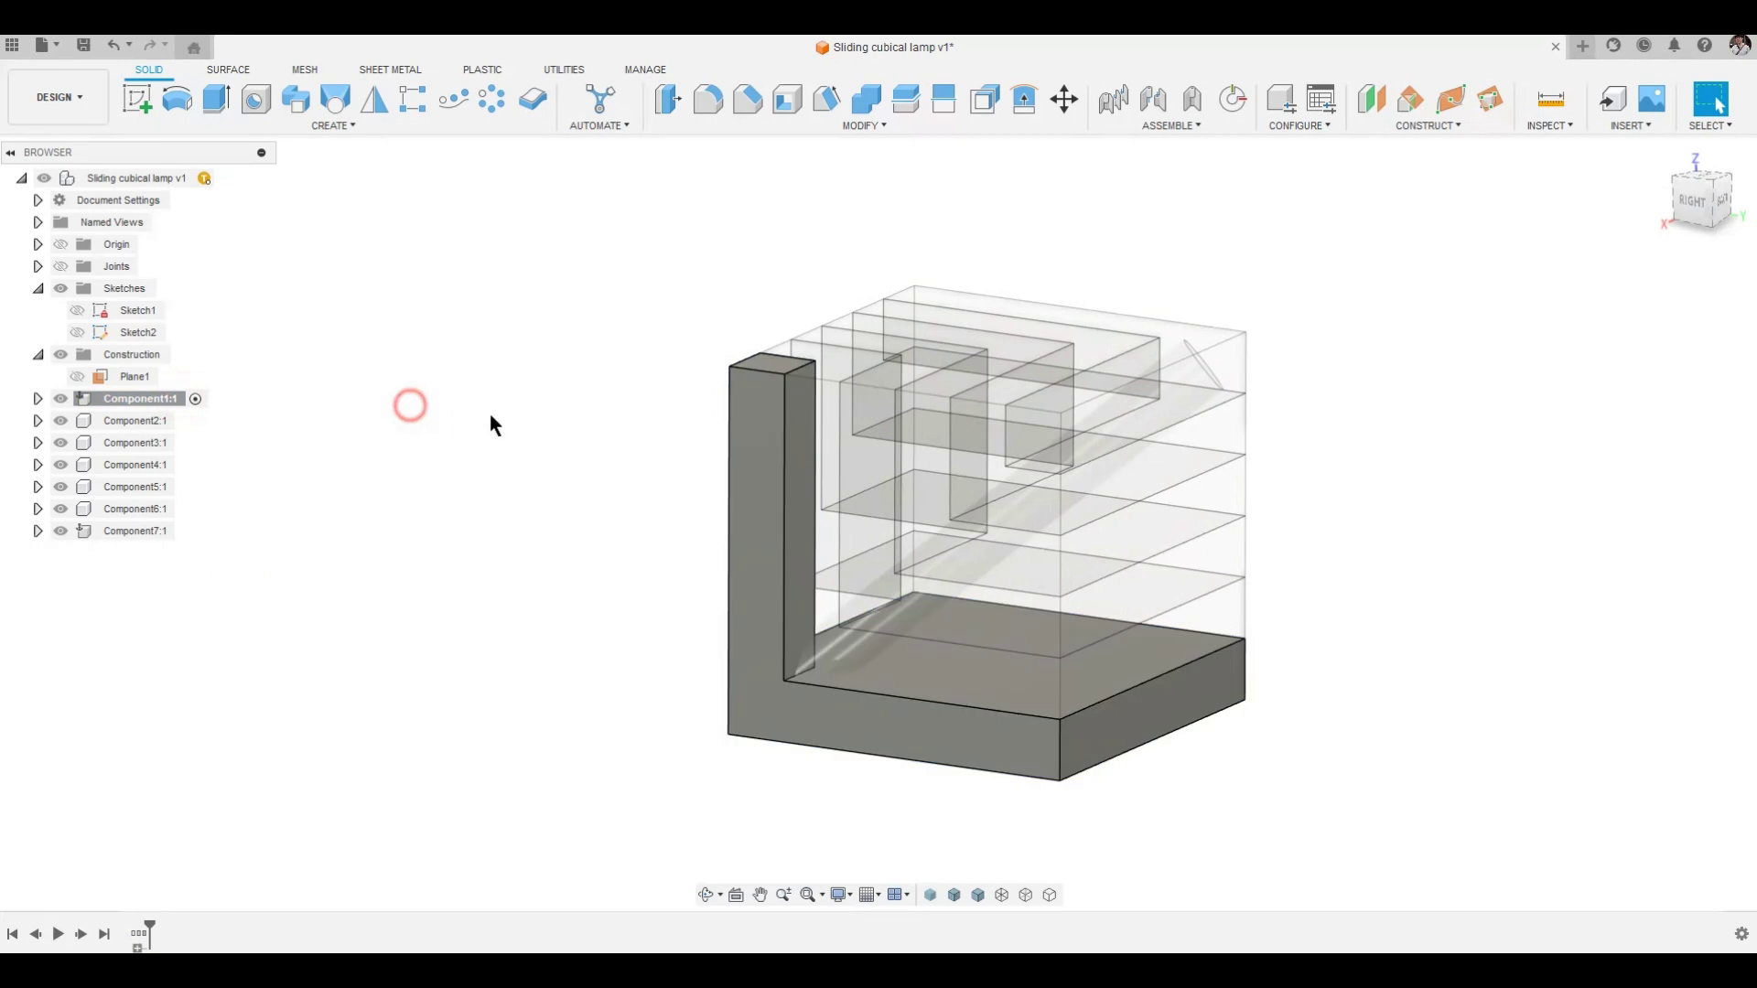
pyautogui.click(866, 98)
pyautogui.click(970, 718)
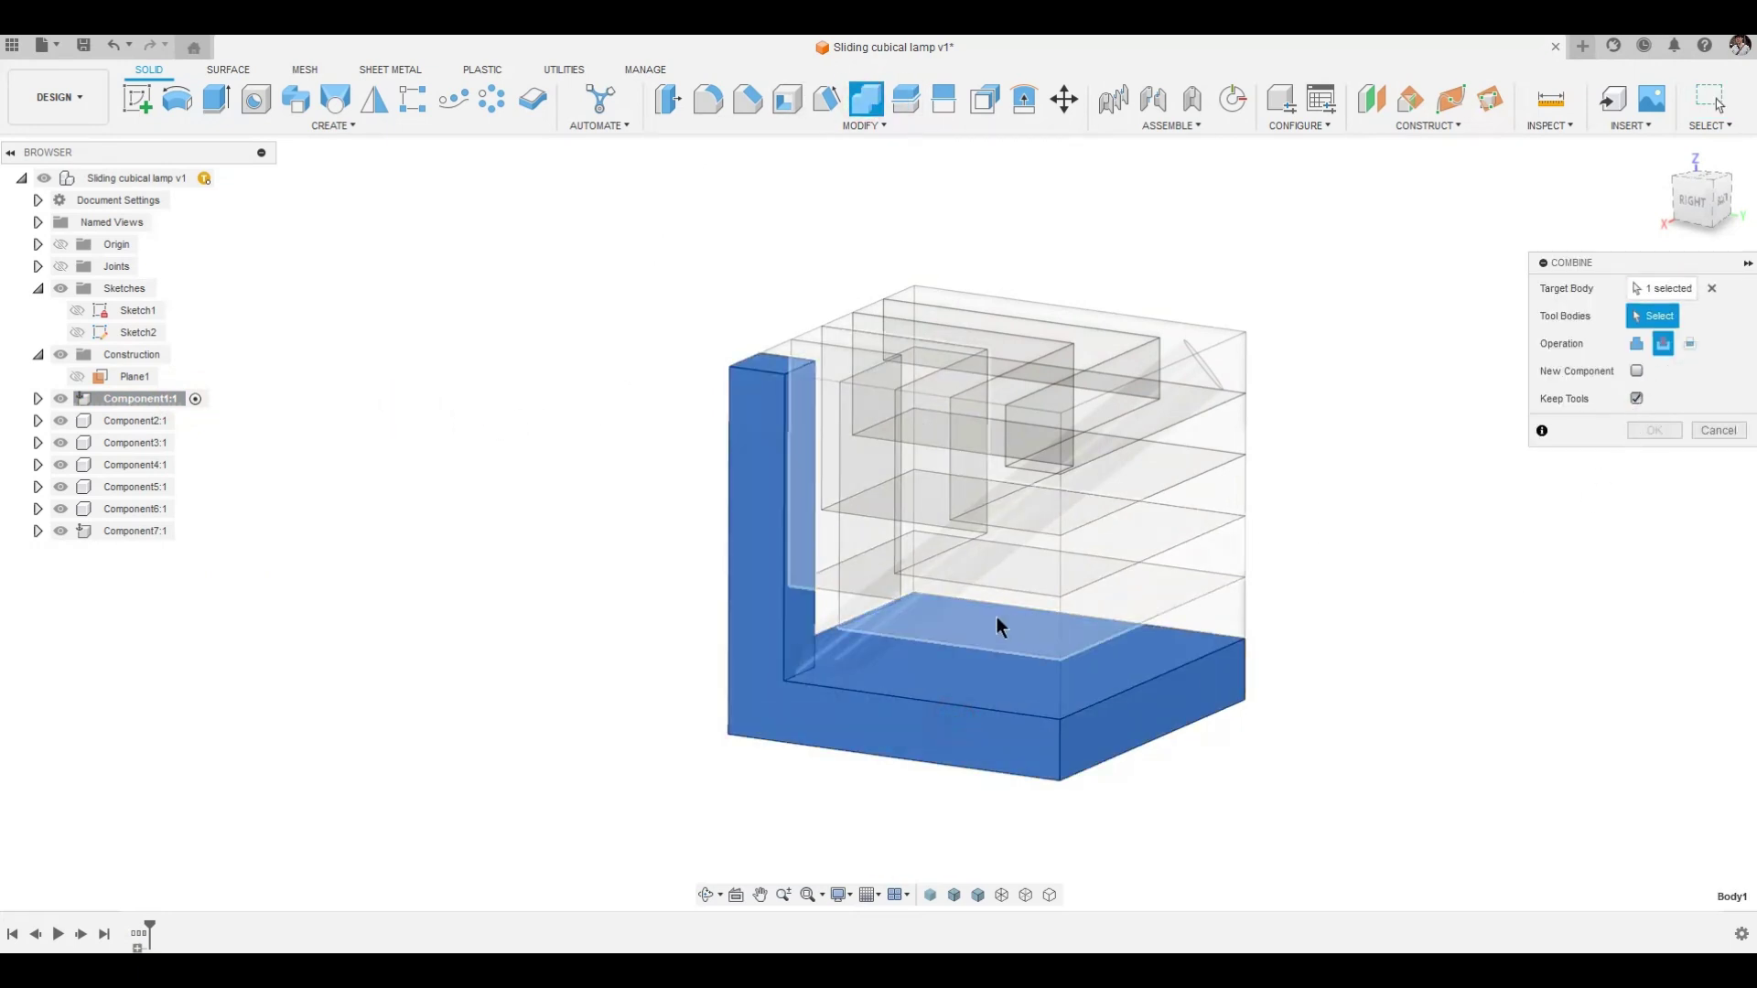
pyautogui.click(845, 637)
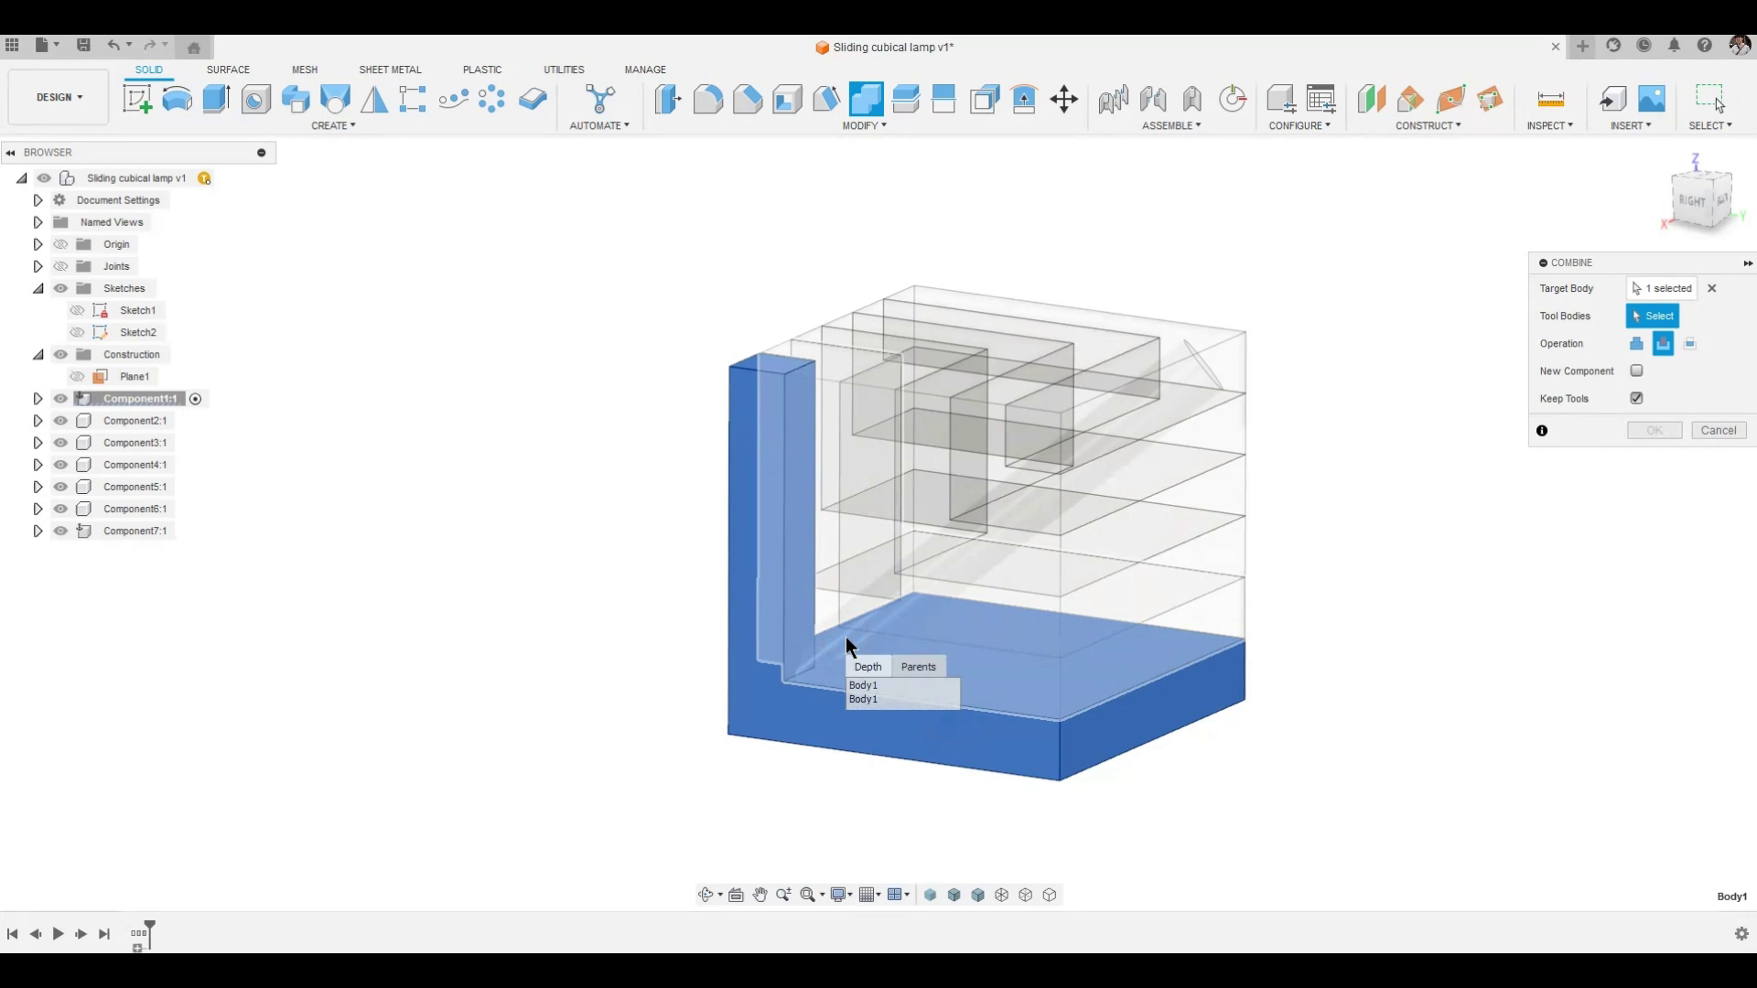
pyautogui.click(875, 699)
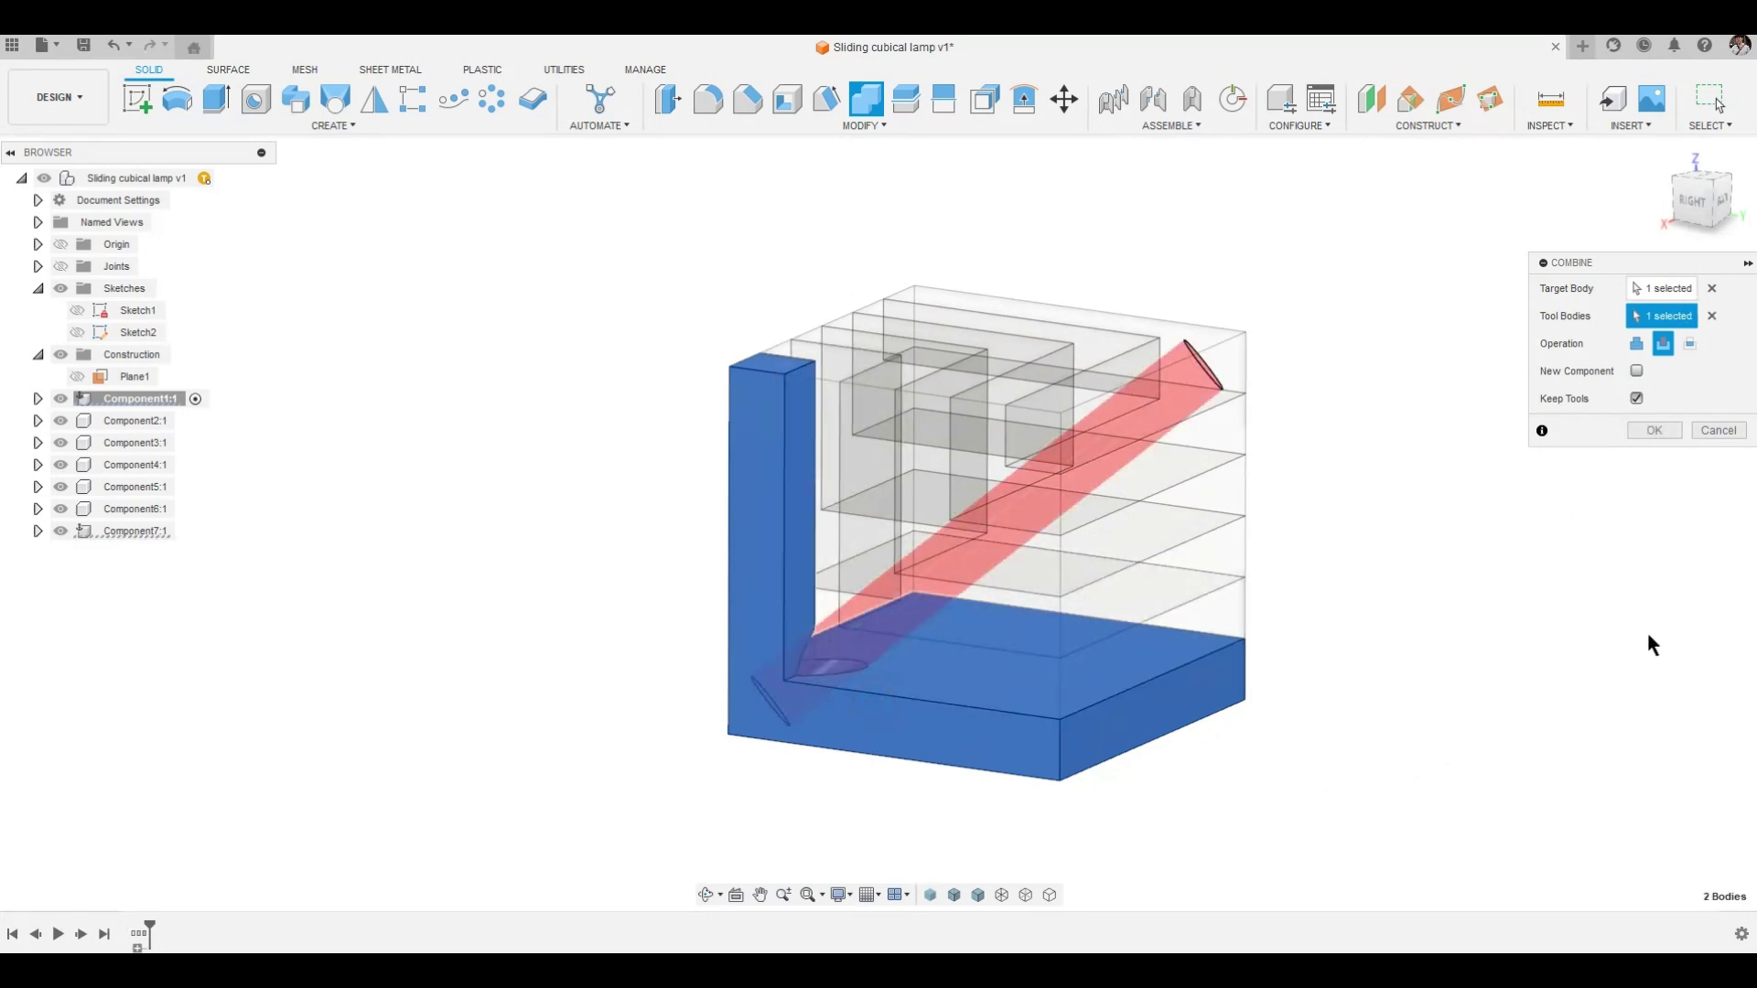
pyautogui.click(1655, 430)
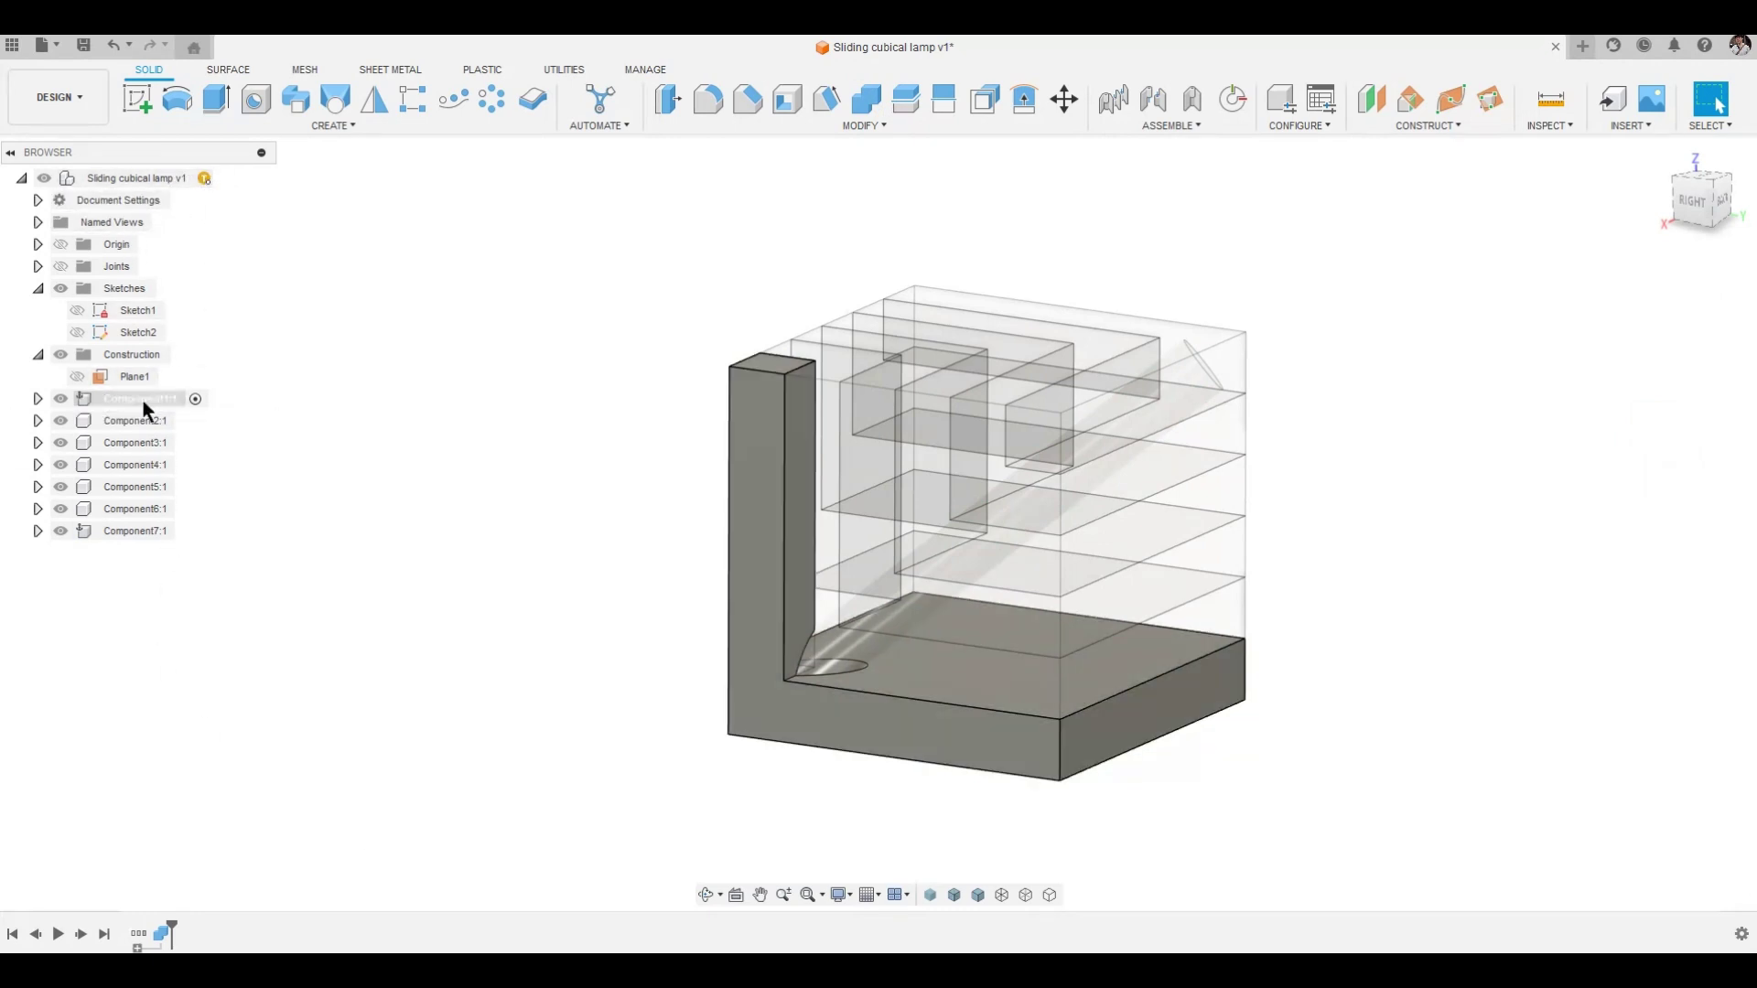
# Activate Component2, hide Component1, and cut the diagonal rod out of Component2's body with Combine.
pyautogui.click(184, 417)
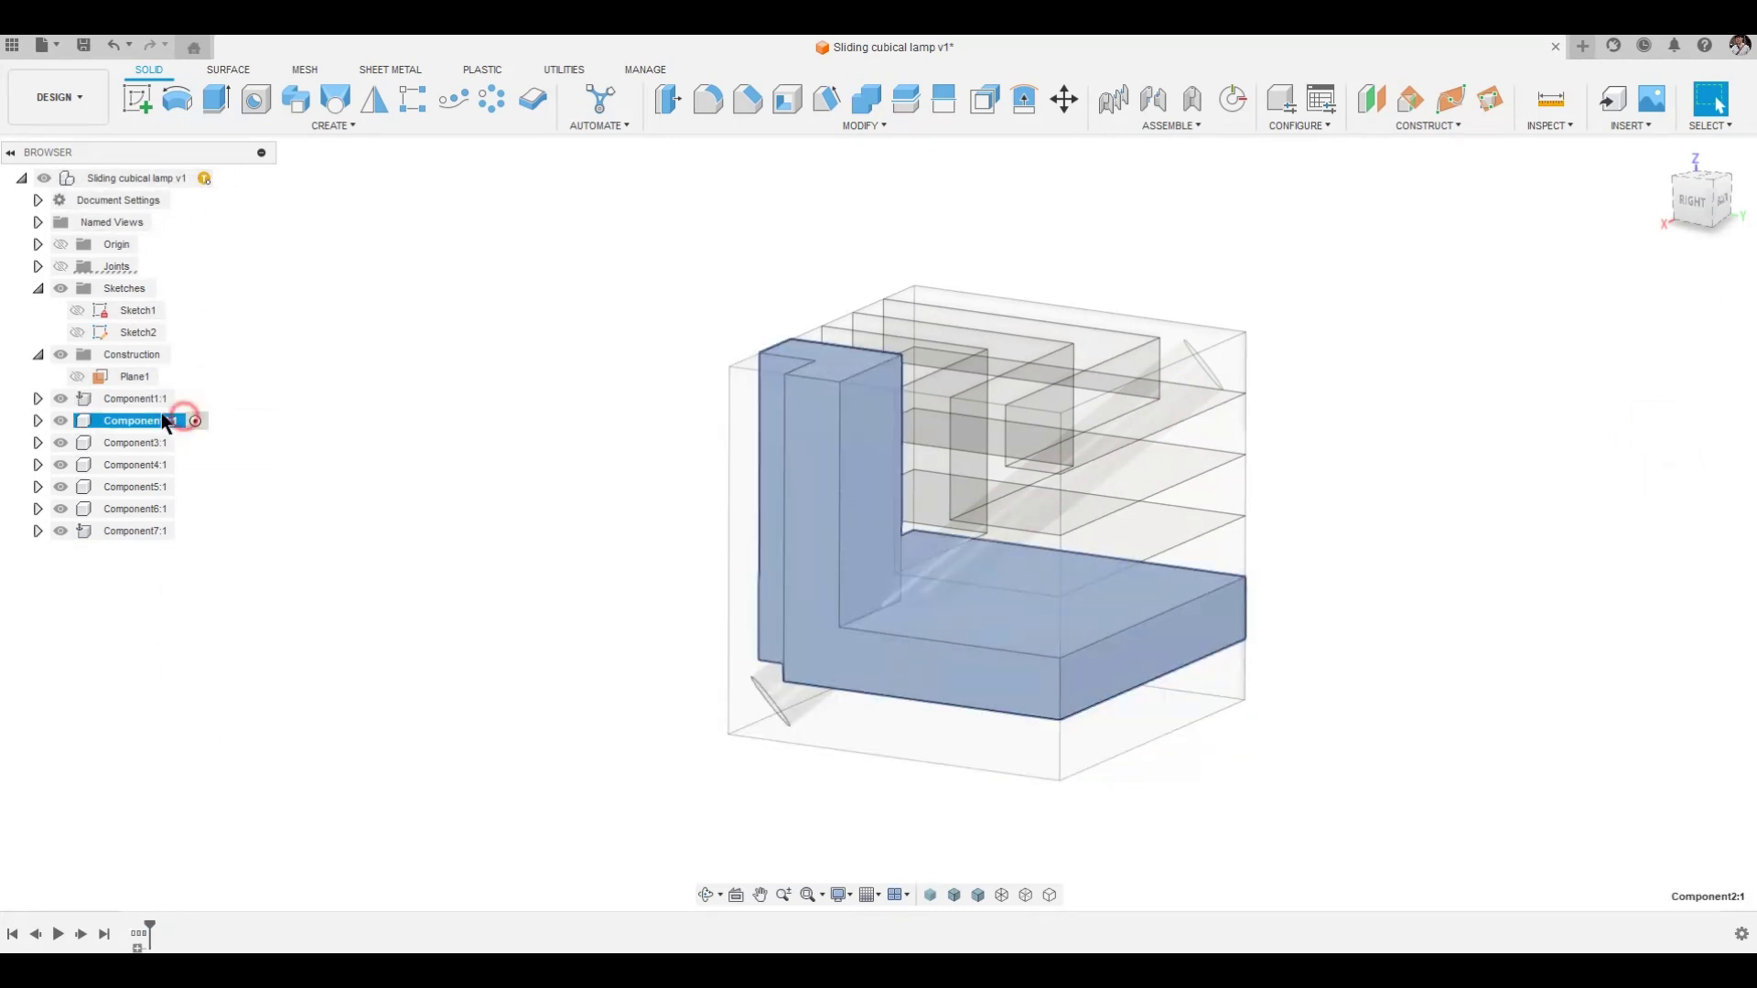
pyautogui.click(60, 399)
pyautogui.click(420, 470)
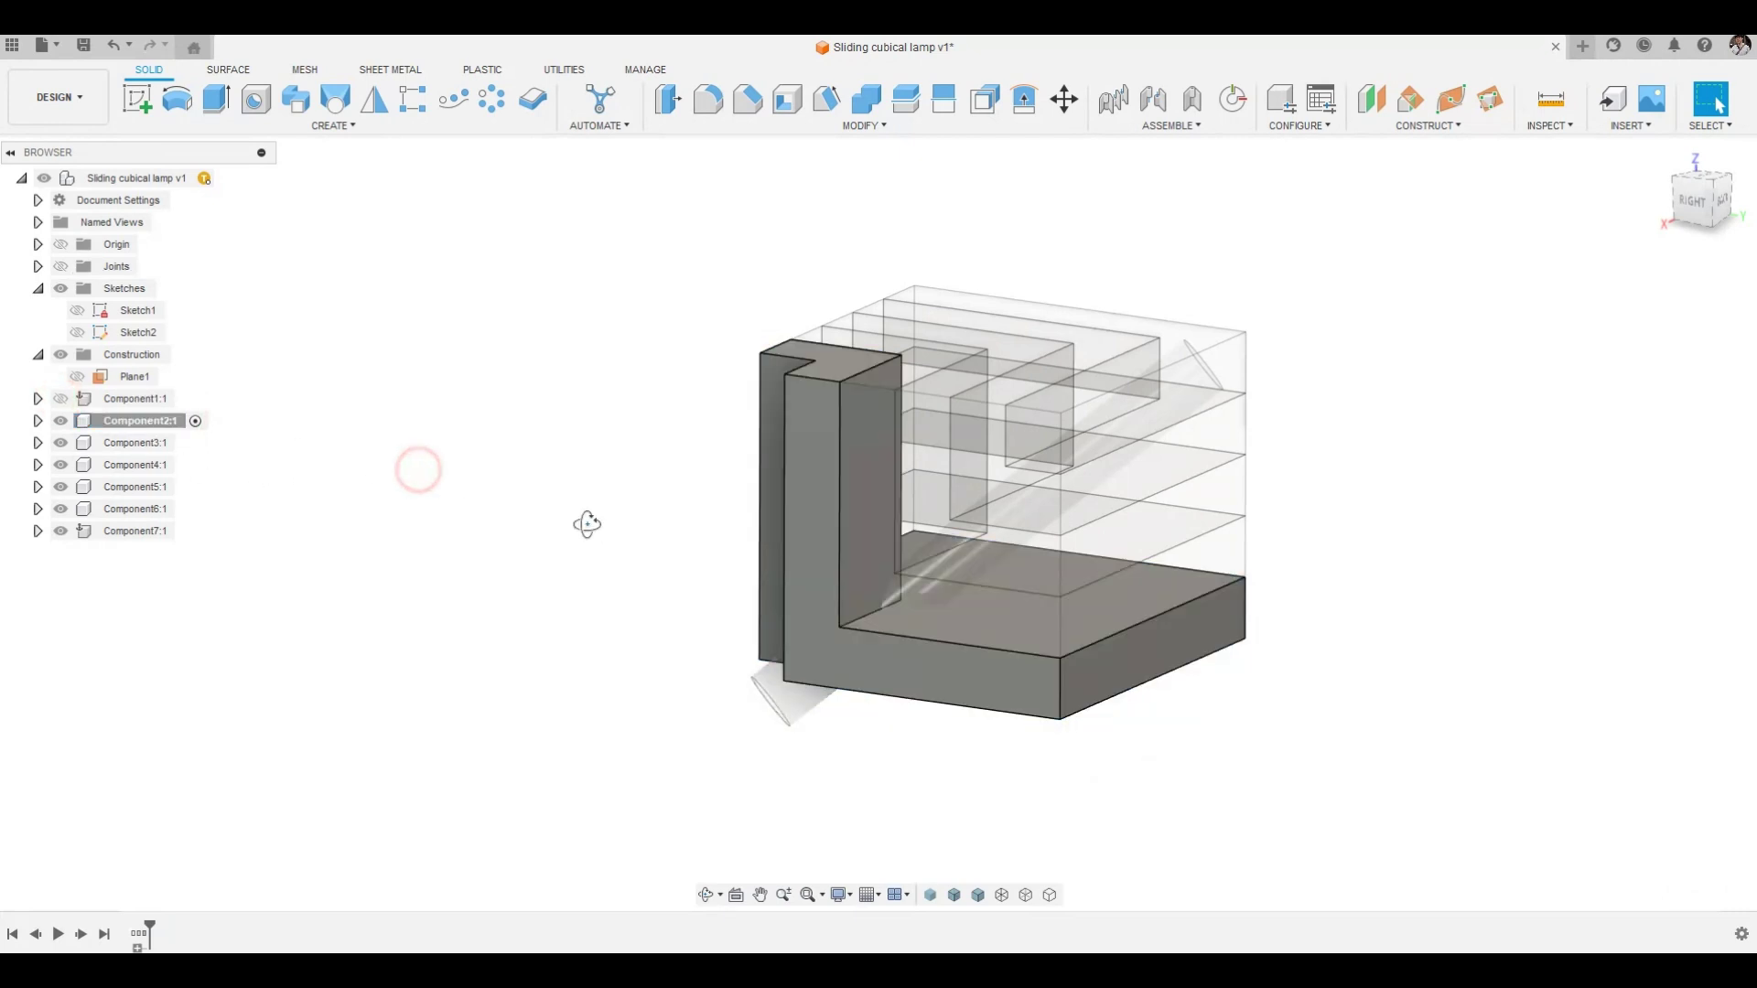
pyautogui.keyDown('shift'); pyautogui.moveTo(589, 523); pyautogui.dragTo(608, 443, button='middle'); pyautogui.keyUp('shift')
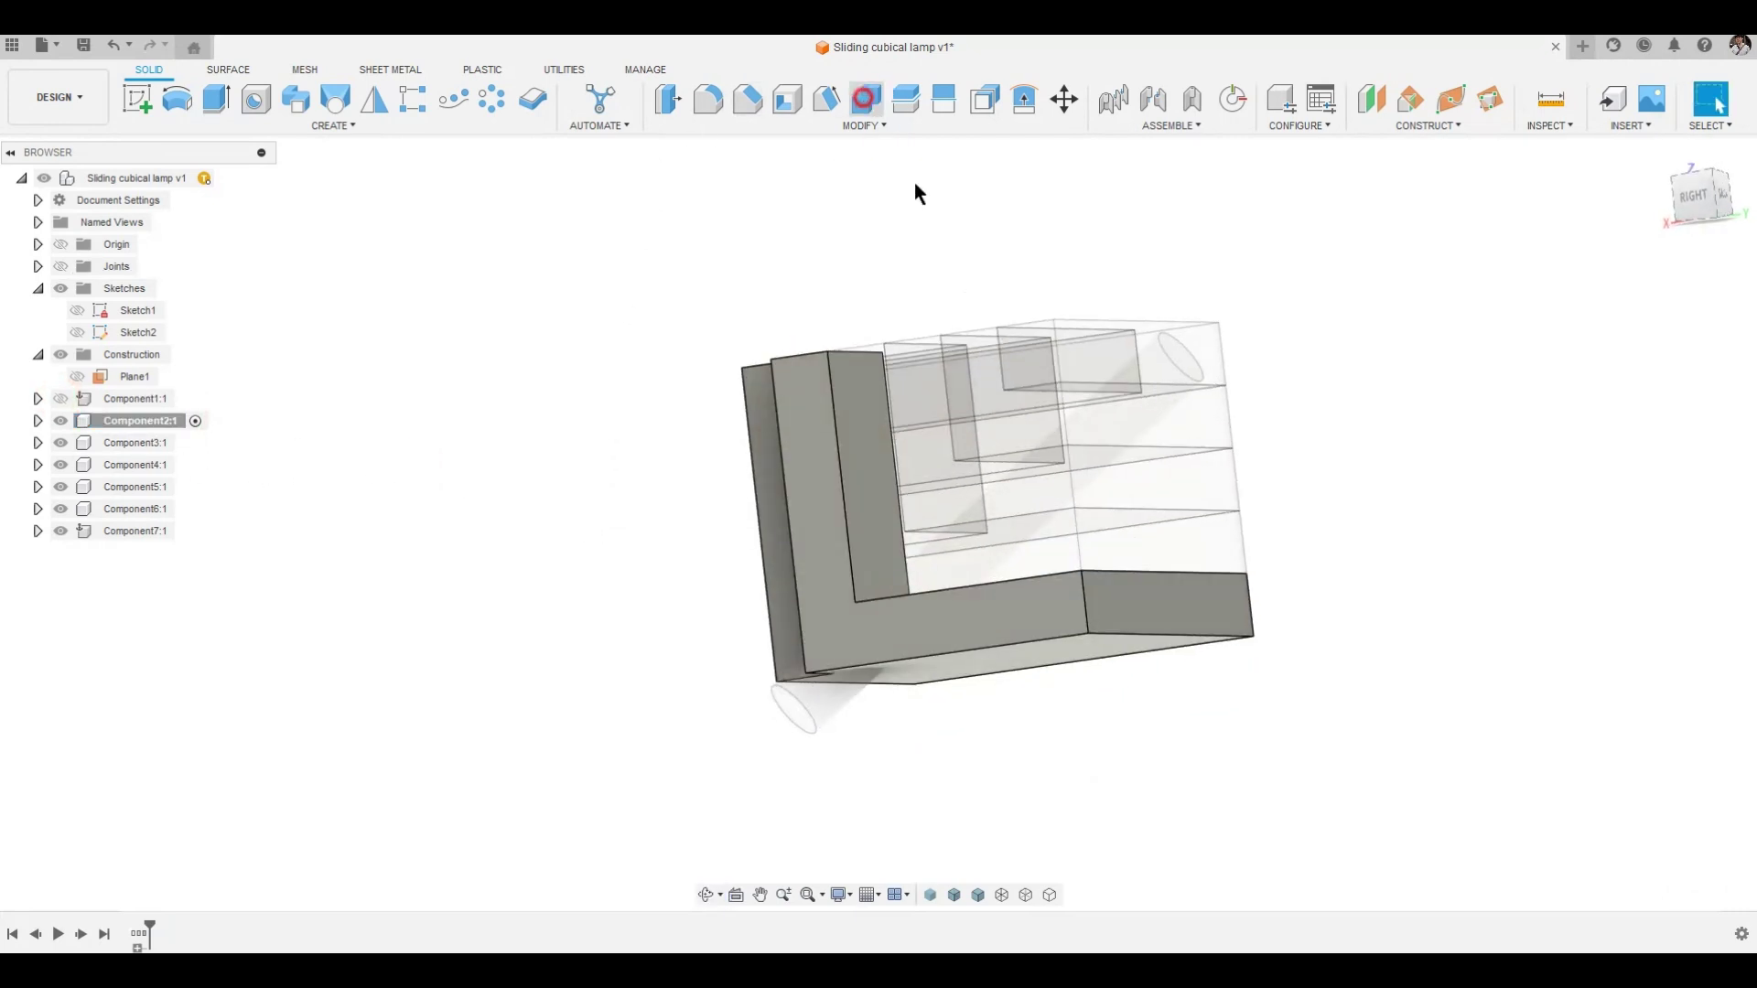
pyautogui.click(1060, 649)
pyautogui.click(843, 692)
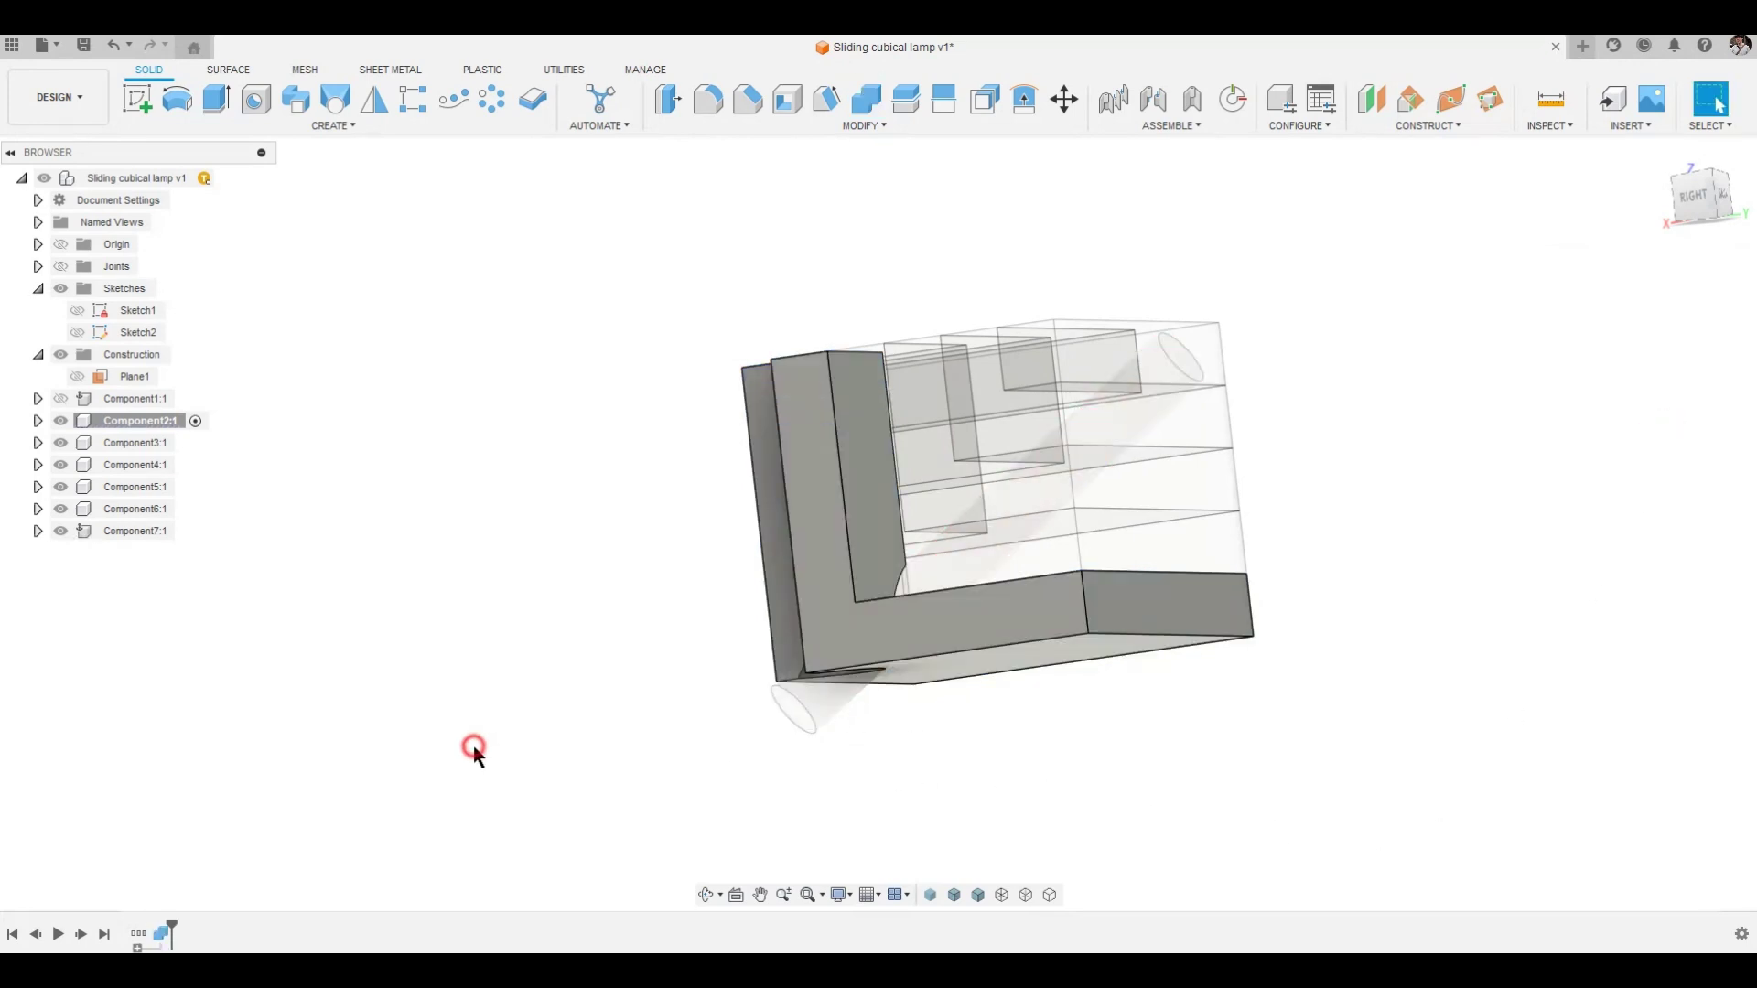
# Hide Component2, activate Component3, and cut the diagonal rod out of its body with Combine, keeping the tool body.
pyautogui.click(60, 421)
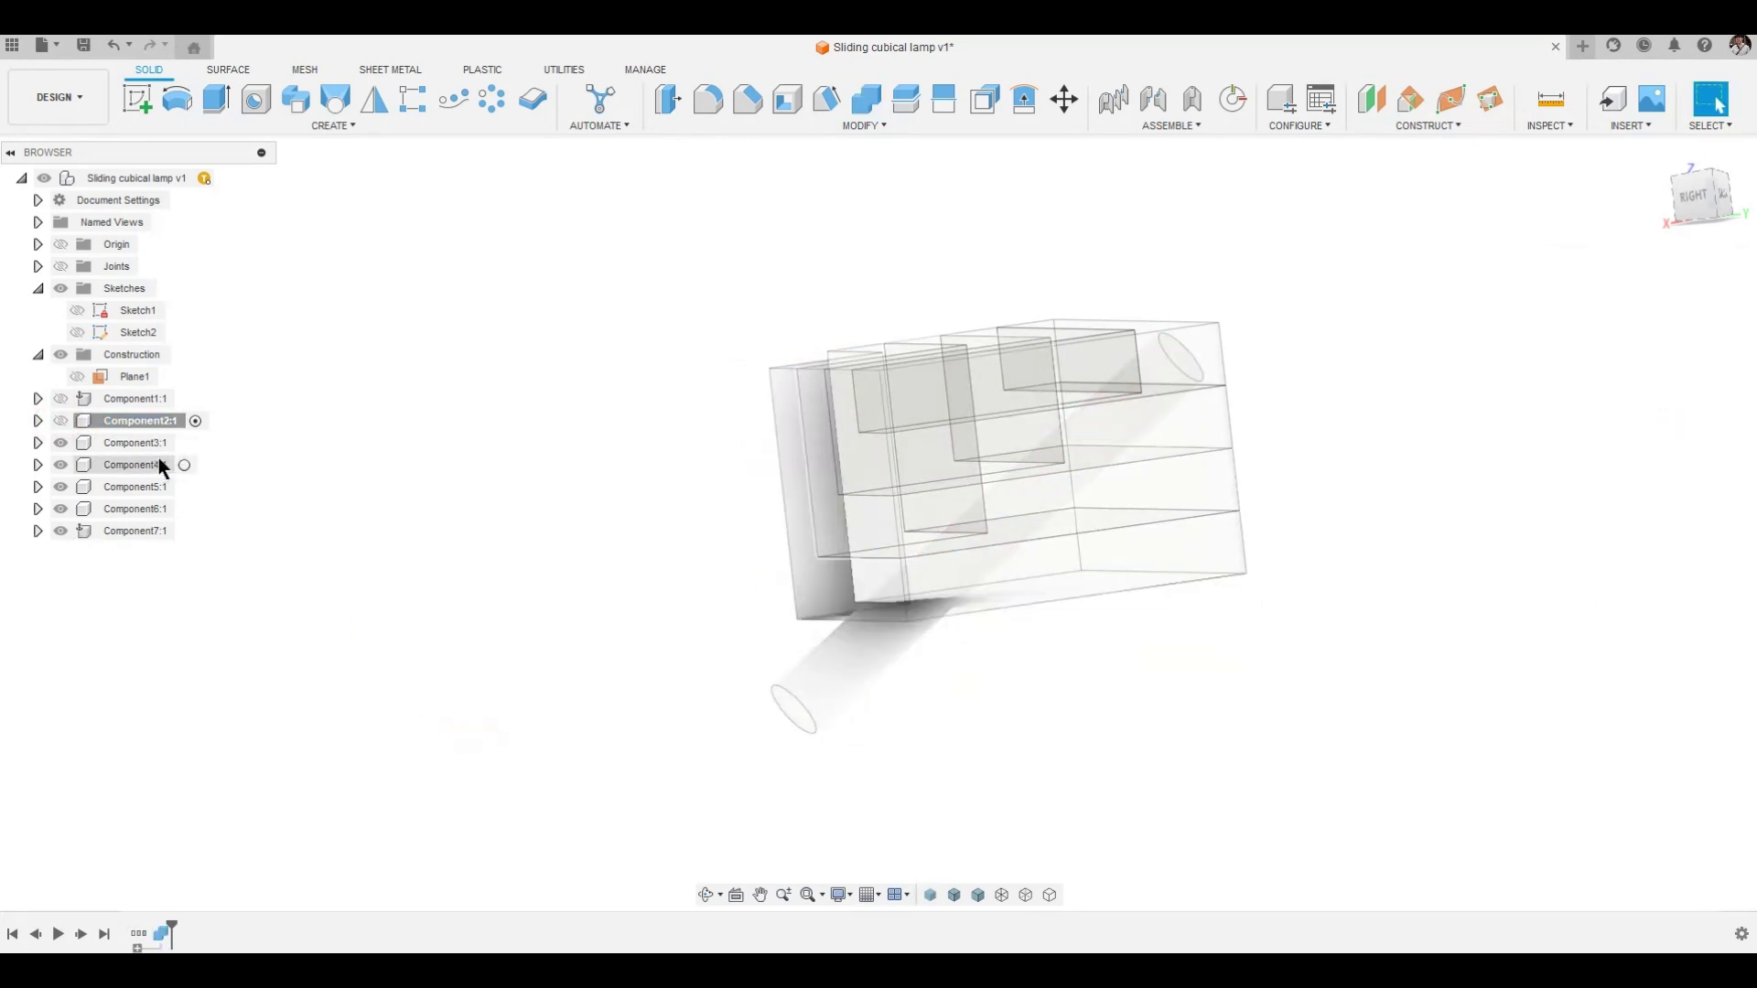
pyautogui.click(183, 444)
pyautogui.click(320, 501)
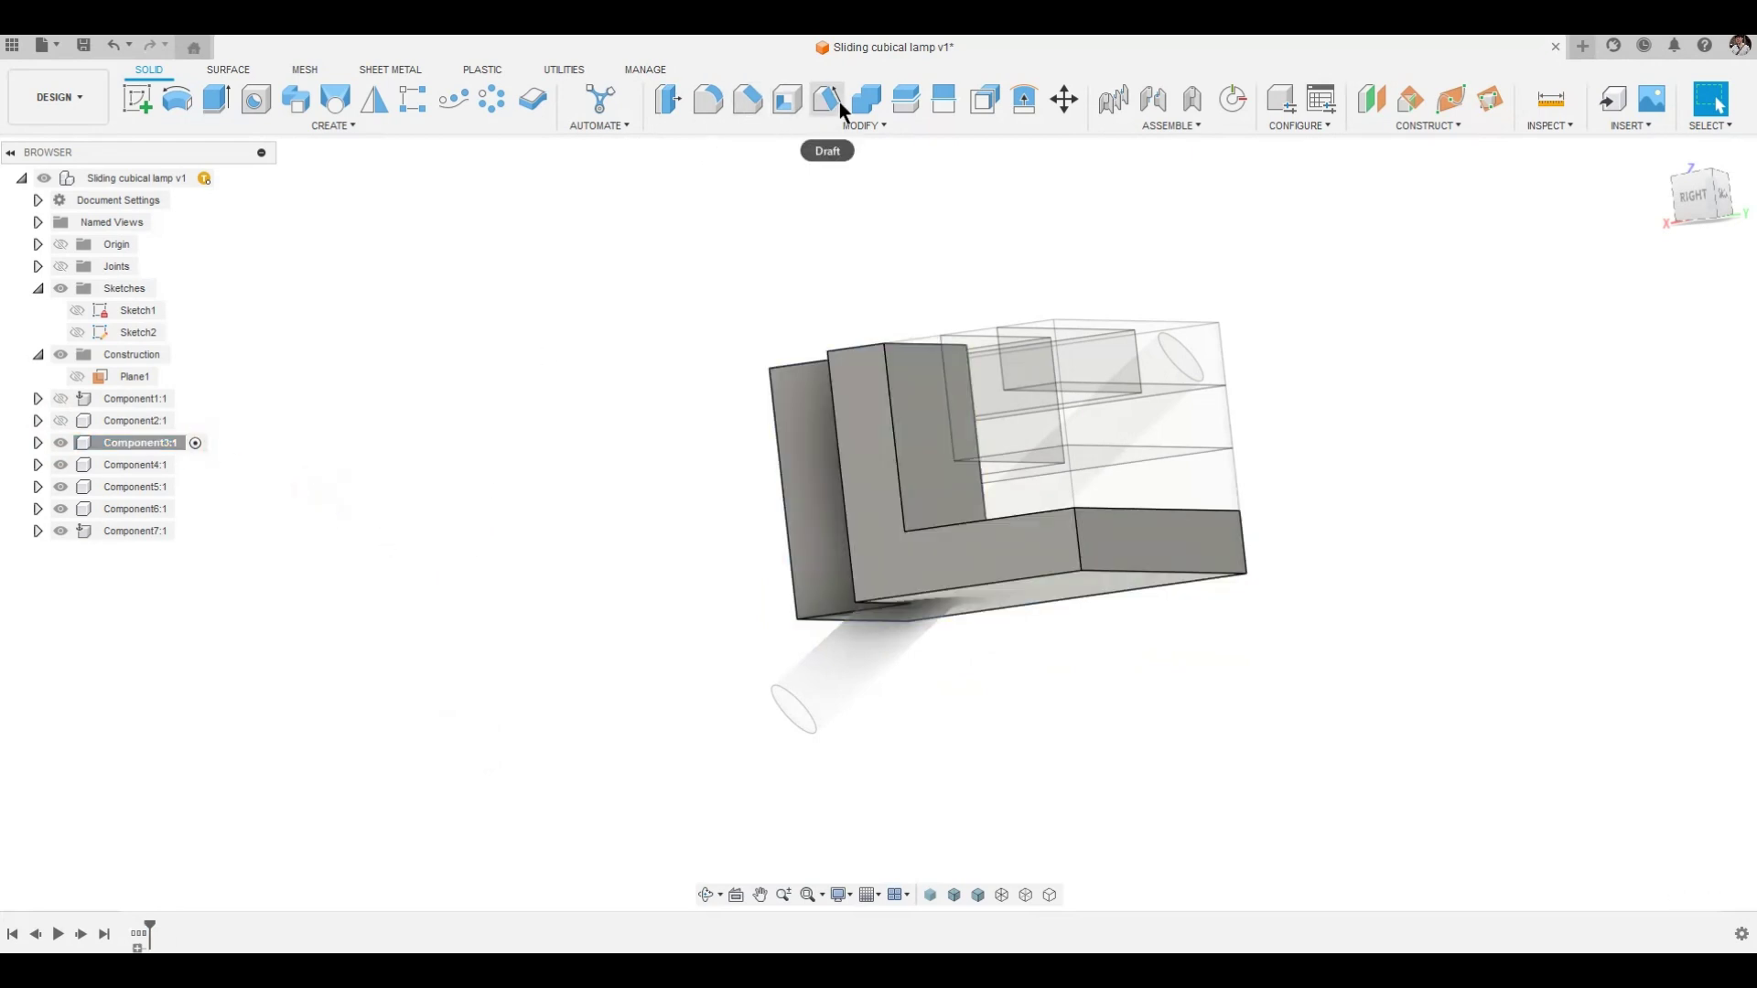
pyautogui.click(866, 98)
pyautogui.click(854, 505)
pyautogui.click(841, 688)
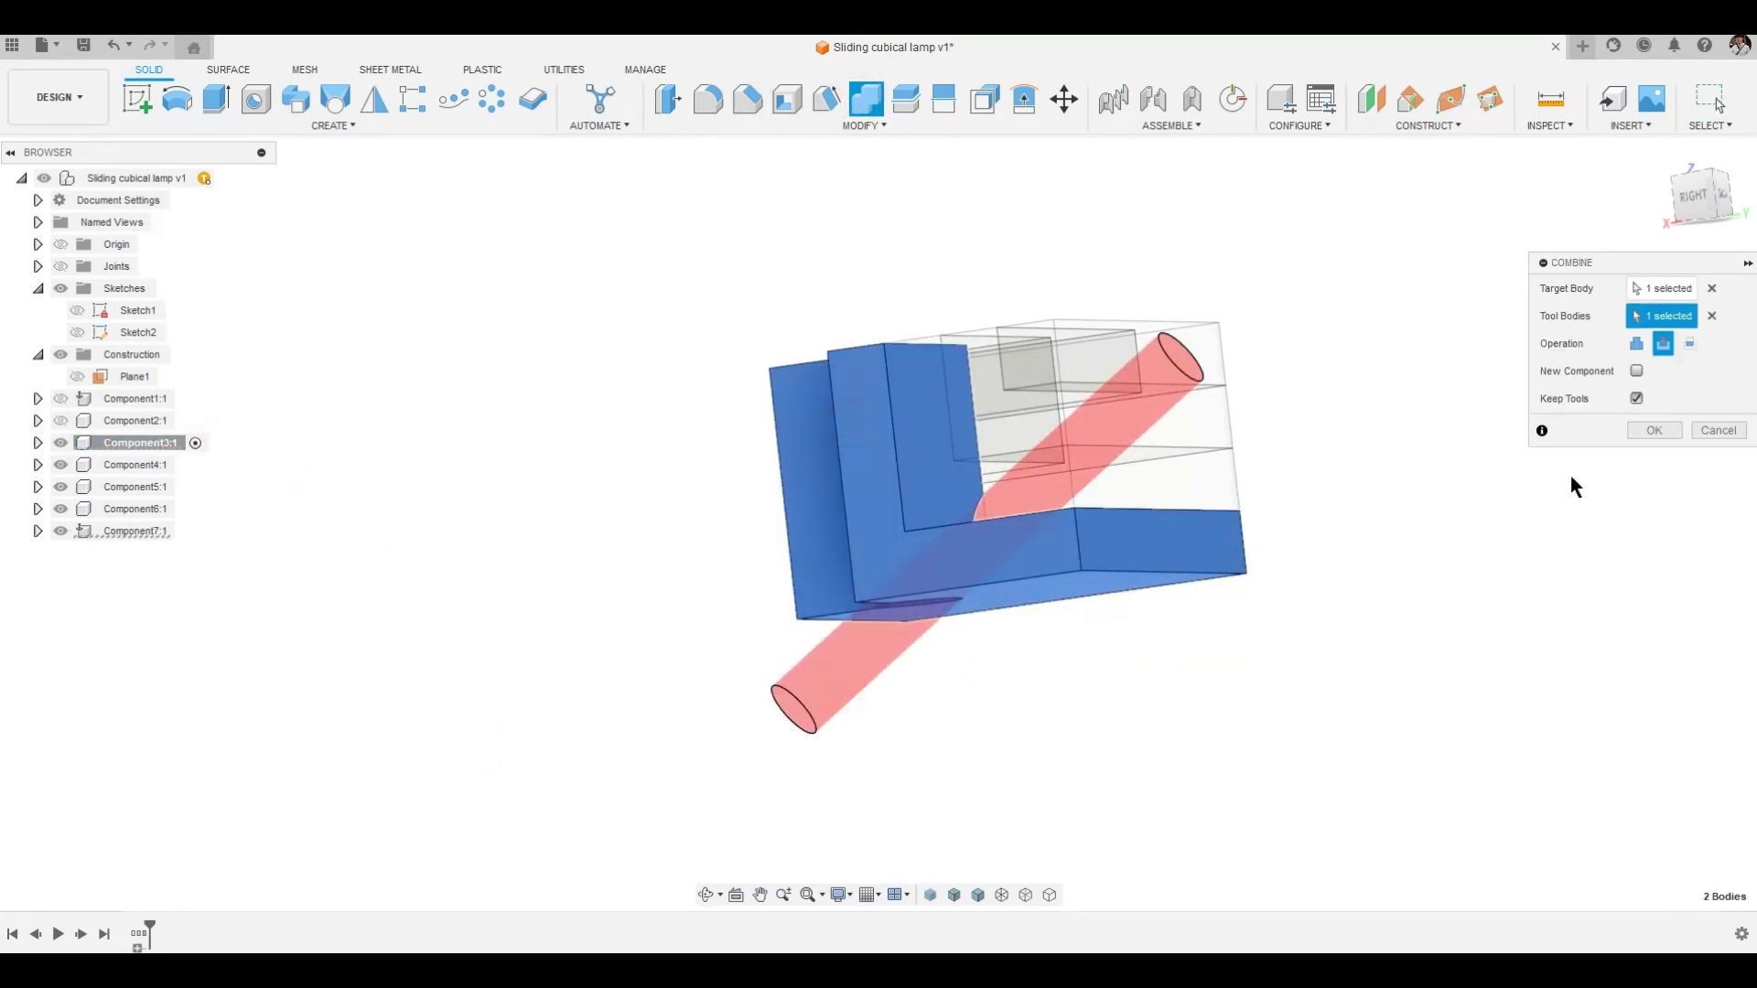
pyautogui.click(1654, 431)
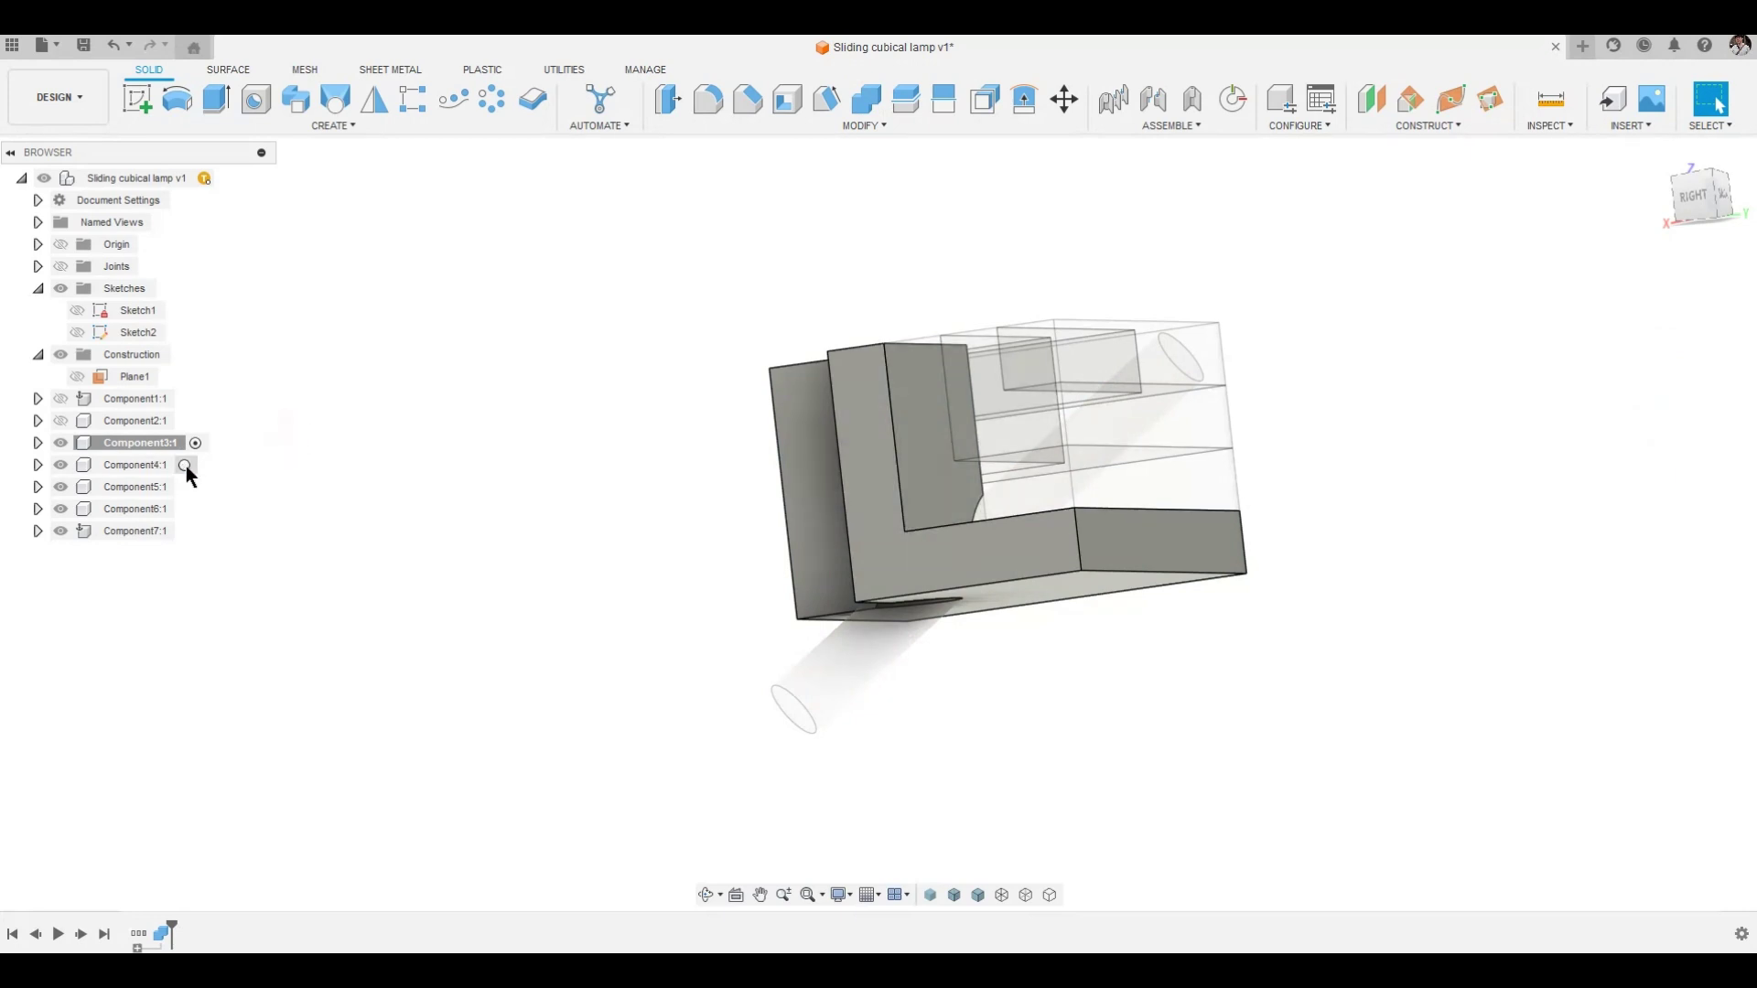
# Activate Component4, hide Component3, and cut the diagonal rod out of Component4's body with Combine, keeping the tool body.
pyautogui.click(183, 464)
pyautogui.click(60, 443)
pyautogui.click(475, 541)
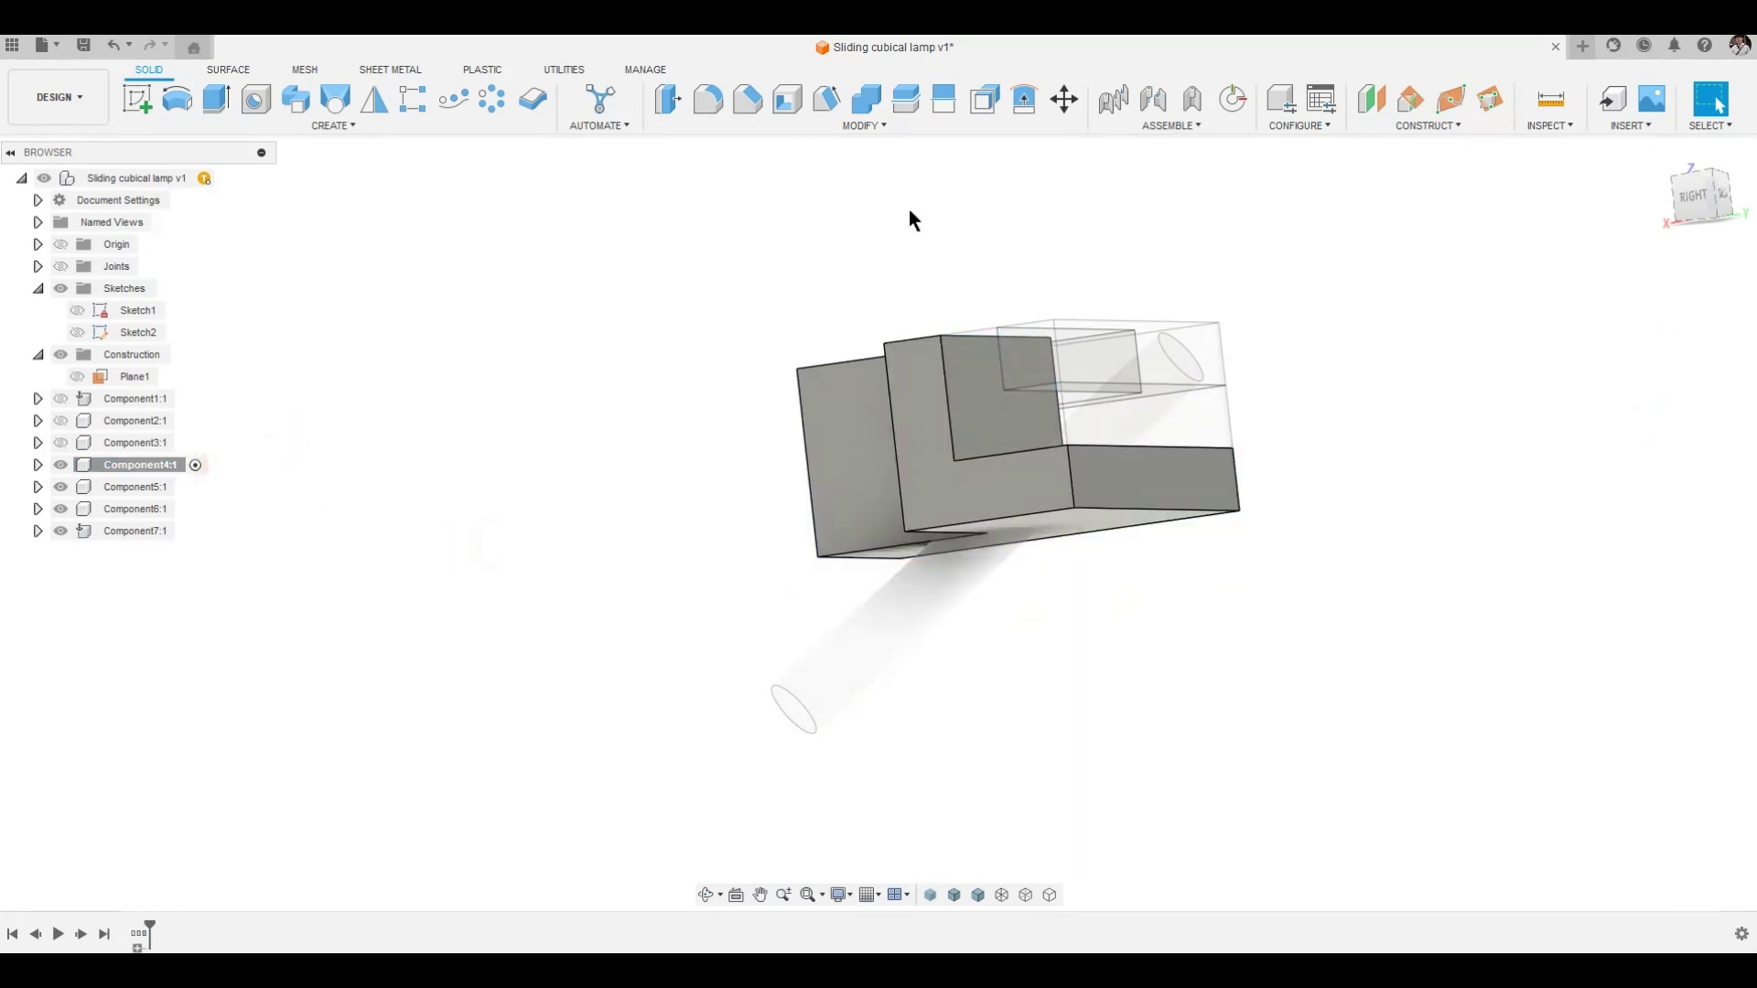
pyautogui.click(865, 98)
pyautogui.keyDown('shift'); pyautogui.moveTo(641, 384); pyautogui.dragTo(1083, 537, button='middle'); pyautogui.keyUp('shift')
pyautogui.click(1052, 616)
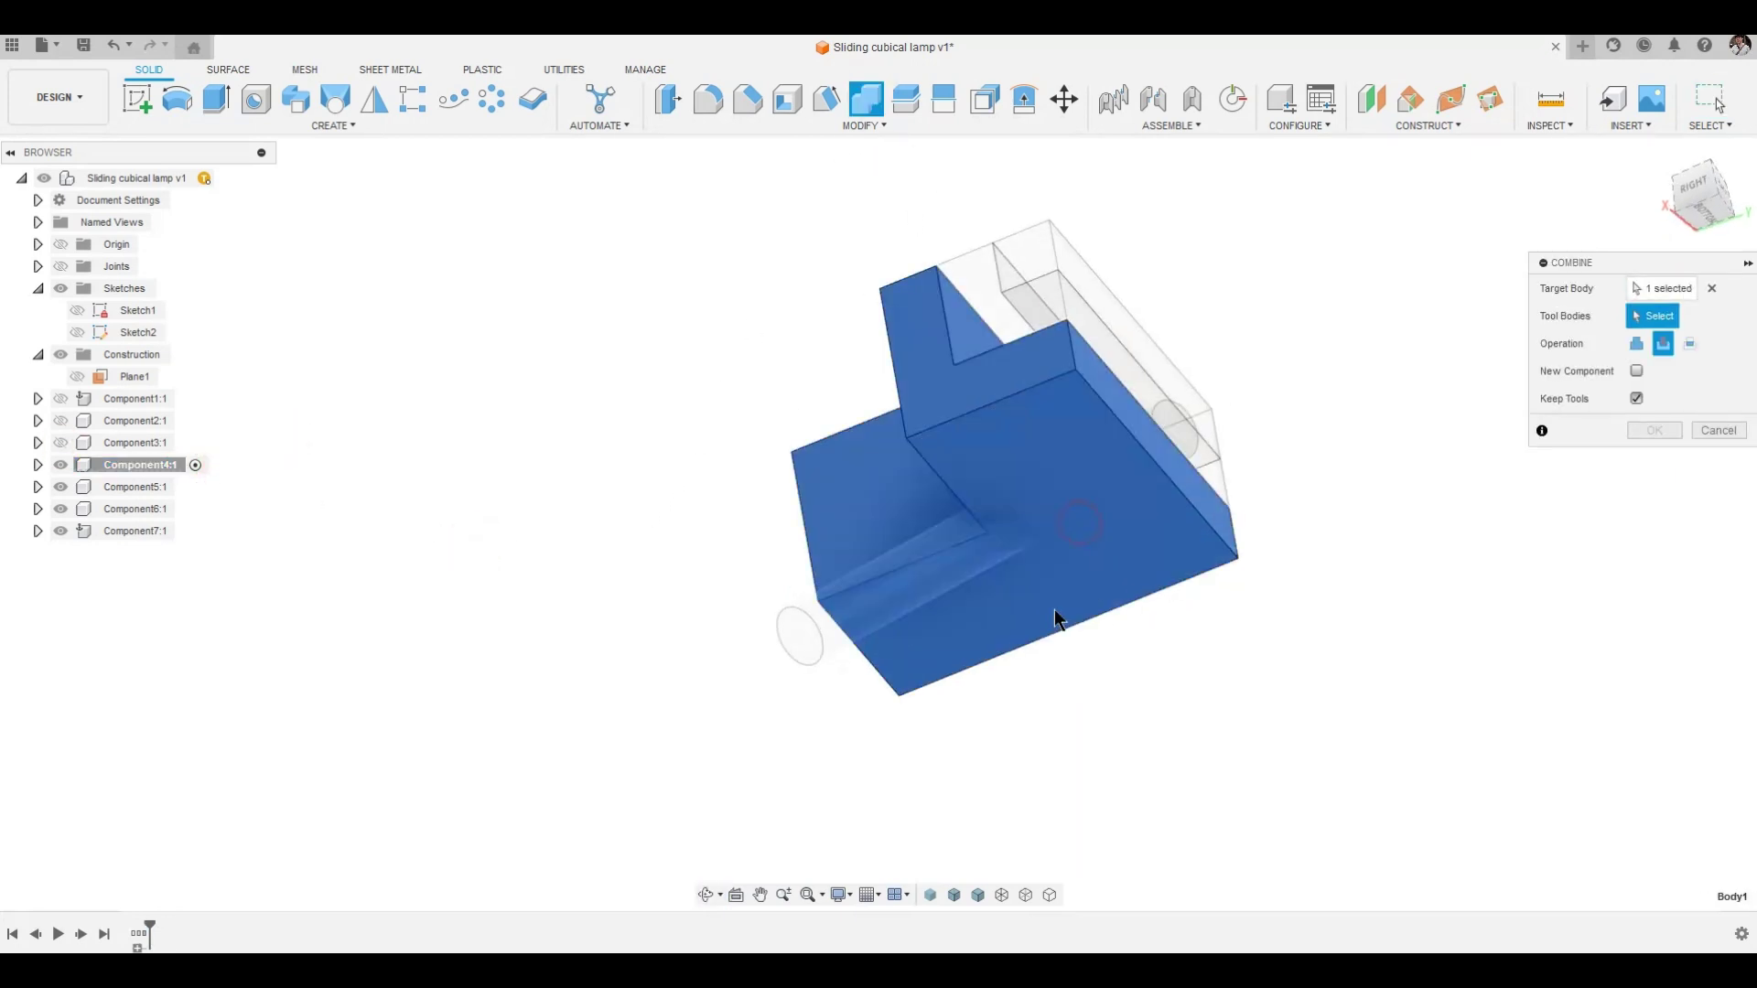
pyautogui.click(913, 584)
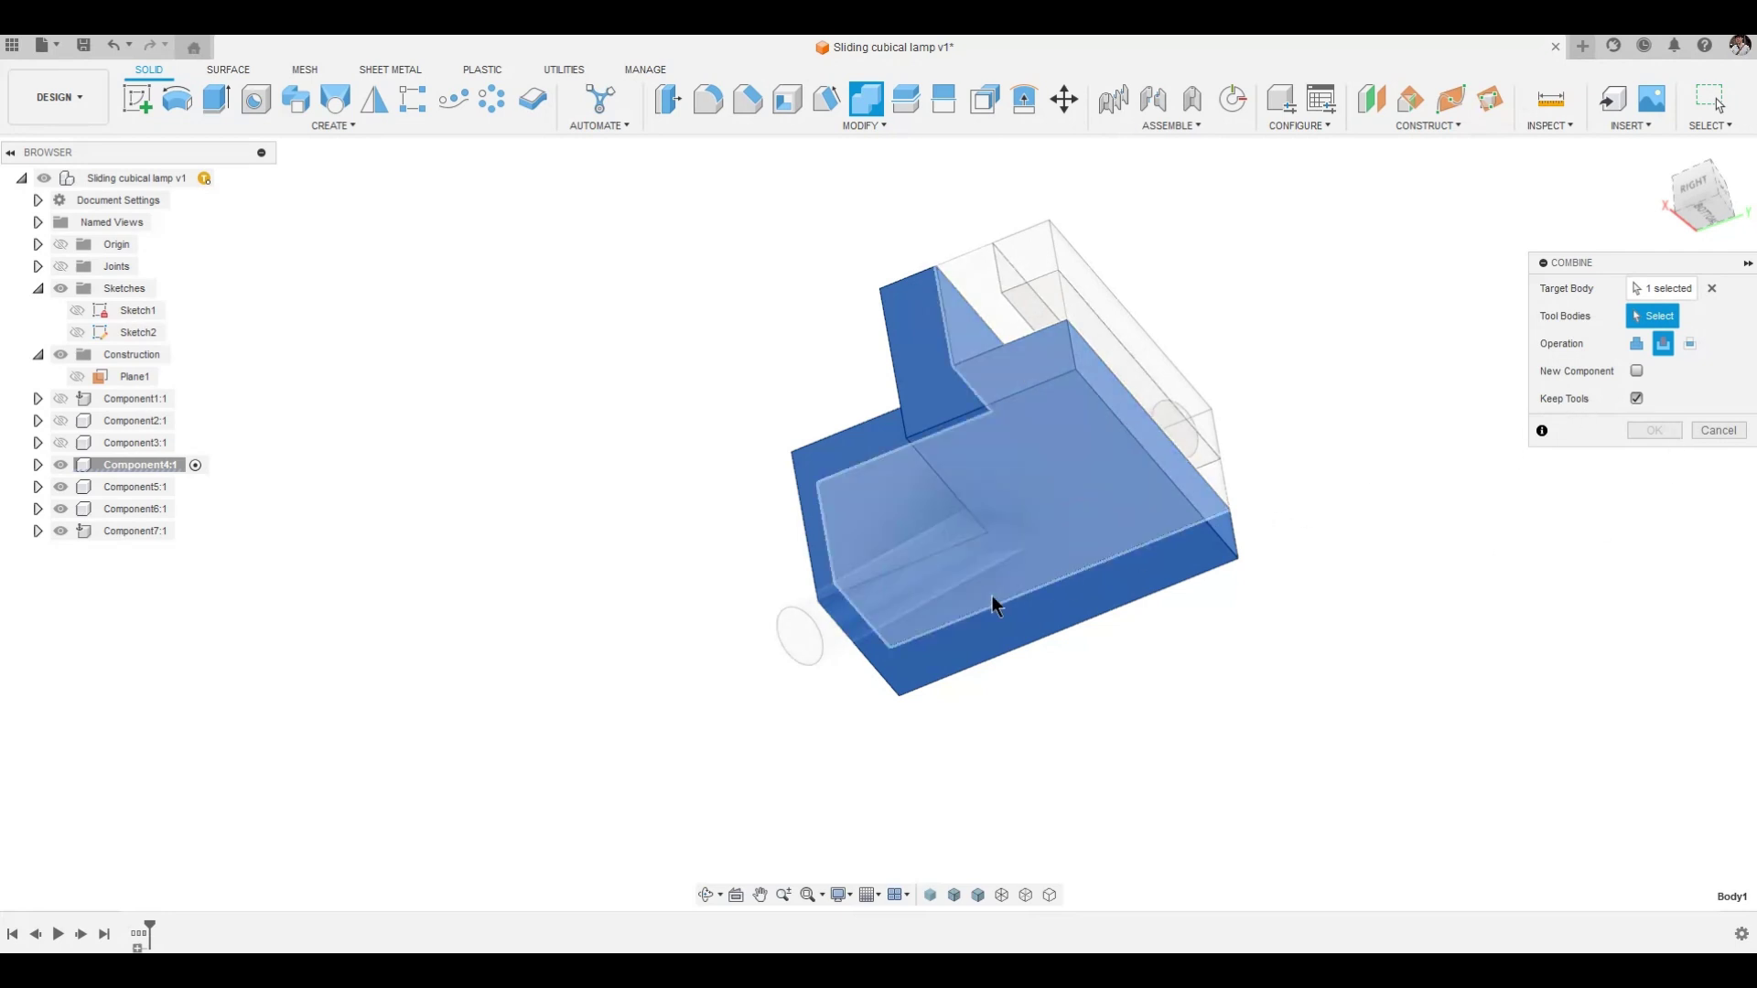
pyautogui.click(911, 597)
pyautogui.click(1652, 430)
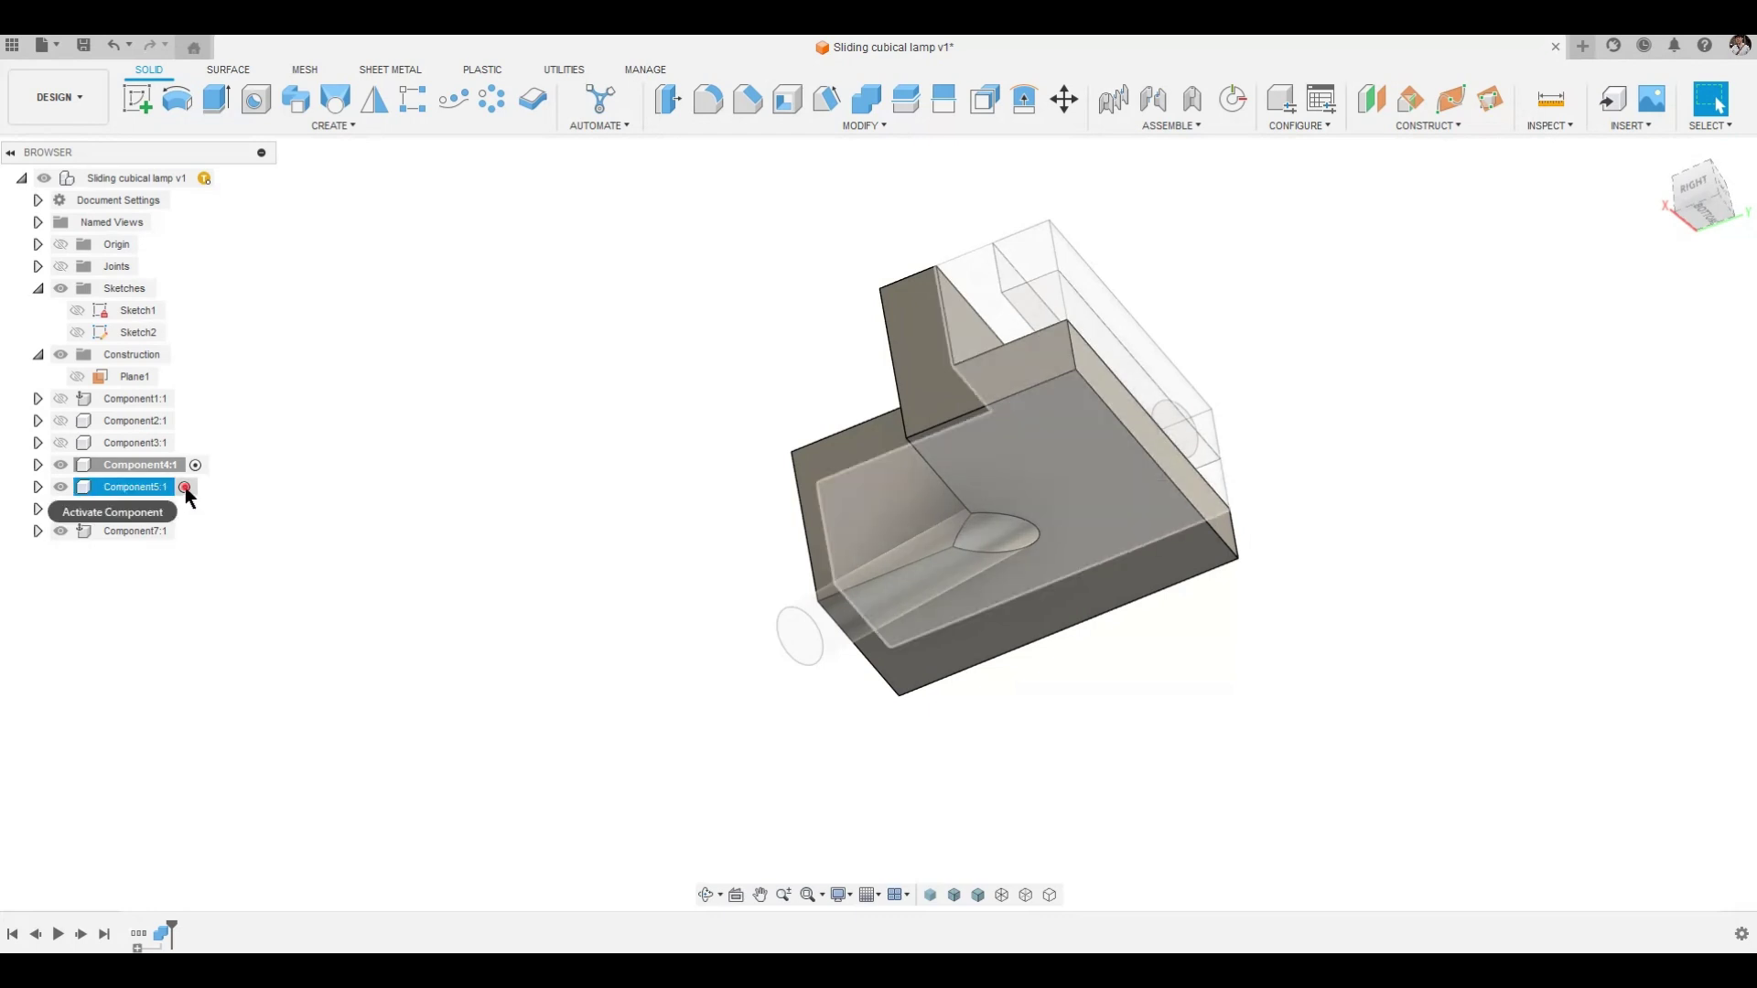
# Activate Component5, hide Component4, and cut the diagonal rod out of Component5's body with Combine, keeping the tool body.
pyautogui.click(193, 487)
pyautogui.click(59, 465)
pyautogui.click(589, 463)
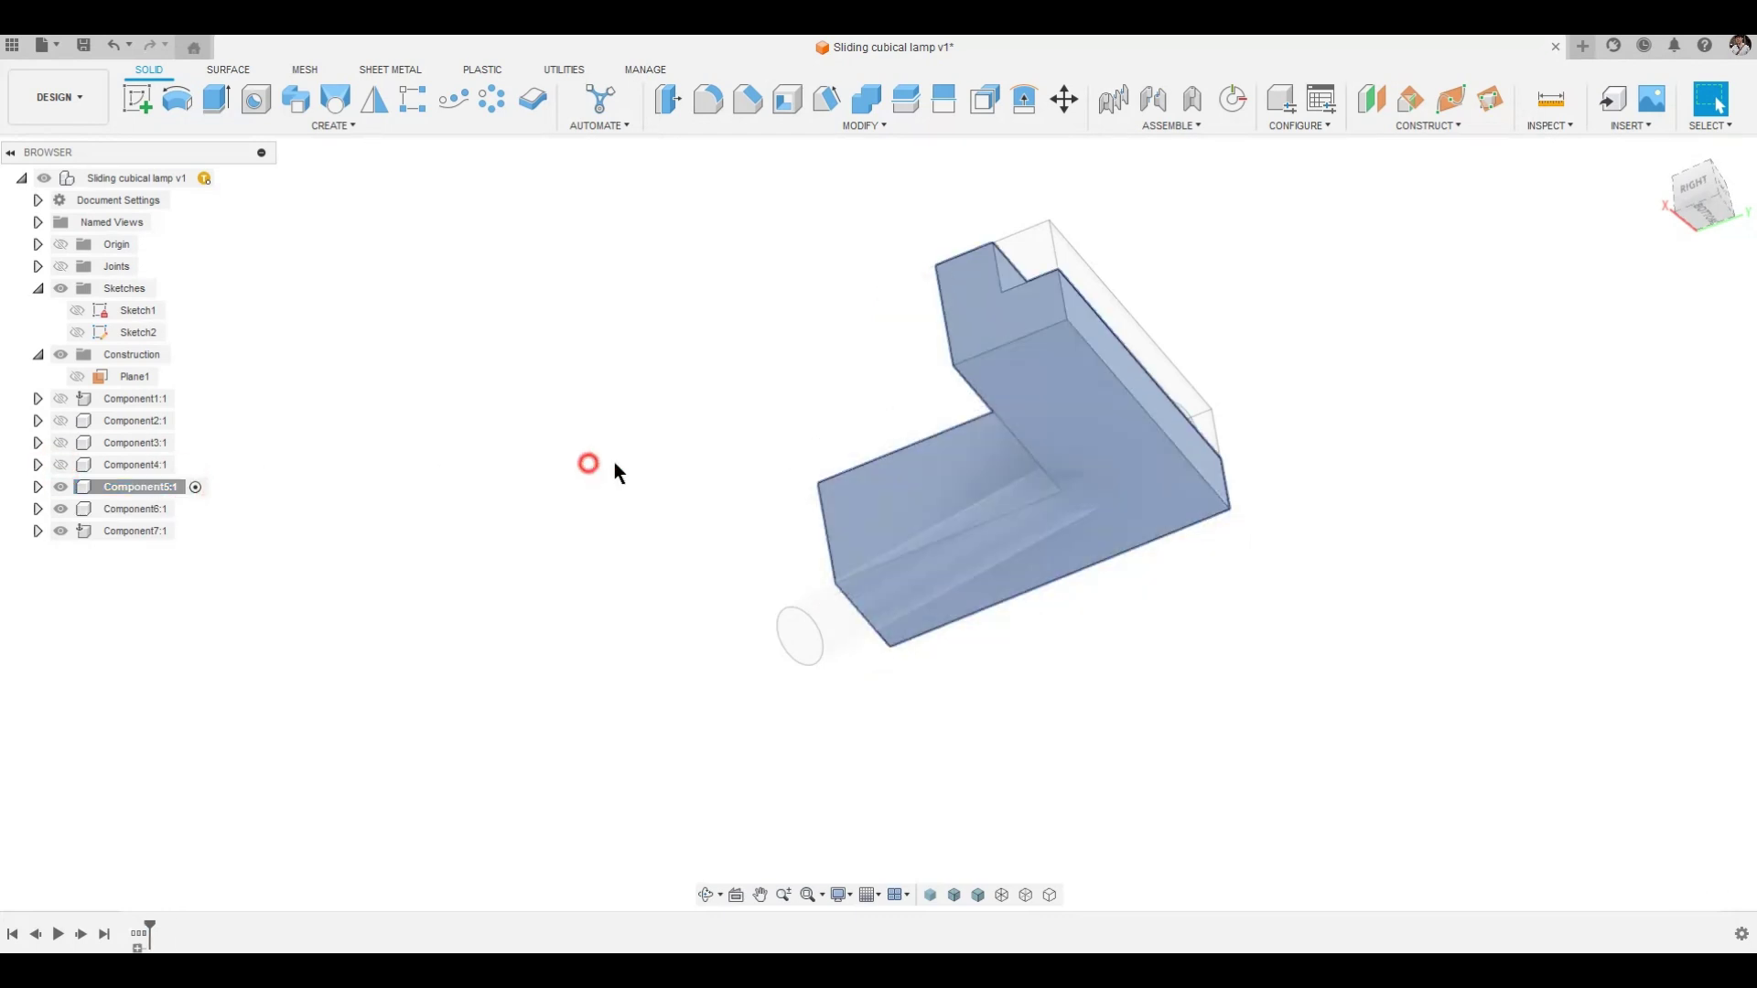
pyautogui.keyDown('shift'); pyautogui.moveTo(633, 465); pyautogui.dragTo(709, 462, button='middle'); pyautogui.keyUp('shift')
pyautogui.click(875, 102)
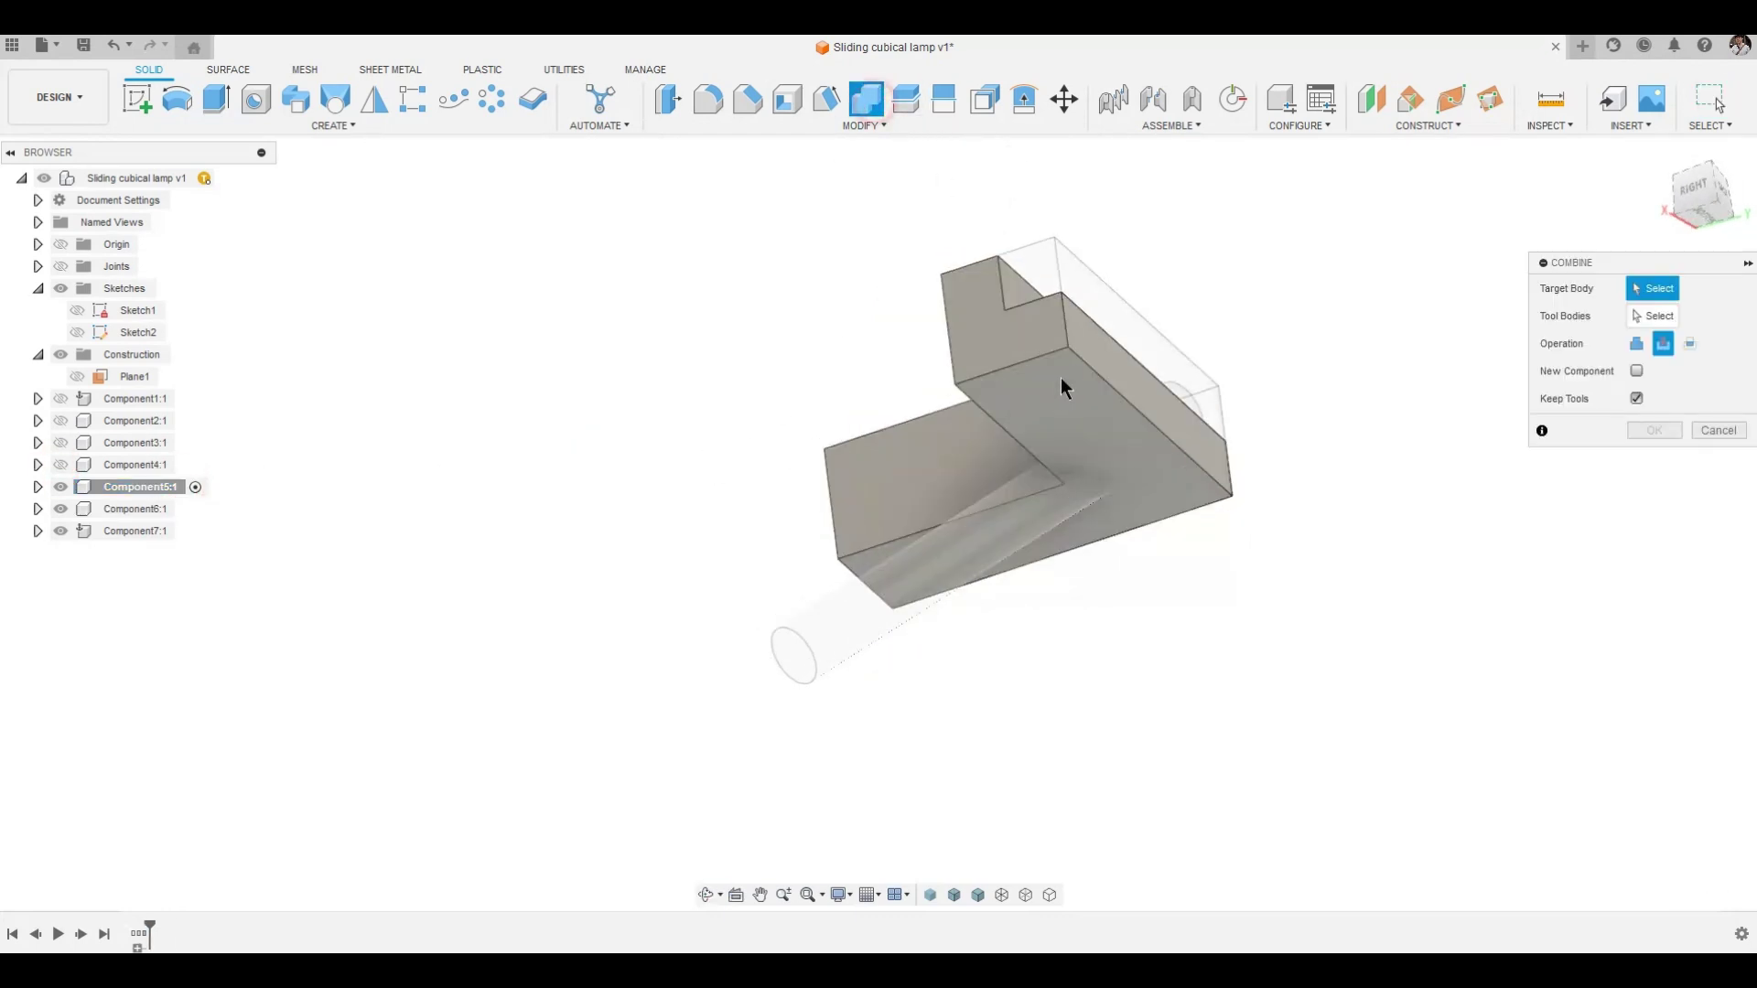
pyautogui.click(1061, 377)
pyautogui.click(891, 624)
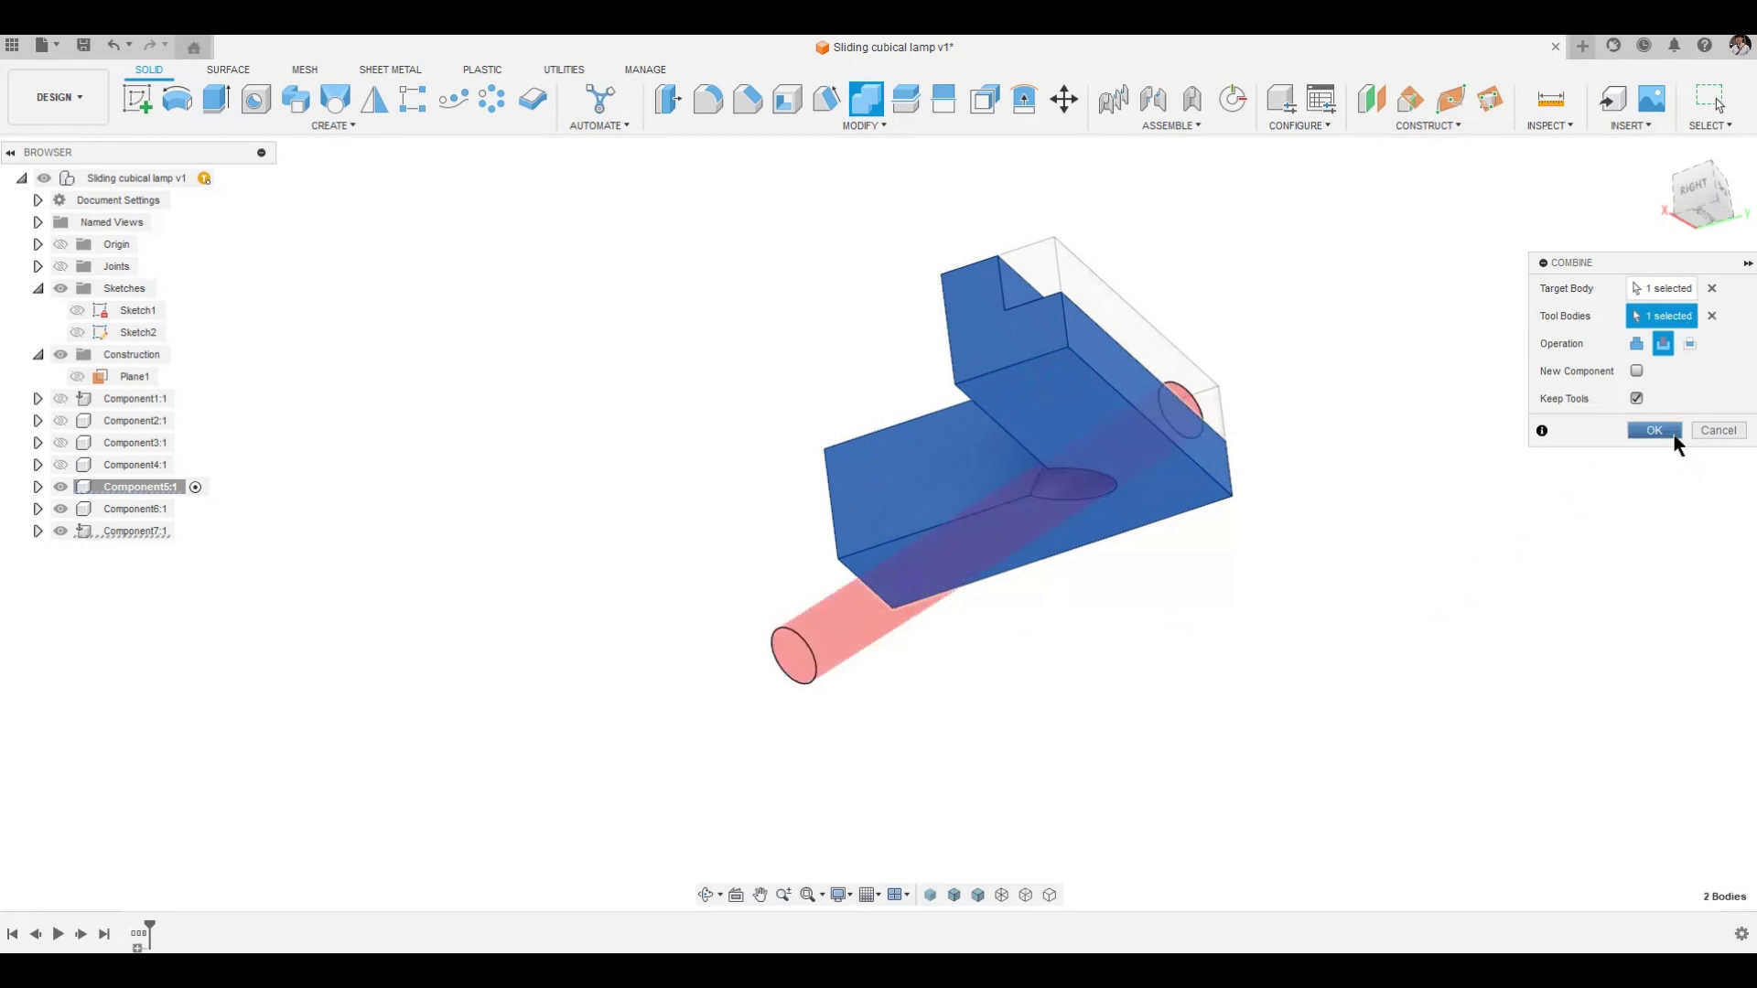
pyautogui.click(1667, 432)
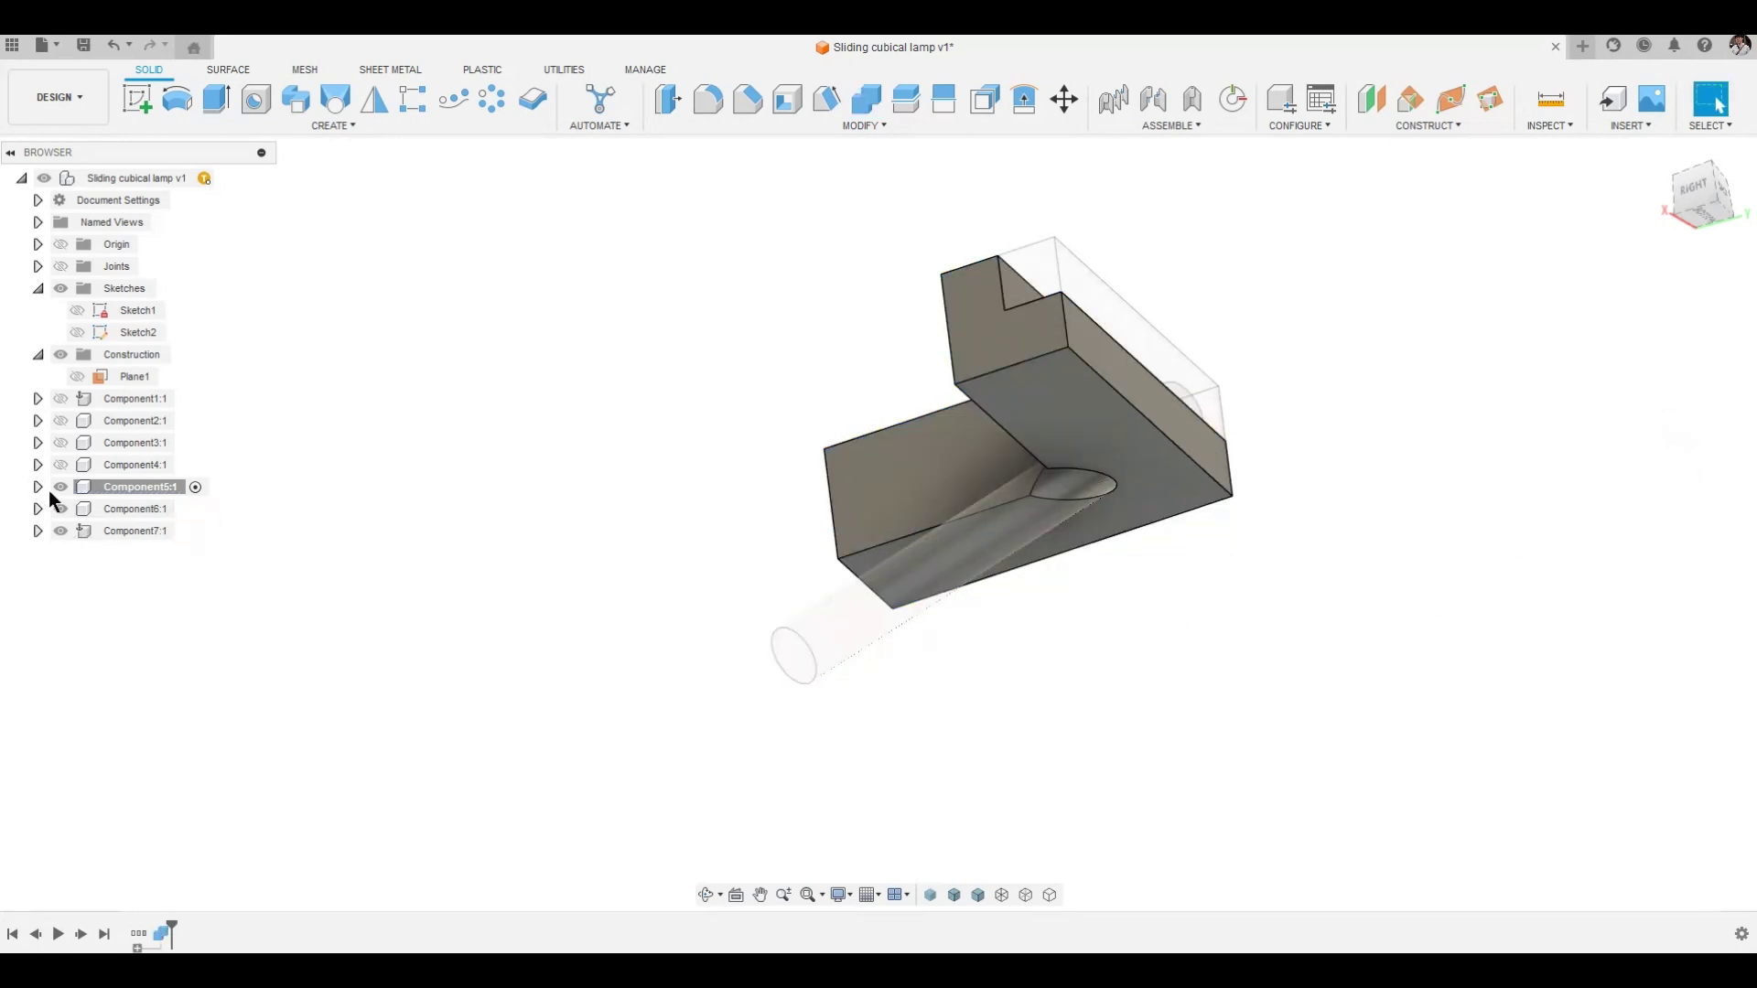
# Hide Component5, activate Component6, and cut the diagonal rod out of its body with Combine, keeping the tool body.
pyautogui.click(59, 486)
pyautogui.click(184, 509)
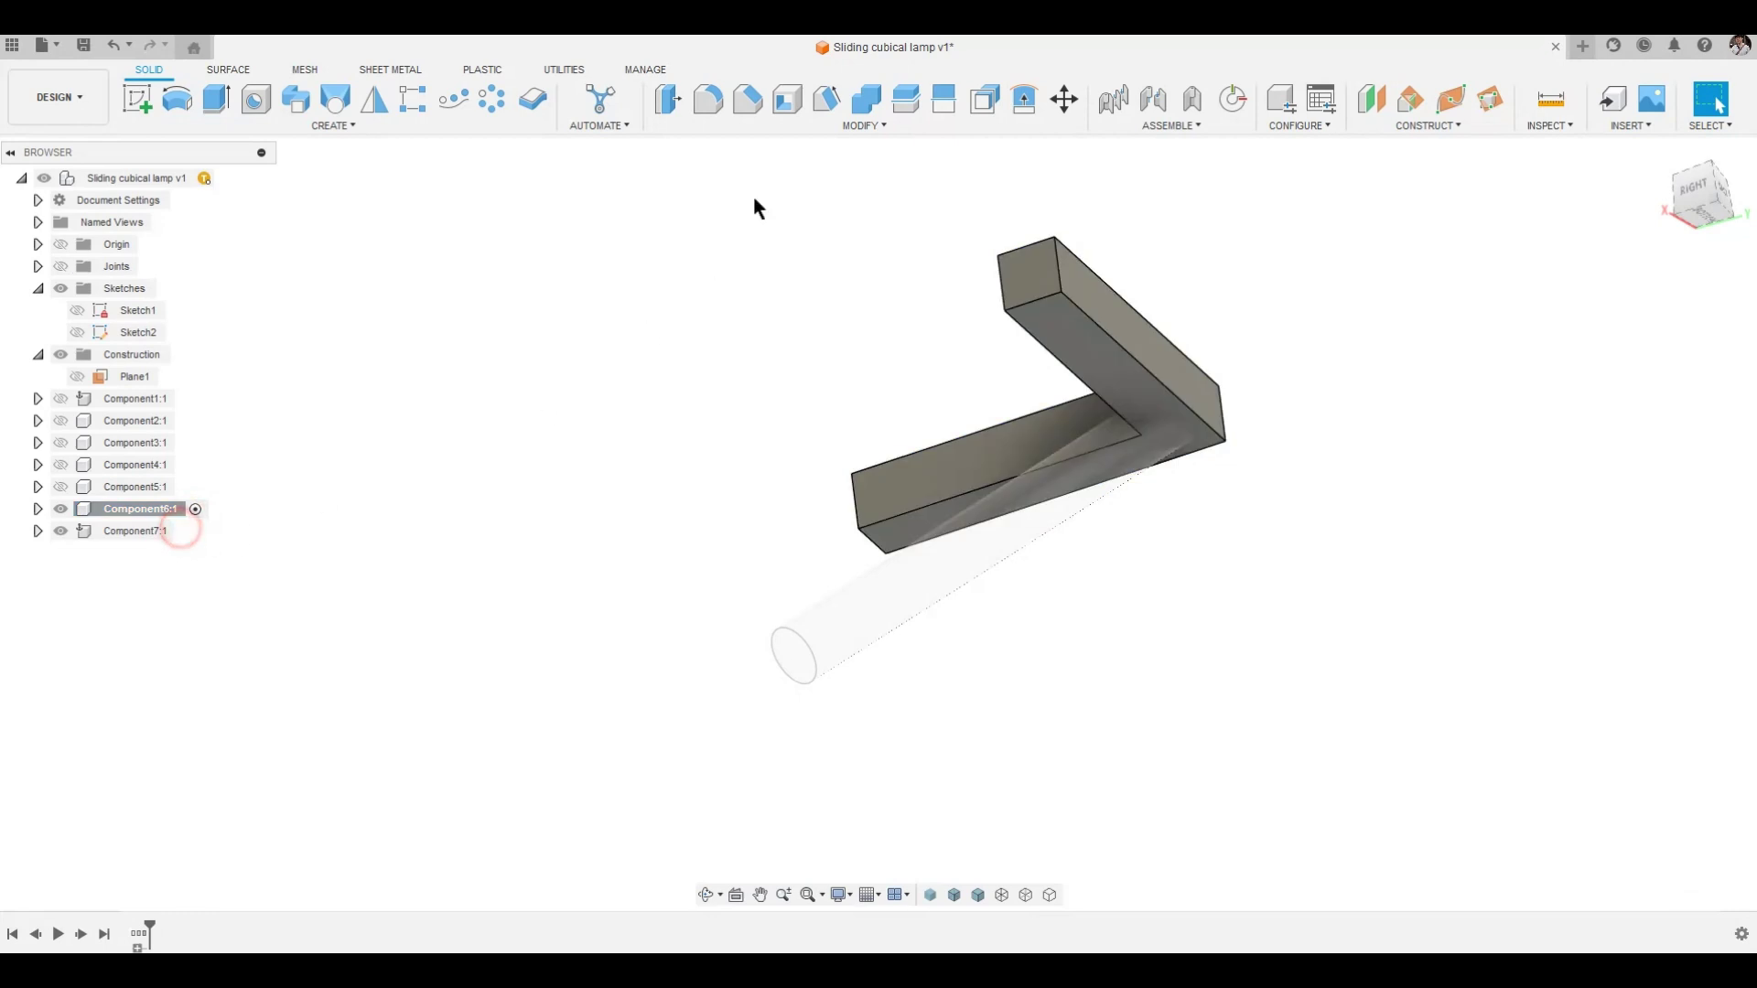
pyautogui.click(866, 108)
pyautogui.click(1040, 325)
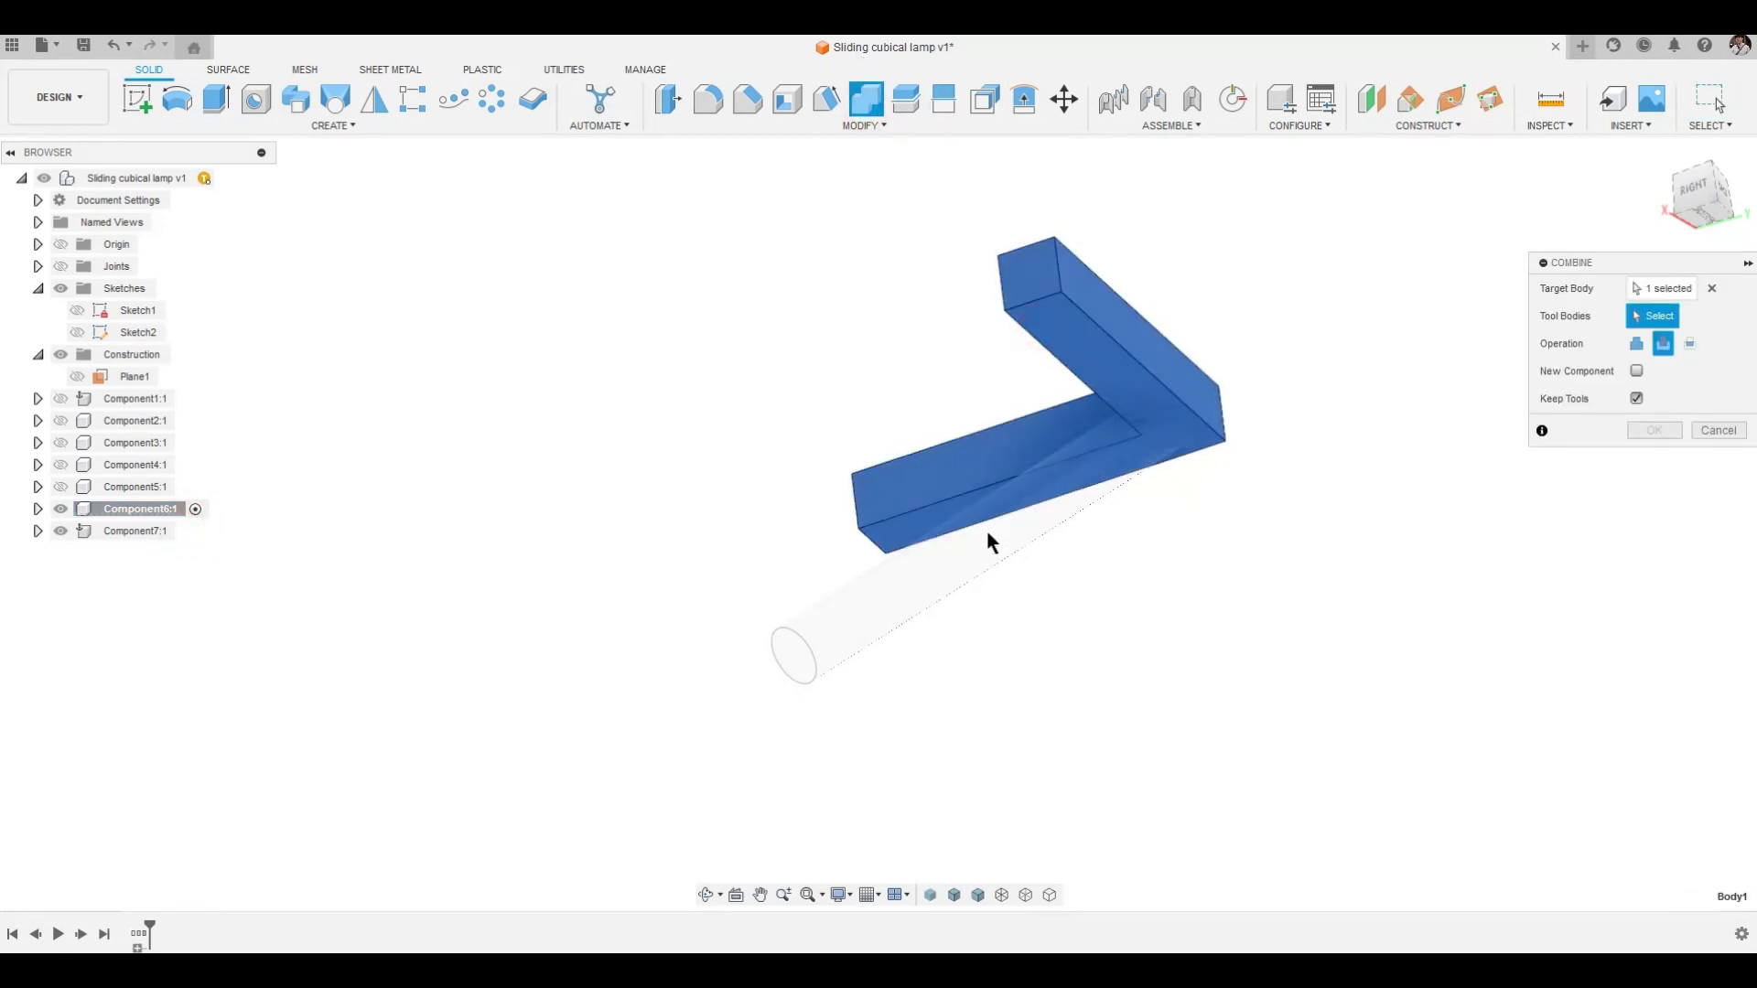
pyautogui.click(951, 538)
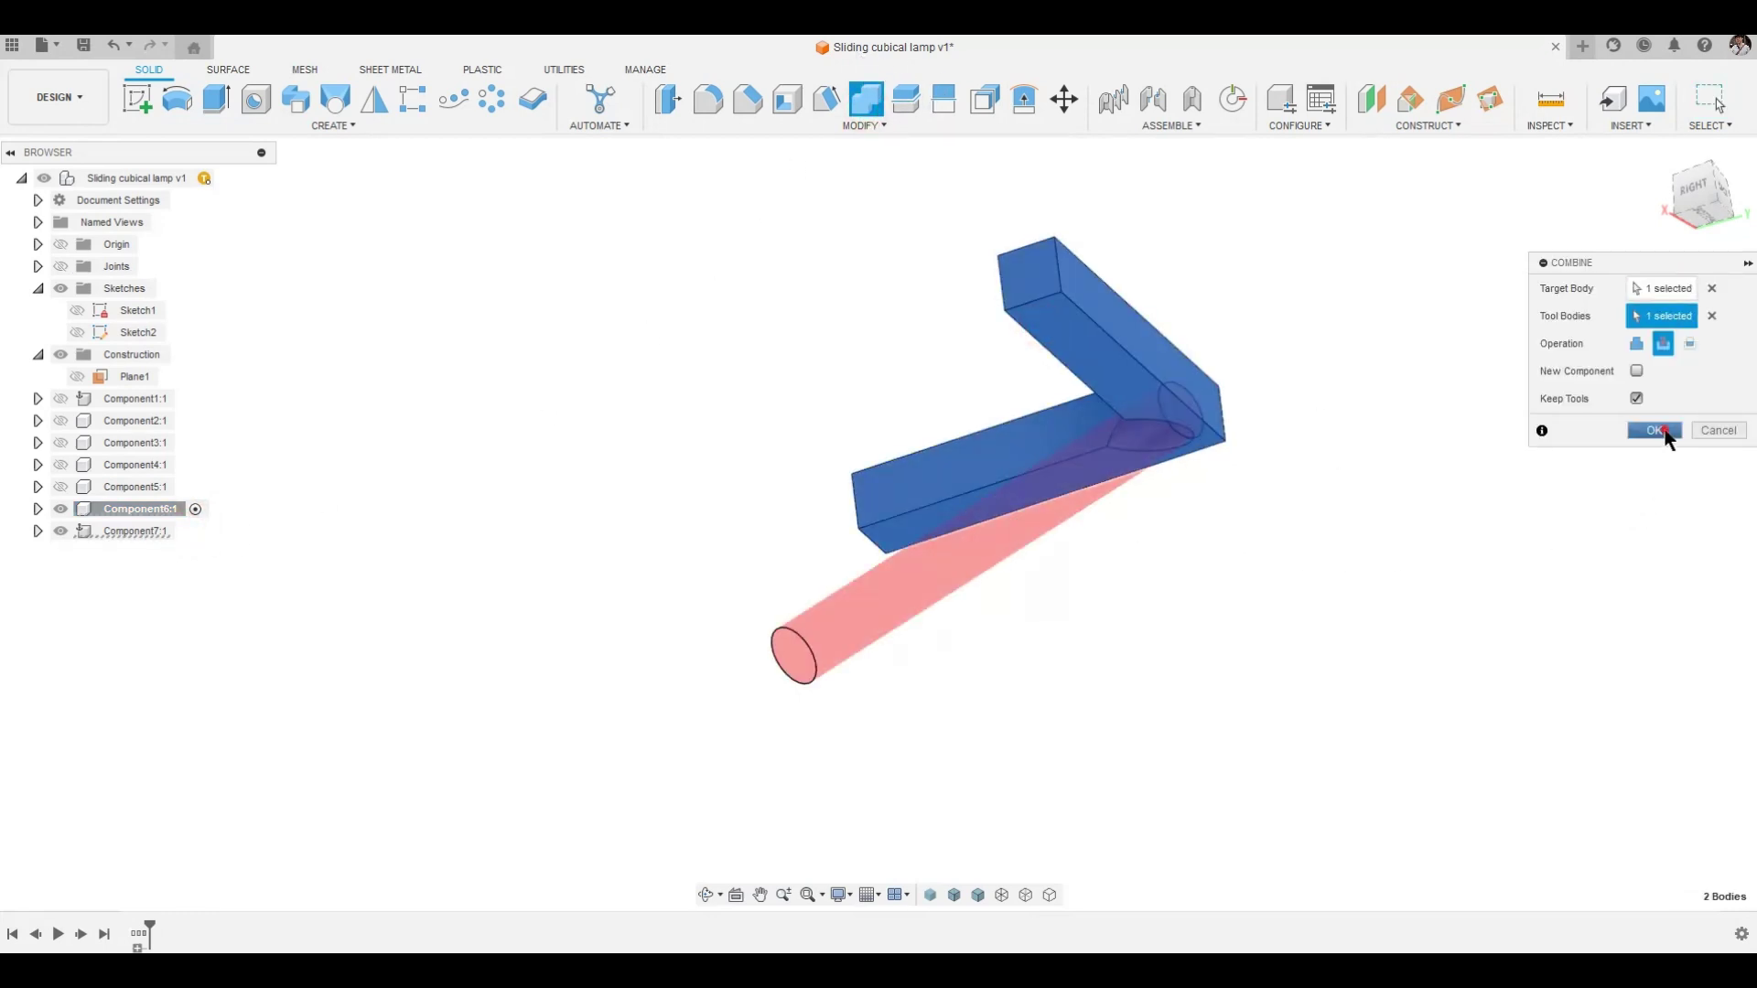
pyautogui.click(1658, 431)
pyautogui.click(1533, 475)
# Show Component1 through Component5 again and activate the top-level assembly.
pyautogui.click(62, 486)
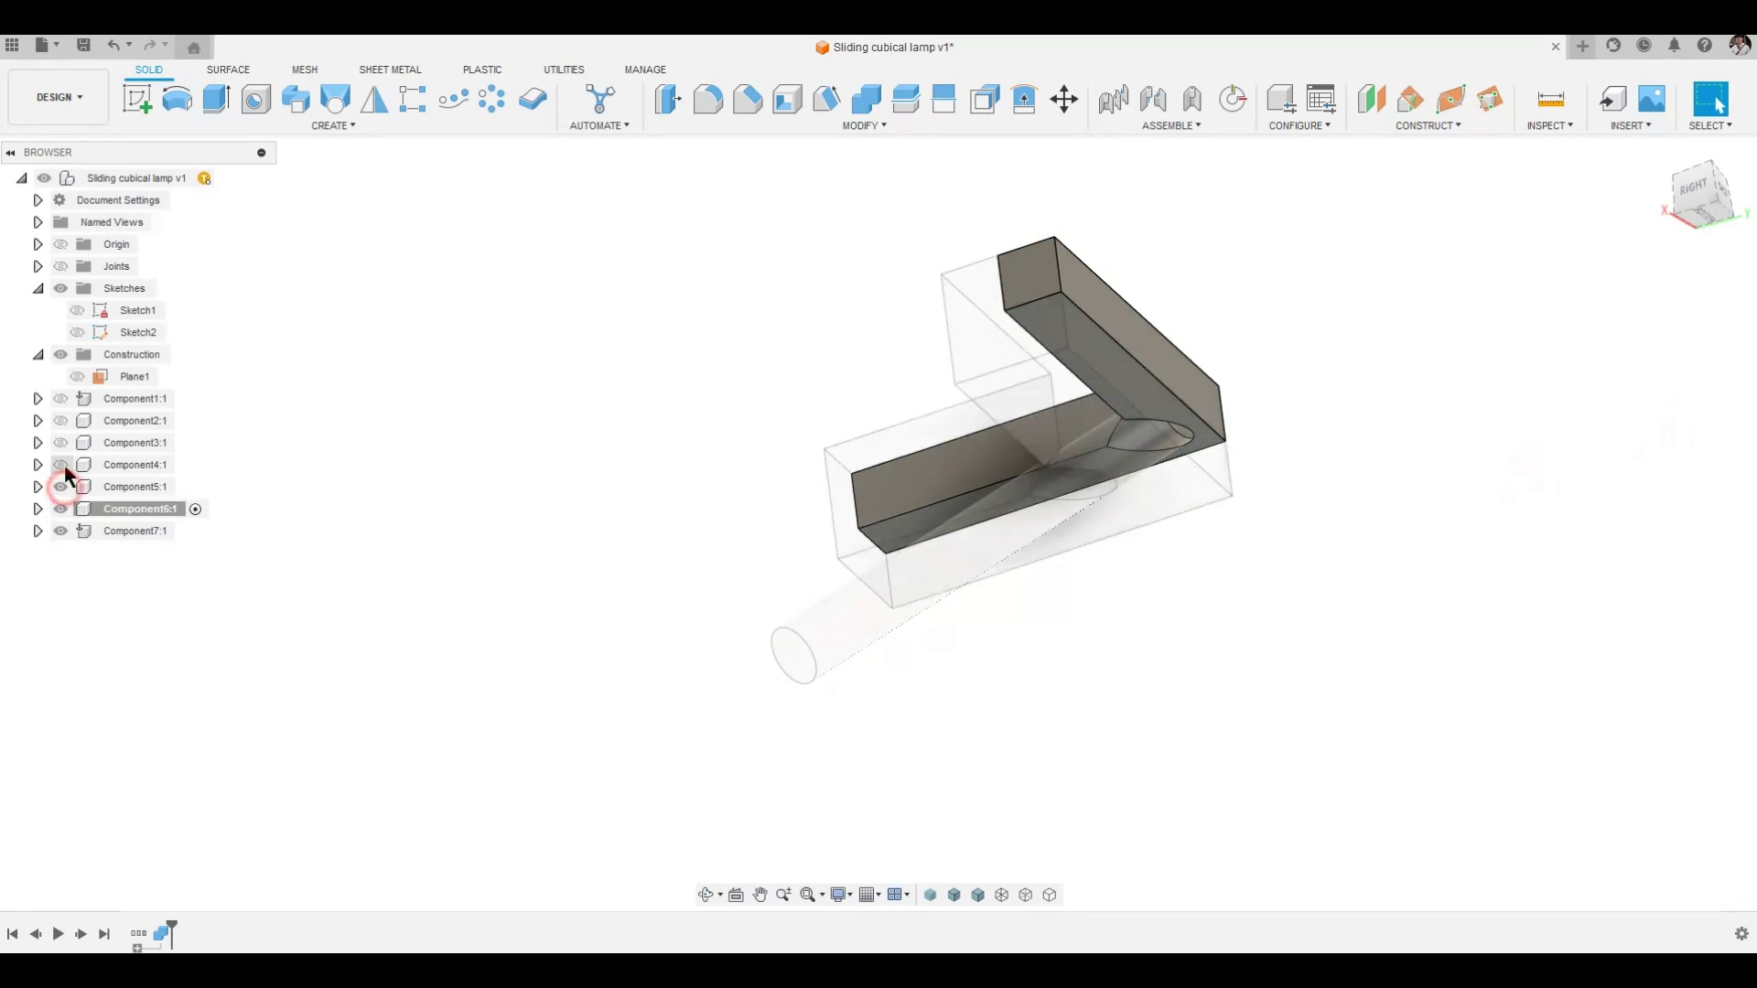
pyautogui.click(61, 464)
pyautogui.click(61, 443)
pyautogui.click(61, 420)
pyautogui.click(60, 399)
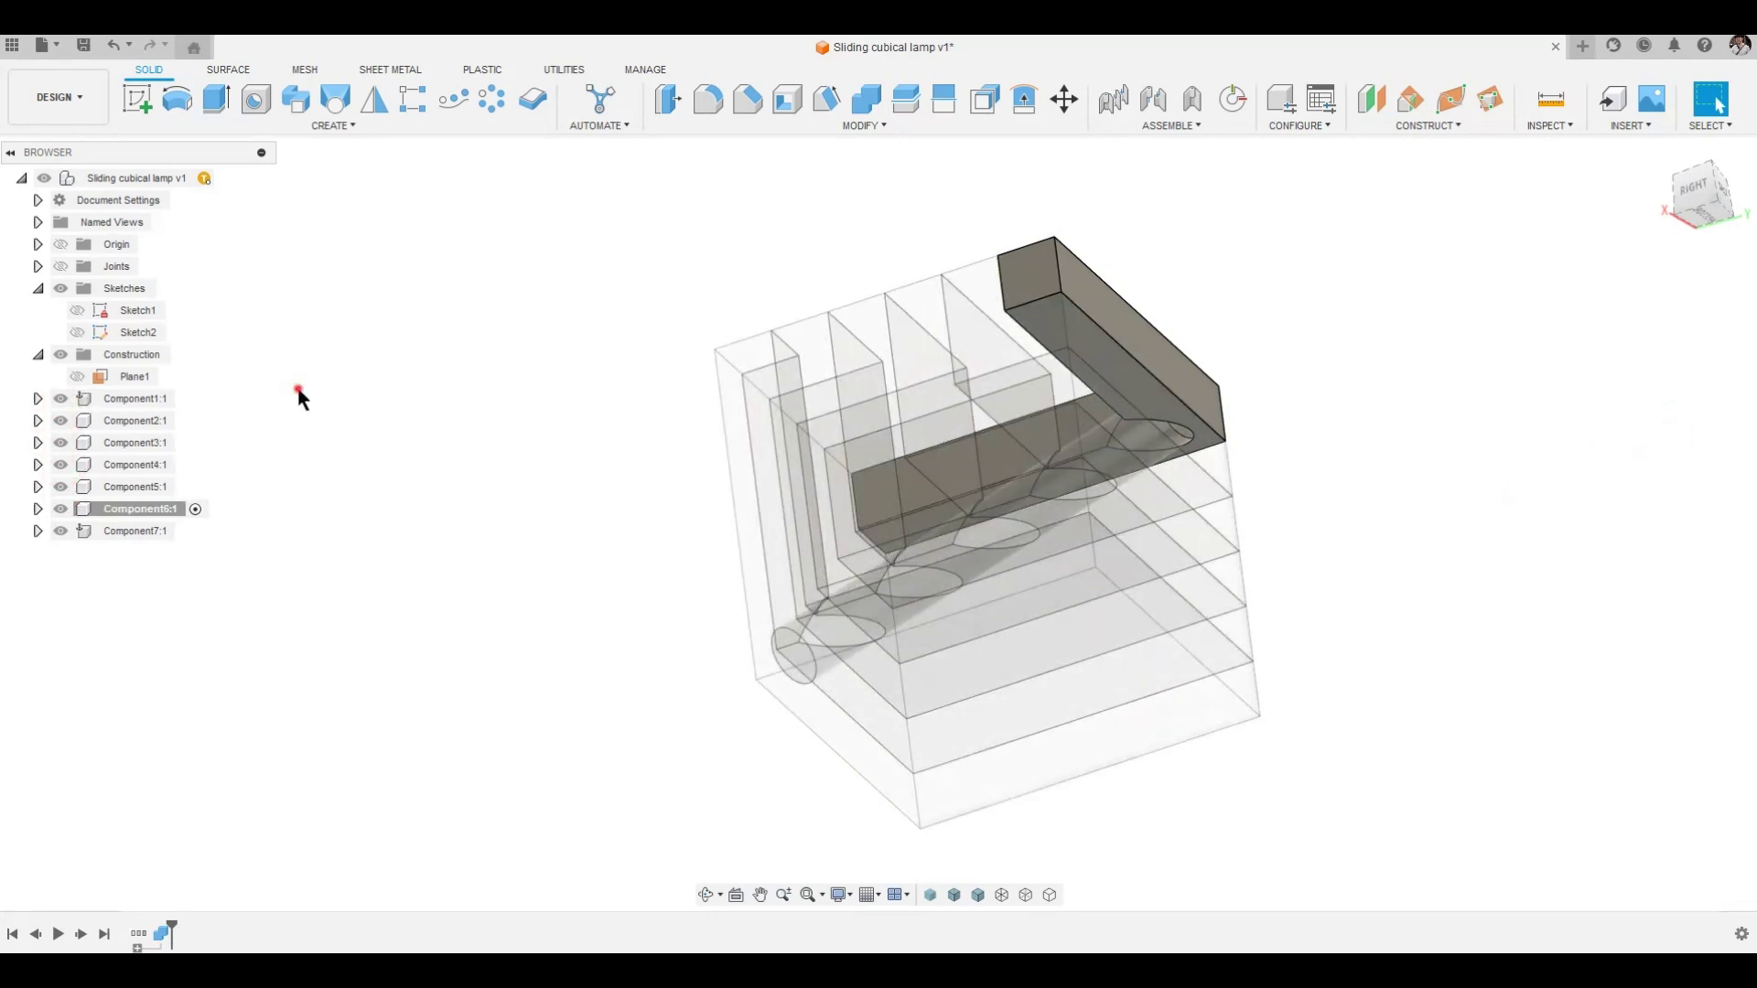
pyautogui.click(201, 178)
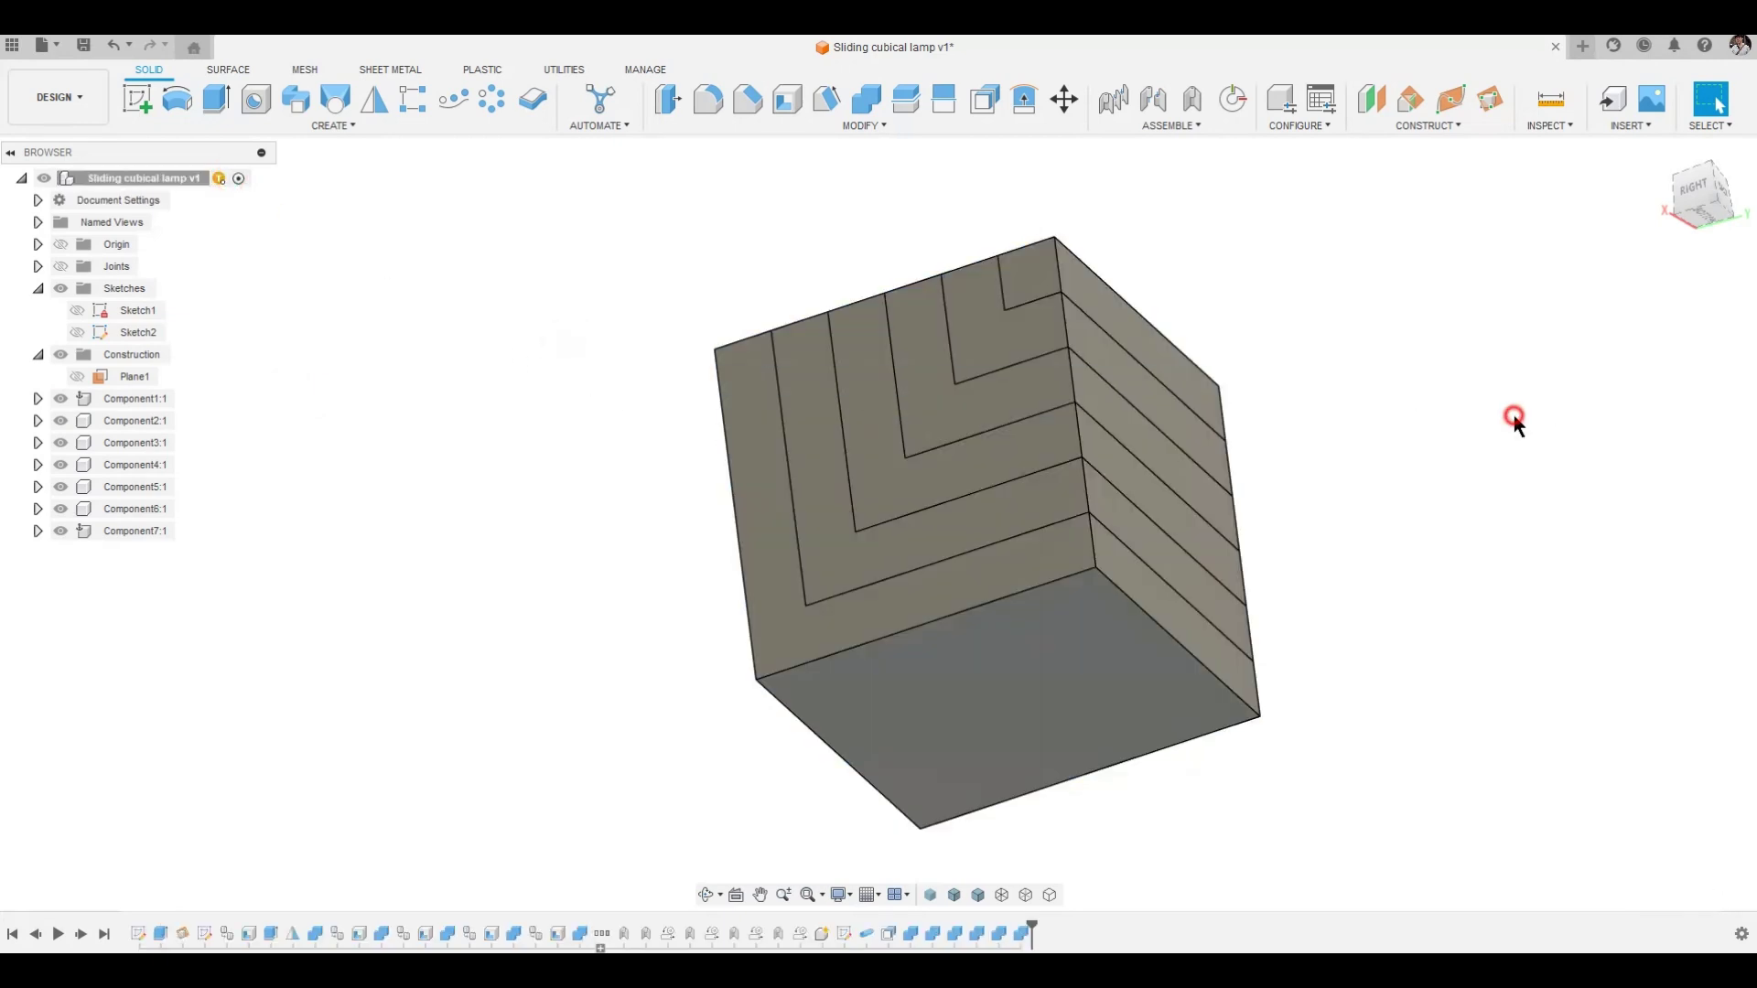
# Slide the nested components apart to inspect the rod channel cut through them.
pyautogui.keyDown('shift'); pyautogui.moveTo(1513, 415); pyautogui.dragTo(1390, 355, button='middle'); pyautogui.keyUp('shift')
pyautogui.moveTo(1235, 359); pyautogui.dragTo(1441, 261)
pyautogui.keyDown('shift'); pyautogui.moveTo(1469, 338); pyautogui.dragTo(1216, 276, button='middle'); pyautogui.keyUp('shift')
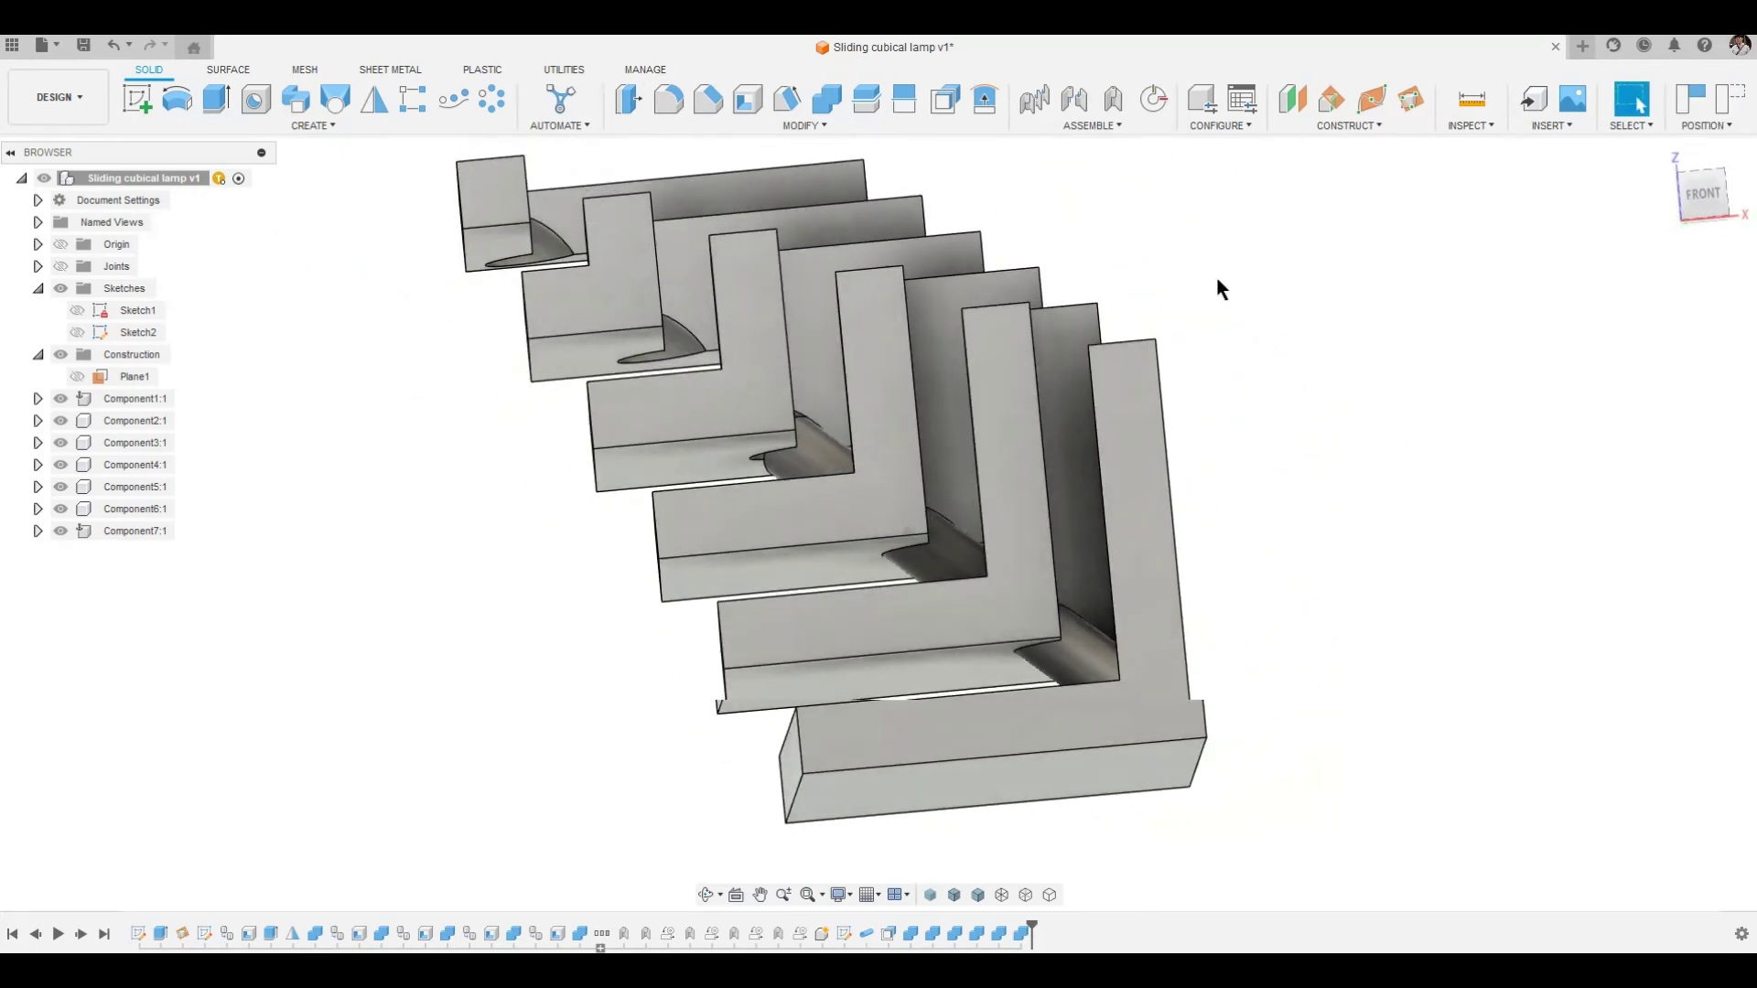
# Activate Component7 and apply the emissive appearance A Type Bulb - Frosted - 1500lm to the rod.
pyautogui.click(194, 533)
pyautogui.click(487, 518)
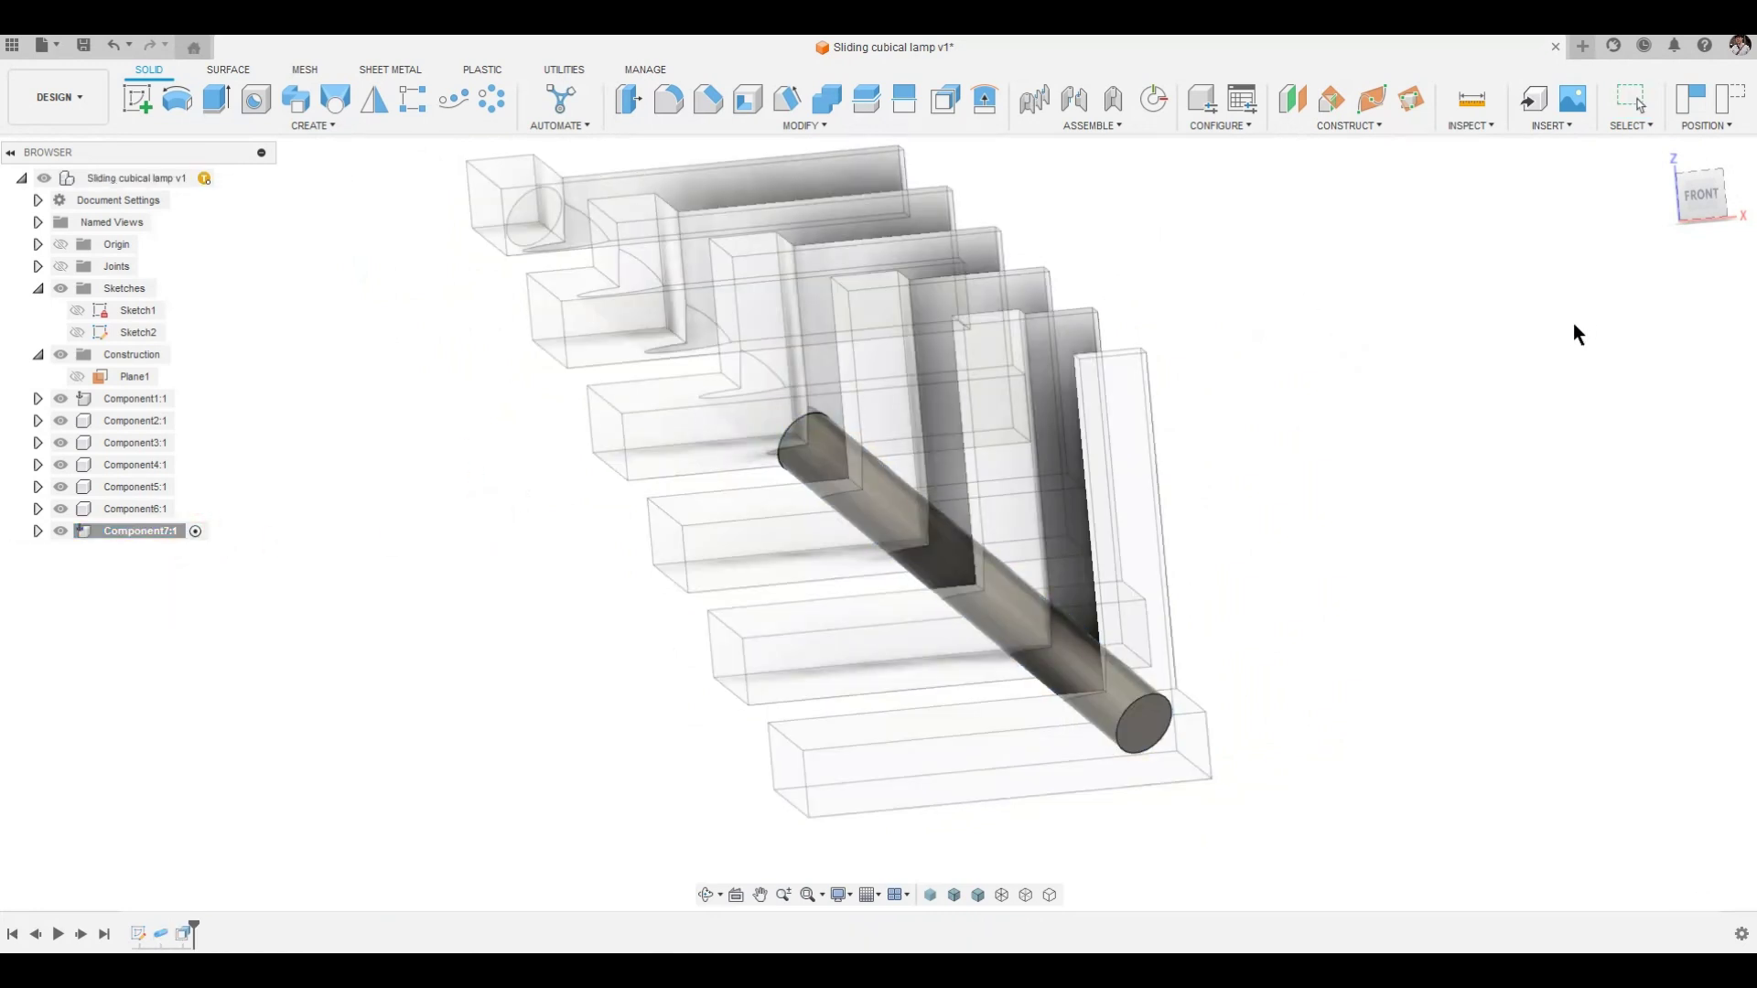
pyautogui.press('a')
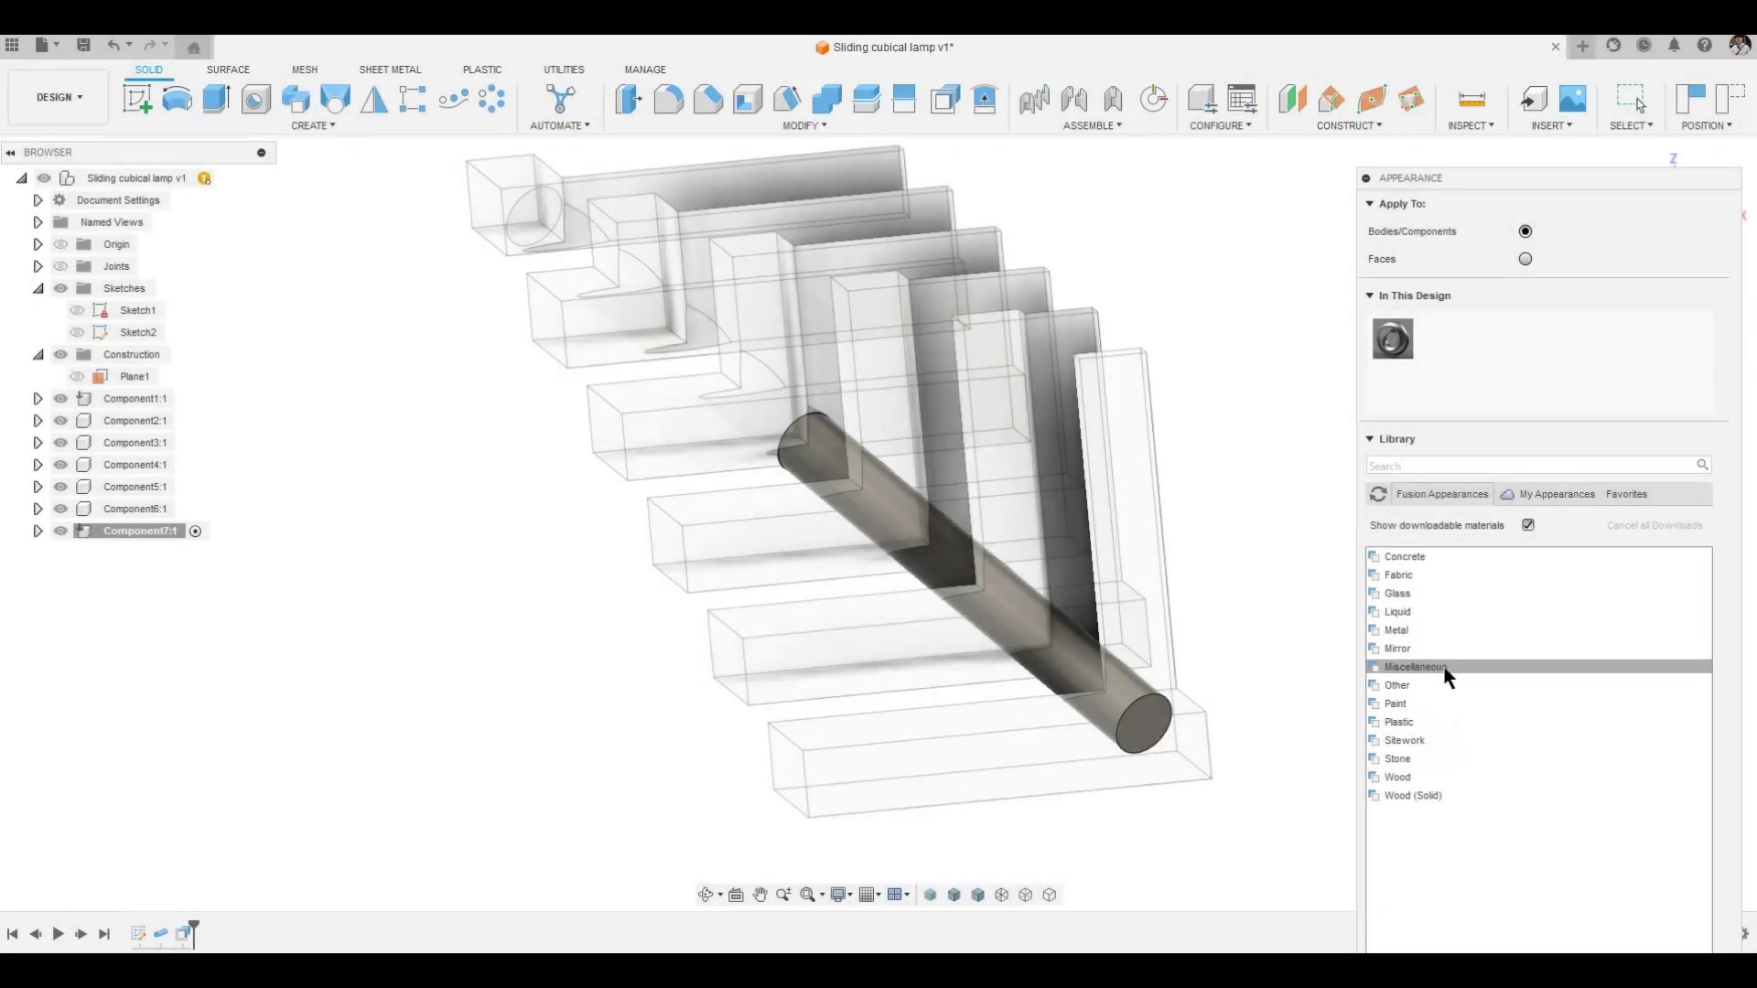
pyautogui.click(1446, 666)
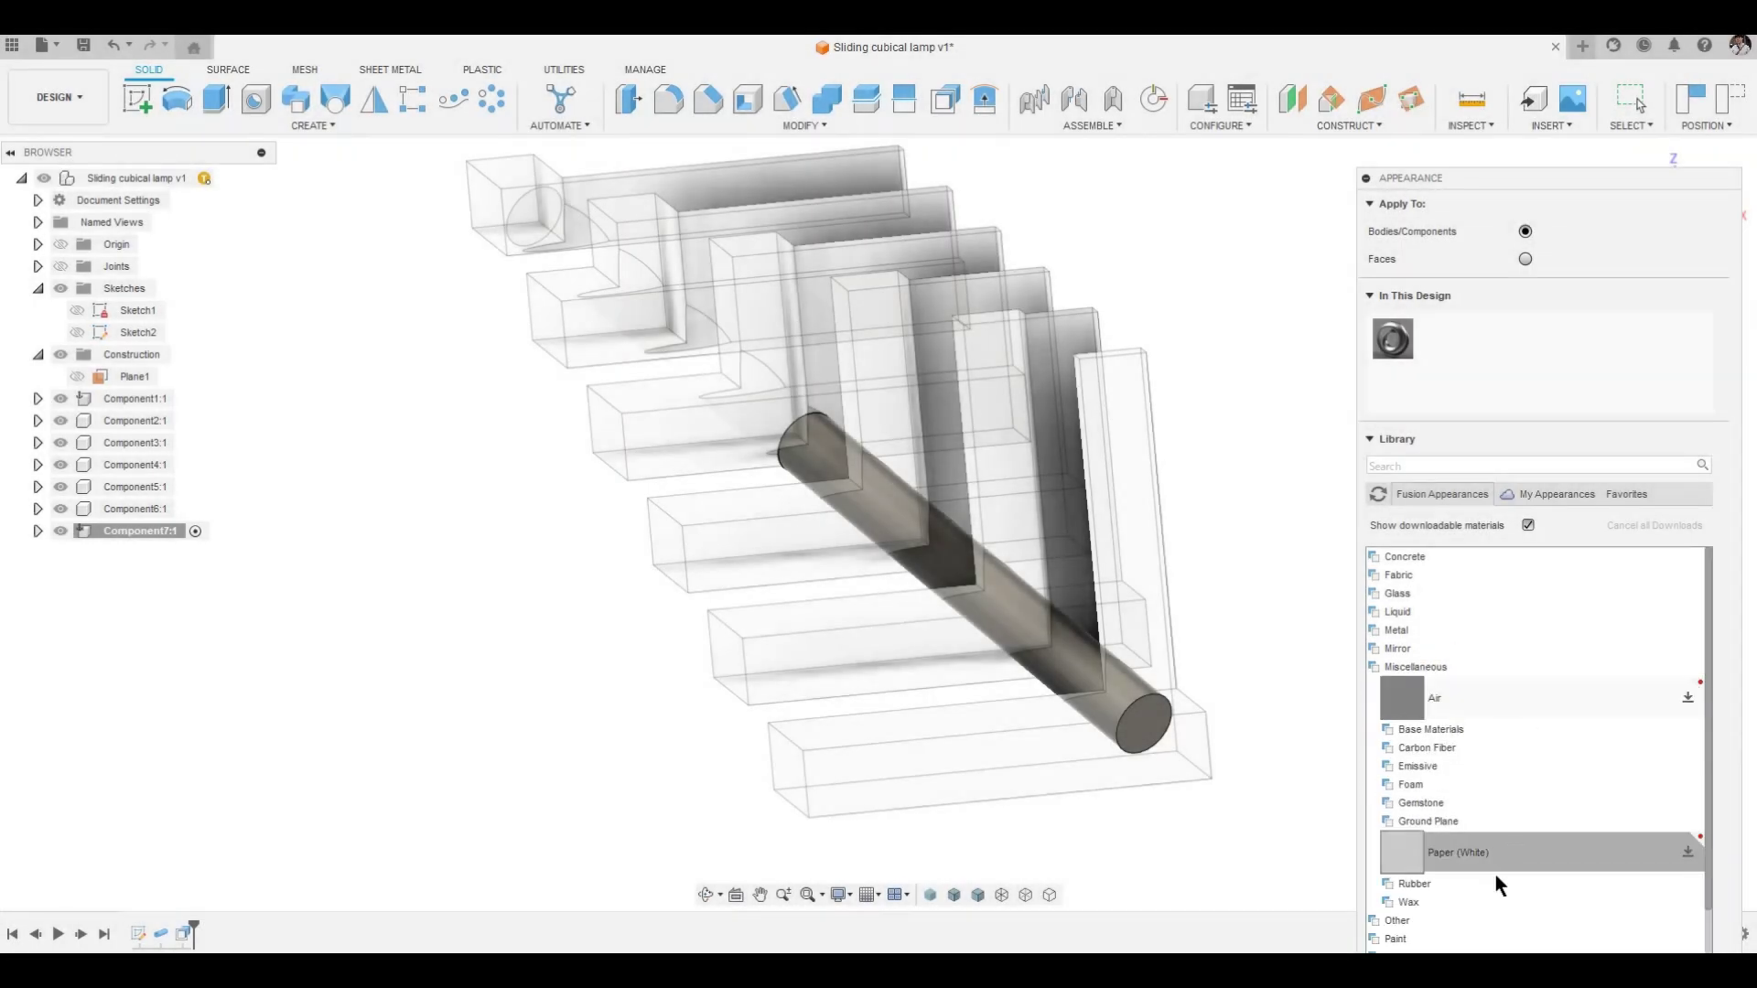
pyautogui.click(1491, 765)
pyautogui.moveTo(1445, 796); pyautogui.dragTo(1061, 639)
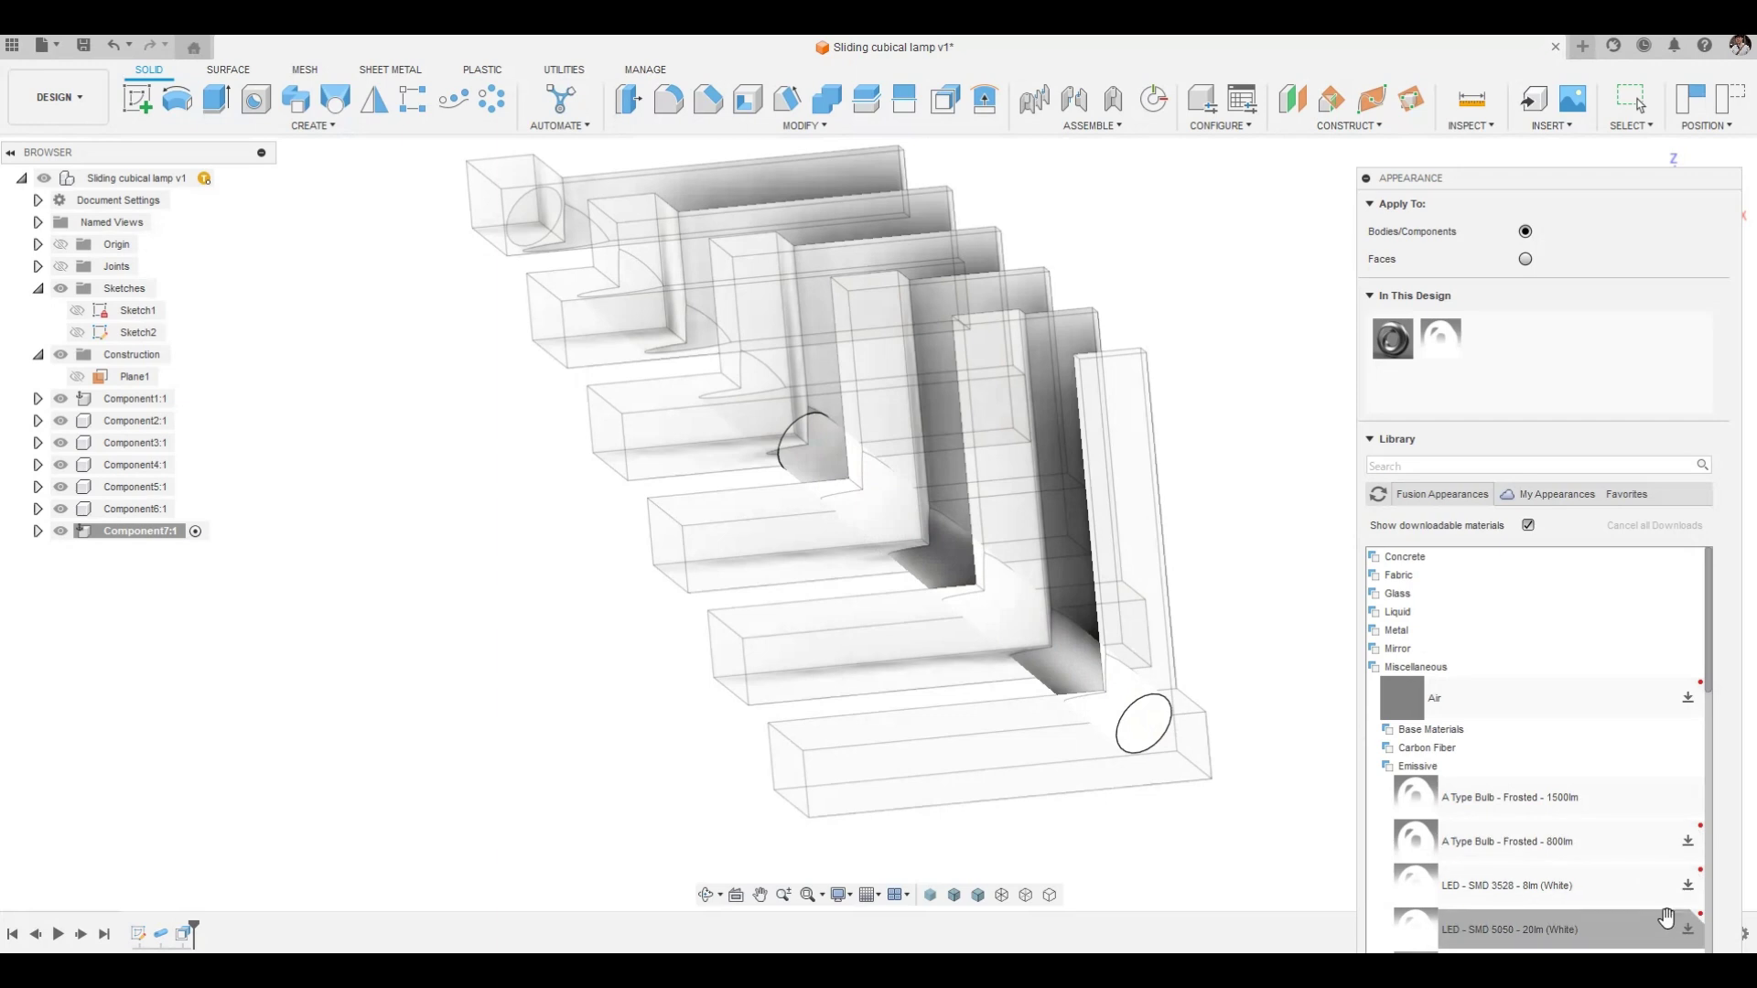
pyautogui.moveTo(1671, 183); pyautogui.dragTo(1648, 82)
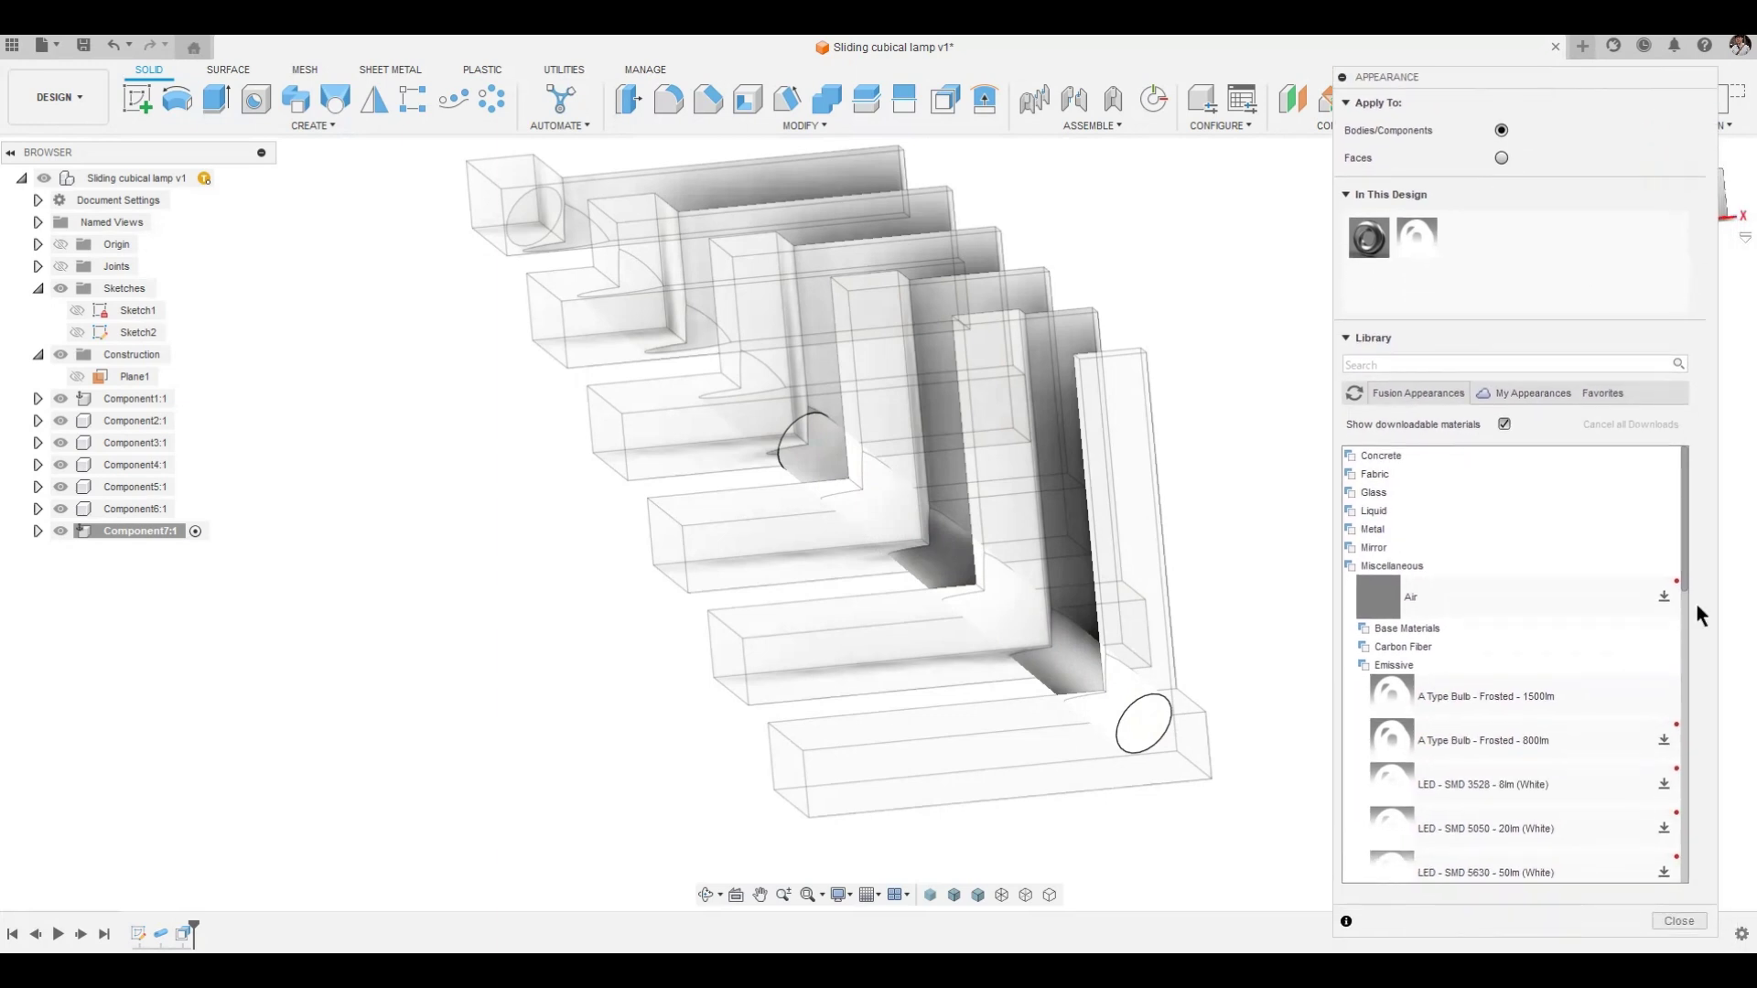
pyautogui.click(1699, 916)
pyautogui.click(1439, 601)
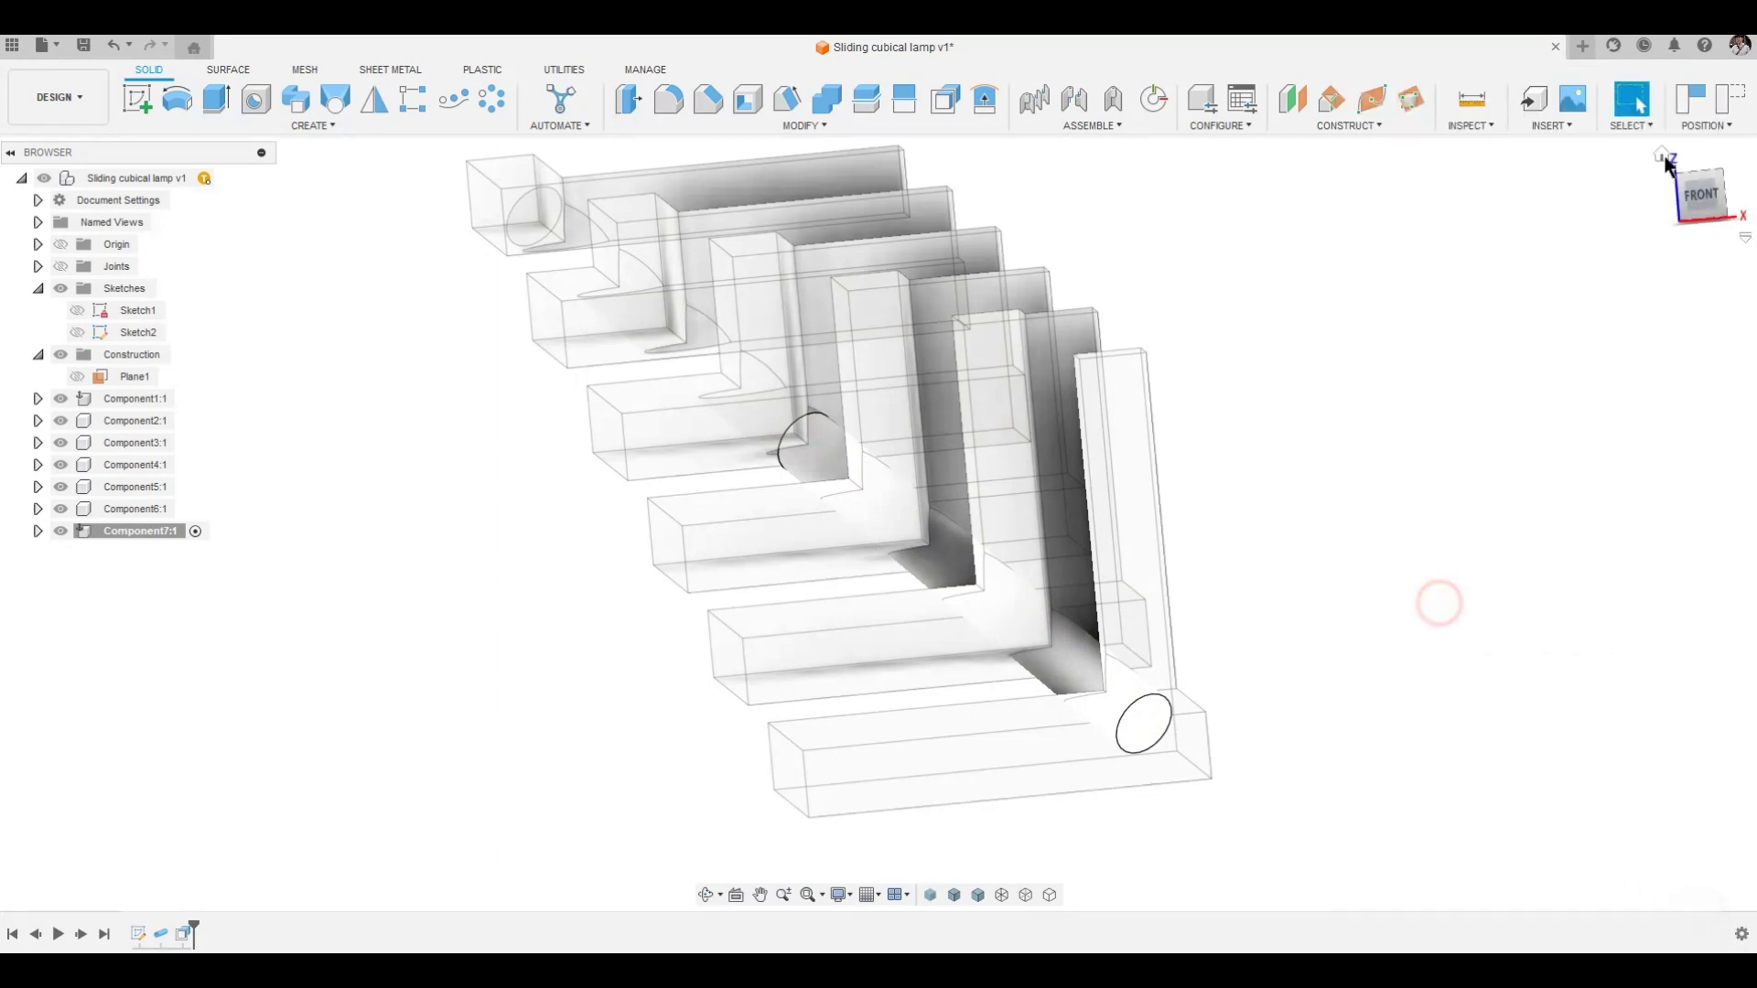
# Revert the components to their closed cube position and activate the top-level assembly.
pyautogui.click(1735, 101)
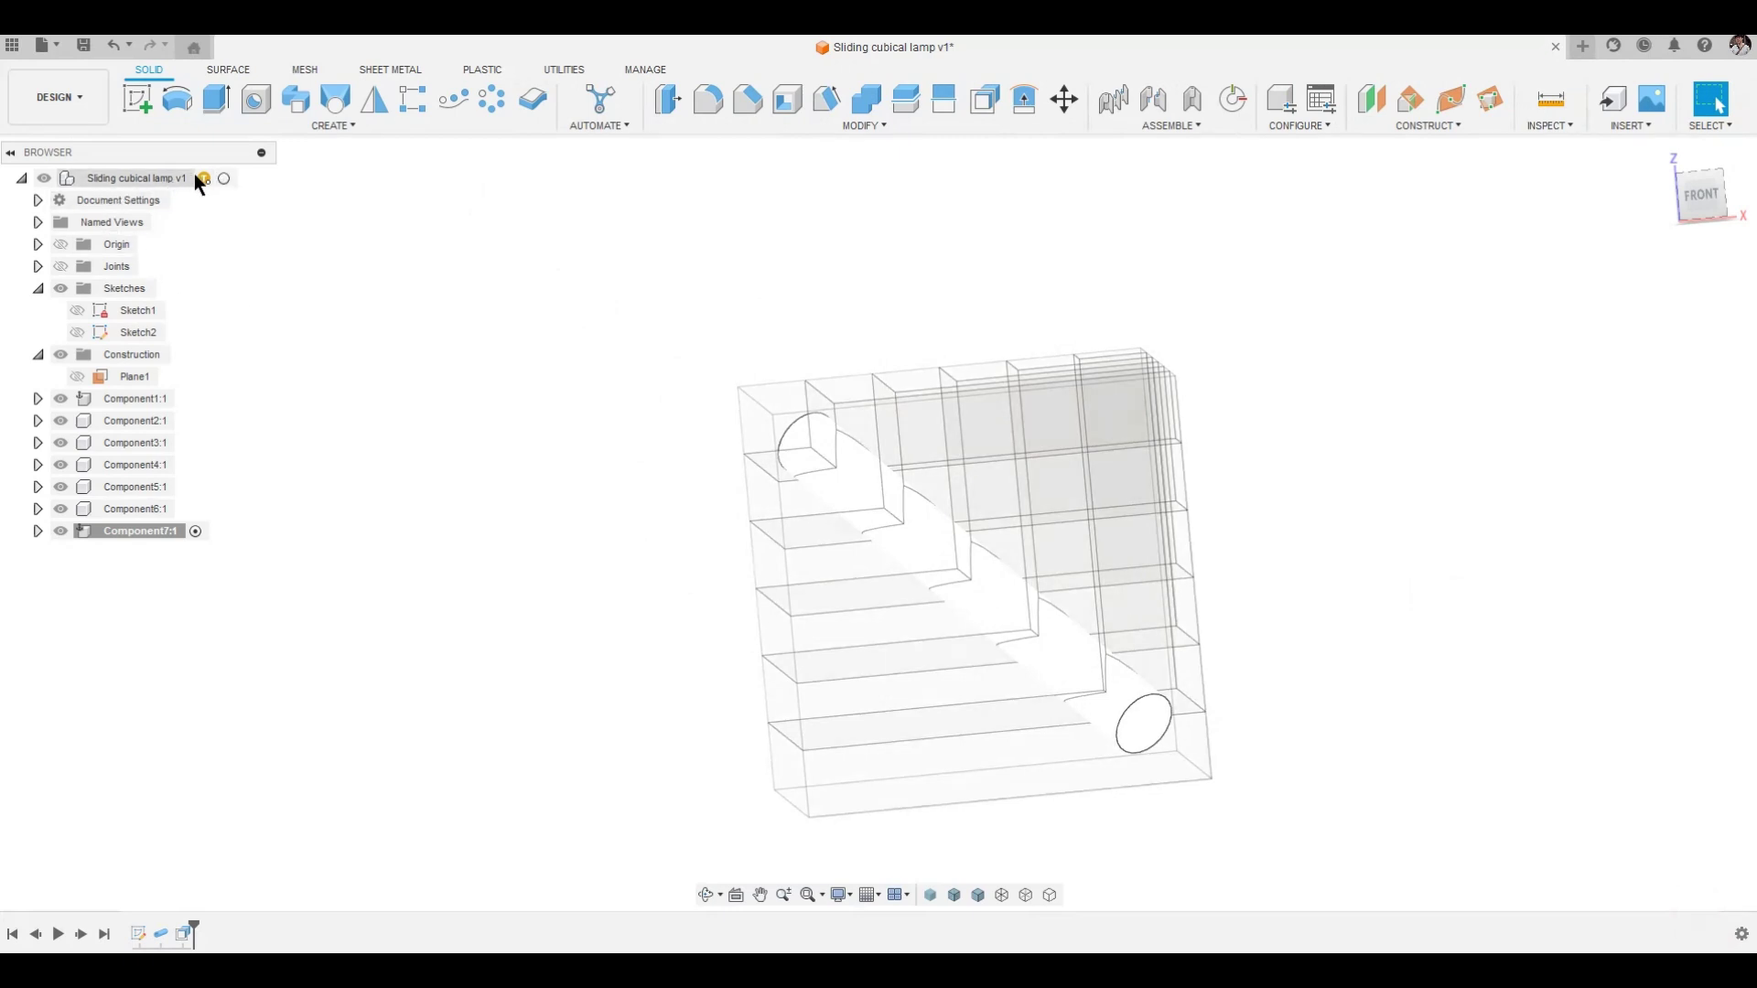
pyautogui.click(239, 178)
pyautogui.click(408, 331)
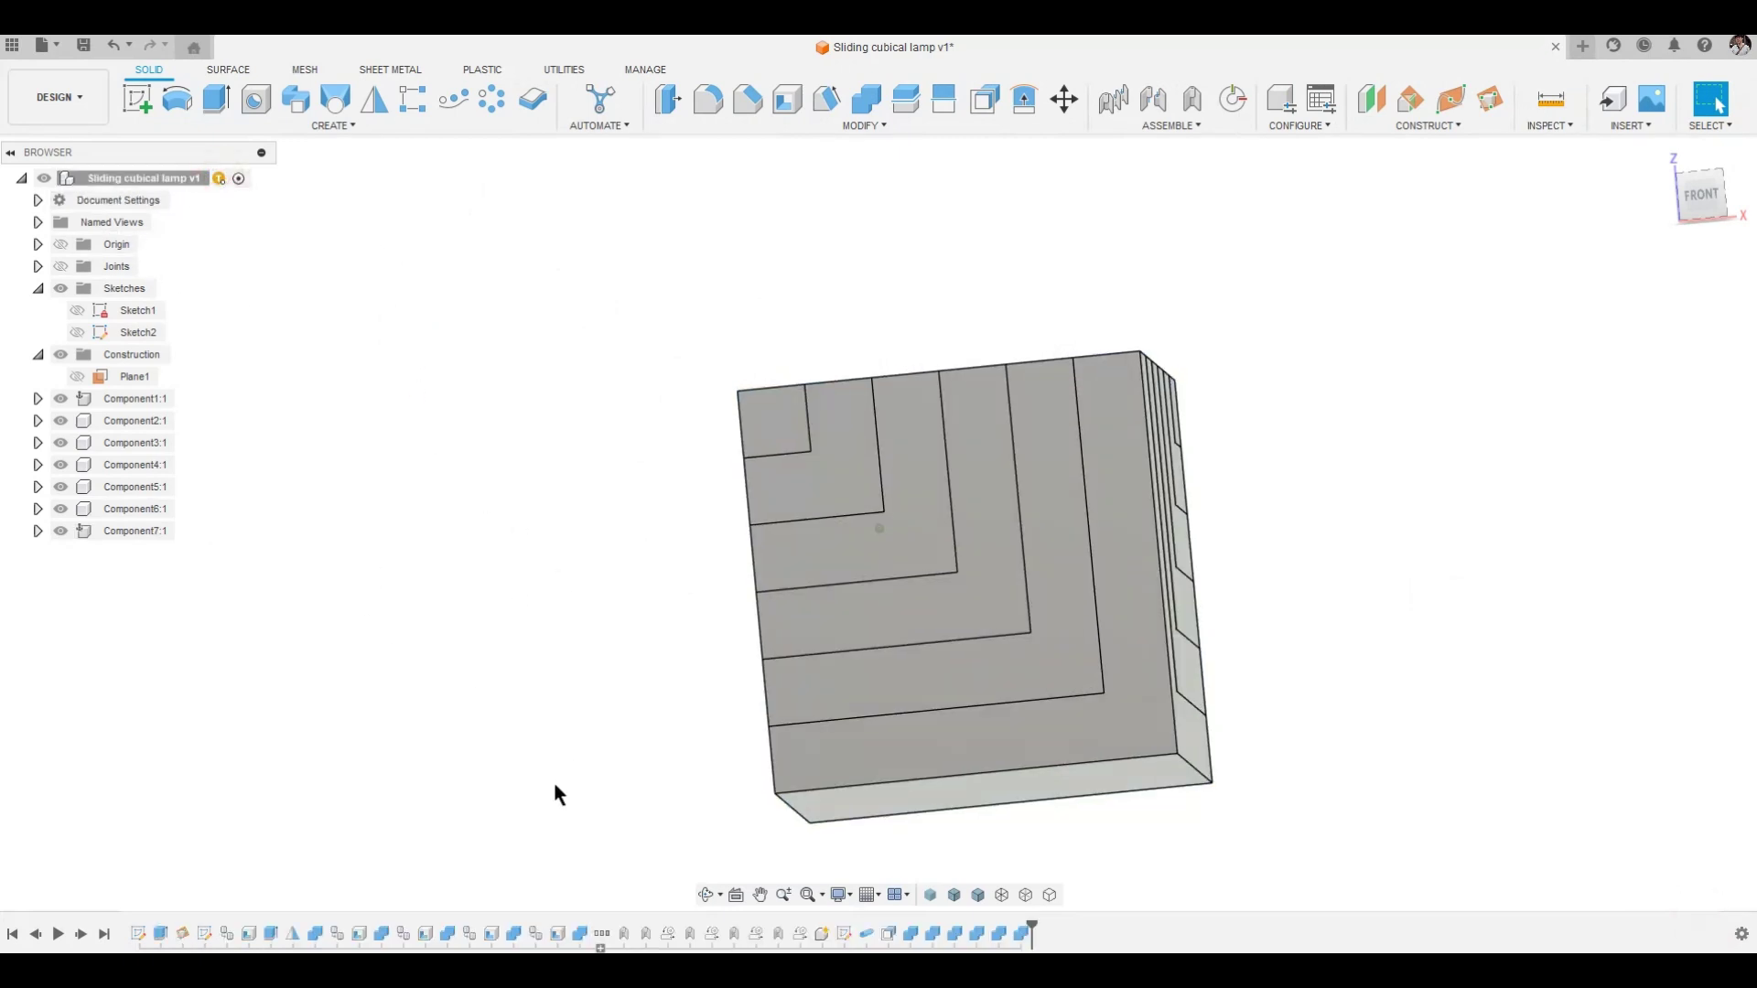
# Slide the nested components open and back to check their linked motion with the glowing rod.
pyautogui.keyDown('shift'); pyautogui.moveTo(553, 782); pyautogui.dragTo(919, 498, button='middle'); pyautogui.keyUp('shift')
pyautogui.moveTo(920, 498); pyautogui.dragTo(675, 502)
pyautogui.keyDown('shift'); pyautogui.moveTo(659, 497); pyautogui.dragTo(651, 499, button='middle'); pyautogui.keyUp('shift')
pyautogui.moveTo(711, 315); pyautogui.dragTo(916, 499)
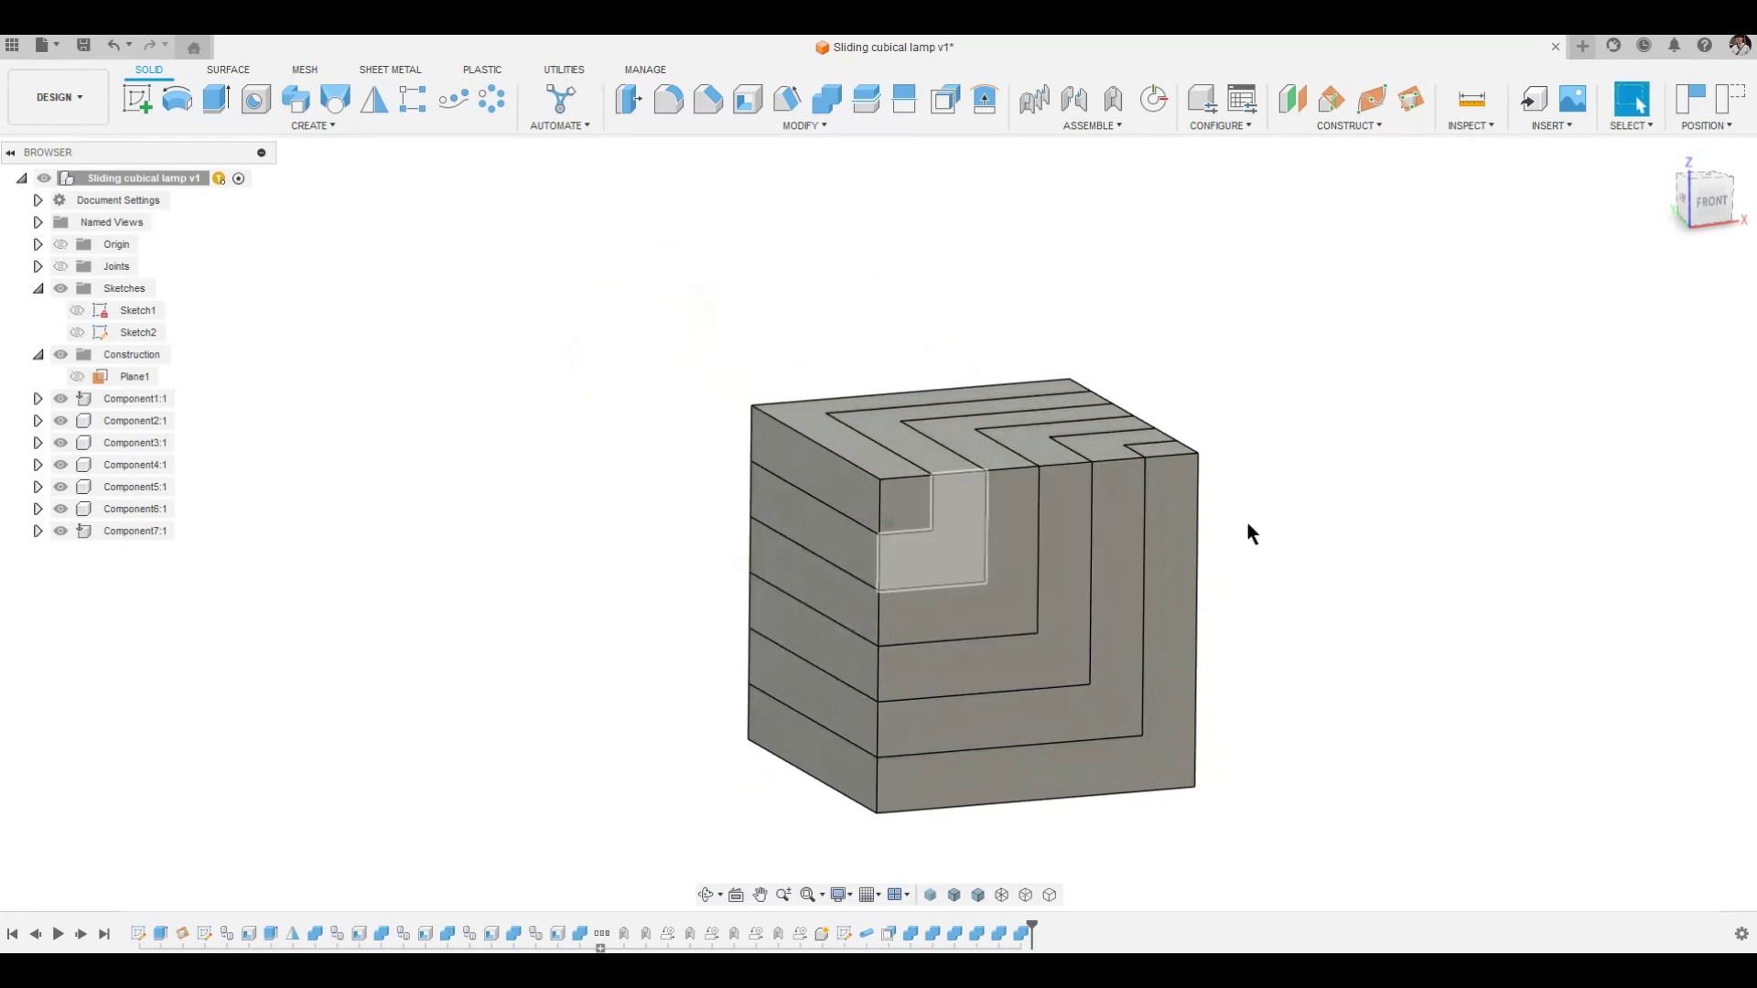
# Chamfer the edges and faces of all the cube's components together with an equal distance of 0.3 mm.
pyautogui.keyDown('shift'); pyautogui.moveTo(1546, 415); pyautogui.dragTo(1189, 305, button='middle'); pyautogui.keyUp('shift')
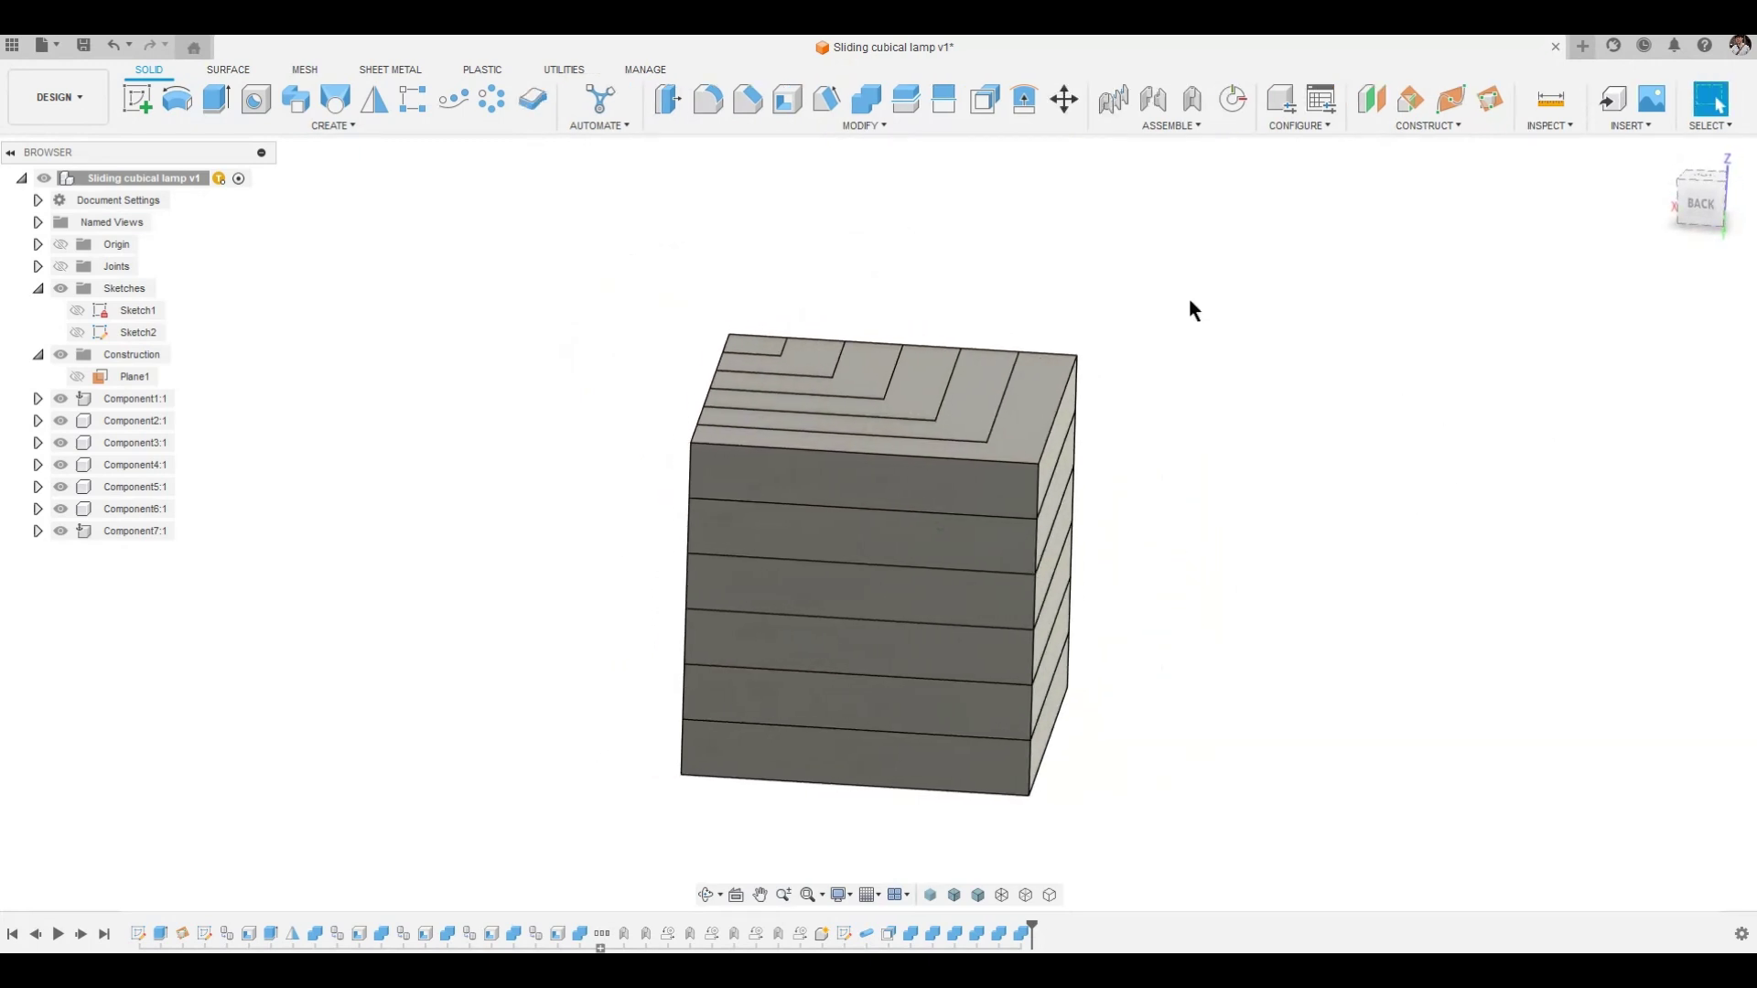
pyautogui.click(746, 98)
pyautogui.moveTo(1238, 212); pyautogui.dragTo(561, 675)
pyautogui.write('0.3')
pyautogui.press('Return')
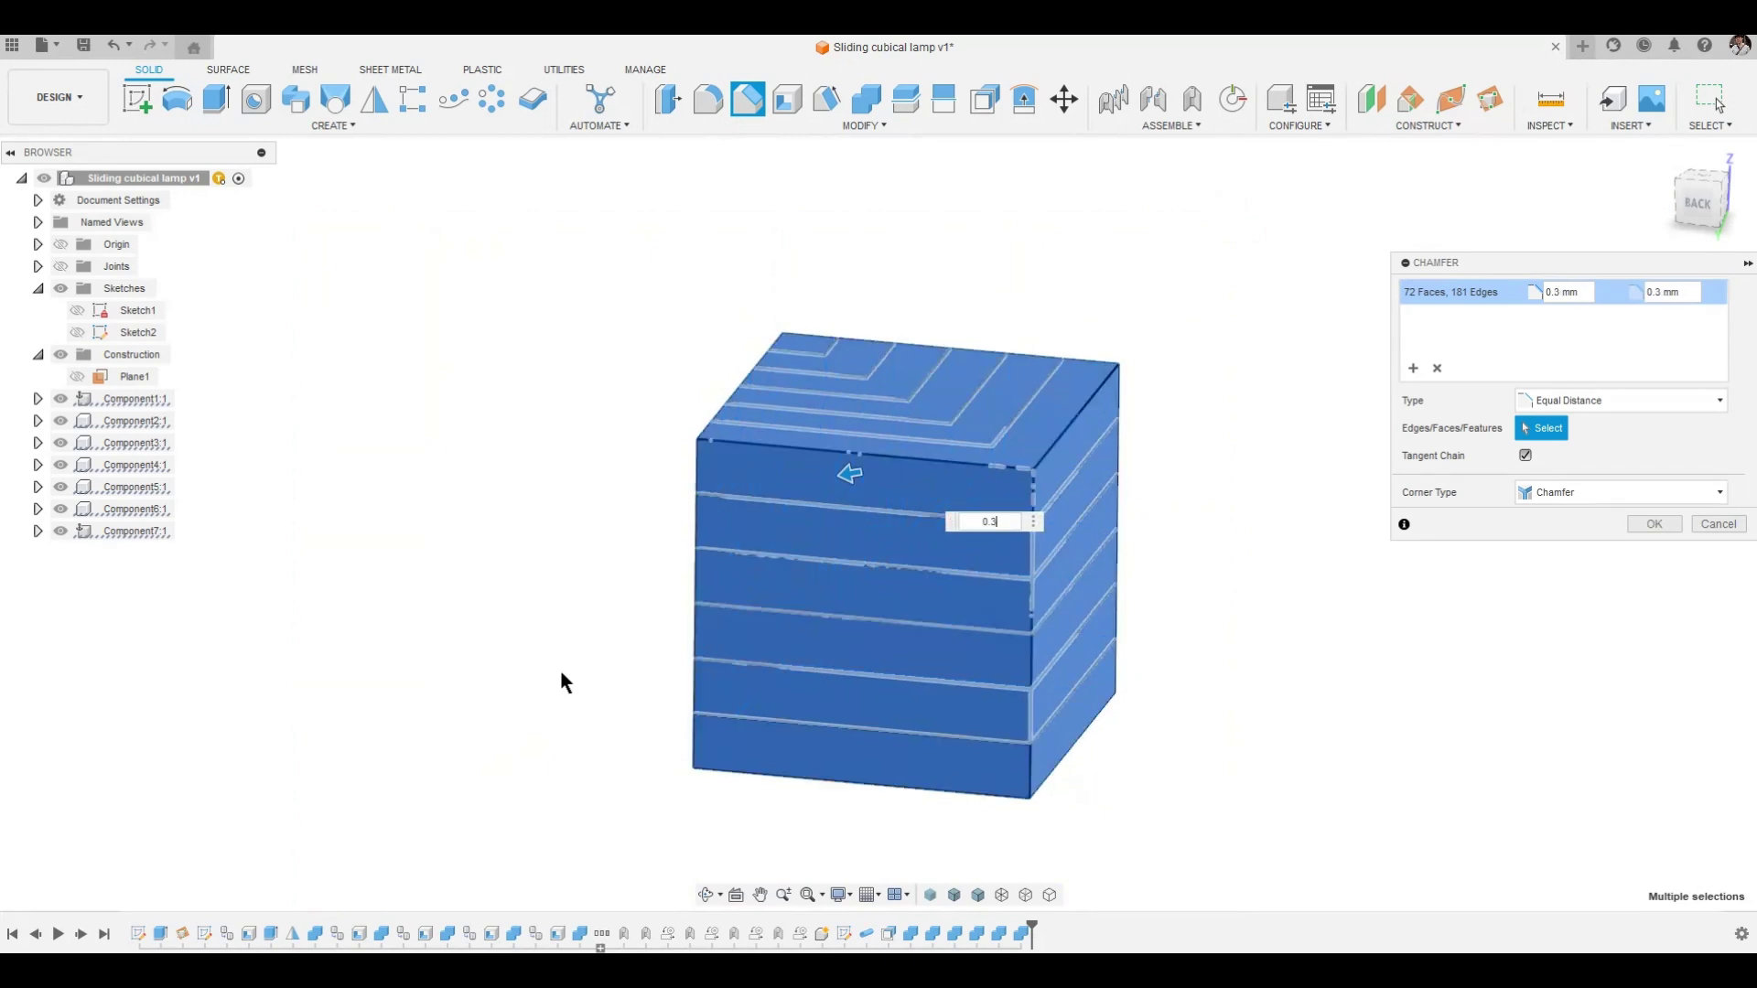
pyautogui.click(1259, 572)
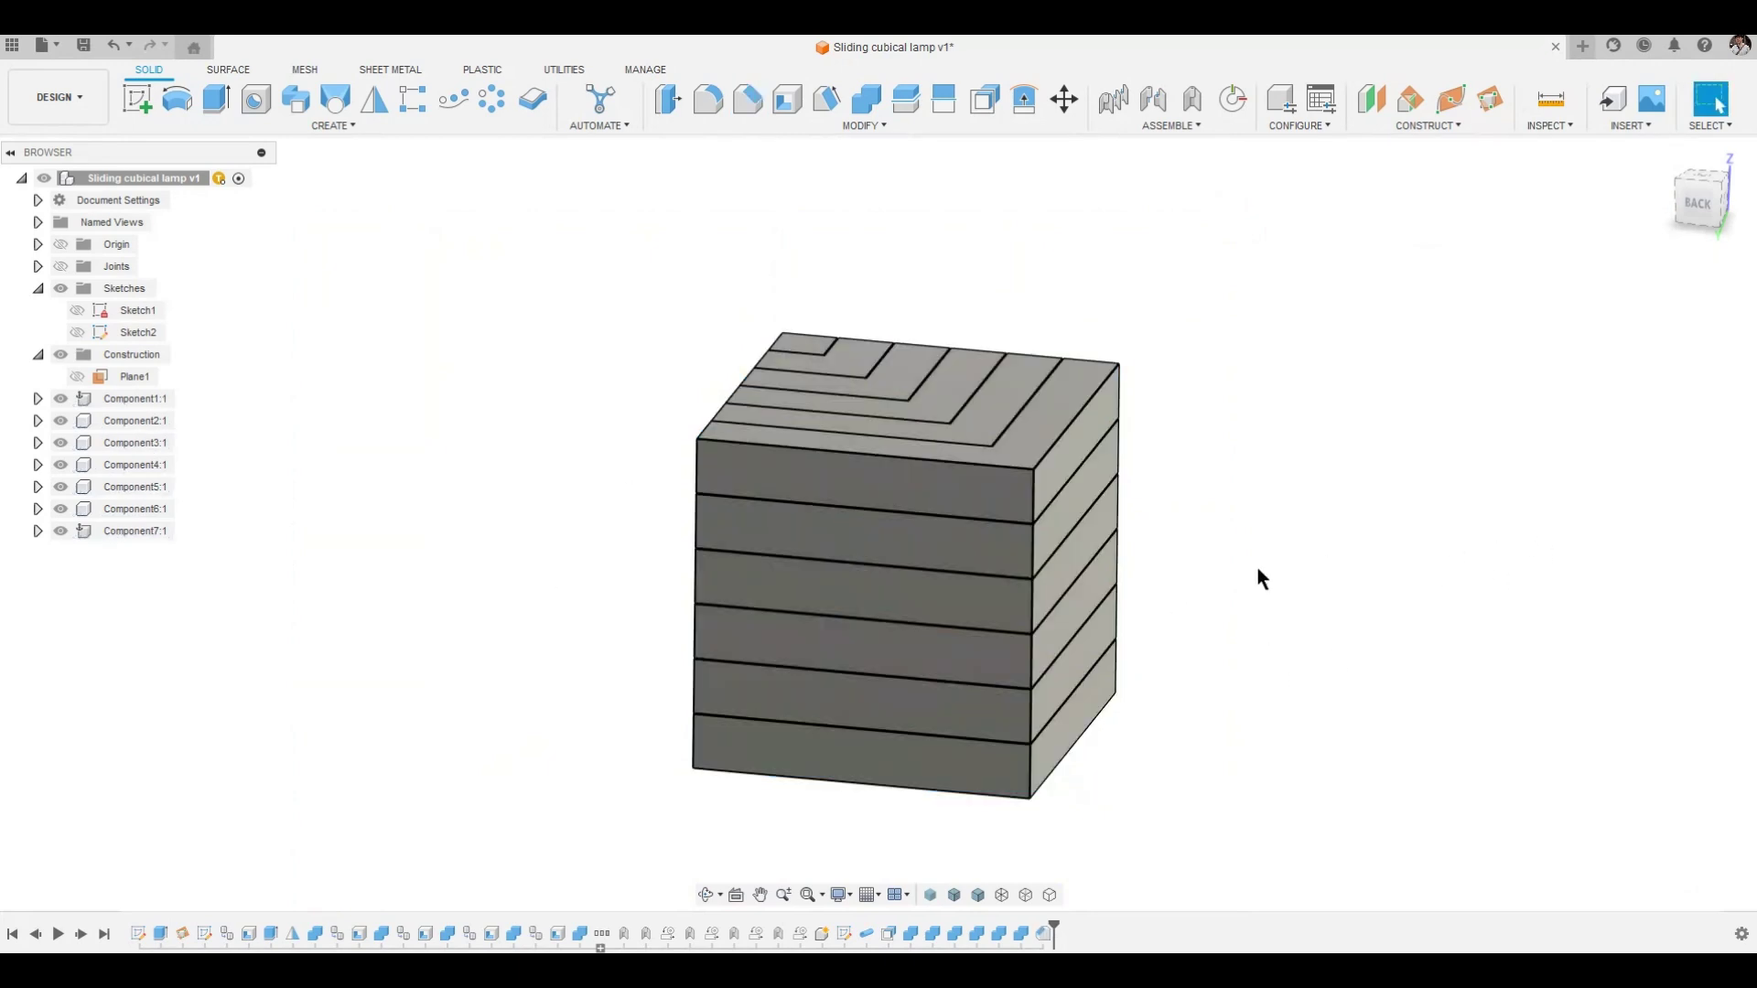
# Switch the view to perspective and slide the nested components to examine the chamfered lamp's motion.
pyautogui.click(1727, 240)
pyautogui.click(1638, 269)
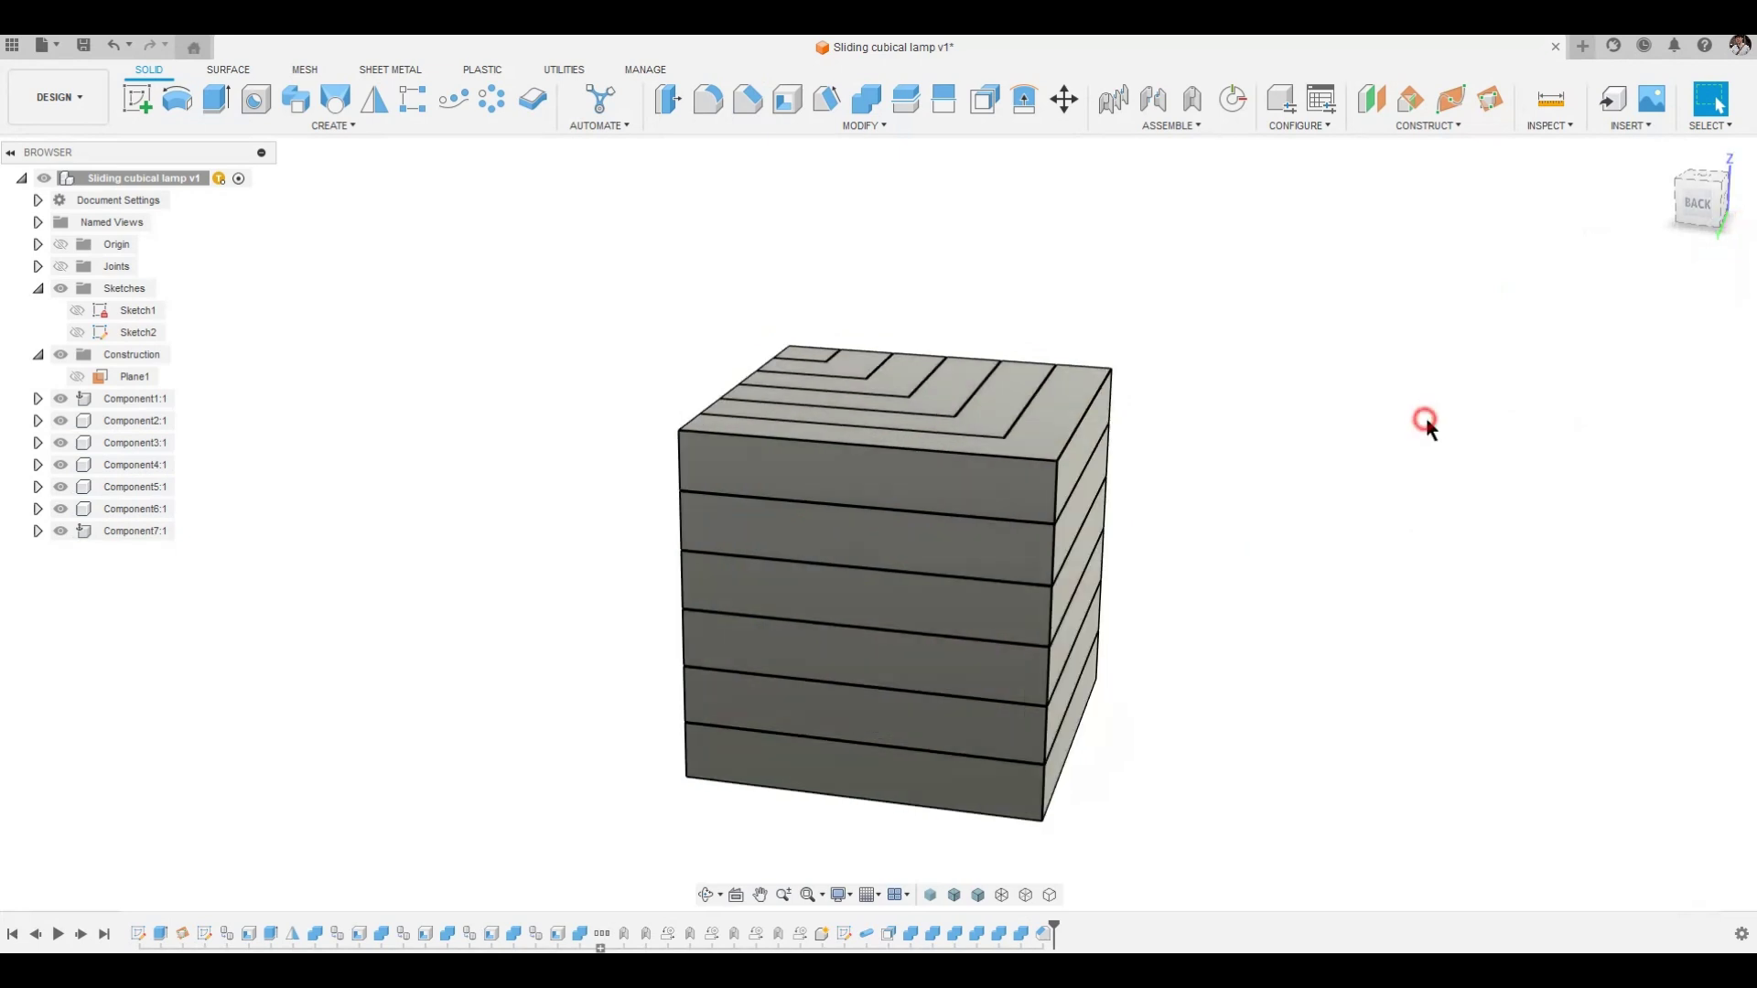
pyautogui.keyDown('shift'); pyautogui.moveTo(1425, 415); pyautogui.dragTo(1457, 512, button='middle'); pyautogui.keyUp('shift')
pyautogui.moveTo(743, 360); pyautogui.dragTo(1144, 503)
pyautogui.keyDown('shift'); pyautogui.moveTo(1538, 500); pyautogui.dragTo(1535, 517, button='middle'); pyautogui.keyUp('shift')
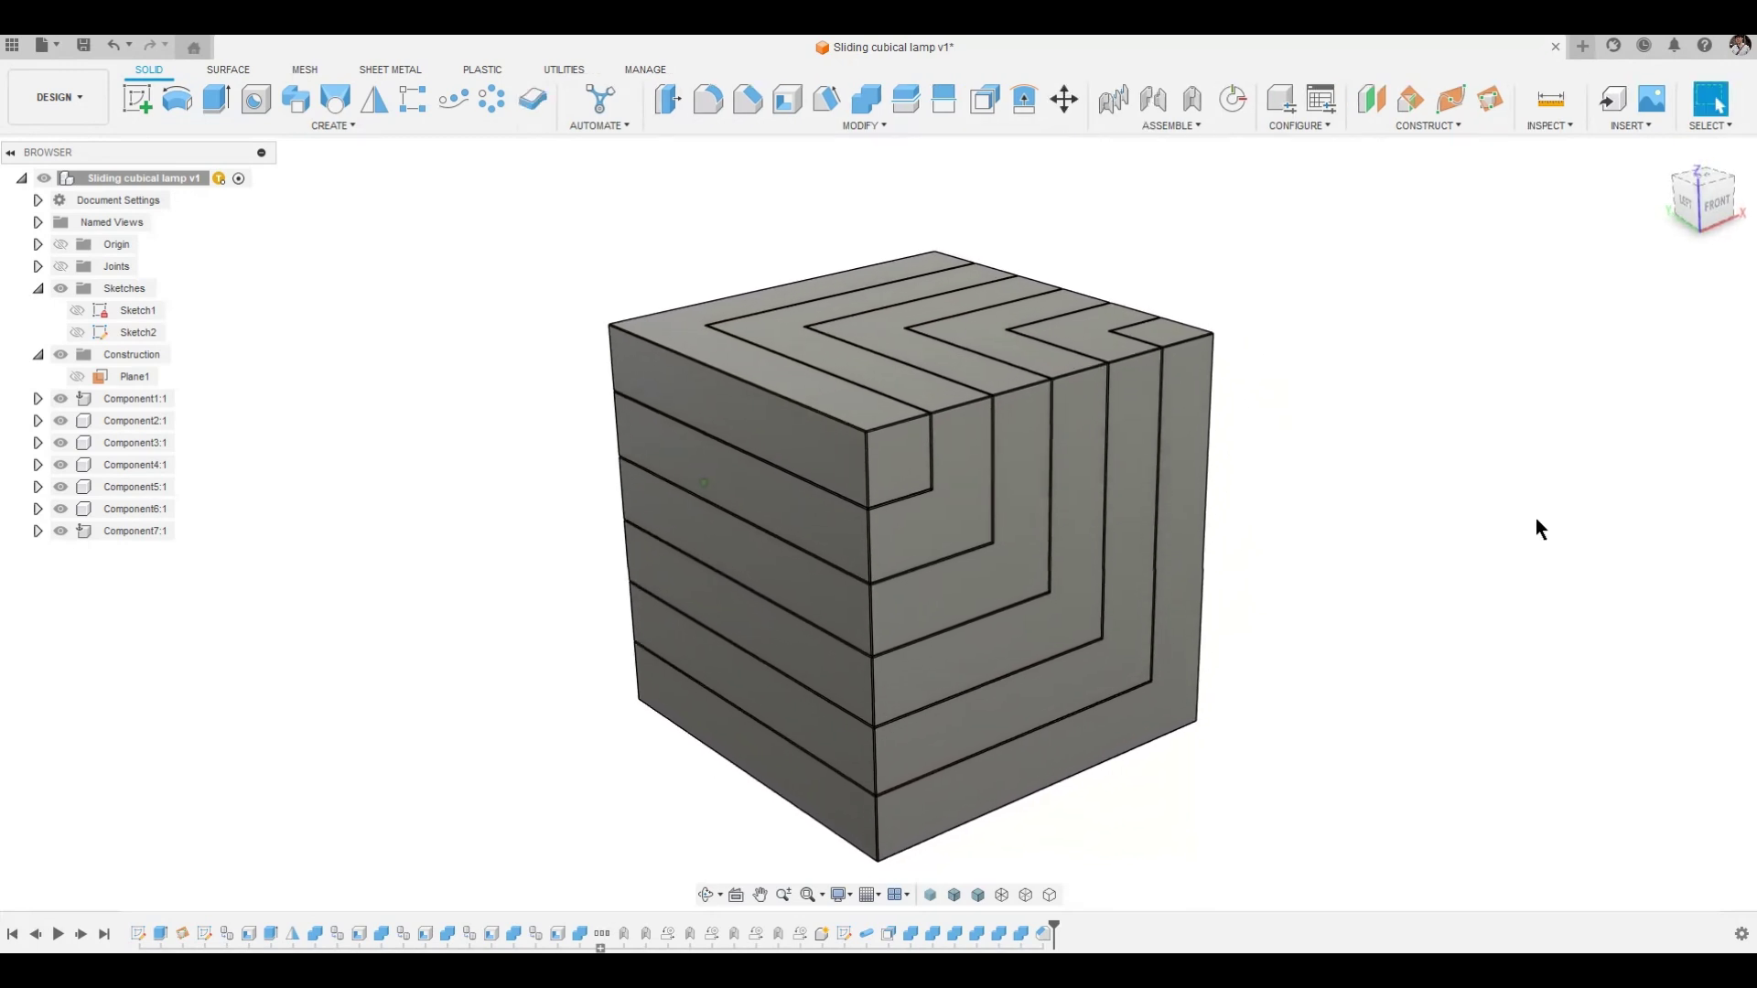